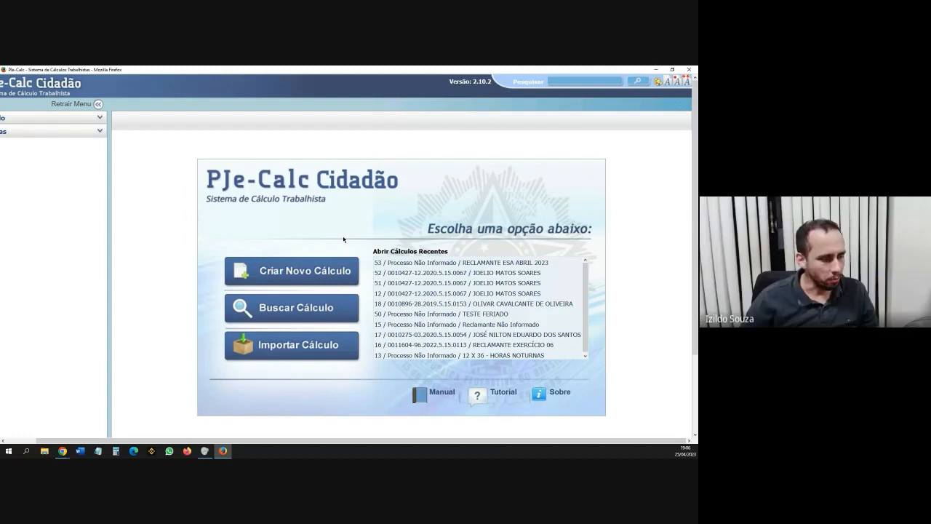
Enlarge the PJe-Calc Cidadão start page for easier reading.
key(ctrl+plus)
scroll(360, 223, down, 1)
scroll(360, 223, down, 2)
scroll(339, 239, up, 3)
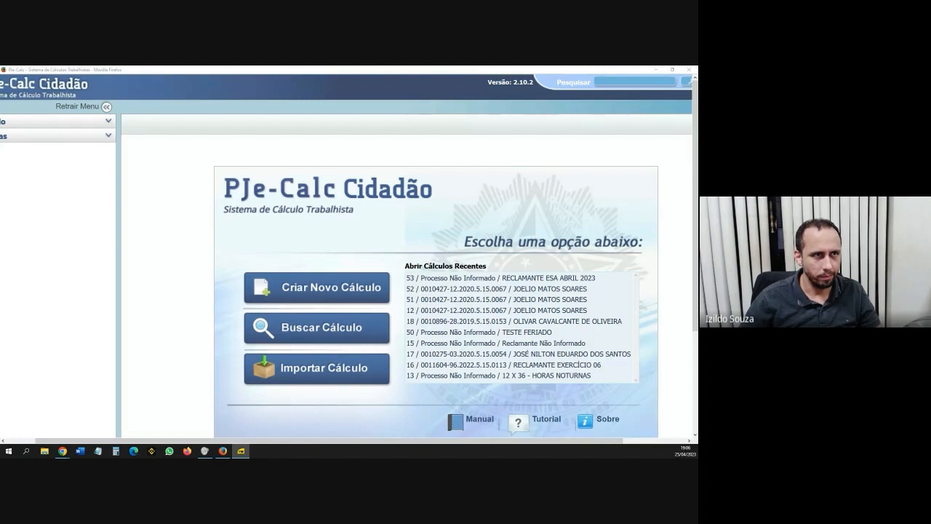
Switch to the PDF of PJe-Calc exercise 01 and enlarge its first page, showing it from the title.
drag(2, 110, 386, 106)
click(581, 104)
scroll(384, 227, up, 3)
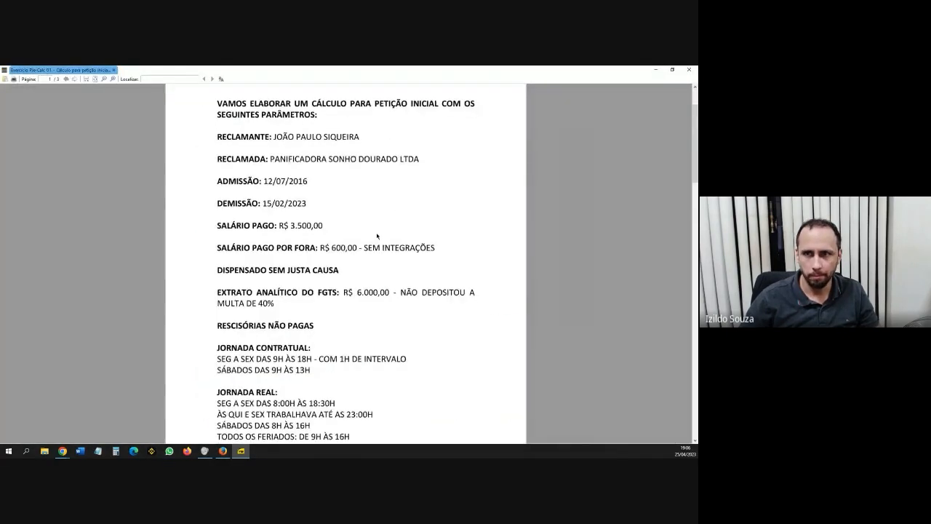
scroll(377, 235, up, 3)
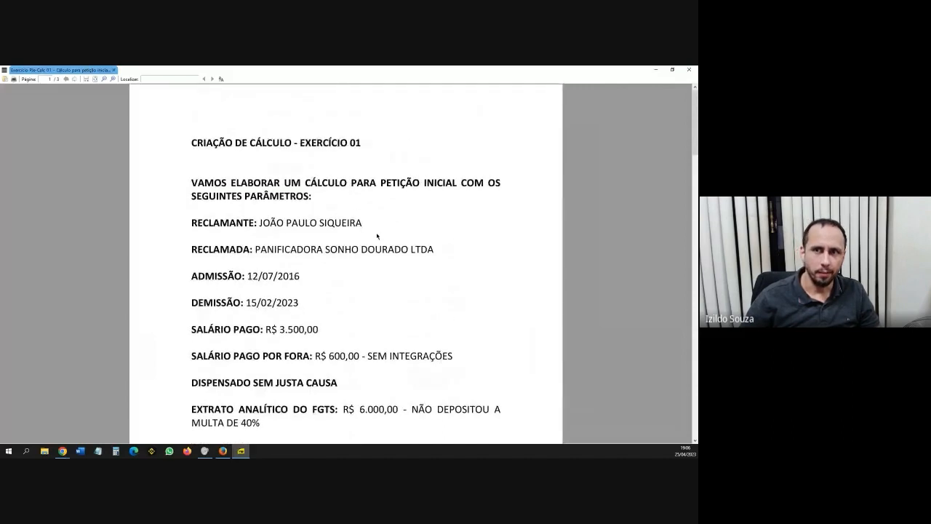
scroll(388, 189, up, 2)
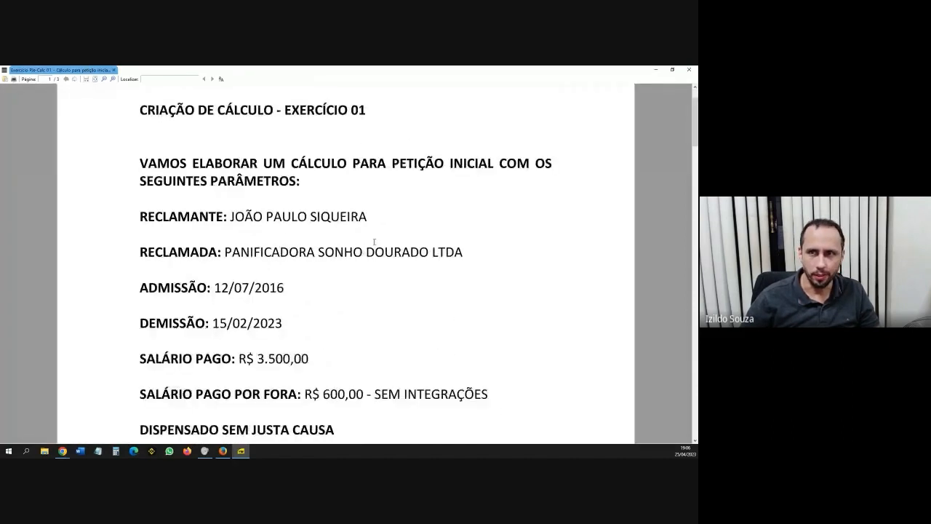
scroll(388, 189, up, 1)
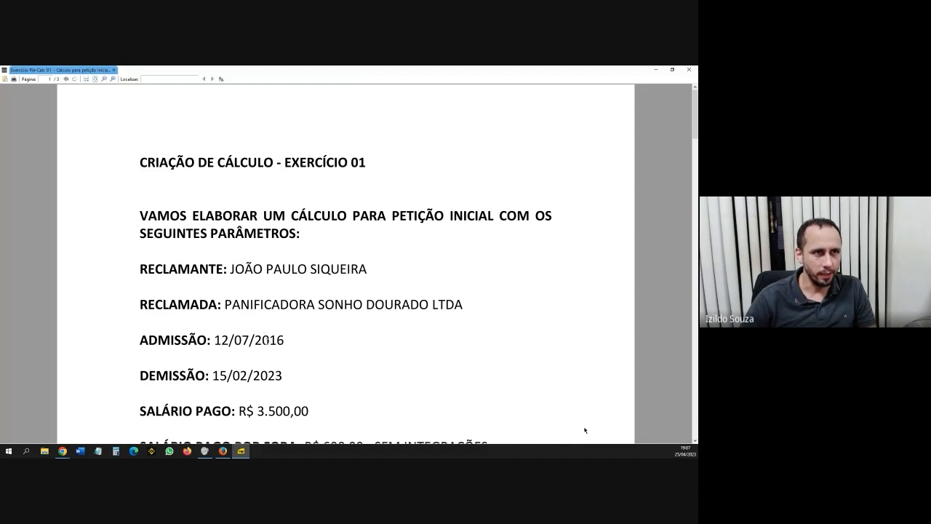
Read the exercise's parties, admission and dismissal dates, official and off-the-books salary, dismissal type and FGTS statement.
key(alt+Tab)
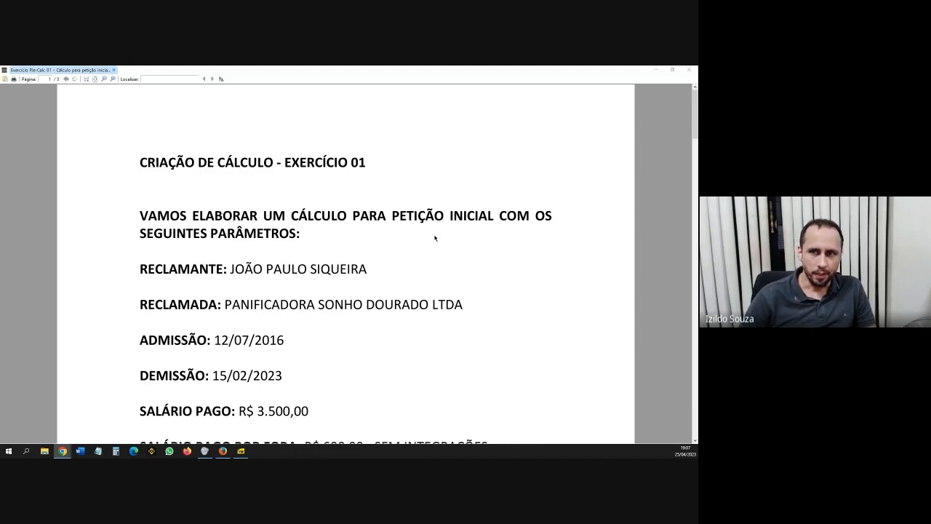
scroll(483, 259, down, 1)
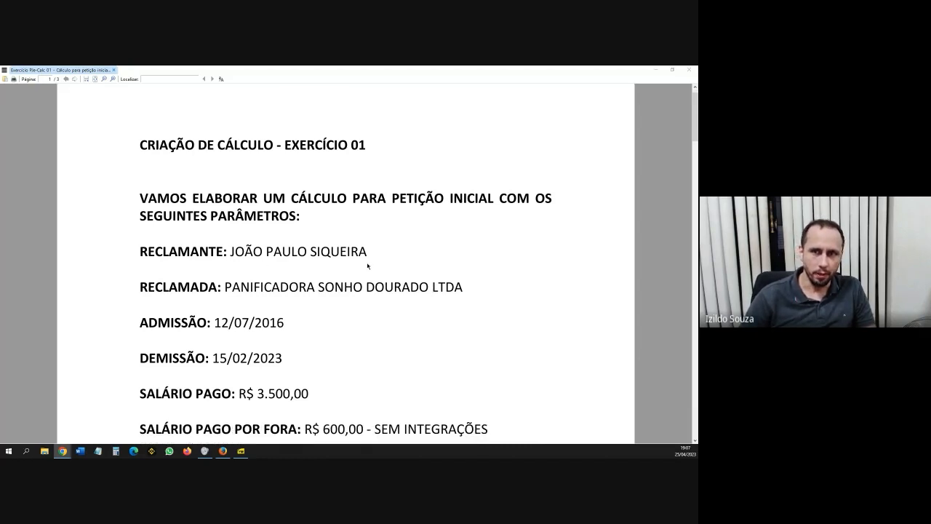
scroll(328, 311, down, 3)
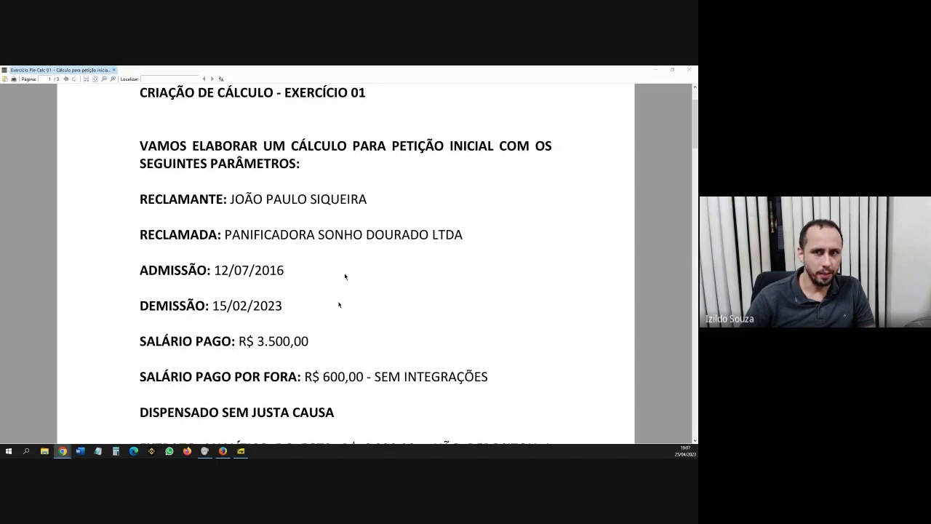
scroll(339, 305, down, 1)
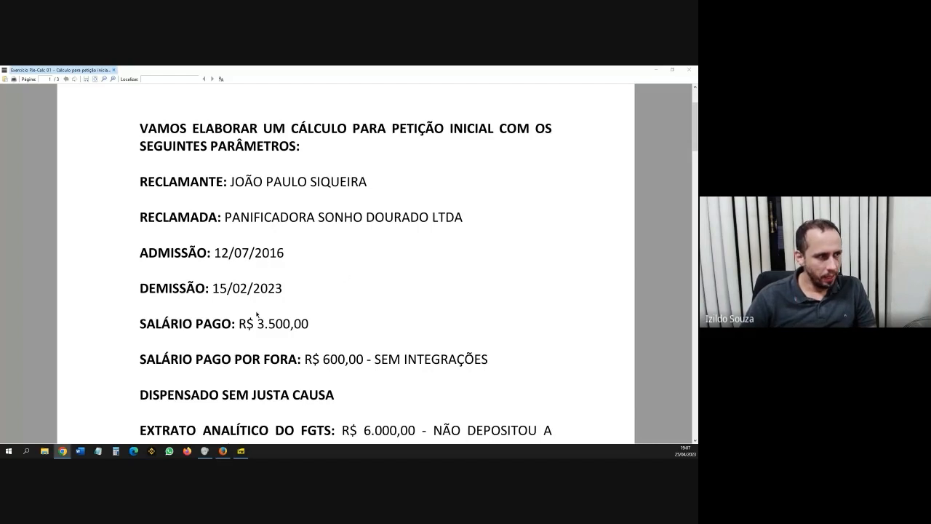
scroll(365, 307, down, 2)
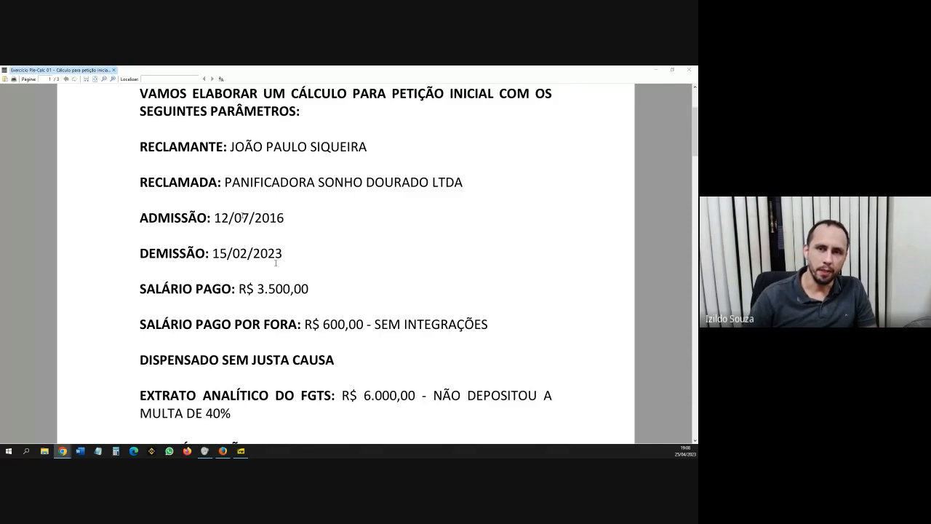
drag(228, 218, 262, 218)
click(281, 219)
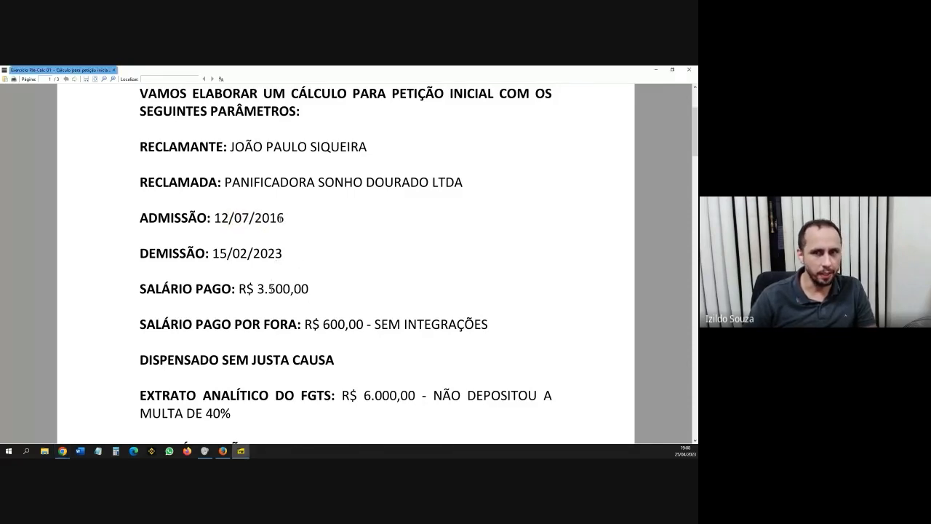
scroll(340, 289, down, 1)
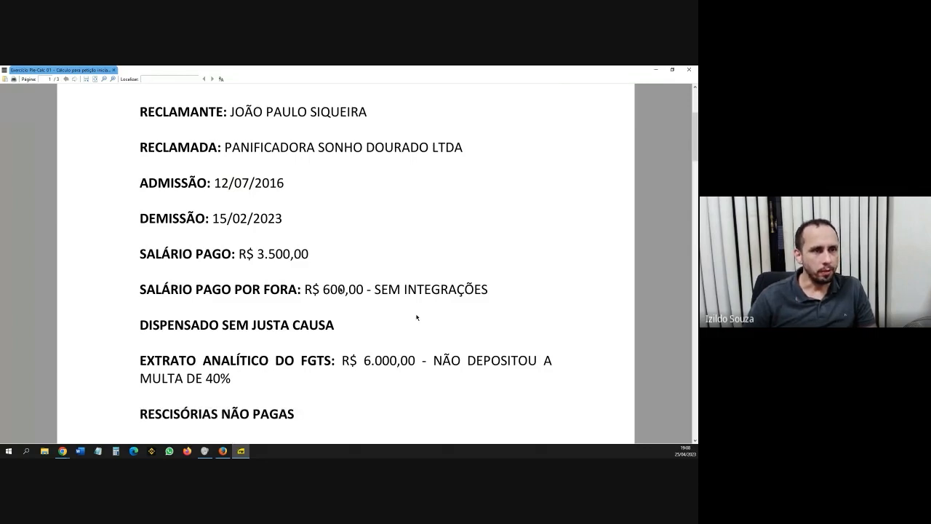
drag(304, 290, 370, 282)
click(371, 281)
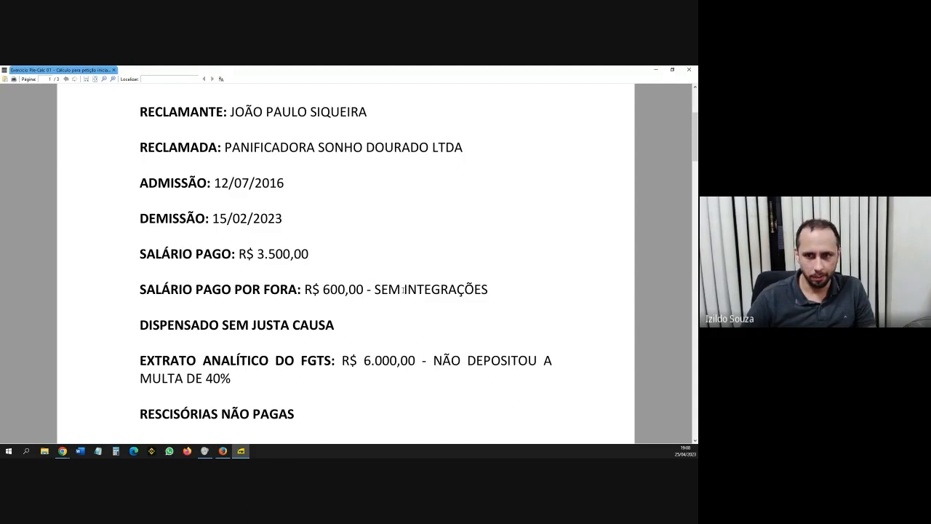
scroll(424, 323, down, 1)
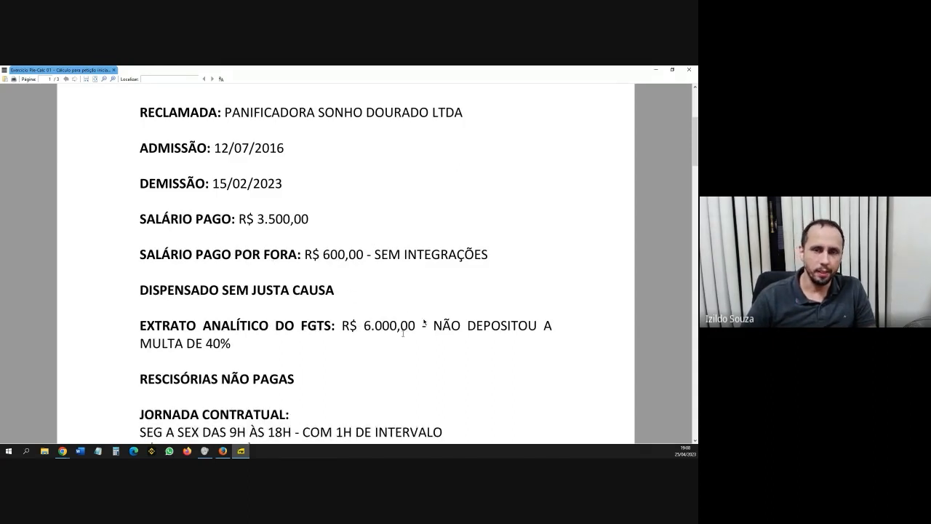
scroll(401, 328, down, 1)
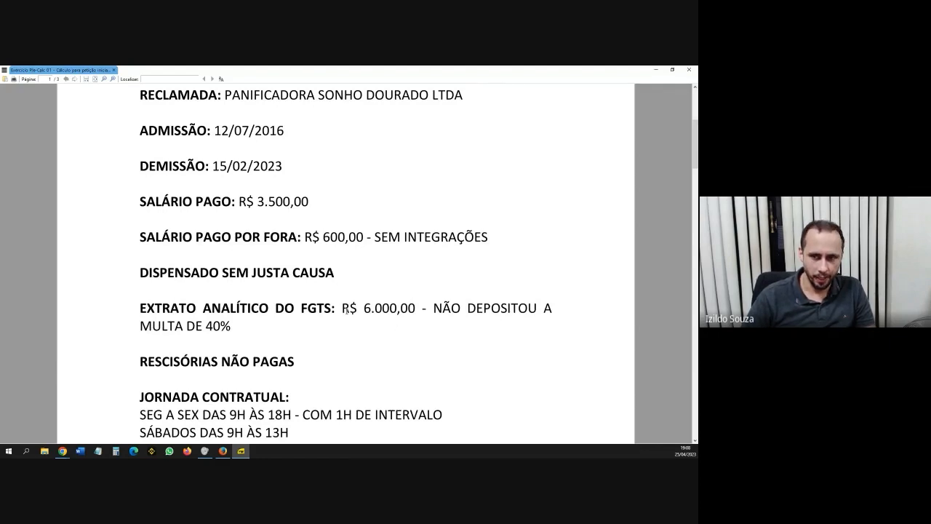
scroll(345, 308, up, 1)
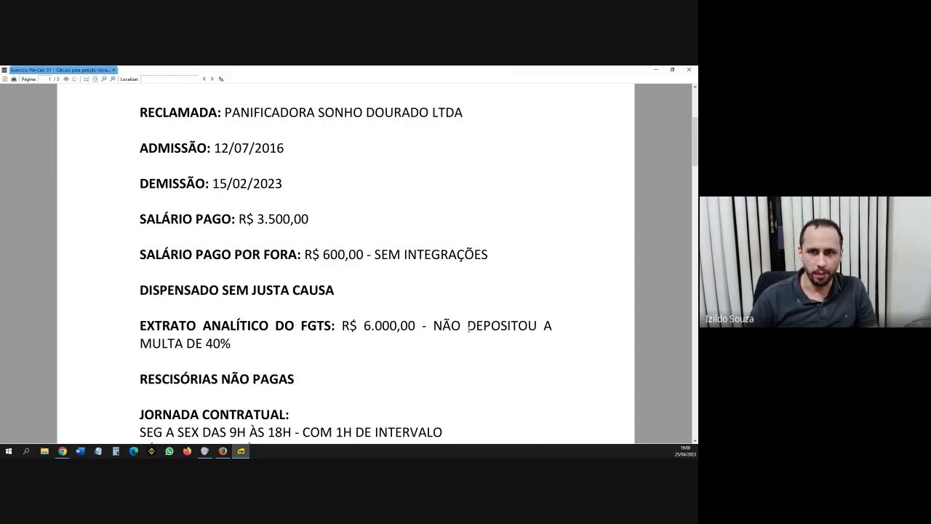
Review the exercise's unpaid severance note, the contractual and actual working hours, and the overtime and night premium information.
scroll(471, 340, down, 4)
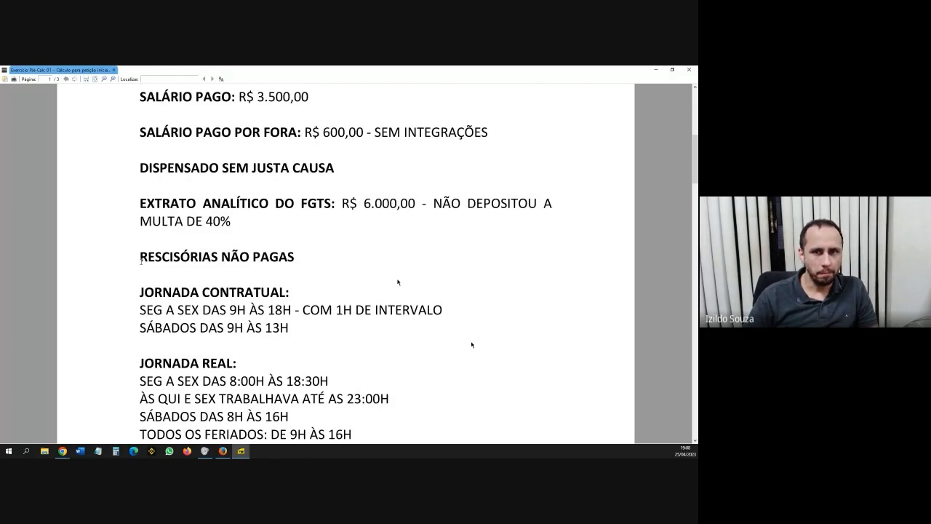
scroll(437, 256, down, 2)
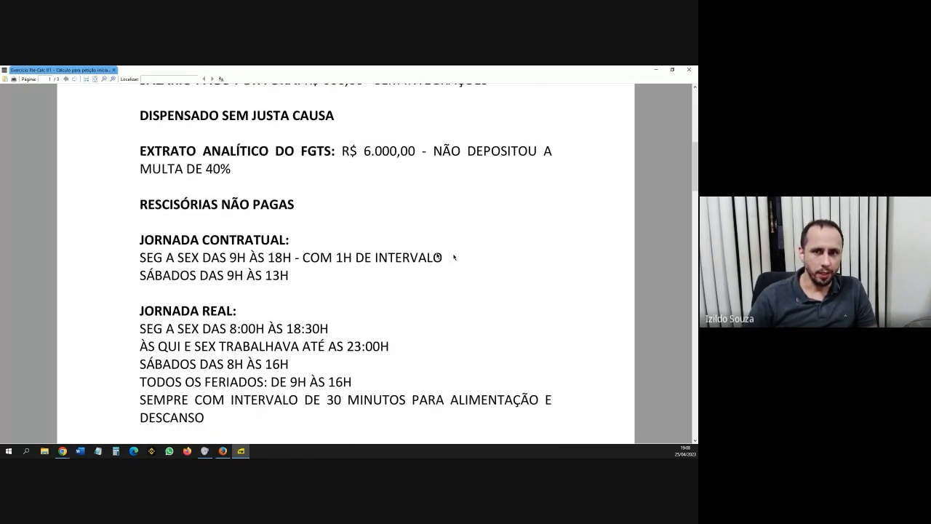
scroll(459, 264, down, 1)
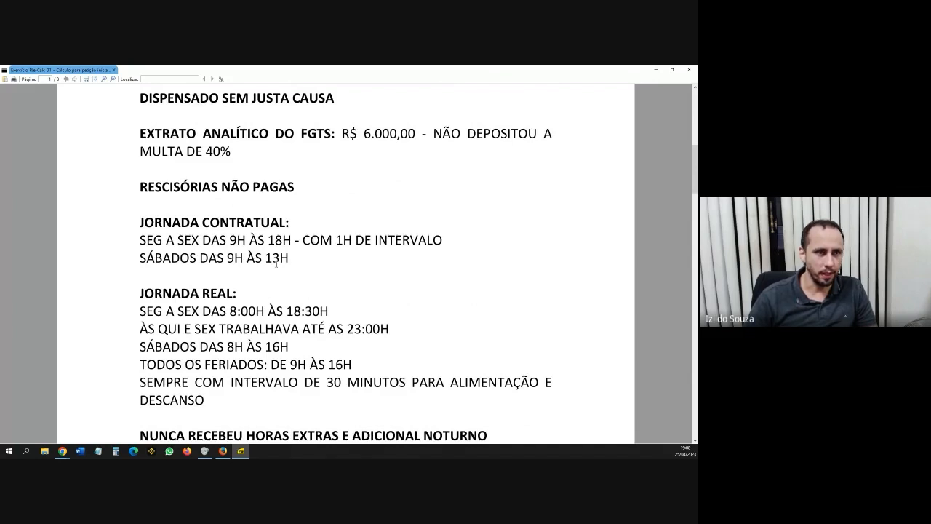
scroll(317, 272, down, 1)
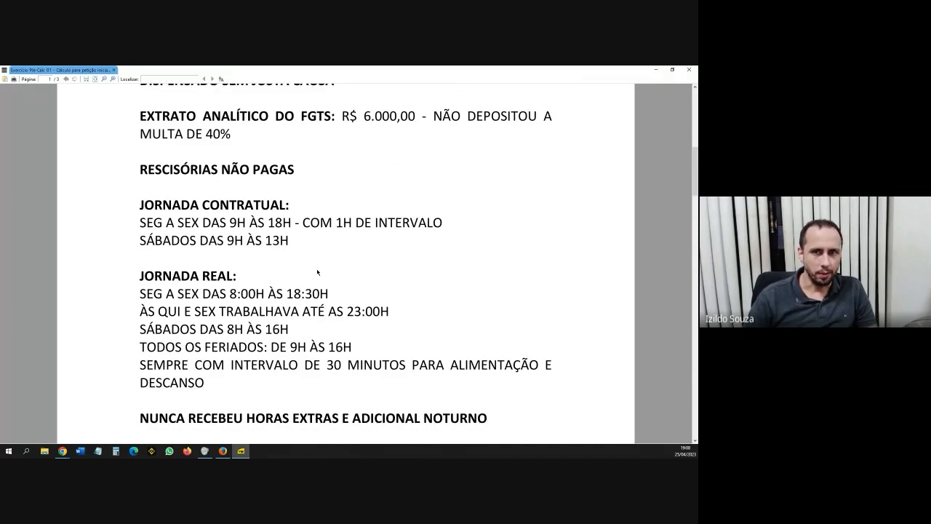
drag(142, 292, 208, 383)
click(214, 387)
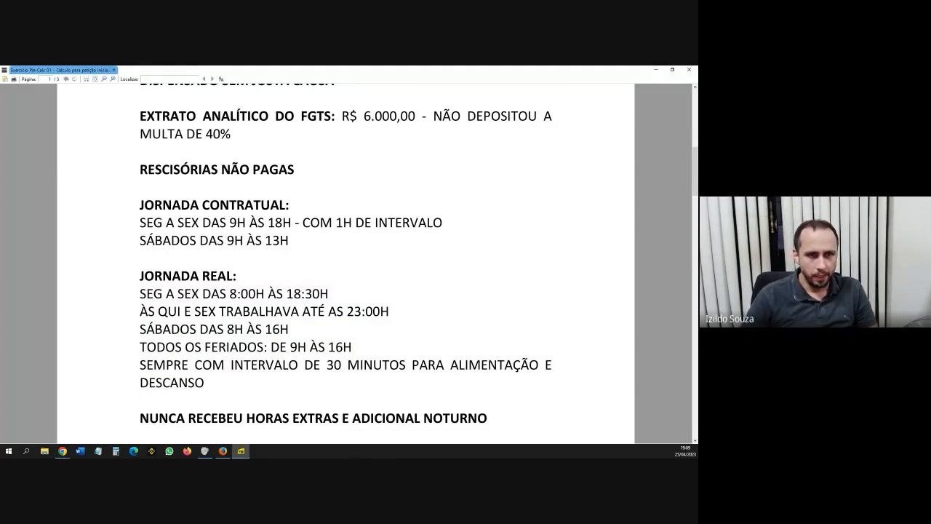
scroll(192, 288, down, 1)
scroll(192, 287, down, 1)
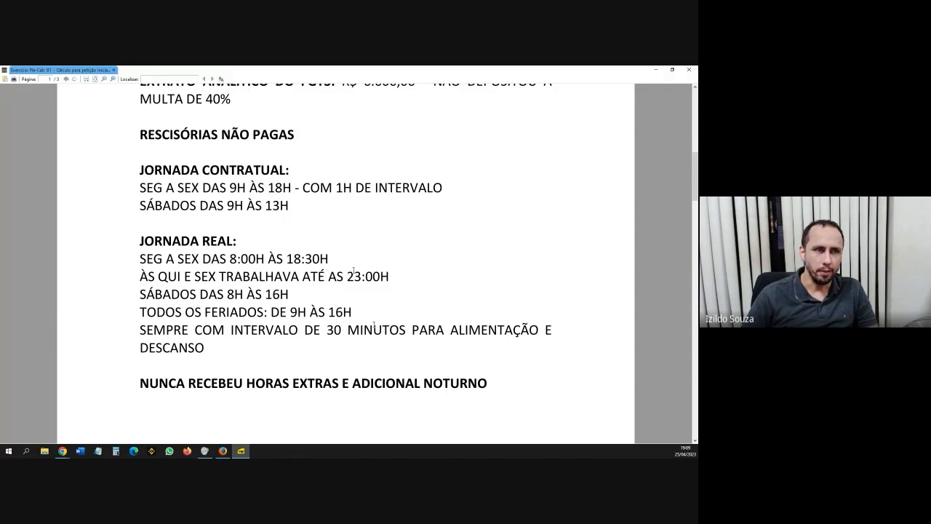
scroll(374, 325, down, 2)
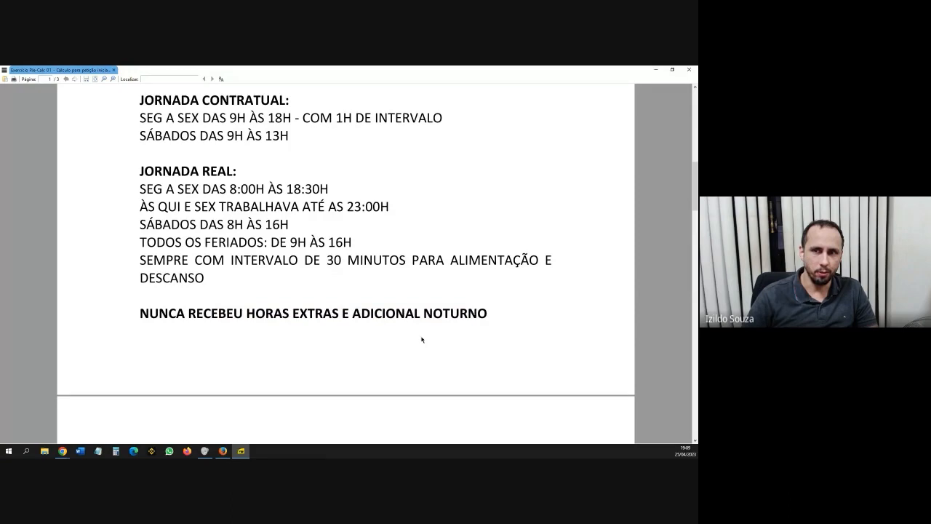
Read the exercise's claims on off-the-books salary, overtime, holidays and rest intervals, marking the note on dividing the time card.
scroll(405, 350, down, 8)
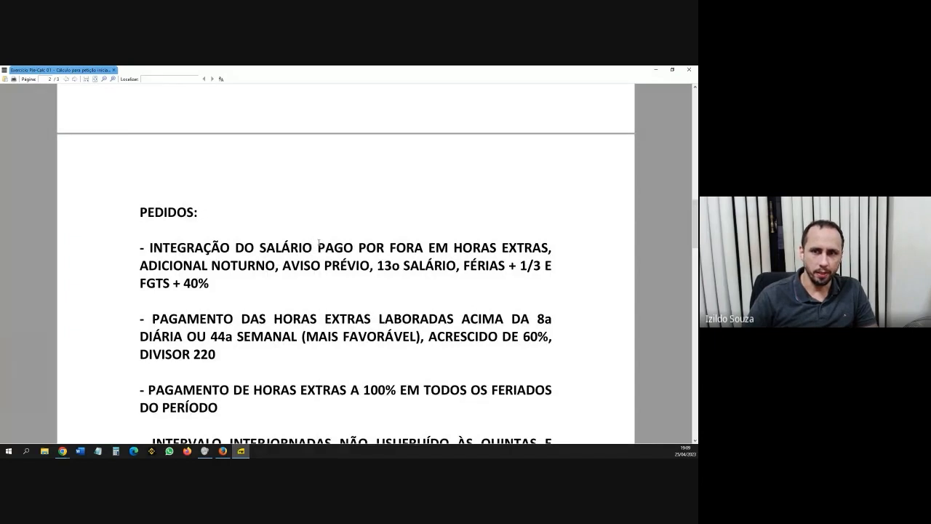
scroll(406, 350, down, 2)
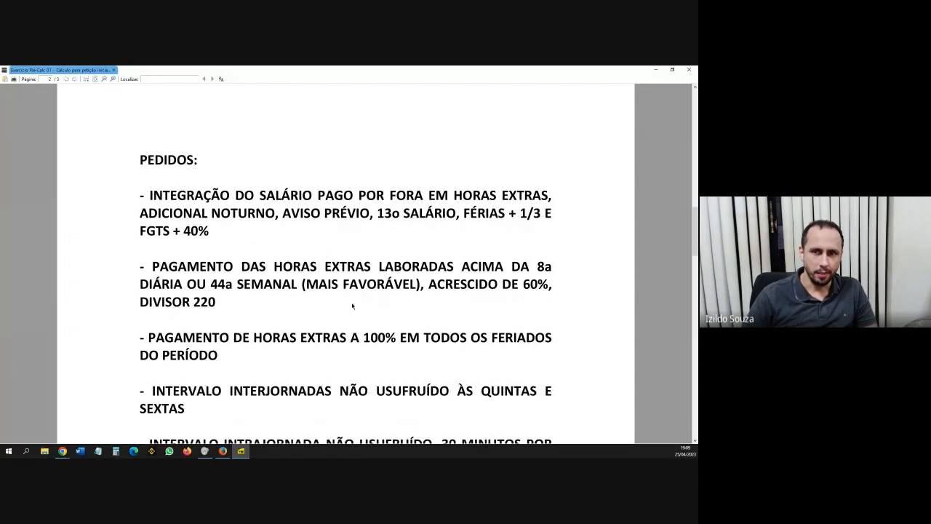
scroll(354, 307, down, 2)
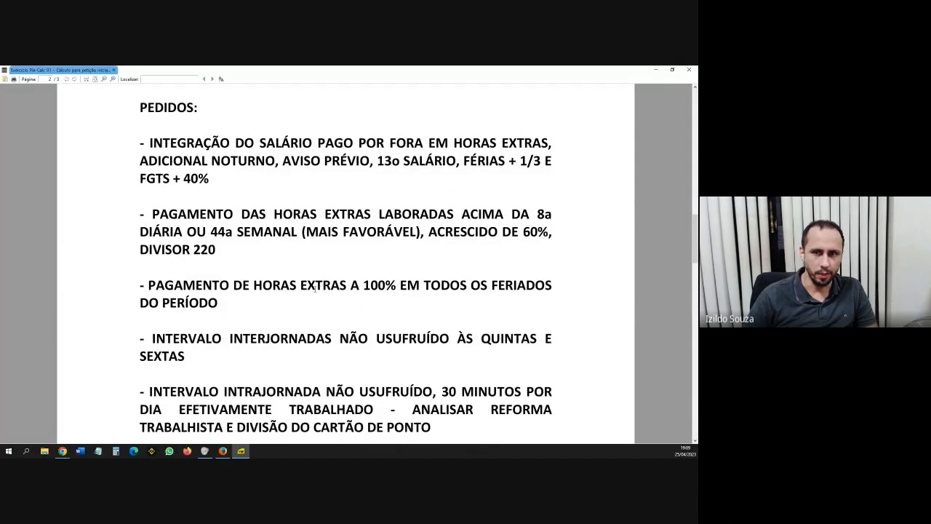
scroll(354, 307, down, 2)
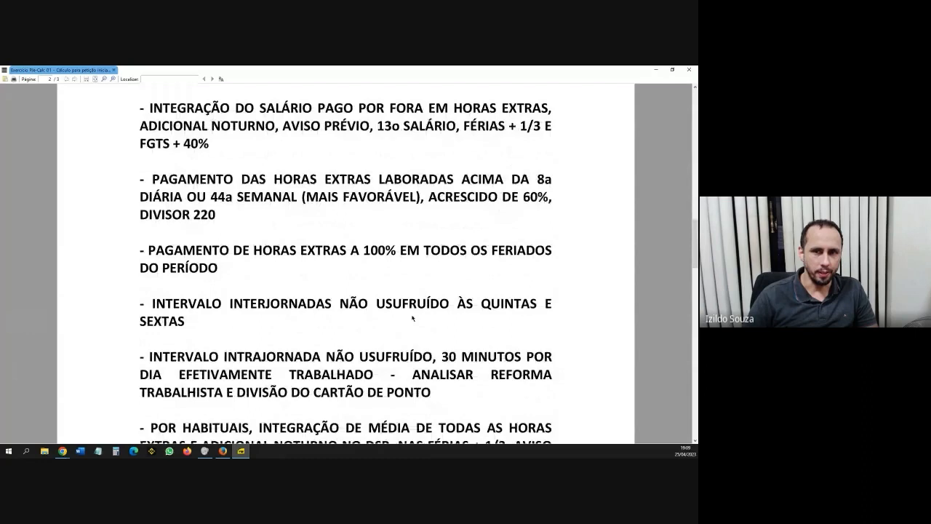
scroll(397, 317, down, 4)
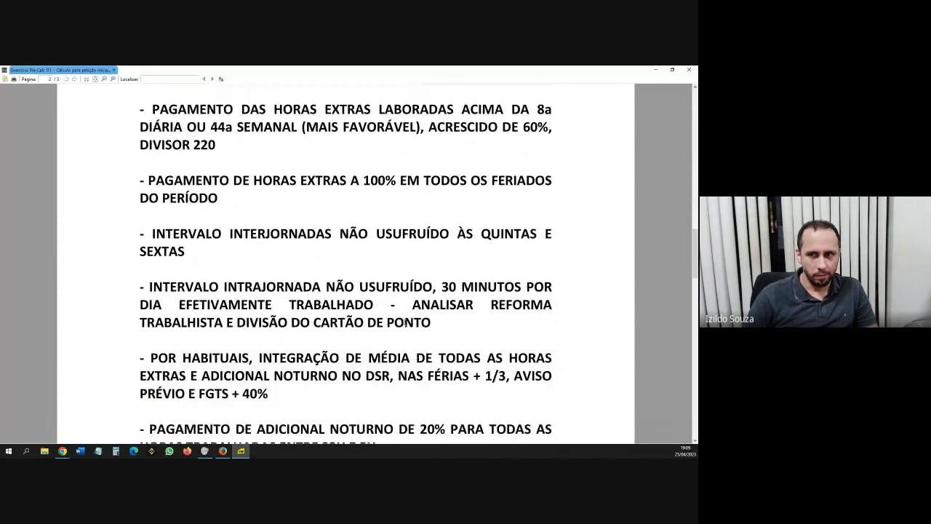
scroll(404, 322, down, 2)
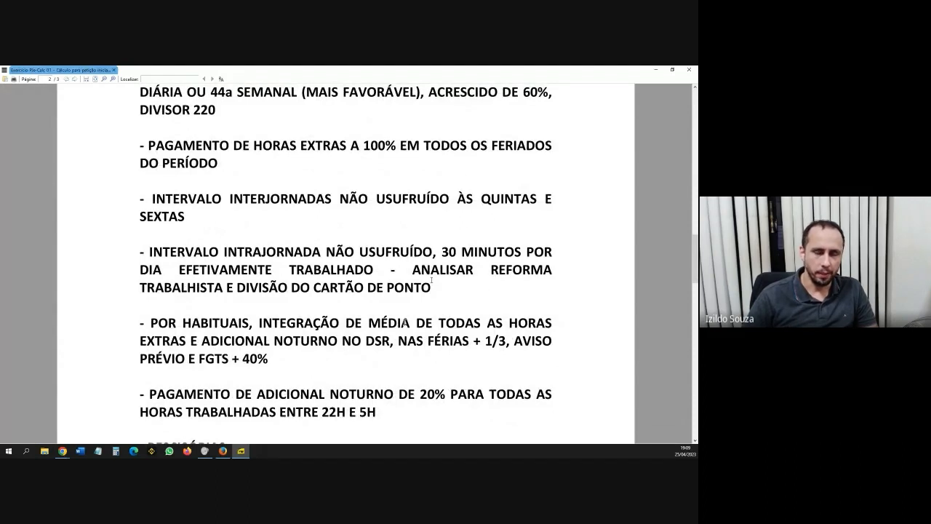
drag(226, 289, 426, 289)
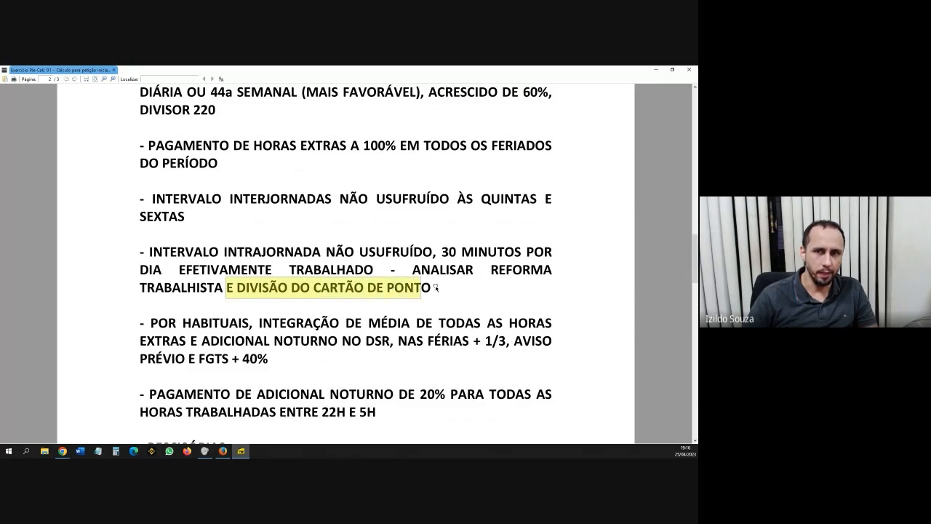
click(436, 288)
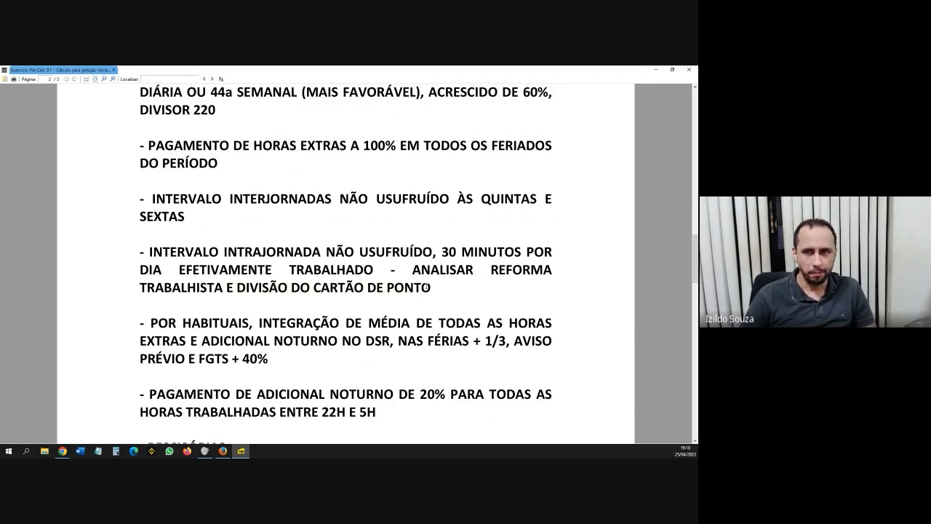
Read the claims on overtime and night premium reflexes, the night premium and the severance items down to FGTS + 40%.
scroll(426, 287, down, 1)
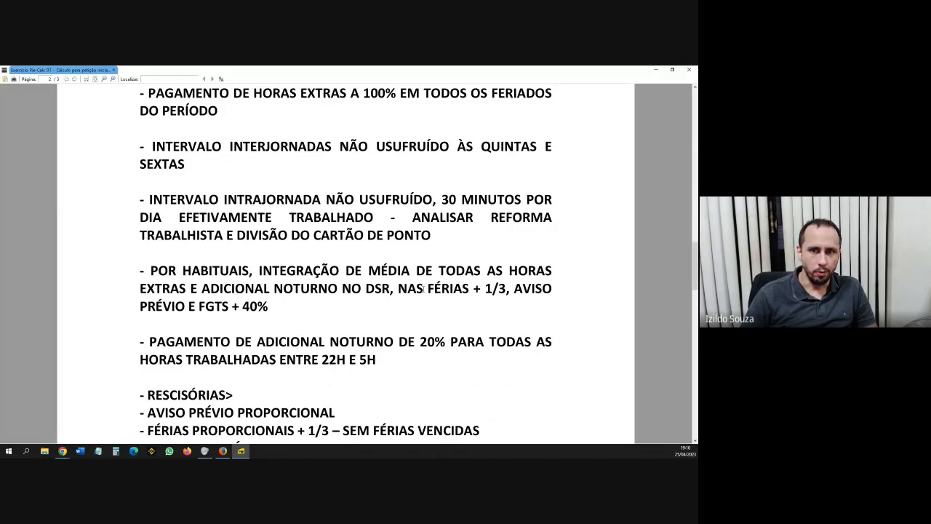
scroll(410, 304, down, 1)
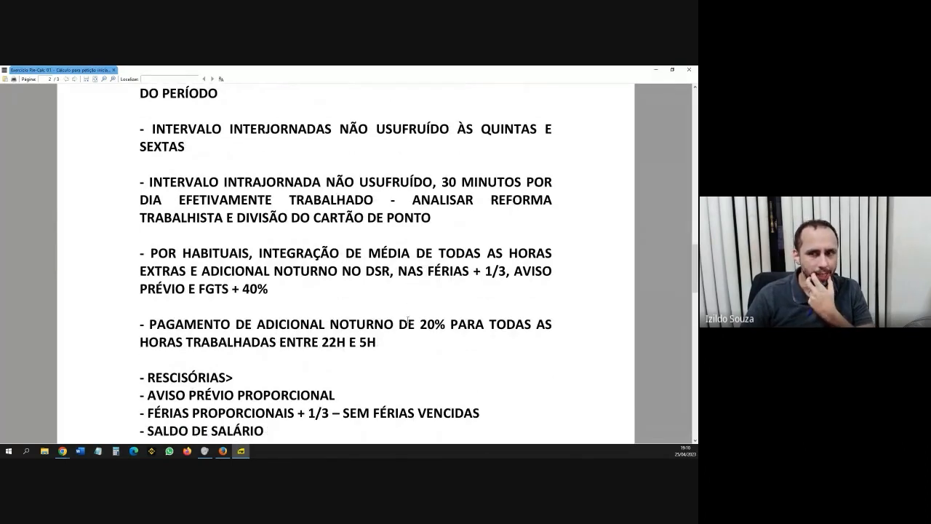
scroll(408, 321, down, 1)
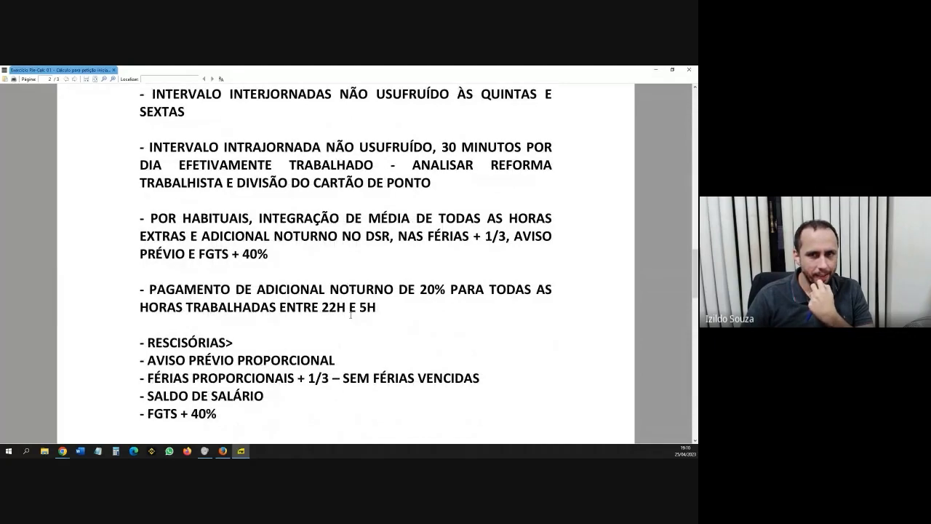
scroll(408, 319, down, 2)
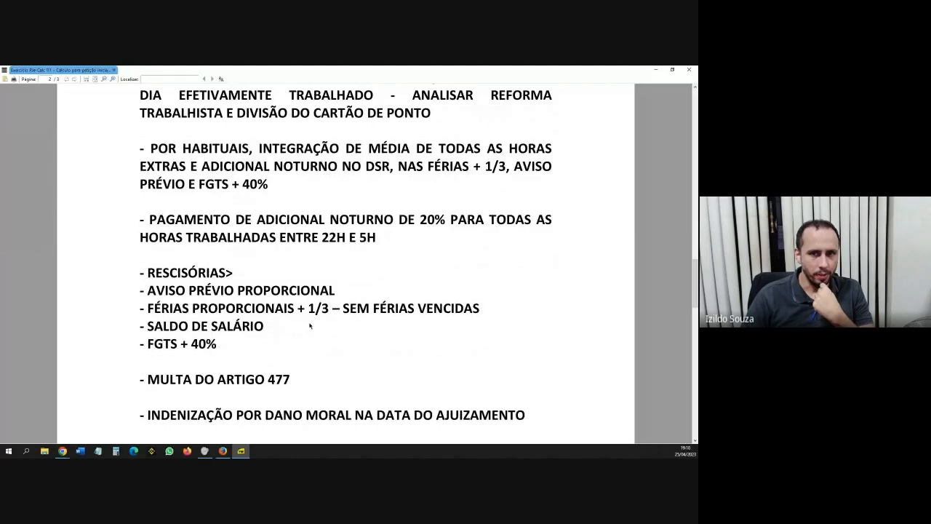
scroll(295, 295, down, 1)
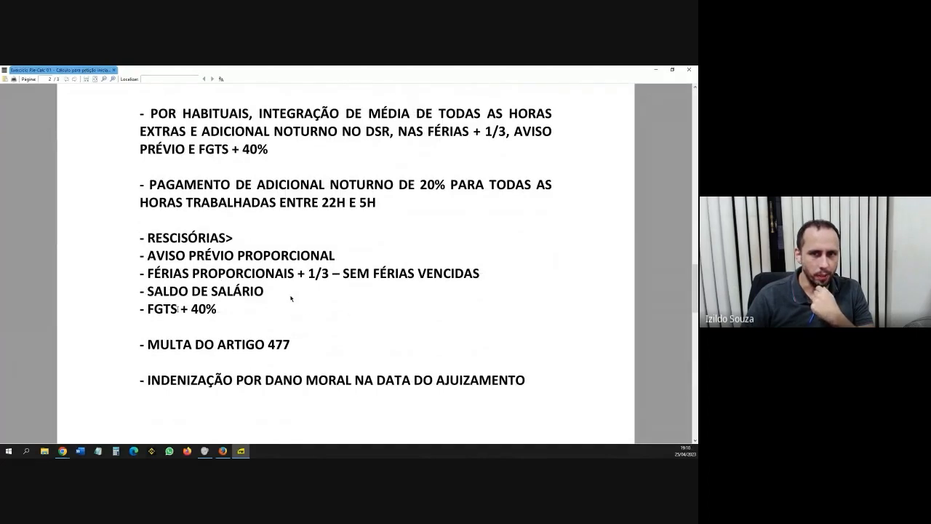
drag(149, 309, 239, 308)
click(239, 308)
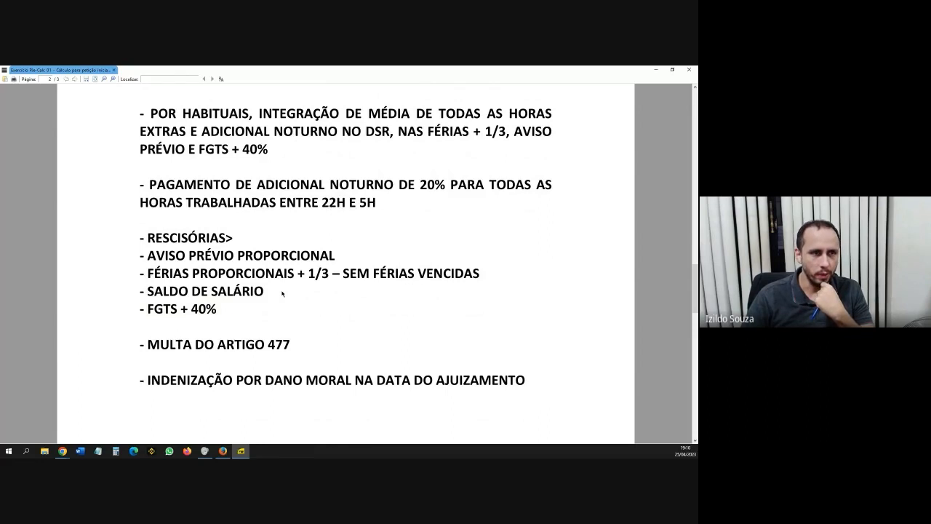
Read the claims on the article 477 fine, moral damages, FGTS fine and loss-of-suit fees.
scroll(296, 310, down, 1)
drag(264, 309, 287, 309)
click(293, 309)
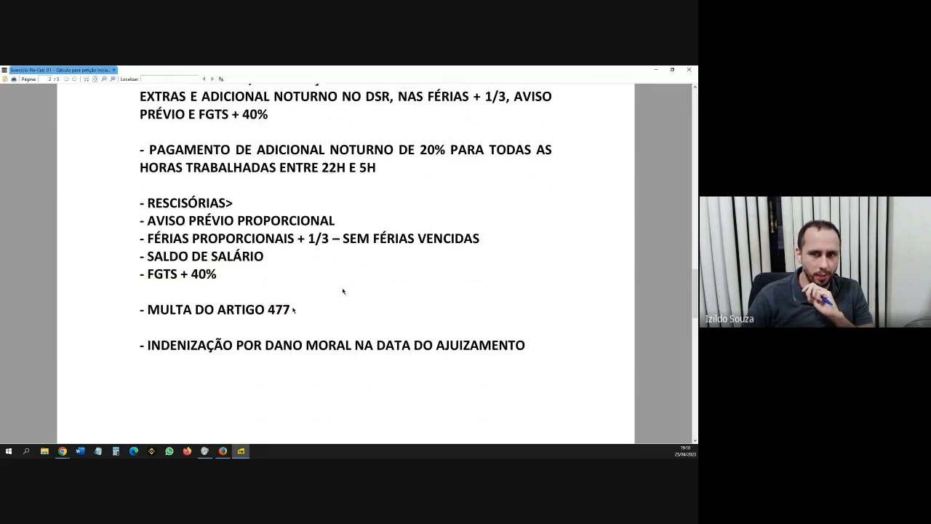
scroll(344, 290, down, 1)
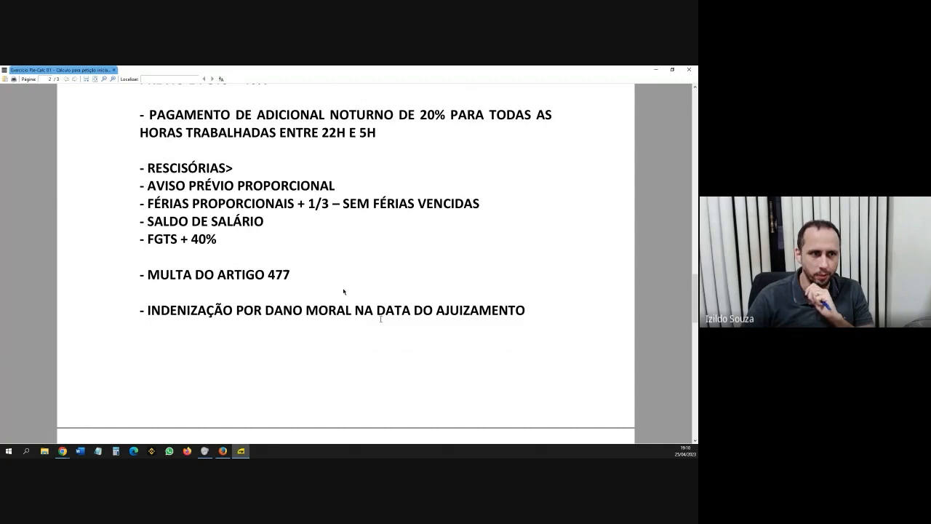
scroll(410, 303, down, 6)
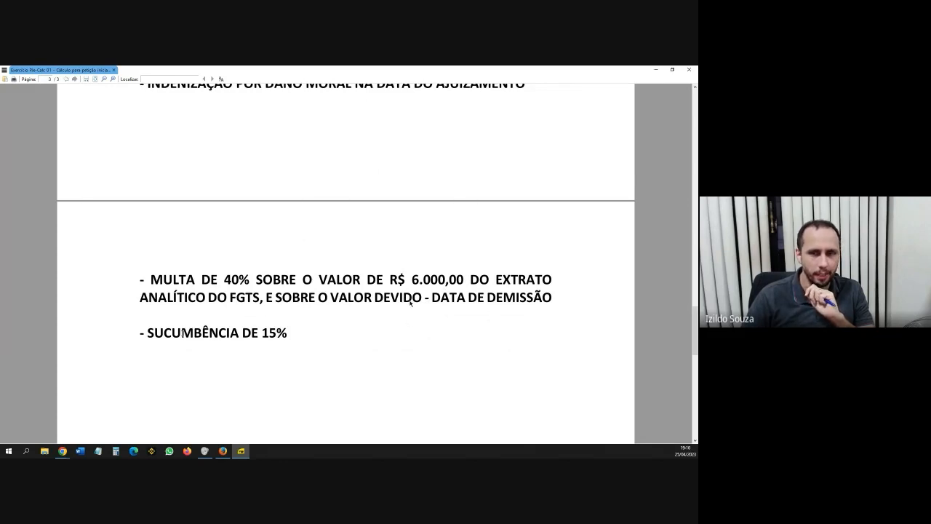
drag(147, 332, 287, 332)
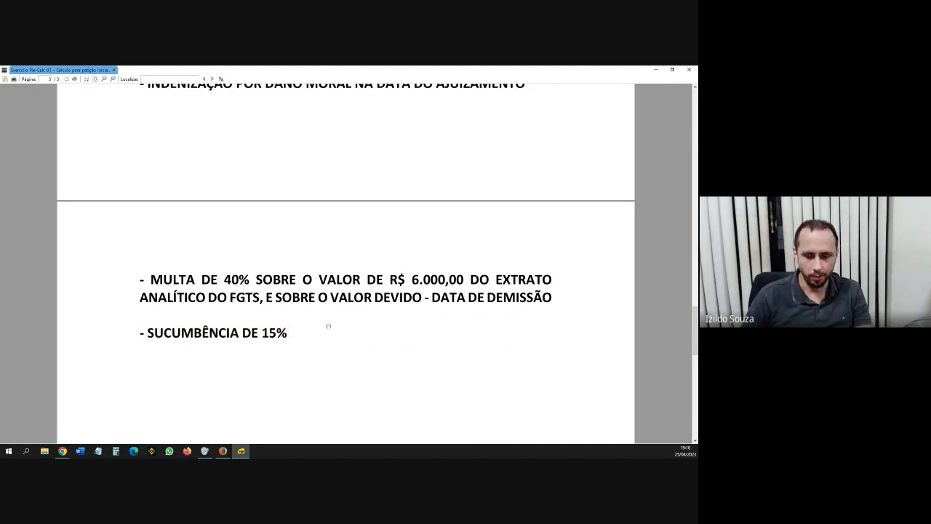
Return the exercise PDF to its first page, move its restored window off this screen, and show the PJe-Calc start page from its left edge.
key(Home)
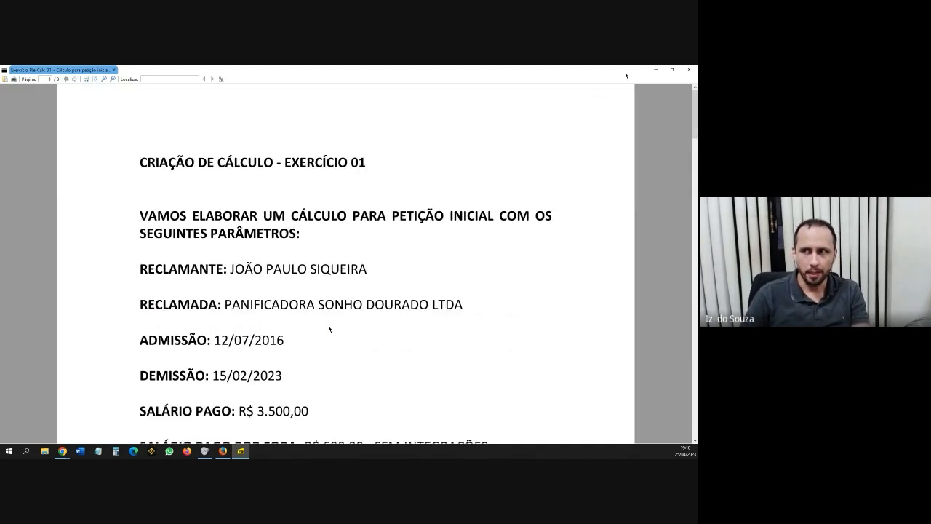
click(674, 71)
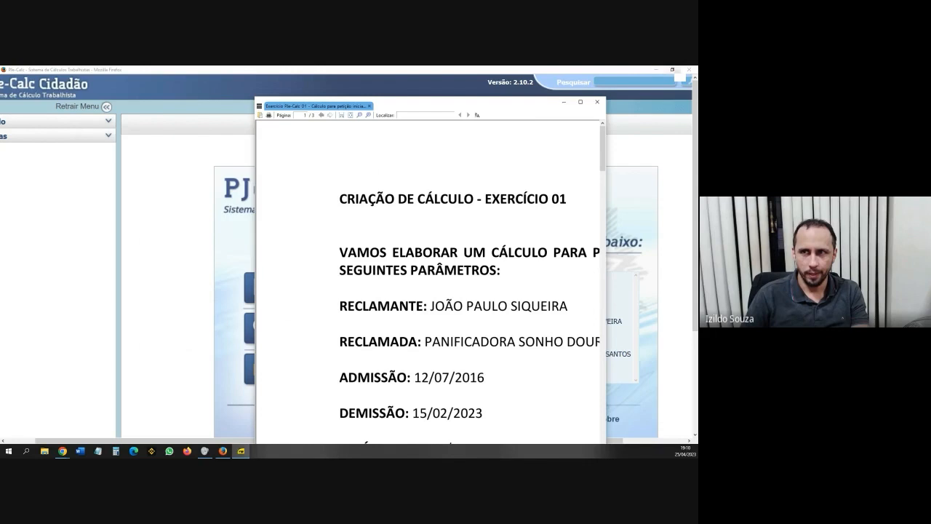
drag(408, 104, 0, 114)
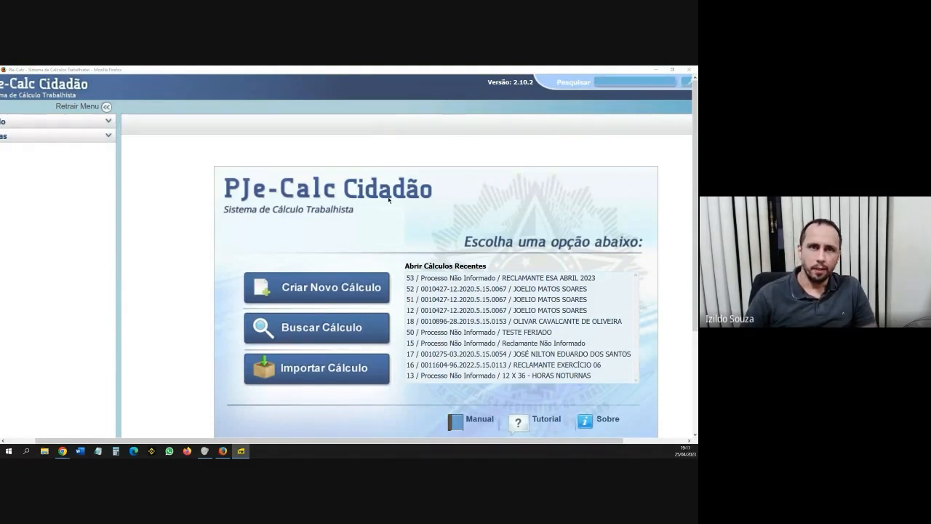
drag(194, 440, 165, 440)
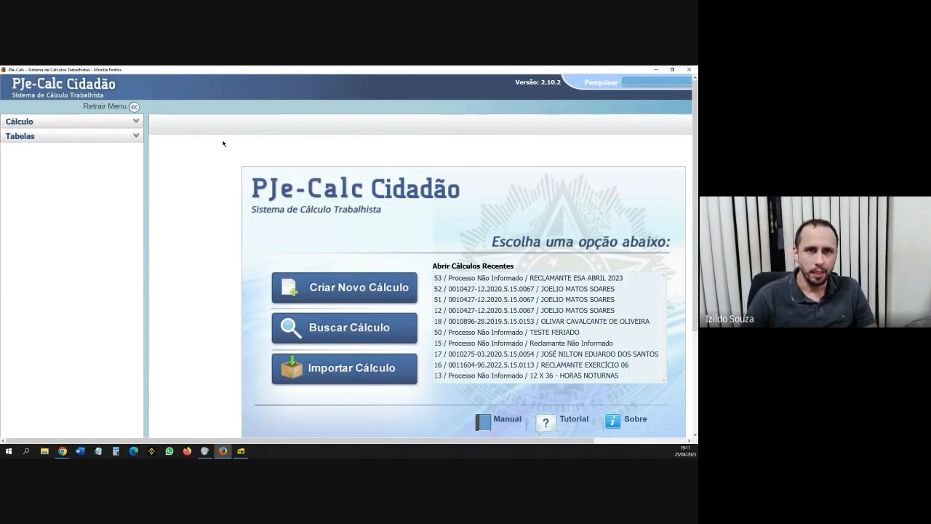
Look through the reference tables available under Tabelas and collapse the list again.
click(48, 137)
scroll(79, 342, down, 4)
scroll(81, 346, up, 3)
scroll(82, 342, up, 1)
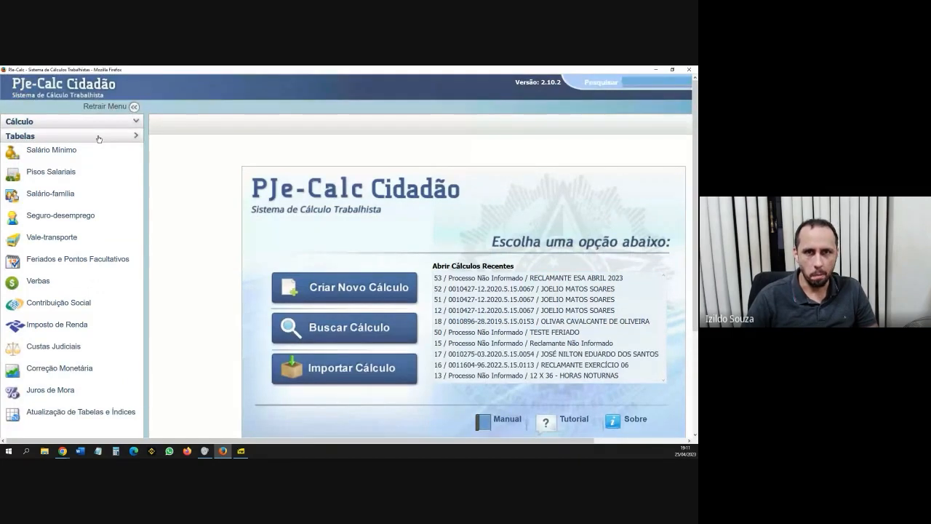
click(99, 136)
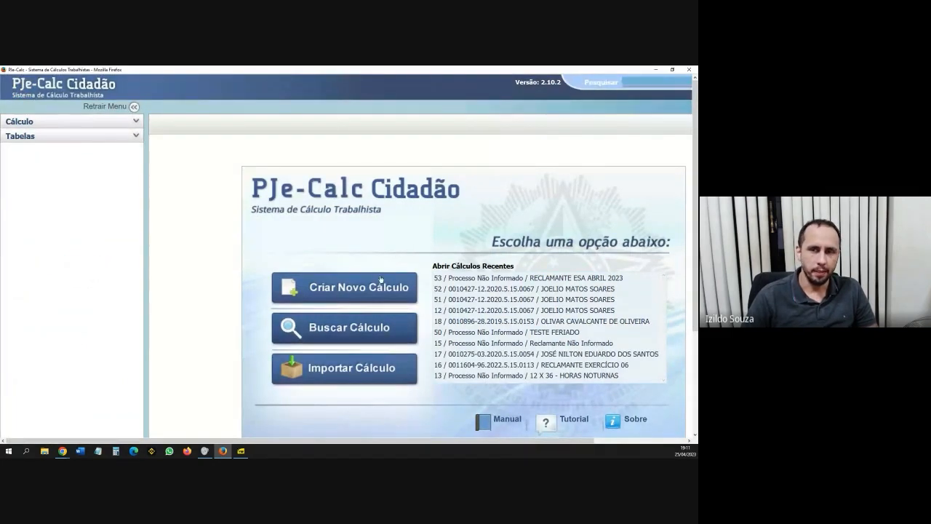
Create a new calculation from the start page.
scroll(262, 317, down, 1)
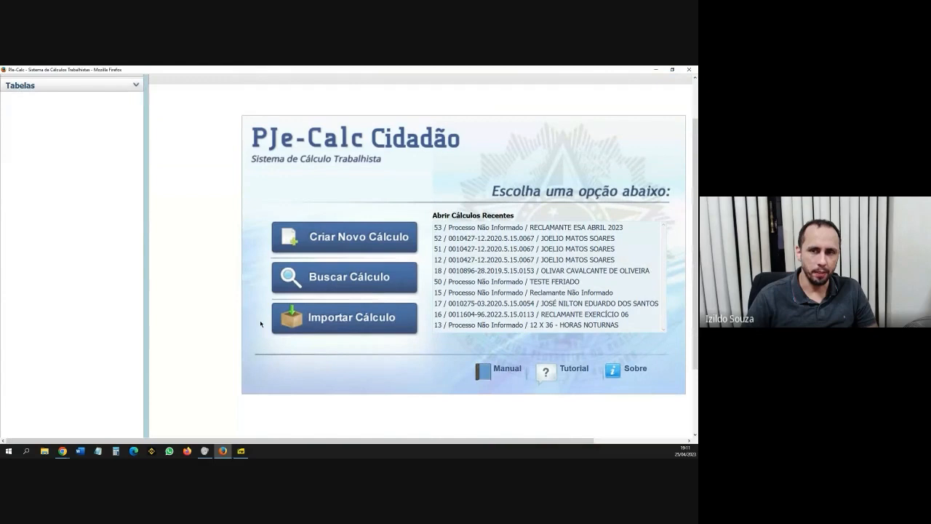
scroll(349, 320, up, 1)
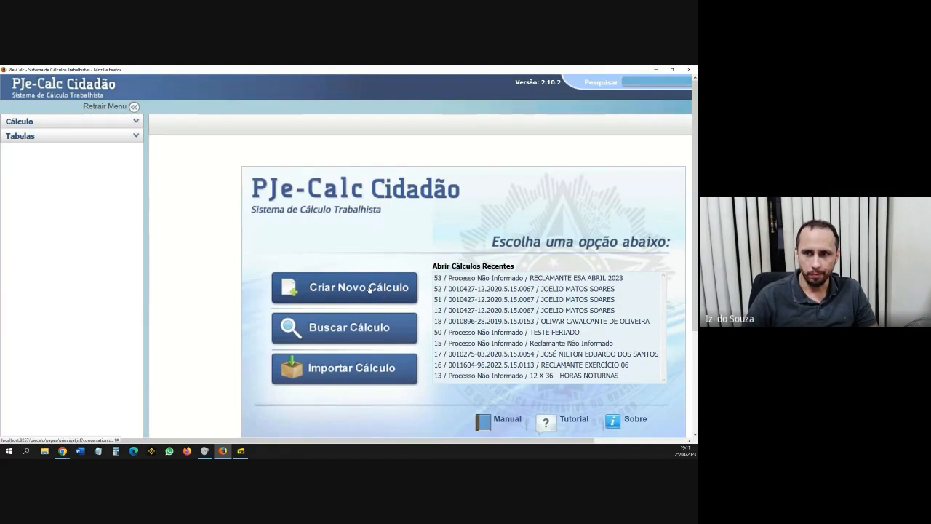
click(342, 295)
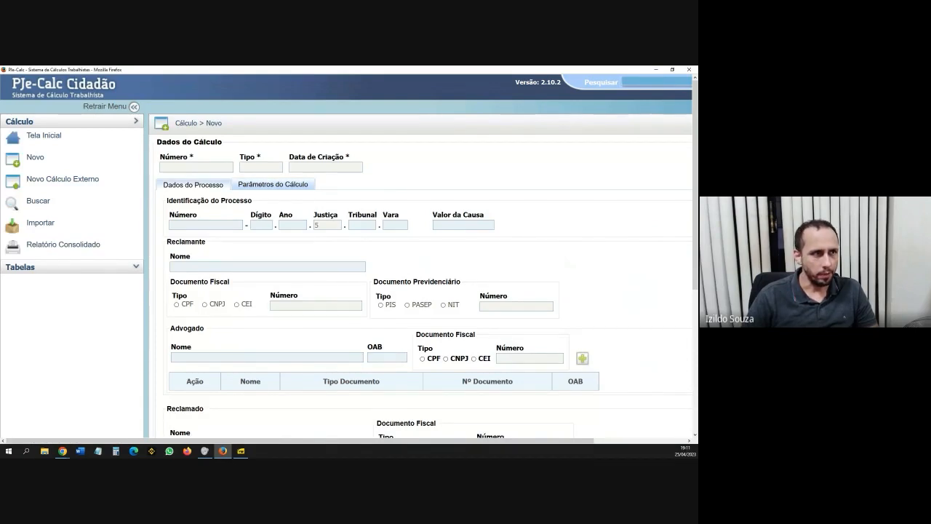
Enter the claimant's full name from the exercise in the process data.
key(alt+Tab)
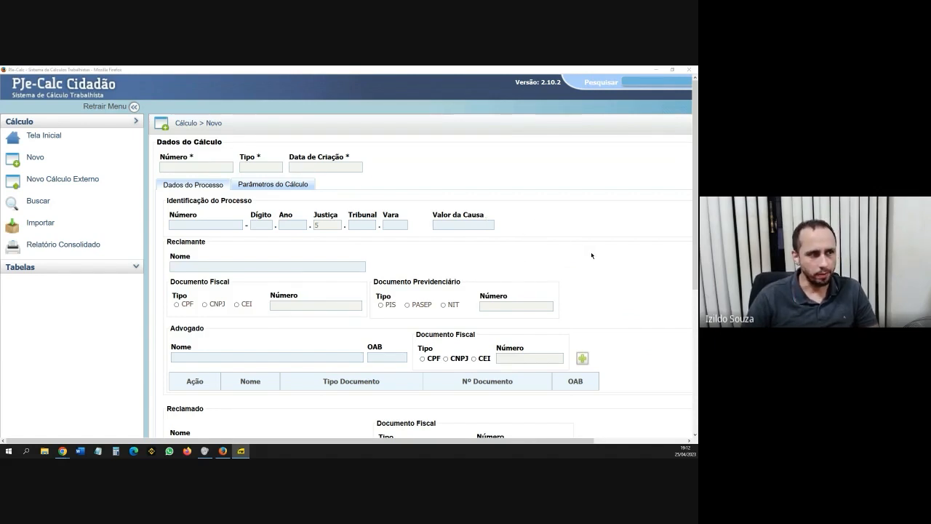
click(210, 266)
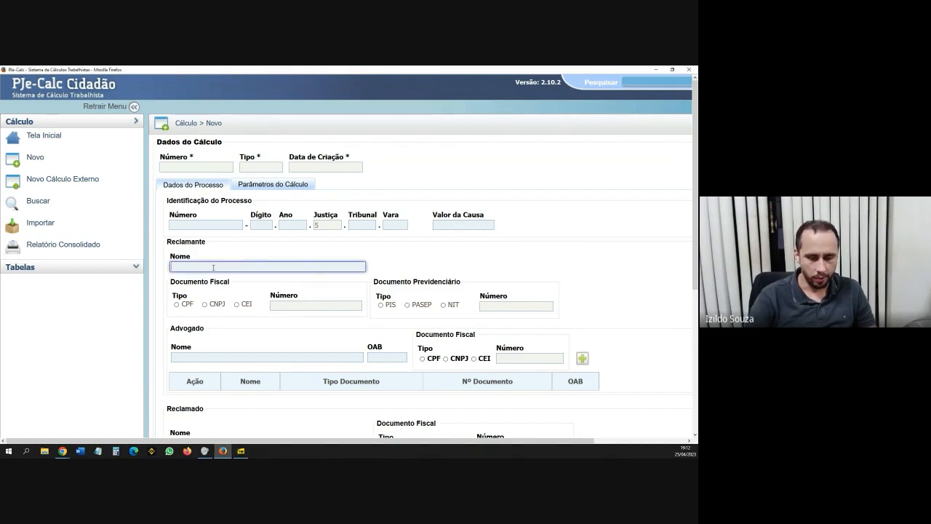
text(JOA)
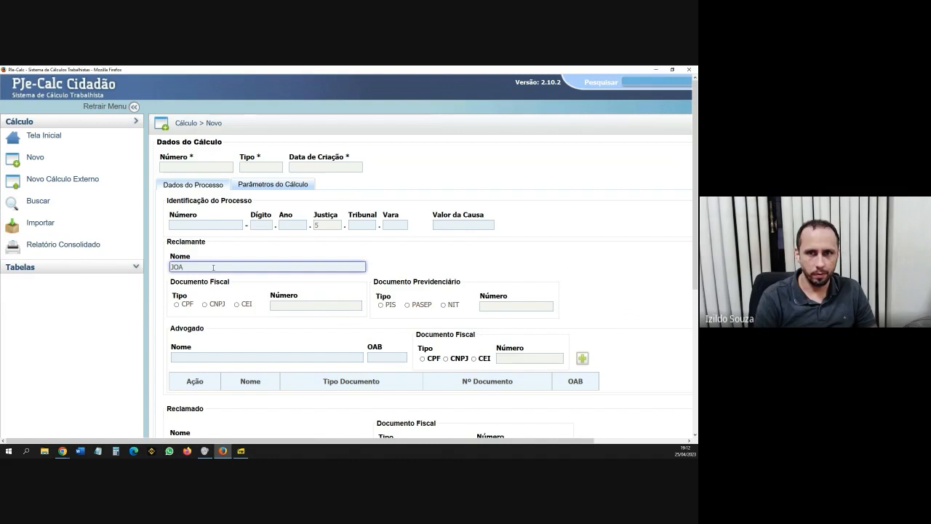
key(BackSpace)
text(ÃO PAU)
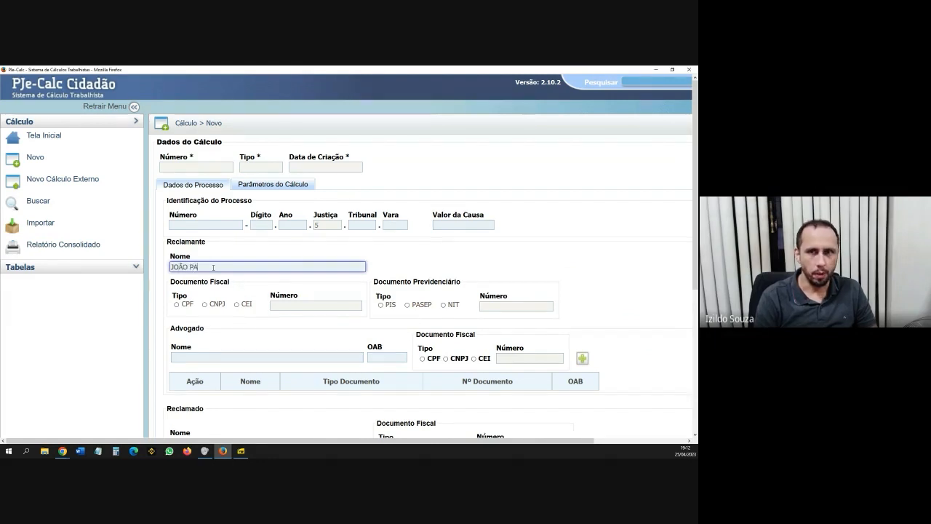
text(LO SIQUEIRA)
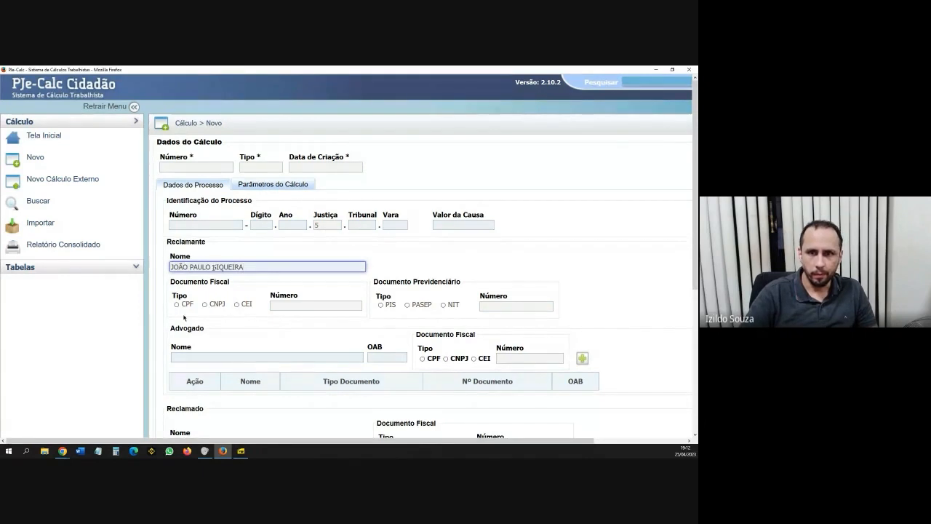
Enter PANIFICADORA SONHO DOURADO LTDA as the respondent's name in the process data.
scroll(248, 312, down, 1)
scroll(248, 312, down, 2)
click(314, 283)
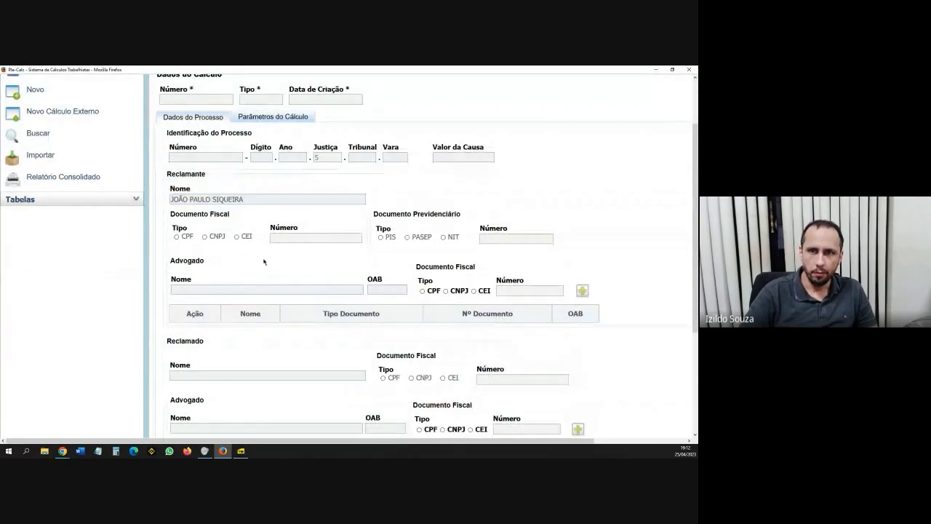
scroll(349, 328, down, 2)
click(291, 309)
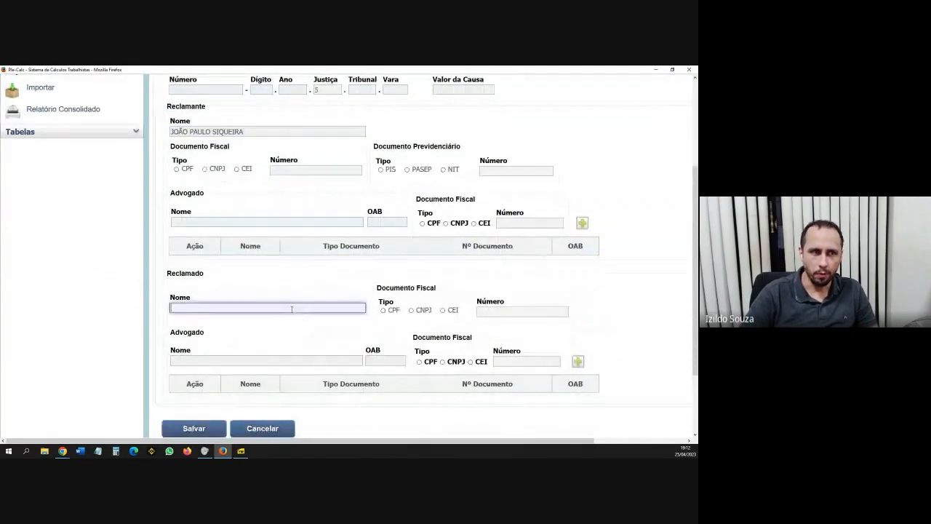
text(PANIF)
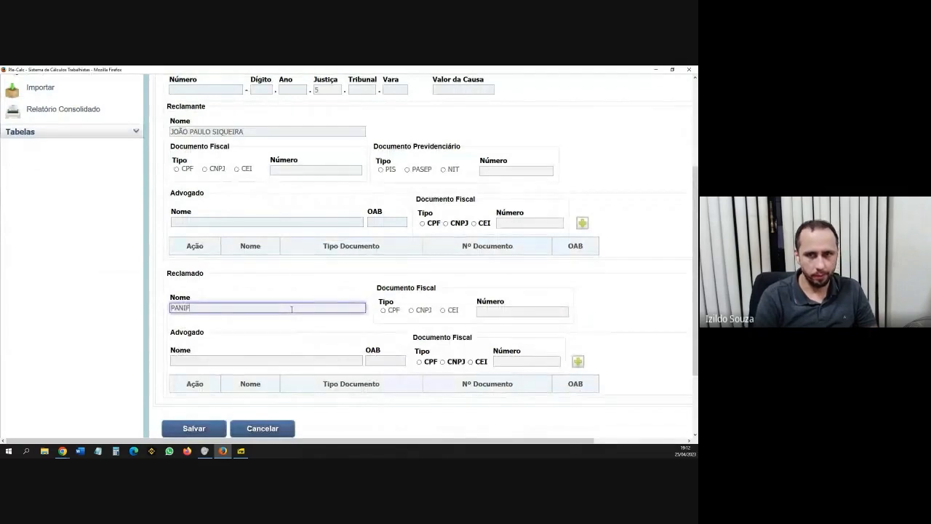
text(ICADORA)
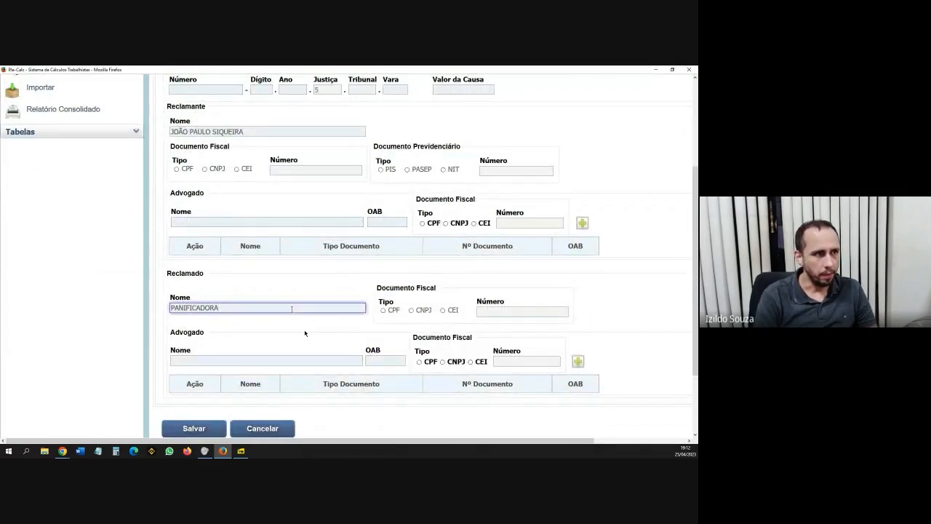
text( SOHO)
key(BackSpace)
key(BackSpace)
text(NH)
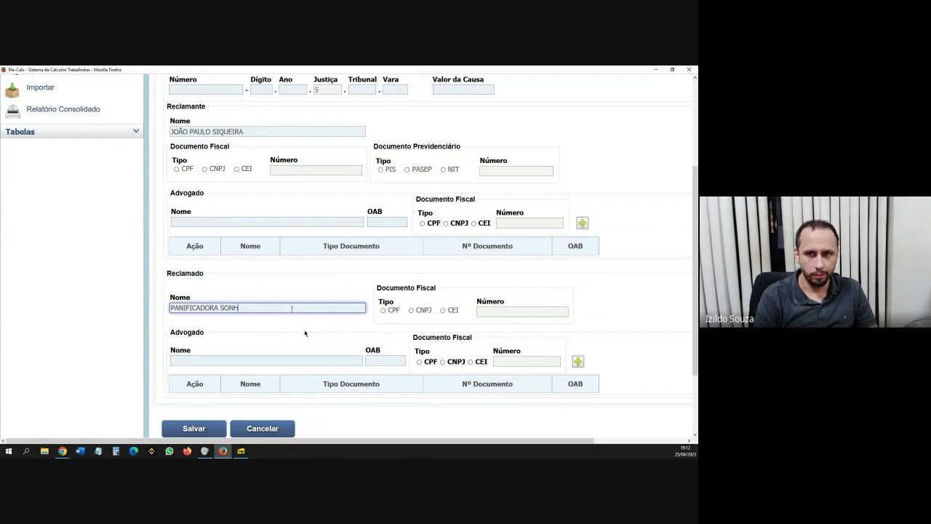
text(O DOURADO LTD)
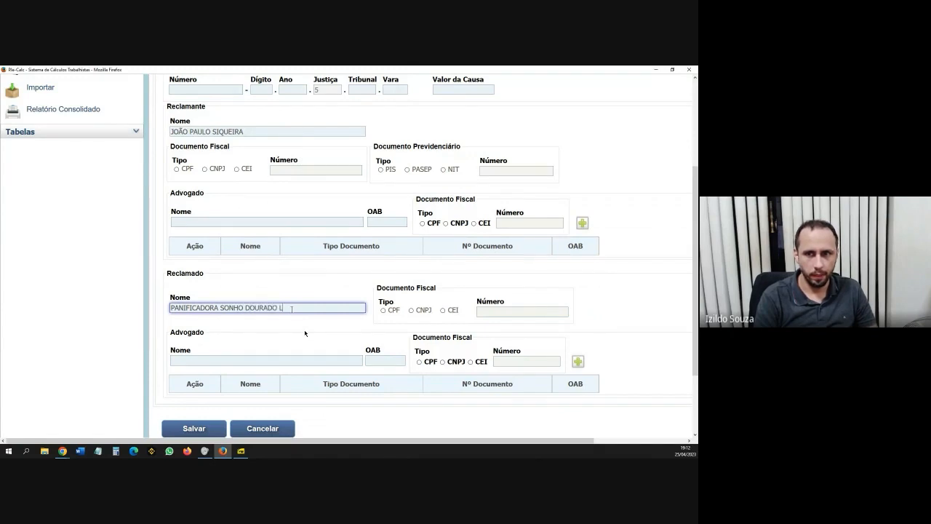
key(BackSpace)
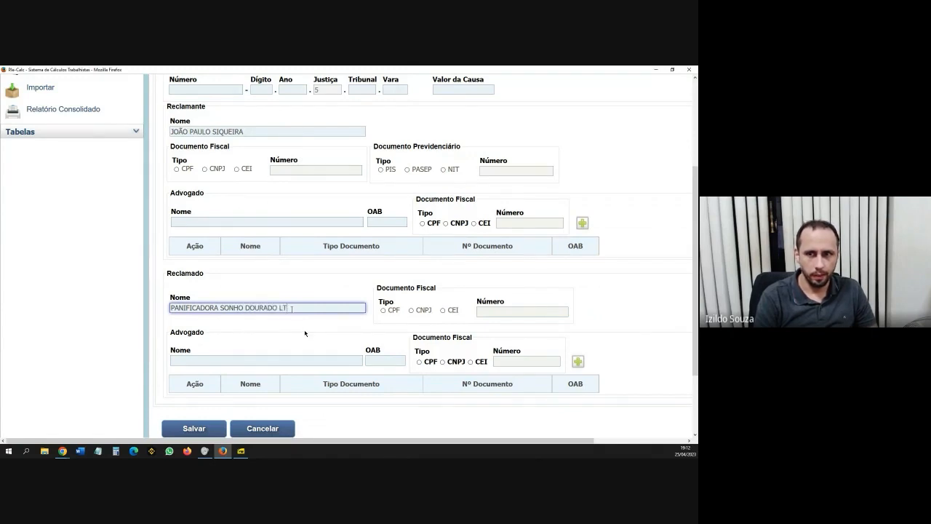
text(DA)
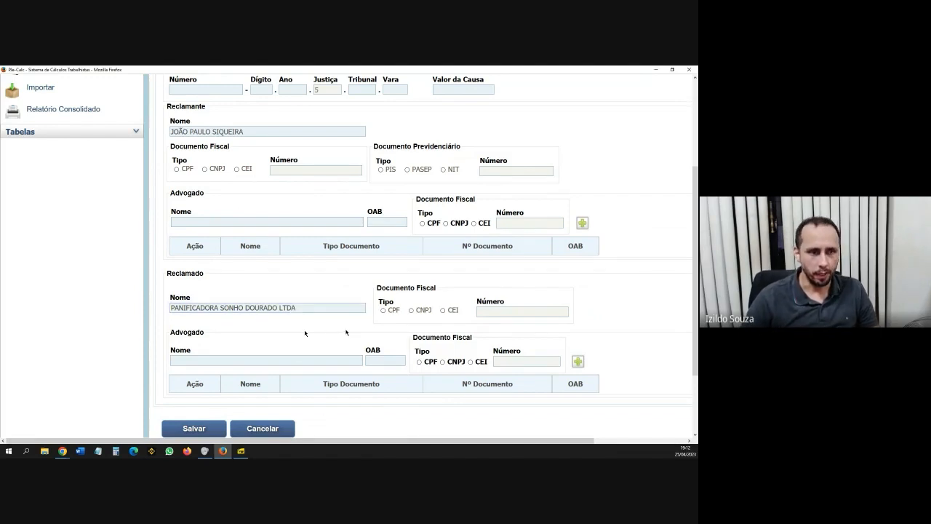
scroll(333, 305, down, 1)
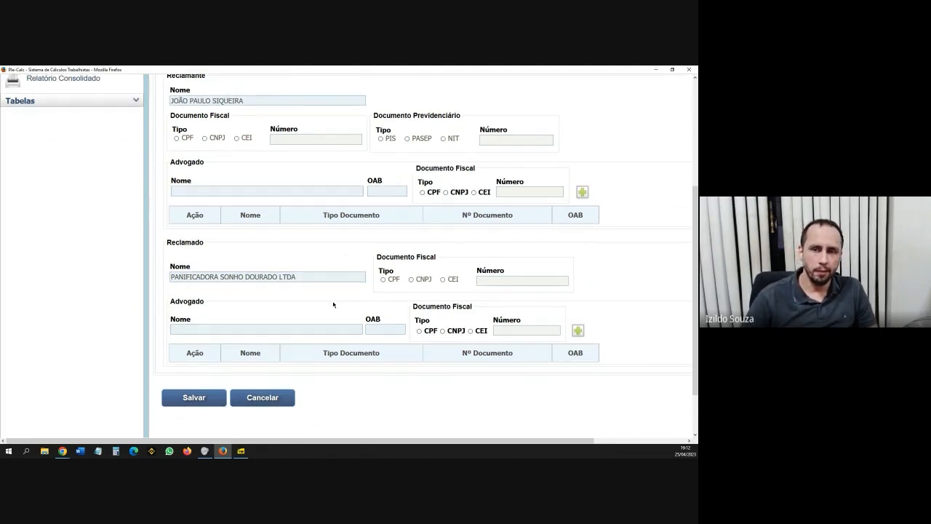
scroll(333, 305, down, 1)
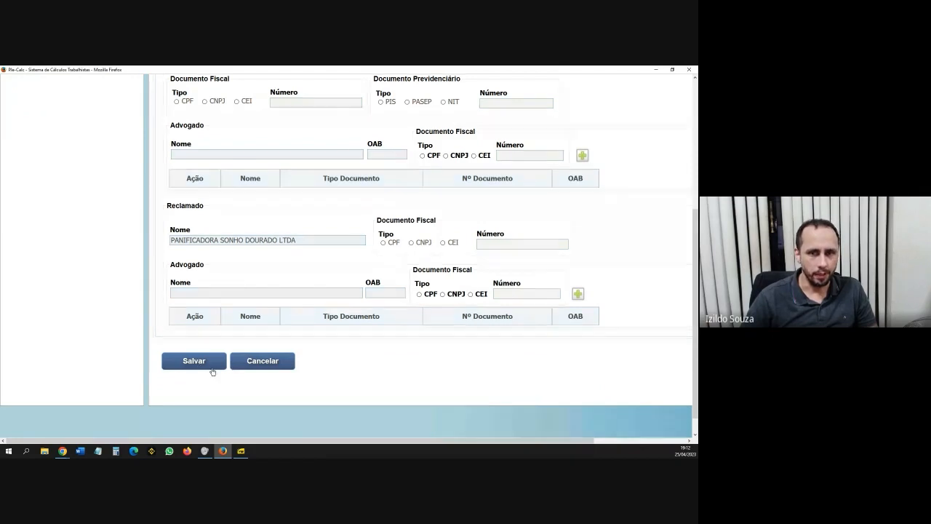
Set the state to SP and the municipality to CAMPINAS in the calculation parameters.
scroll(268, 315, up, 5)
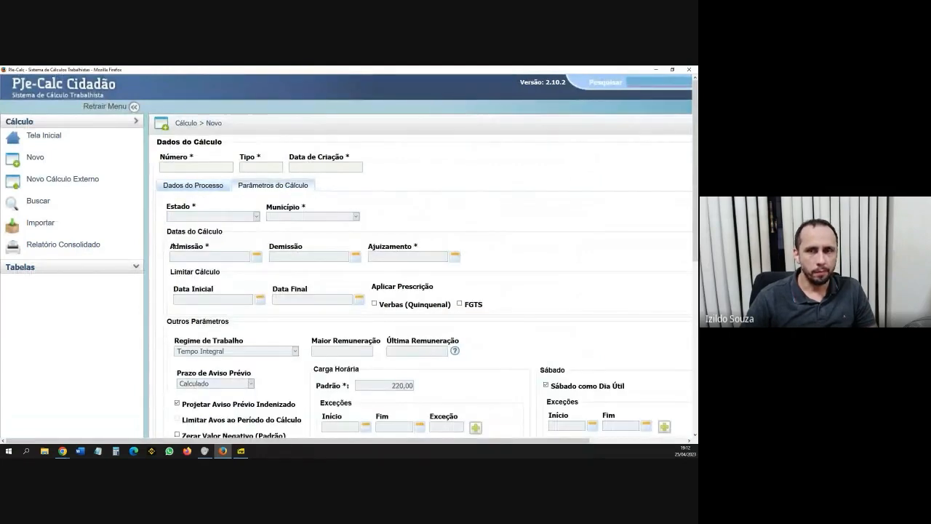
click(188, 218)
scroll(216, 288, down, 3)
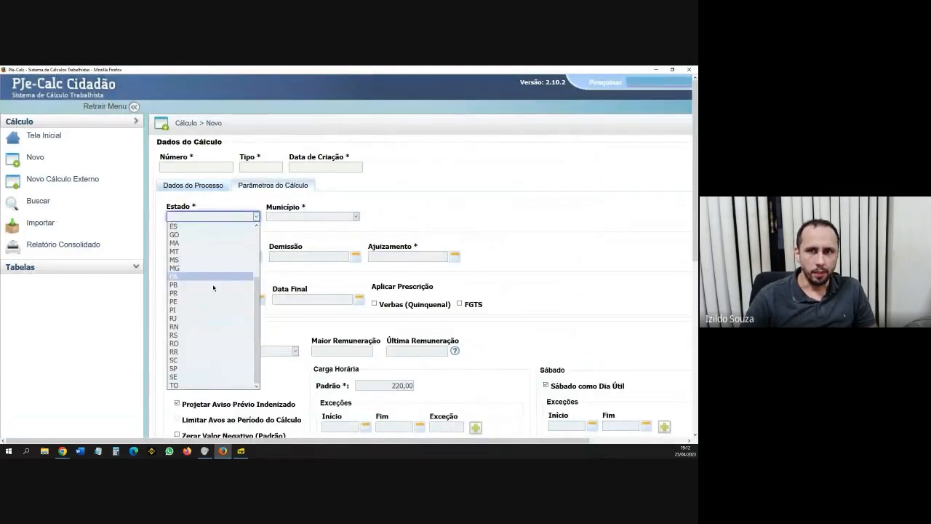
click(200, 369)
click(336, 216)
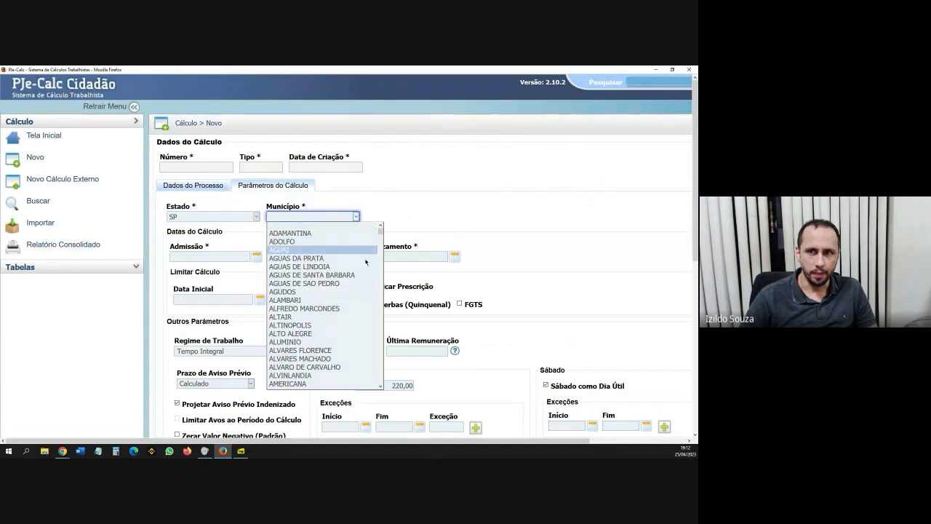
scroll(366, 262, down, 15)
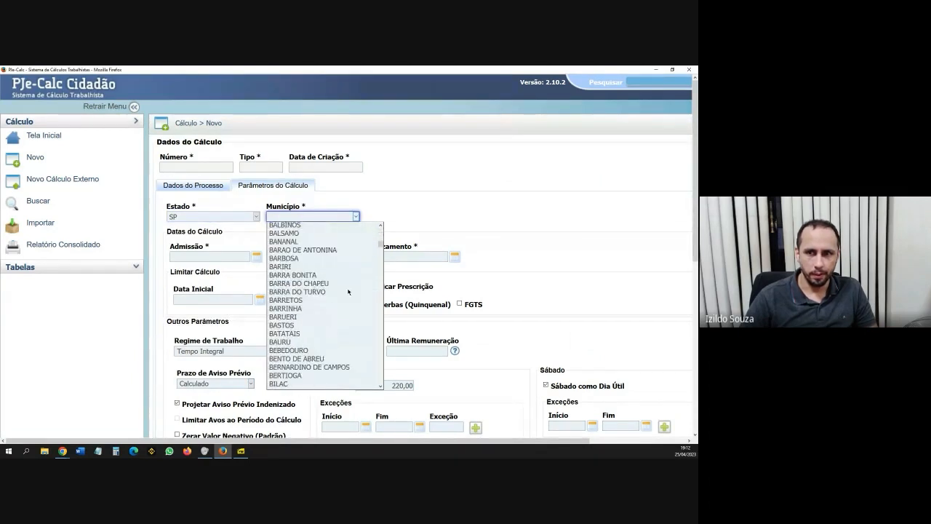
scroll(349, 292, down, 18)
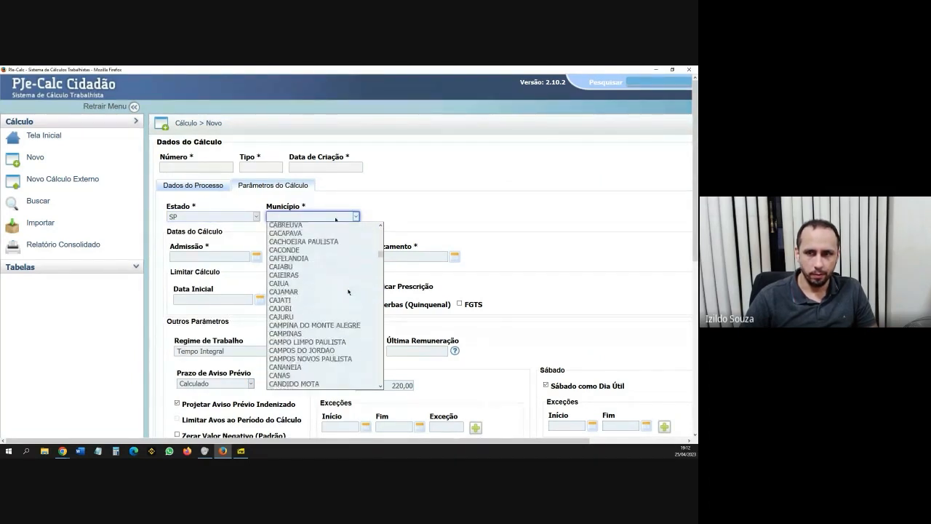
scroll(348, 291, up, 5)
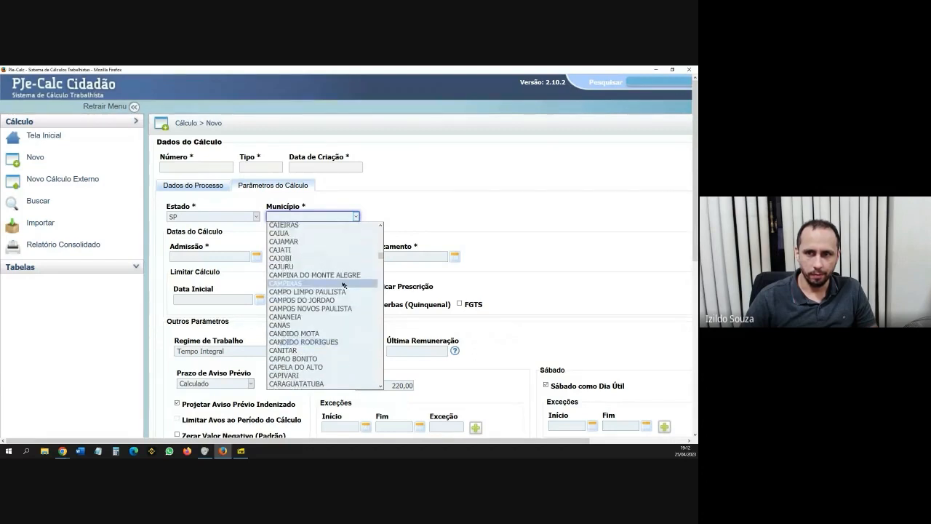
click(343, 284)
double_click(388, 217)
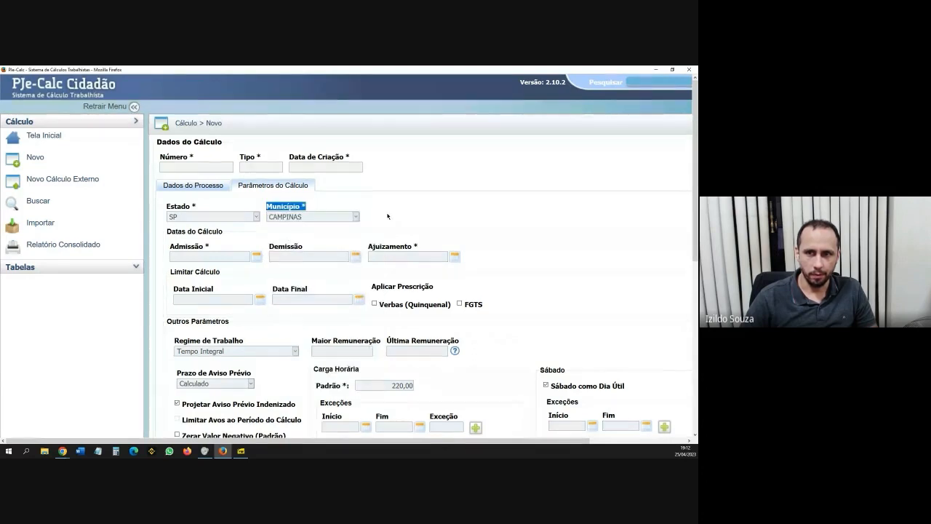
Enter the admission date 12/07/2016 and the dismissal date 15/02/2023 in the calculation dates.
click(234, 256)
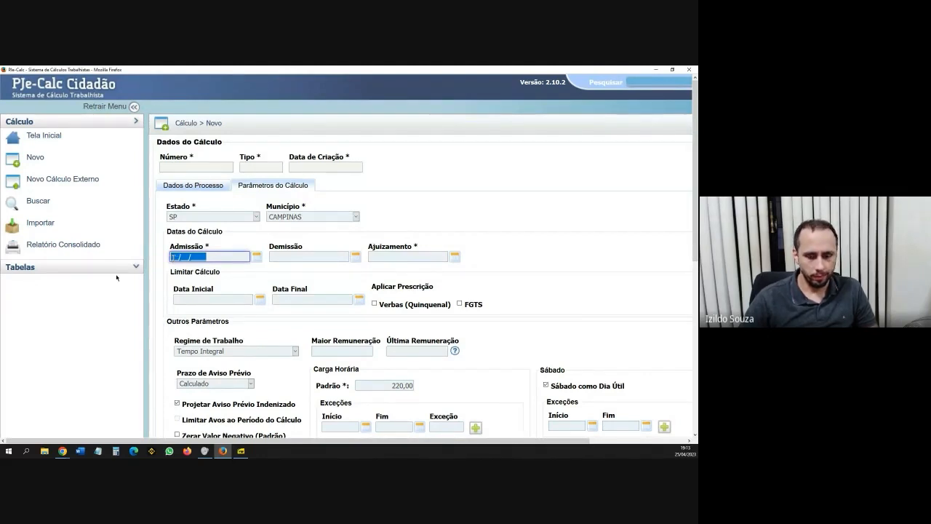
text(12/07/)
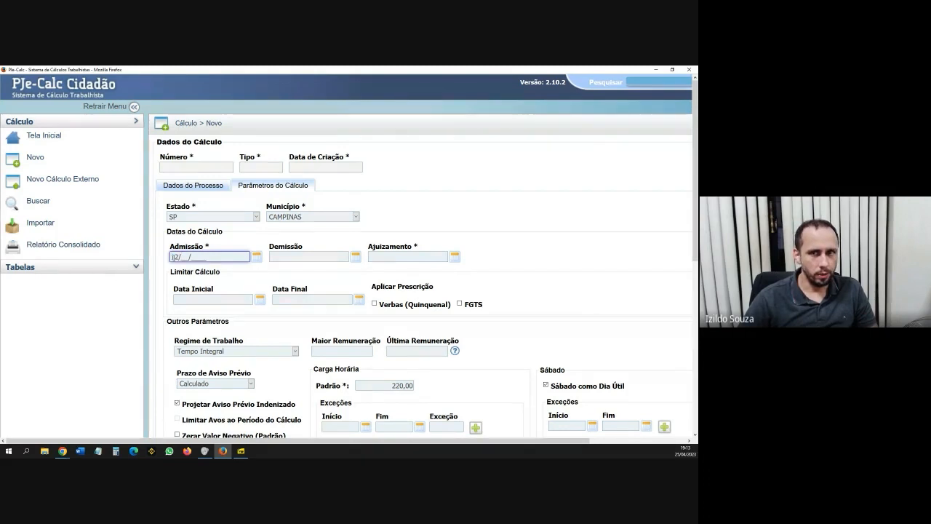
text(2016)
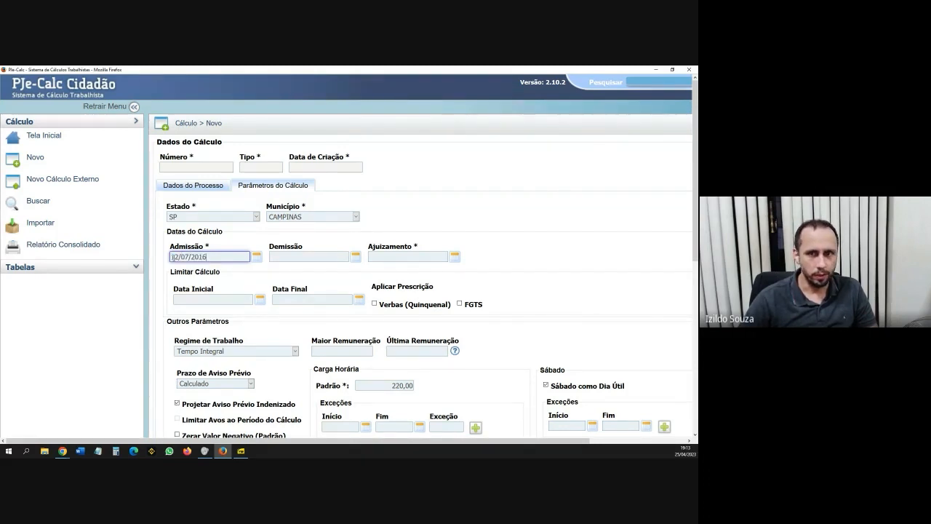
click(283, 256)
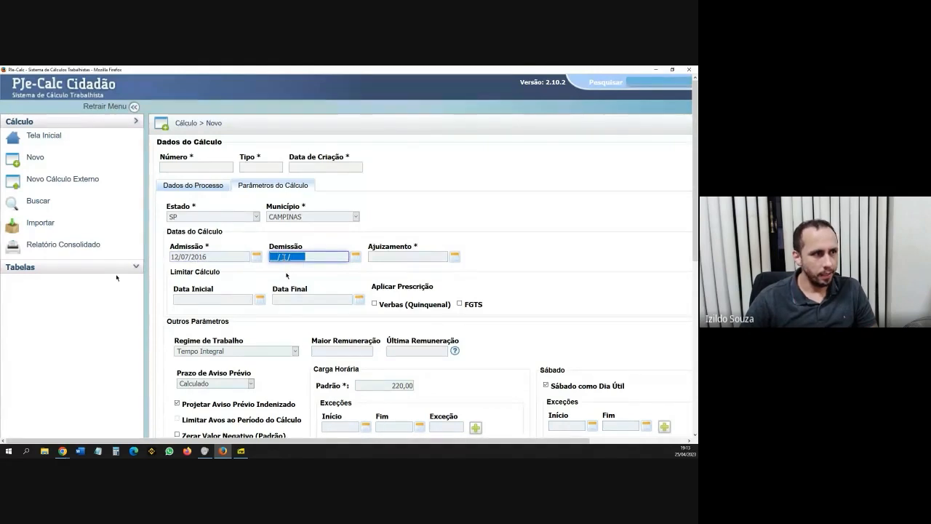
text(15/02/20)
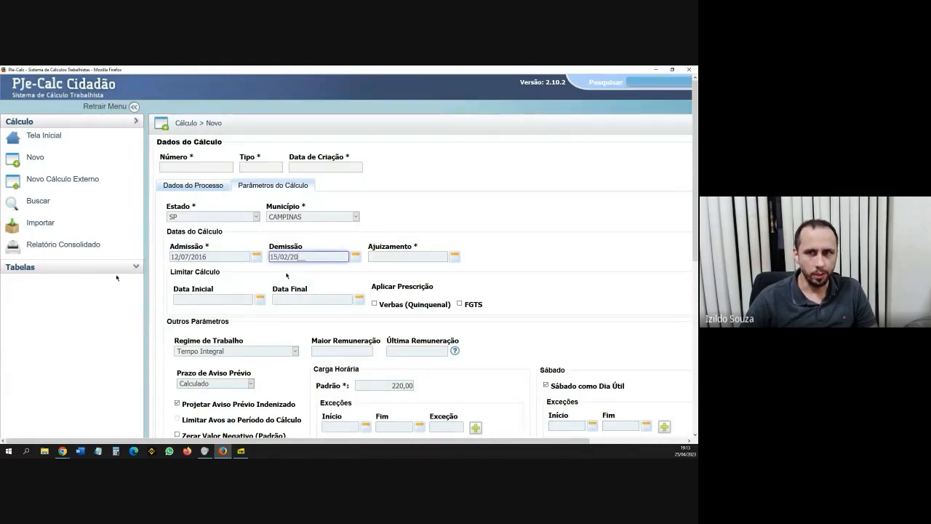
text(23)
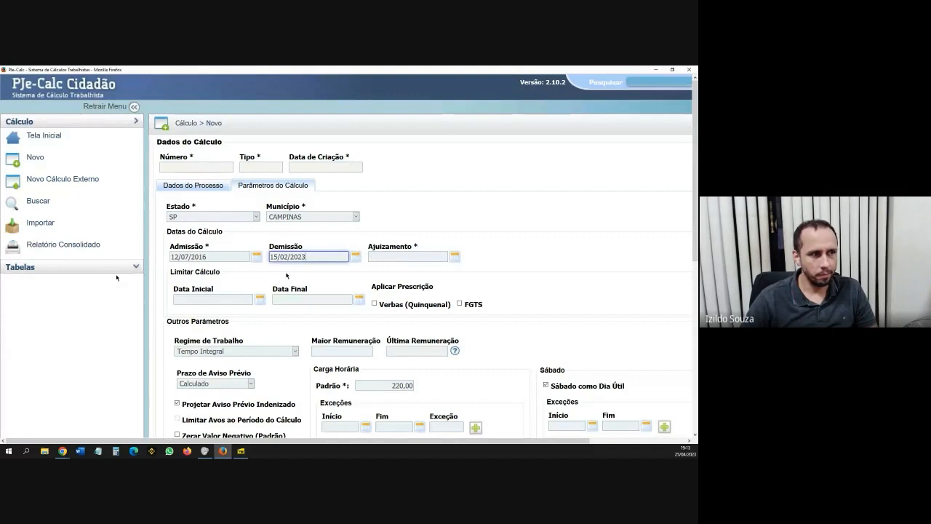
Set the filing date to 25/04/2023 and apply the five-year prescription to the Verbas.
click(389, 256)
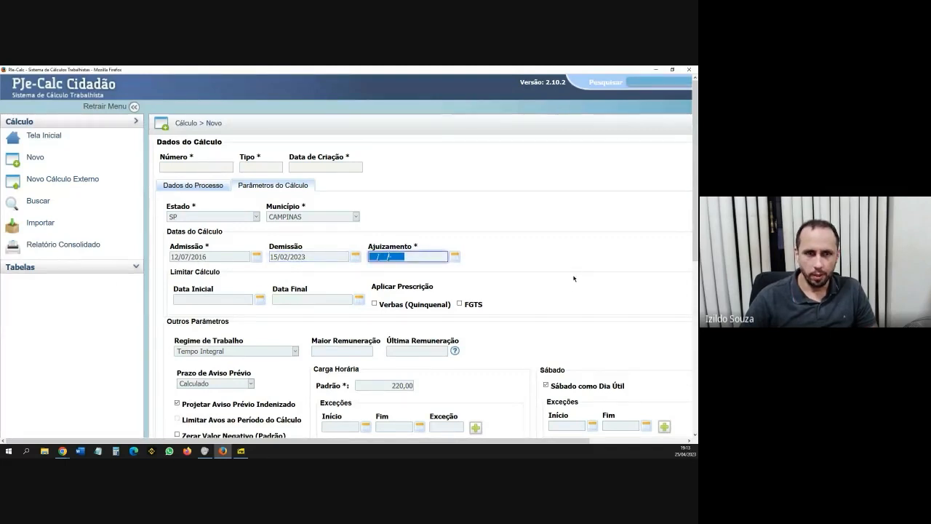
text(25/04/)
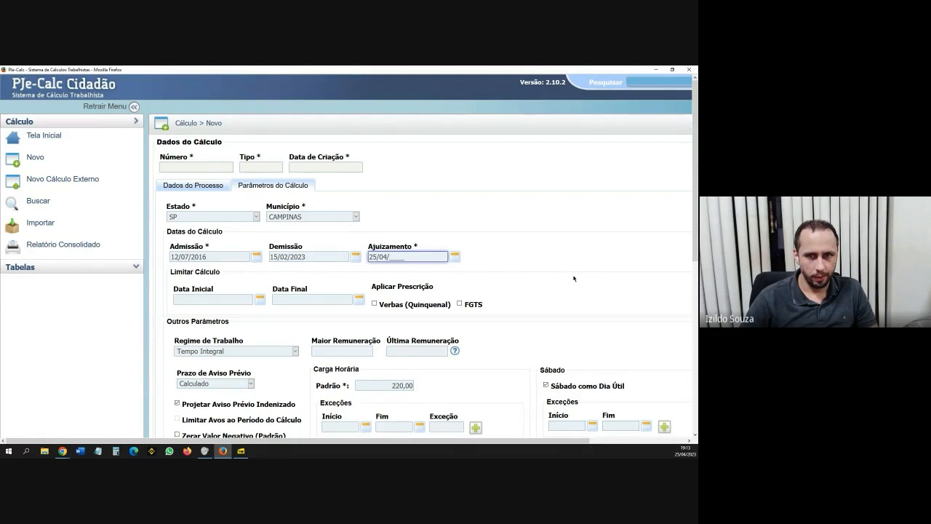
text(2023)
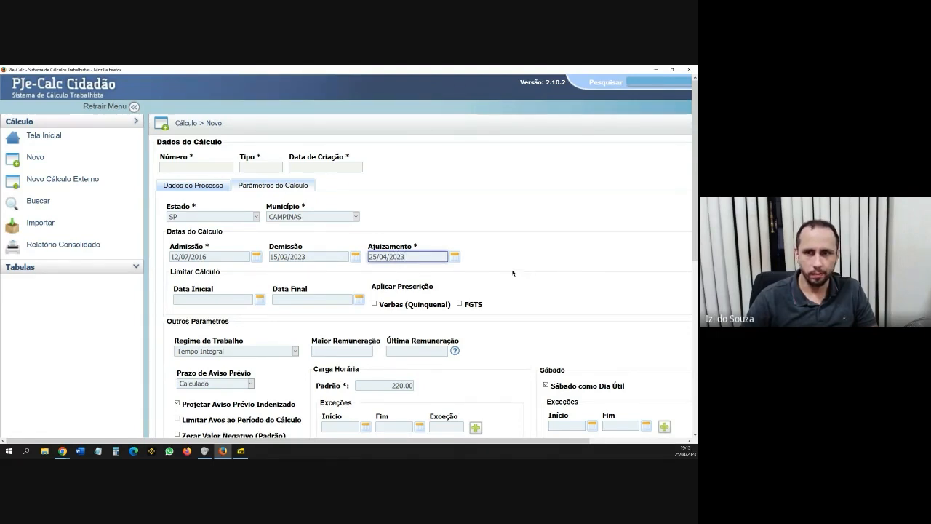
click(540, 262)
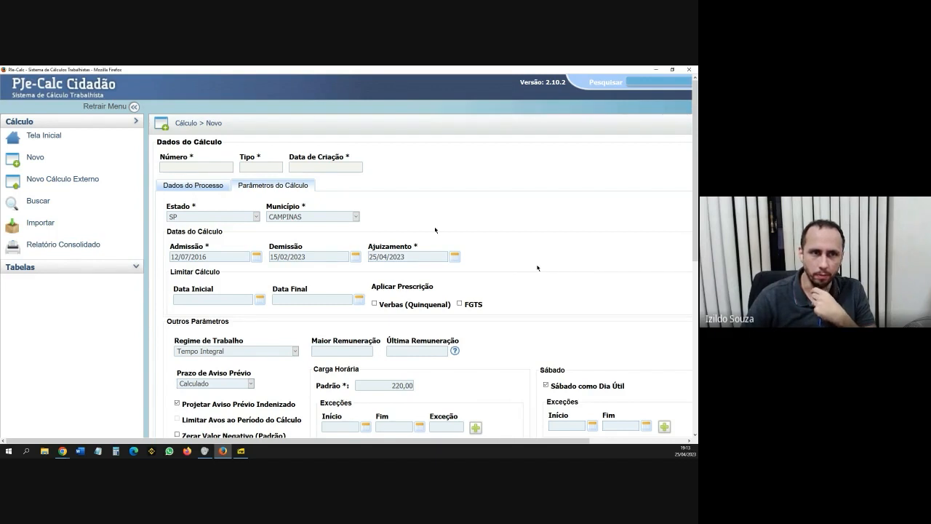
click(375, 303)
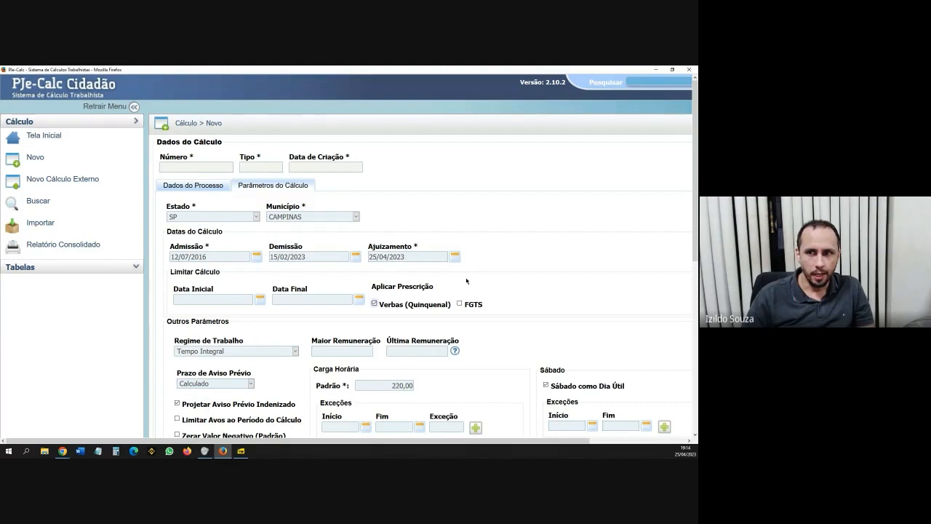
Check the work regime options, try Não apurar and Informado for the notice period, and restore it to Calculado.
scroll(472, 280, down, 3)
scroll(512, 298, up, 1)
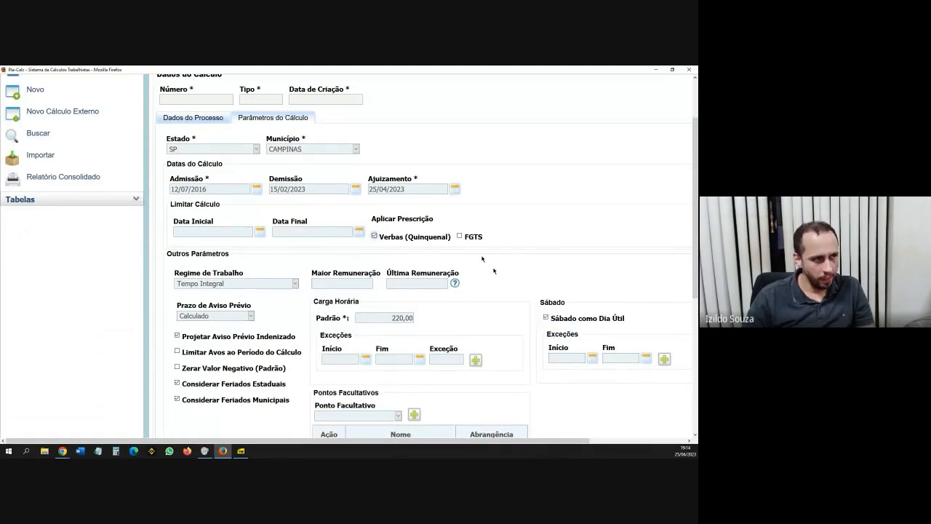
click(275, 284)
click(274, 284)
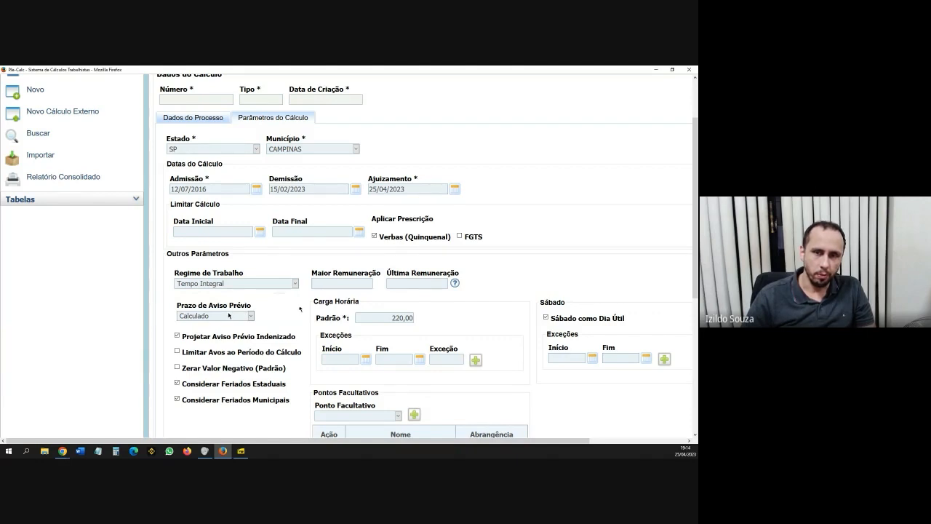
click(228, 316)
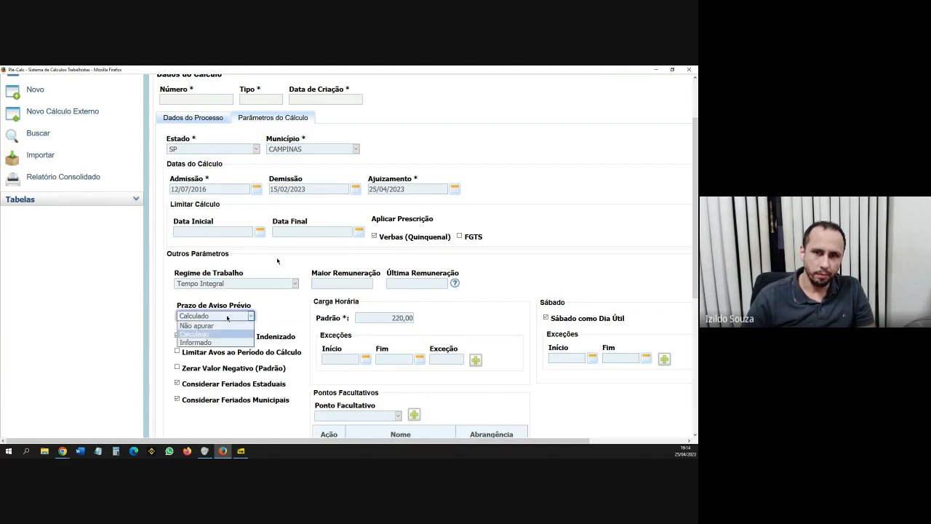
click(221, 328)
click(225, 317)
click(224, 341)
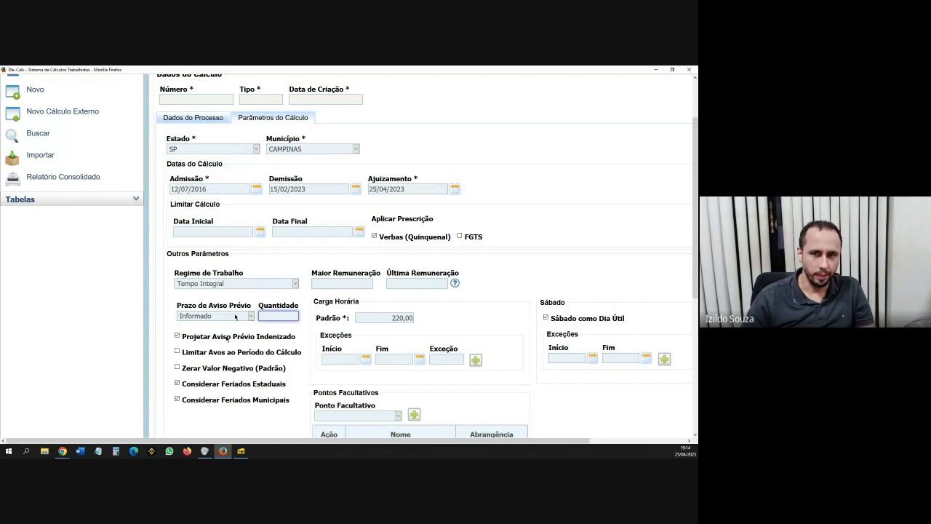
click(226, 319)
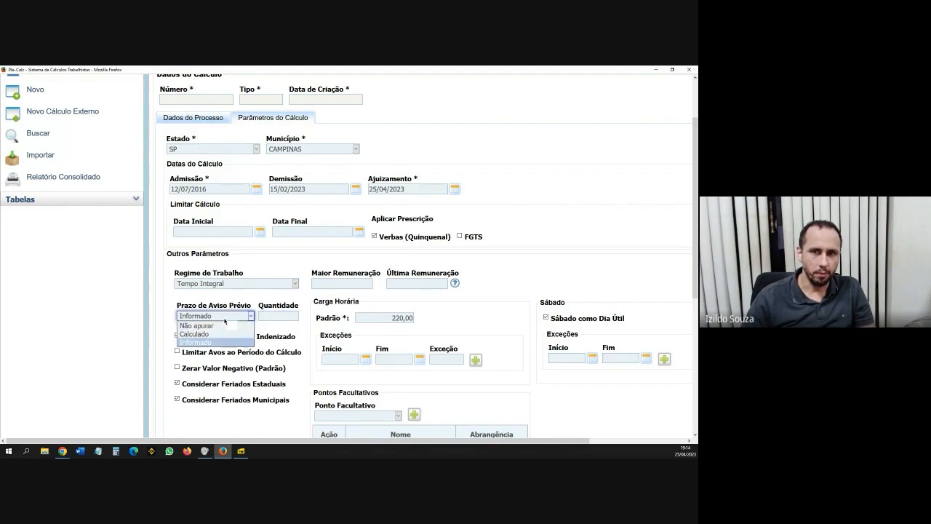
click(217, 336)
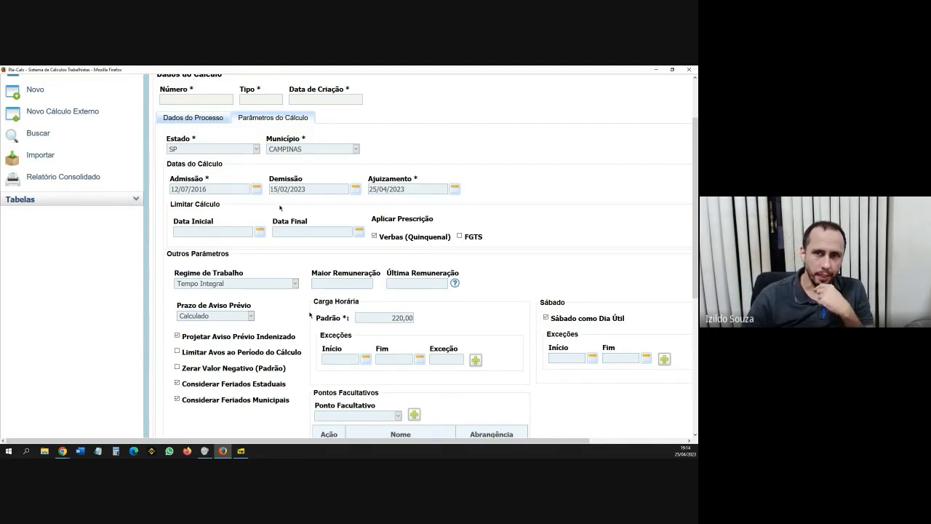
Turn off the projection of the indemnified notice period in the other parameters.
click(177, 336)
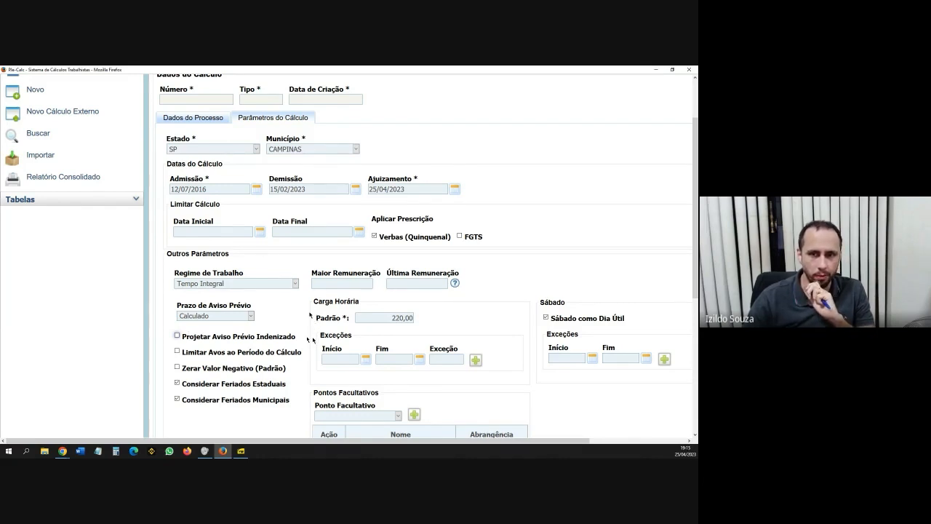
Examine the holiday options and the start, end and value fields for workload exceptions in the other parameters.
scroll(311, 346, down, 2)
scroll(311, 353, down, 1)
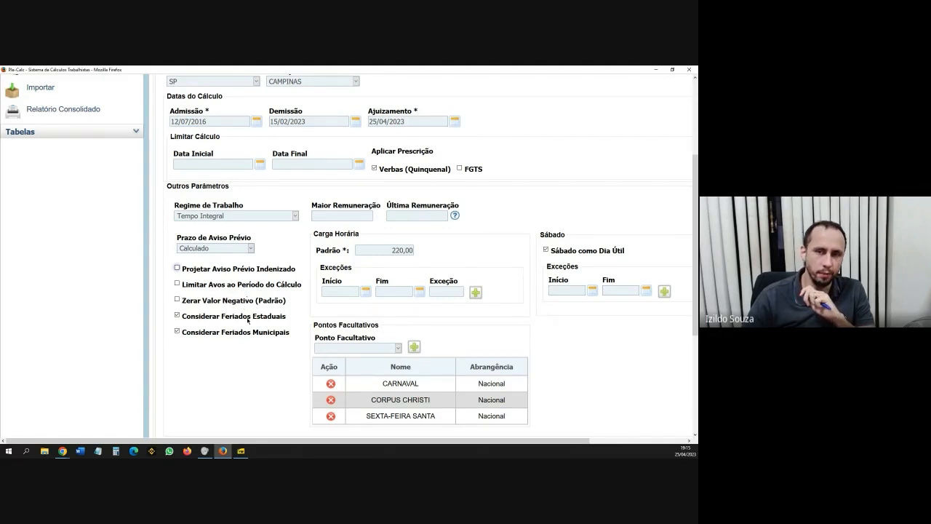
click(233, 366)
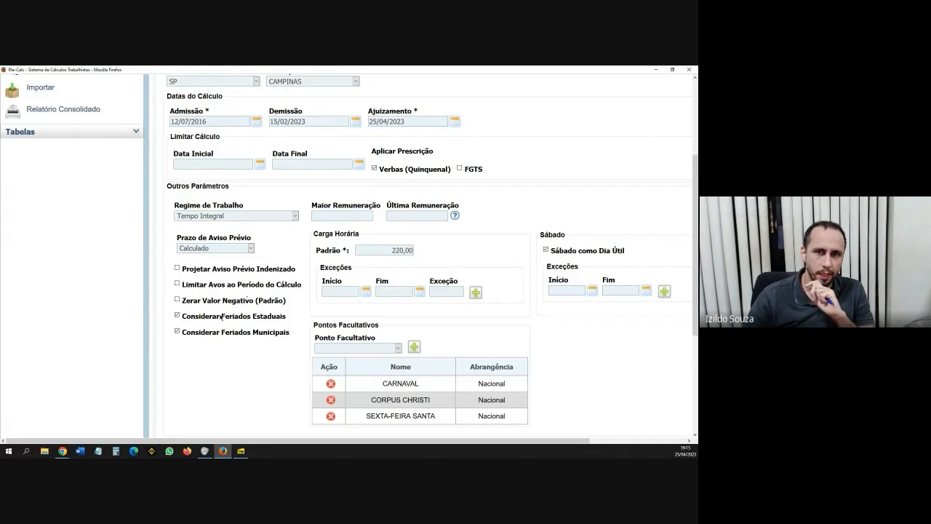
drag(387, 440, 440, 441)
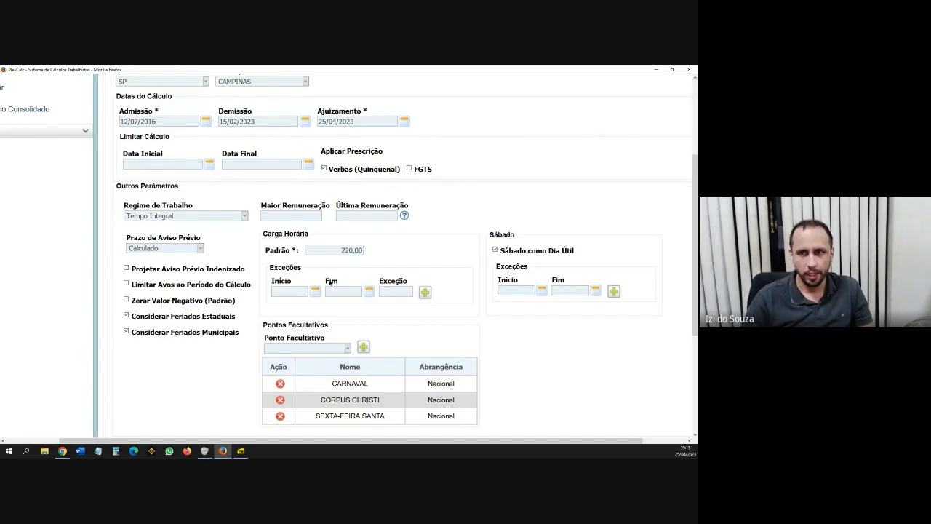
click(287, 290)
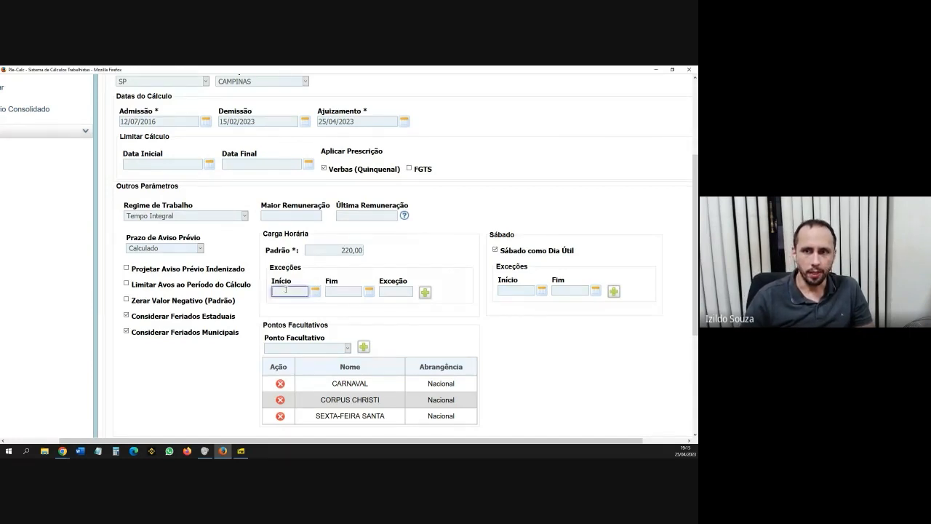
click(350, 288)
click(384, 289)
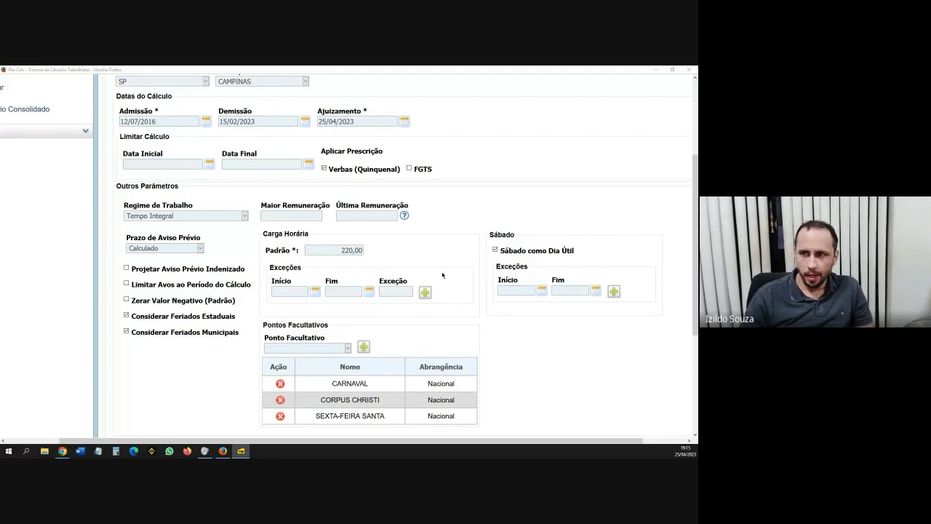
Examine the optional holidays, the comments area and the start and end fields for Saturday exceptions.
scroll(477, 313, down, 1)
scroll(466, 317, down, 1)
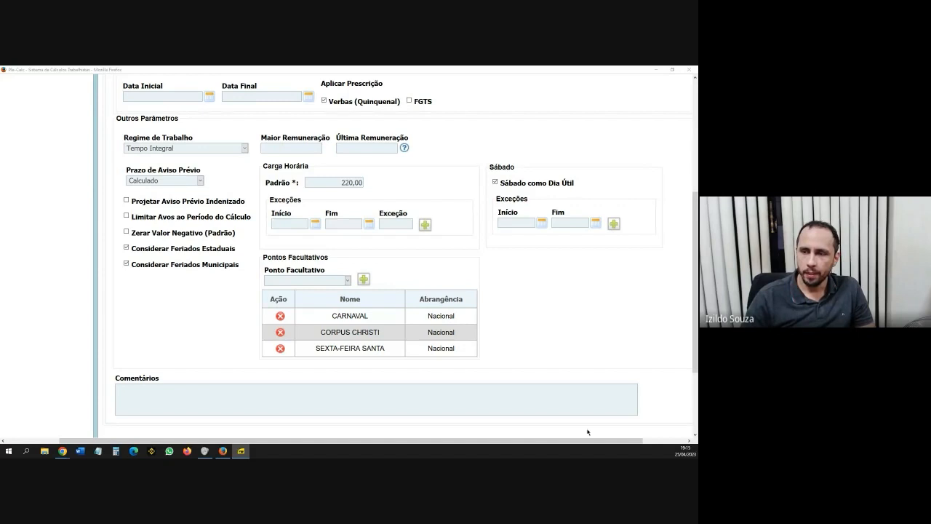
drag(586, 440, 611, 440)
scroll(539, 250, up, 2)
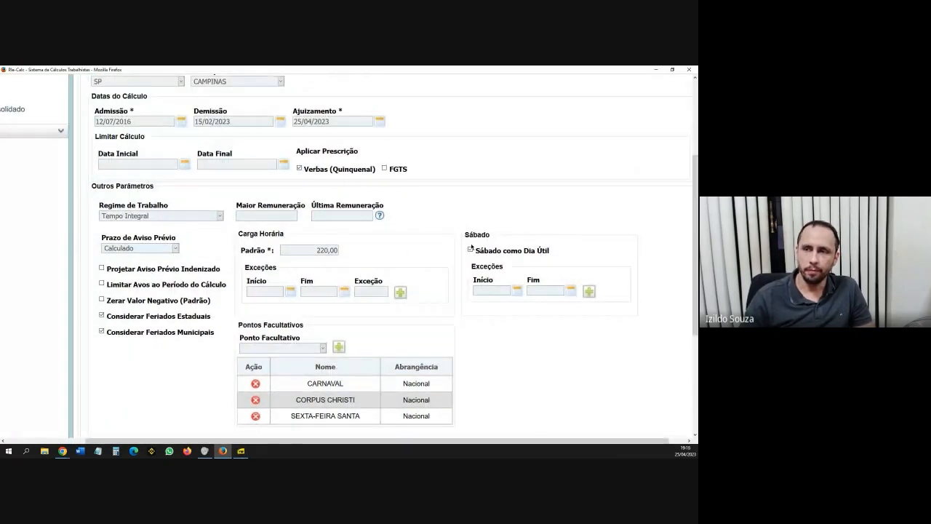
click(498, 286)
click(536, 288)
click(493, 290)
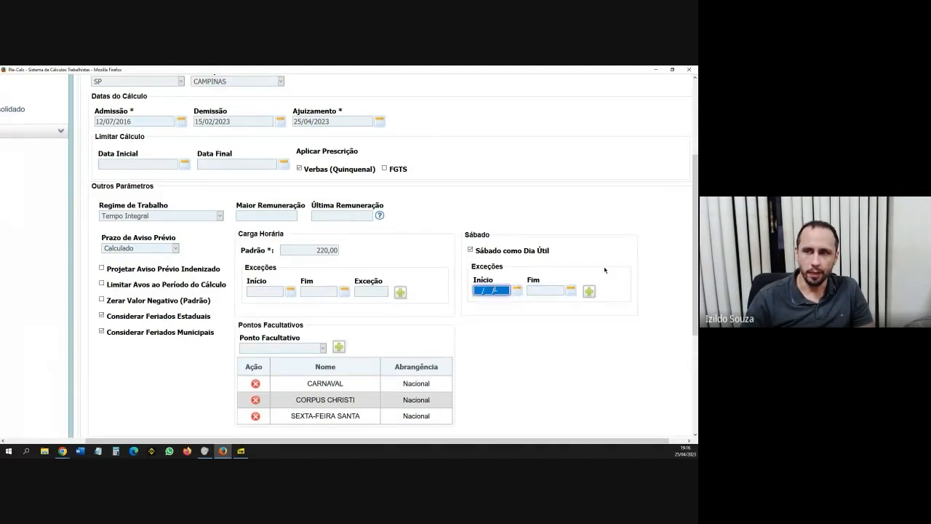
click(533, 289)
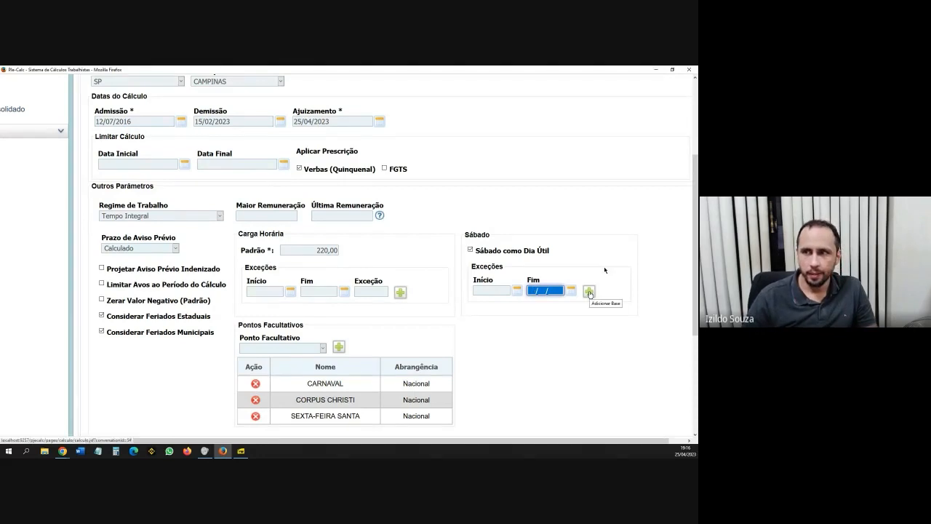
click(589, 291)
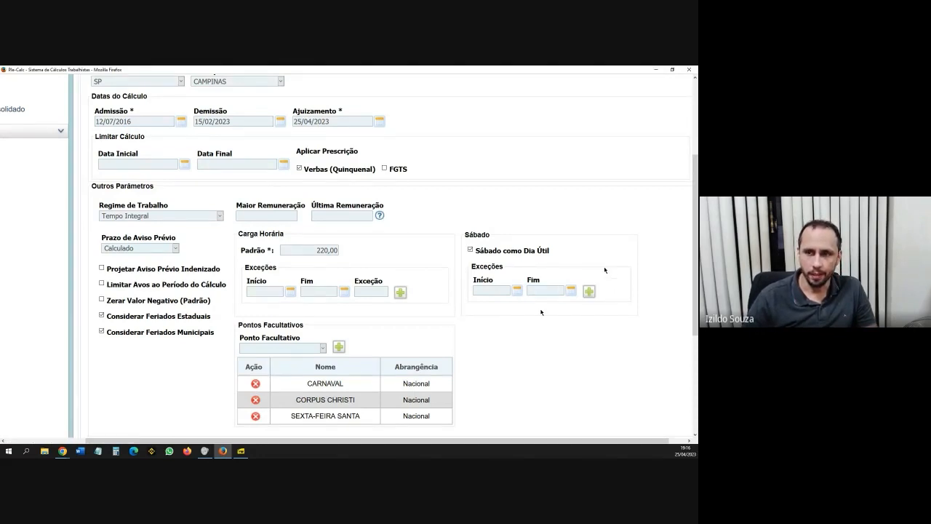
Enter the comment "AULA 02 - EXERCÍCIO 1 - PJE-CAL - ESA SP" and save the calculation.
scroll(451, 291, up, 5)
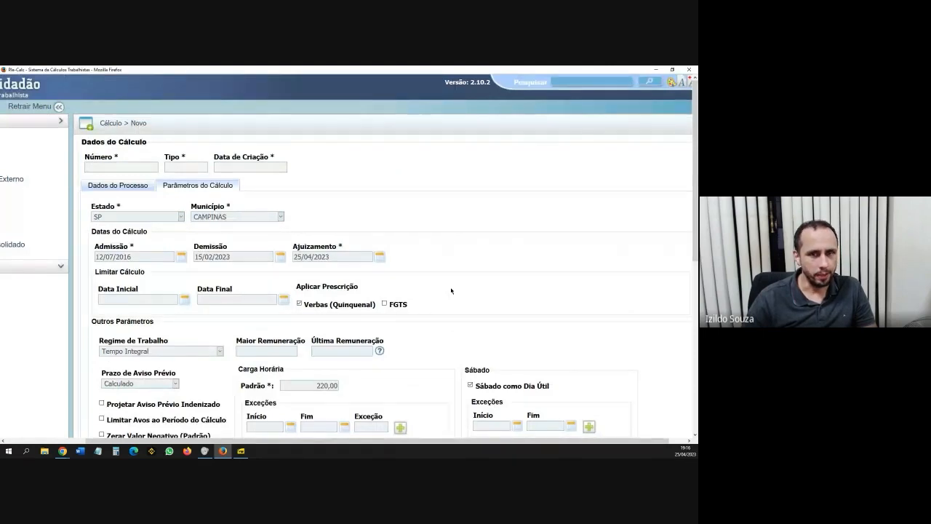
scroll(451, 291, down, 10)
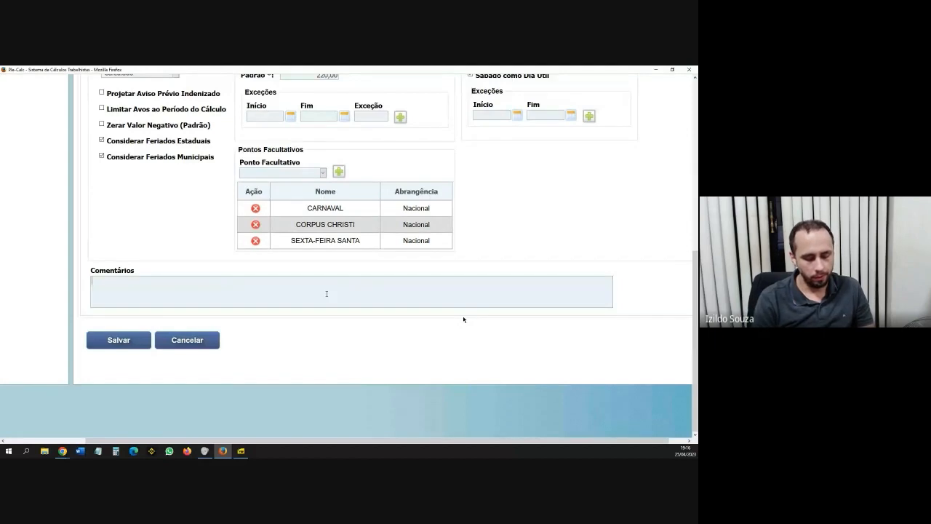
key(BackSpace)
text(LA 02 - EXERCÍCIO 1 -)
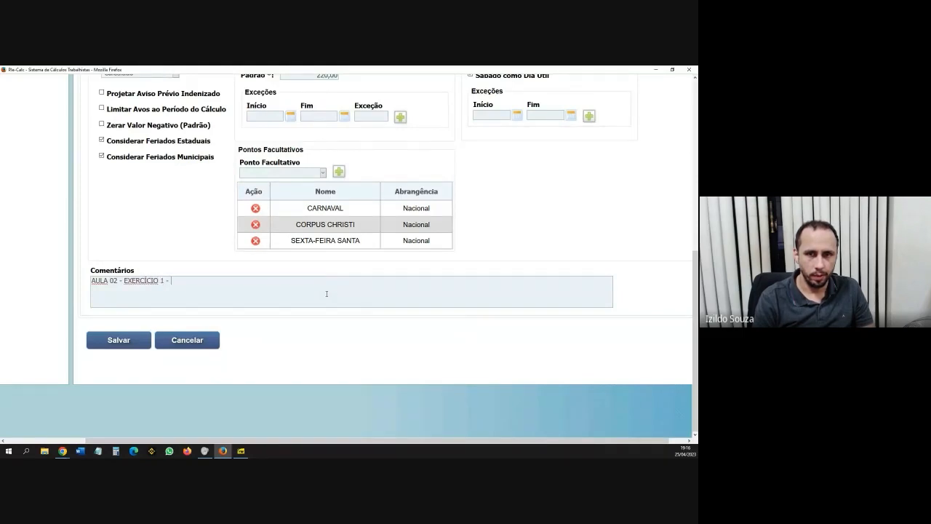
text( PJE-CAL)
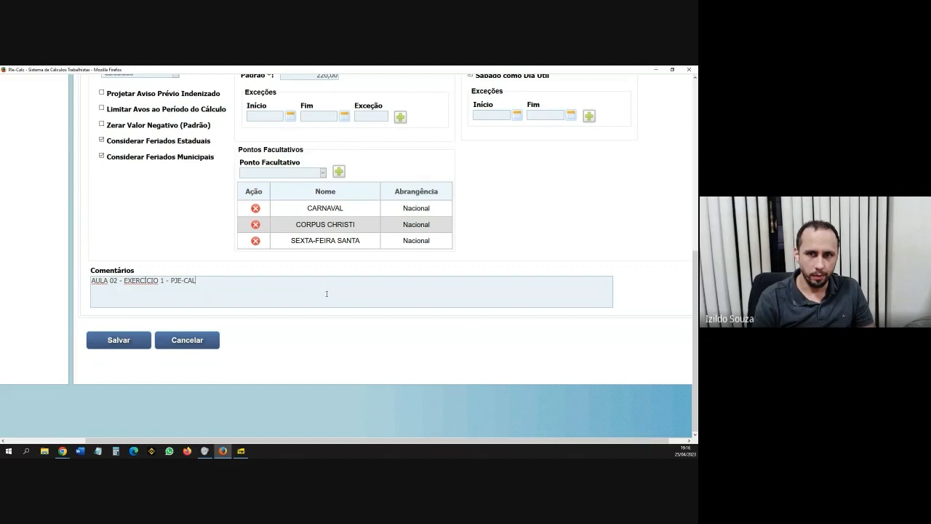
text( - ESA A)
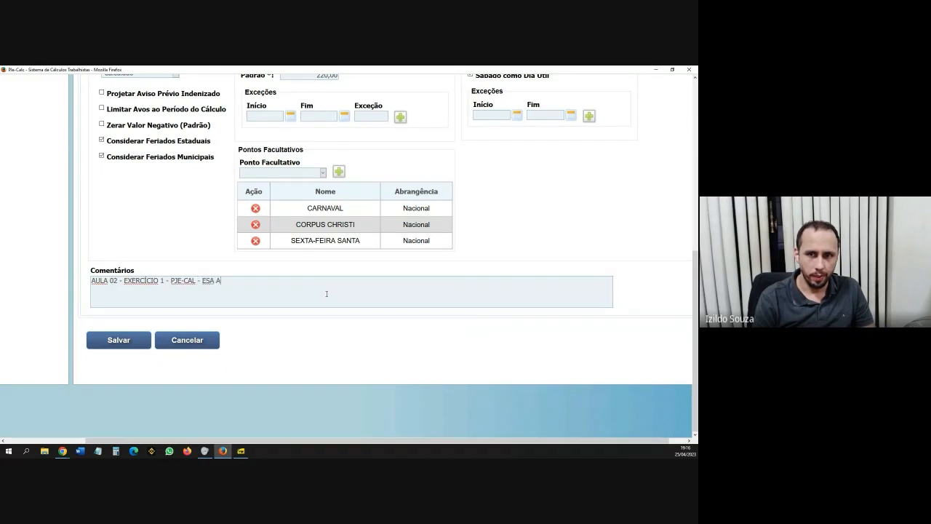
key(BackSpace)
text(SP)
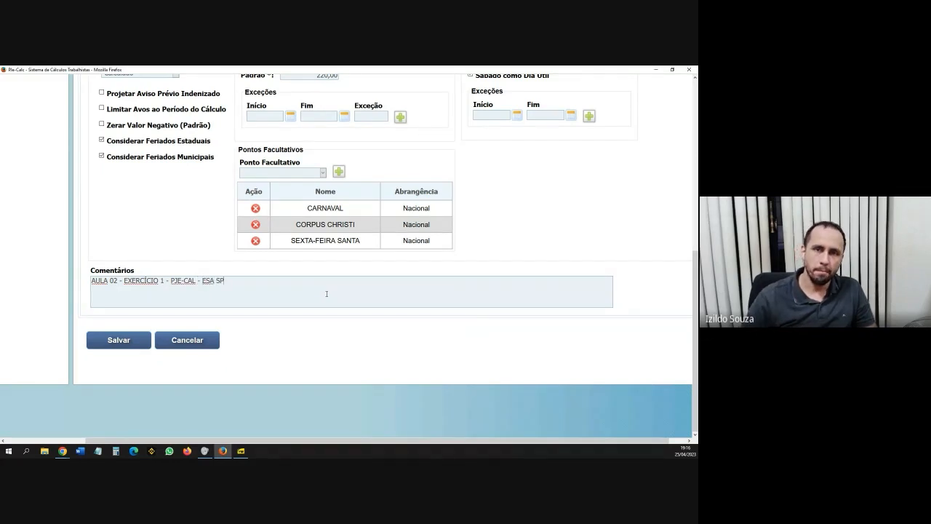
click(119, 340)
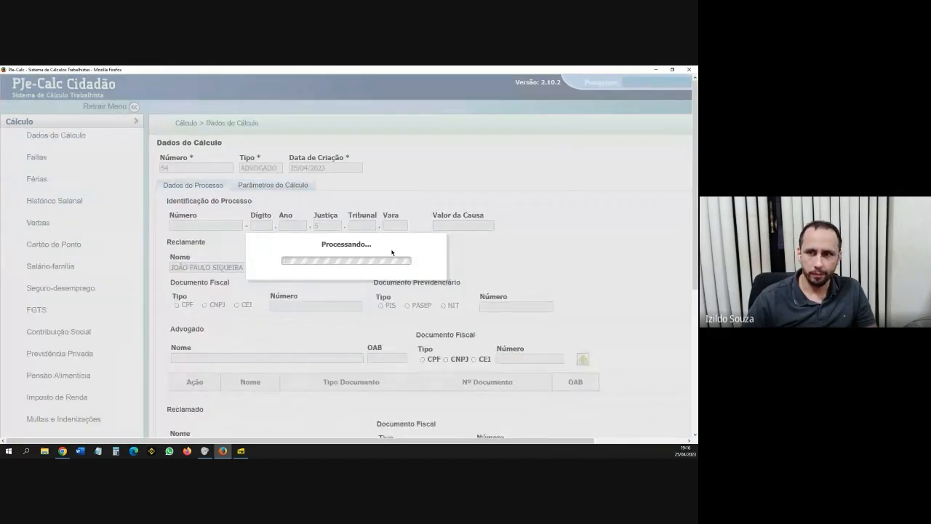
Review the saved process data and the sections available for the calculation, from Dados do Cálculo to Correção, Juros e Multa.
scroll(443, 302, down, 1)
scroll(443, 302, down, 6)
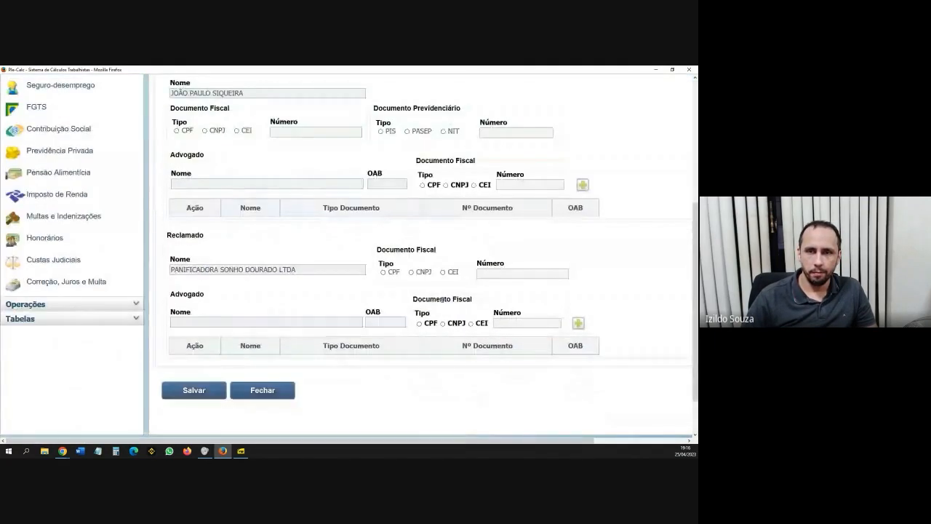
scroll(441, 307, up, 5)
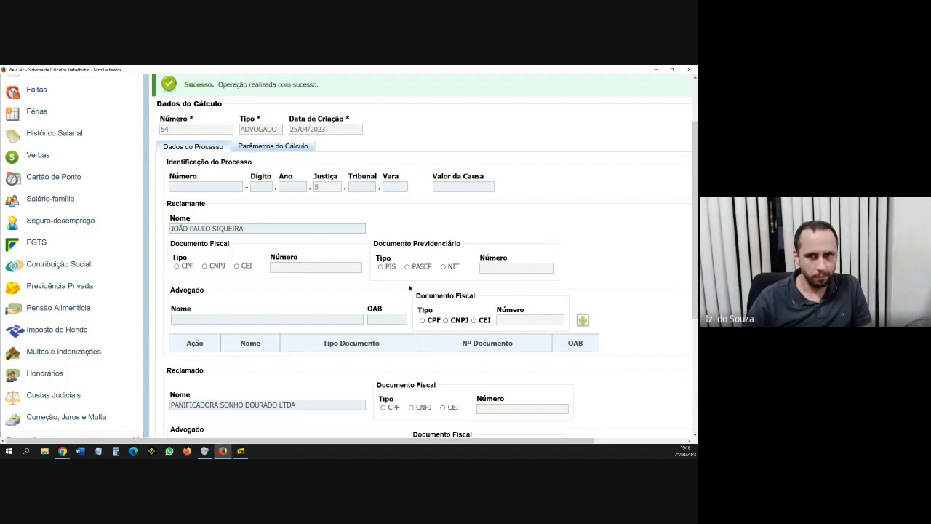
scroll(273, 335, up, 2)
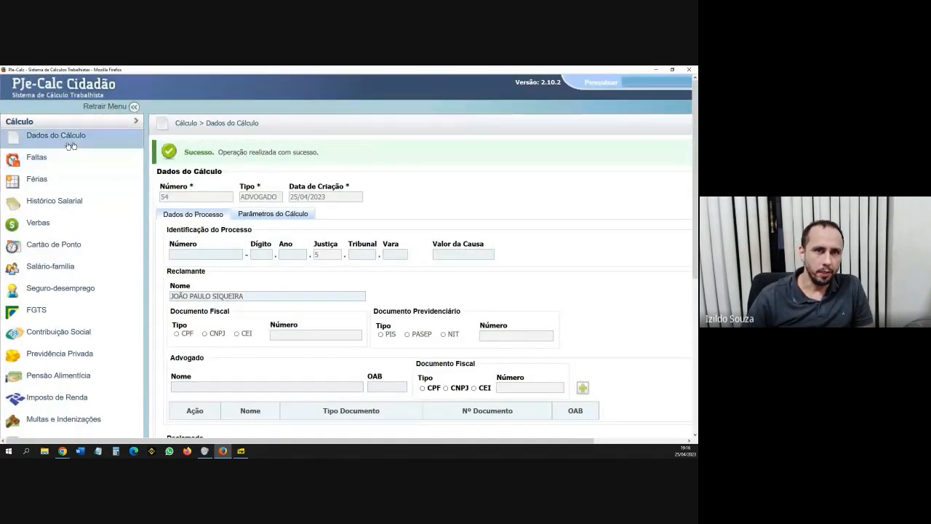
scroll(77, 219, down, 5)
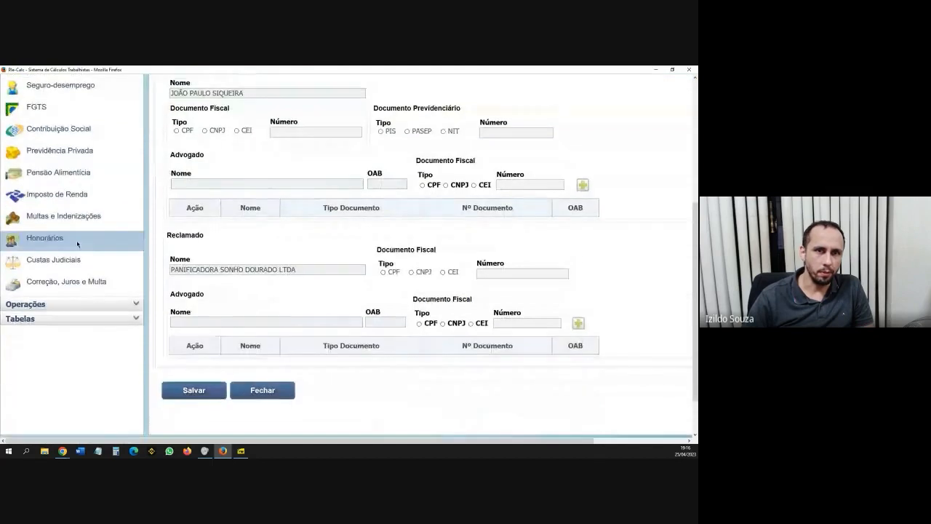
scroll(77, 243, up, 5)
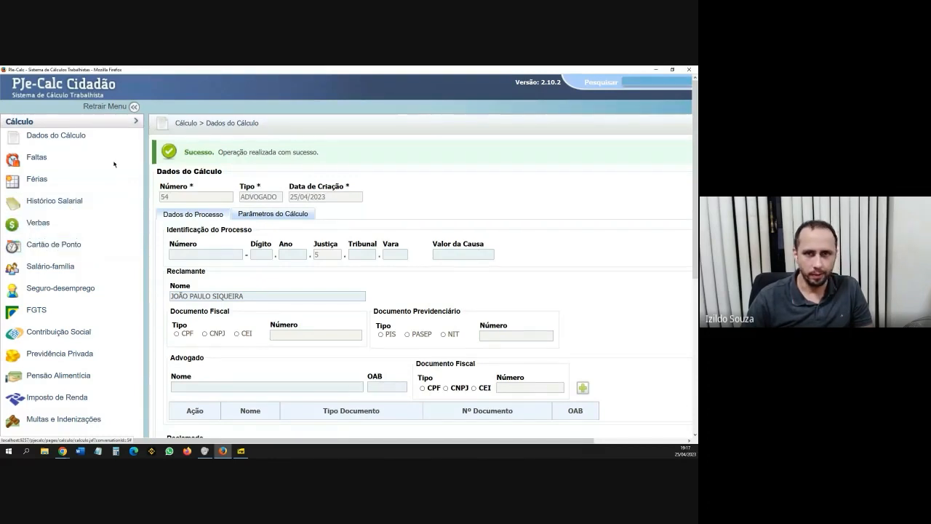
click(43, 159)
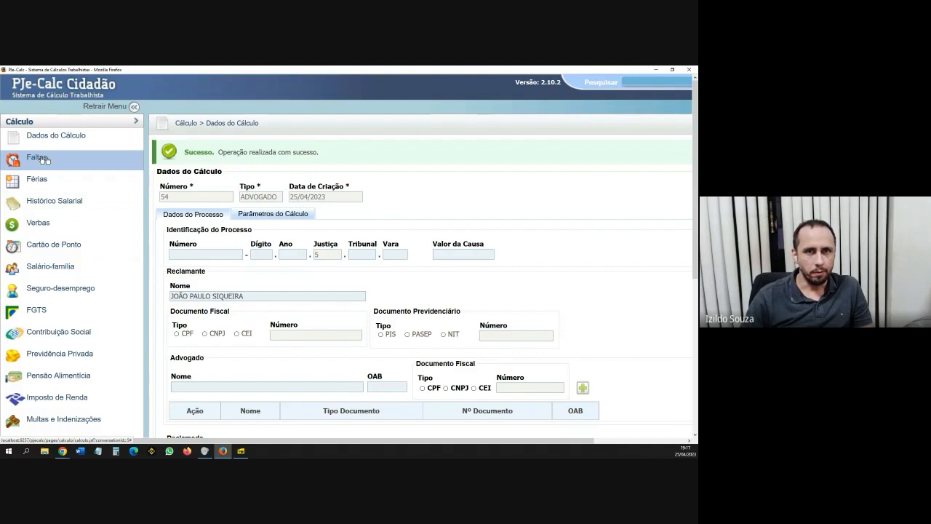
click(52, 137)
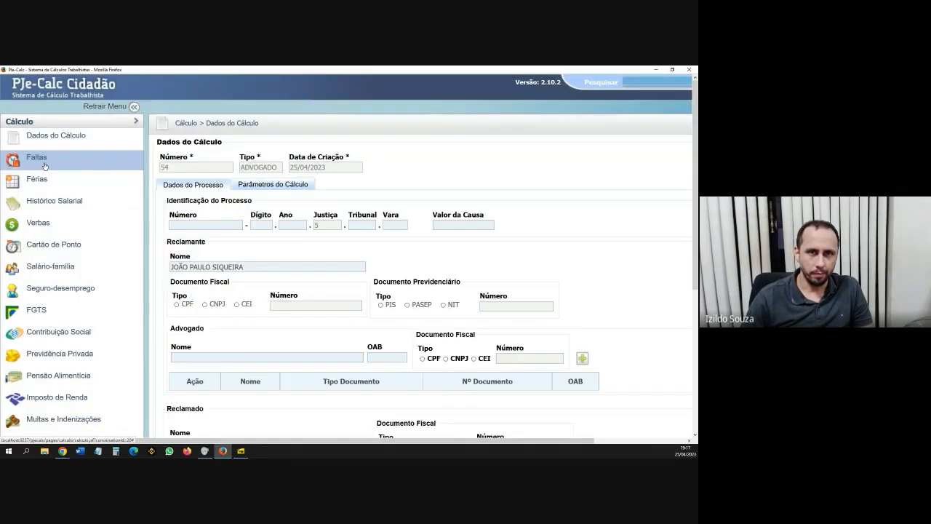
Fill in a new absence under Faltas with initial and final date 15/04/2018 and mark it as justified.
click(45, 166)
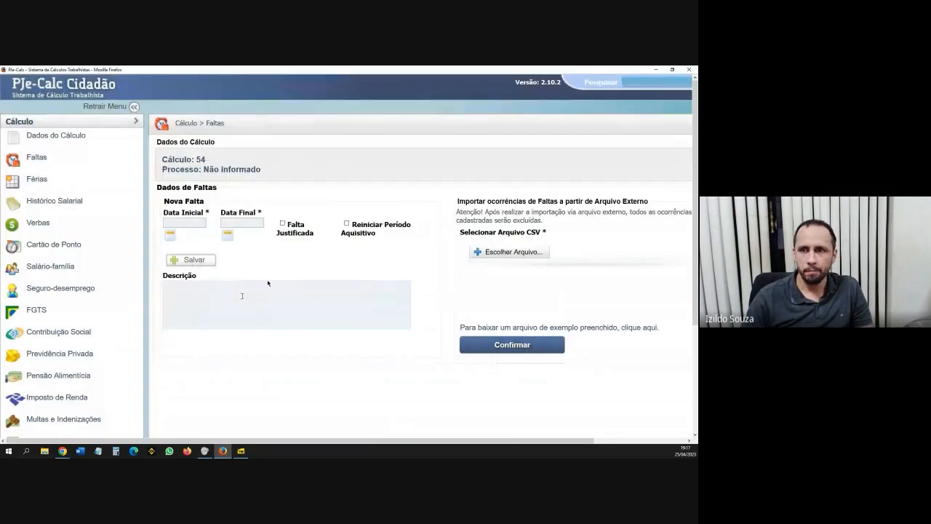
drag(403, 443, 419, 443)
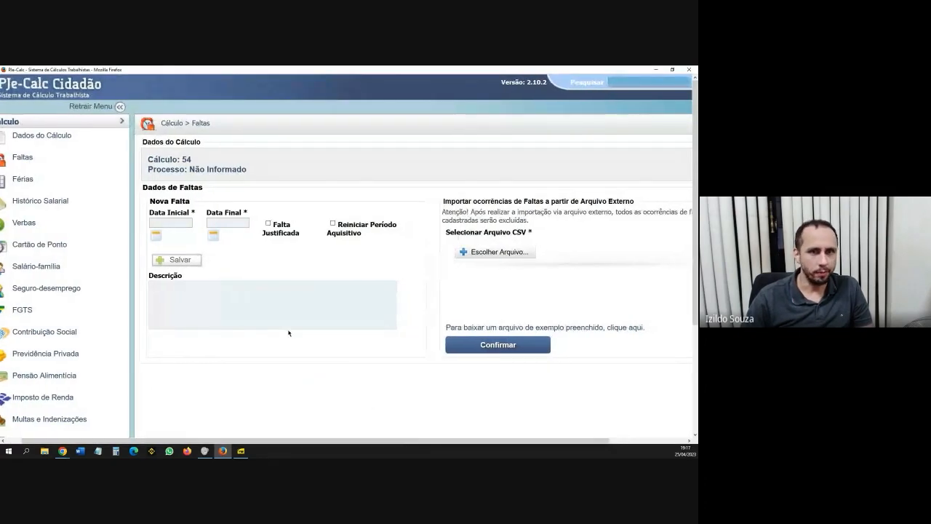
click(177, 224)
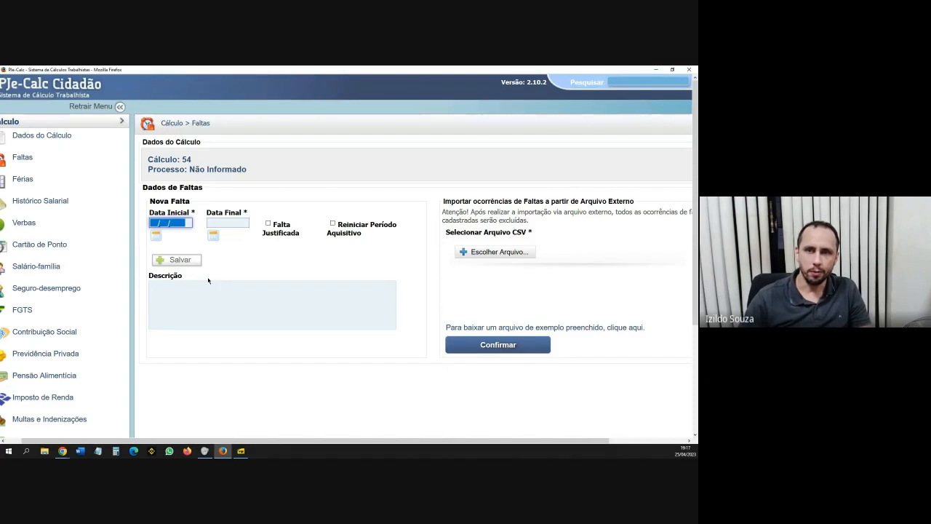
key(Tab)
click(157, 222)
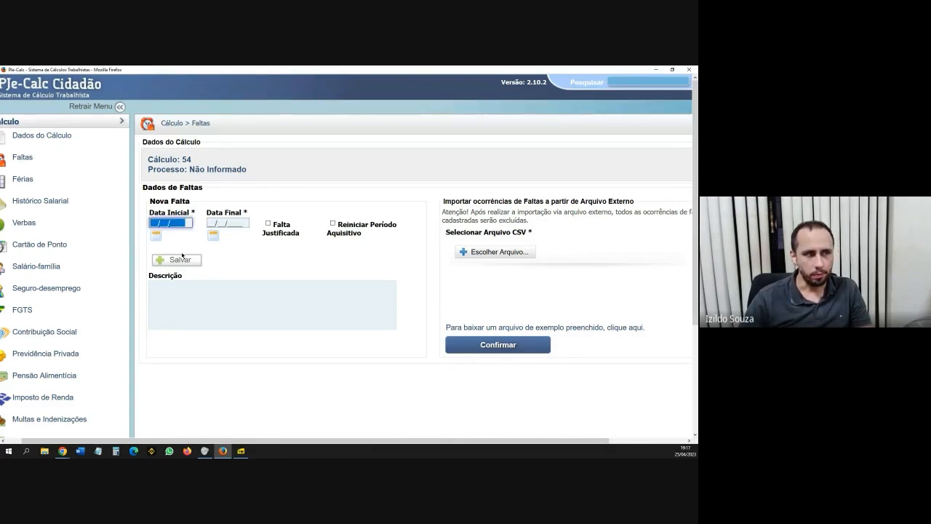
text(15/04/2018)
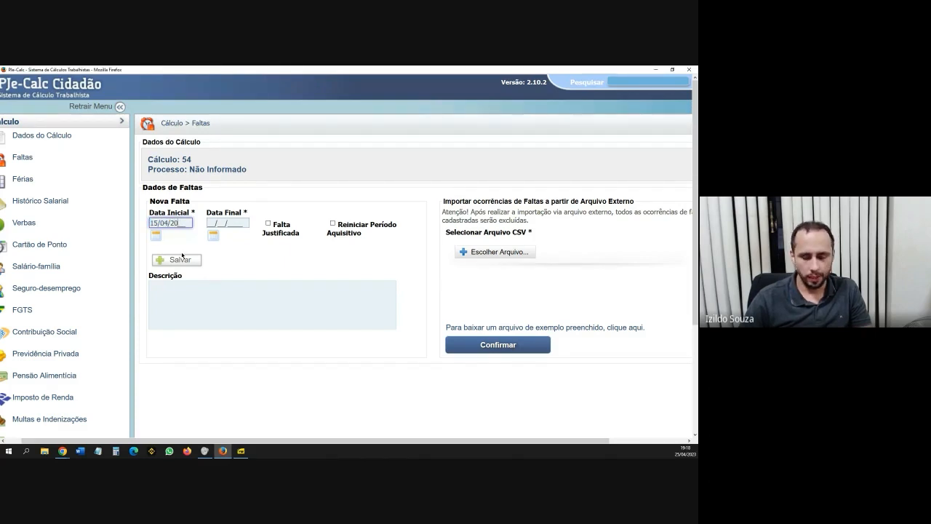
click(208, 222)
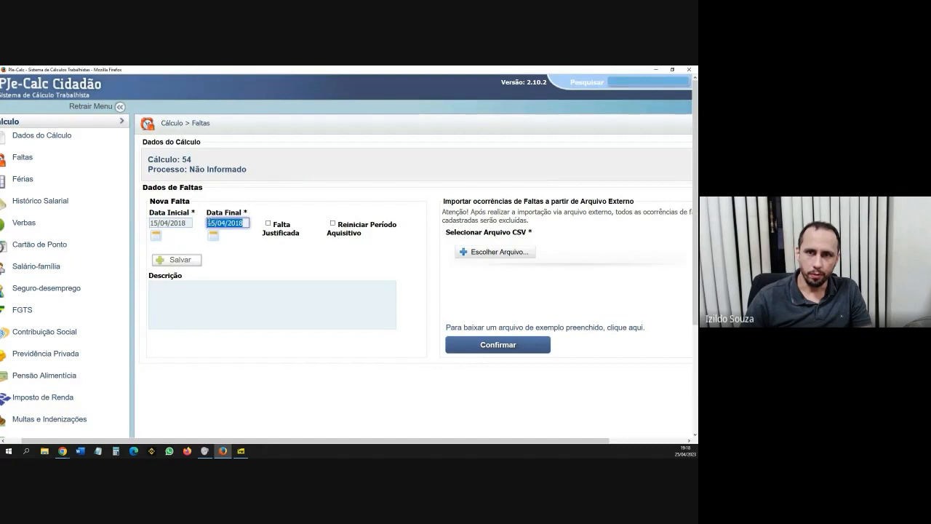
click(278, 218)
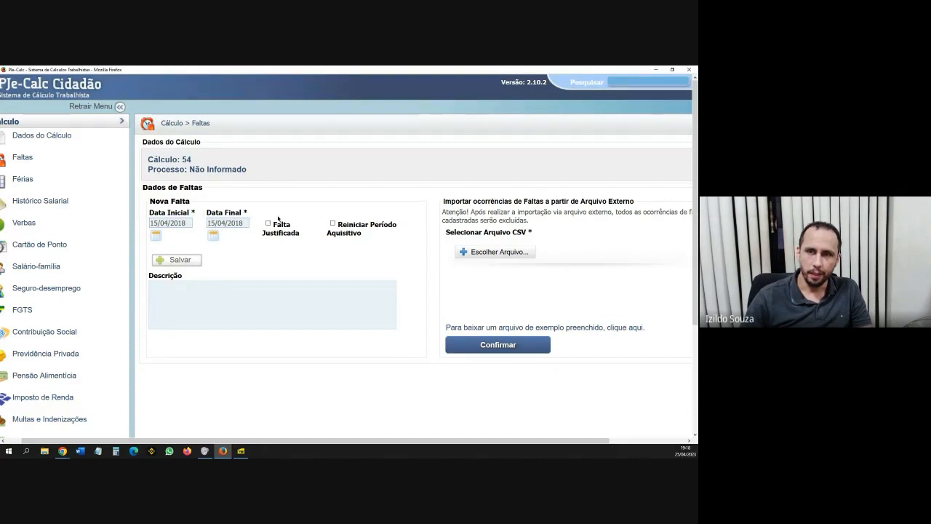
click(268, 224)
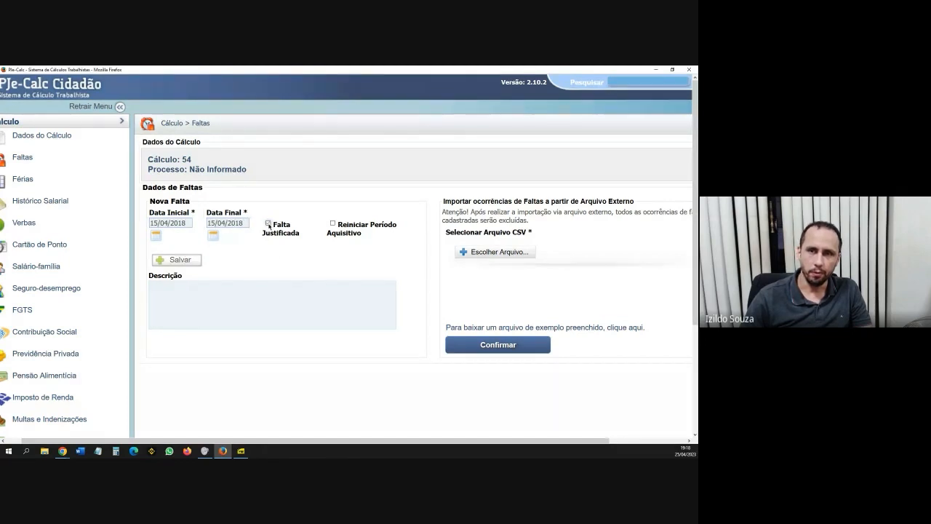
Describe the justified absence as "APRESENTOU ATESTADO MÉDICO" and save it.
click(242, 293)
text(AP)
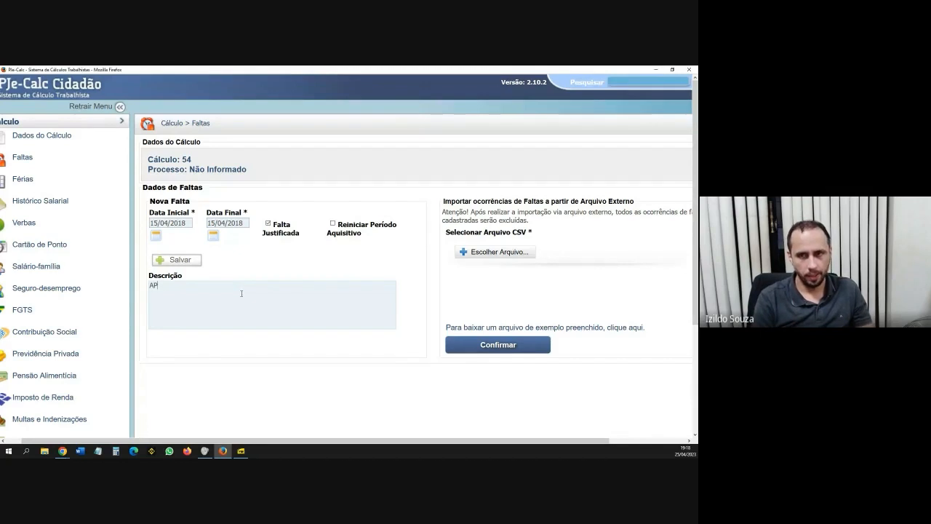
text(RESENTOU A)
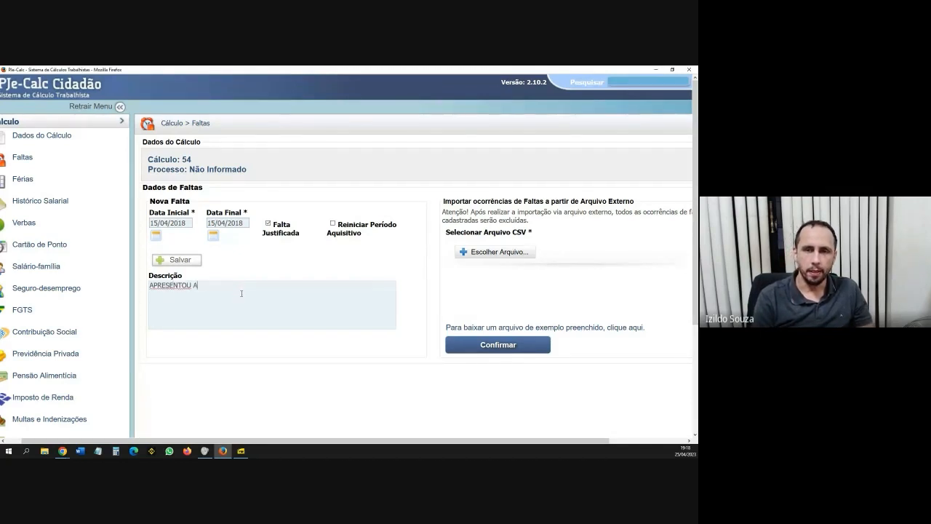
text(TESTADO )
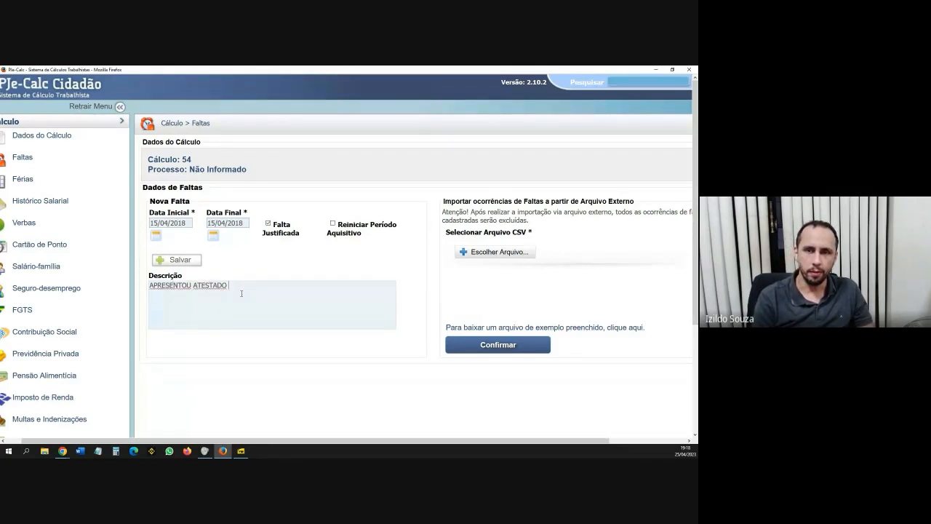
text(MÉDICO)
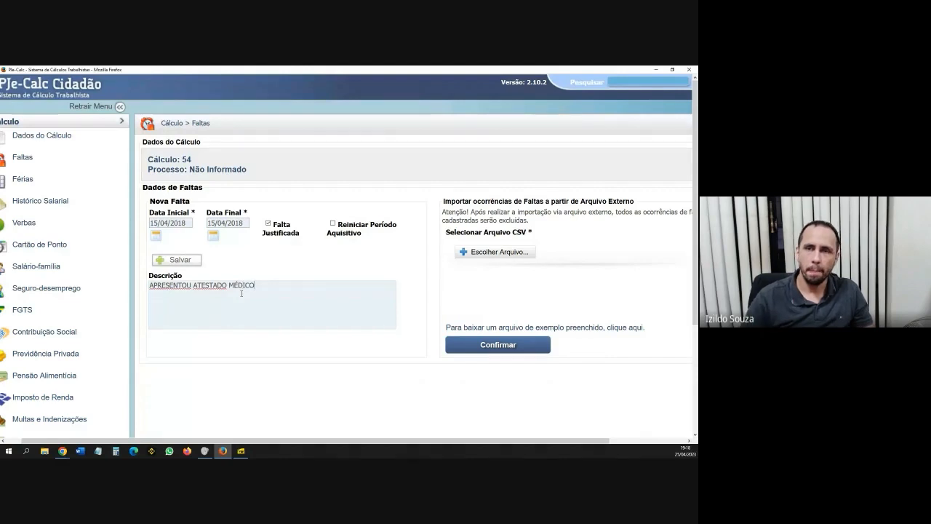
click(194, 260)
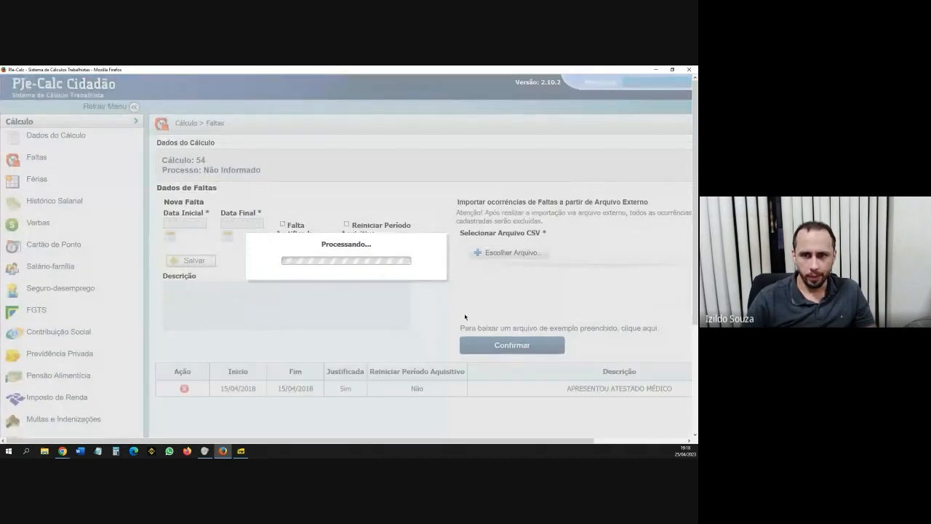
Enter another new absence with initial date 20/08/2019 and final date 02/09/2019.
scroll(379, 370, down, 2)
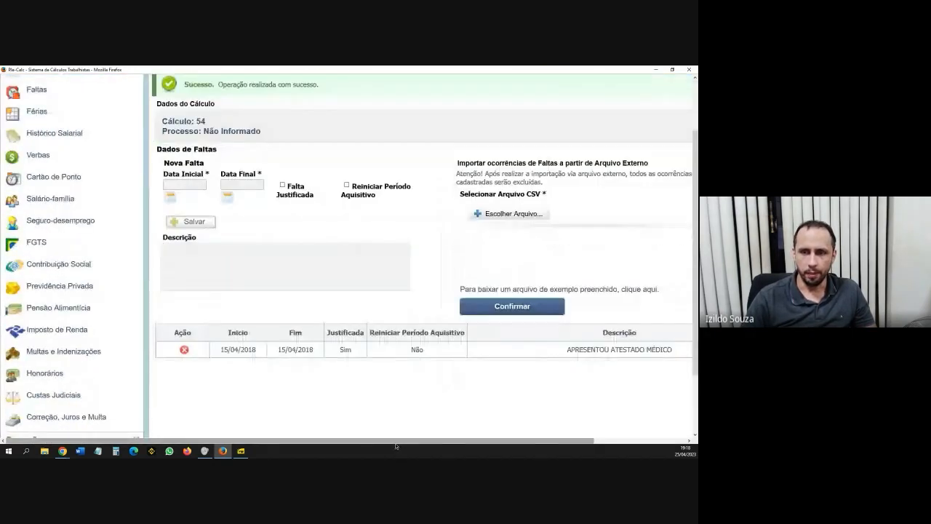
scroll(307, 340, right, 2)
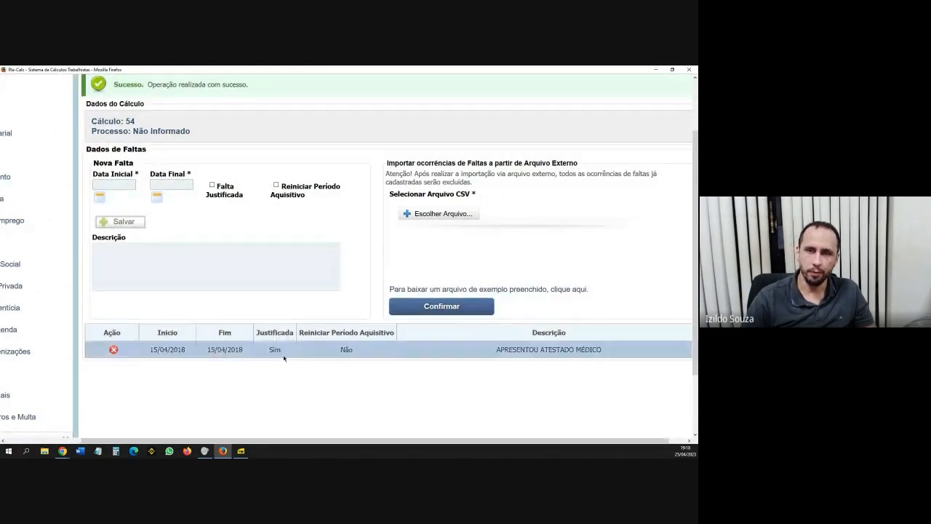
scroll(283, 357, up, 2)
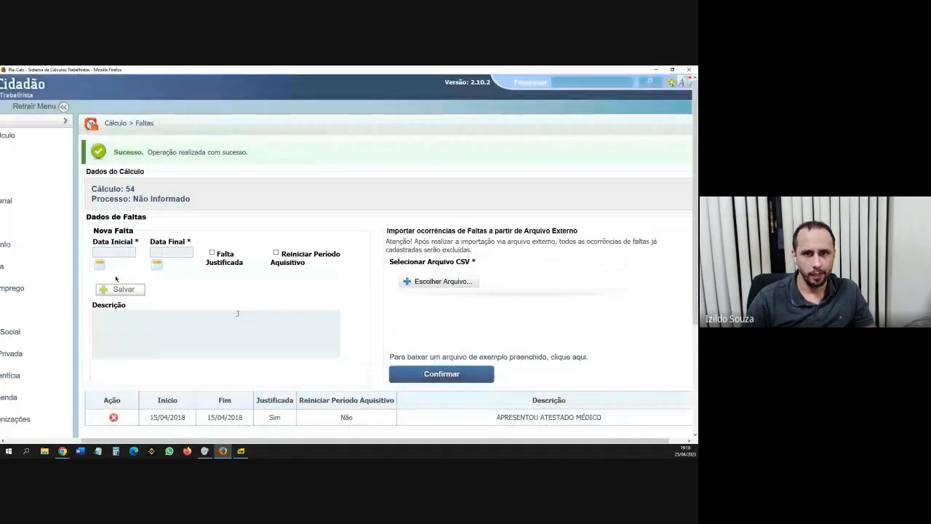
click(112, 252)
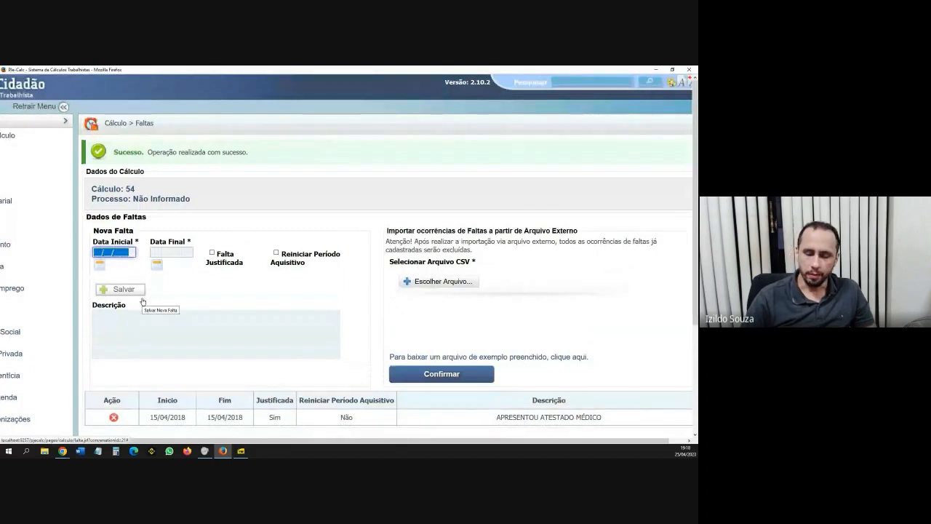
text(20/)
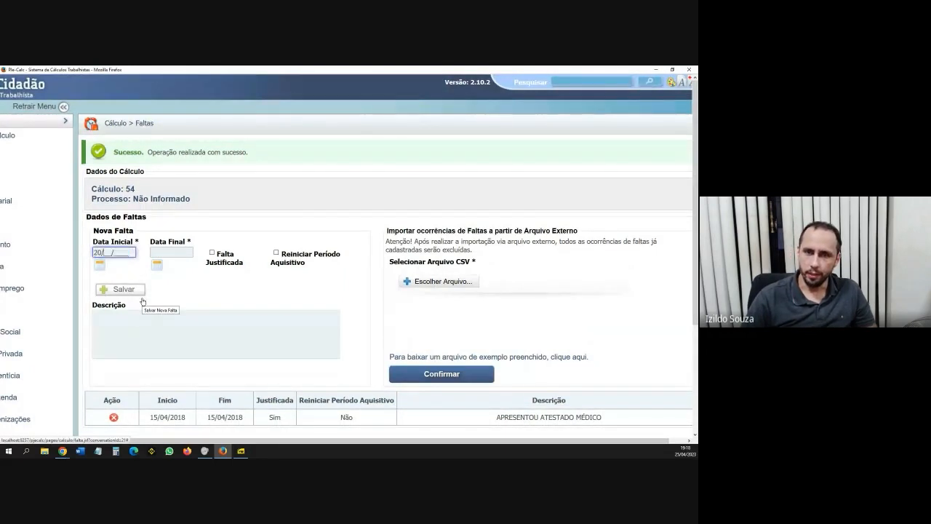
text(08/)
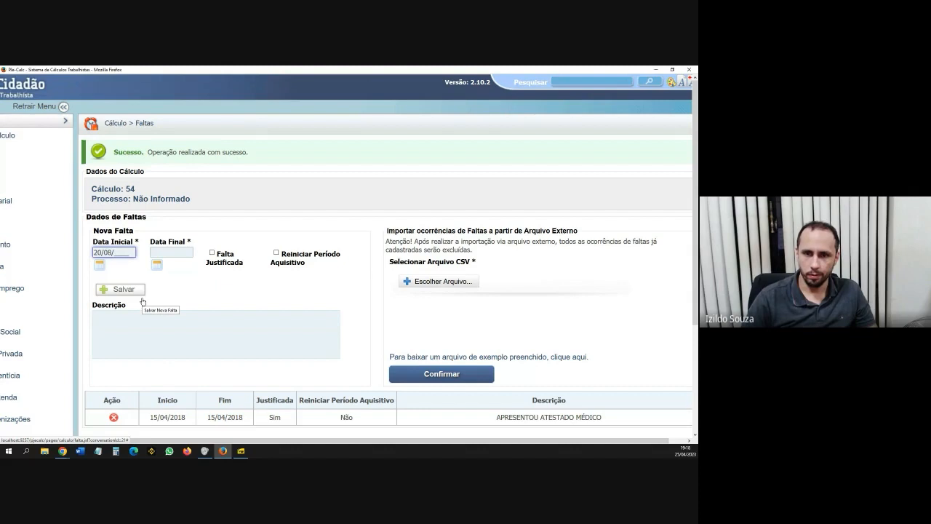
text(2019)
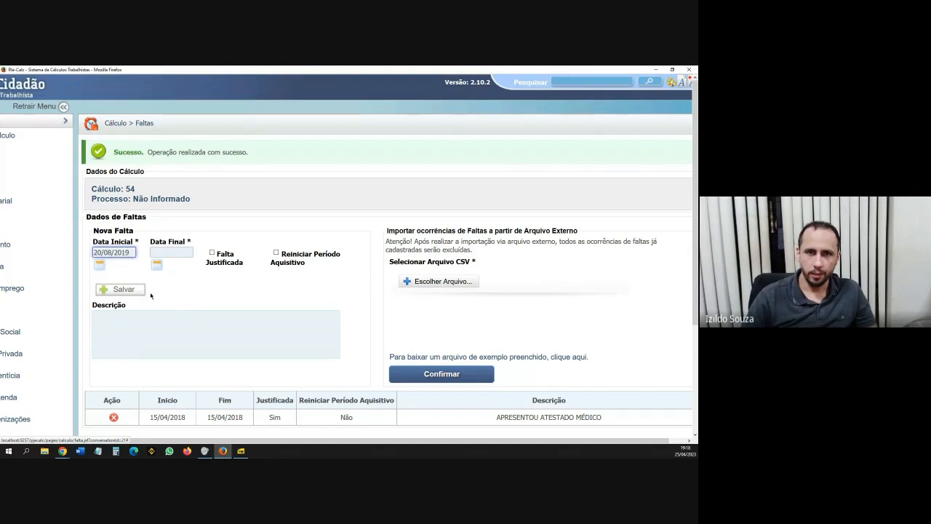
click(179, 252)
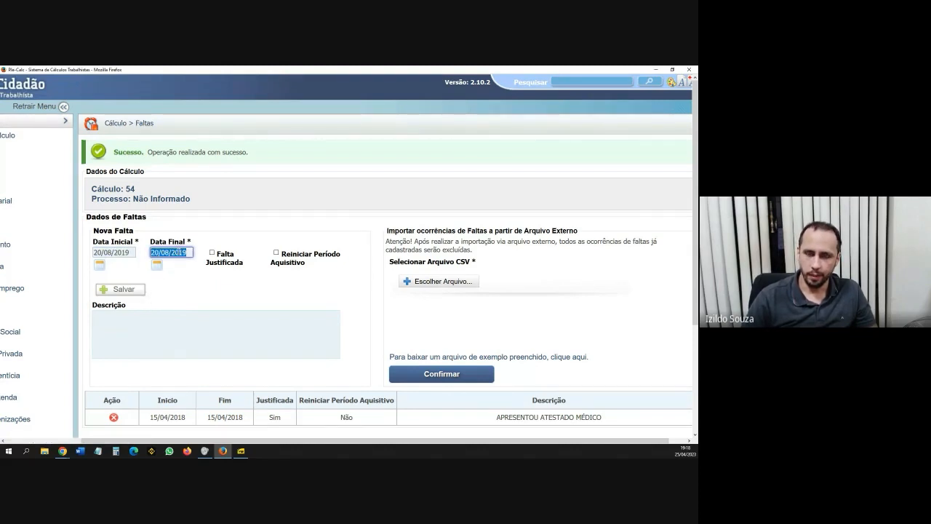
text(02/09/2019)
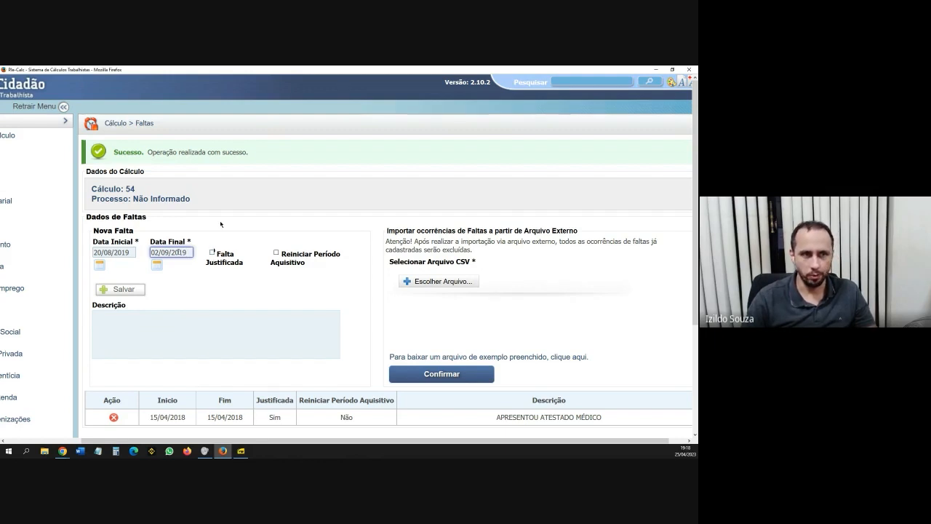
Describe this absence as "FALTAS SEM JUSTIFICATIVA" and save it without marking it as justified.
click(133, 333)
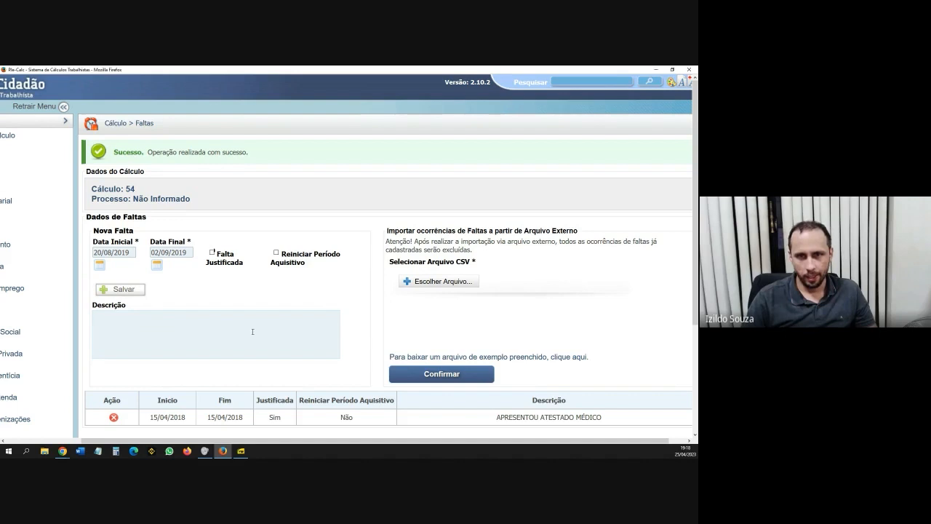
text(F)
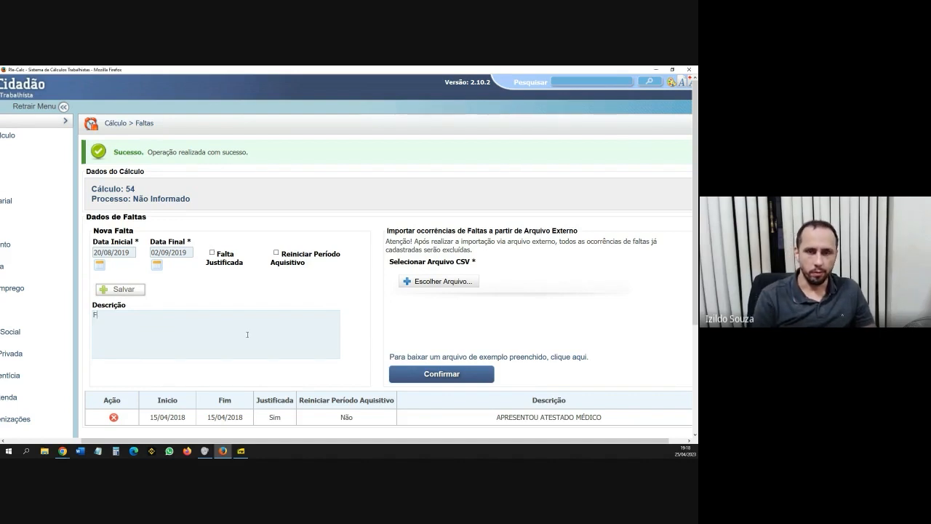
text(ALTAS SEM )
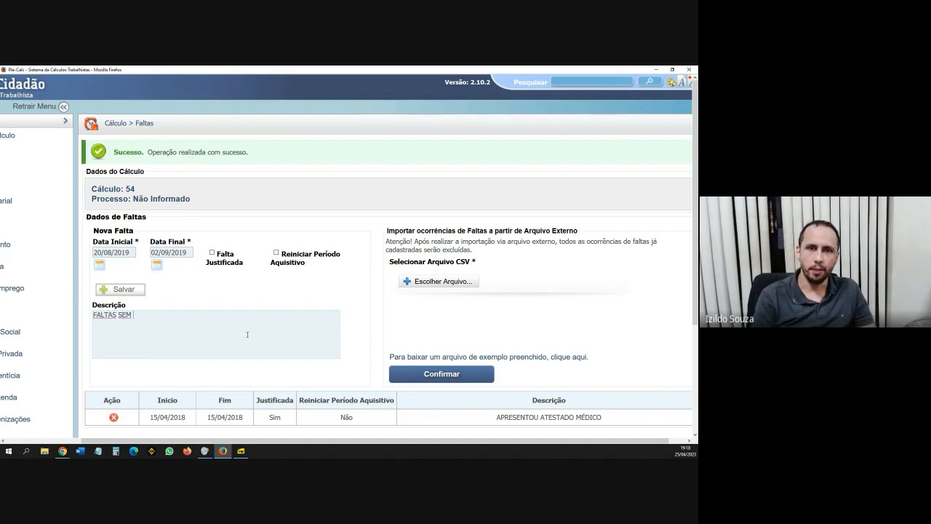
text(JUSTIFICATIVA)
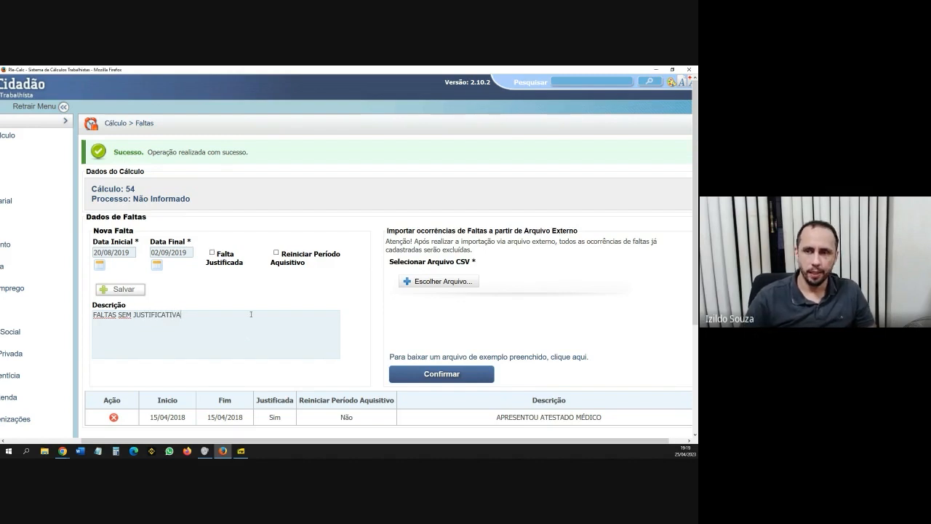
click(140, 291)
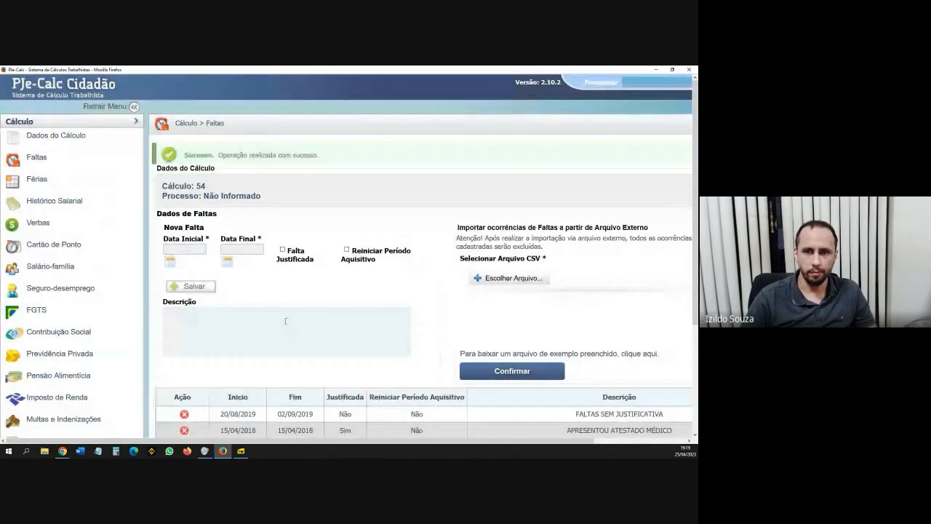
Review the registered absences with their dates, justification and acquisition-period columns, plus the area for importing absences from an external file.
scroll(322, 414, down, 5)
drag(326, 441, 387, 443)
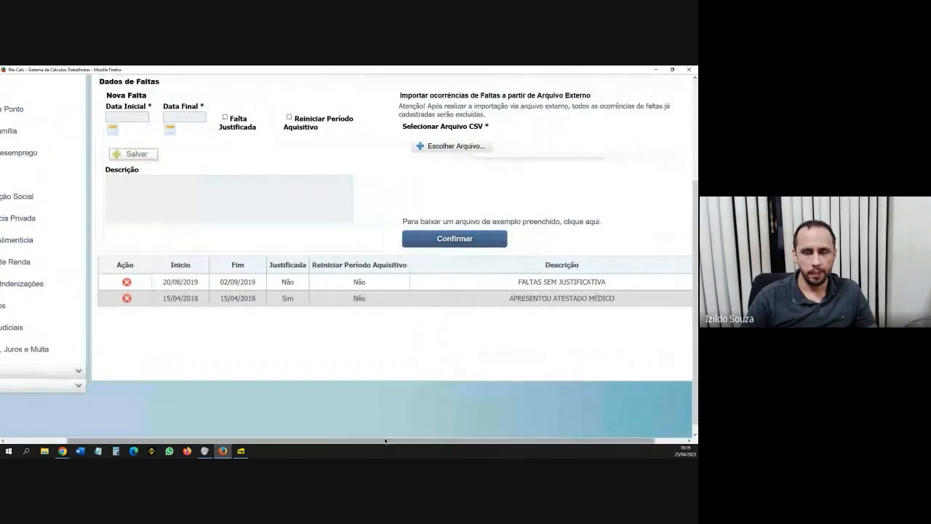
scroll(368, 352, up, 3)
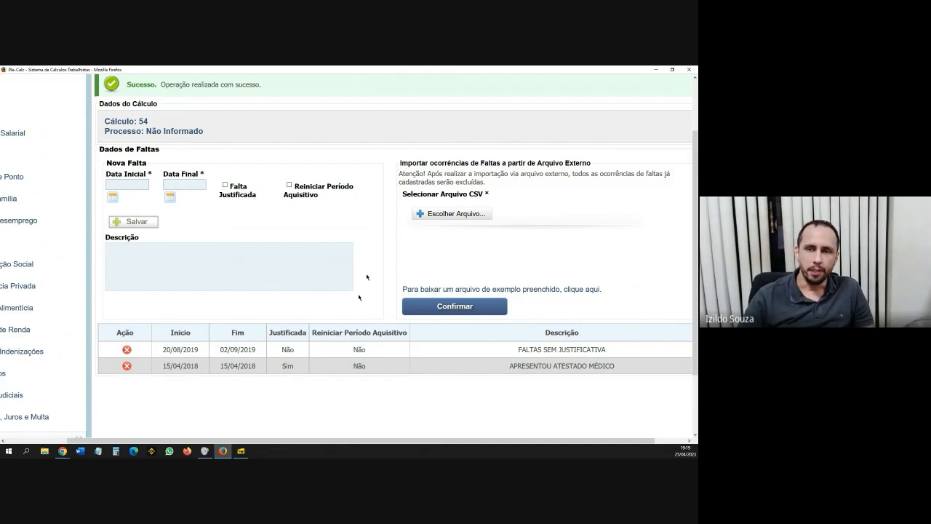
scroll(363, 296, up, 2)
scroll(306, 309, down, 2)
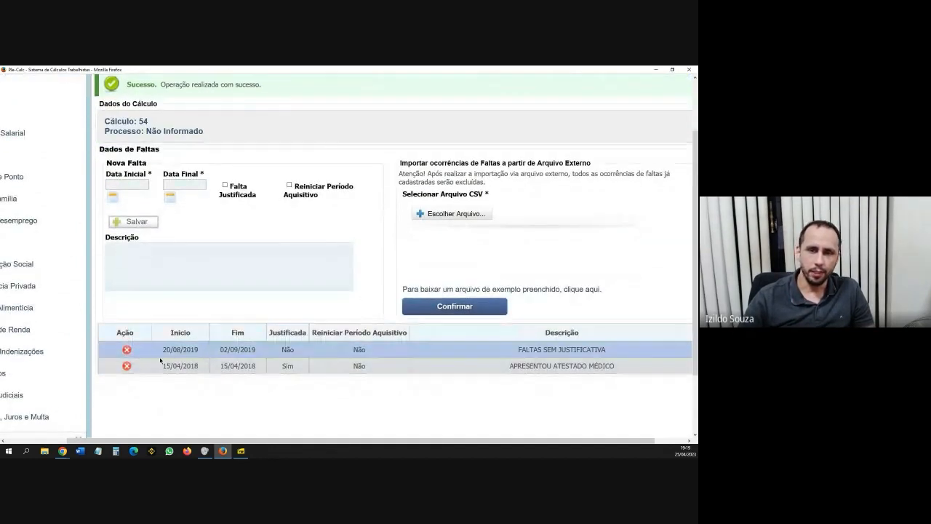
drag(328, 442, 348, 440)
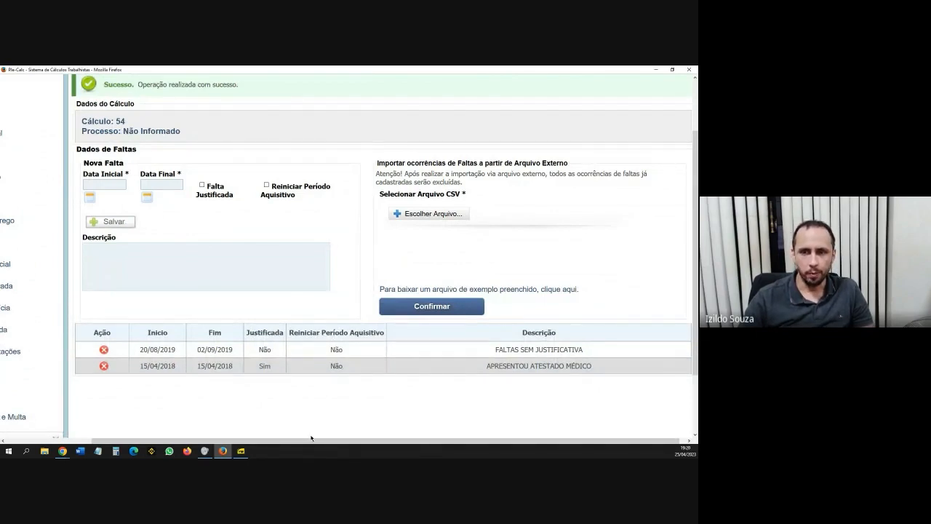
scroll(311, 444, left, 3)
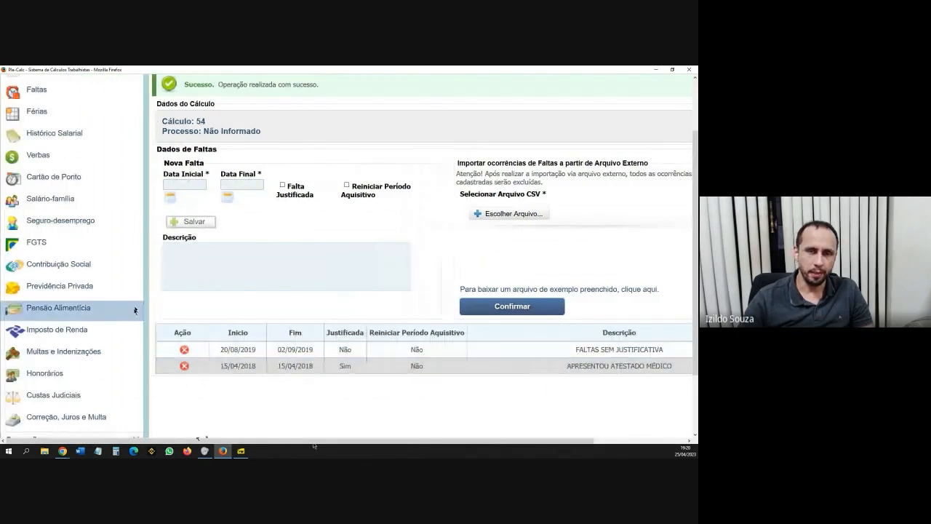
scroll(123, 291, up, 2)
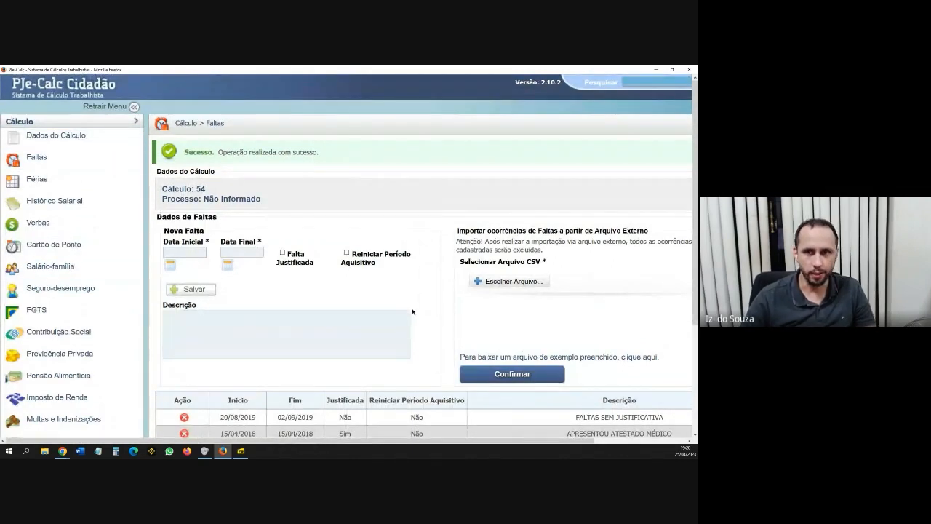
scroll(368, 427, down, 2)
drag(368, 434, 460, 432)
scroll(371, 394, up, 2)
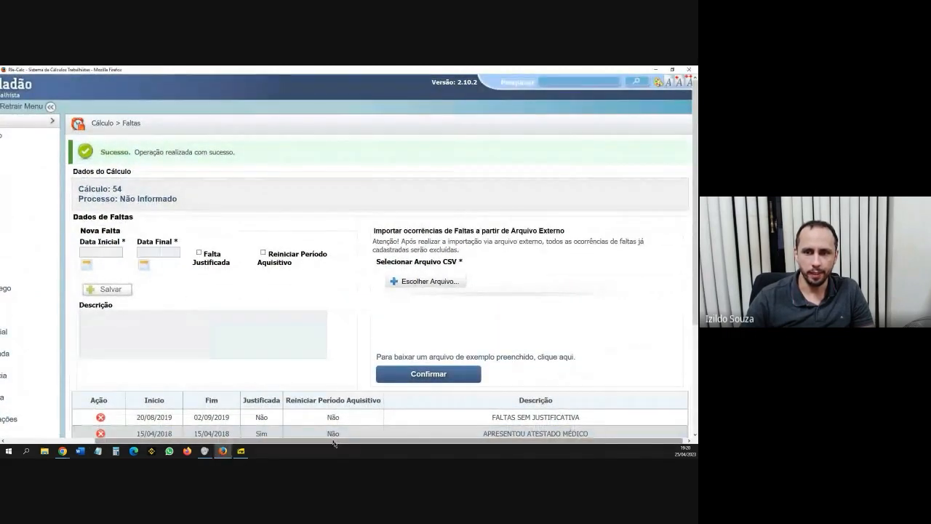
drag(333, 441, 254, 442)
scroll(425, 429, down, 2)
drag(425, 441, 467, 442)
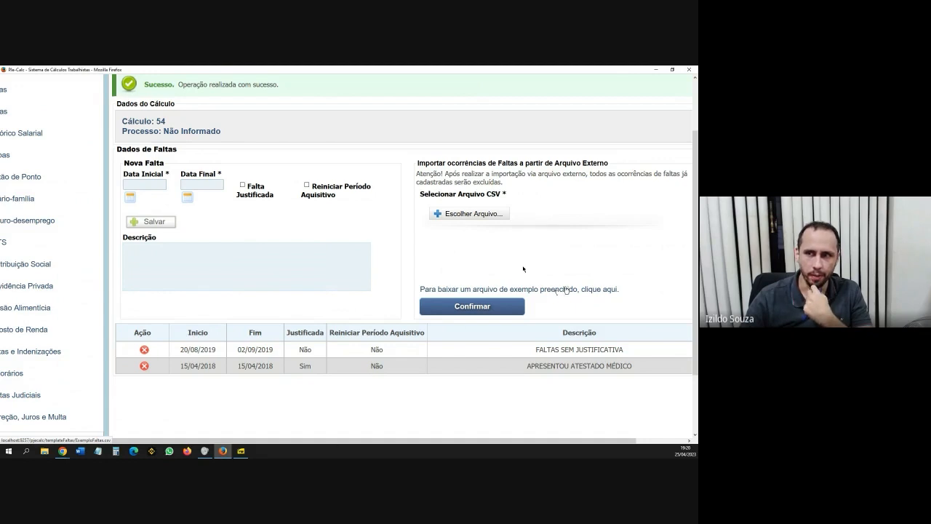
Open the example absence file ExemploFaltas.csv in Excel and widen the date columns until their contents are readable.
click(566, 290)
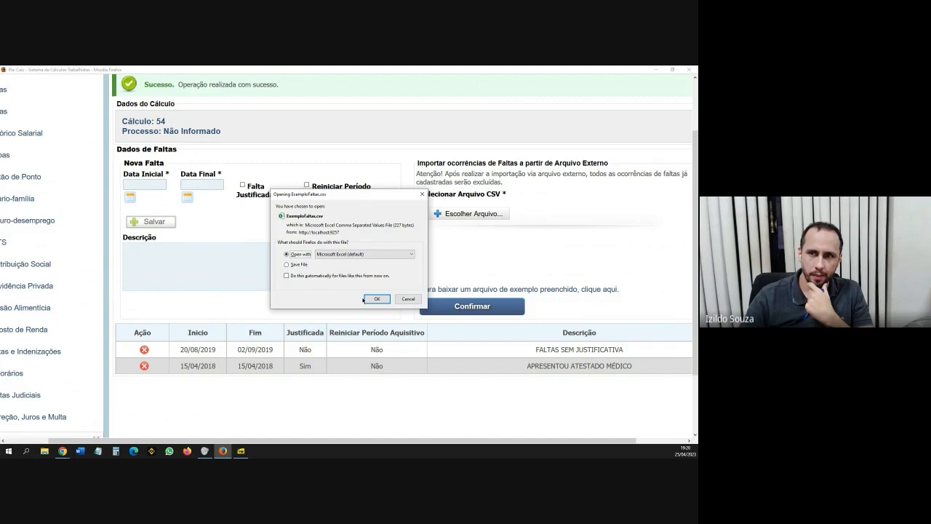
click(374, 299)
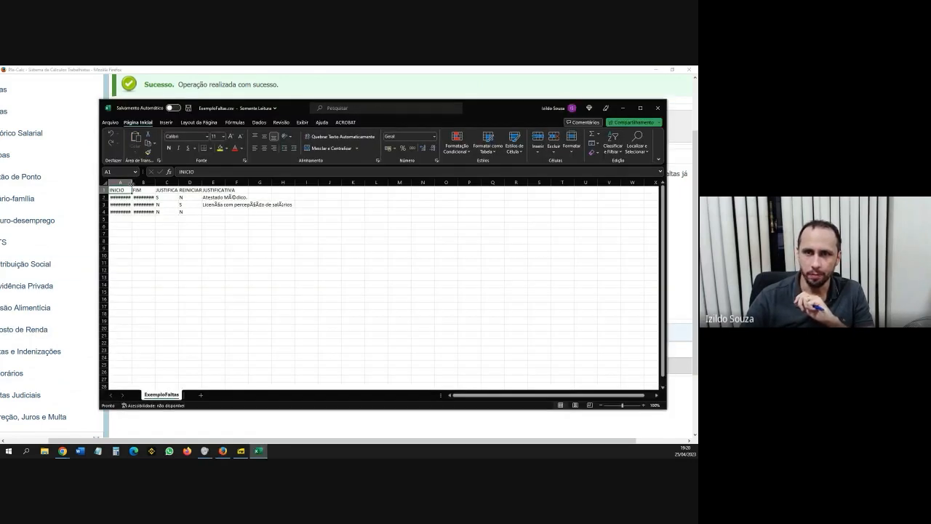
drag(131, 182, 179, 182)
scroll(150, 271, up, 3)
drag(250, 183, 282, 183)
double_click(317, 183)
click(231, 278)
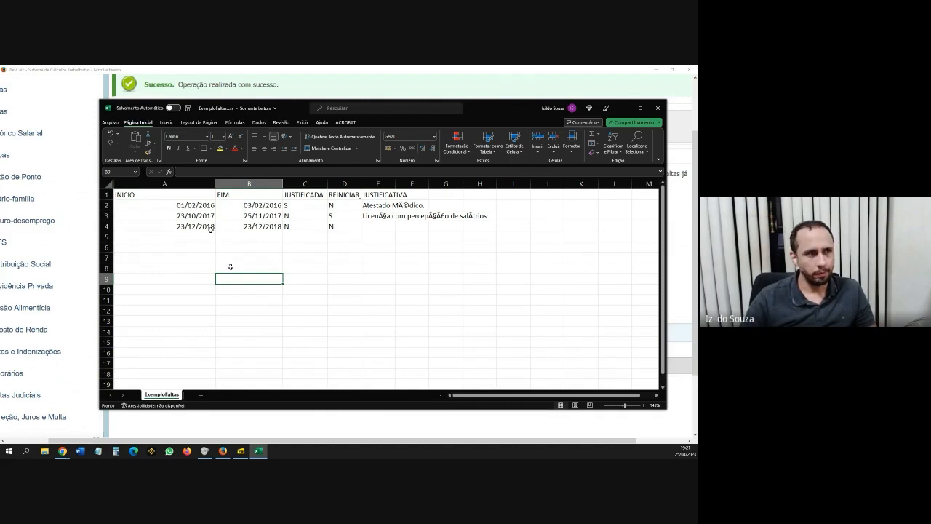
scroll(210, 228, up, 1)
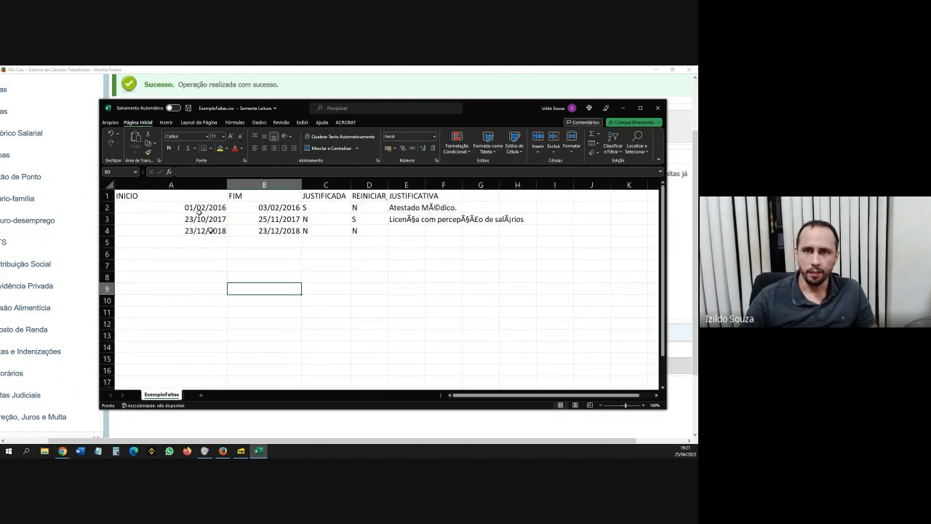
Examine the example's start date and justified entries, and widen the acquisition-period restart and JUSTIFICATIVA columns.
click(203, 209)
click(323, 297)
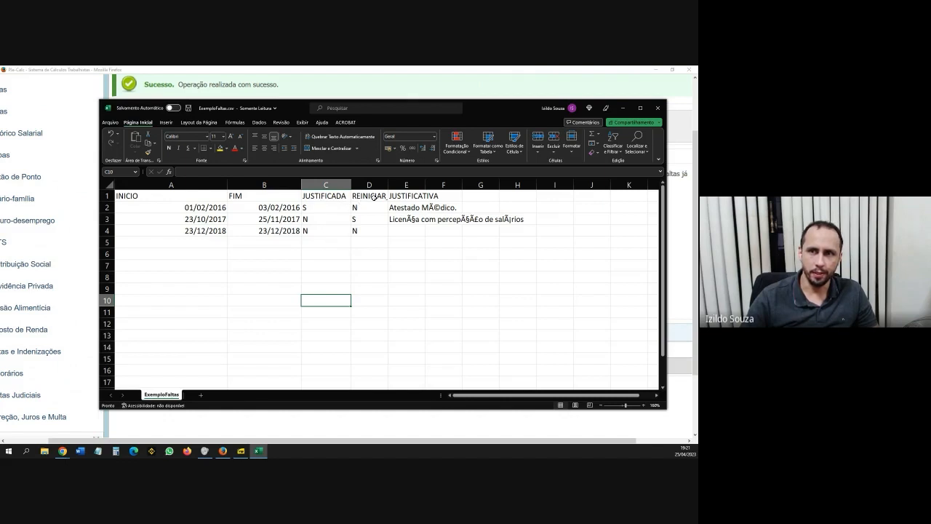
drag(388, 185, 499, 184)
click(448, 243)
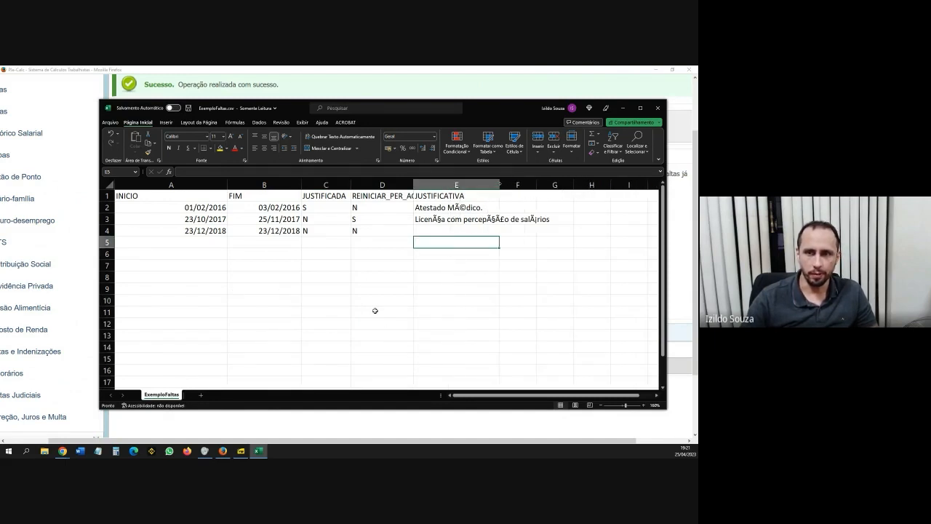
Close the example spreadsheet and return to the CSV file selection for importing absences in PJe-Calc.
click(658, 108)
click(362, 269)
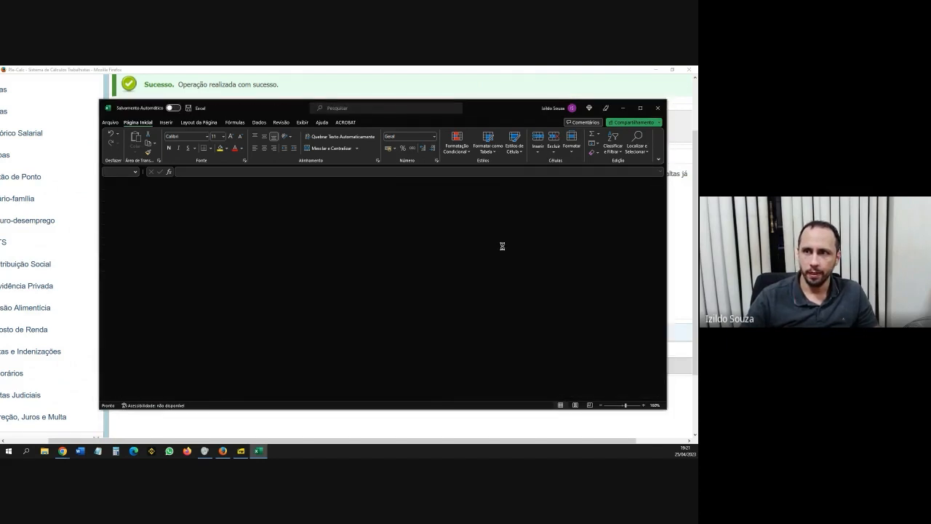
drag(463, 195, 514, 194)
click(477, 199)
click(518, 192)
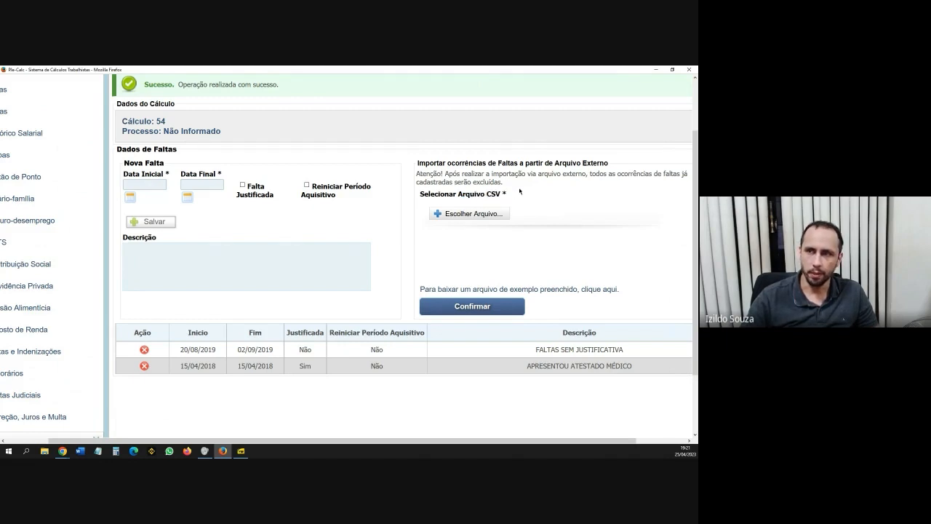
Import the example absence file ExemploFaltas.csv into the calculation and check the imported absences.
click(488, 215)
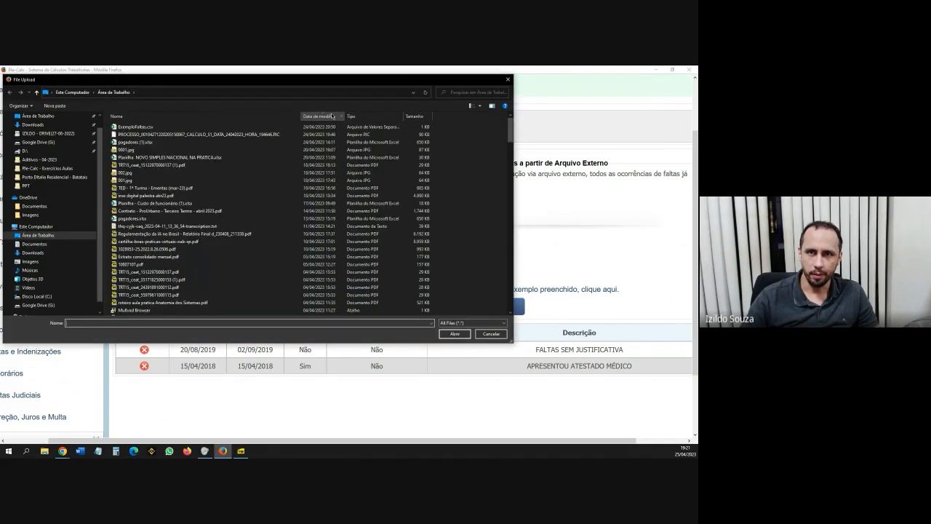
double_click(135, 127)
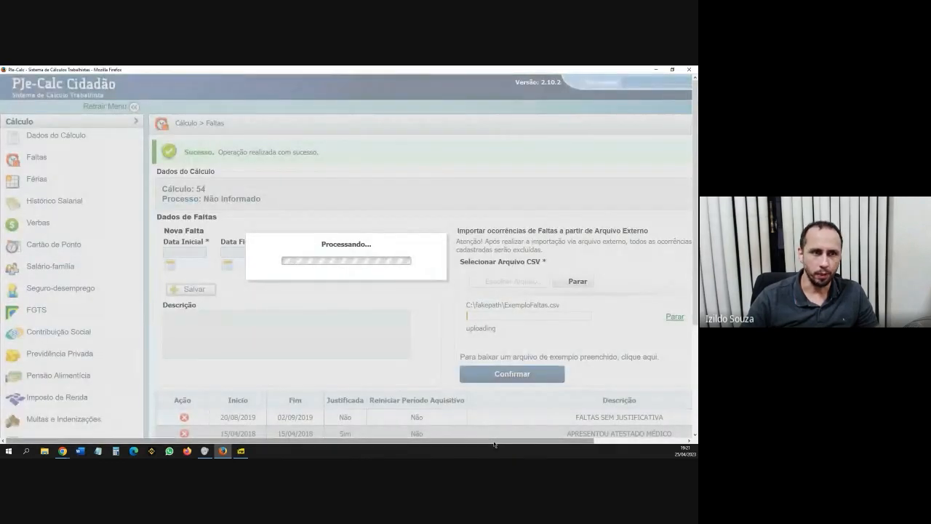
drag(494, 444, 565, 396)
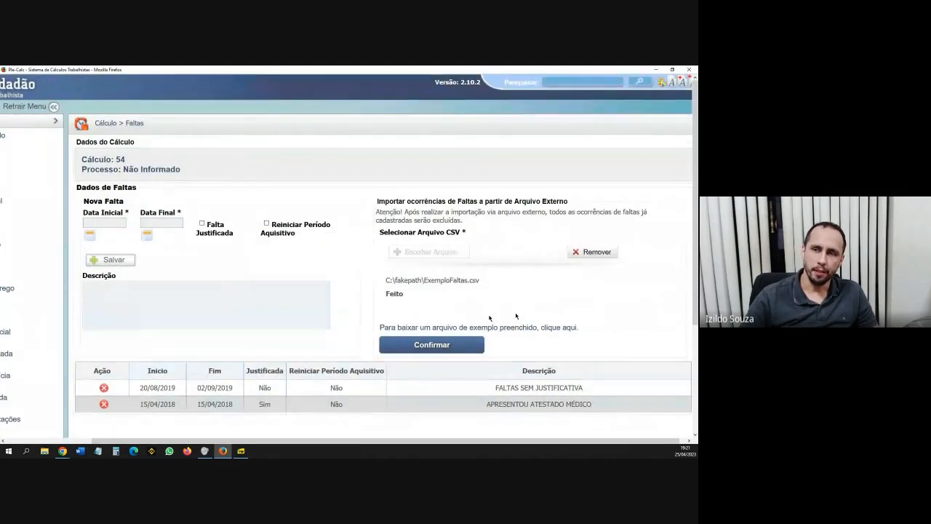
scroll(489, 317, down, 2)
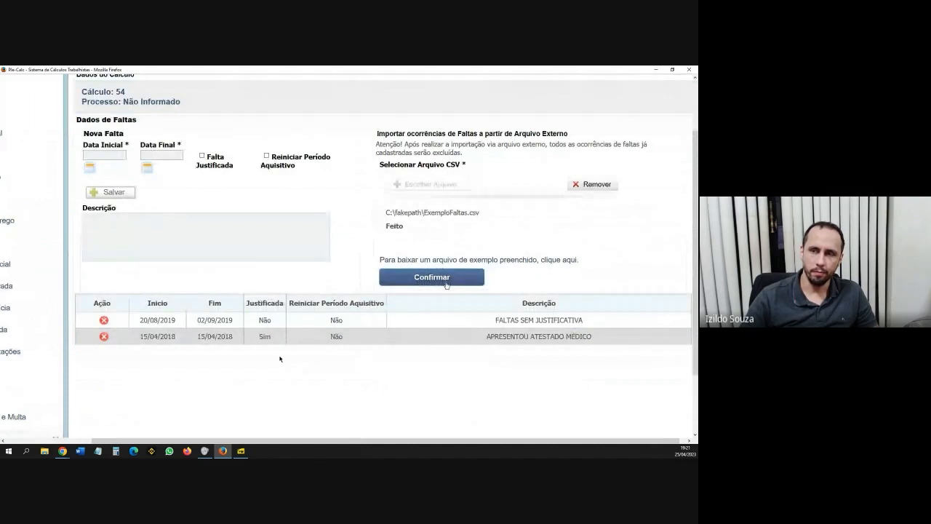
click(445, 277)
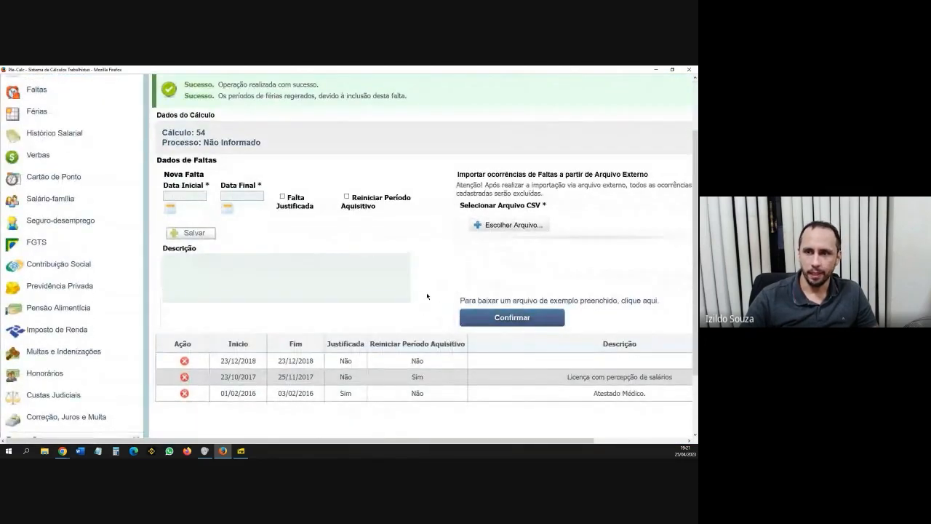
scroll(421, 349, down, 2)
drag(416, 439, 512, 442)
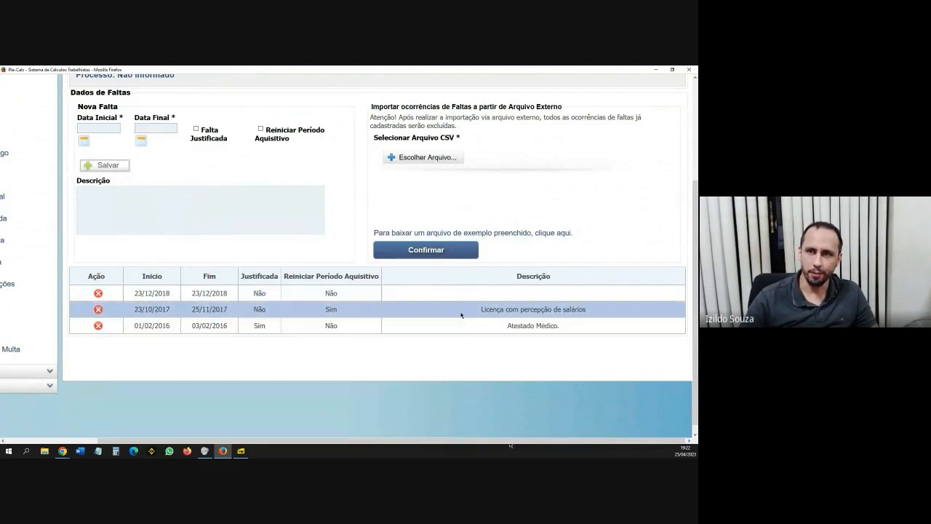
scroll(391, 308, up, 2)
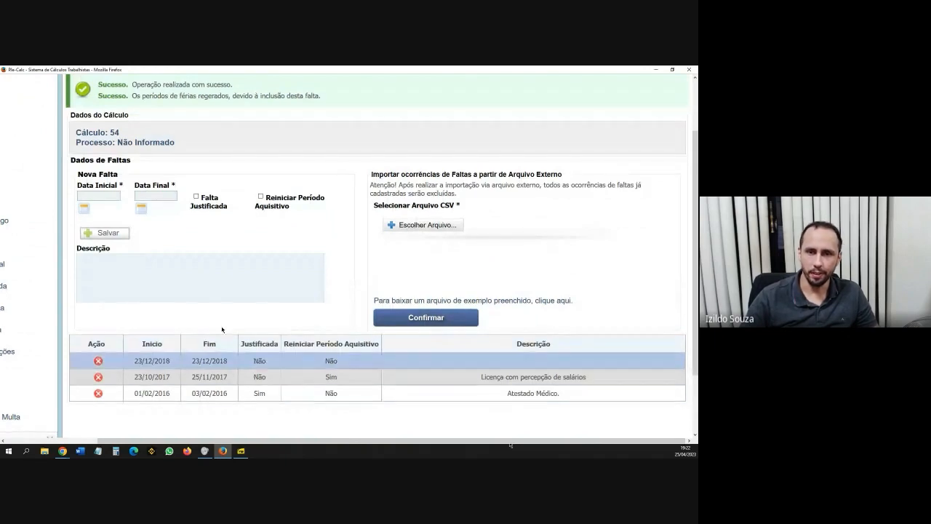
Delete the three imported example absences starting 01/02/2016, 23/12/2018 and 23/10/2017.
scroll(317, 340, down, 2)
scroll(316, 341, down, 2)
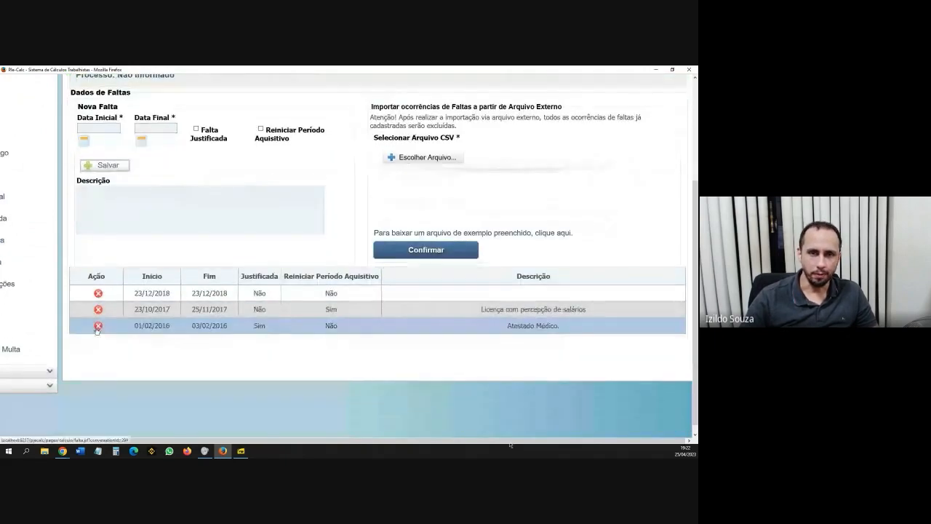
click(98, 326)
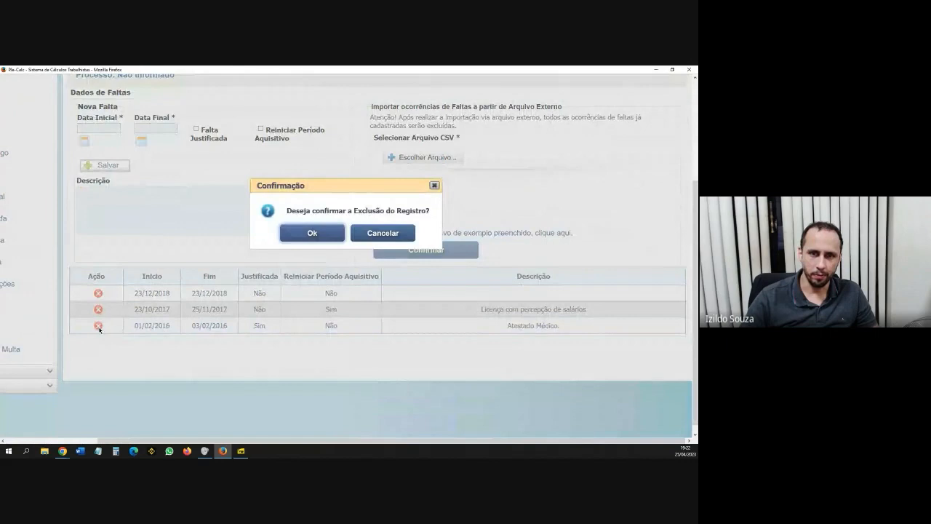
click(297, 236)
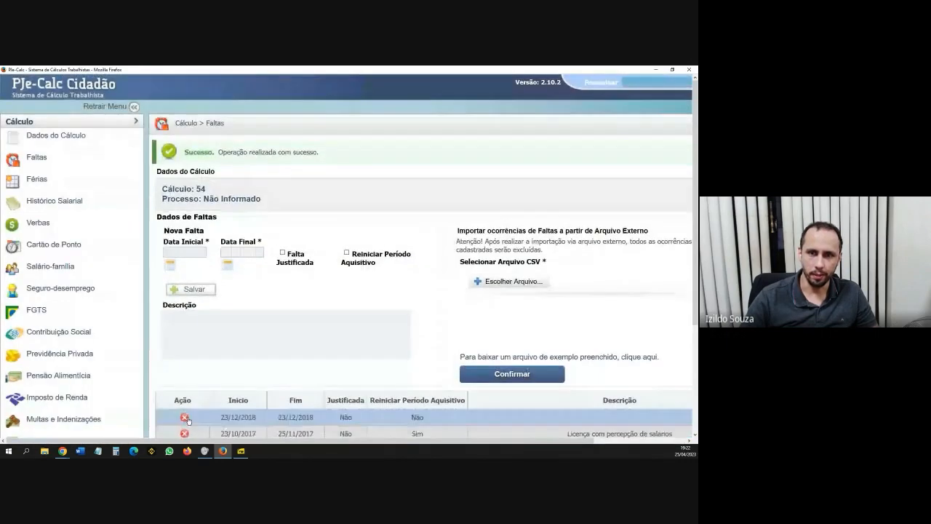
click(183, 419)
click(312, 233)
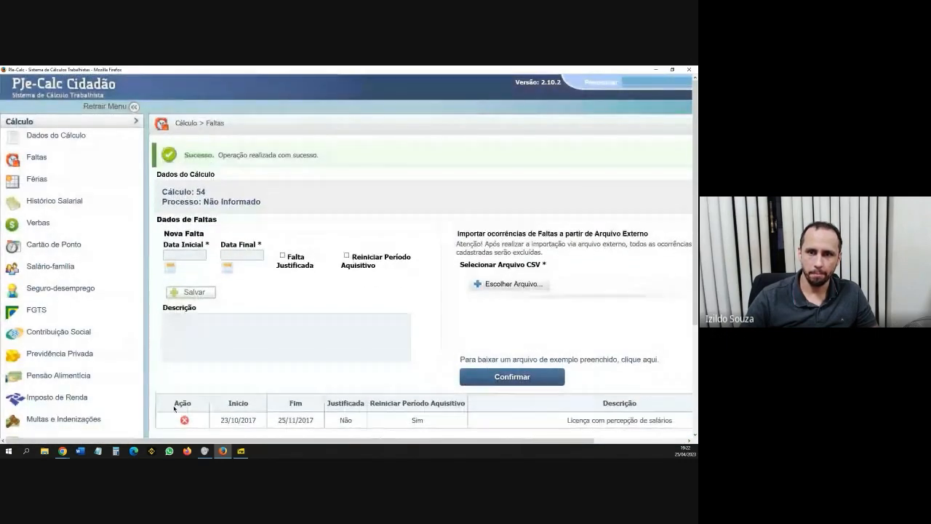
click(184, 418)
click(312, 232)
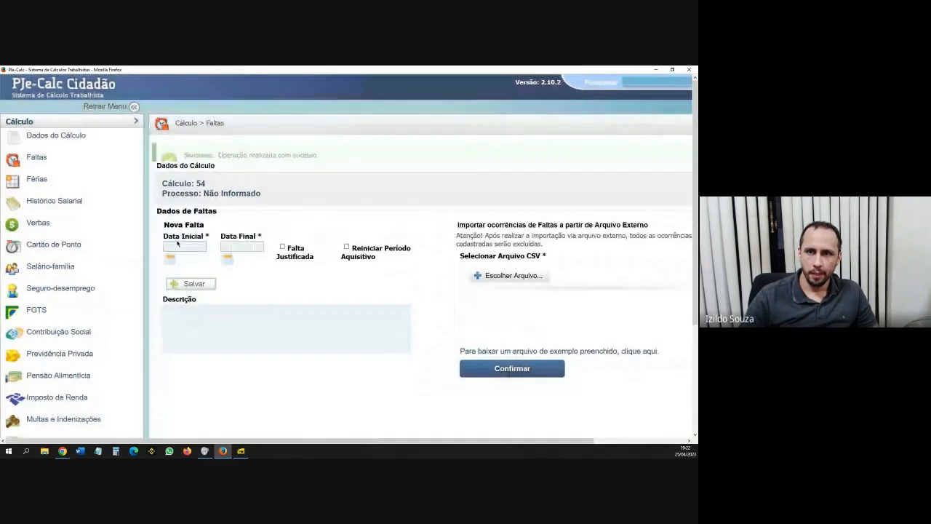
Enter a new absence from 15/04/2018 to 15/04/2018 and mark it as justified.
click(189, 262)
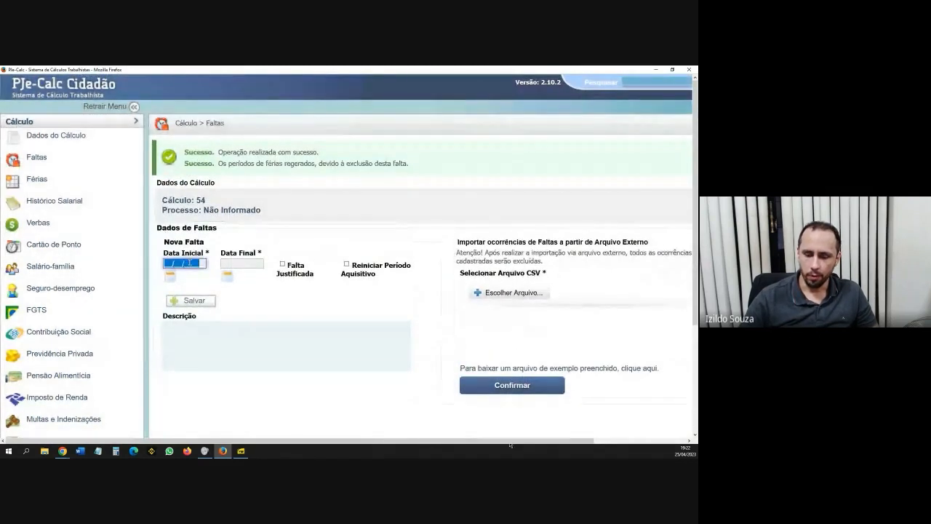
text(15/)
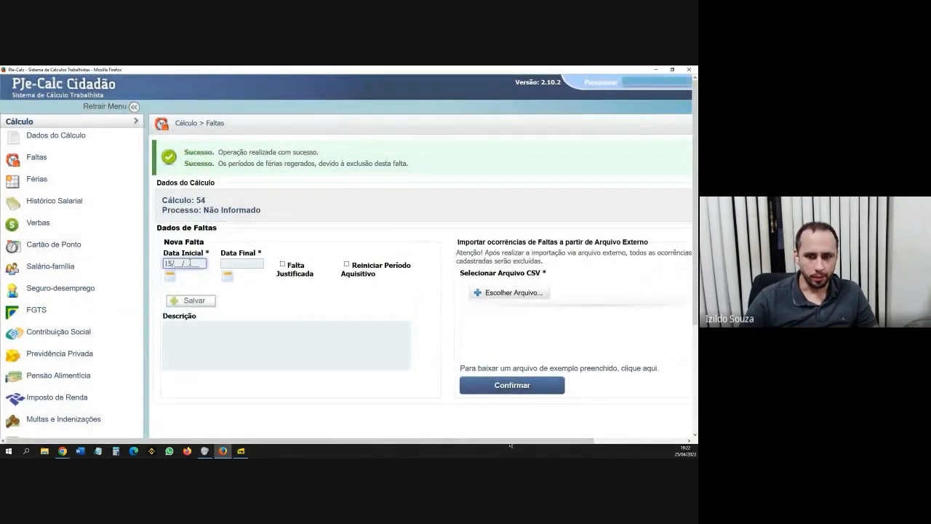
text(04/)
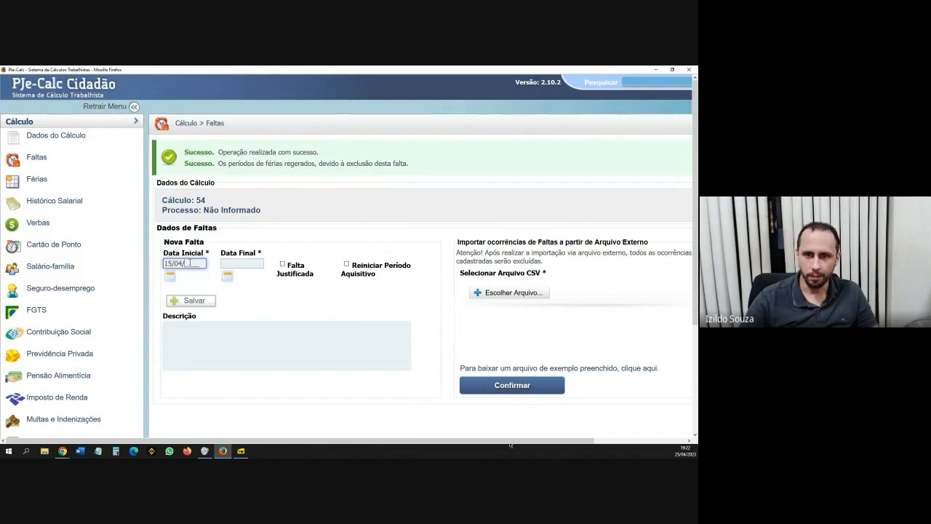
text(2)
text(023)
key(BackSpace)
key(BackSpace)
text(18)
click(259, 264)
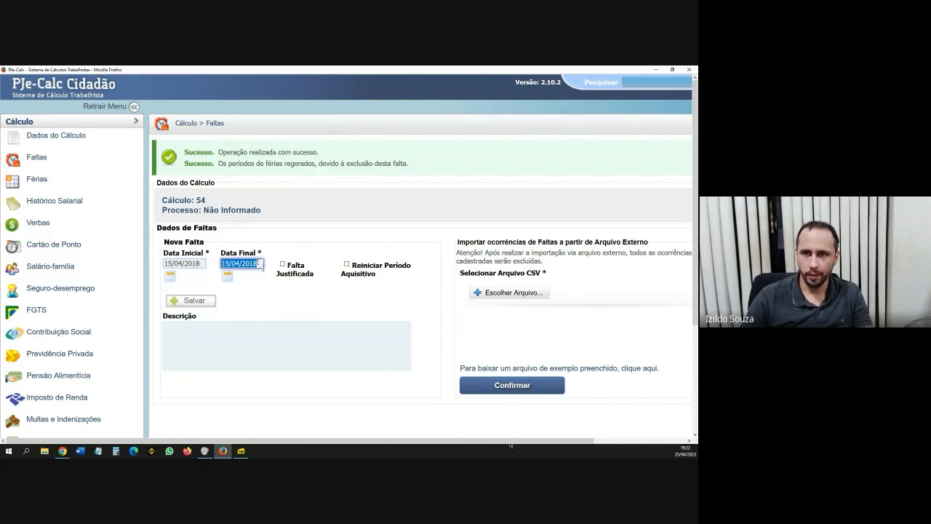
click(282, 264)
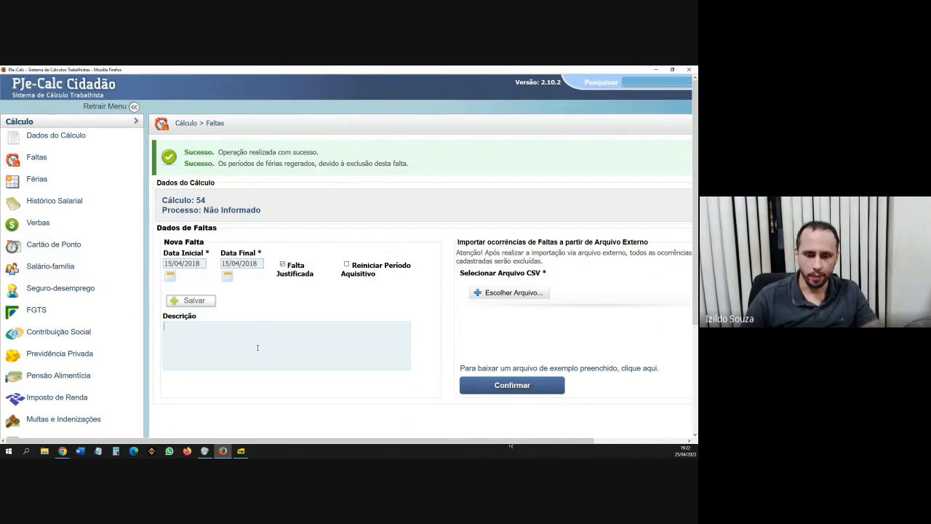
Describe the justified absence as "APRESENTOU ATESTADO MÉDICO" and save it.
click(257, 347)
text(APRESEN)
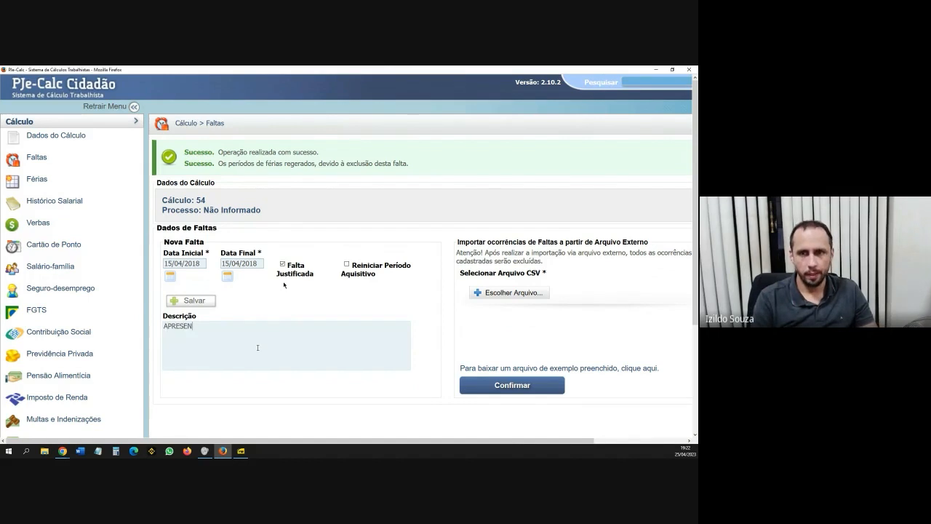
text(TOU ATES)
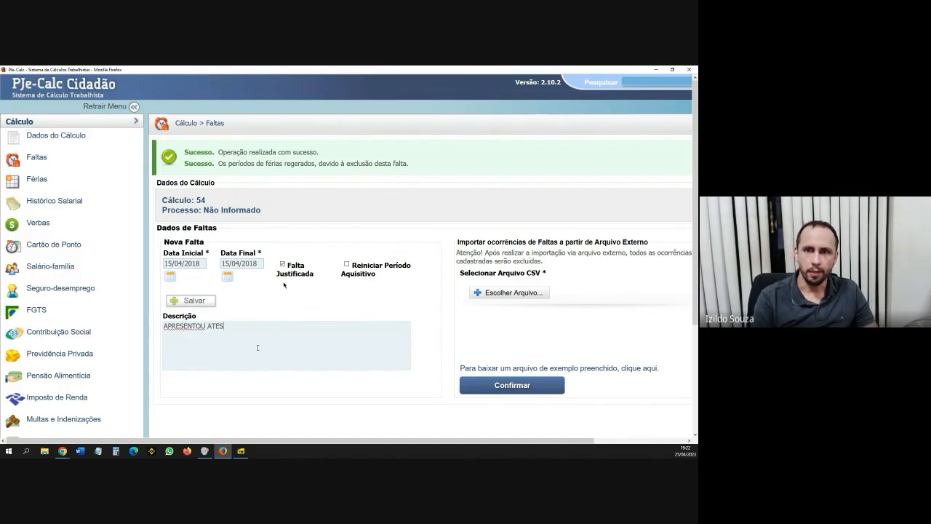
text(TADO MÉDICO)
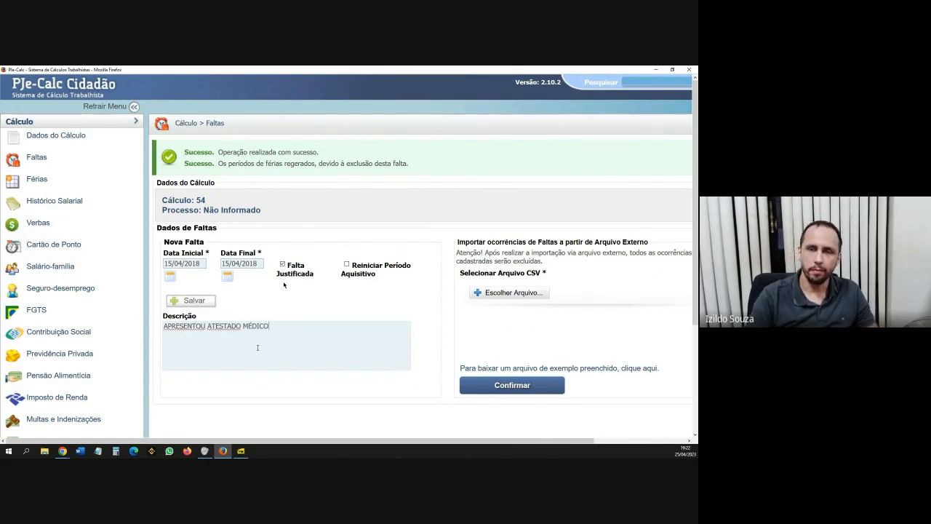
click(193, 301)
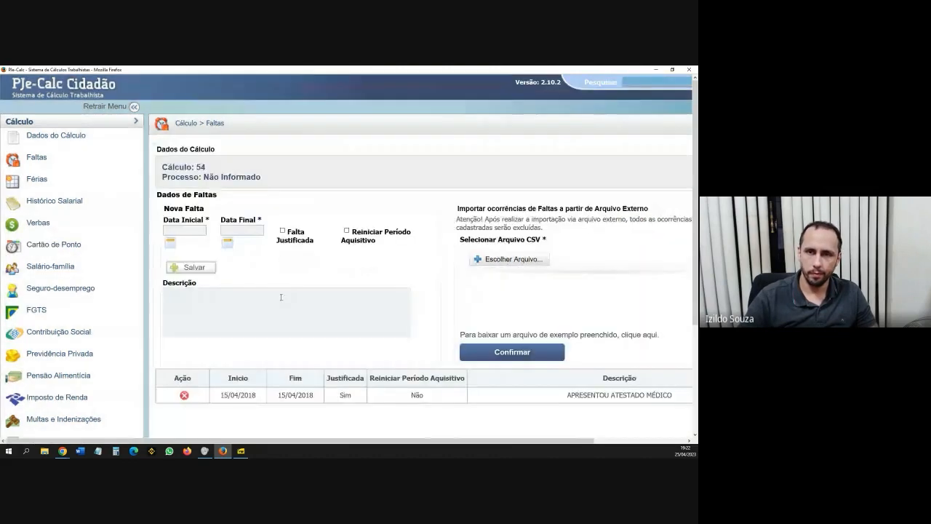
Enter the dates of another absence, from 20/08/2019 to 02/09/2019.
click(196, 251)
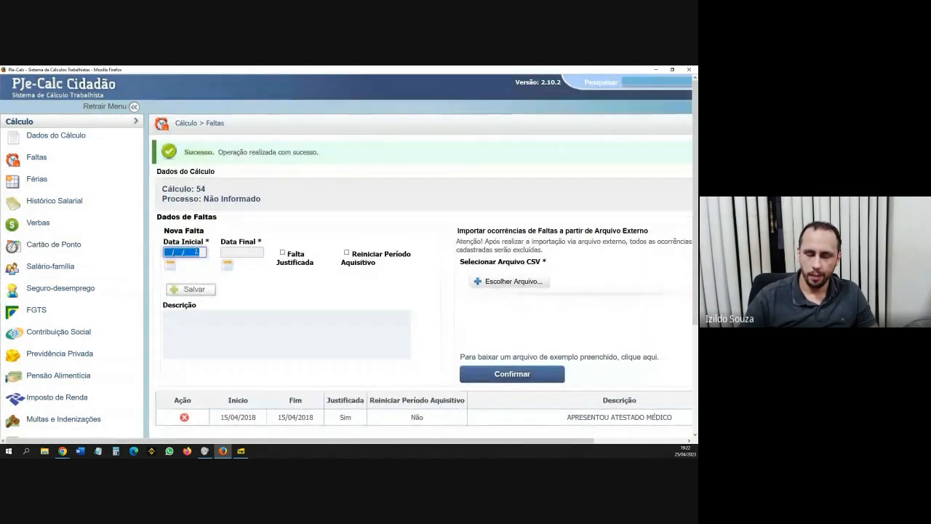
text(20/__/____)
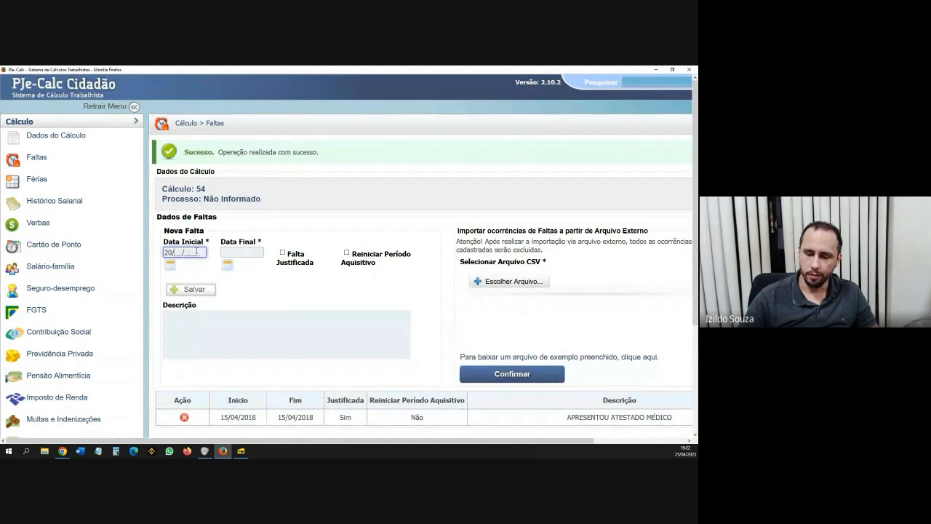
text(082)
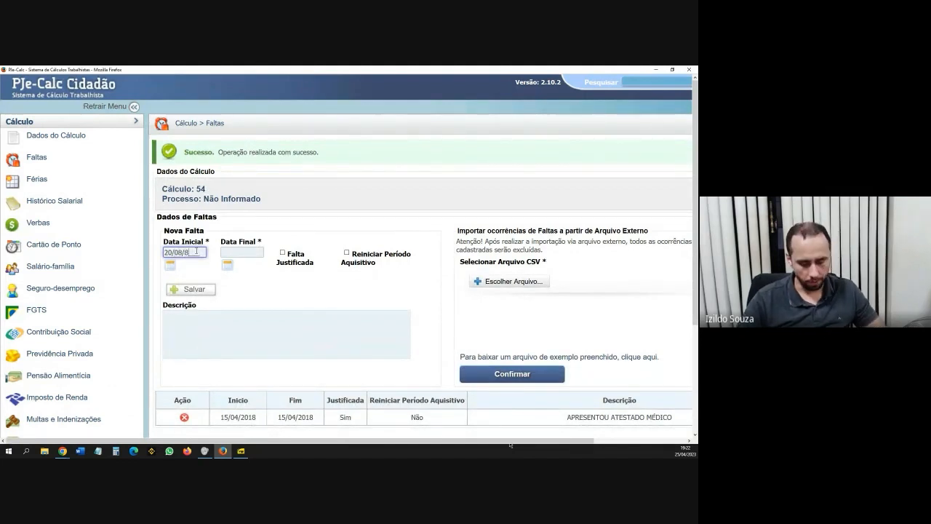
key(BackSpace)
text(2)
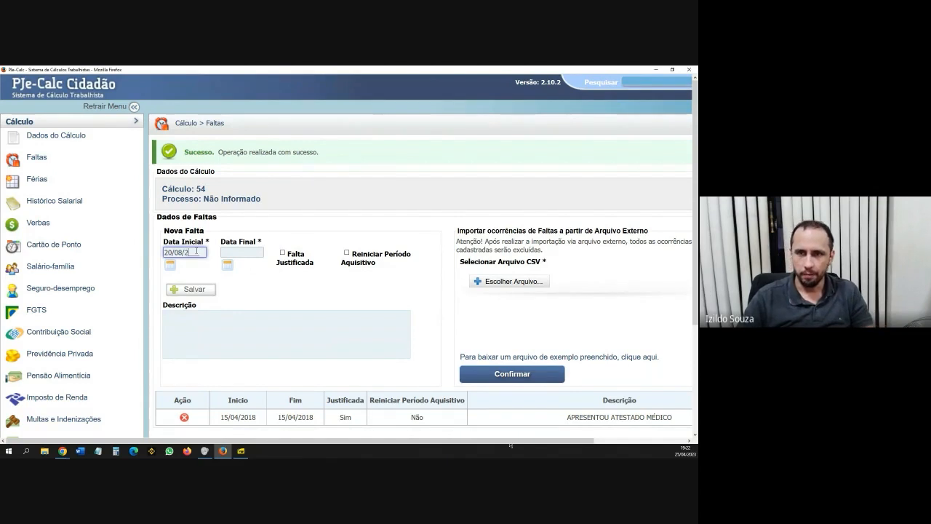
text(019)
key(Tab)
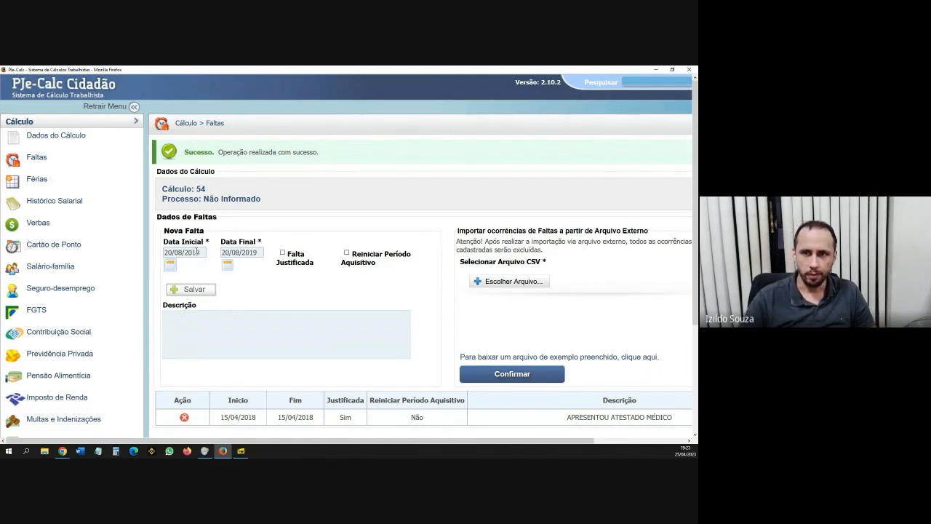
triple_click(251, 252)
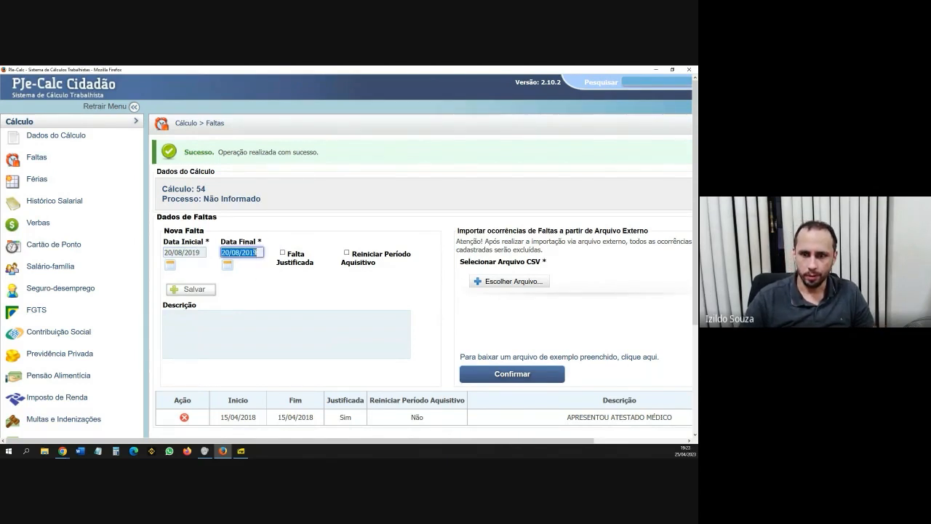
text(02/09/20)
text(18)
Describe the unjustified absence as "NÃO APRESENTOU JUSTIFICATIVA" and save it.
click(199, 318)
text(NÃO APRESENTOU J)
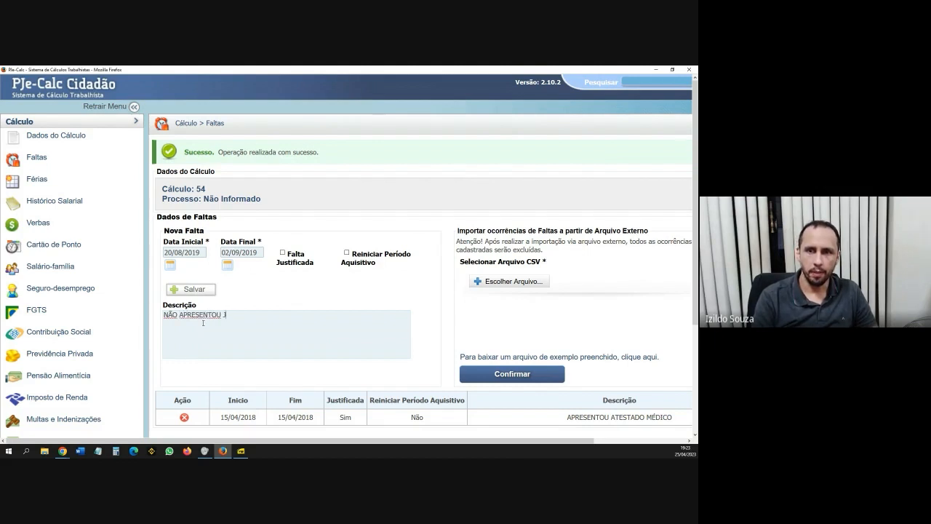
text(USTIFICATIVA)
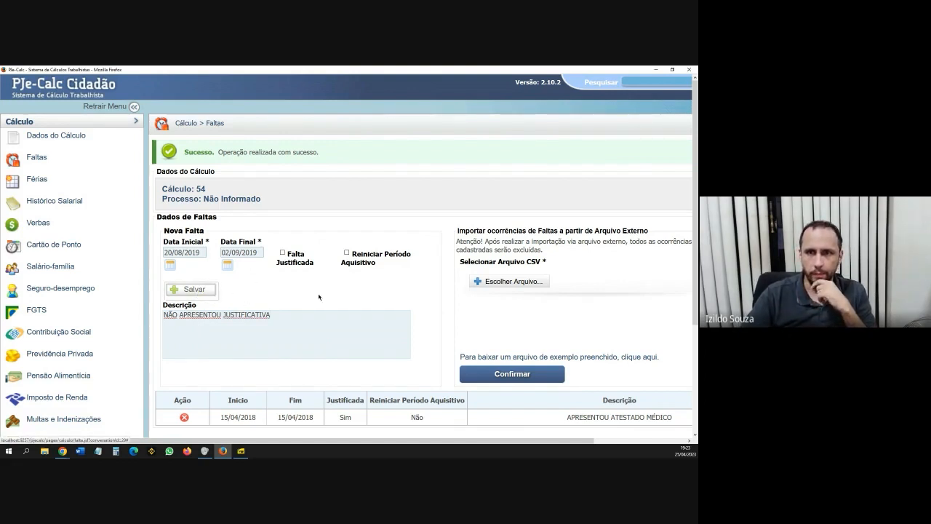
scroll(323, 297, down, 1)
scroll(342, 298, down, 3)
scroll(355, 299, up, 4)
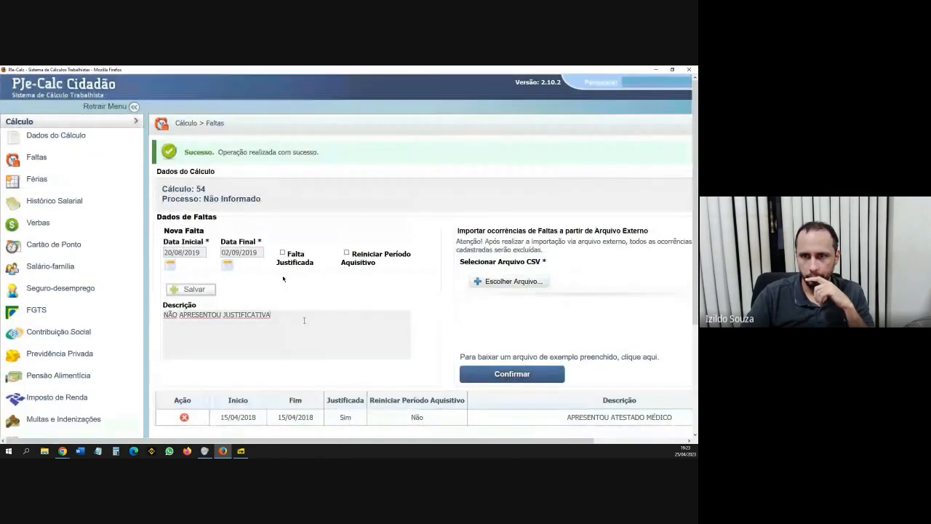
click(192, 290)
Check the registered absences and open the calculation's Férias section.
scroll(333, 311, down, 3)
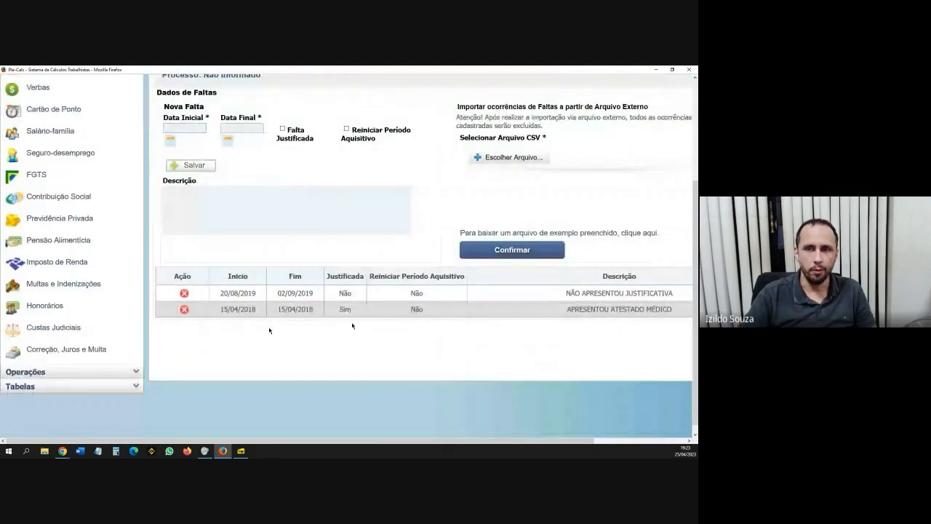
scroll(338, 318, up, 1)
scroll(338, 318, up, 3)
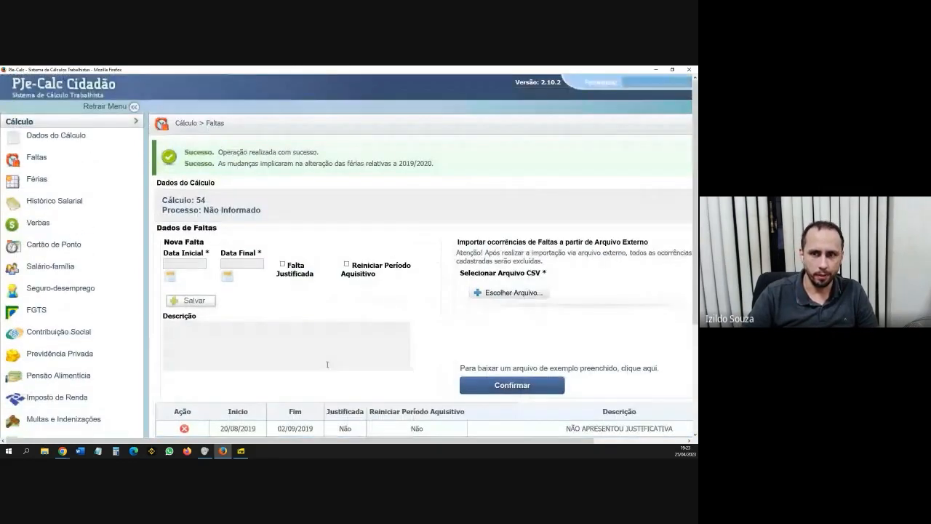
scroll(328, 365, down, 3)
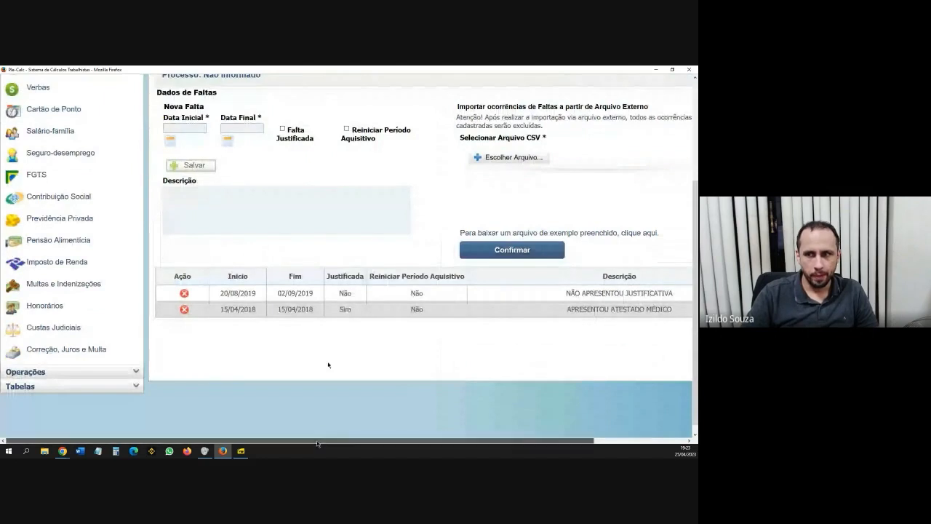
scroll(280, 378, up, 1)
scroll(277, 373, up, 3)
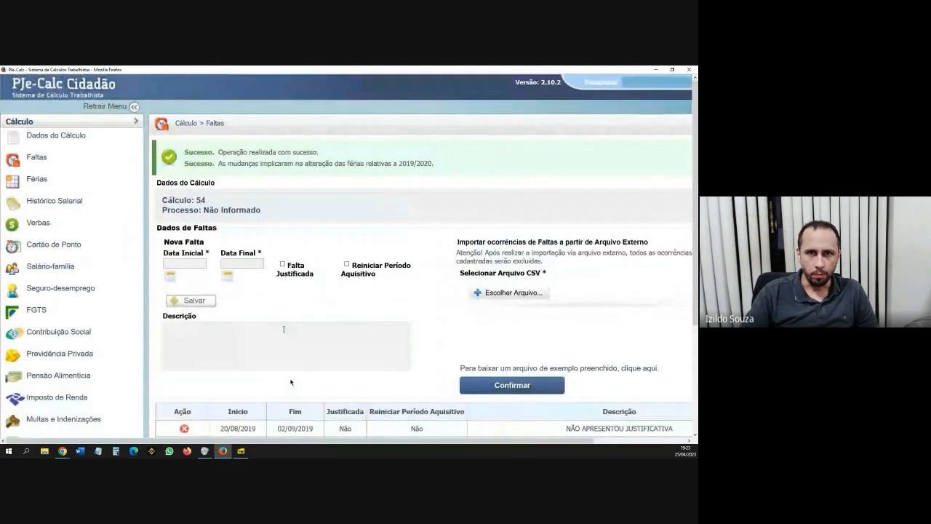
click(44, 183)
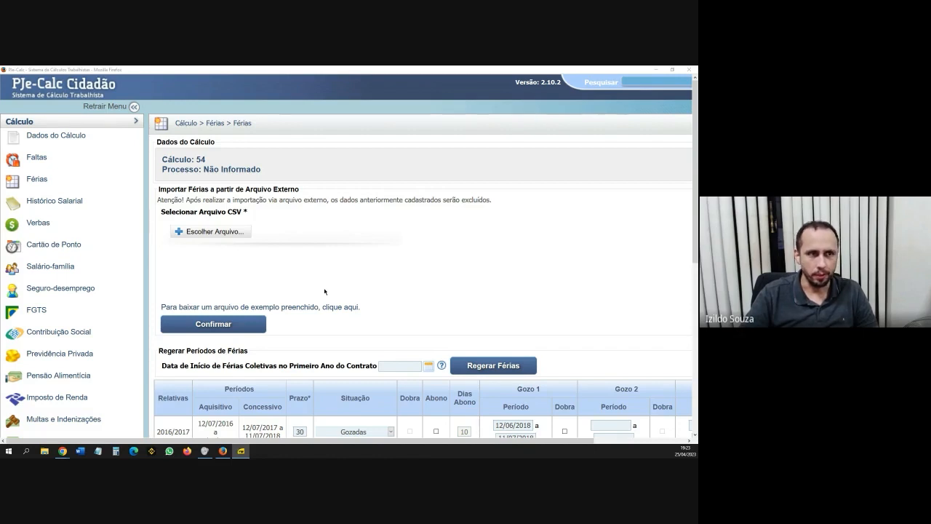
Download the example vacation CSV, open it in Excel, and examine its columns at a readable width.
click(296, 269)
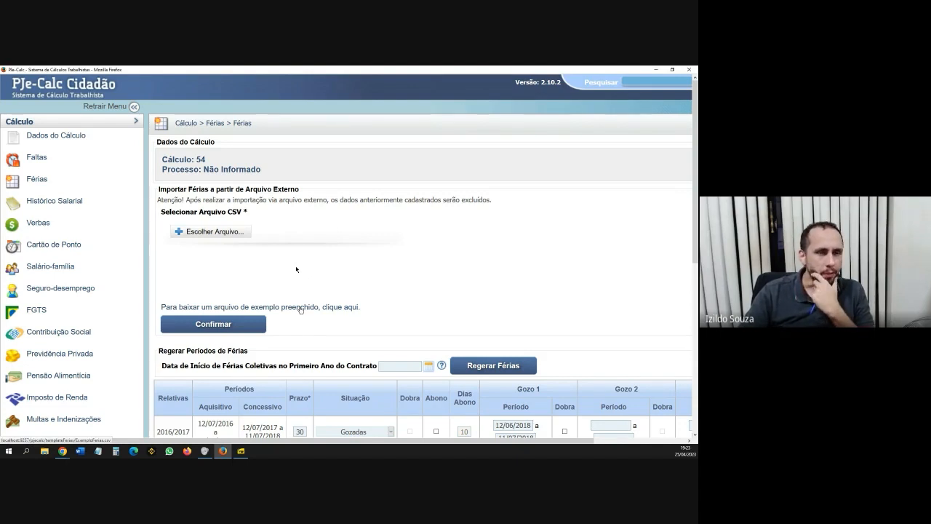
click(301, 309)
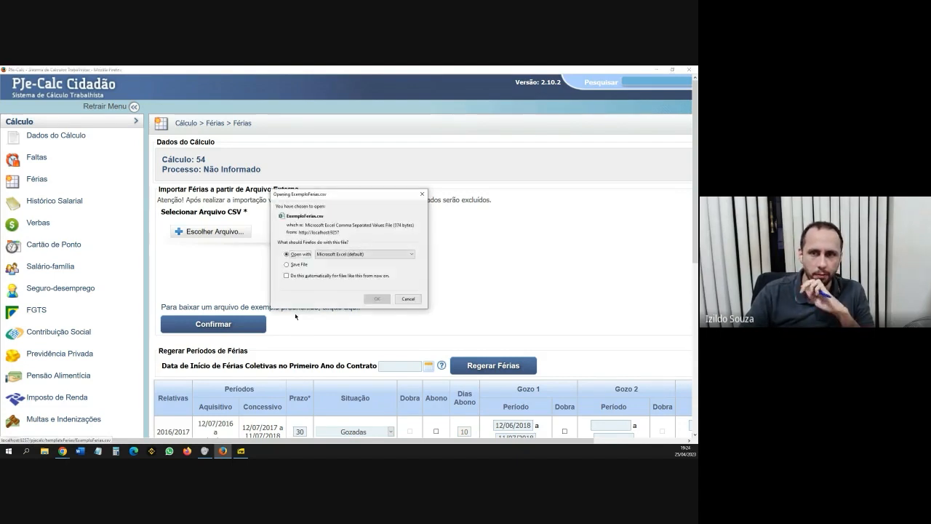
click(380, 301)
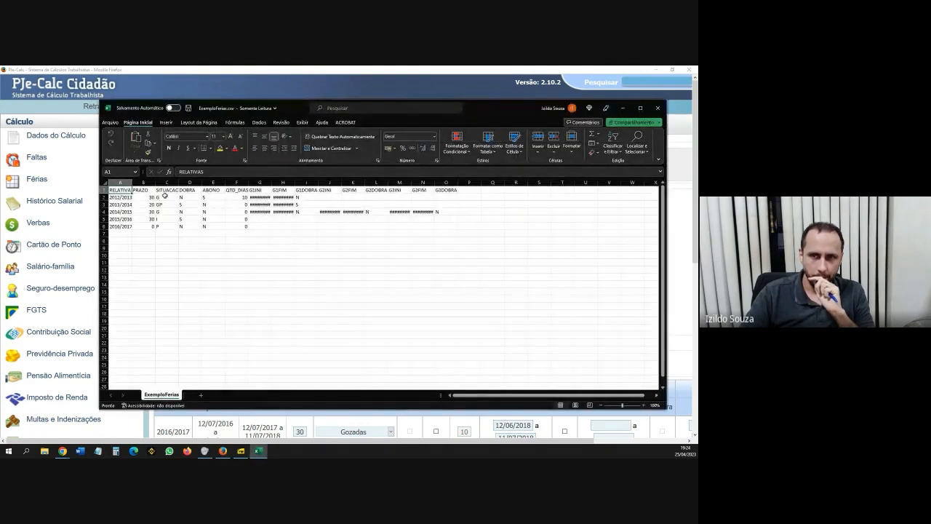
drag(132, 183, 191, 186)
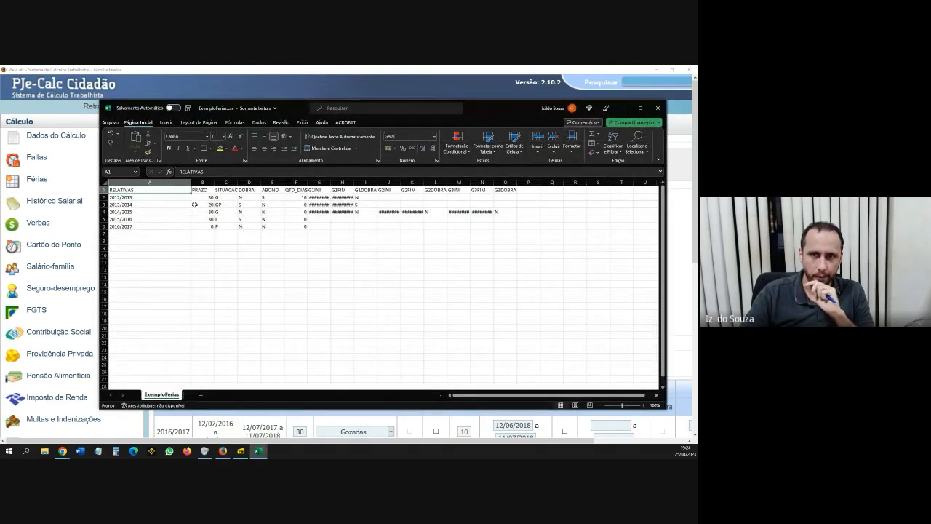
drag(214, 182, 268, 183)
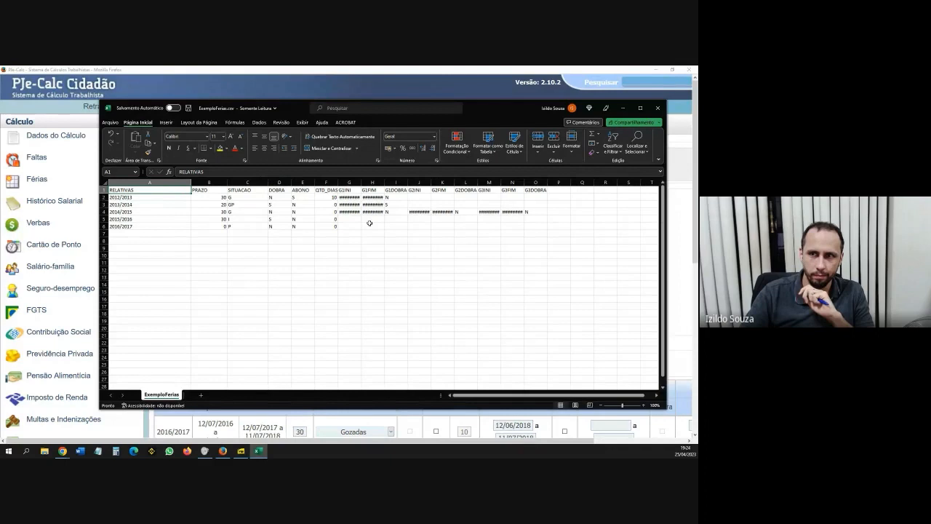
click(657, 108)
click(363, 268)
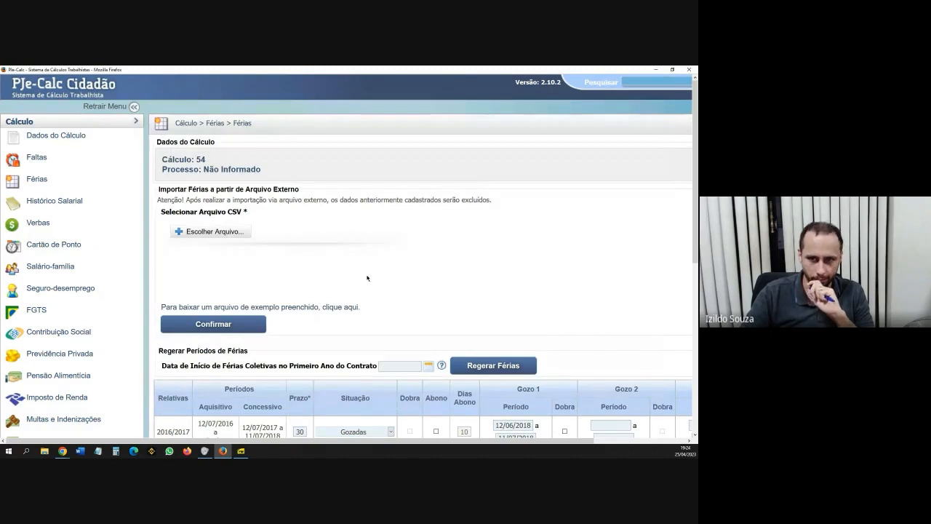
Review the generated vacation periods table across all its columns, from Relativas through Gozo 3.
scroll(373, 283, down, 5)
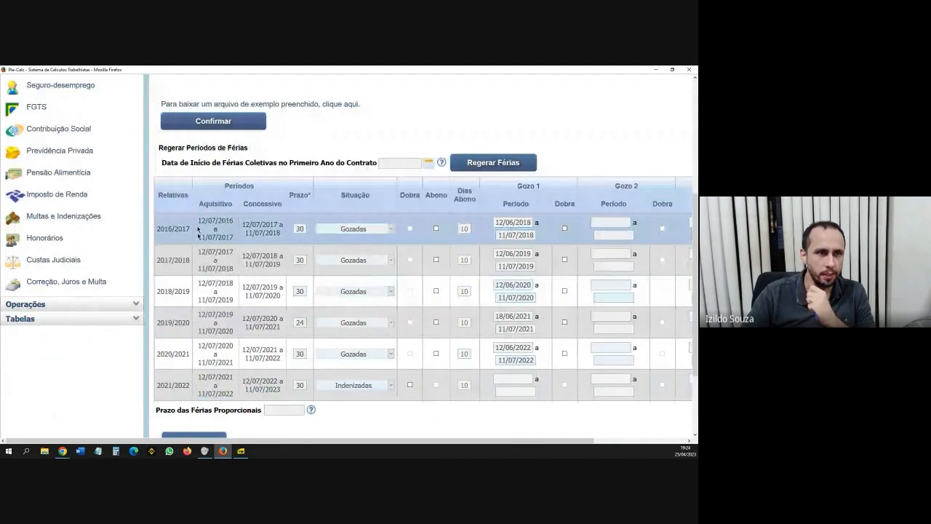
drag(315, 441, 407, 445)
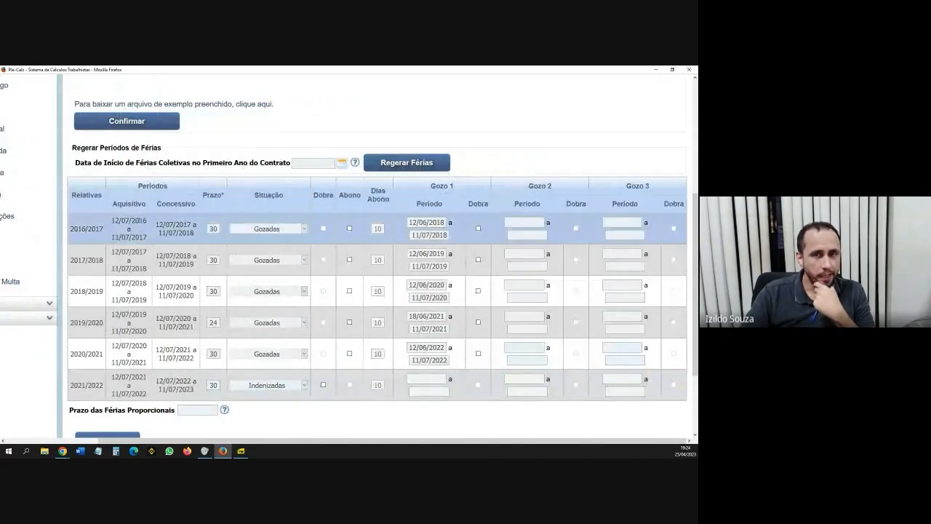
drag(70, 194, 645, 196)
click(520, 182)
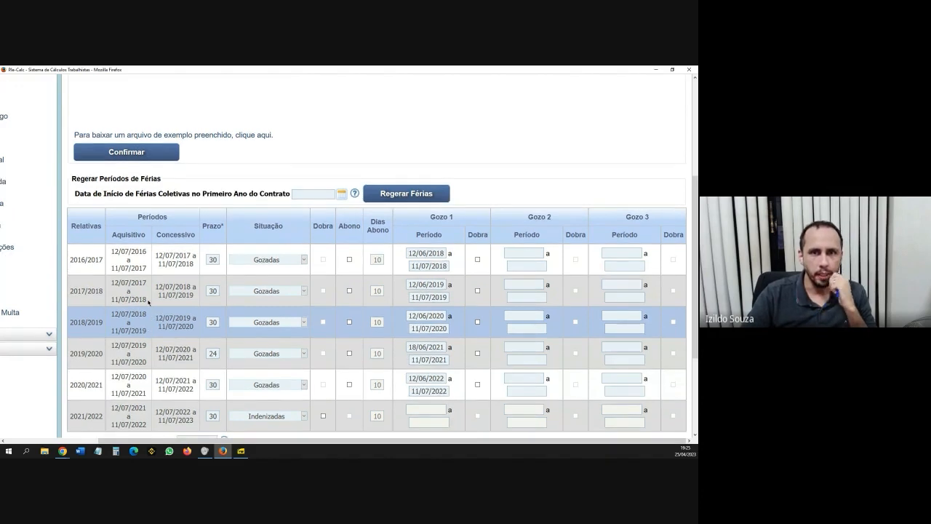
Examine the Relativas, Aquisitivo, Concessivo and Prazo values in the vacation table, comparing both periods of the 2016/2017 row.
scroll(145, 298, up, 2)
drag(70, 295, 114, 298)
click(128, 297)
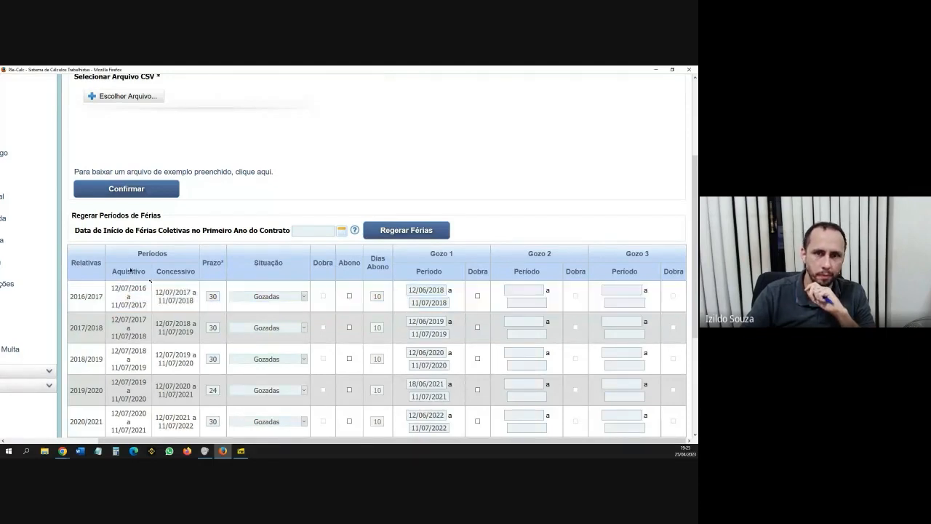
drag(111, 288, 142, 298)
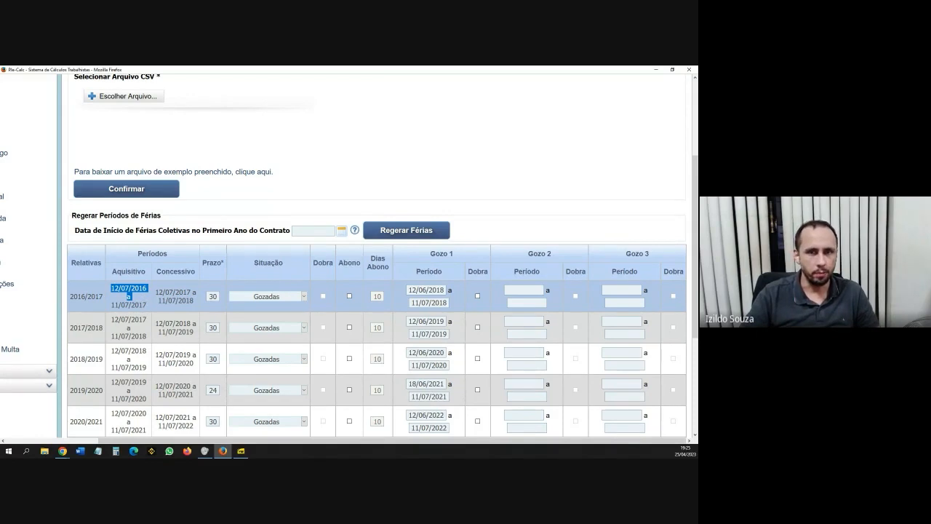
click(143, 304)
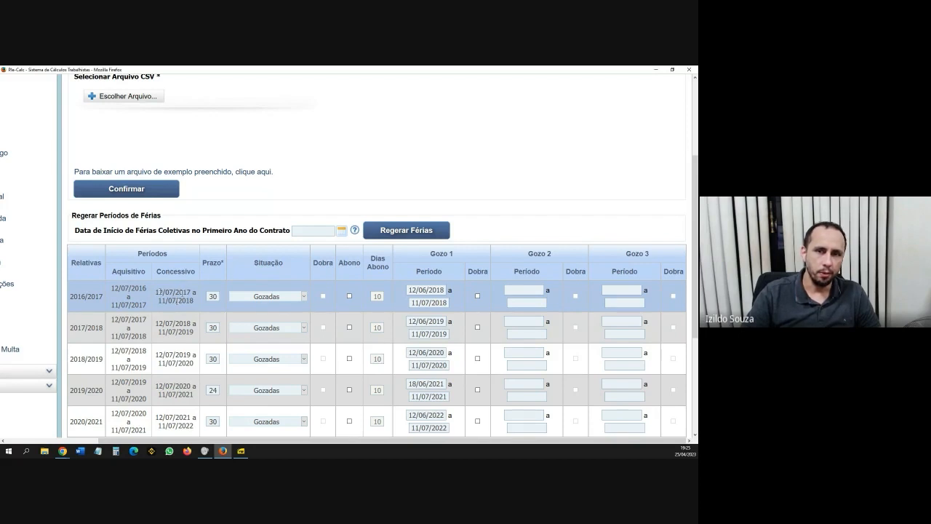
drag(156, 291, 195, 303)
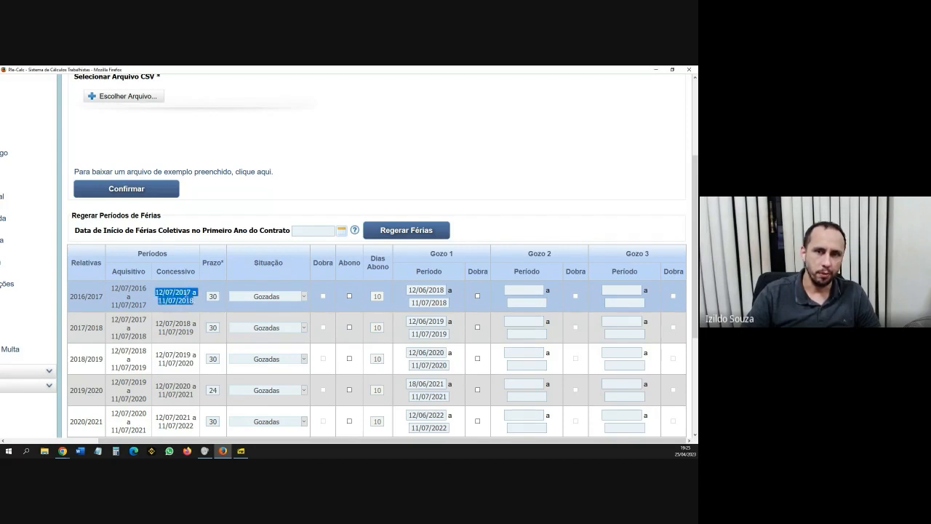
click(188, 285)
drag(112, 286, 149, 306)
click(145, 299)
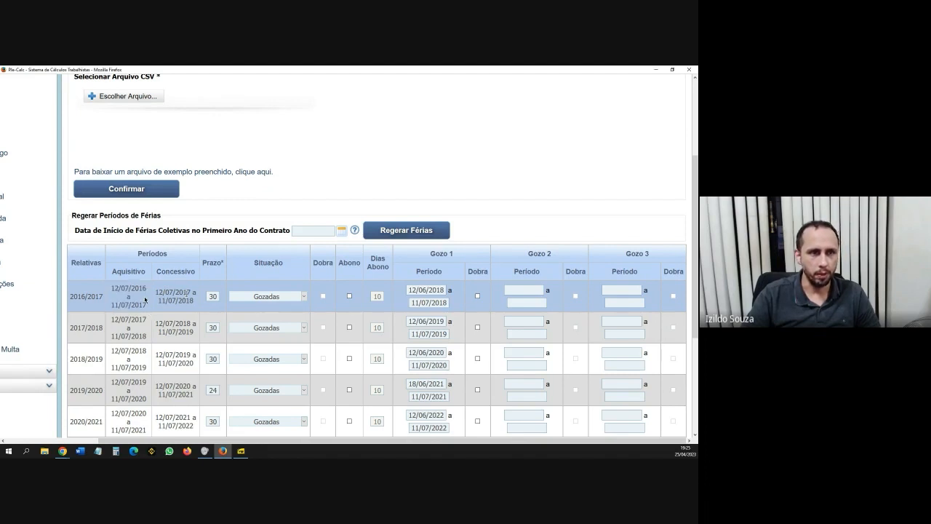
drag(157, 293, 195, 304)
click(184, 290)
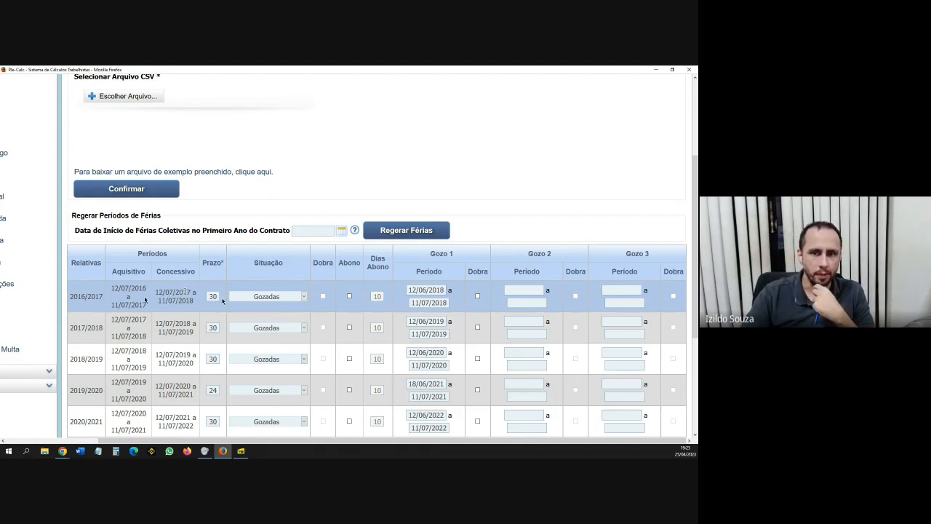
scroll(209, 304, down, 3)
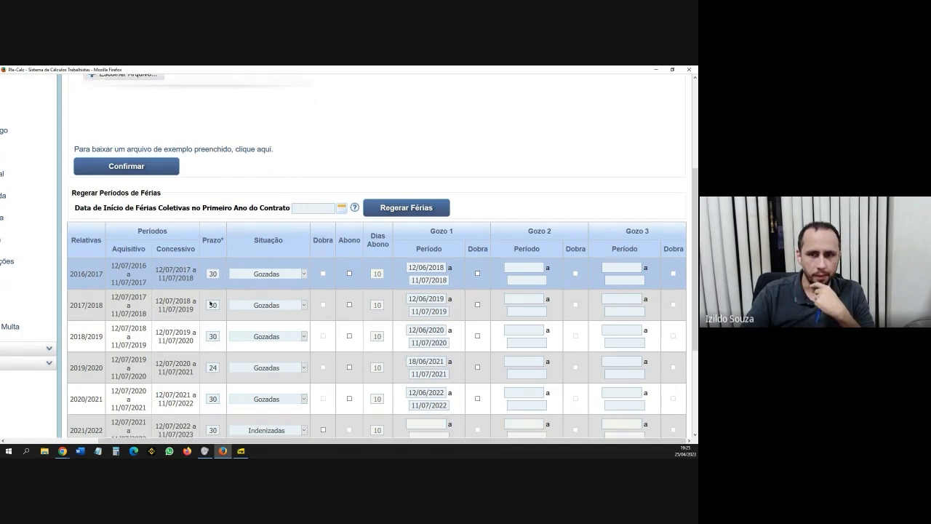
scroll(216, 296, up, 3)
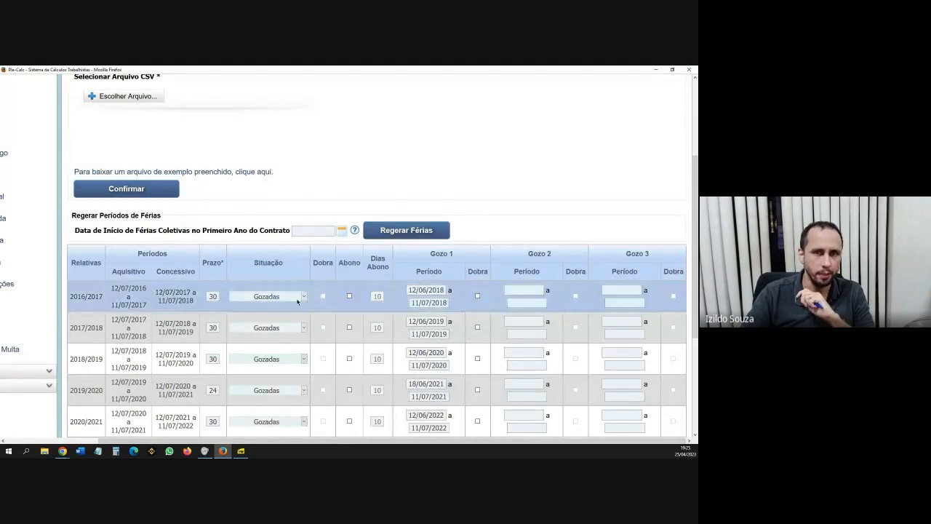
Set the 2016/2017 vacation status to Gozadas Parcialmente and try switching its Dobra option off and on.
scroll(297, 301, down, 2)
click(274, 229)
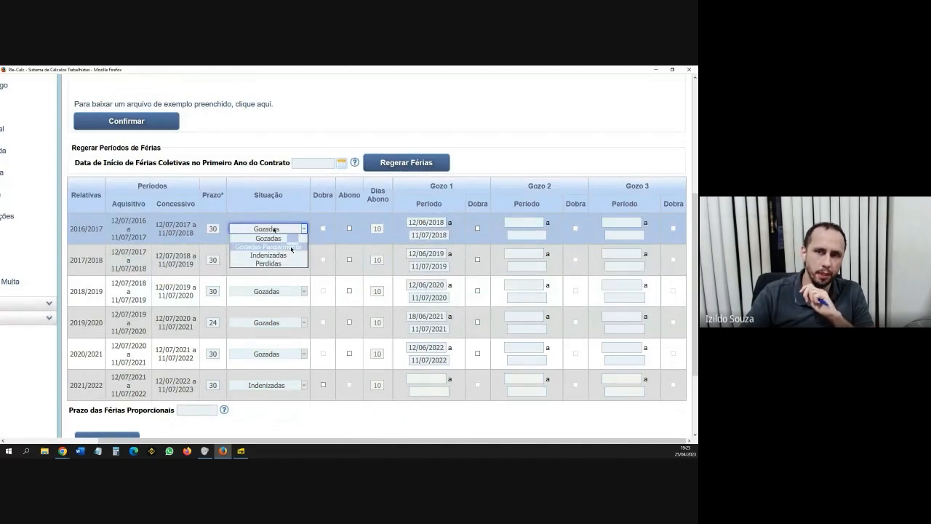
click(291, 247)
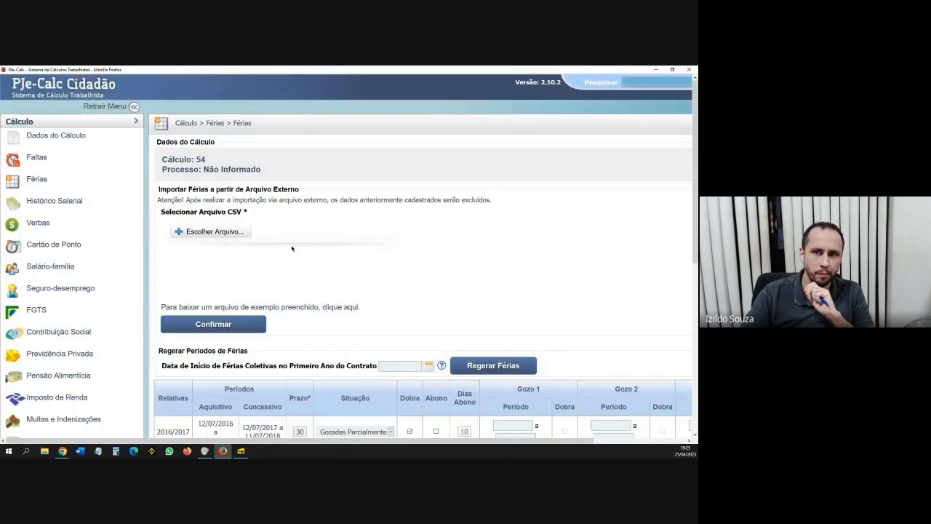
scroll(372, 378, down, 5)
scroll(369, 400, down, 2)
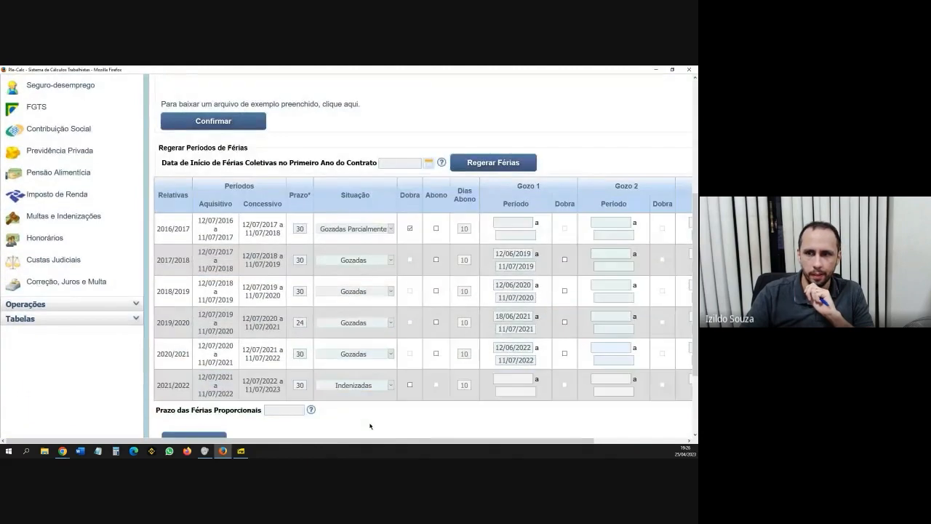
drag(368, 442, 479, 442)
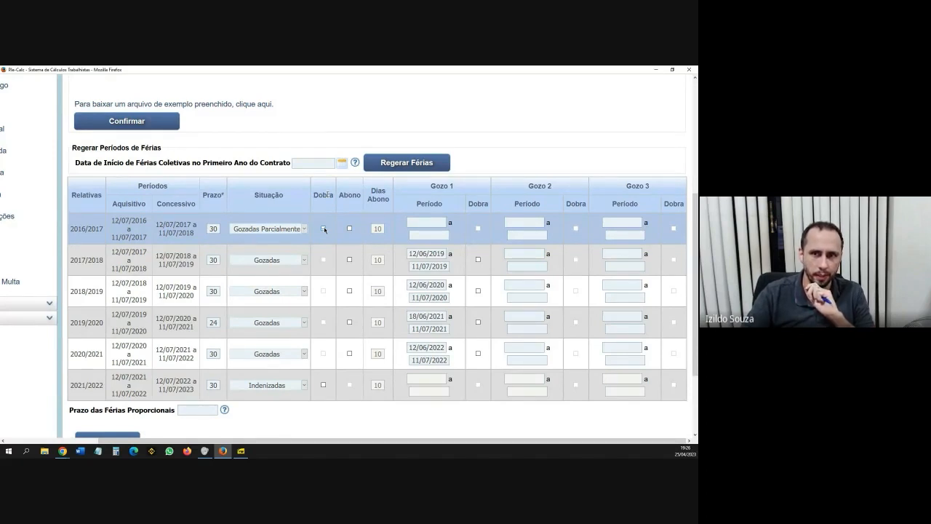
click(325, 229)
click(324, 228)
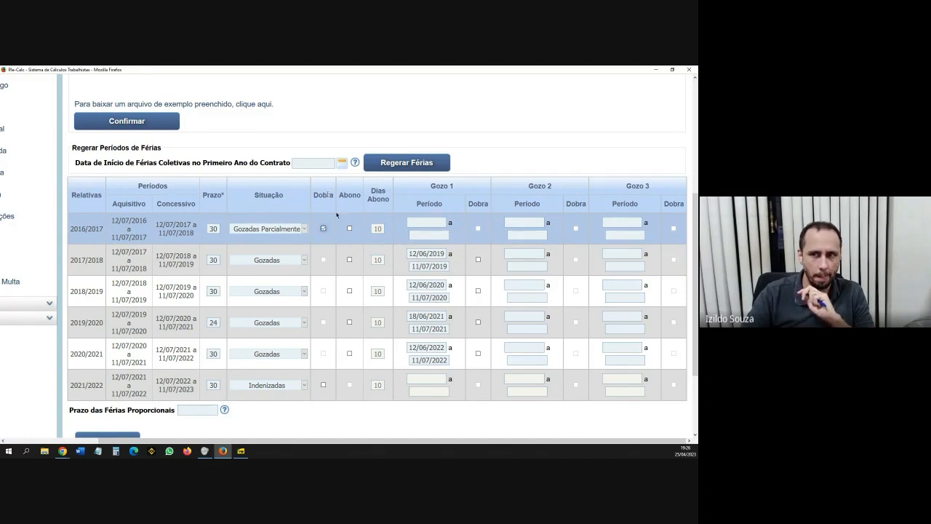
Try the Indenizadas status for the 2016/2017 vacations, toggling the row's Dobra option off and on.
click(283, 229)
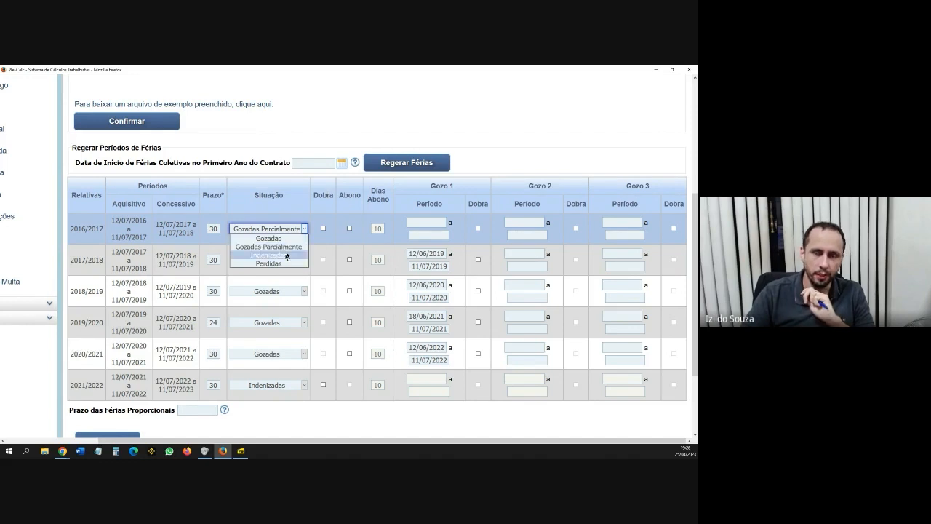
click(285, 255)
scroll(359, 392, down, 3)
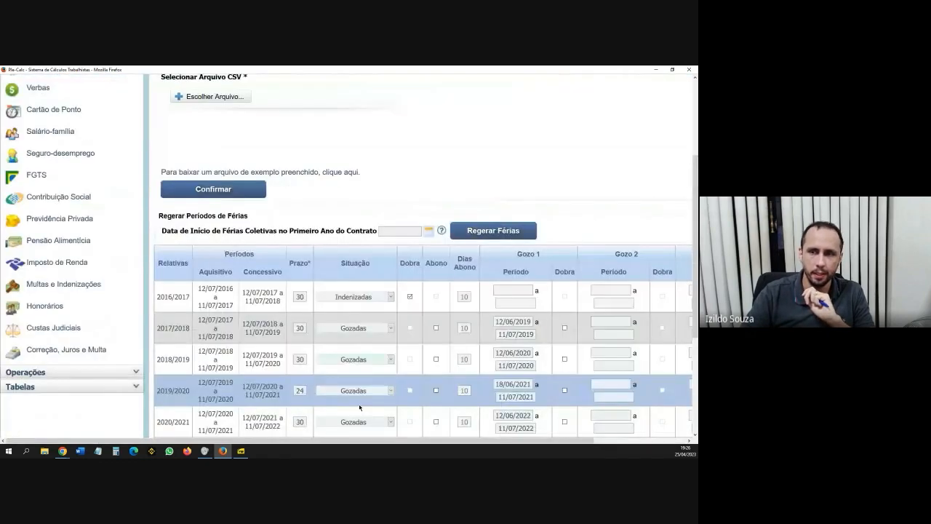
drag(371, 440, 450, 444)
scroll(386, 417, down, 2)
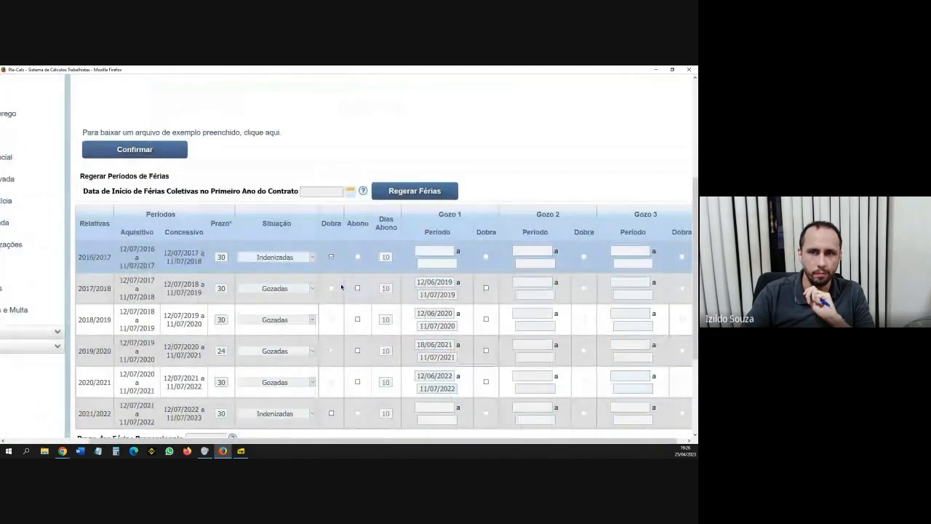
drag(385, 441, 403, 441)
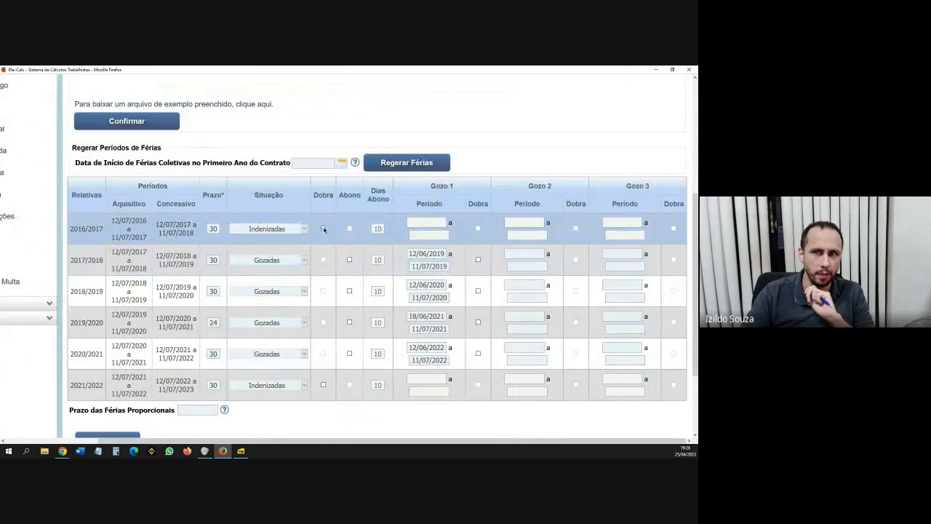
click(323, 229)
drag(313, 195, 329, 196)
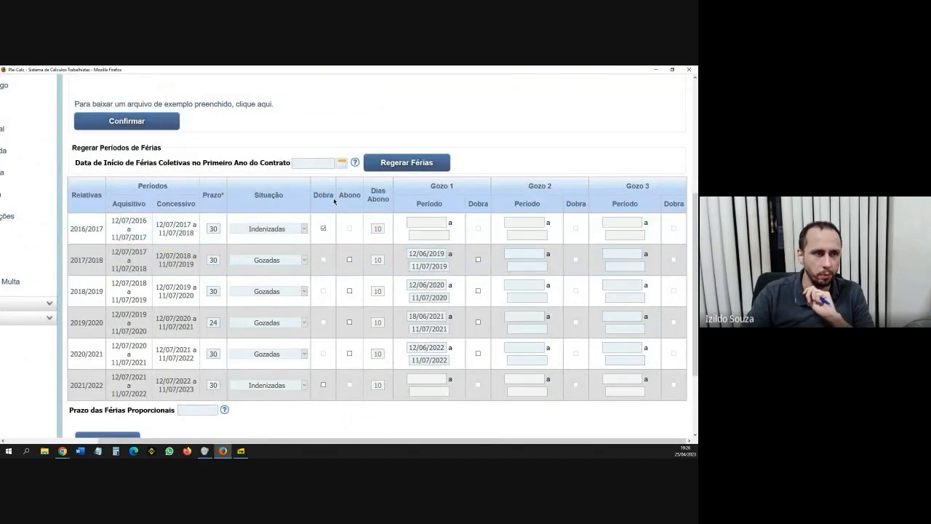
click(323, 228)
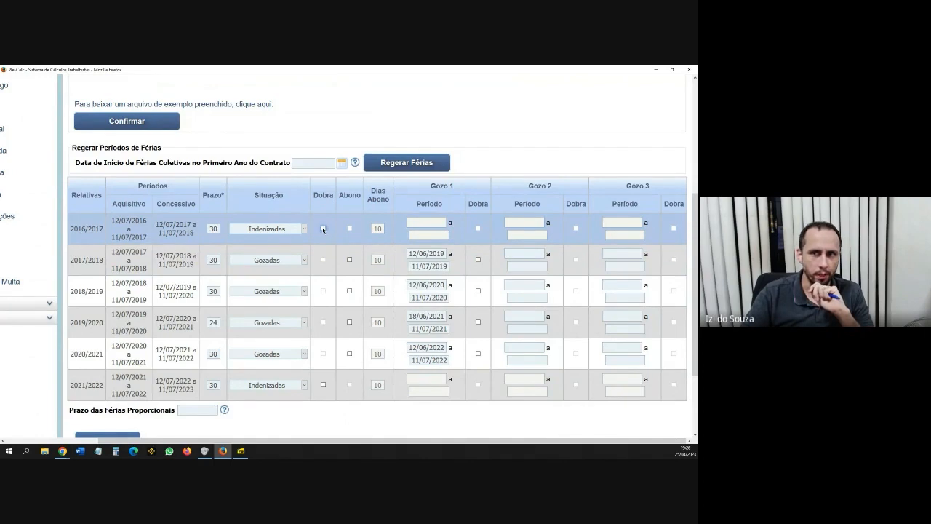
click(324, 229)
Try the Perdidas status for the 2016/2017 vacations and check the row's Prazo and other fields.
click(276, 228)
click(282, 254)
scroll(371, 339, down, 5)
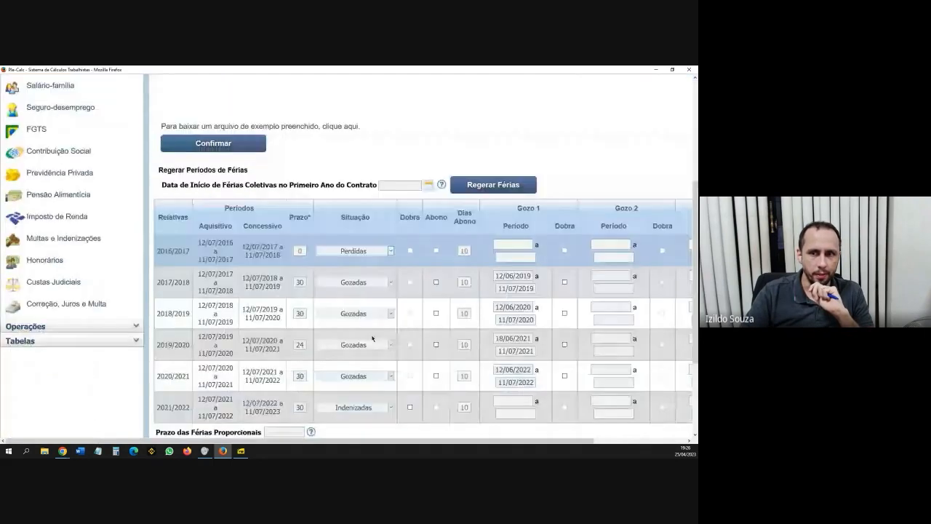
drag(405, 440, 501, 440)
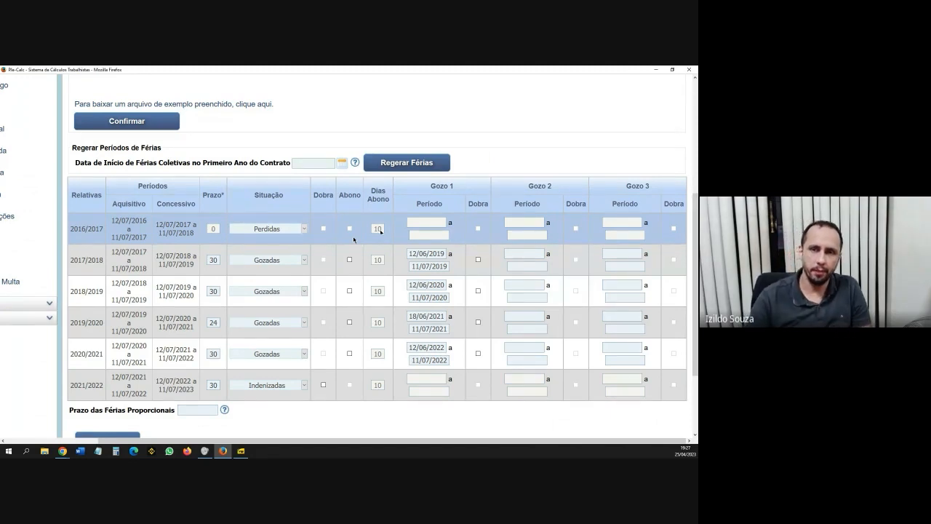
click(211, 229)
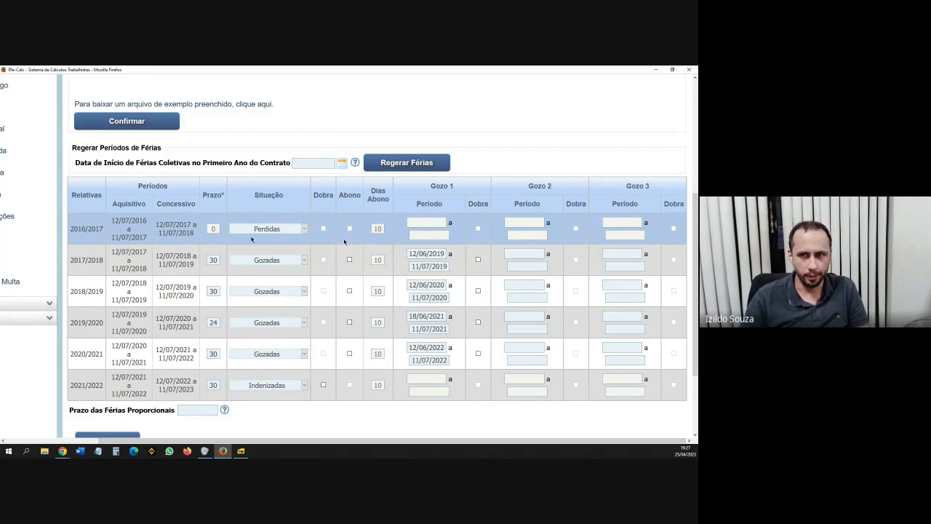
Set the 2016/2017 vacation status to Indenizadas and review the row's Dobra marking.
click(283, 229)
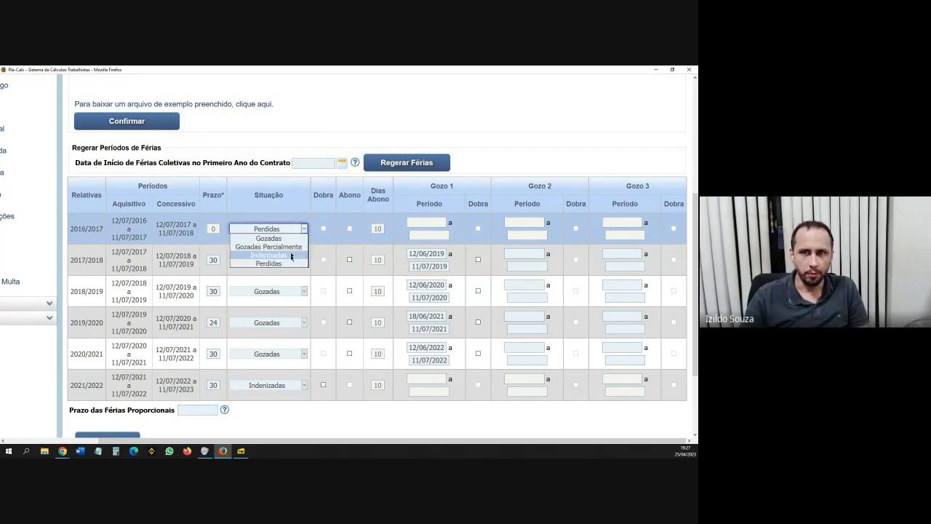
click(291, 258)
scroll(379, 411, down, 5)
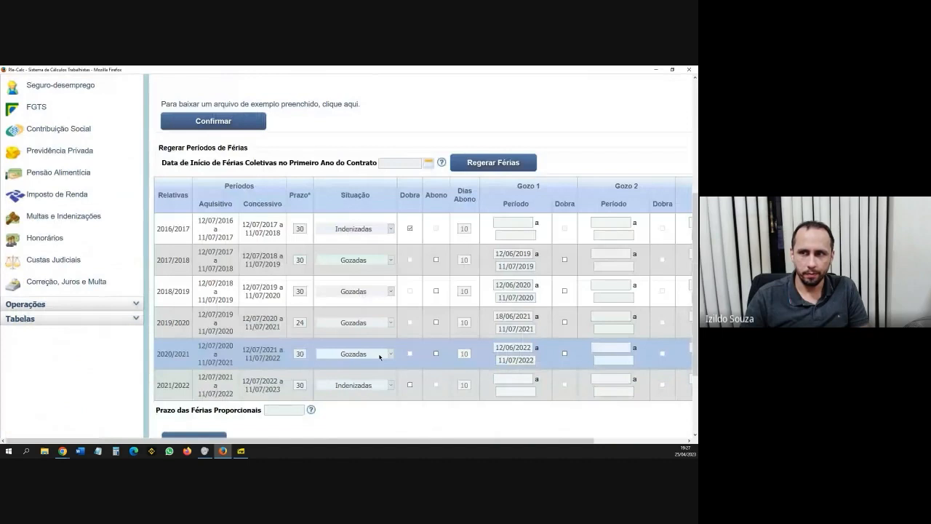
drag(375, 442, 492, 429)
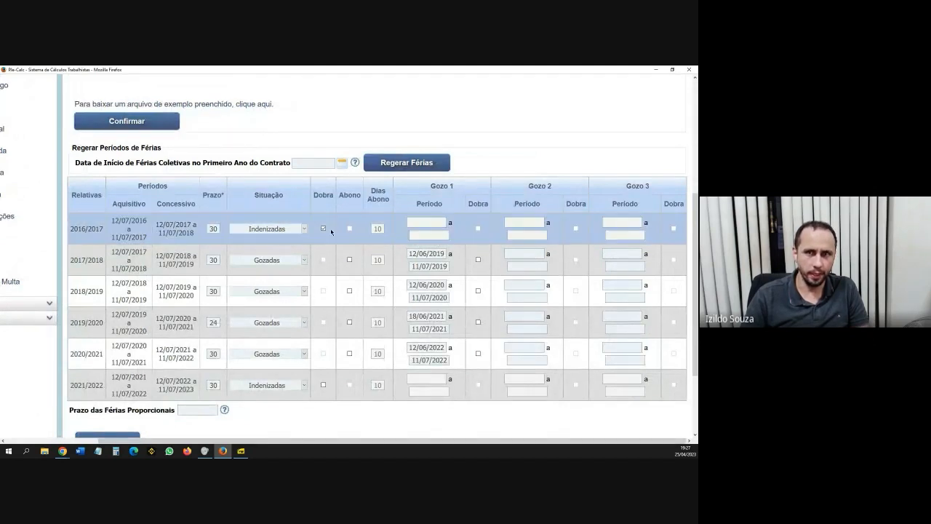
drag(314, 195, 334, 195)
click(333, 195)
double_click(332, 194)
click(331, 195)
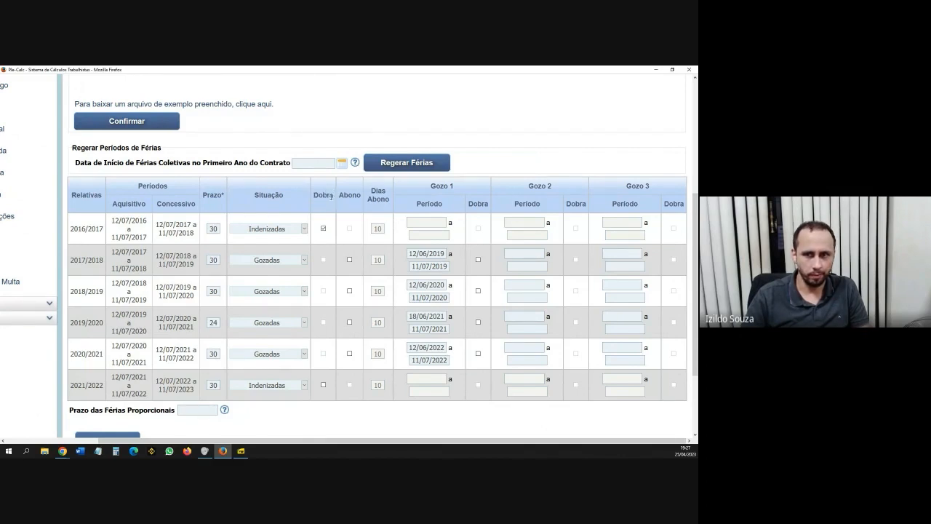
Review the 2016/2017 vacation status options and try toggling the row's Dobra option off and back on.
click(291, 230)
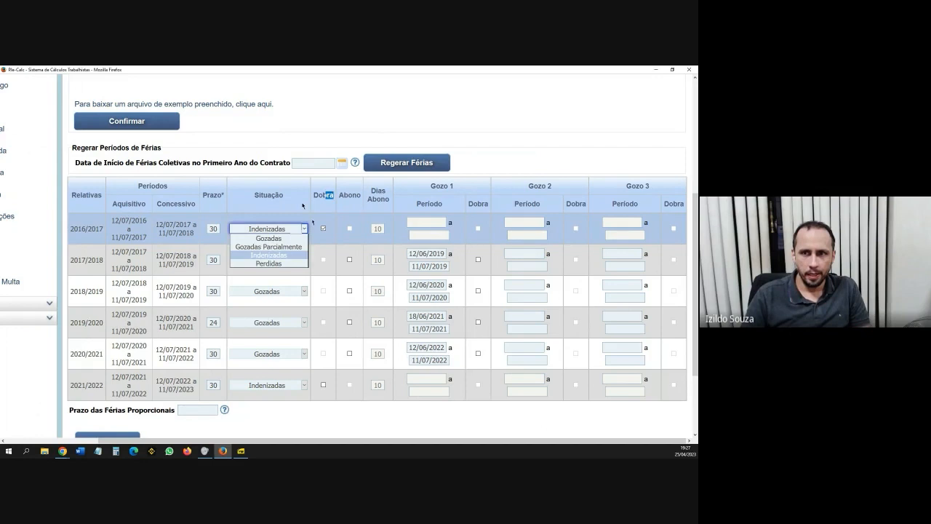
click(302, 204)
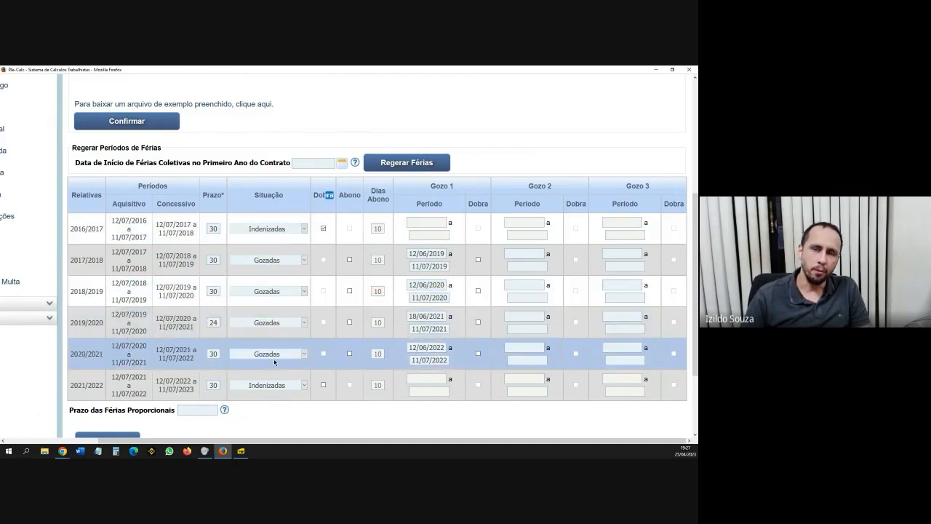
click(323, 229)
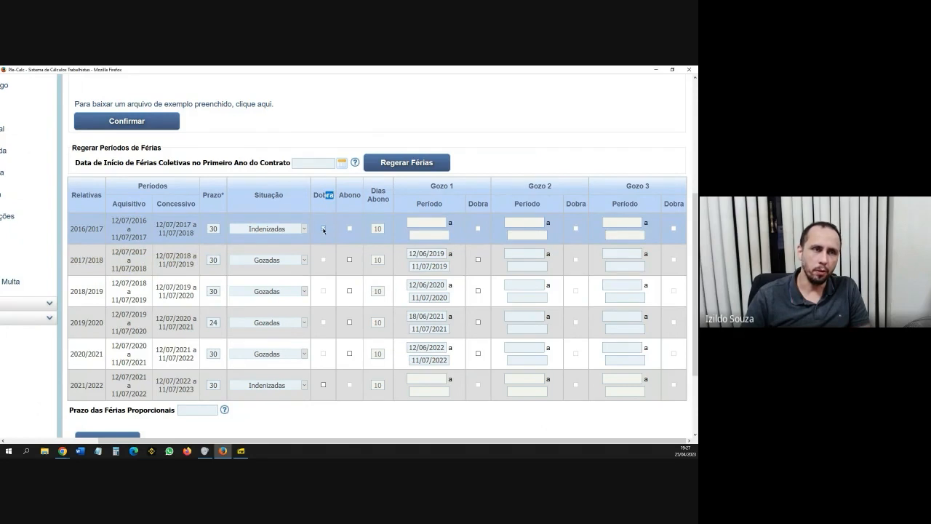
click(323, 228)
drag(325, 195, 334, 195)
click(274, 387)
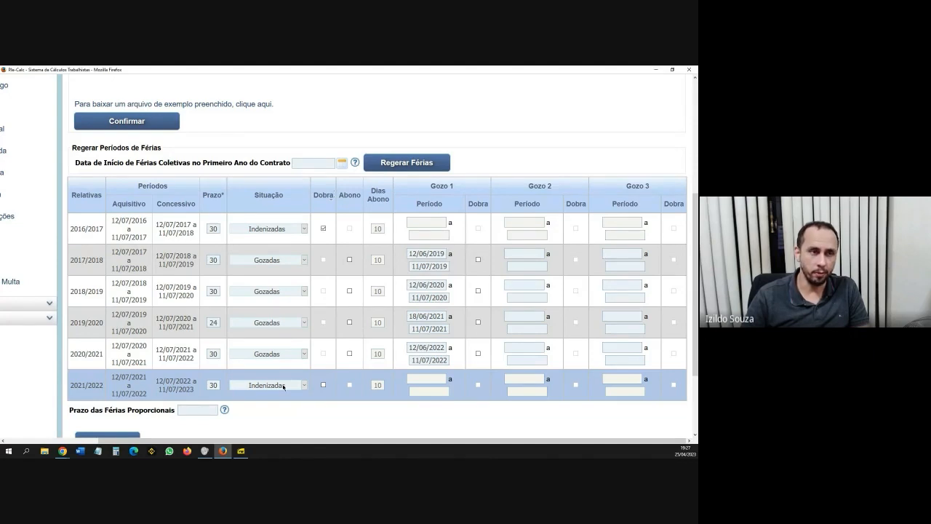
Try the Gozadas Parcialmente status for the 2016/2017 vacations.
click(283, 231)
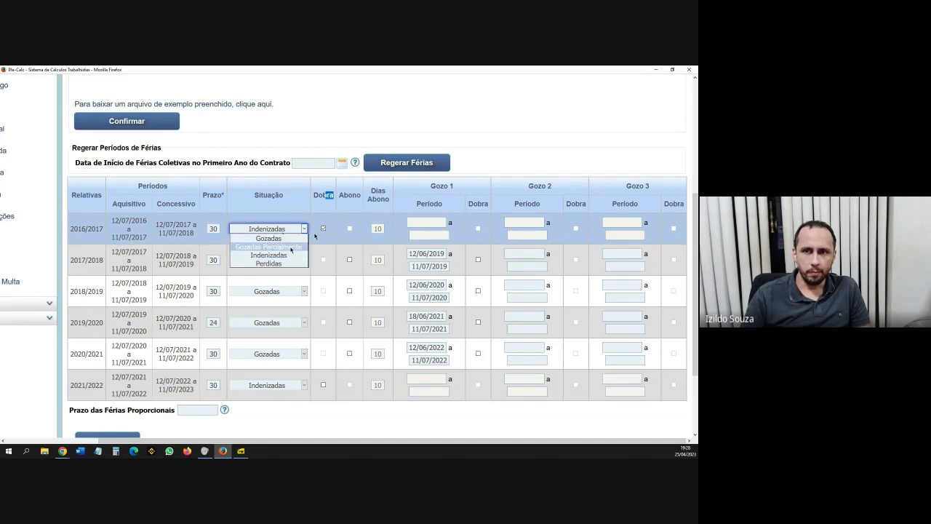
click(291, 247)
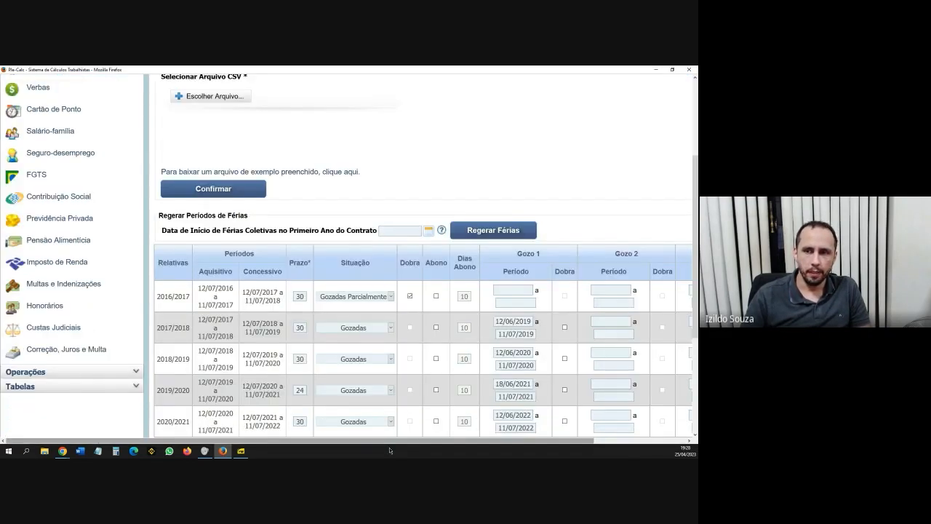
drag(390, 442, 483, 442)
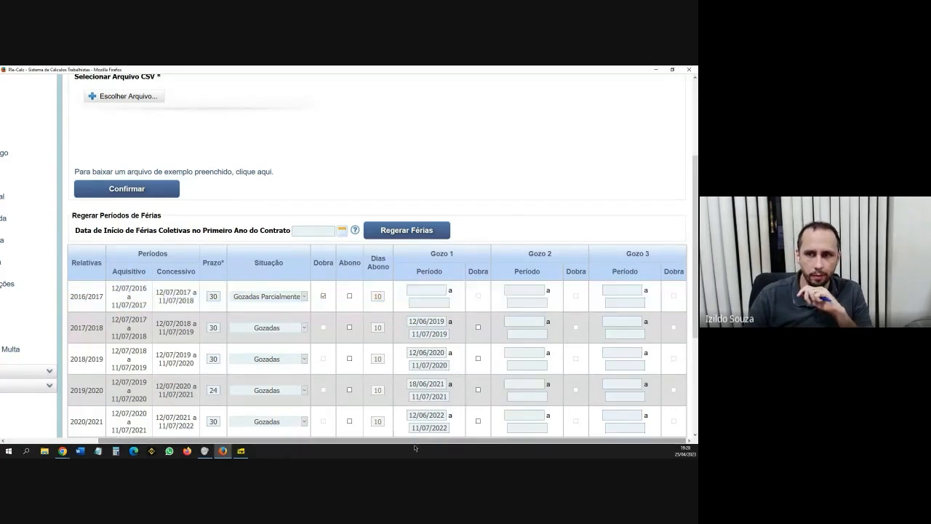
Enter 01/08/2017 to 15/08/2017 as the Gozo 1 period of the partially taken 2016/2017 vacations.
click(429, 290)
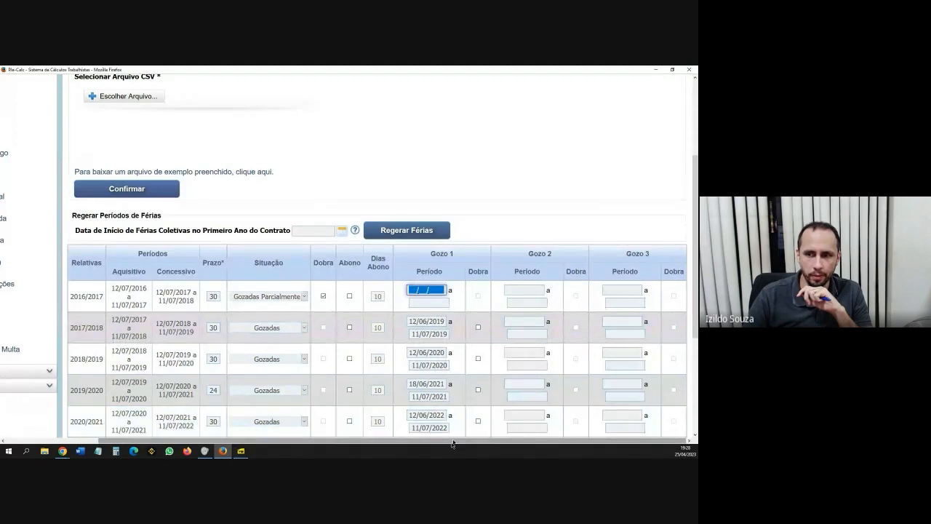
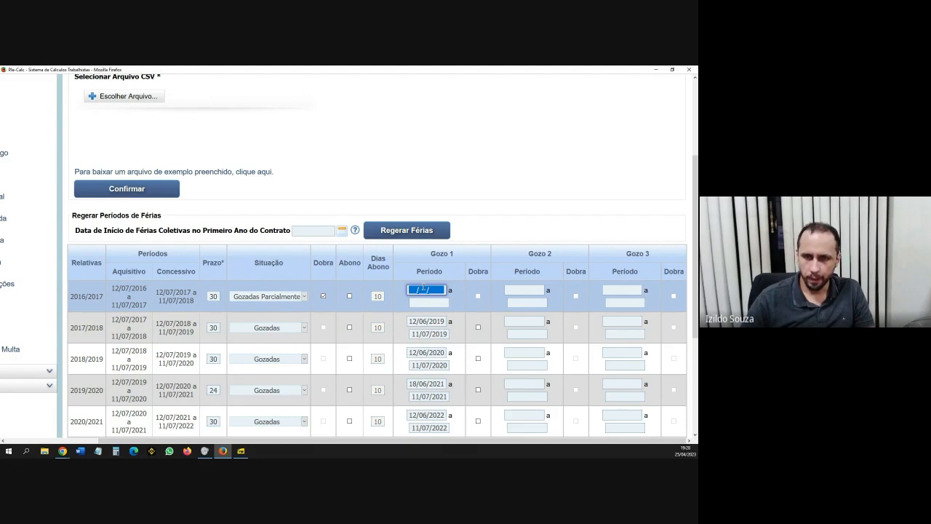
text(01/08/2017)
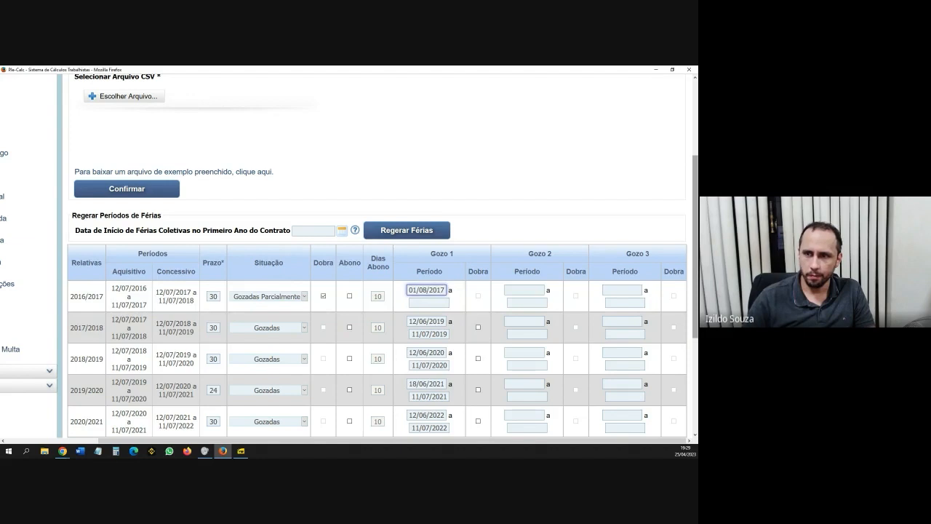
key(Tab)
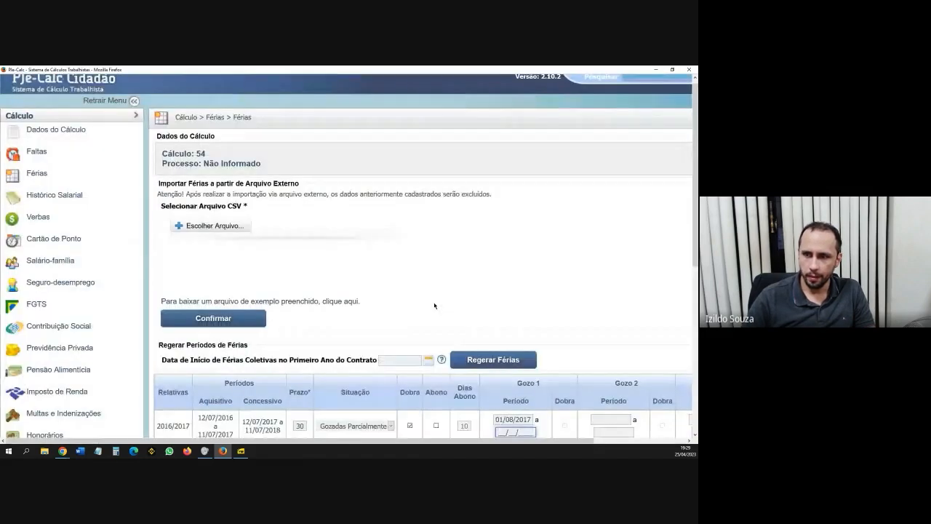
scroll(539, 353, down, 4)
text(15082017)
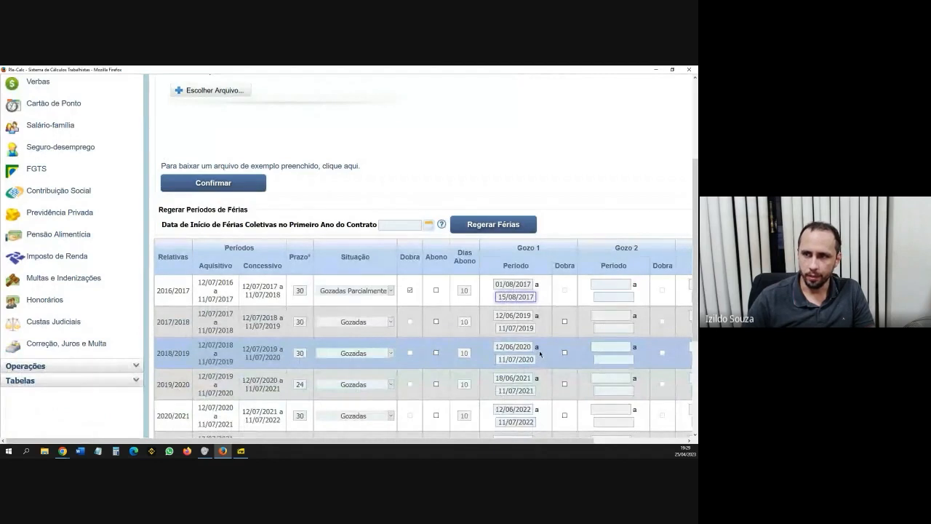
click(521, 179)
scroll(509, 366, down, 6)
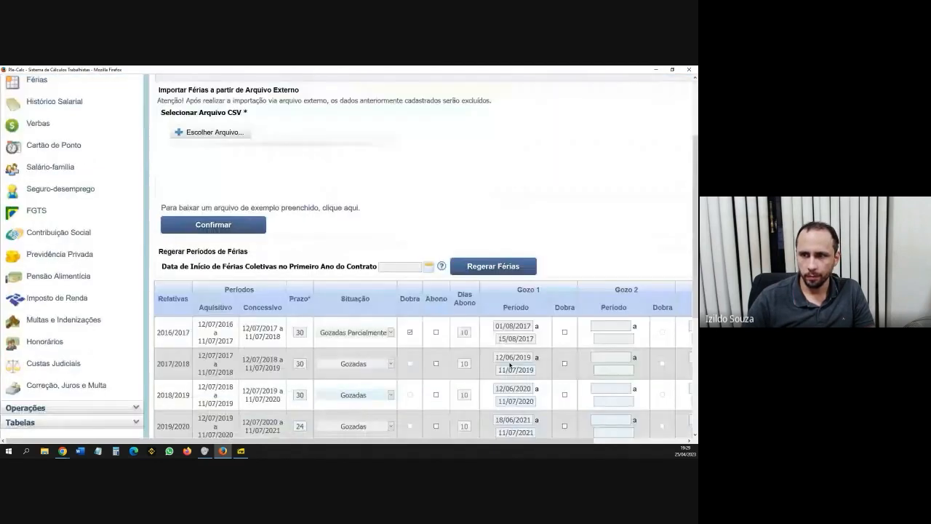
drag(491, 441, 567, 441)
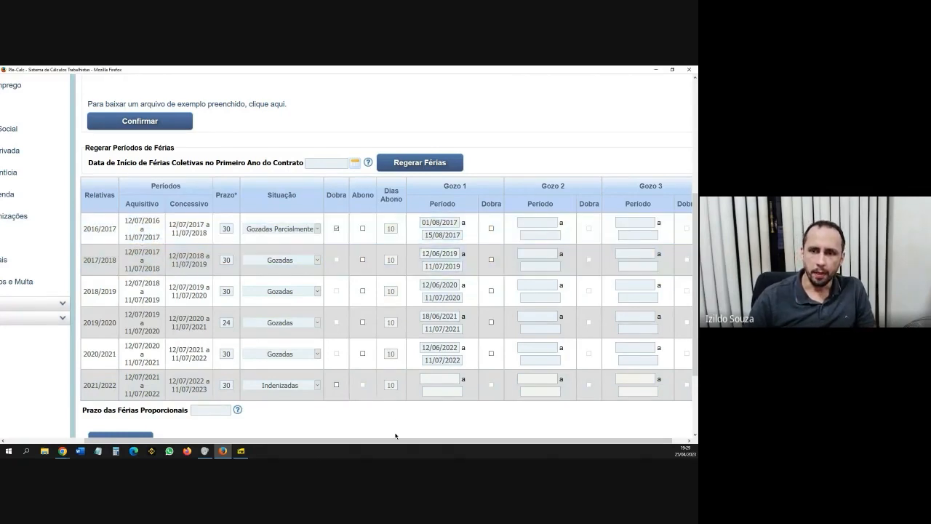
drag(394, 441, 422, 441)
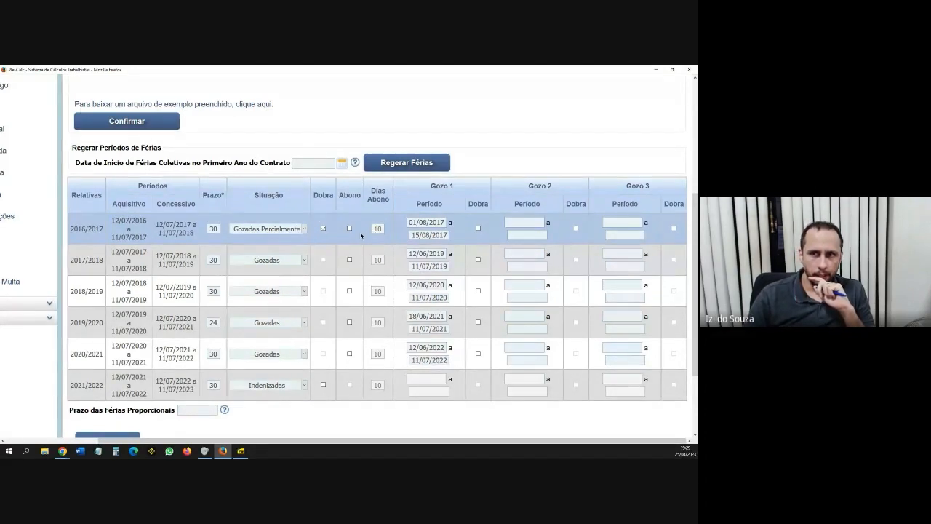
Set the 2016/2017 vacation status to Gozadas.
click(276, 229)
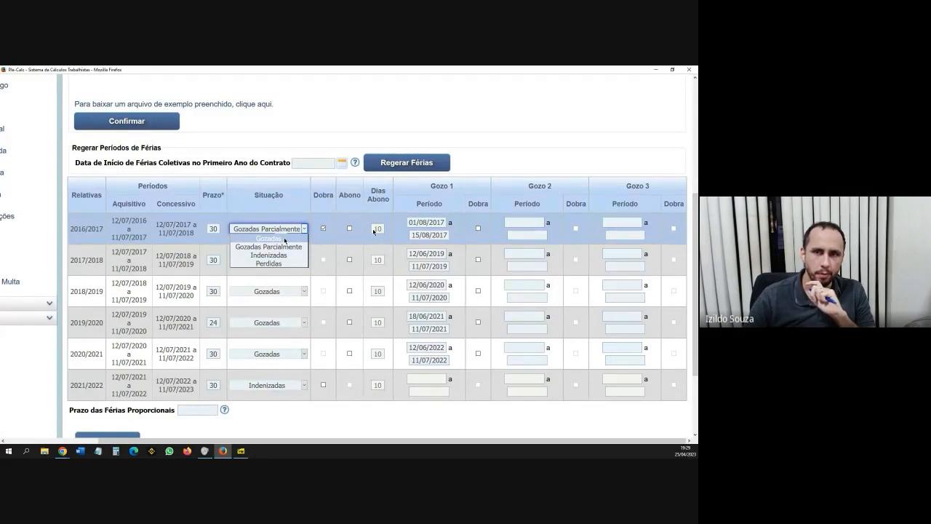
click(284, 241)
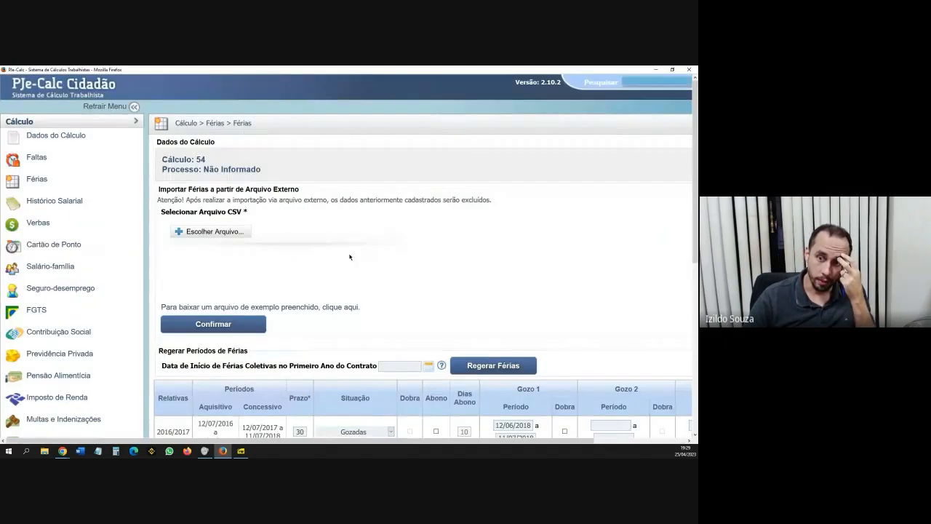
scroll(350, 257, down, 3)
drag(421, 440, 515, 440)
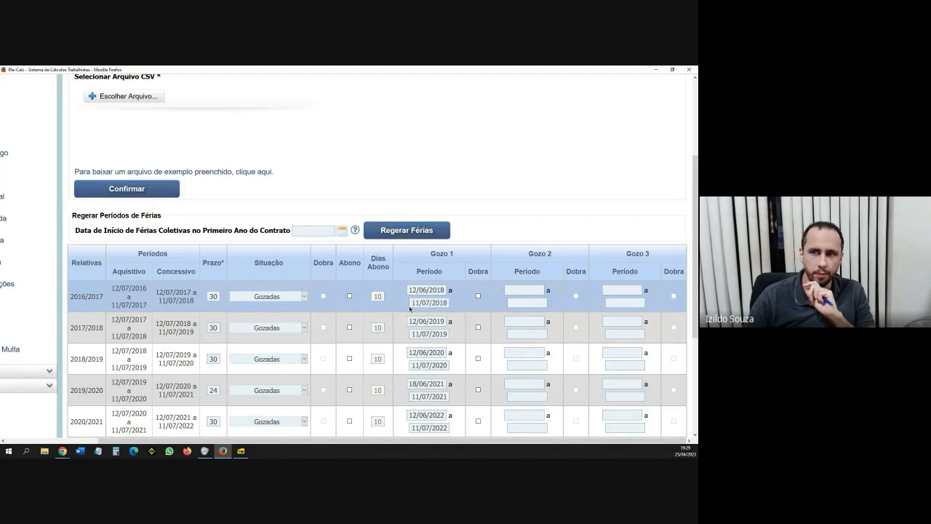
Check the 2016/2017 concession period and set the row's Gozo 1 period to 01/09/2017 through 30/09/2017.
drag(158, 300, 195, 301)
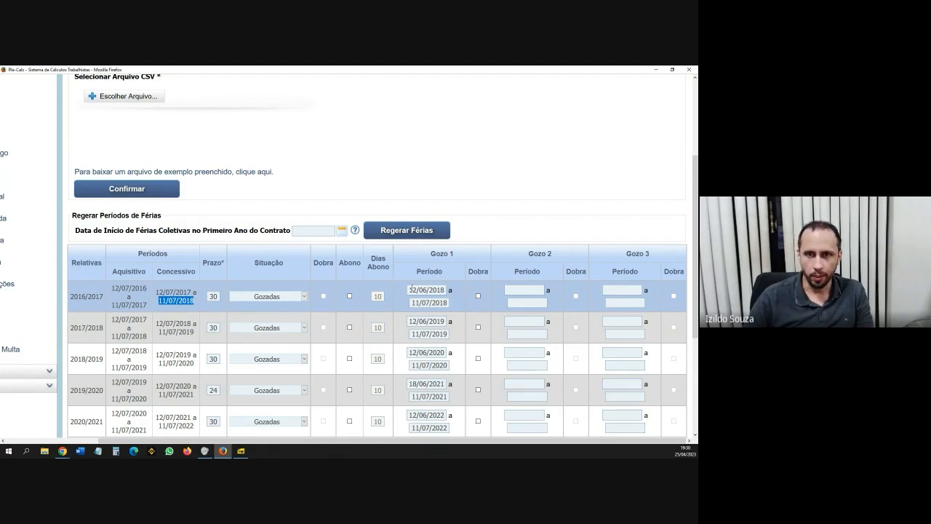
triple_click(412, 289)
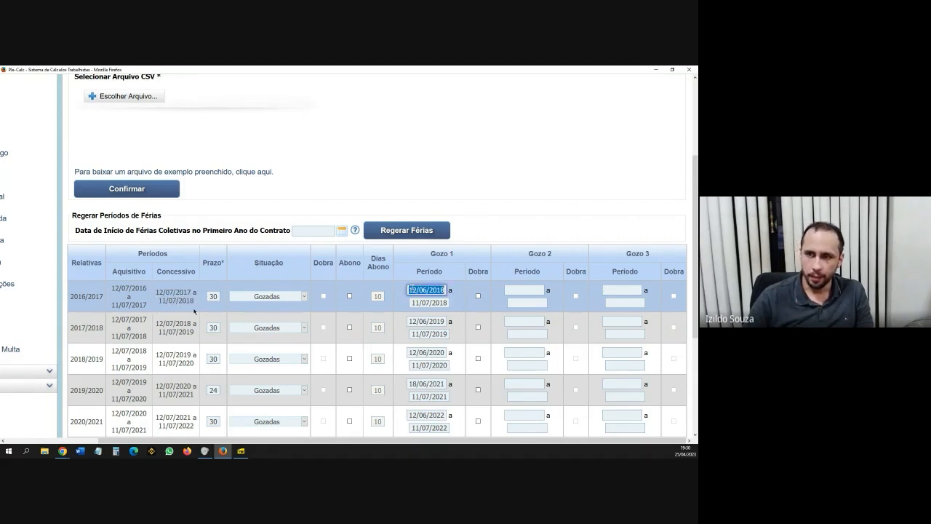
text(12)
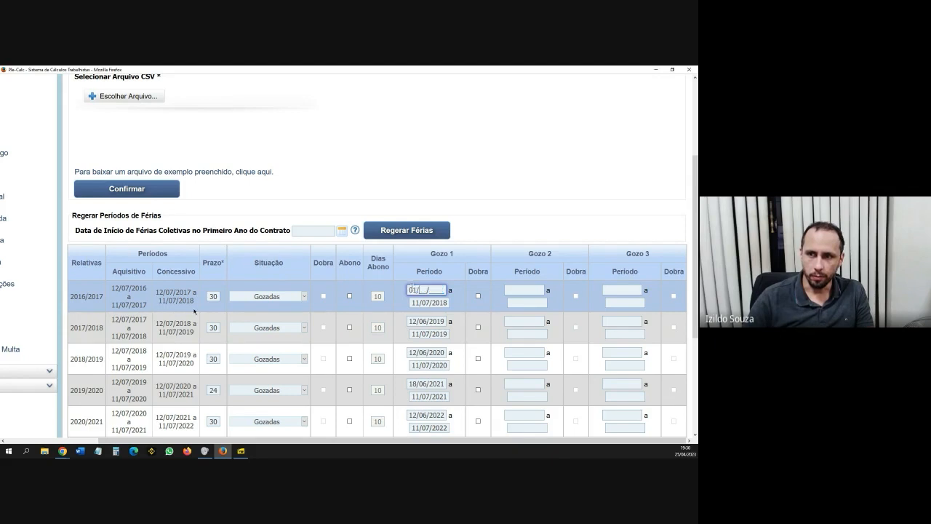
text(010920)
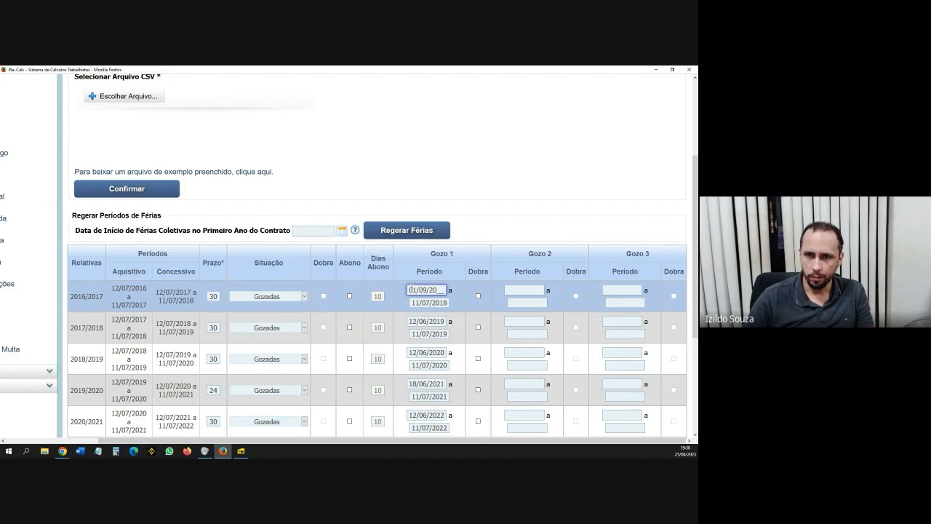
text(17)
key(Tab)
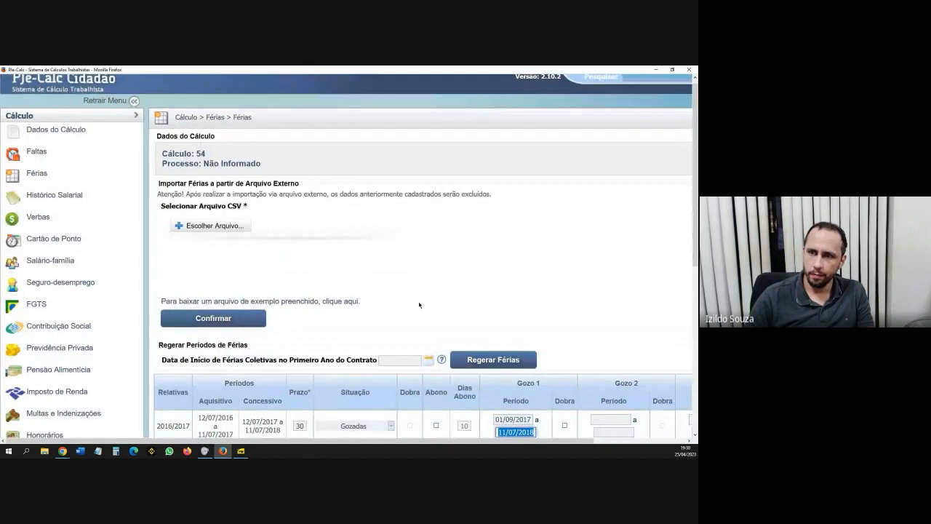
scroll(425, 301, down, 3)
text(30/09/2017)
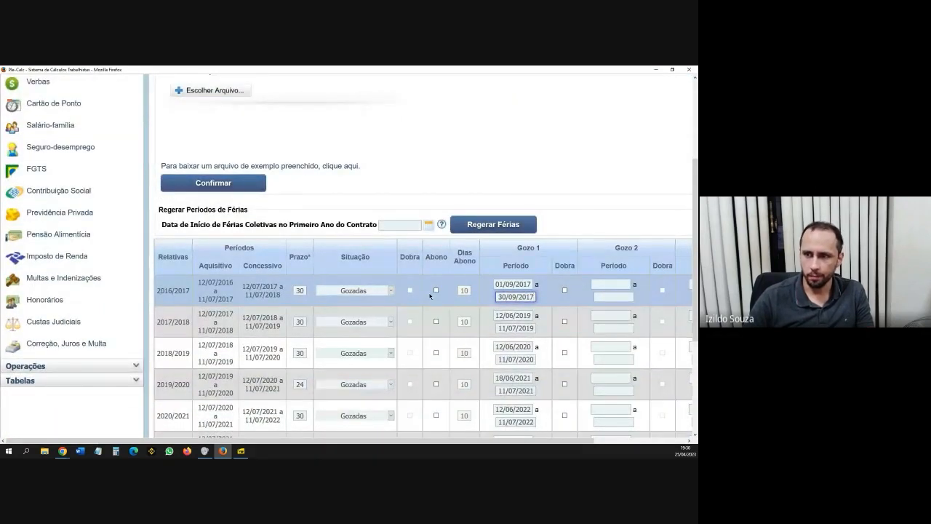
click(514, 188)
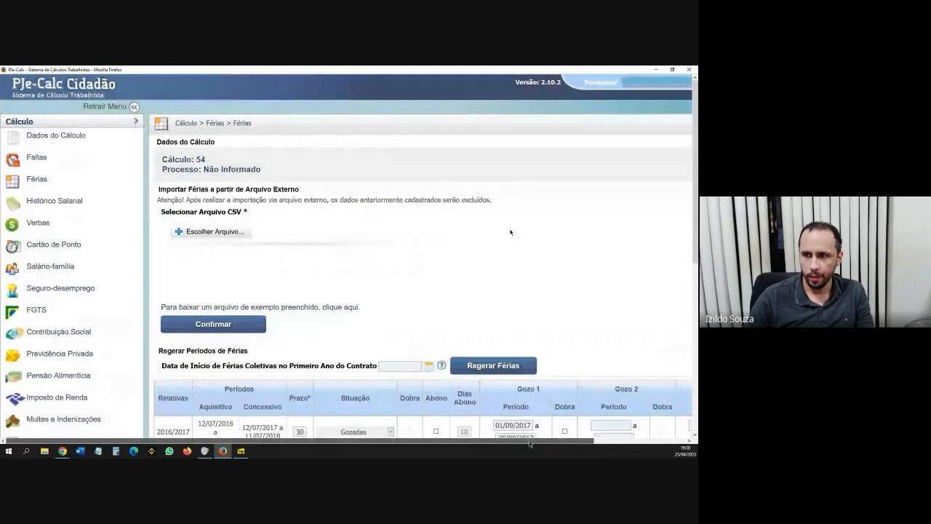
drag(530, 441, 630, 441)
scroll(361, 300, down, 3)
scroll(359, 300, down, 1)
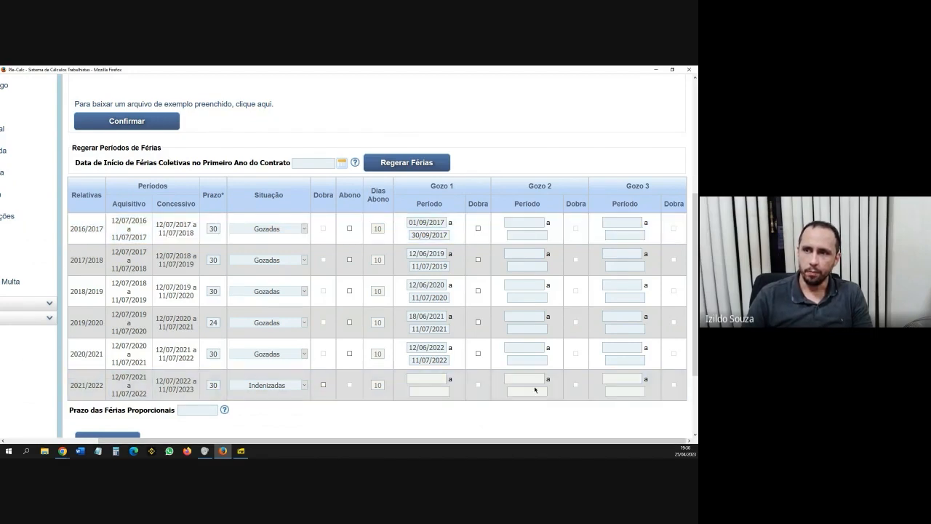
Enable Abono for the 2016/2017 vacations and check the row's Dias Abono field.
drag(423, 187, 646, 187)
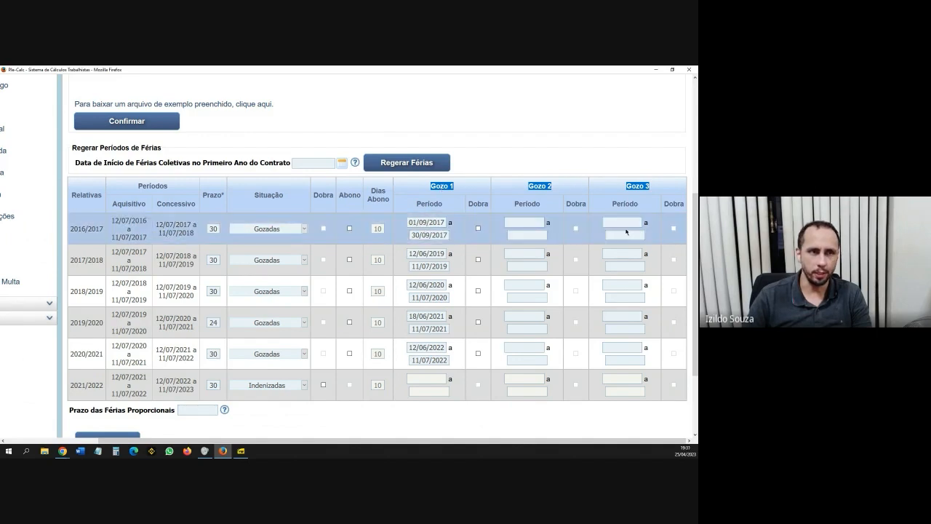
click(442, 186)
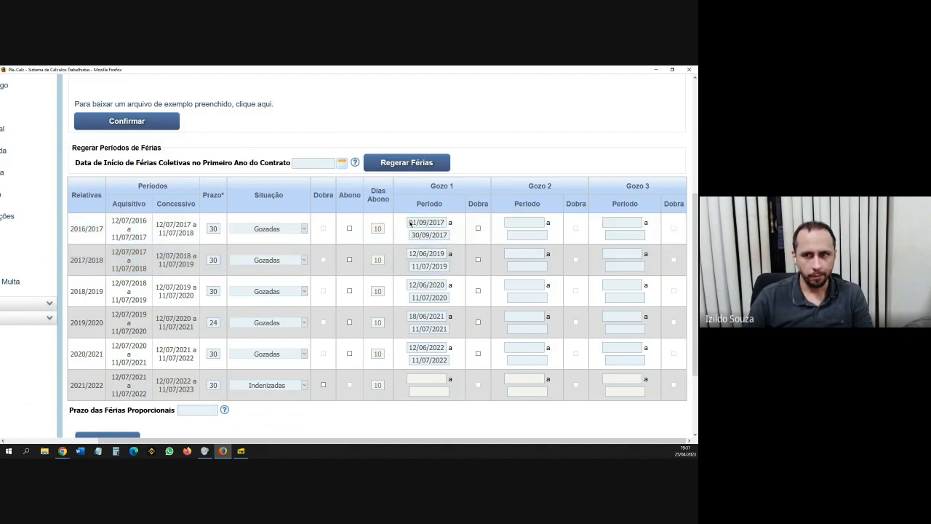
click(350, 229)
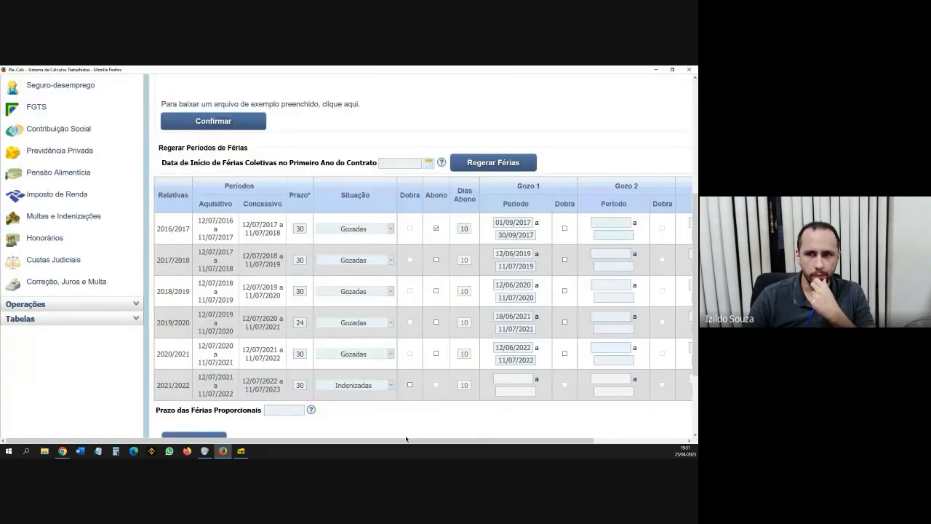
drag(406, 438, 564, 431)
double_click(377, 229)
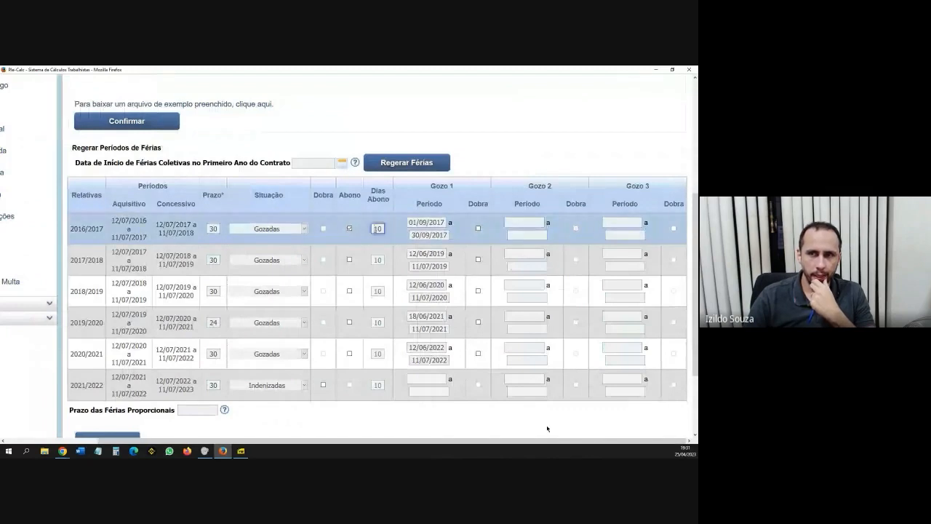
click(390, 234)
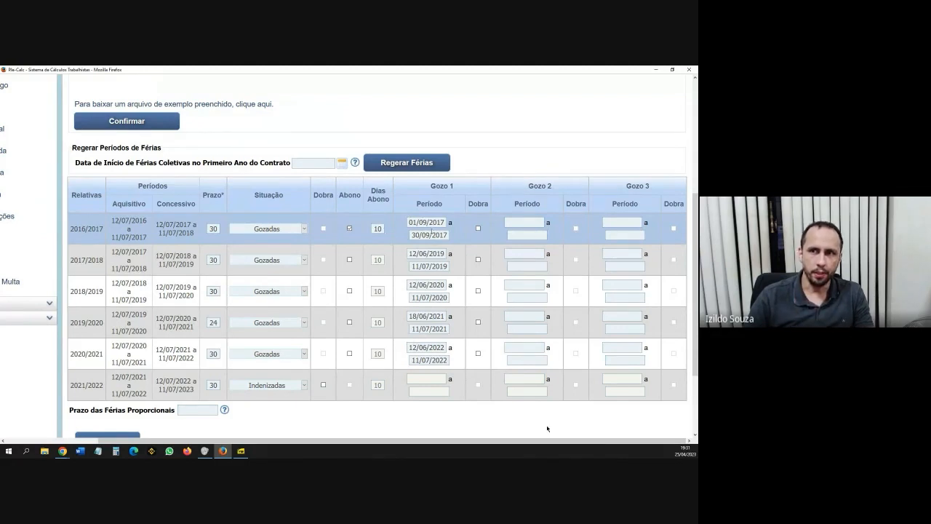
Set the end date of the 2016/2017 Gozo 1 period to 20/09/2017.
click(431, 233)
text(20/)
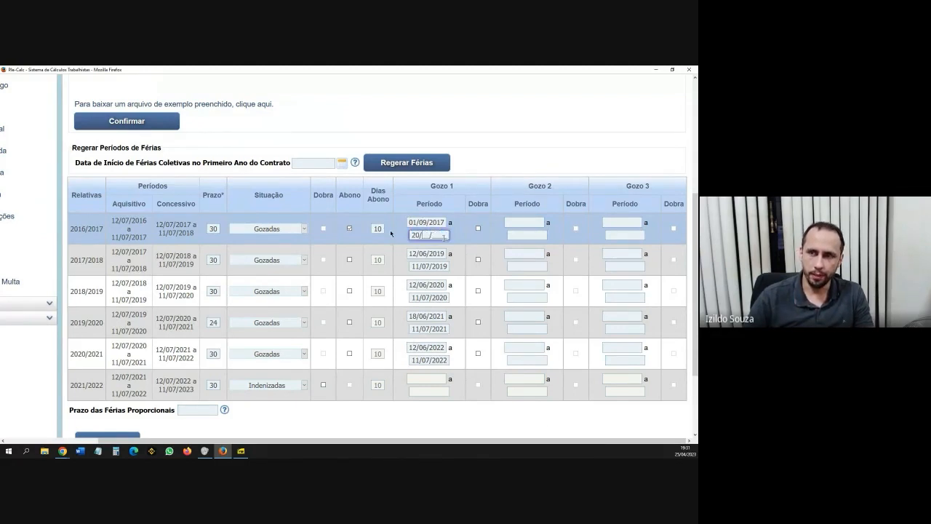
text(09/2017)
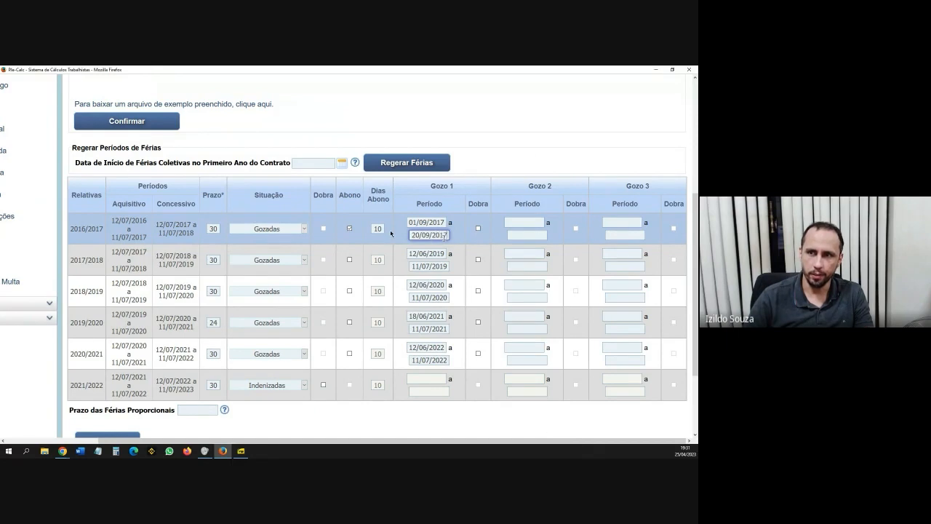
click(492, 141)
scroll(470, 386, down, 3)
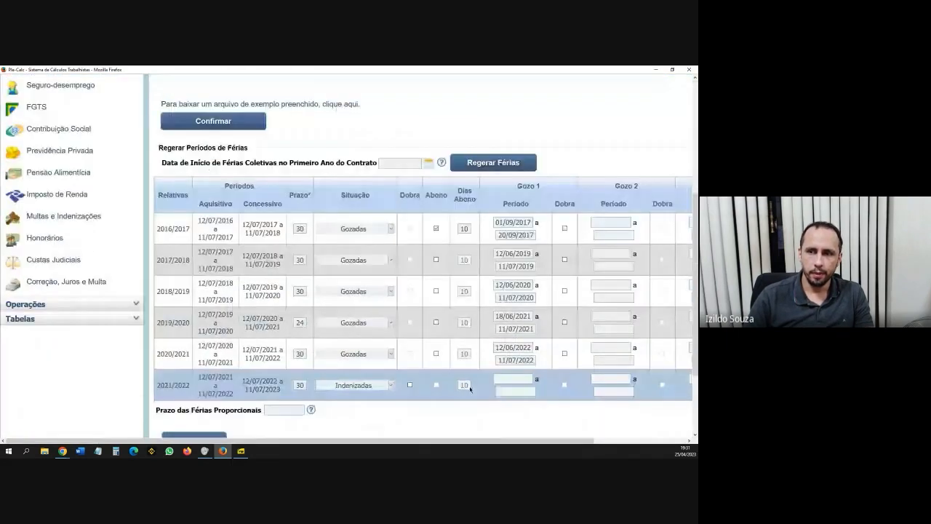
drag(475, 441, 620, 445)
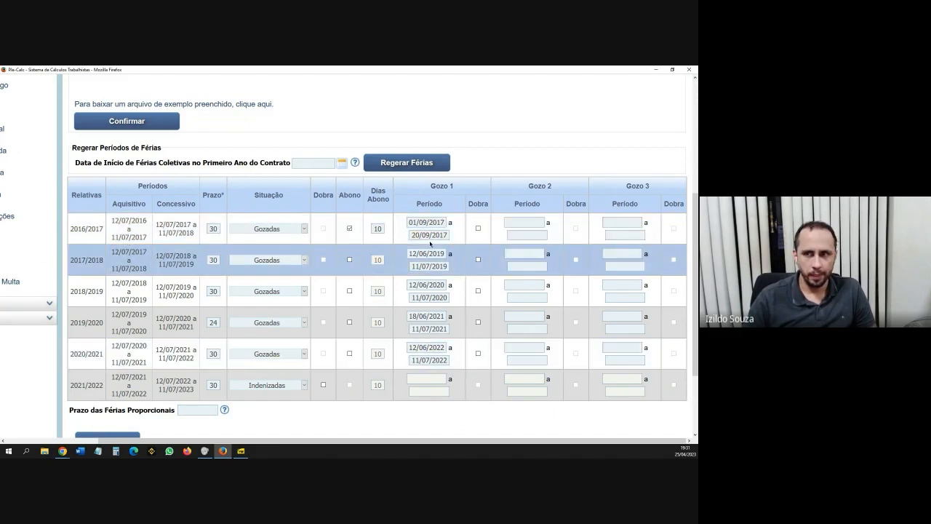
Disable Abono for the 2016/2017 vacations, check the row's status options and try to save the vacation periods.
click(350, 228)
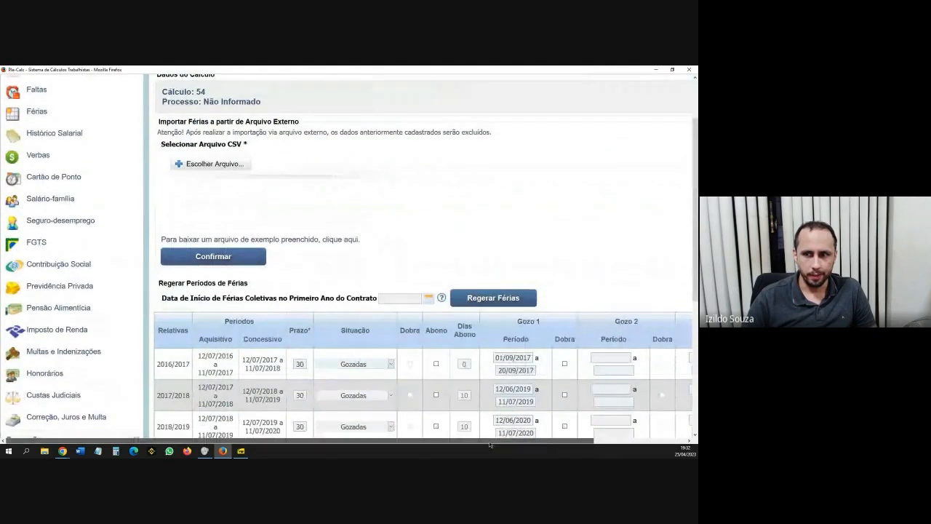
scroll(509, 306, right, 3)
scroll(515, 294, down, 3)
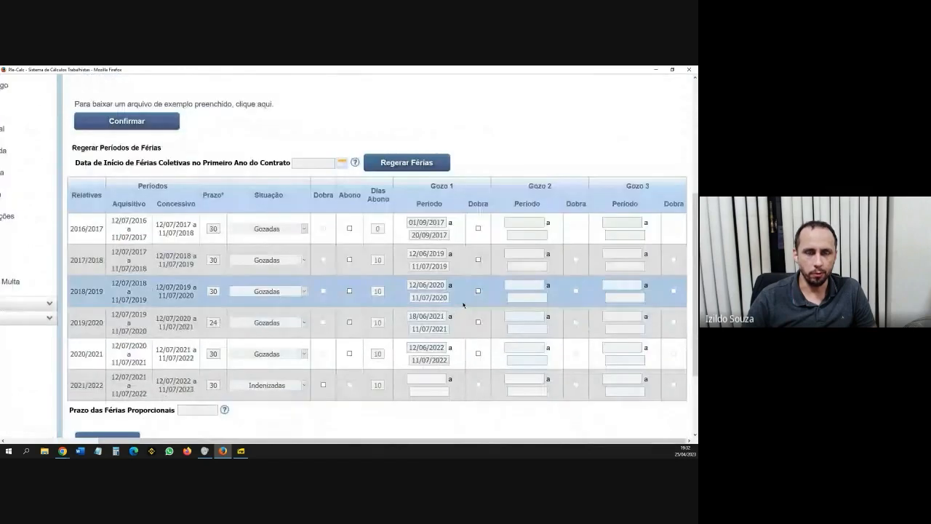
click(283, 230)
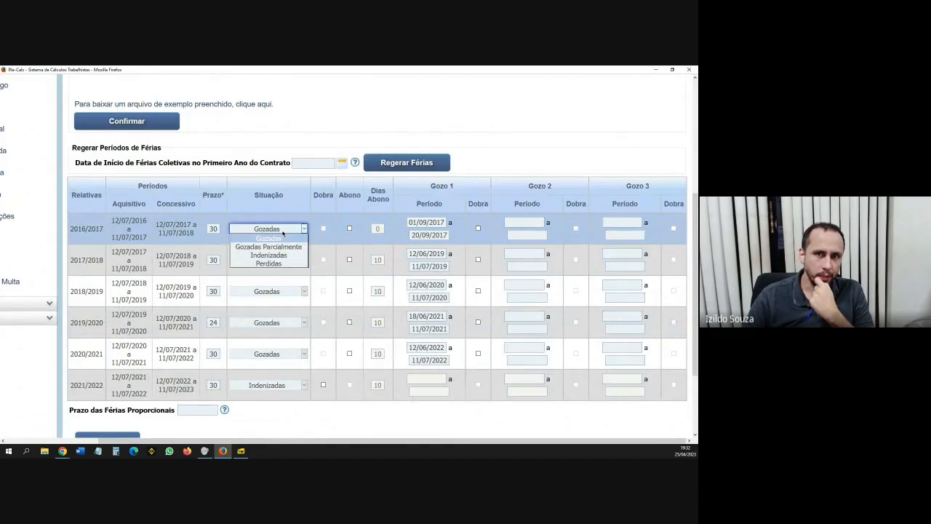
click(279, 196)
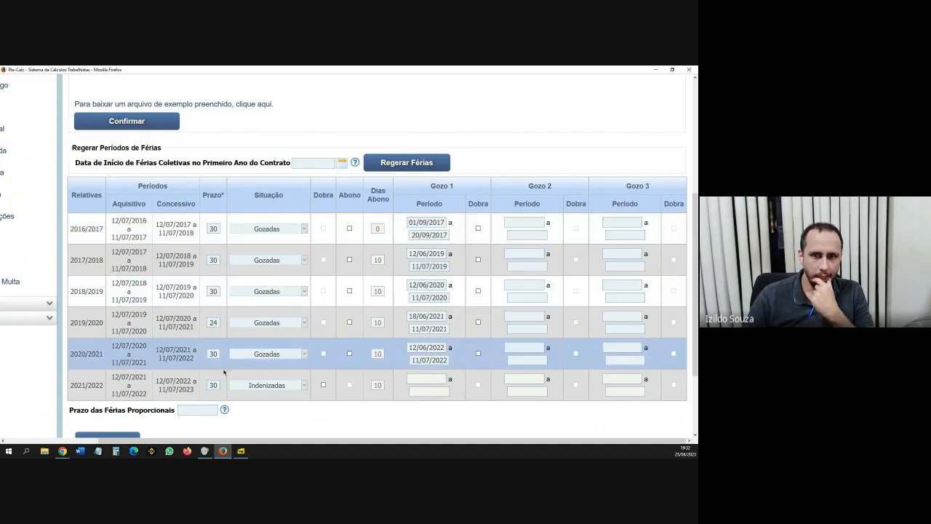
scroll(291, 349, down, 2)
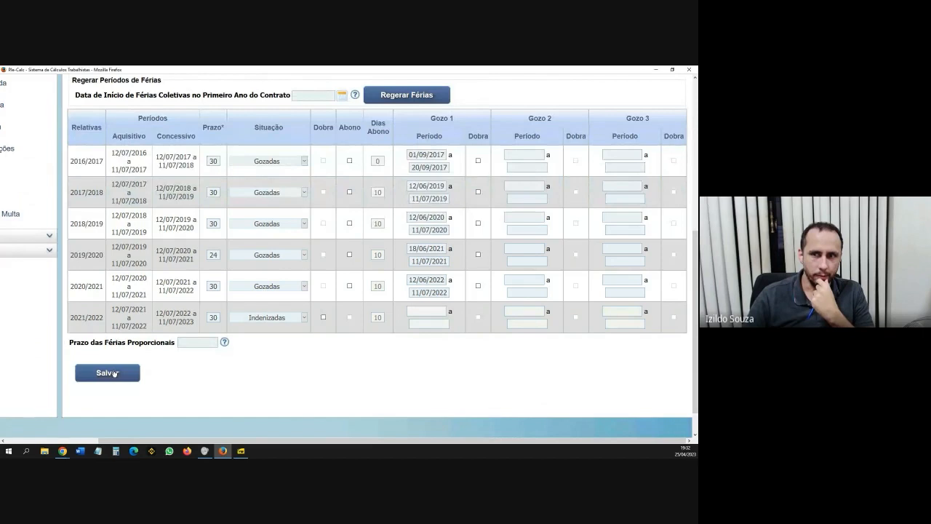
click(107, 373)
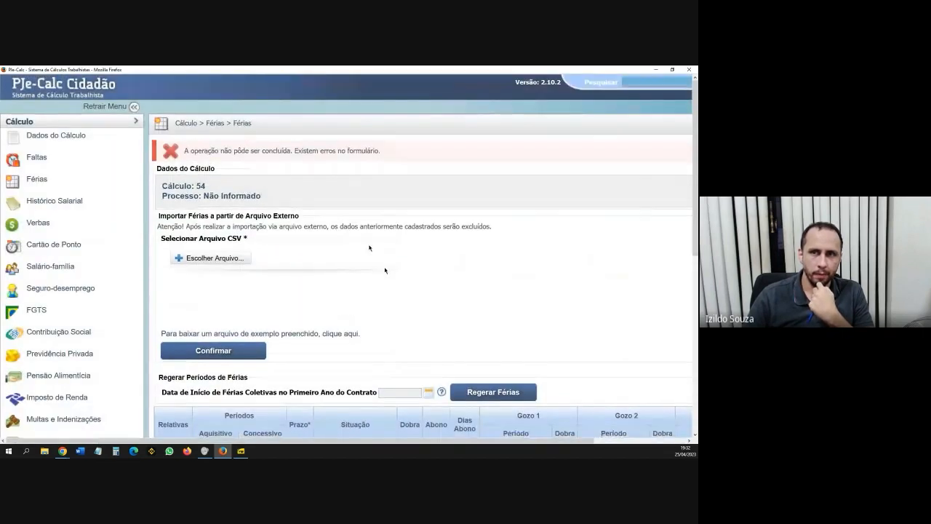
Set the end date of the 2016/2017 Gozo 1 period to 30/09/2017 and save the vacation periods.
scroll(370, 251, down, 3)
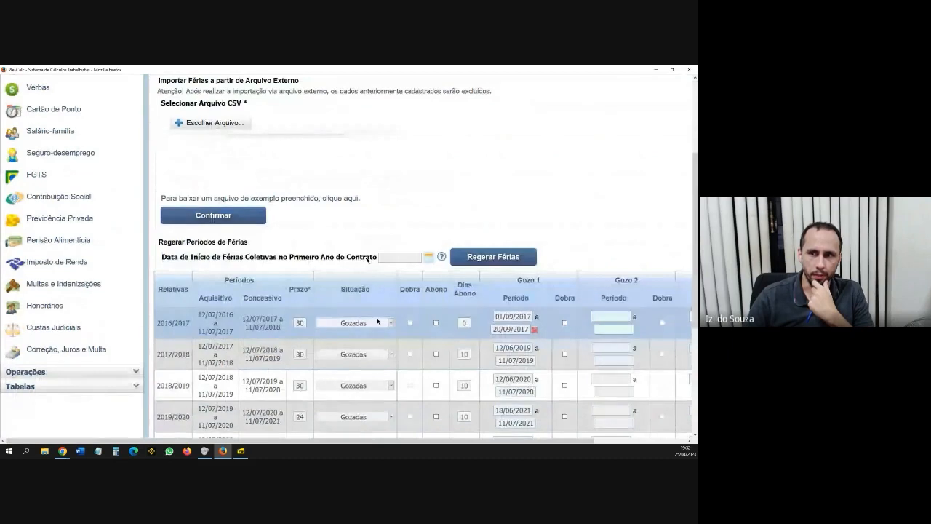
scroll(395, 322, down, 1)
drag(347, 442, 465, 442)
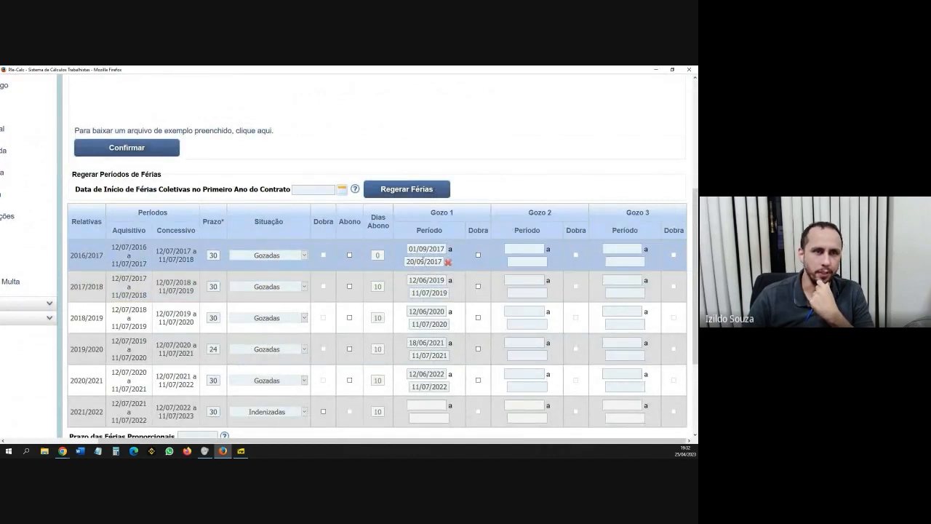
double_click(423, 260)
text(30/09/2017)
scroll(131, 341, down, 3)
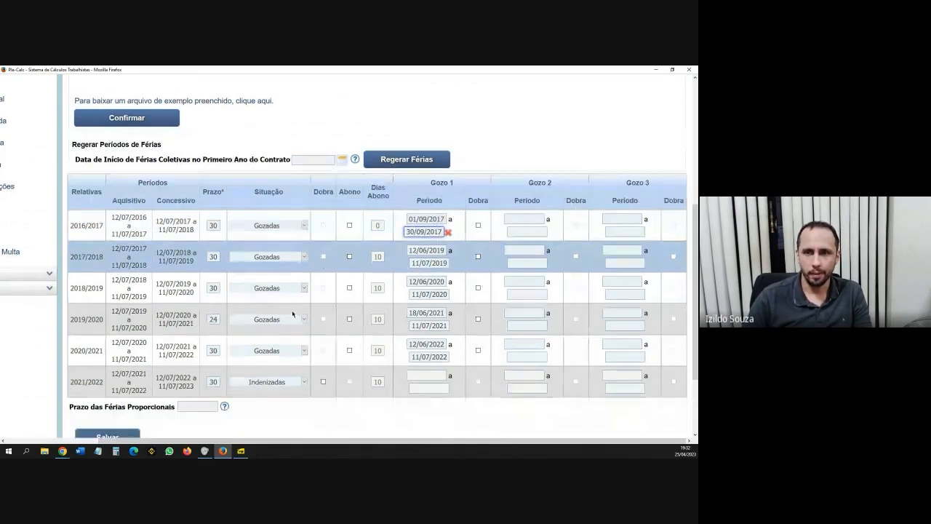
click(118, 344)
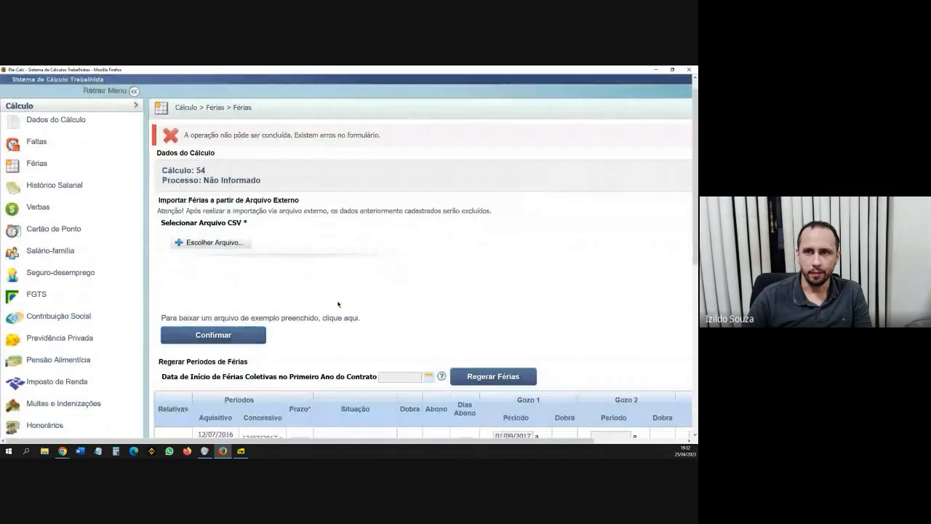
scroll(217, 358, down, 5)
click(200, 338)
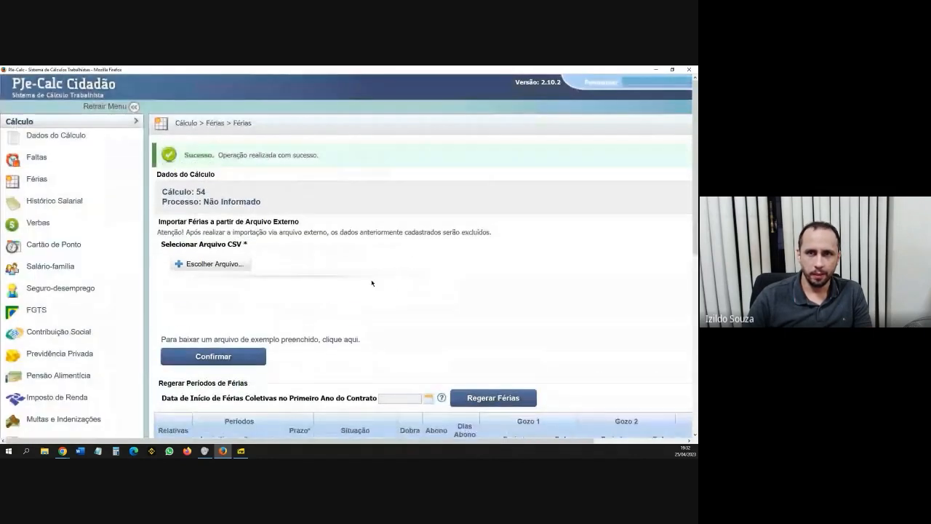
drag(219, 152, 320, 154)
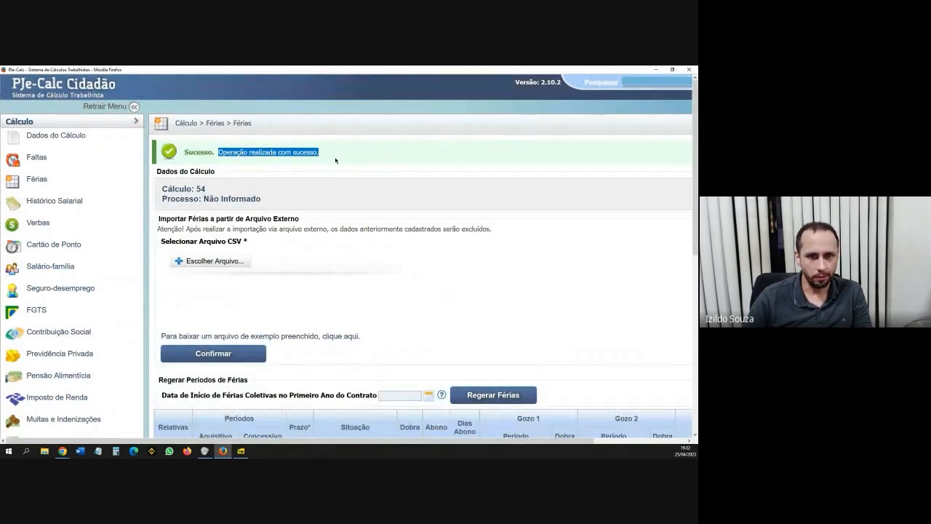
click(335, 160)
Review the saved vacation periods, including the term and concession period of the 2019/2020 row.
scroll(336, 233, down, 4)
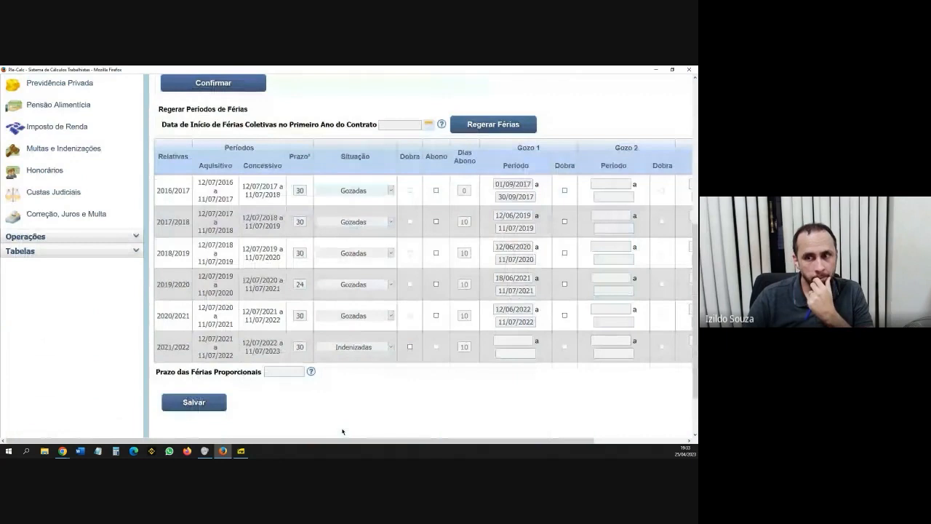
scroll(338, 445, right, 3)
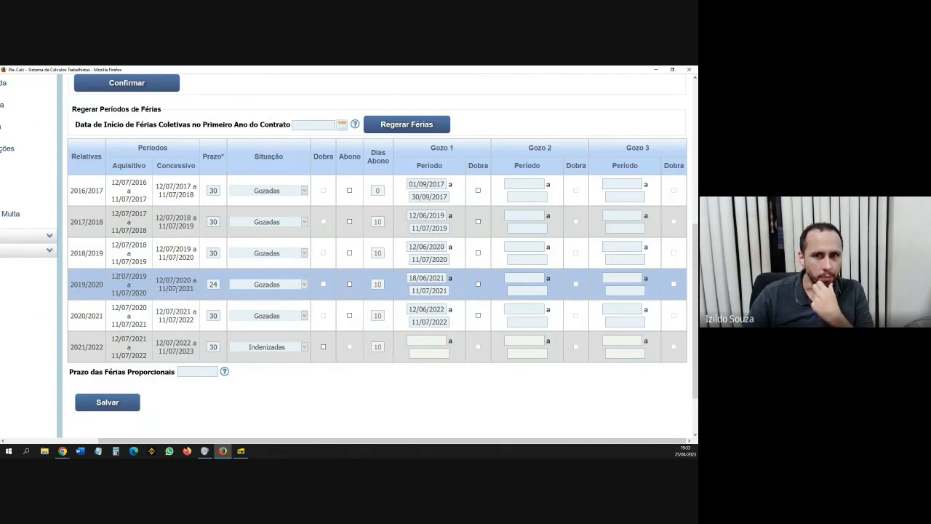
drag(210, 440, 145, 421)
scroll(145, 421, up, 5)
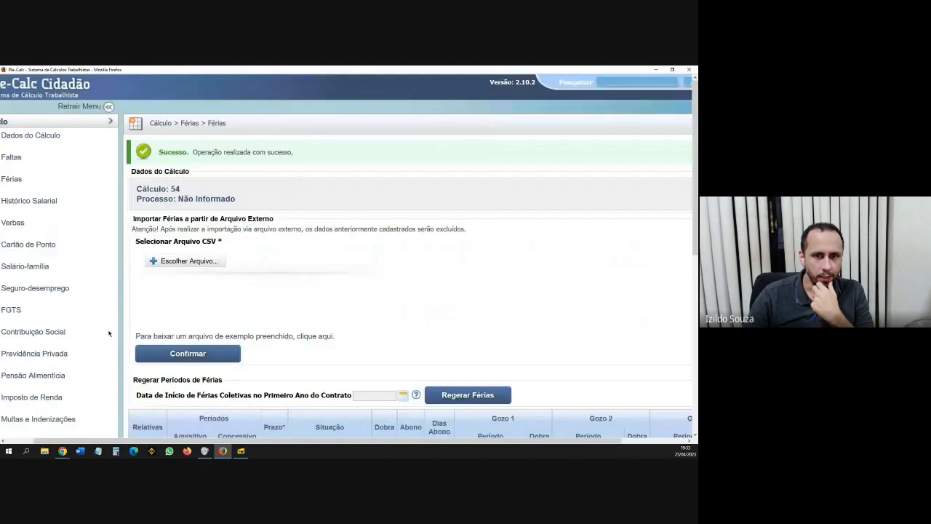
scroll(53, 288, left, 1)
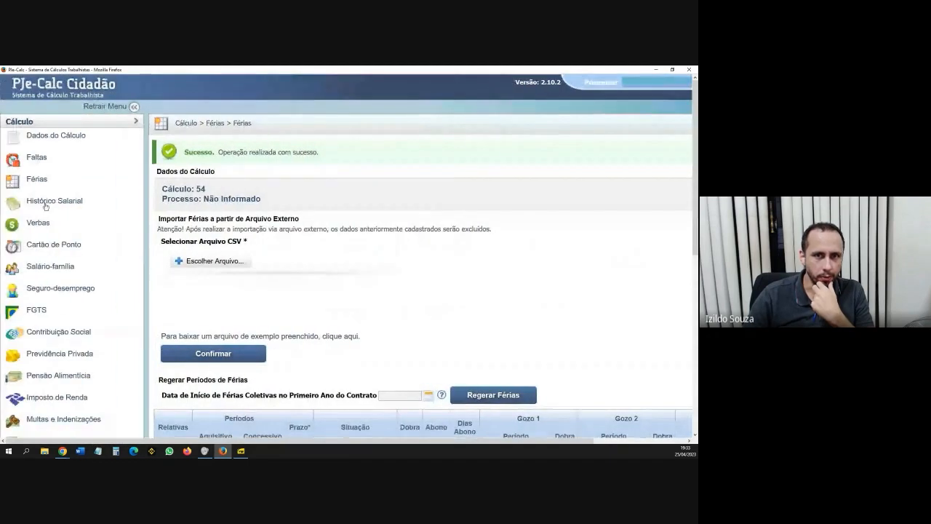
Open the Faltas section and examine the dates and justification of the absence starting 20/08/2019.
click(37, 160)
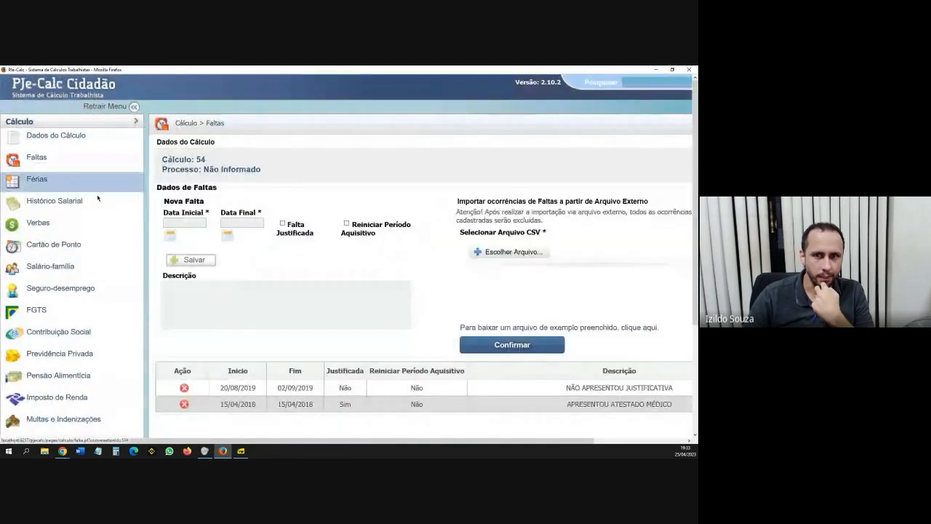
scroll(326, 411, down, 2)
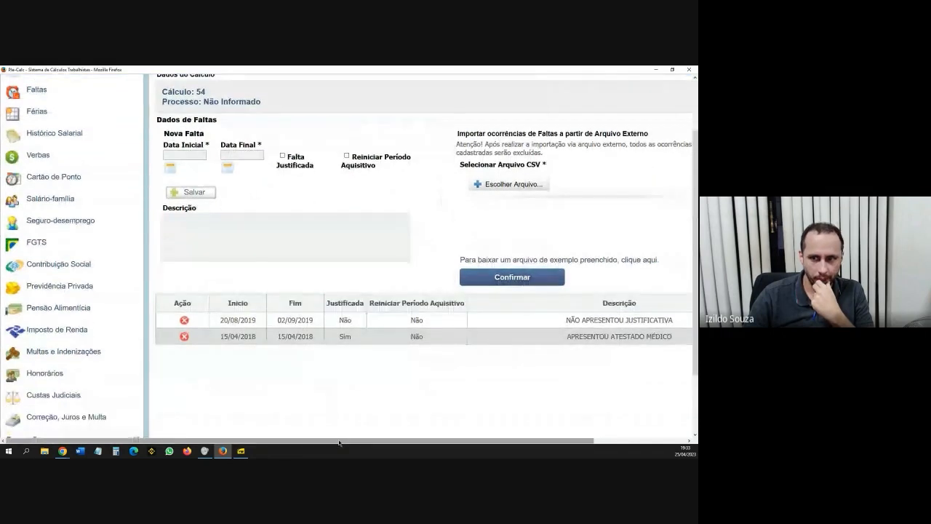
scroll(255, 364, right, 1)
drag(184, 318, 269, 318)
click(281, 319)
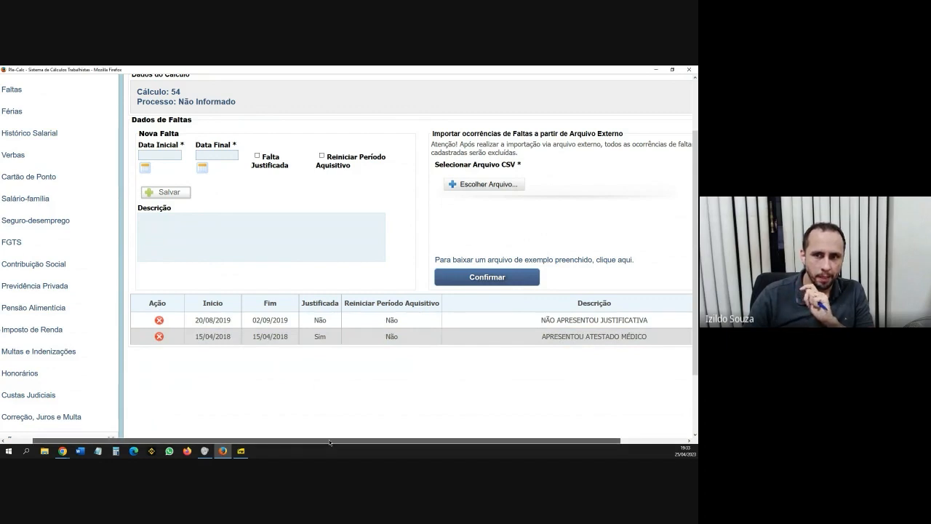
drag(193, 320, 352, 323)
click(349, 321)
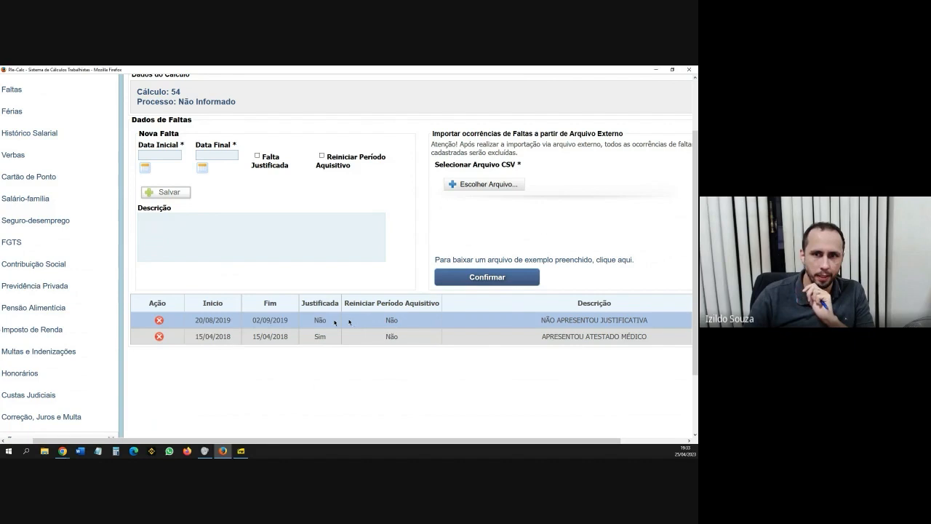
drag(284, 437, 255, 440)
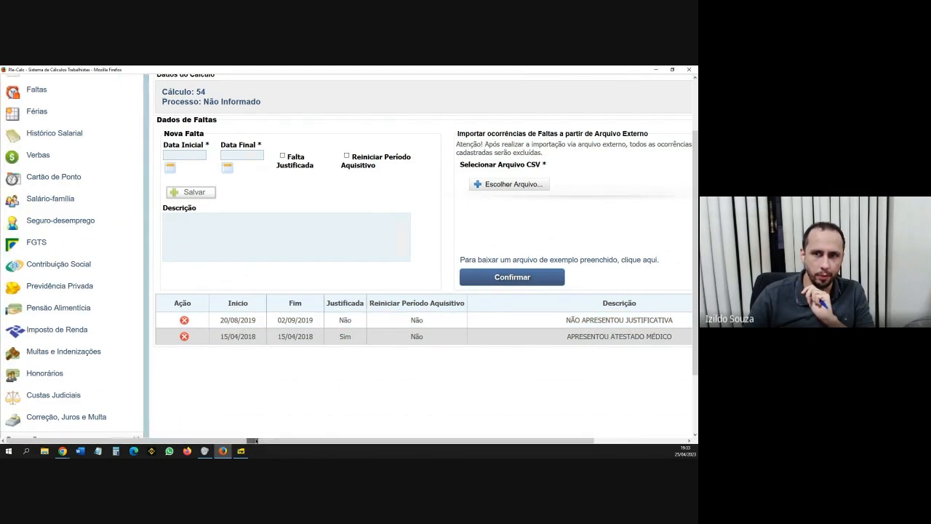
scroll(252, 334, up, 1)
scroll(252, 330, up, 2)
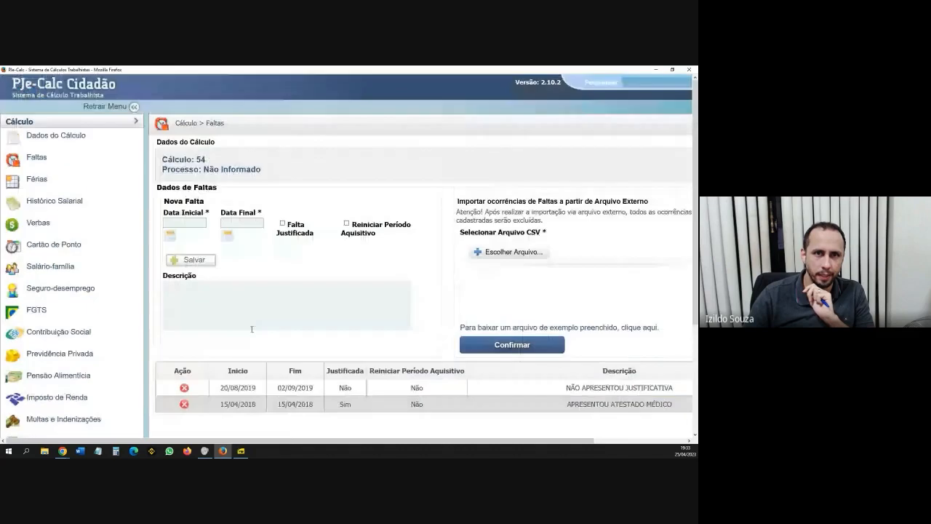
Return to the Férias section, check the 2021/2022 acquisition and concession periods, and save the vacation periods.
click(38, 179)
scroll(313, 294, down, 5)
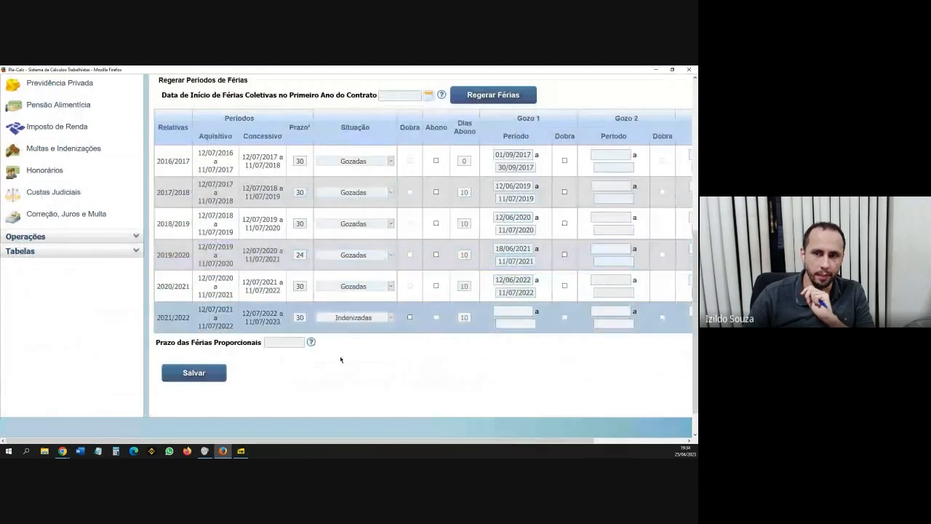
drag(358, 442, 411, 441)
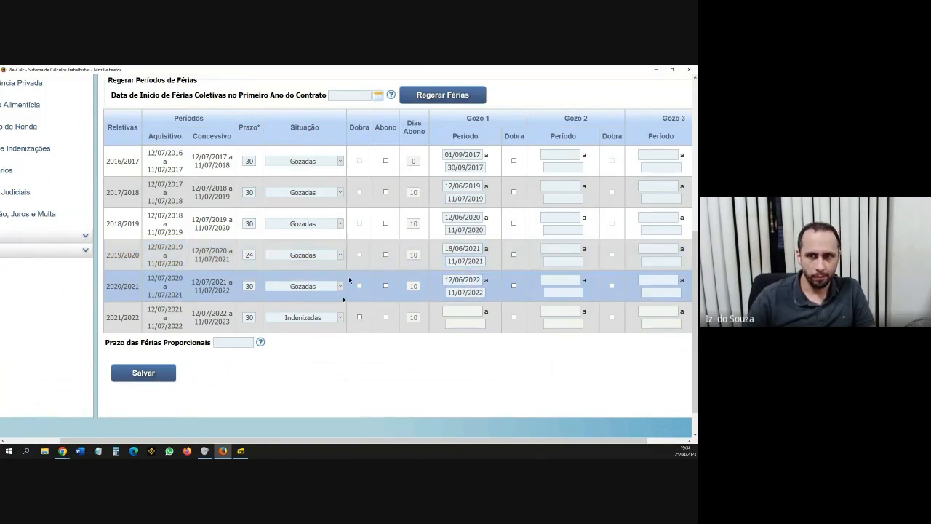
drag(421, 440, 458, 446)
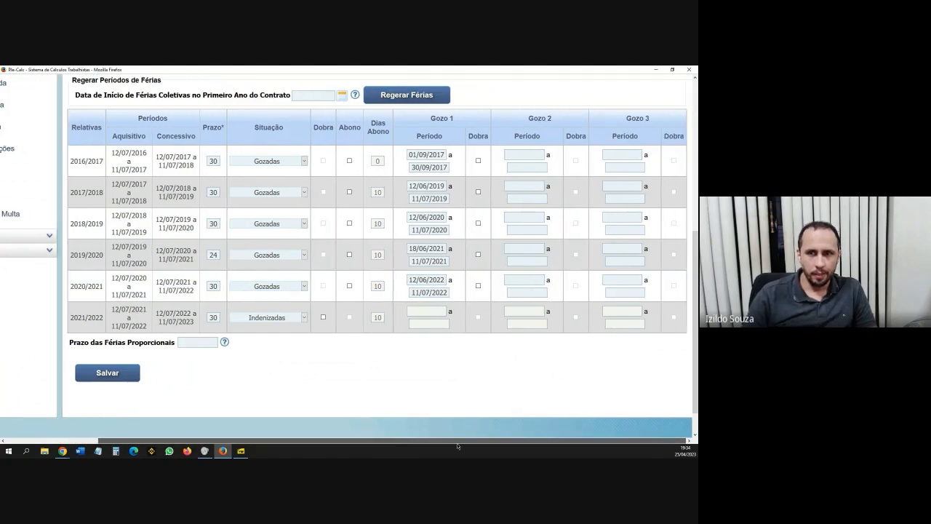
scroll(320, 349, up, 2)
scroll(291, 218, down, 2)
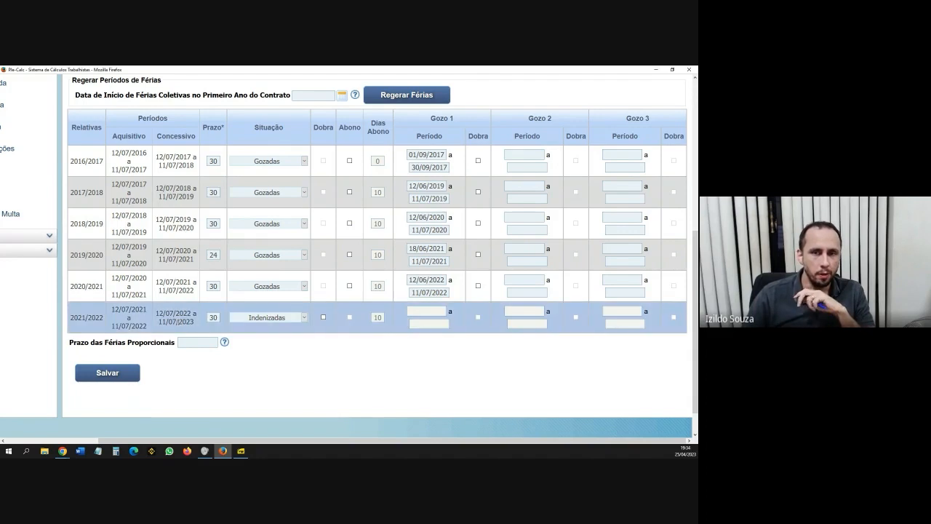
drag(113, 308, 180, 321)
click(190, 322)
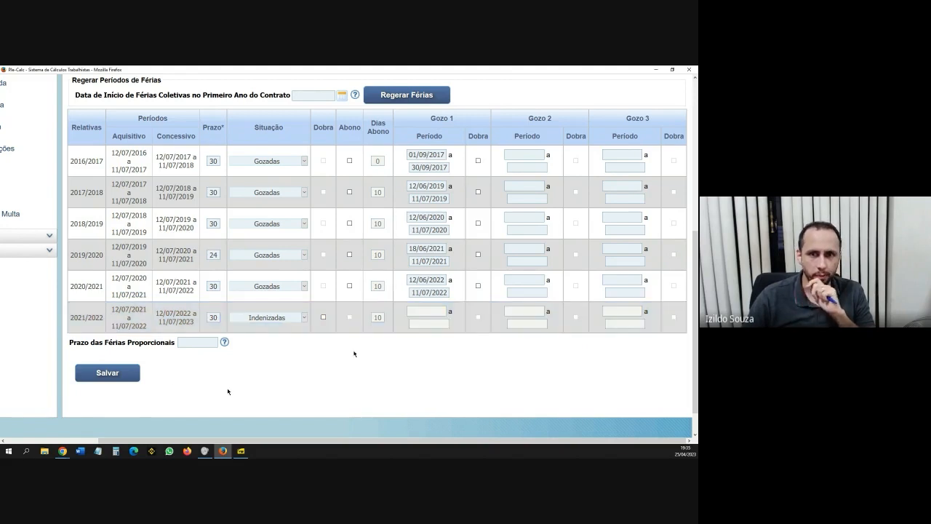
click(107, 372)
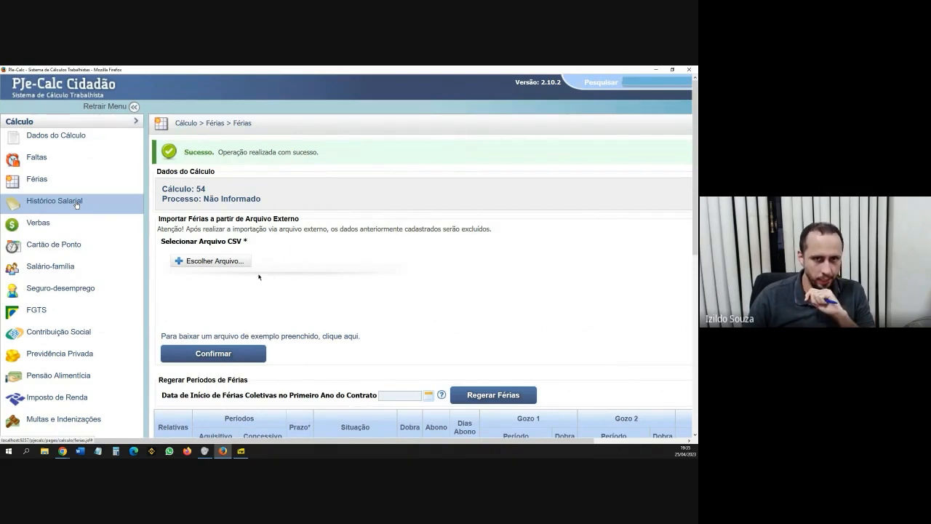
click(76, 204)
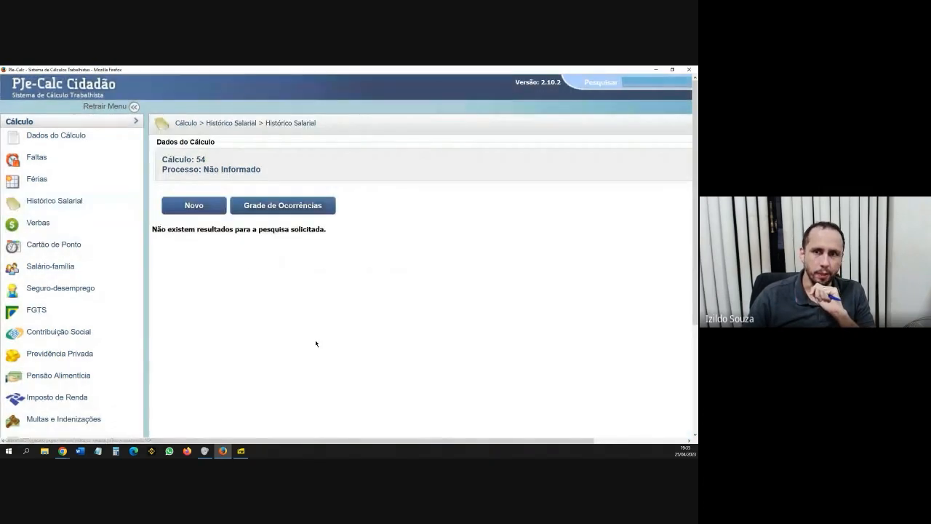
drag(360, 441, 445, 442)
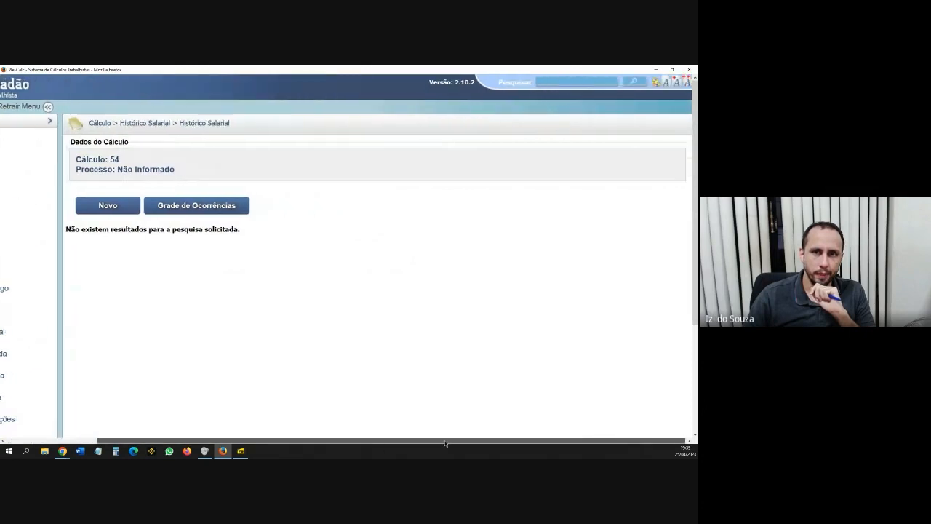
click(115, 208)
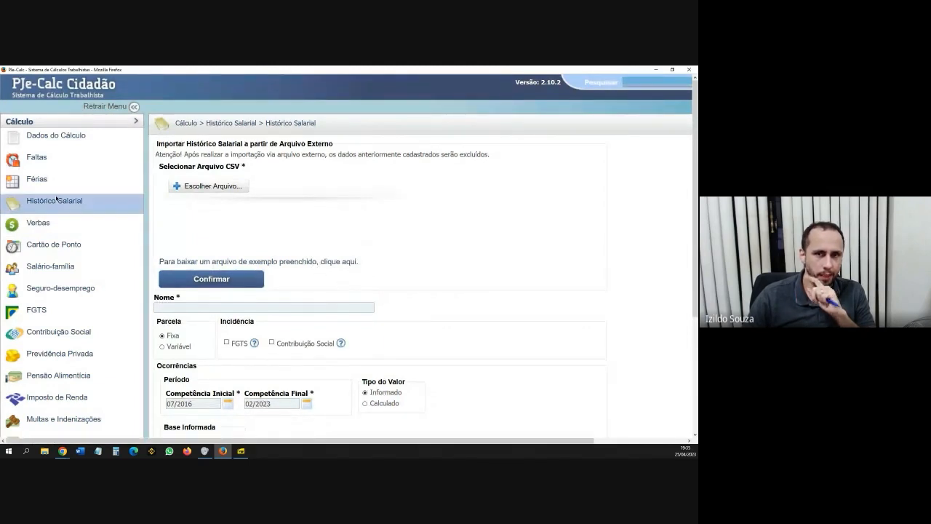
Return to the Férias section and open the example import file ExemploFerias.csv in Microsoft Excel to examine its columns.
click(38, 179)
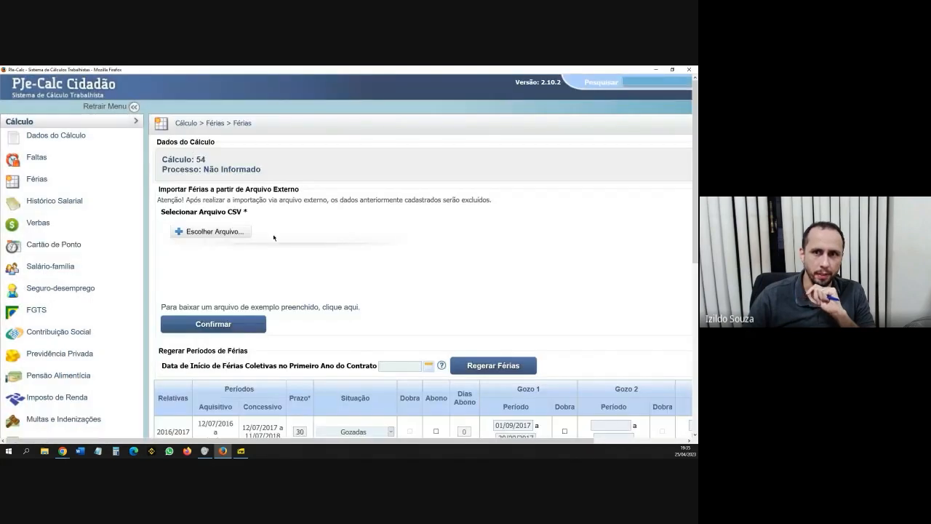
click(273, 307)
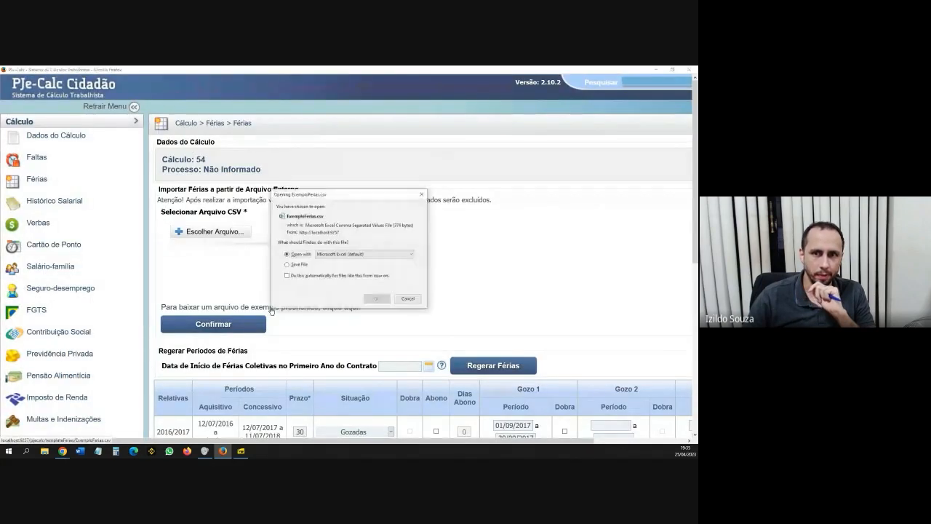
click(374, 298)
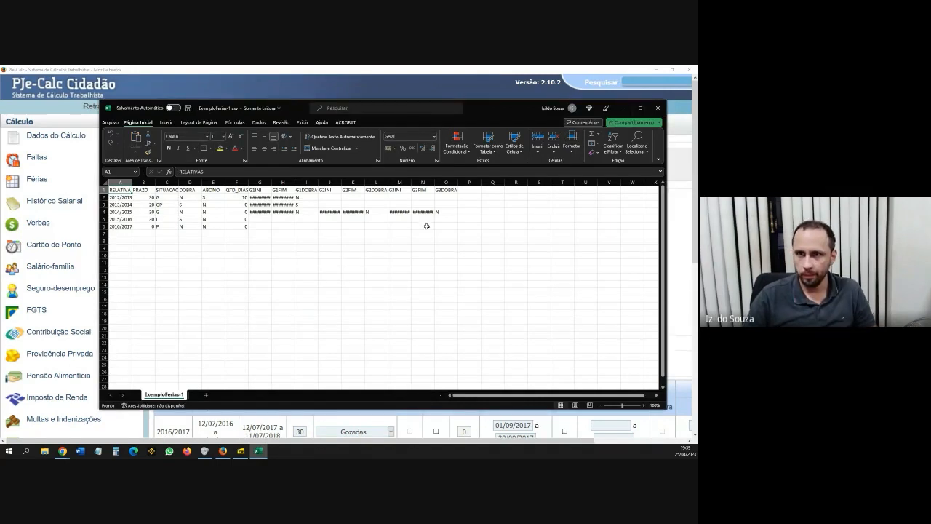
scroll(168, 236, up, 3)
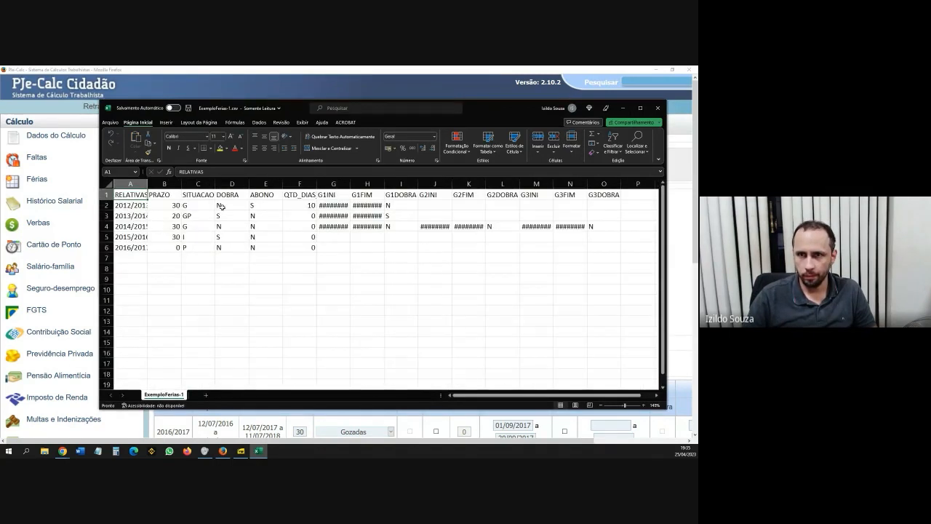
Fit the RELATIVAS column to its contents and maximize the spreadsheet window with an enlarged view.
double_click(148, 183)
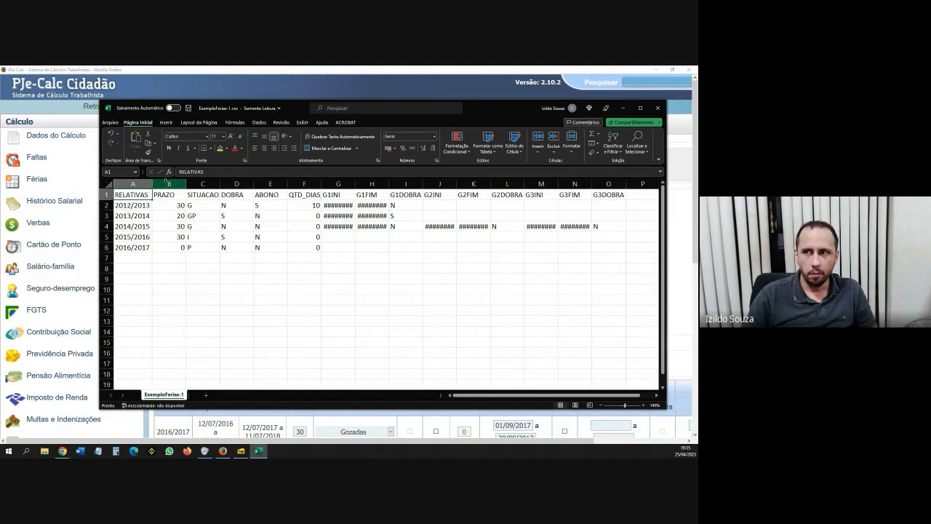
click(639, 108)
scroll(56, 215, up, 3)
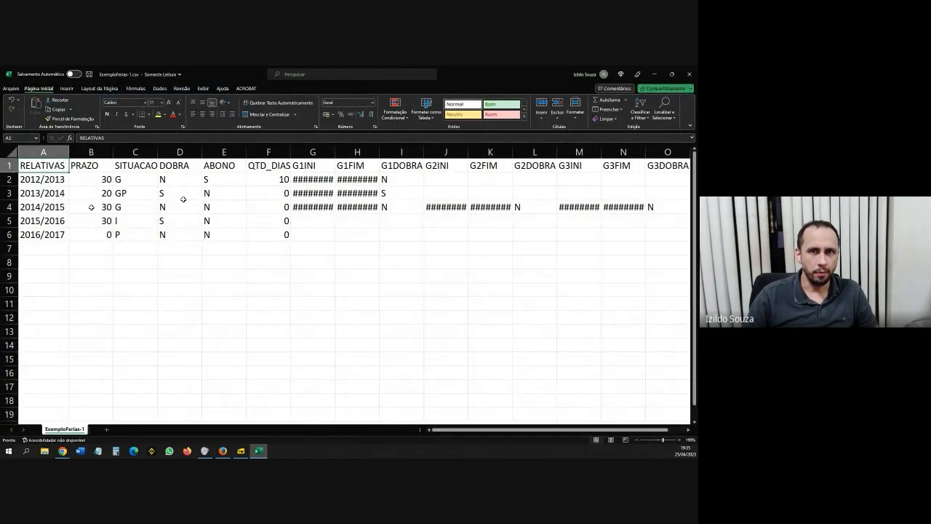
Examine the SITUACAO, DOBRA, ABONO and QTD_DIAS entries in the example vacation rows.
click(118, 179)
click(135, 191)
click(133, 223)
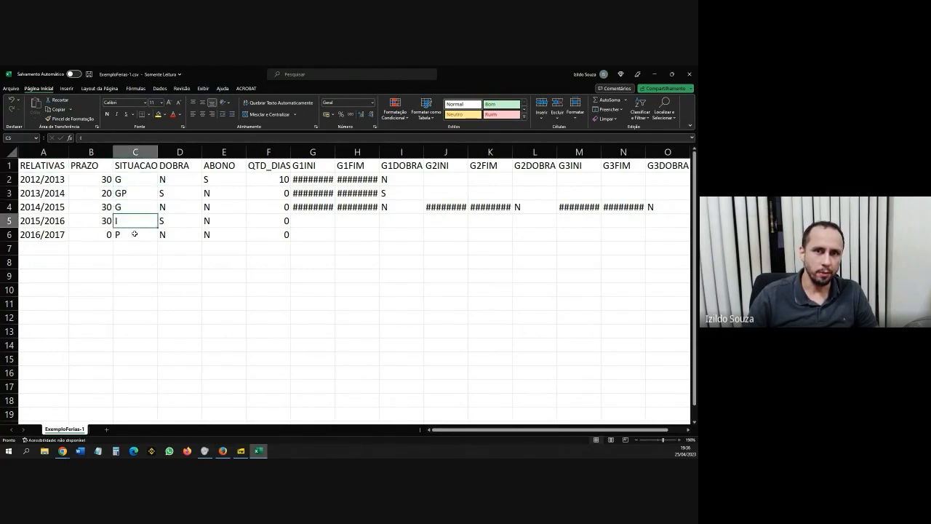
click(135, 234)
click(188, 179)
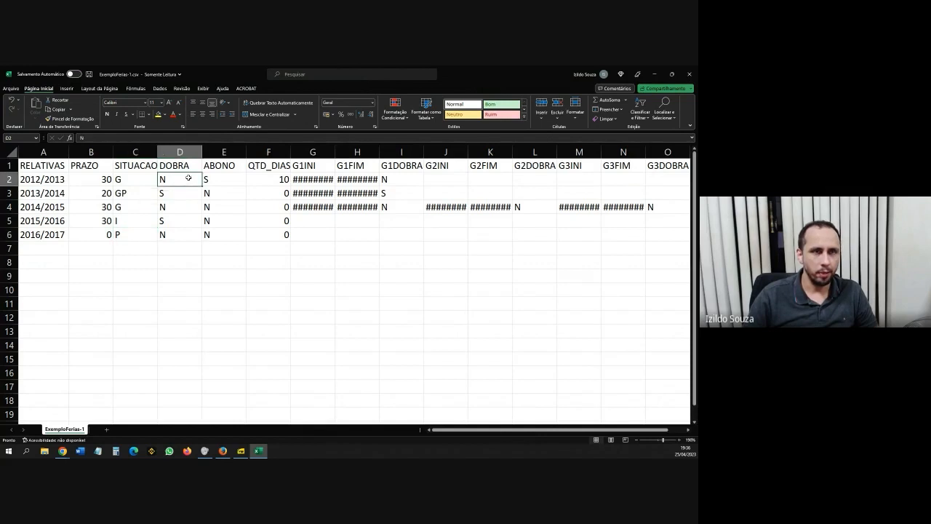
click(190, 194)
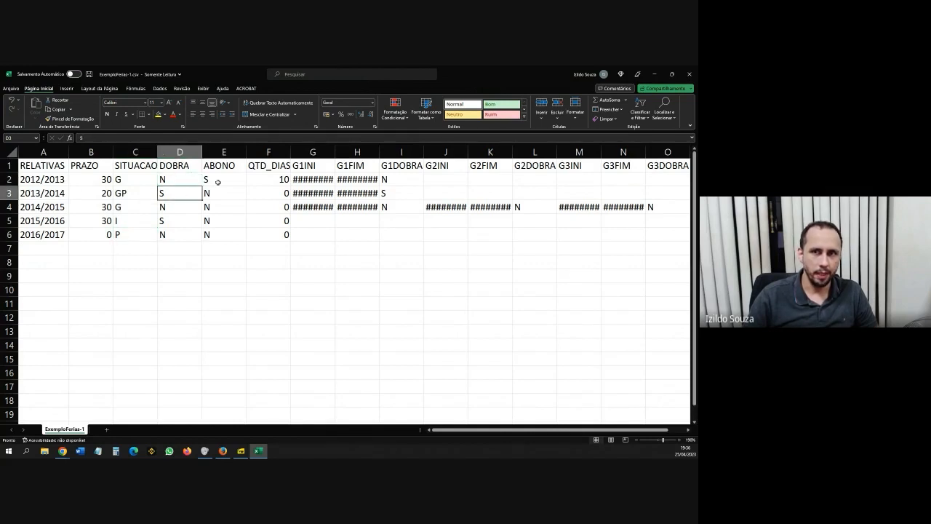
click(216, 182)
click(218, 195)
click(218, 222)
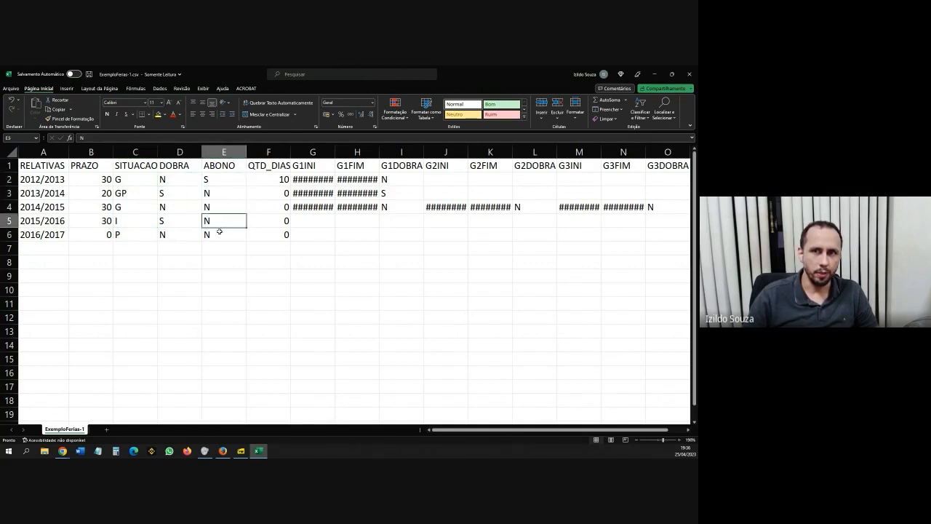
click(269, 181)
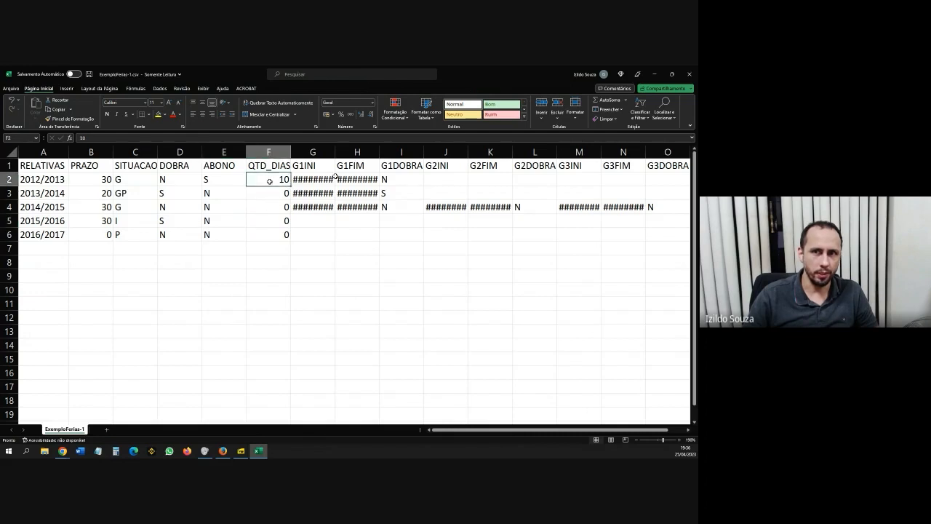
Widen the G1INI, G1FIM and G1DOBRA columns to read the dates and examine the remaining columns through G3DOBRA.
drag(335, 154, 356, 156)
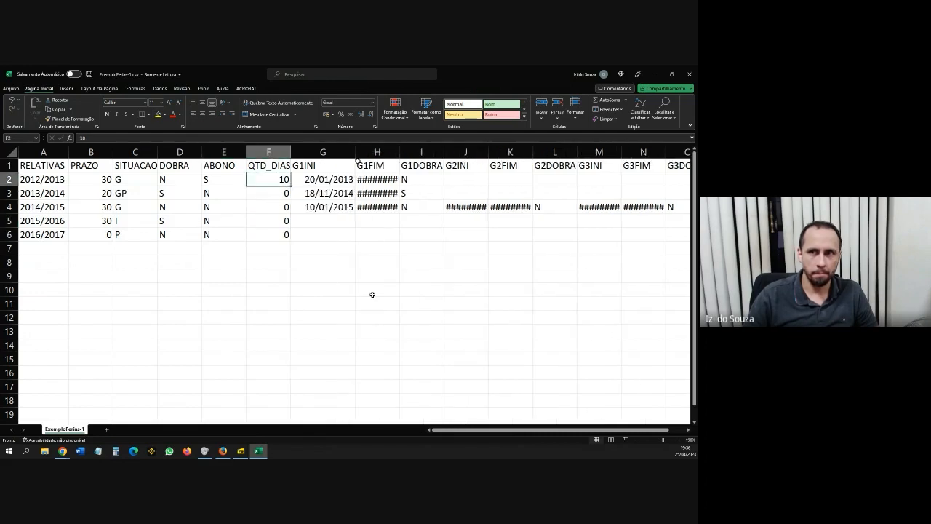
drag(443, 431, 459, 430)
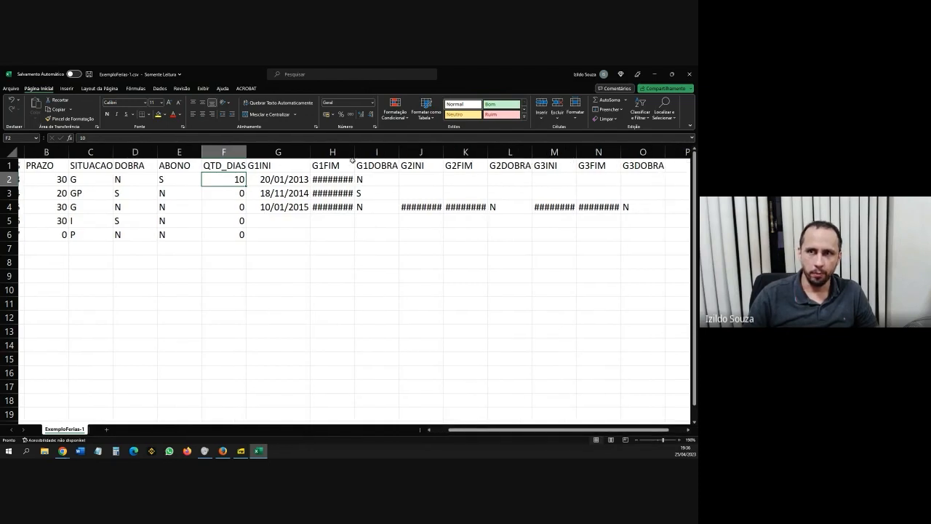
drag(355, 155, 386, 153)
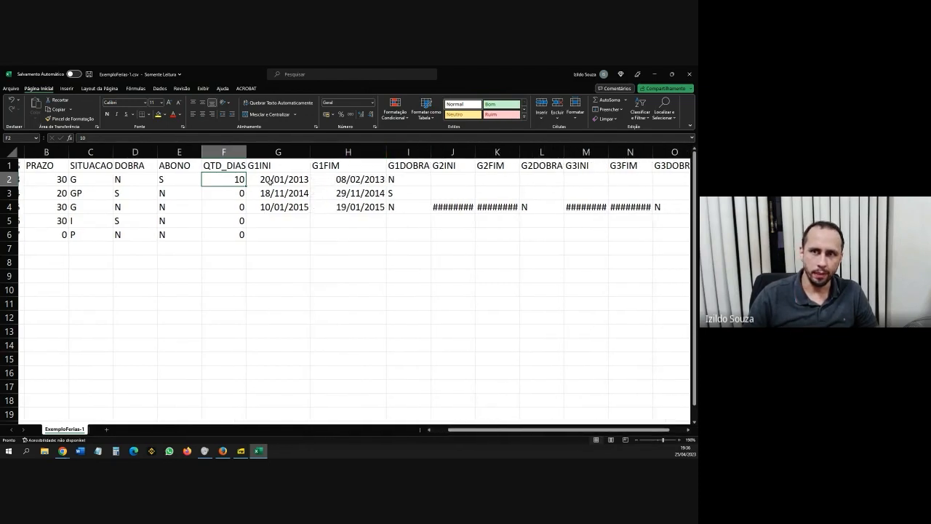
drag(431, 154, 443, 154)
drag(541, 430, 552, 430)
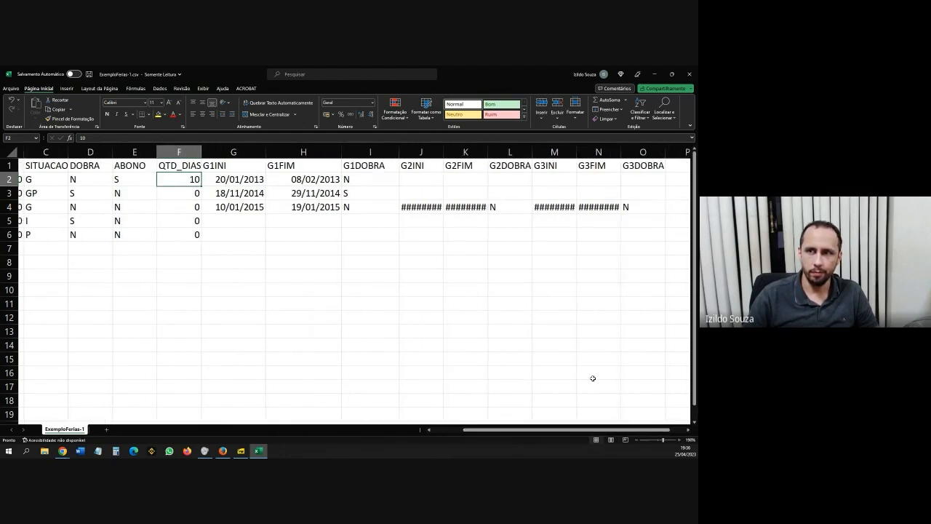
click(426, 187)
click(651, 180)
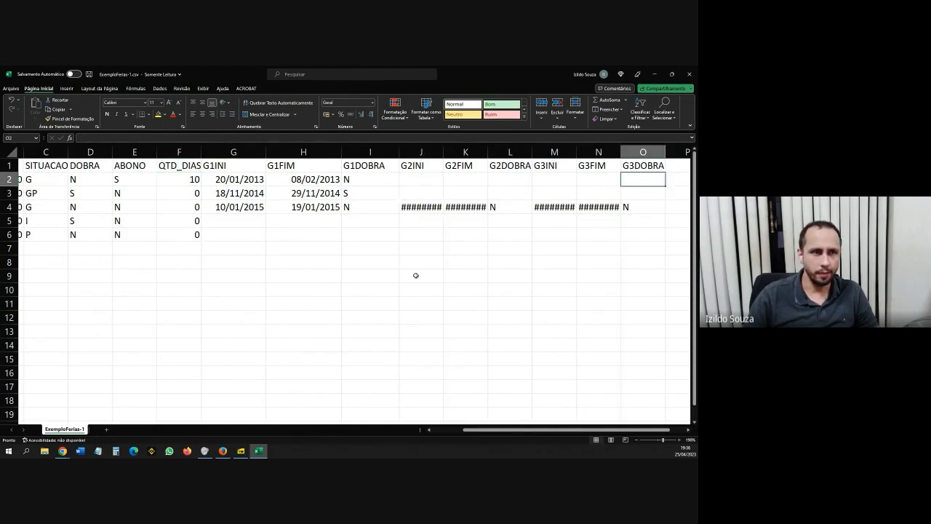
click(365, 272)
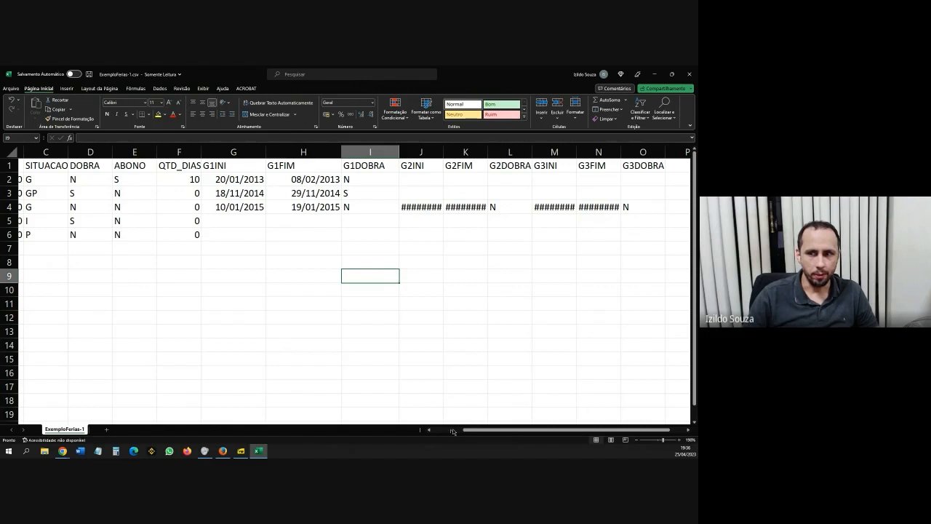
scroll(453, 431, left, 1)
scroll(453, 431, left, 1)
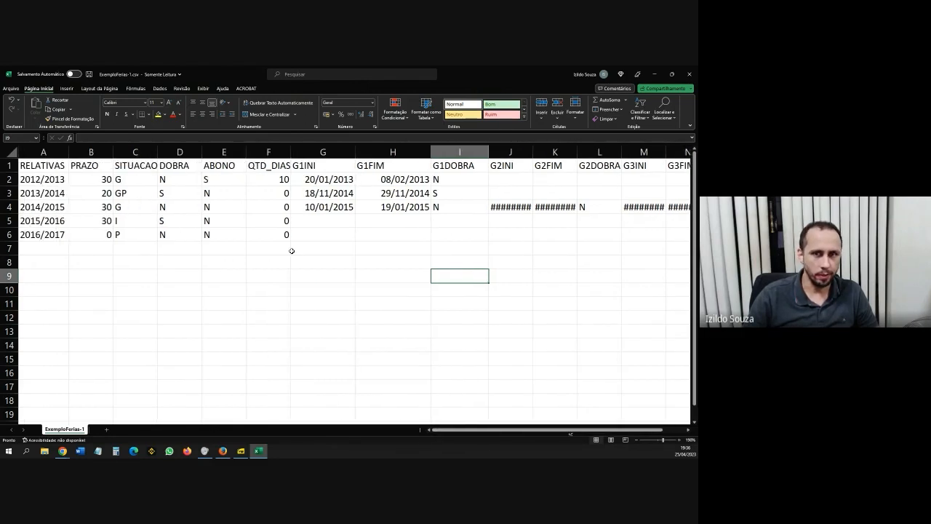
Close the example CSV file without saving its changes and return to the vacation periods in PJe-Calc Cidadão.
click(689, 73)
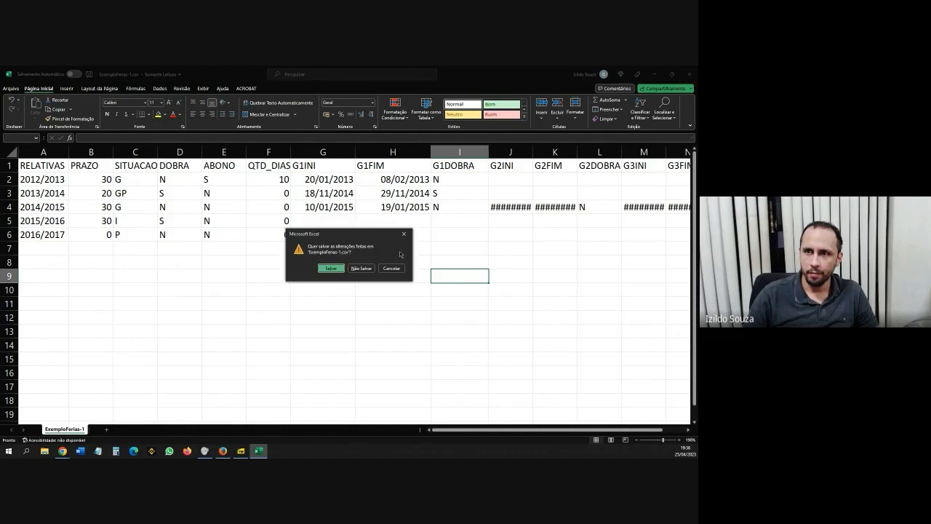
click(370, 268)
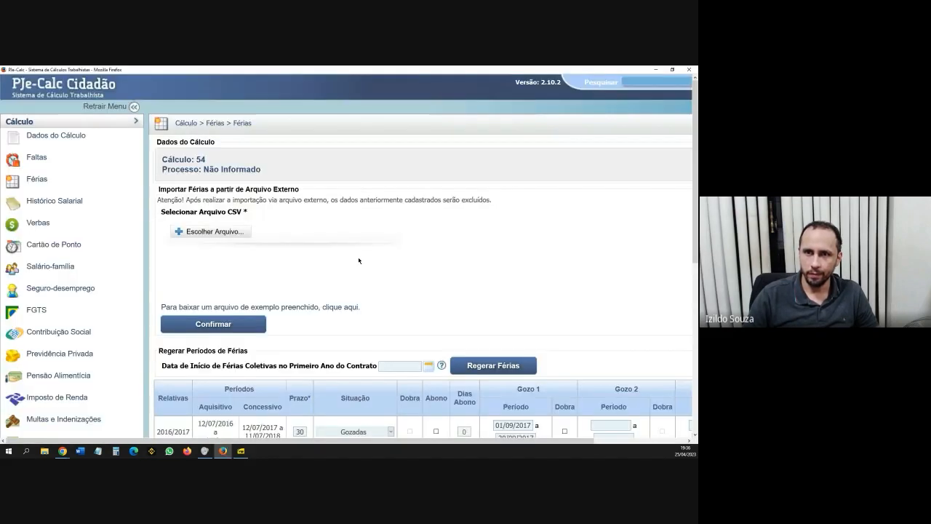
scroll(240, 233, down, 2)
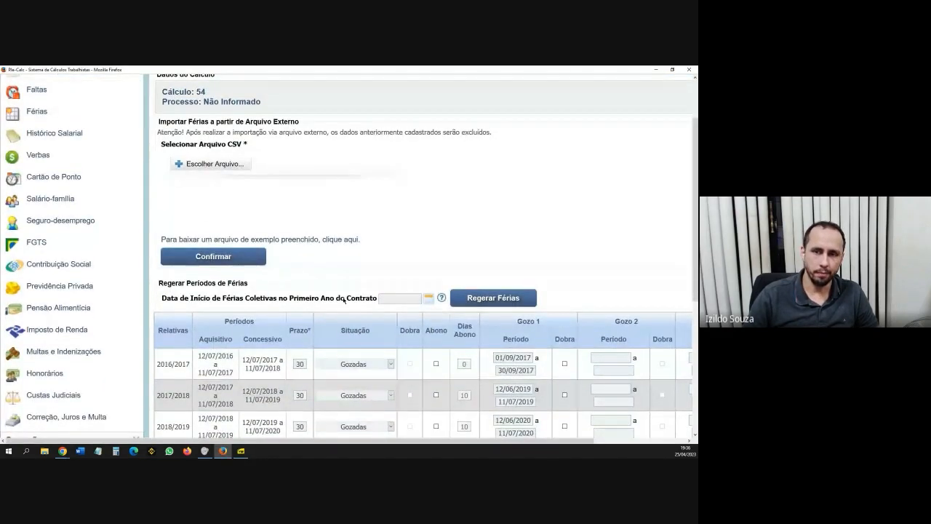
Review the vacation periods table and the help for the Prazo das Férias Proporcionais field.
scroll(313, 218, down, 2)
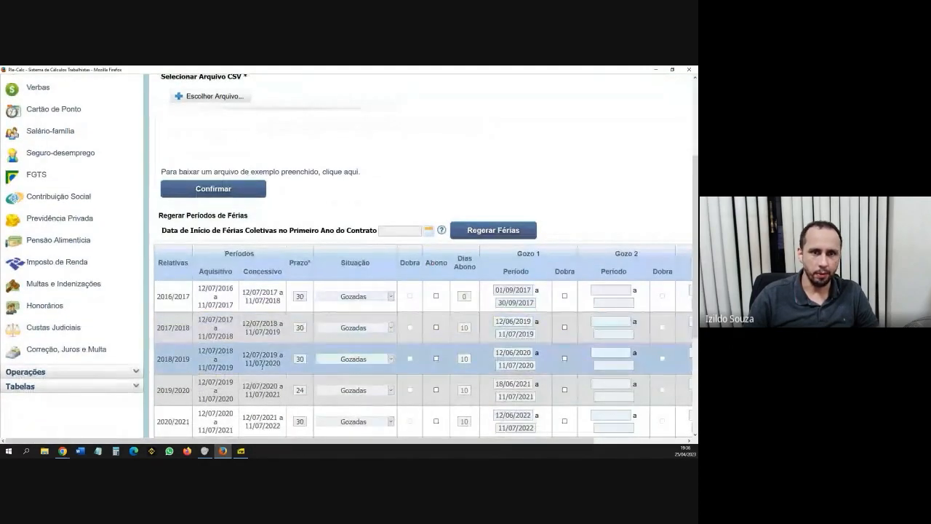
scroll(263, 335, down, 4)
mouse_move(310, 344)
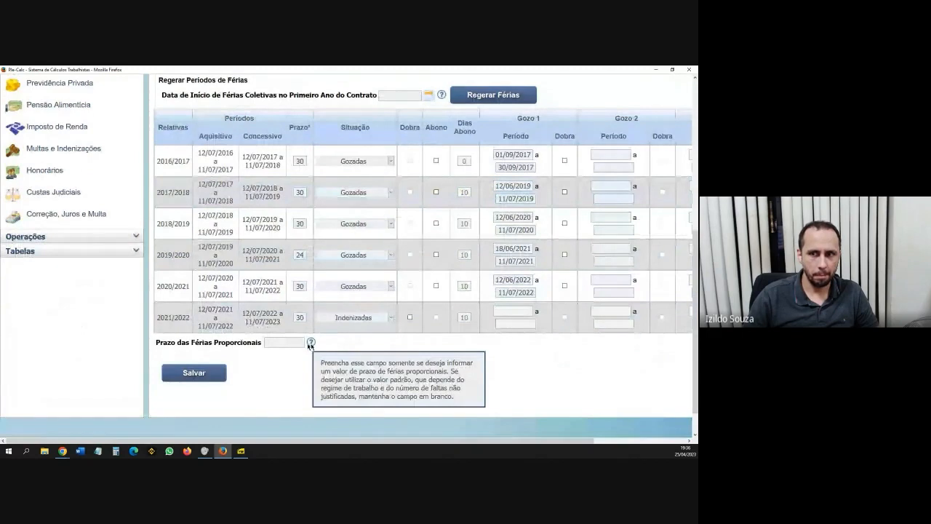
scroll(278, 318, up, 4)
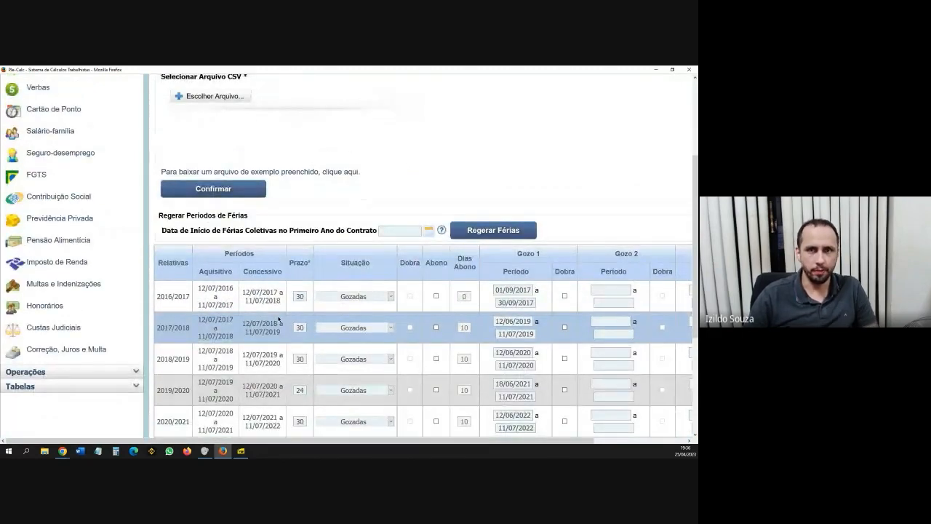
scroll(293, 318, up, 4)
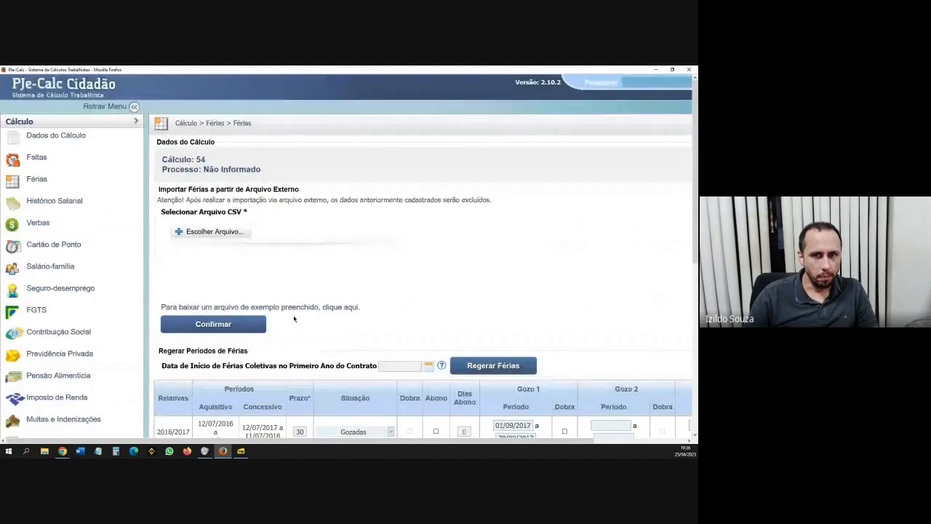
scroll(306, 281, down, 6)
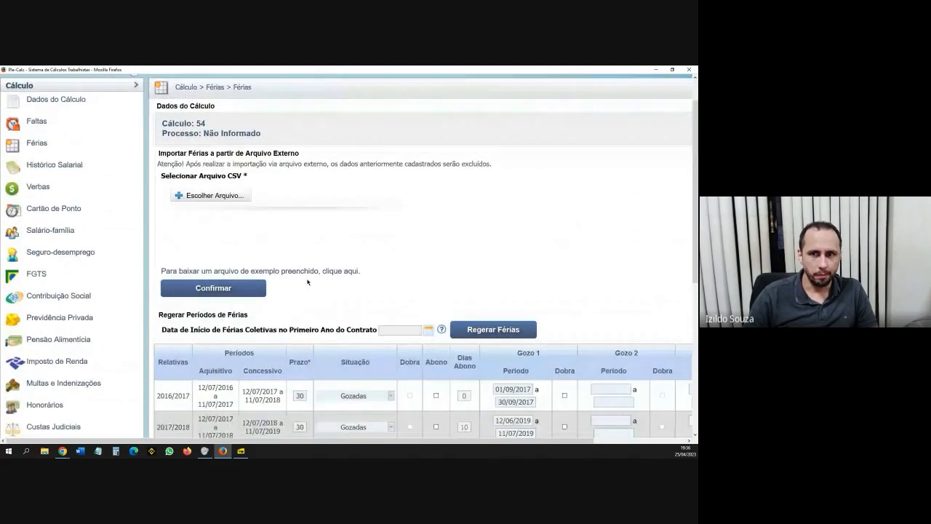
scroll(306, 281, up, 6)
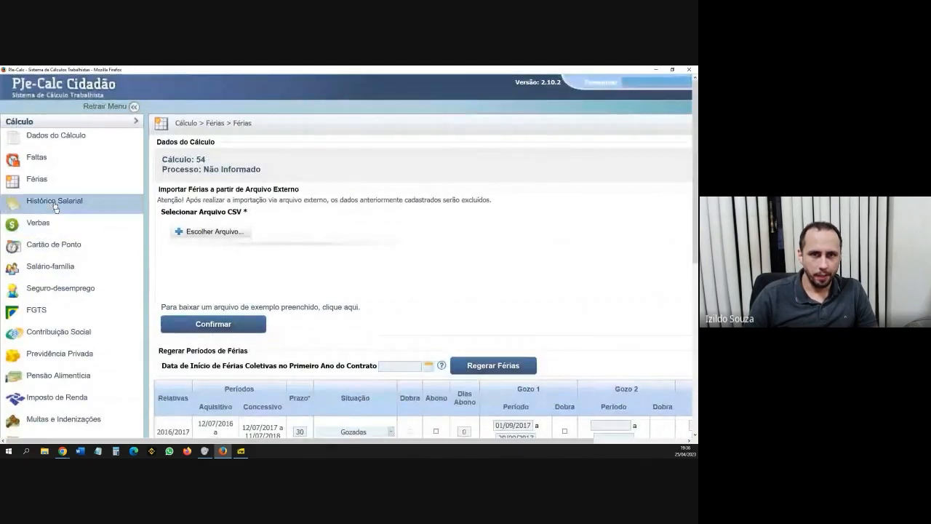
Open the Histórico Salarial section and start a new salary history entry.
click(54, 203)
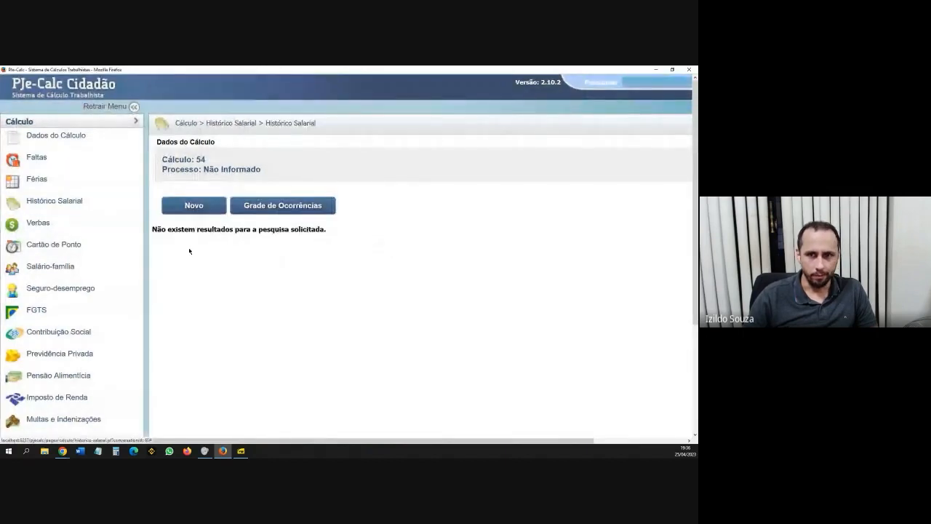
scroll(274, 350, right, 3)
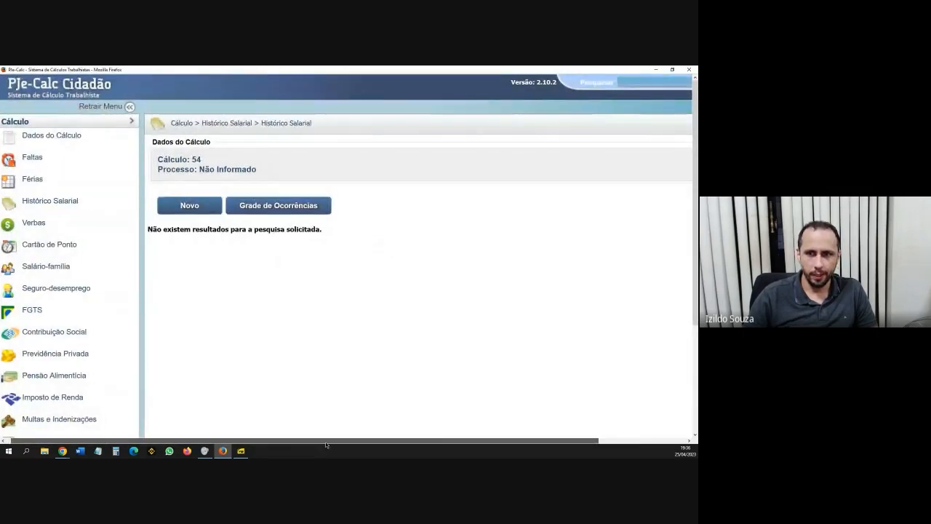
click(113, 210)
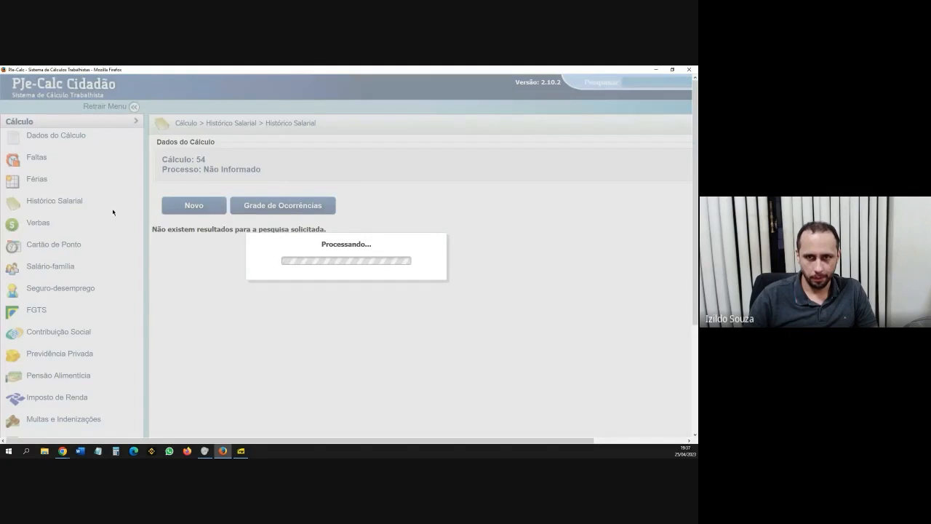
drag(420, 443, 519, 443)
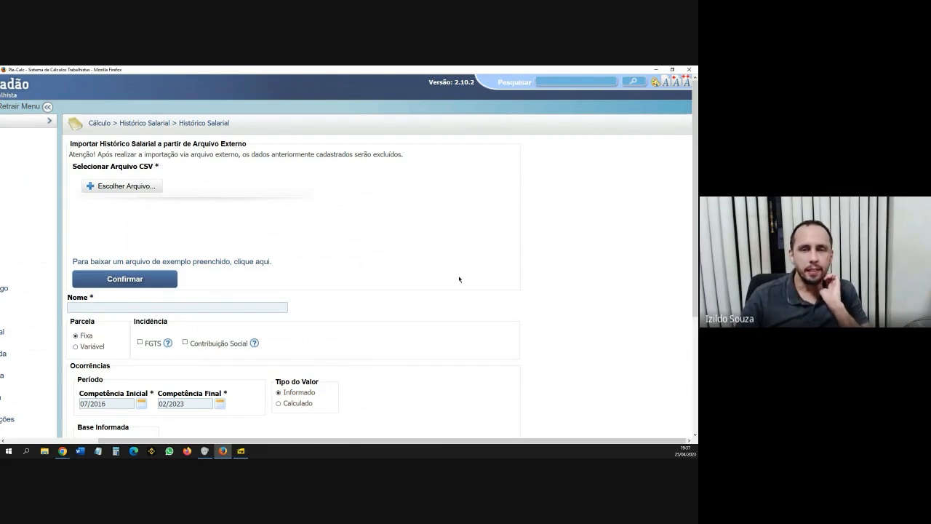
Name the new salary history entry SALÁRIO PAGO.
scroll(411, 294, down, 2)
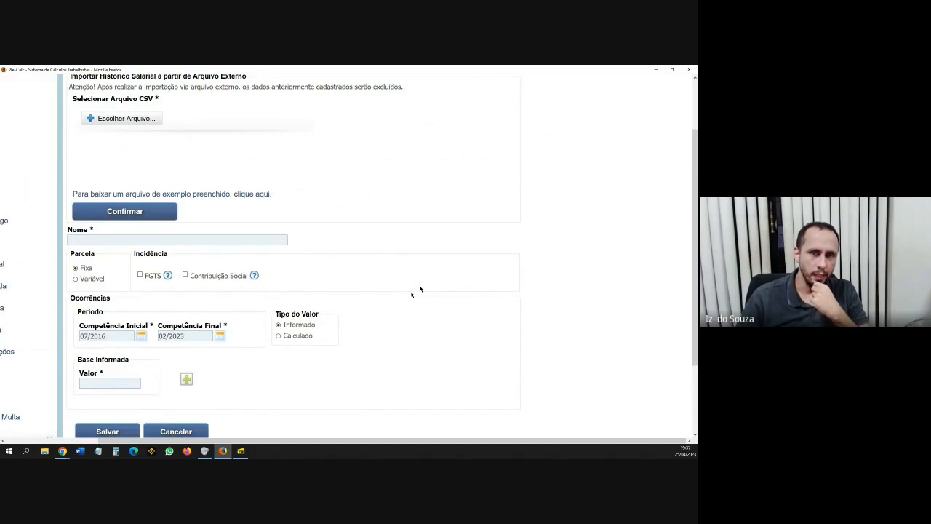
click(275, 242)
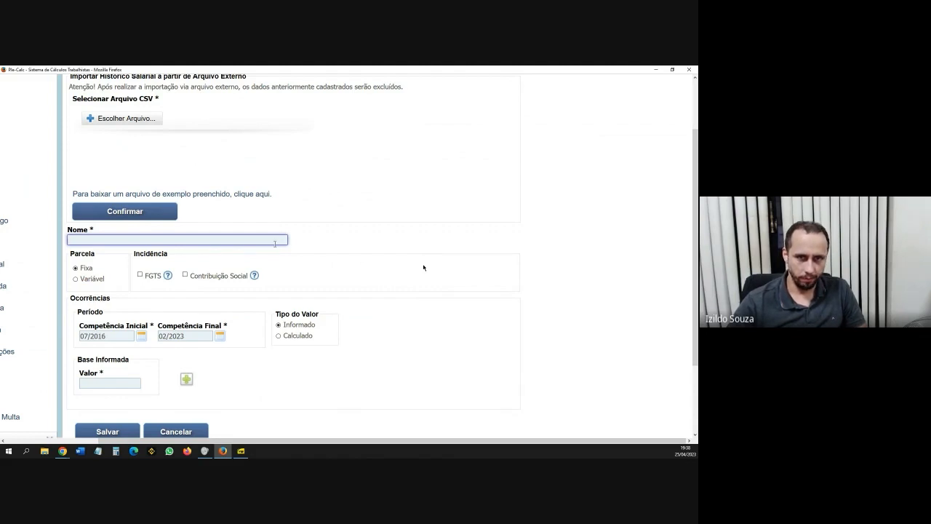
text(SA)
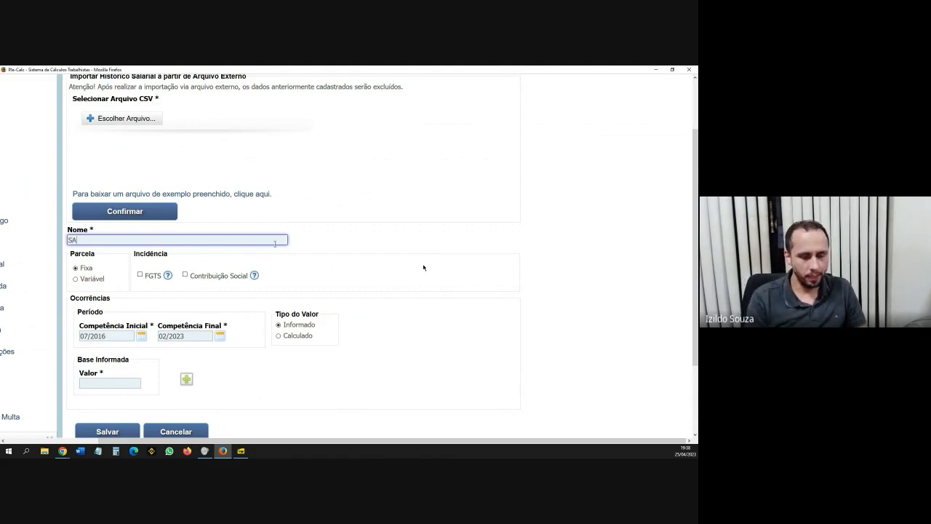
text(LÁRIO PAGO)
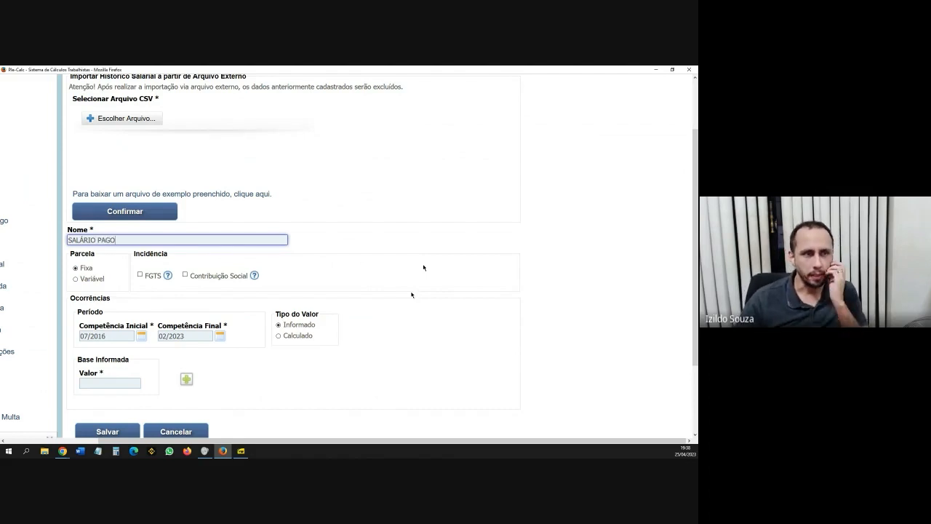
Enable the FGTS and Contribuição Social incidences for the salary entry.
mouse_move(148, 275)
scroll(147, 276, down, 2)
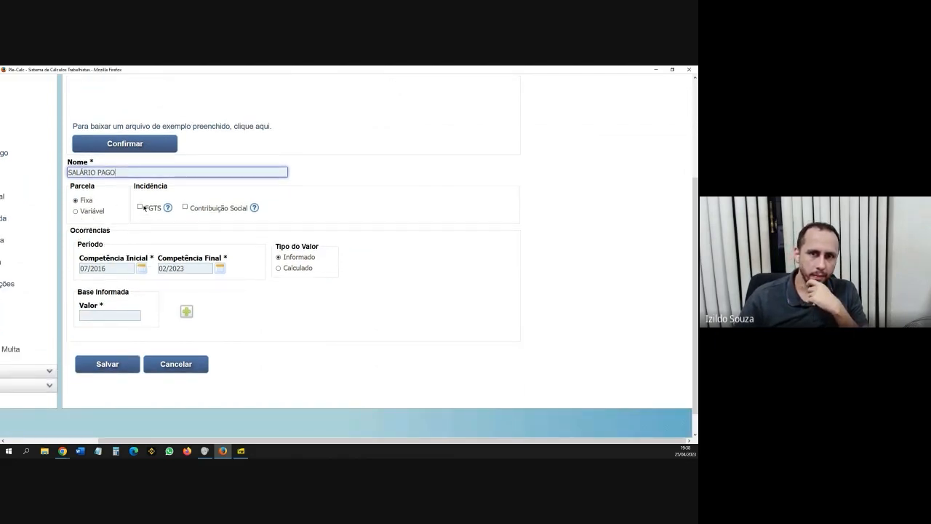
click(139, 207)
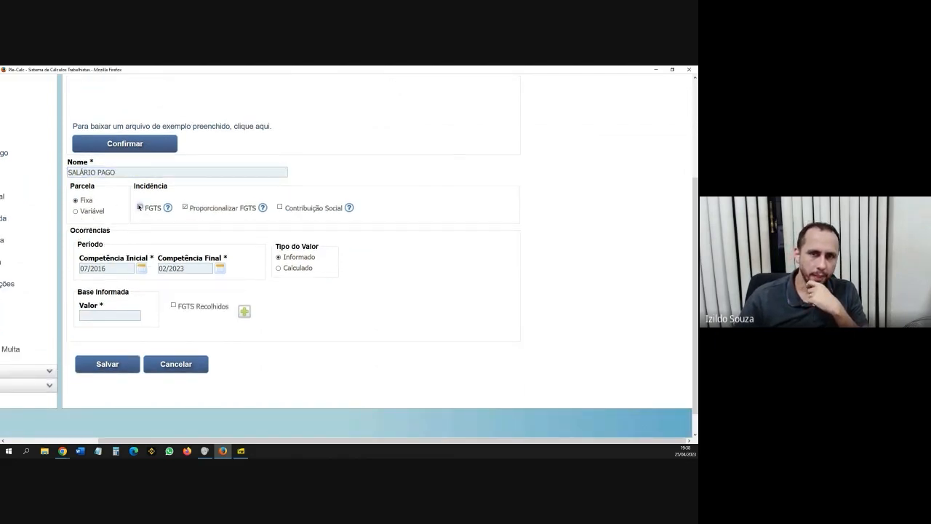
click(280, 208)
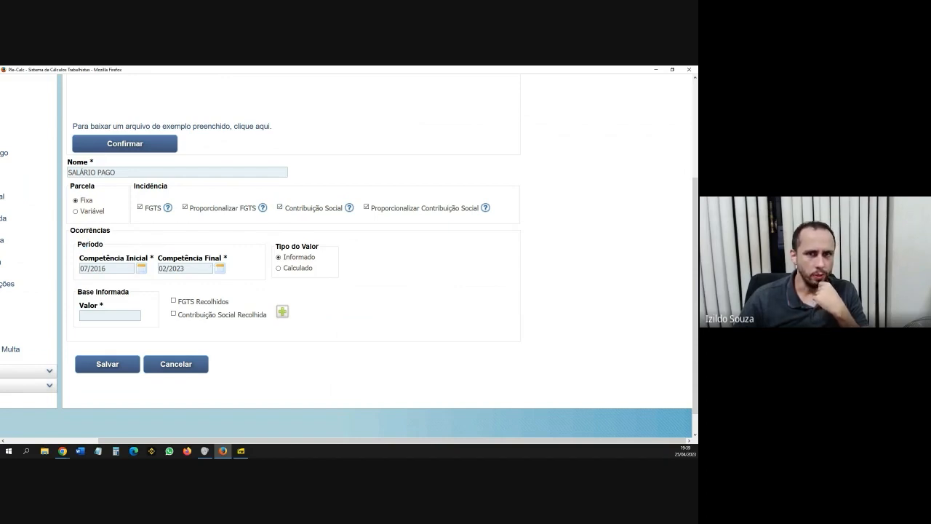
Set the occurrences' Competência Final to 06/2017 and the base value to 1.500,00.
key(alt+Tab)
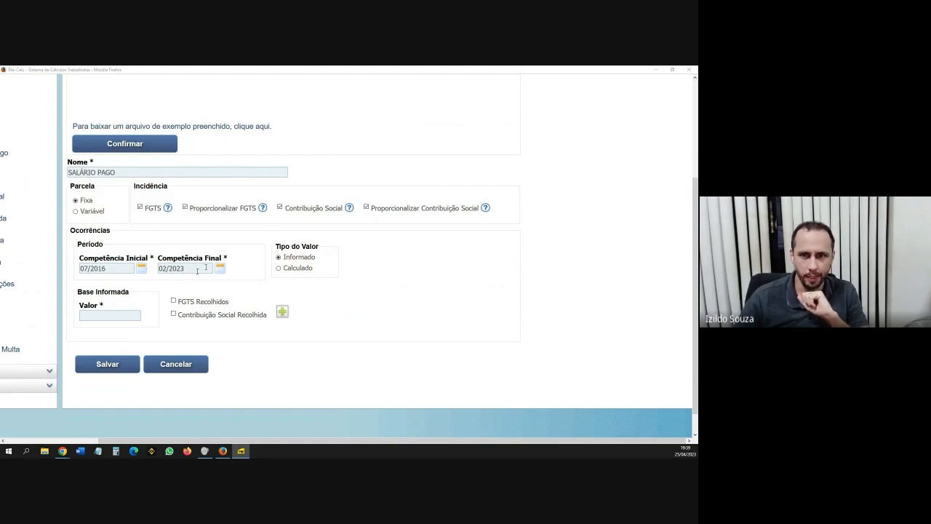
click(205, 269)
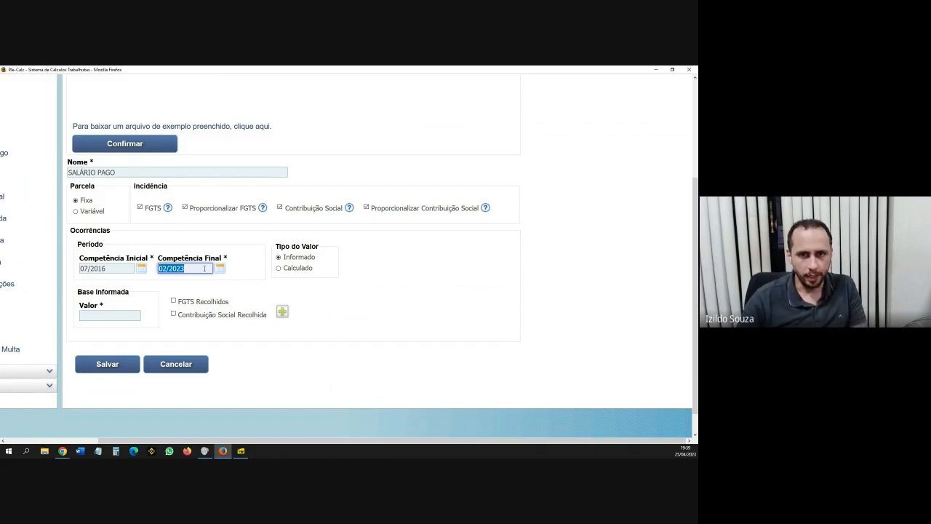
text(06/2017)
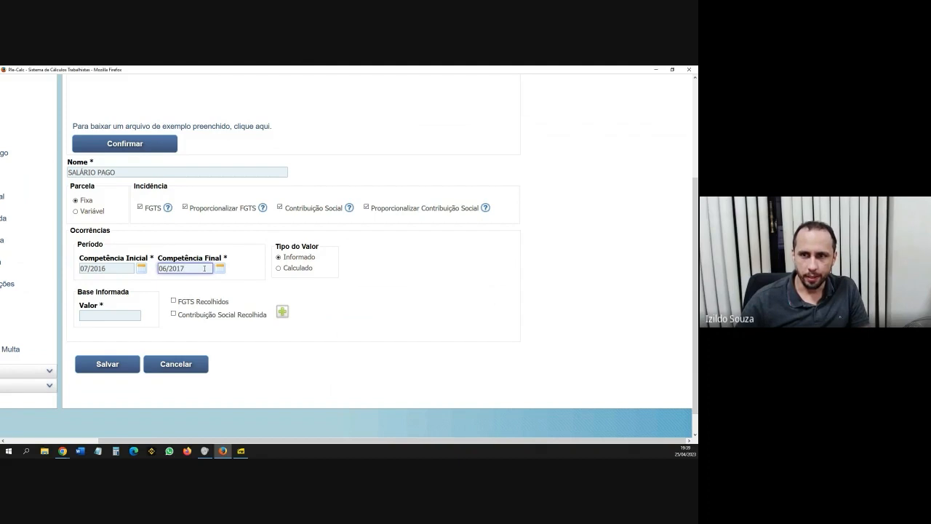
click(102, 315)
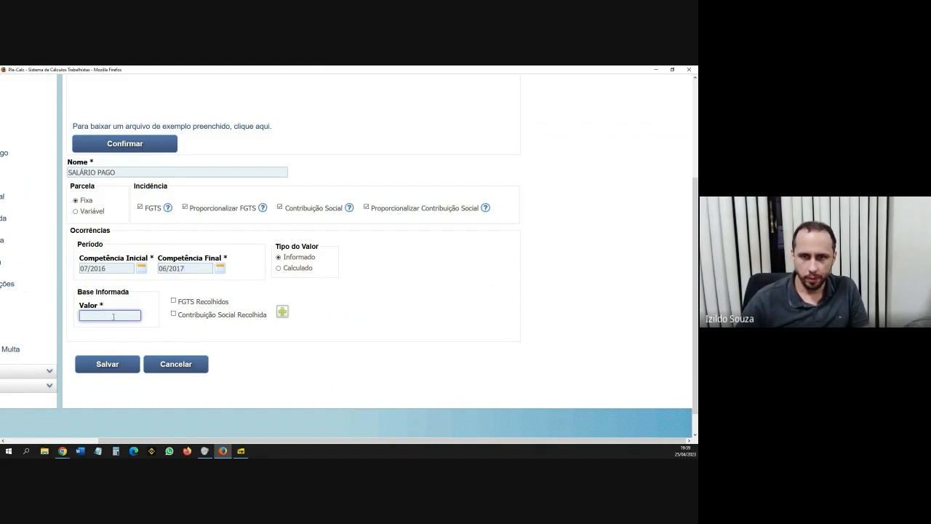
text(150000)
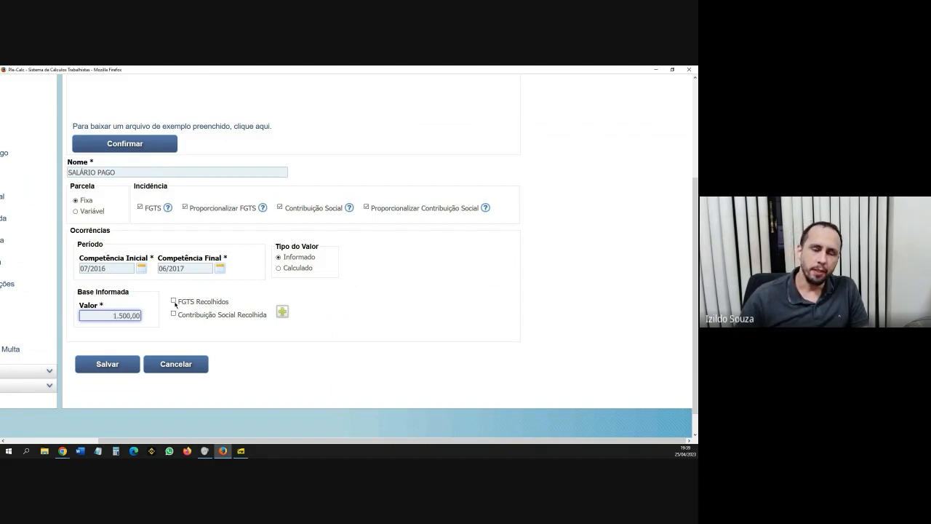
Mark Contribuição Social Recolhida for the salary period ending 06/2017.
scroll(244, 442, left, 2)
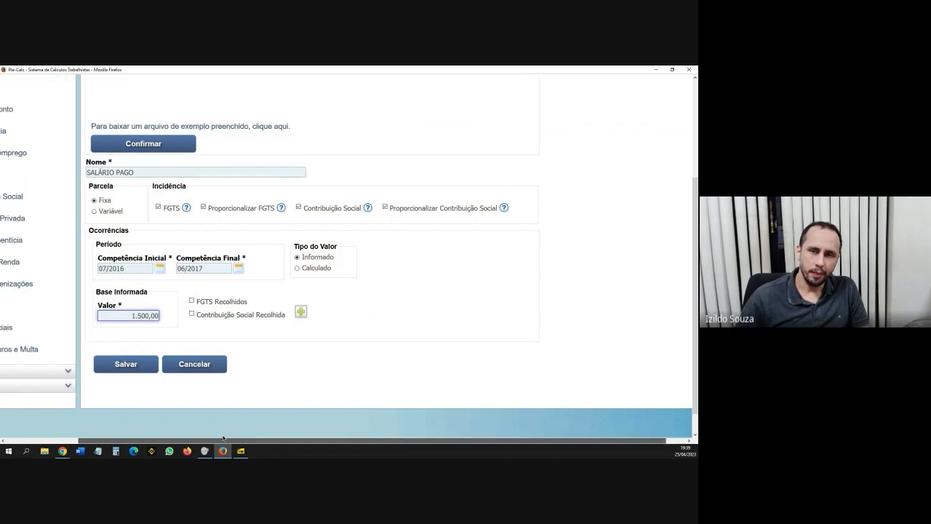
drag(236, 442, 250, 440)
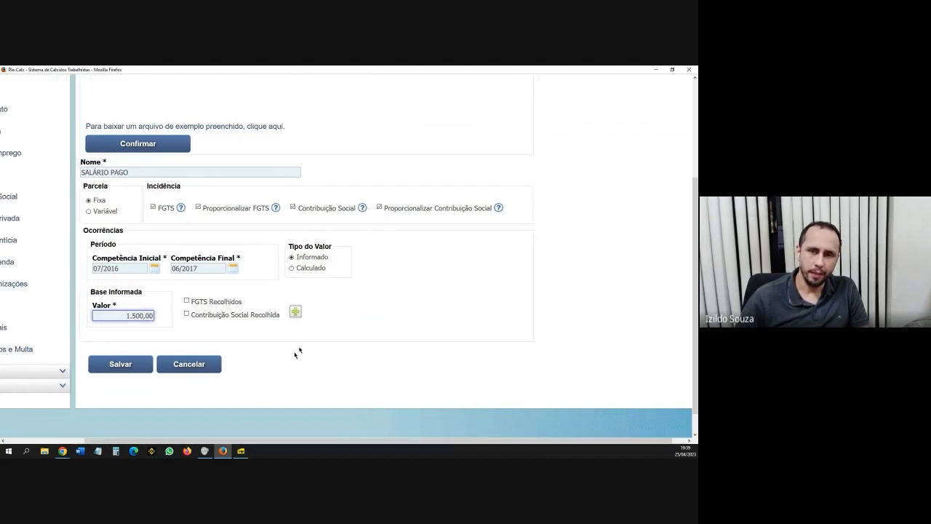
scroll(299, 349, down, 1)
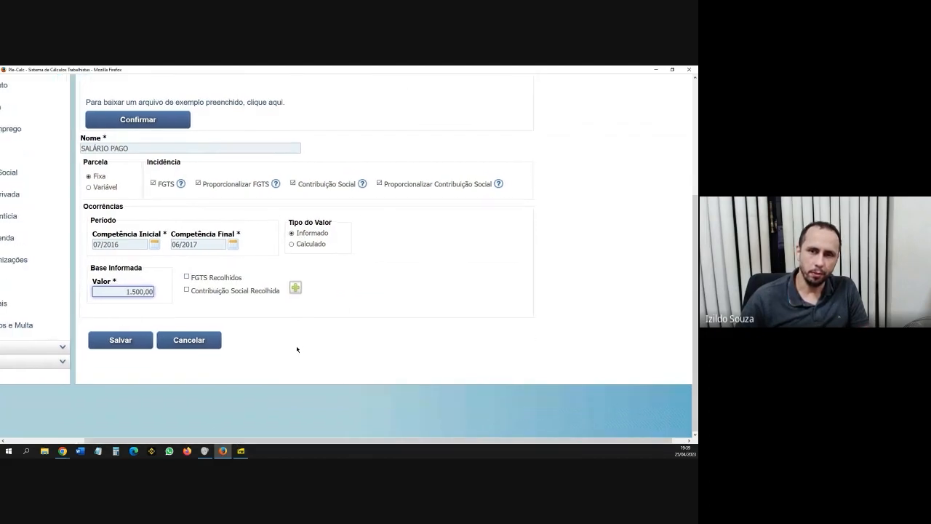
click(186, 289)
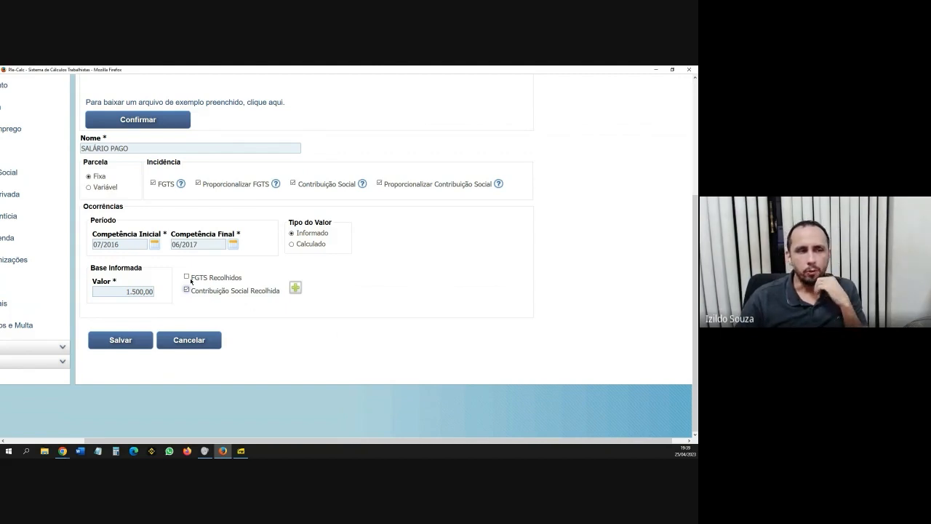
click(241, 451)
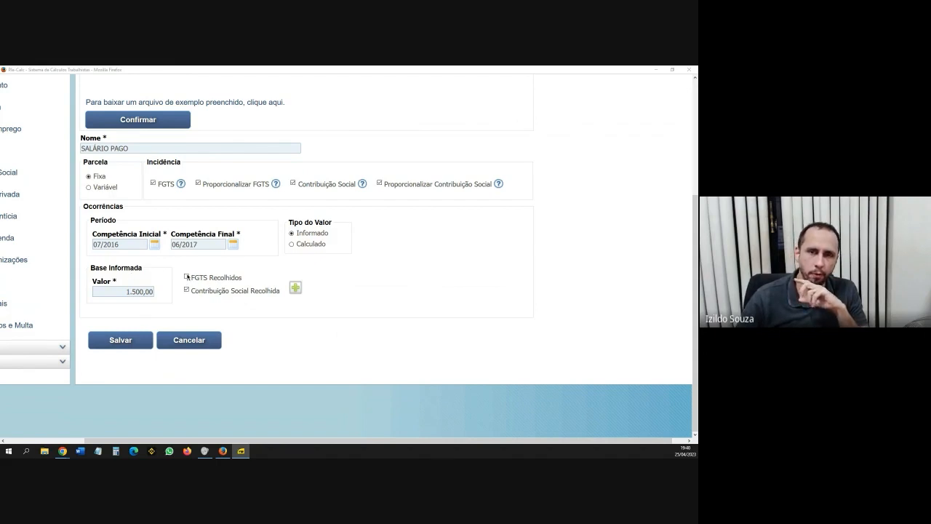
Generate the monthly salary occurrences from 07/2016 to 06/2017 and check the resulting table.
drag(263, 440, 180, 439)
scroll(160, 416, up, 2)
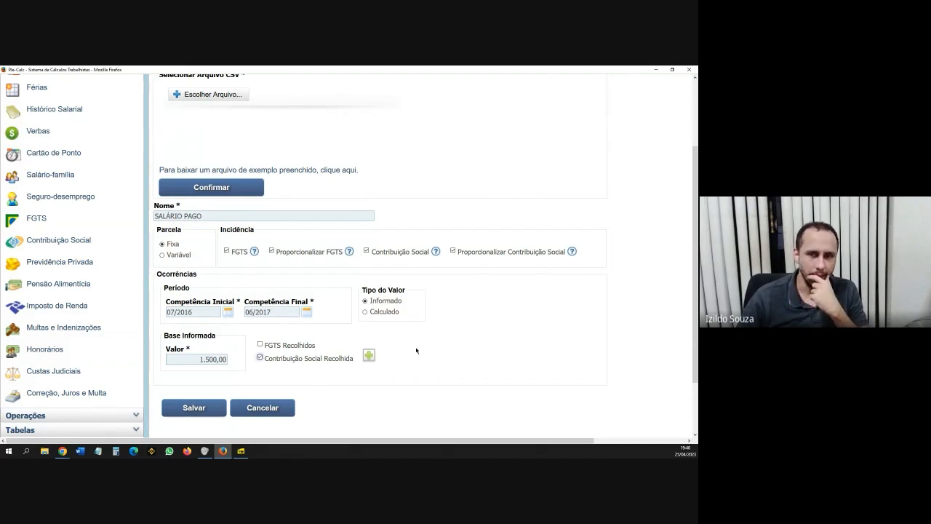
scroll(411, 349, down, 2)
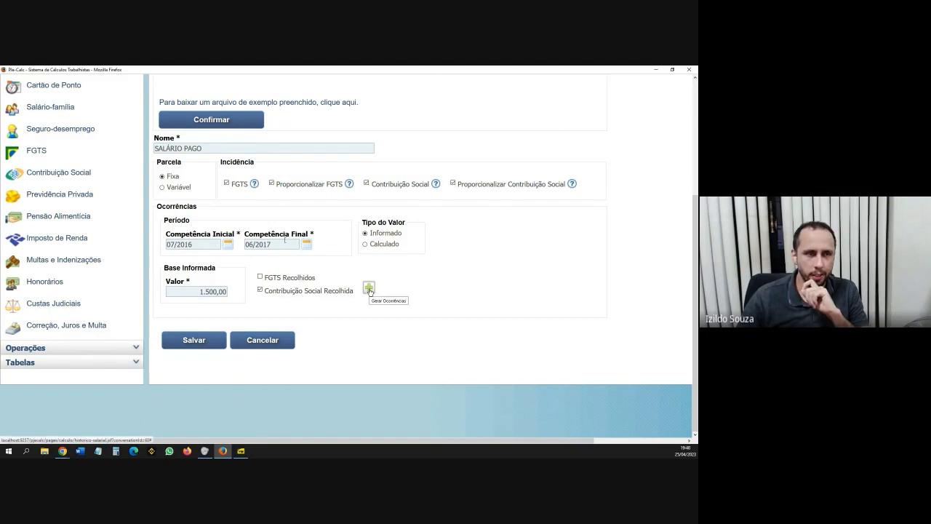
click(369, 288)
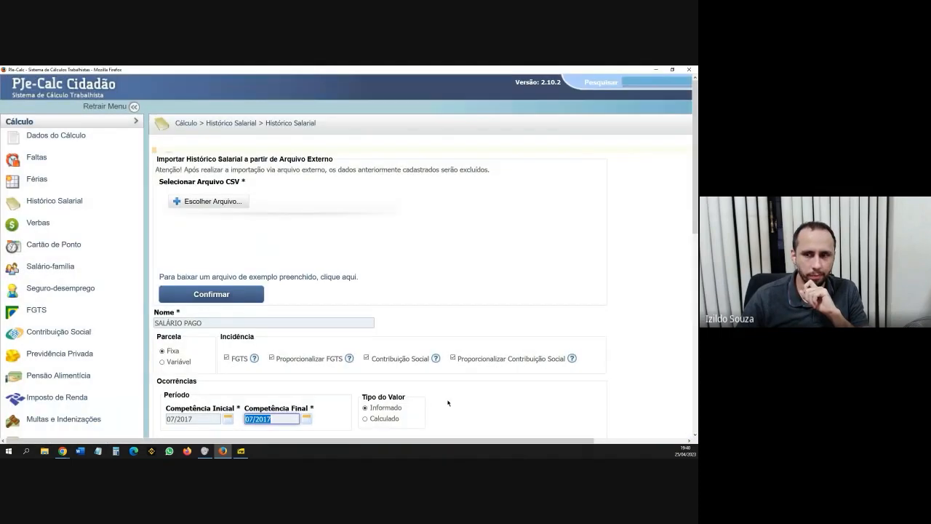
drag(446, 441, 511, 442)
scroll(349, 297, down, 3)
scroll(349, 297, down, 5)
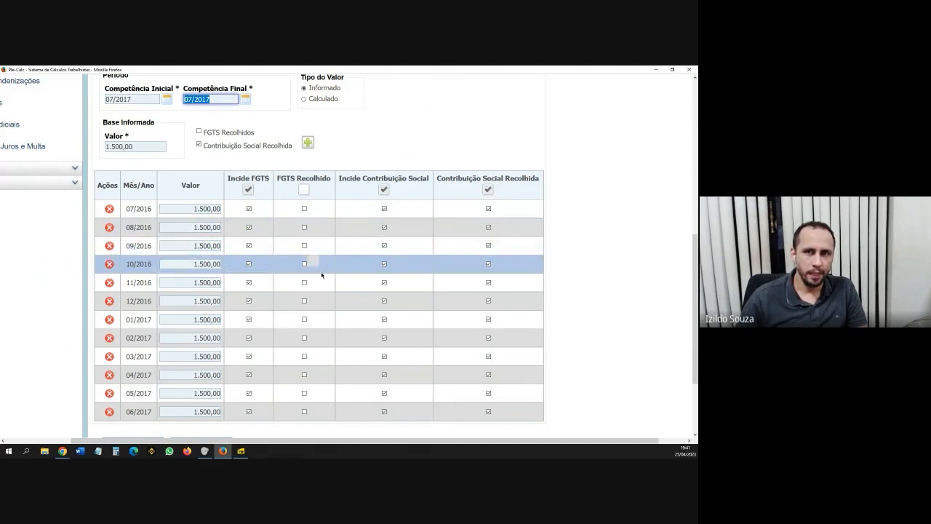
Set Competência Final to 06/2018 for the period starting 07/2017, with a base value of 2.000,00.
scroll(320, 269, up, 3)
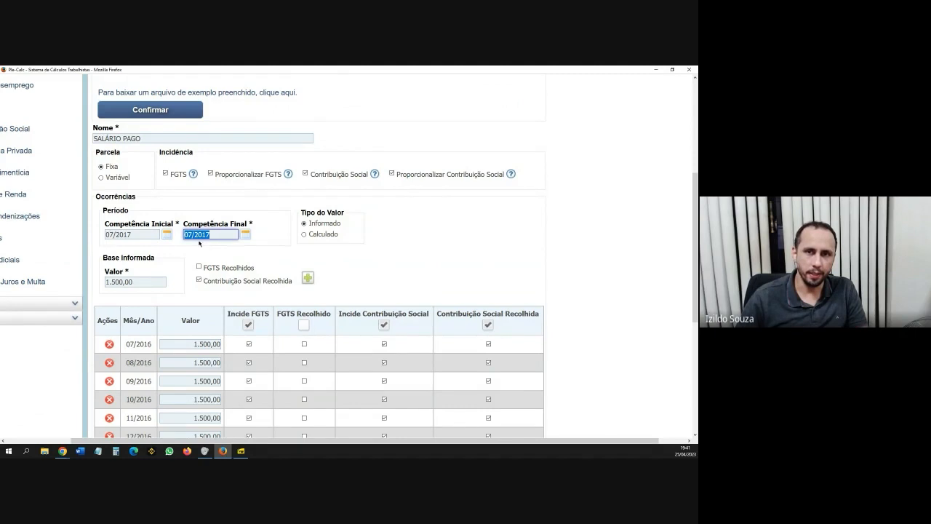
text(06/2018)
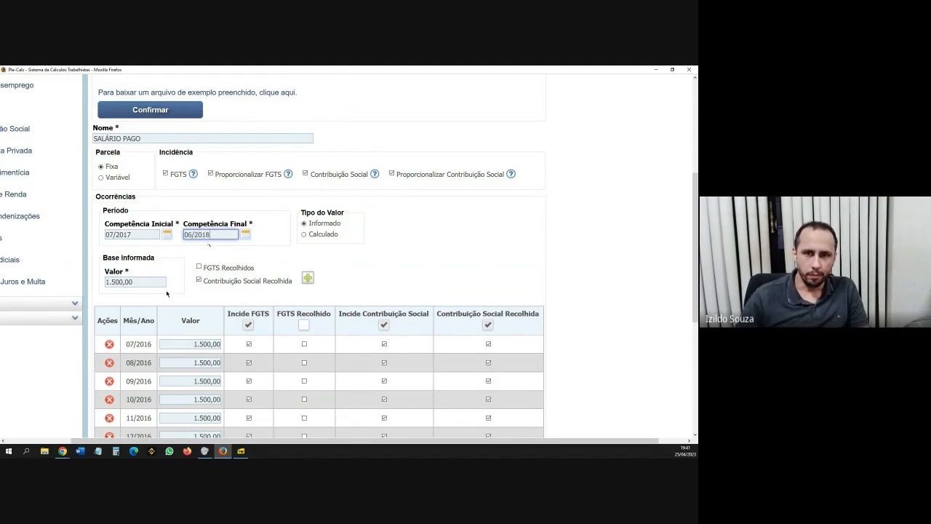
click(138, 281)
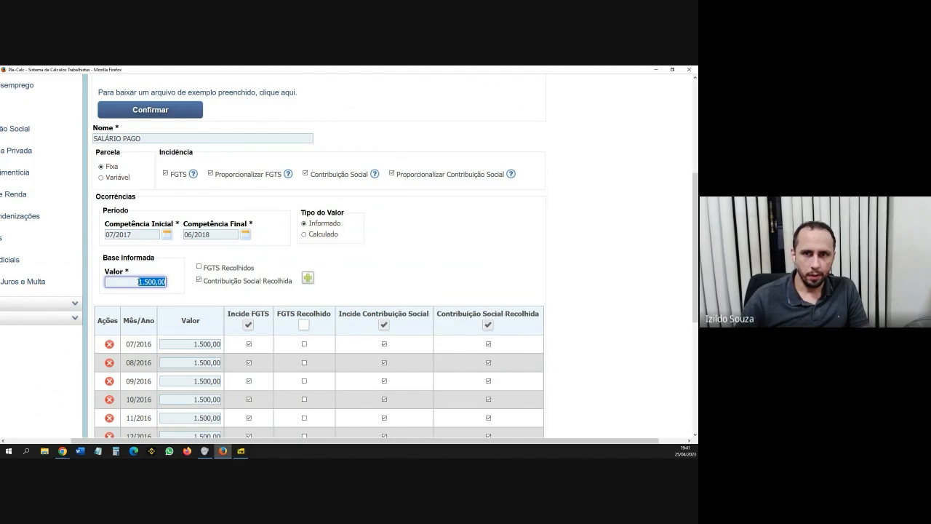
text(2.000,00)
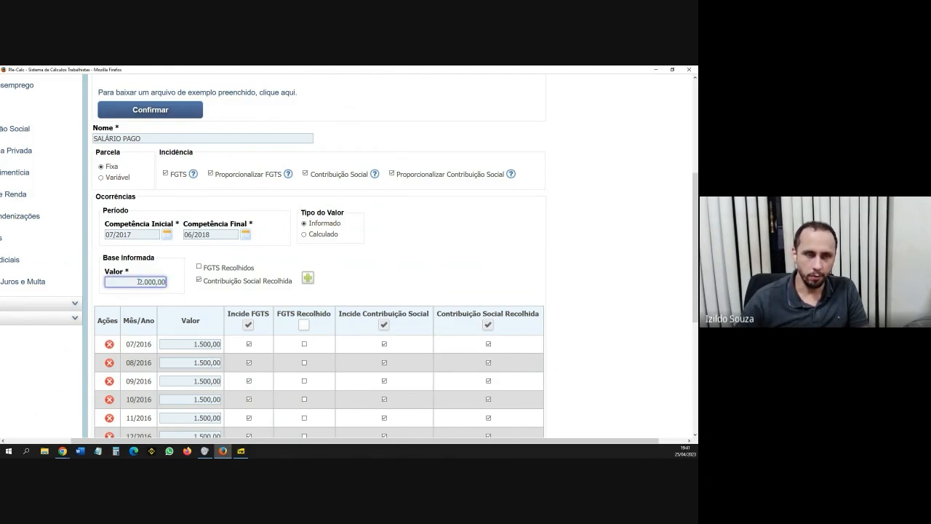
Generate the monthly salary occurrences of 2.000,00 for the period 07/2017 to 06/2018.
click(387, 268)
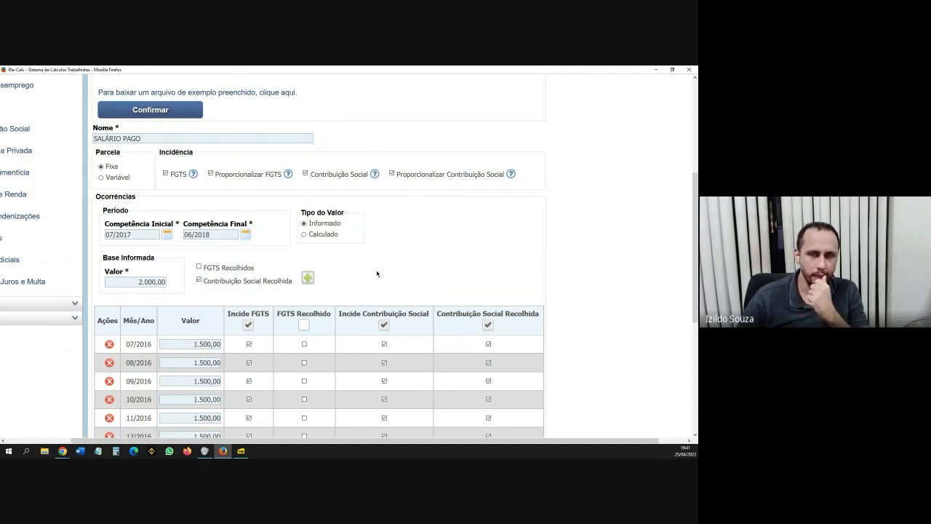
click(308, 279)
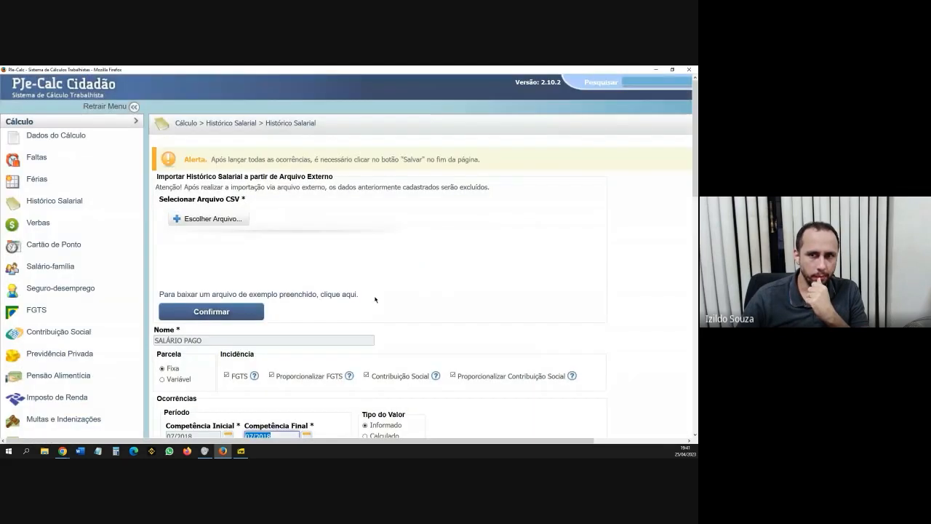
Add the salary occurrences from 07/2018 with Competência Final 06/2019 and a base value of 2.300,00.
scroll(376, 305, down, 5)
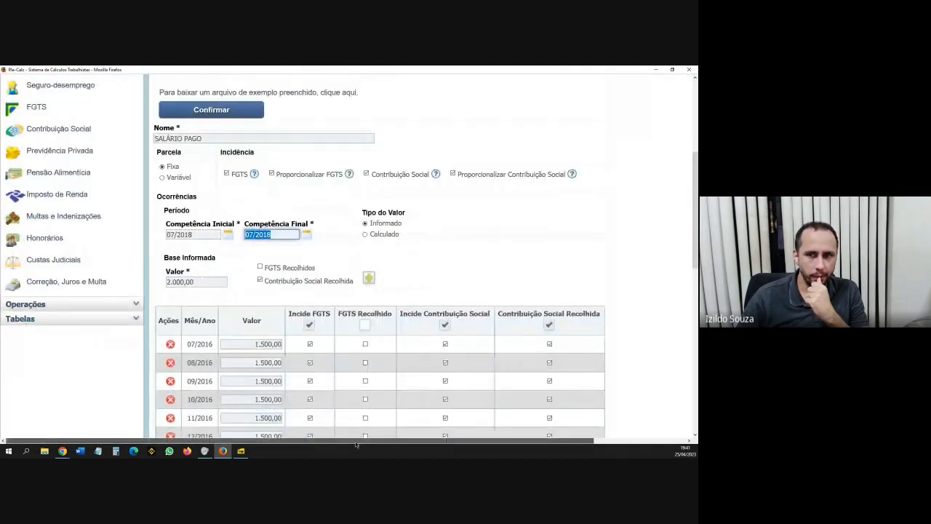
scroll(355, 442, right, 3)
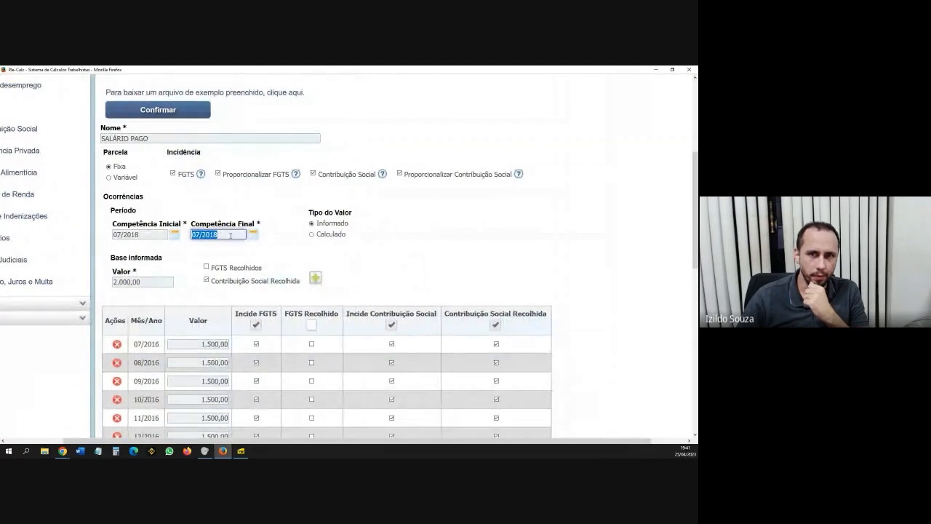
text(06/2019)
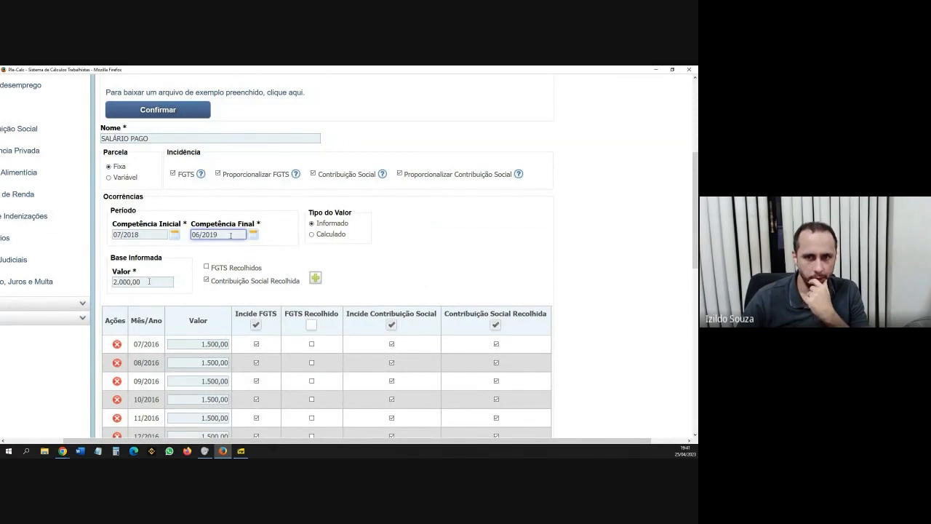
click(149, 281)
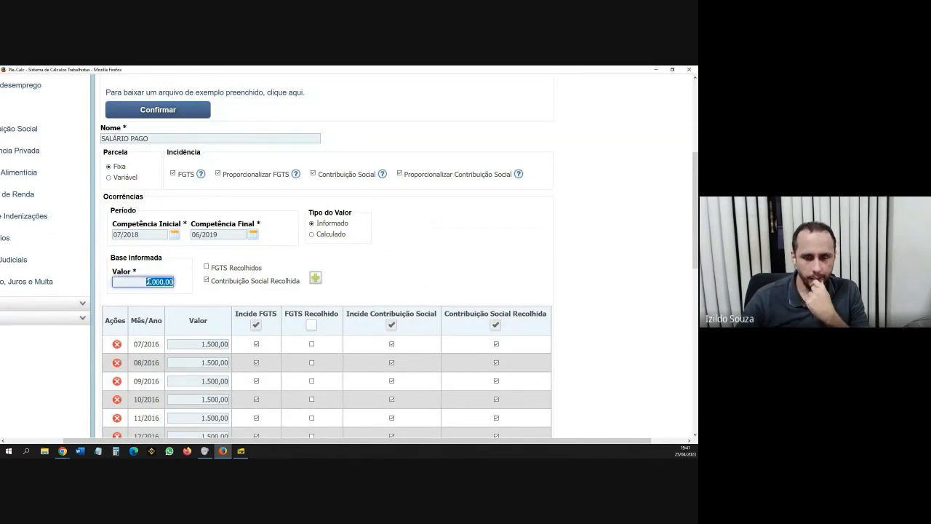
text(130000)
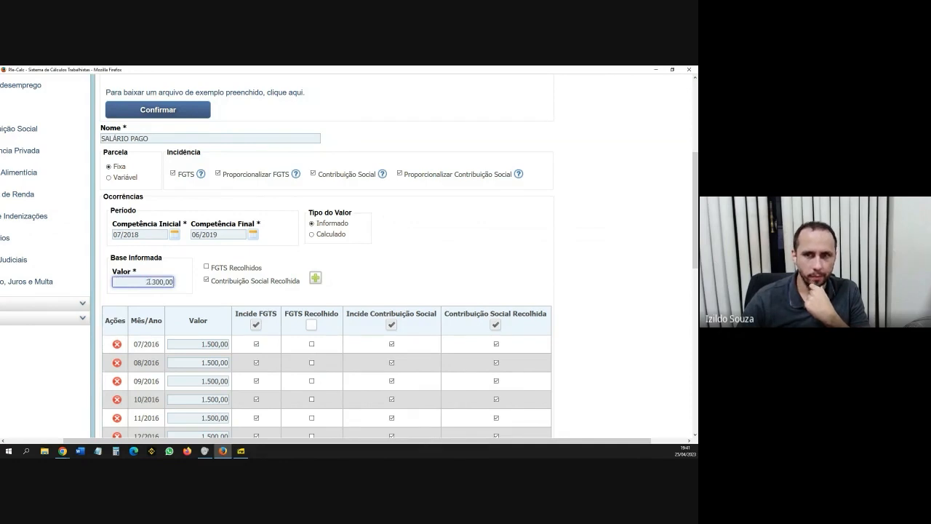
click(315, 277)
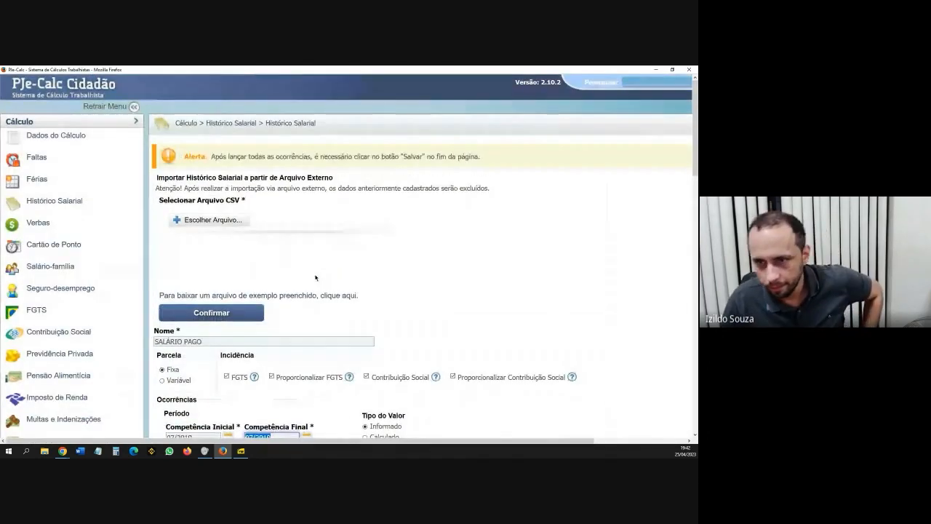
Add the salary occurrences from 07/2019 with Competência Final 06/2020 and a base value of 2.700,00.
scroll(254, 258, down, 3)
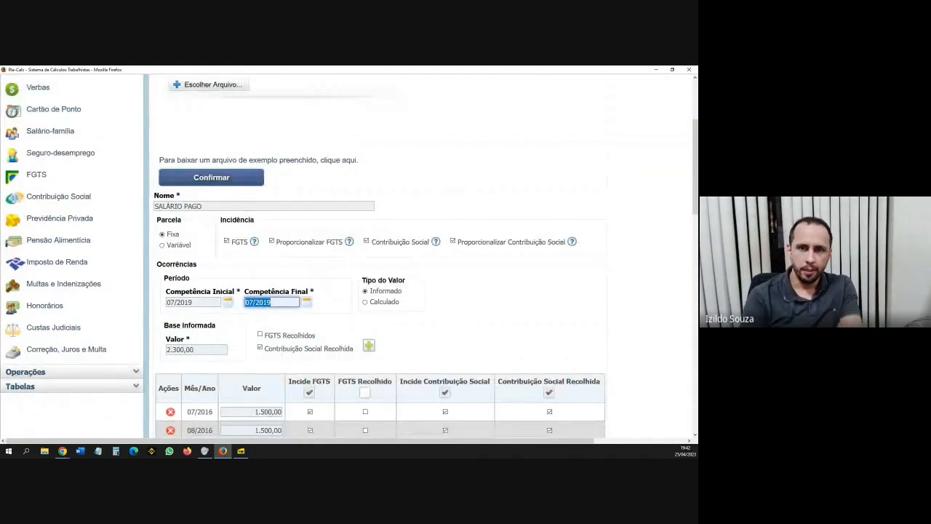
text(06/2020)
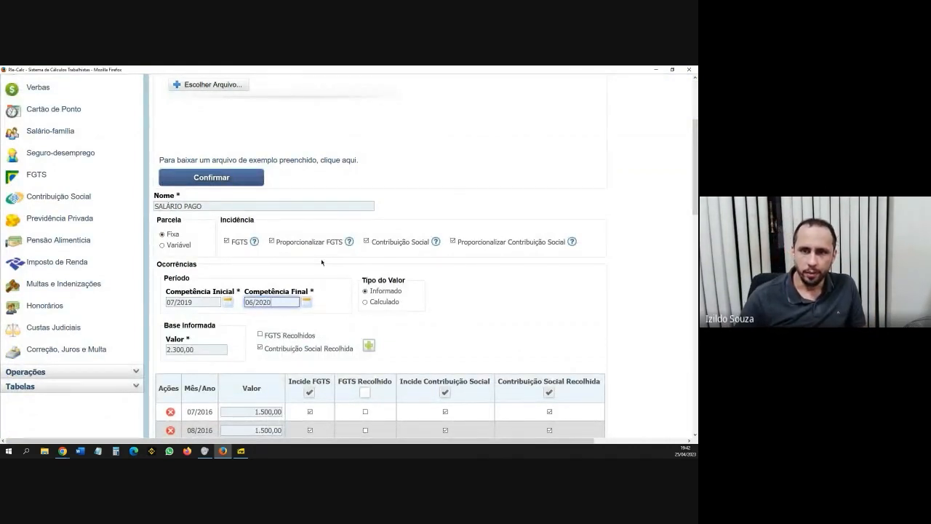
scroll(263, 275, down, 1)
scroll(263, 275, down, 2)
click(210, 281)
text(270000)
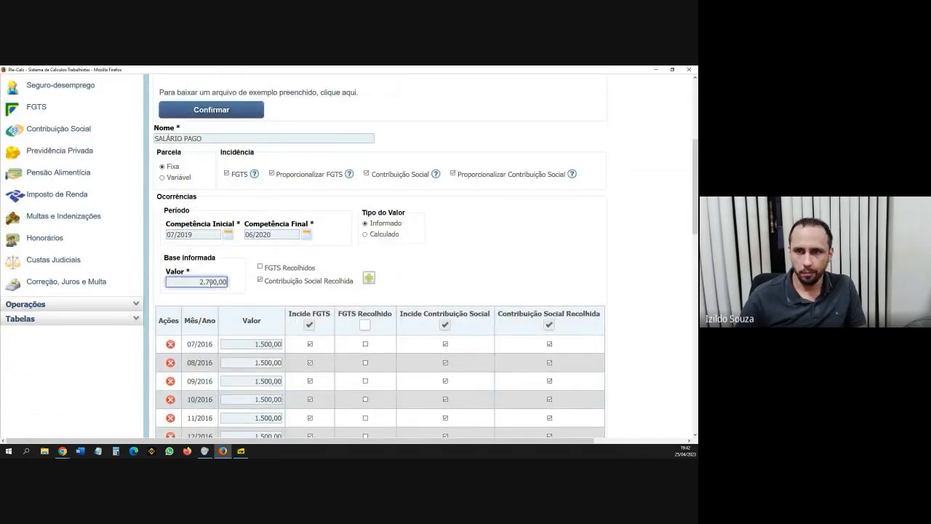
click(369, 279)
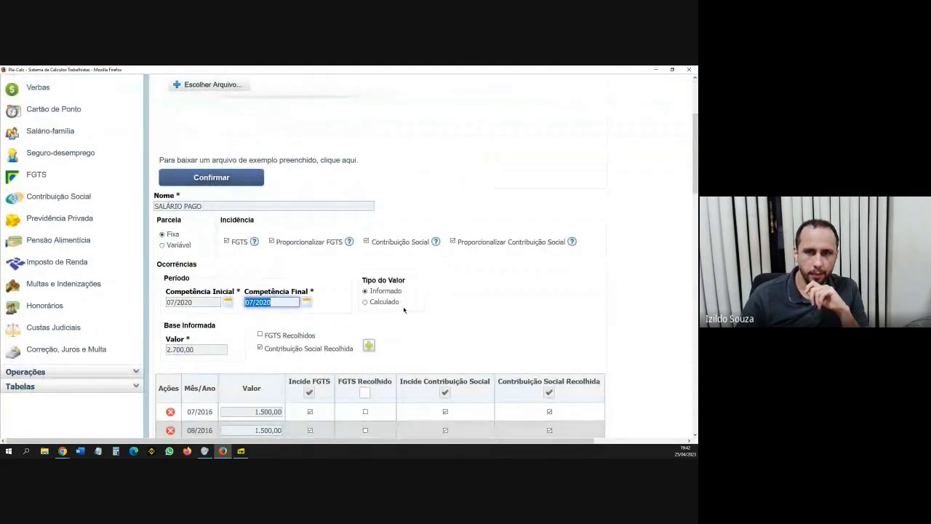
Add the salary occurrences from 07/2020 with Competência Final 06/2021 and a base value of 3.000,00.
text(06/2021)
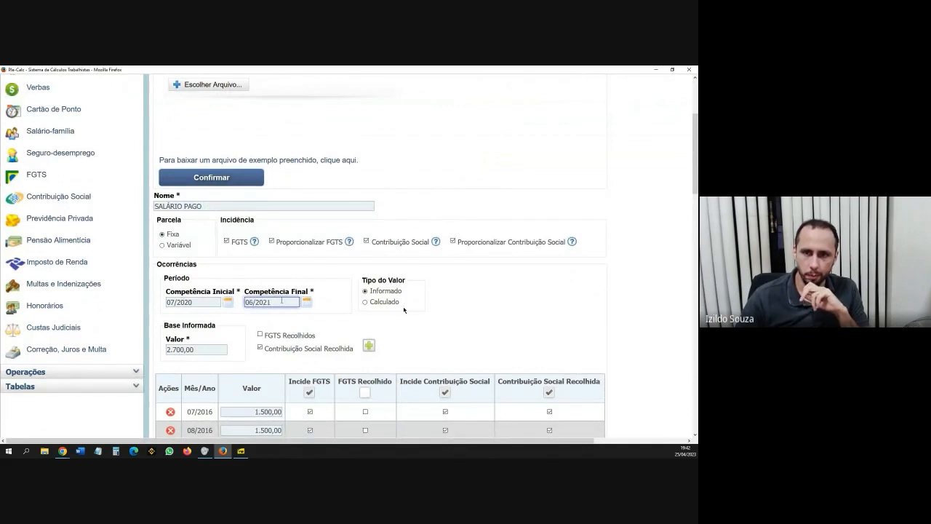
click(209, 350)
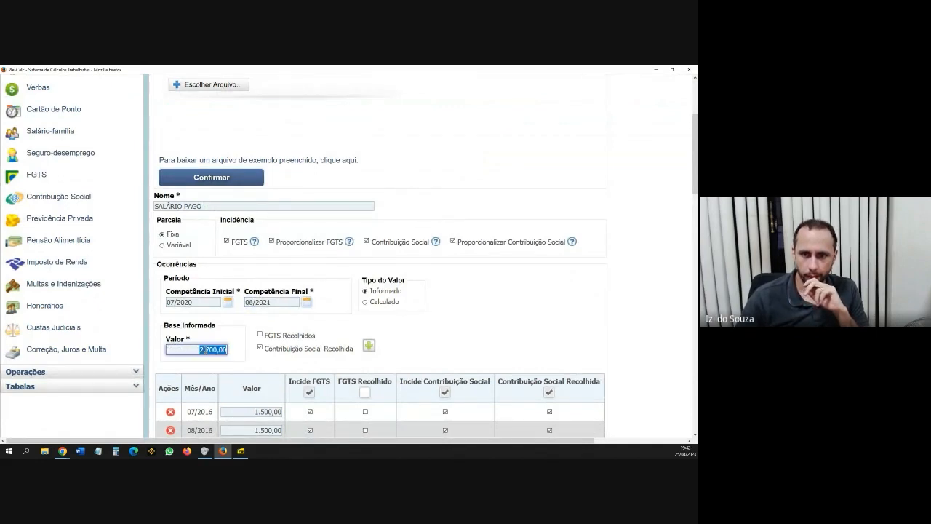
text(330000)
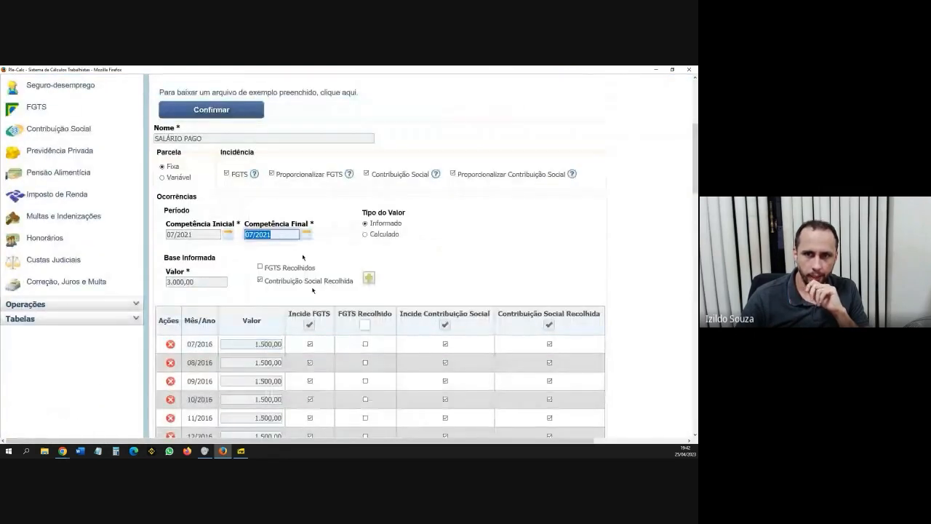
Add the salary occurrences from 07/2021 with Competência Final 06/2022 and a base value of 3.200,00.
text(06/2022)
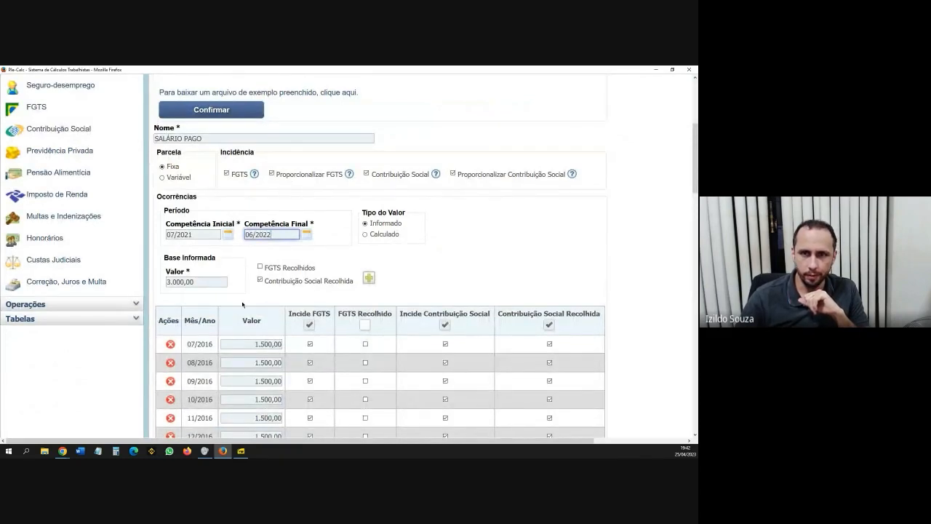
click(211, 282)
text(320000)
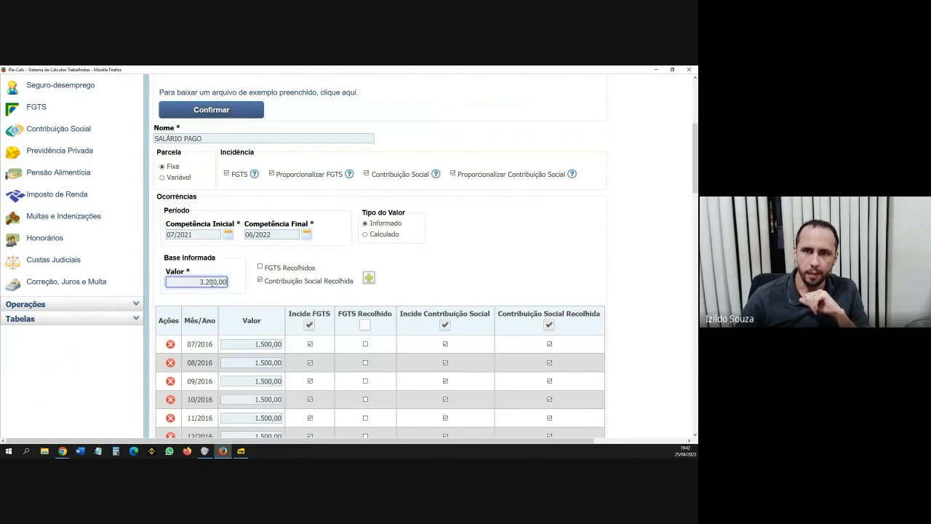
click(369, 278)
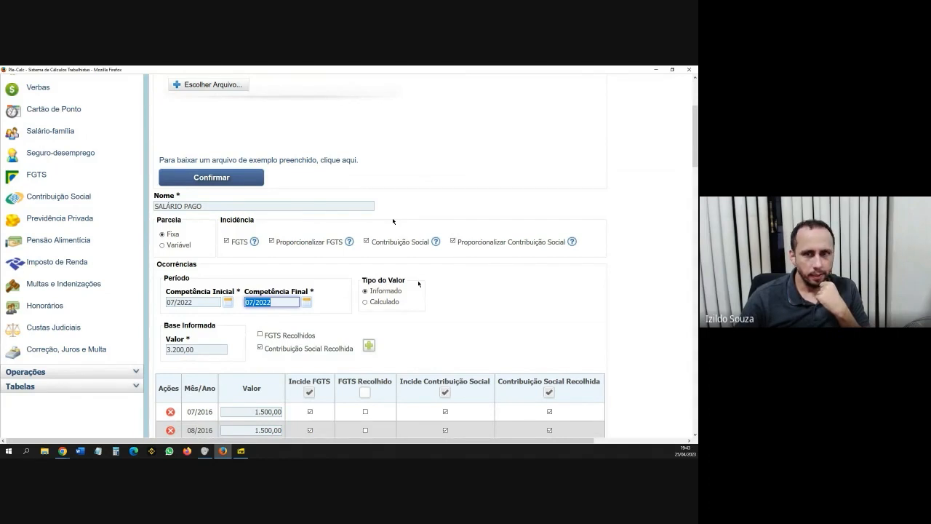
Add the salary occurrences from 07/2022 with Competência Final 02/2023 and a base value of 3.500,00.
text(02/2023)
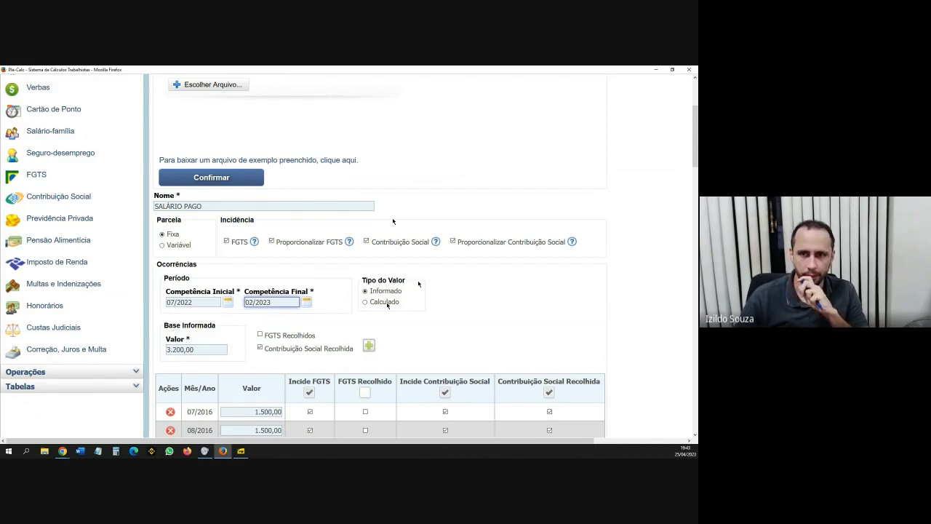
click(337, 276)
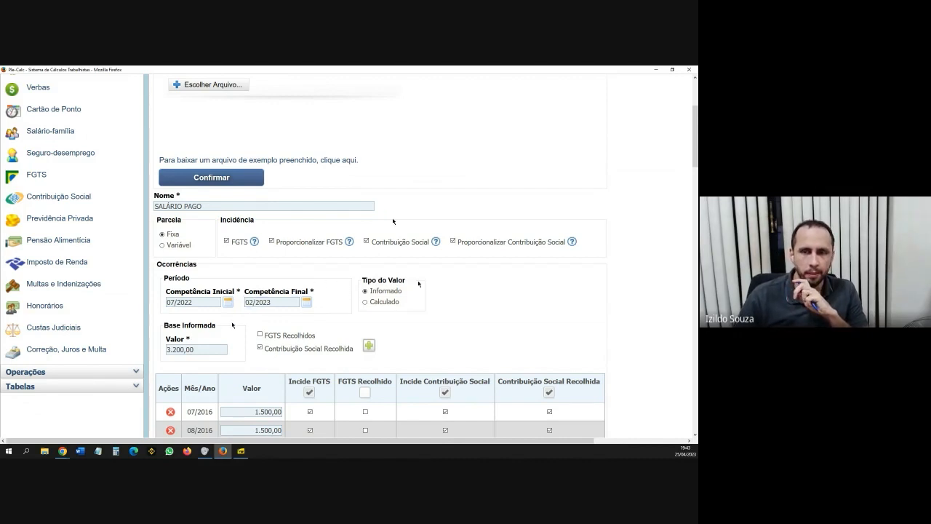
click(212, 349)
text(350000)
click(474, 311)
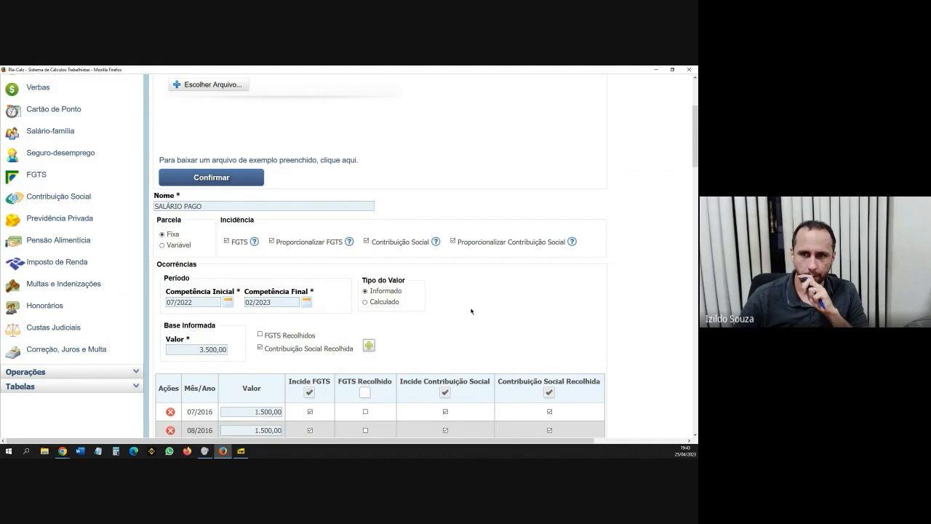
scroll(458, 320, down, 1)
scroll(455, 321, down, 1)
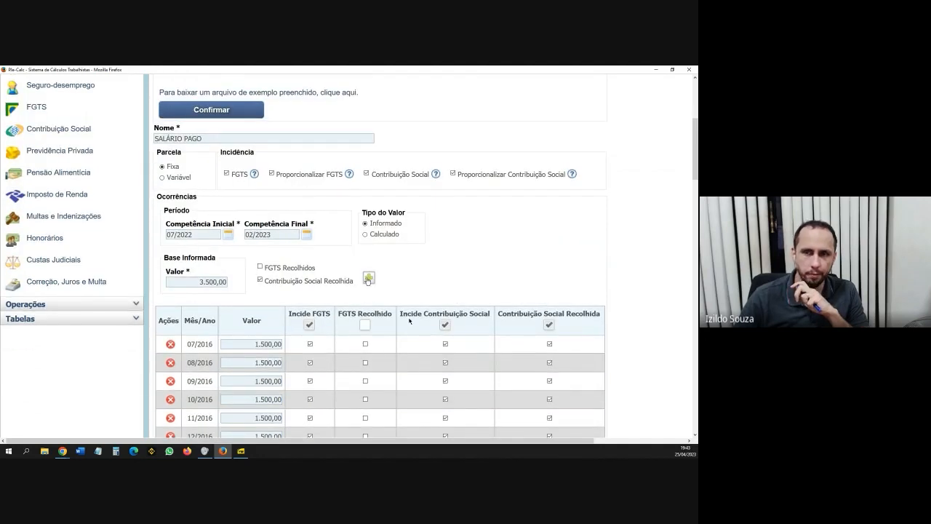
click(368, 279)
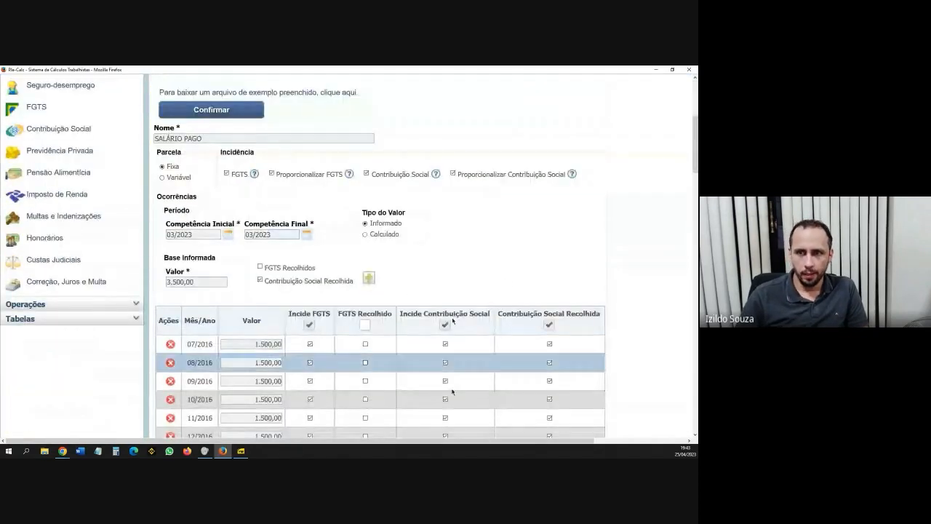
Review the monthly values and the FGTS and Contribuição Social marks across the whole occurrences table, from 07/2016 to 02/2023.
drag(429, 440, 513, 441)
scroll(397, 219, down, 2)
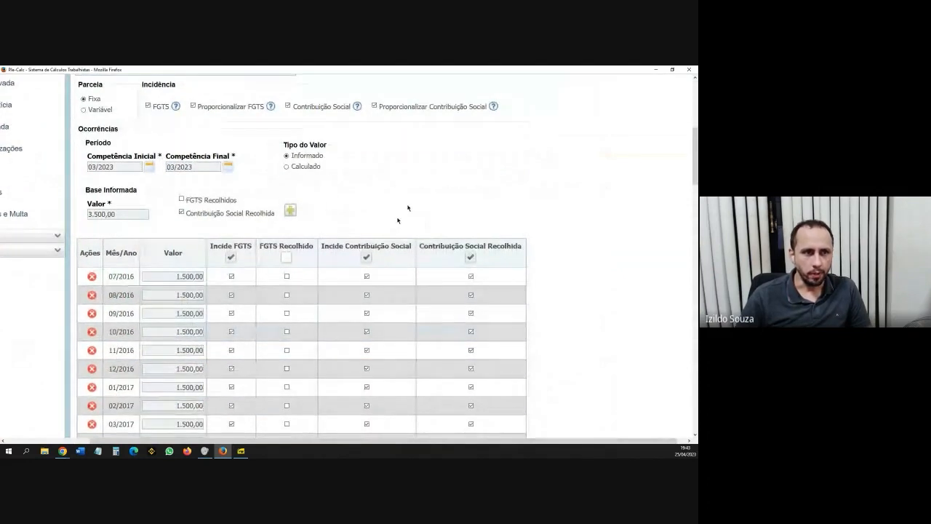
scroll(409, 205, down, 2)
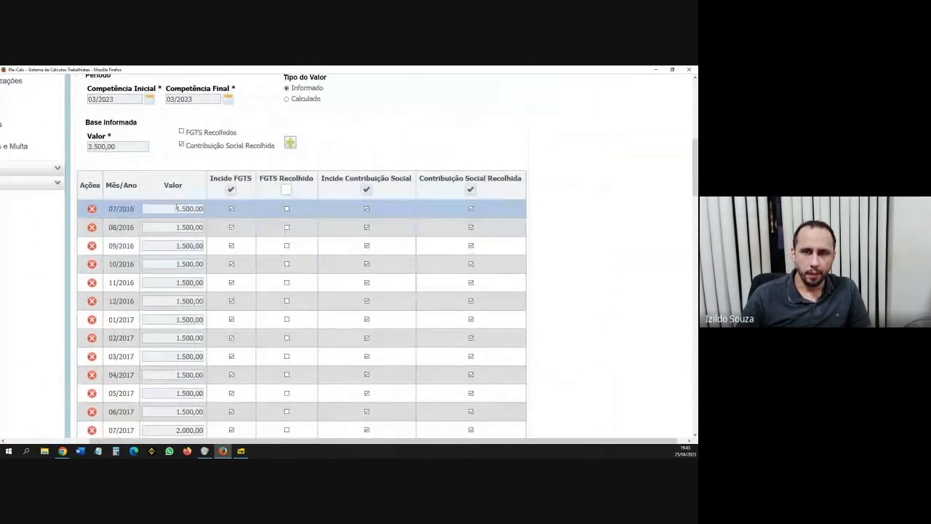
scroll(195, 263, down, 2)
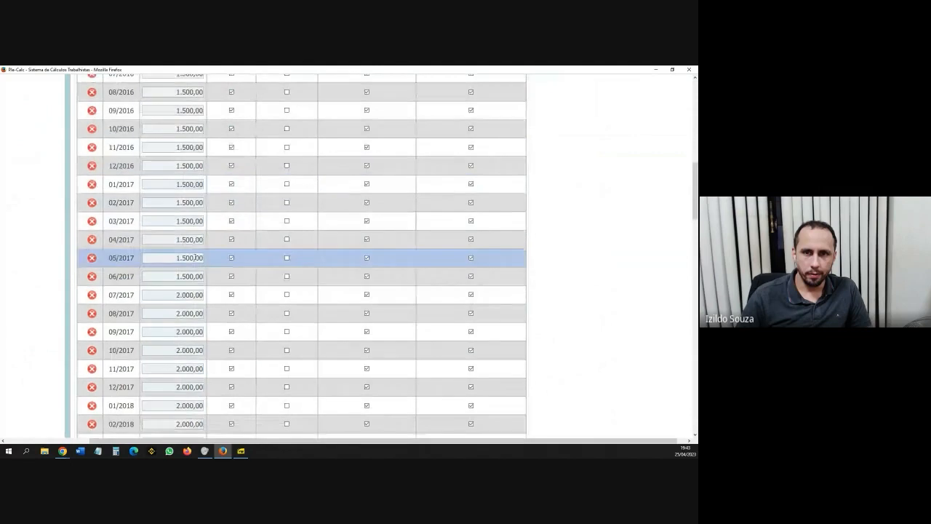
scroll(194, 265, down, 6)
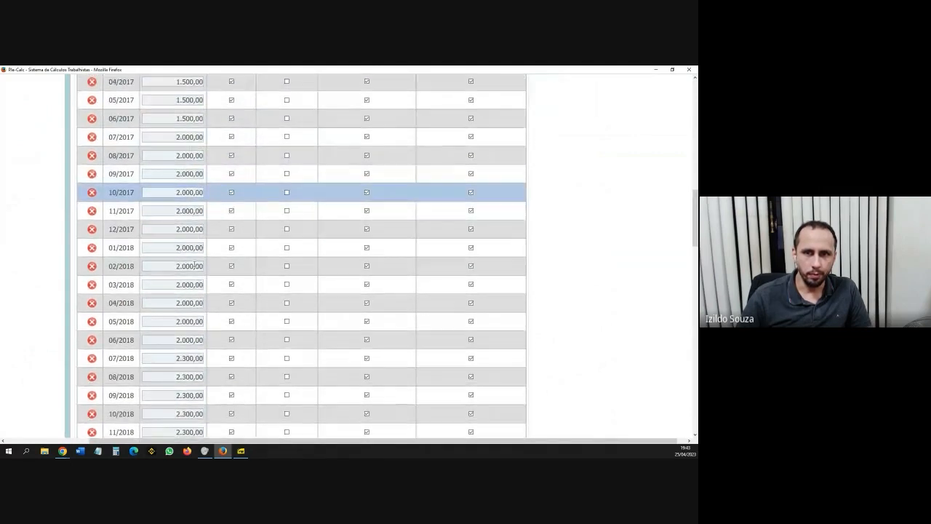
scroll(195, 263, down, 4)
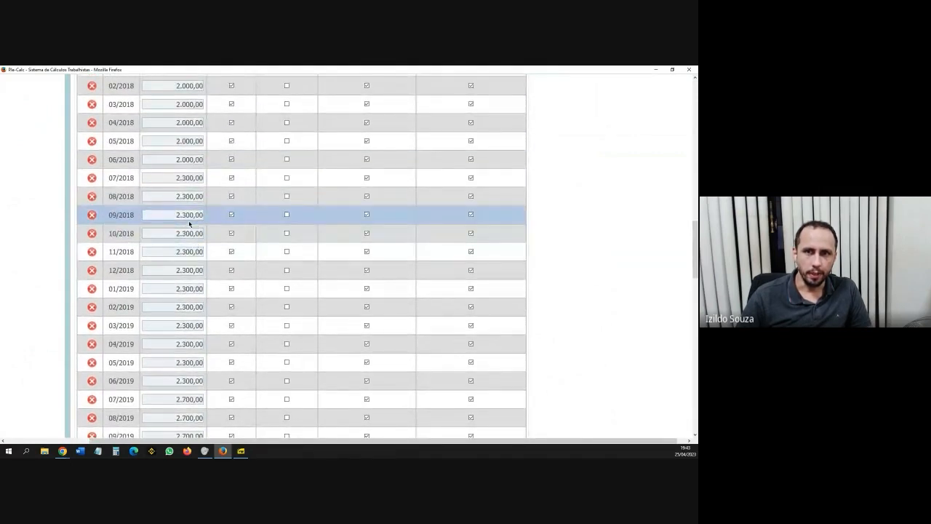
scroll(190, 248, down, 3)
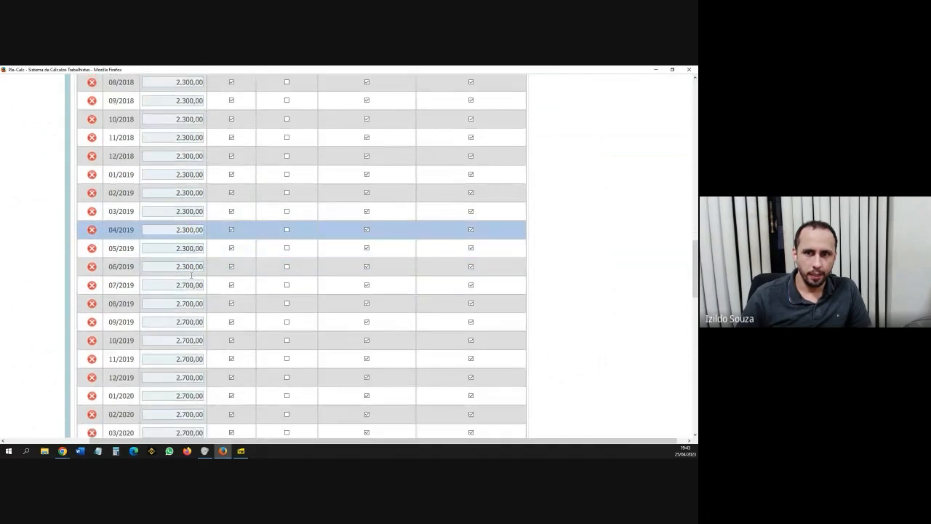
scroll(192, 274, down, 1)
scroll(188, 279, down, 4)
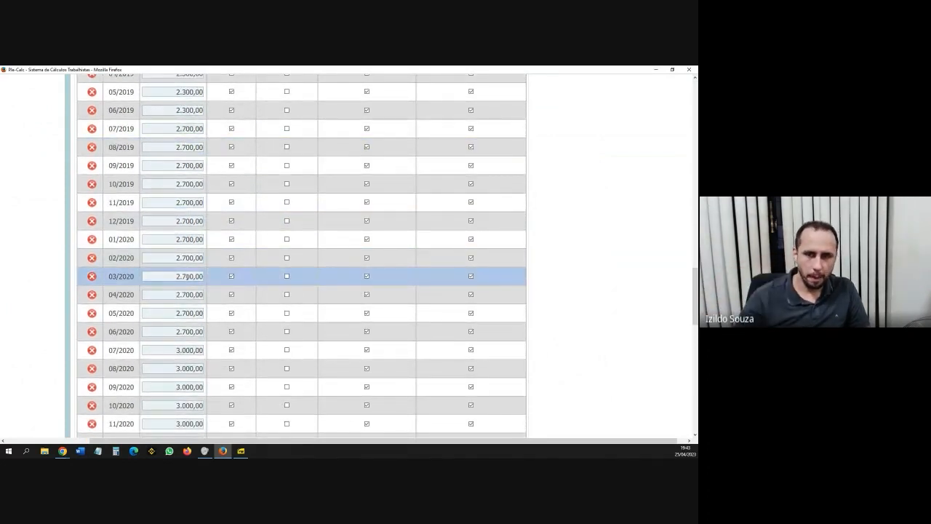
scroll(188, 277, down, 8)
scroll(188, 277, down, 2)
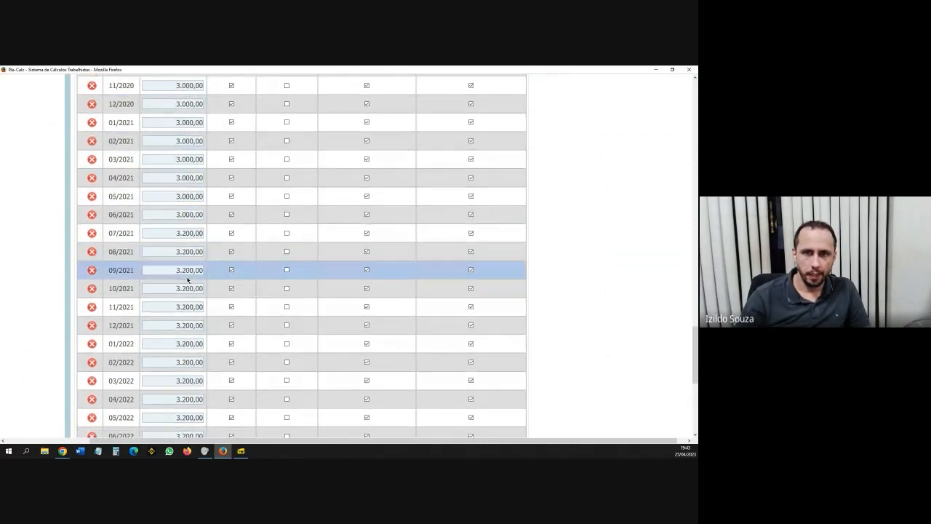
scroll(187, 280, down, 3)
scroll(188, 279, down, 2)
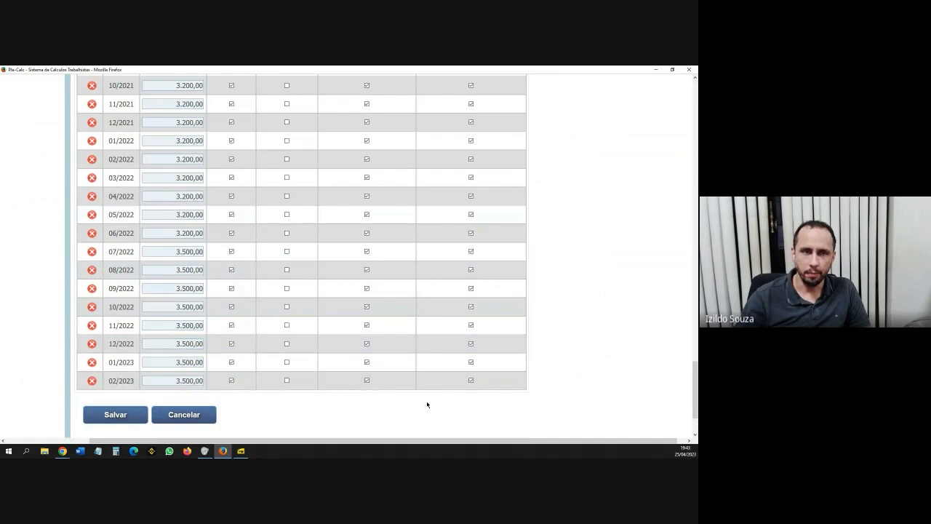
scroll(335, 325, up, 15)
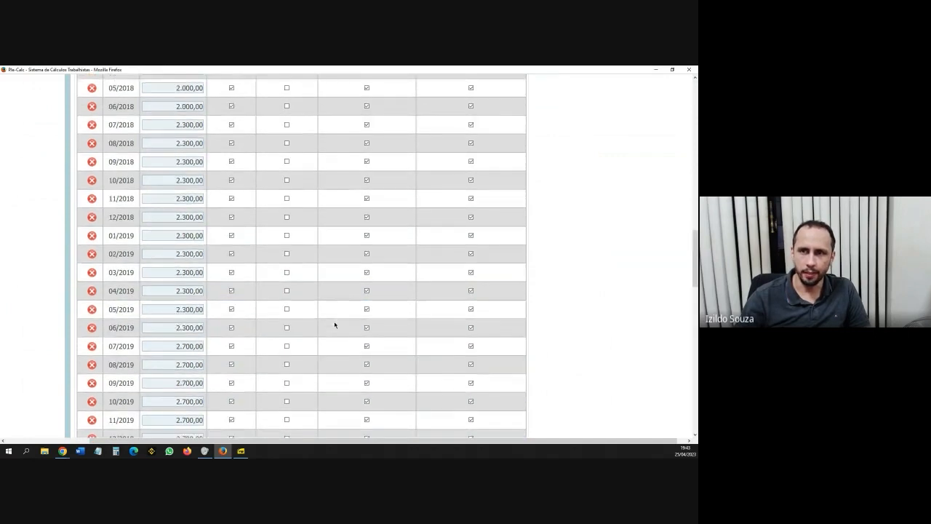
scroll(335, 324, down, 4)
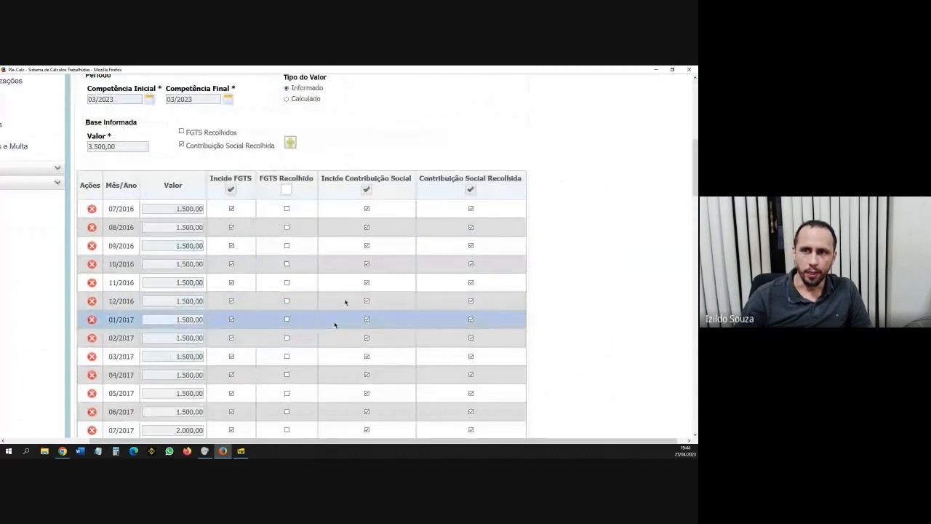
scroll(338, 301, down, 1)
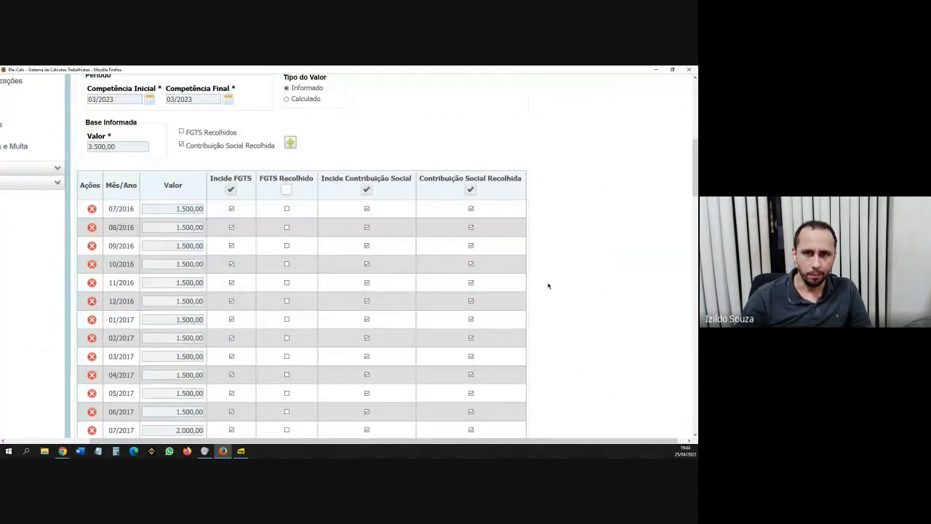
Save the SALÁRIO PAGO salary history with its occurrences from 07/2016 to 02/2023.
scroll(548, 299, up, 2)
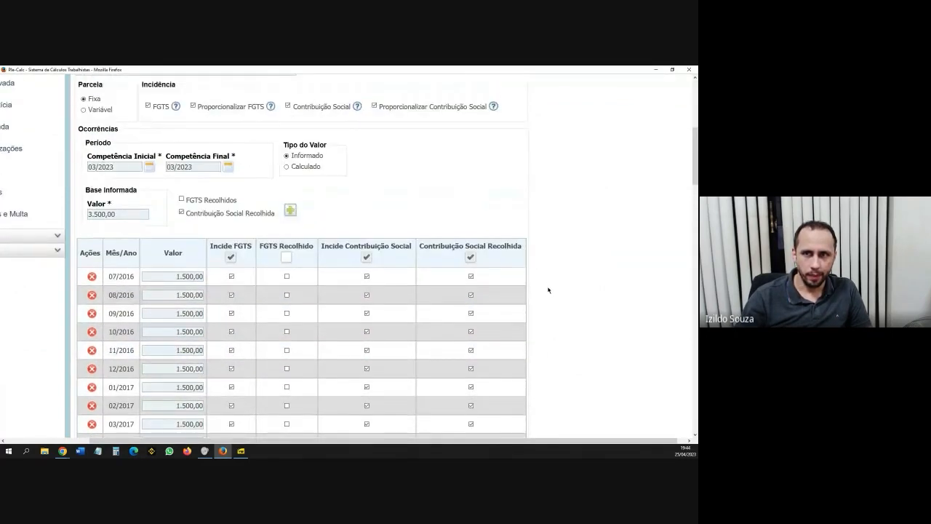
scroll(548, 290, down, 15)
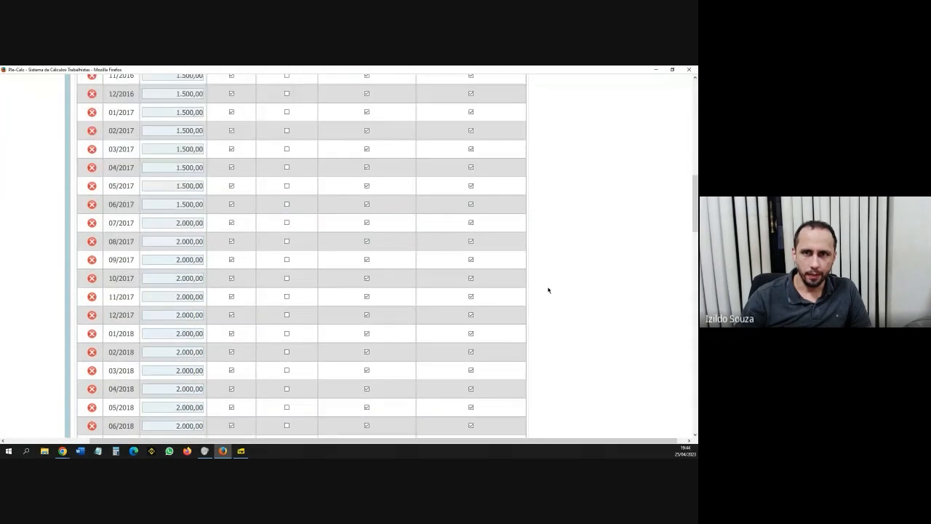
scroll(548, 290, down, 6)
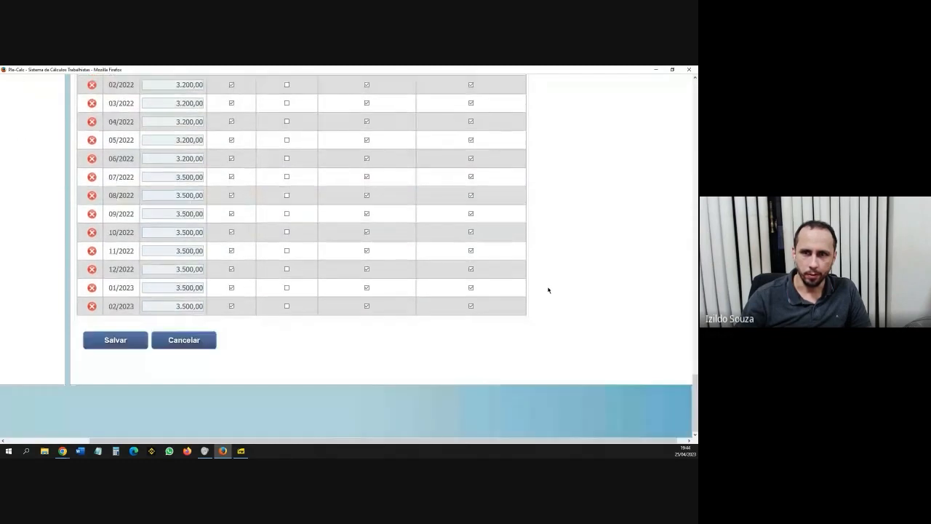
click(116, 340)
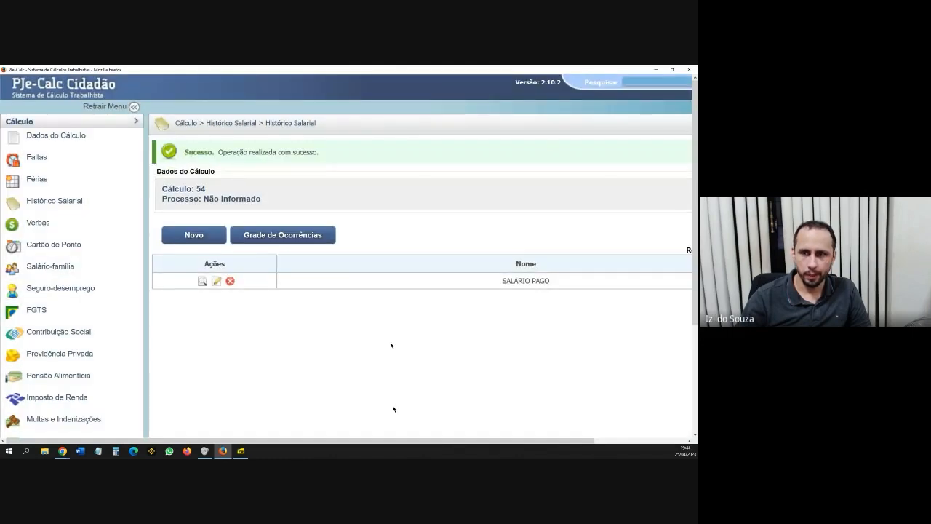
drag(375, 441, 489, 441)
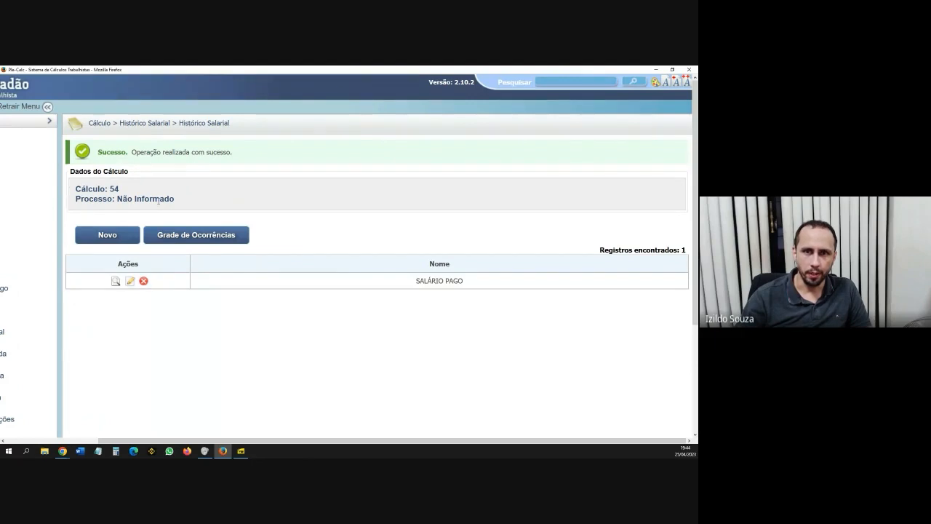
drag(416, 280, 499, 289)
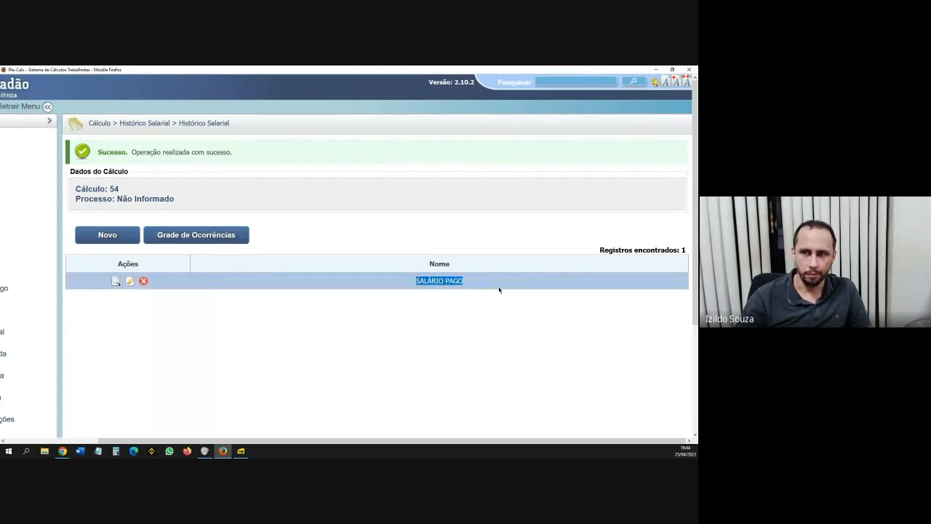
click(499, 289)
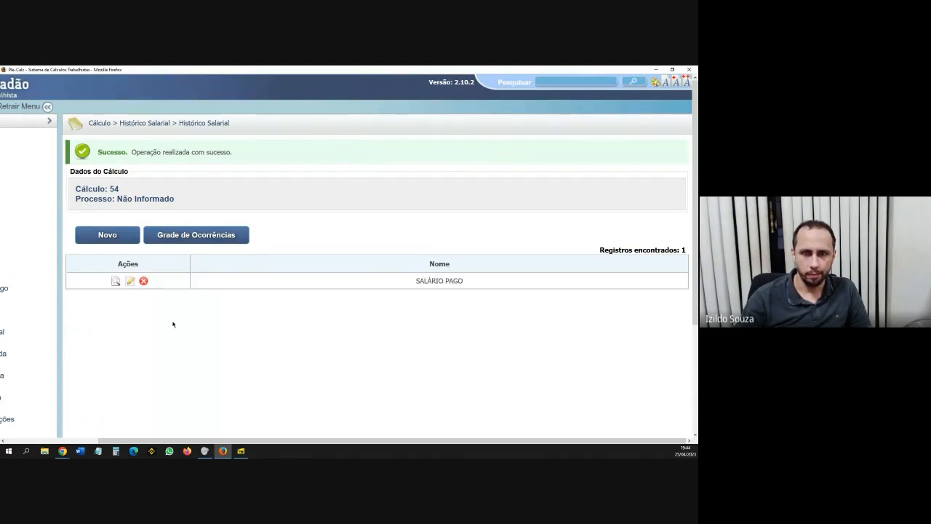
Check the saved SALÁRIO PAGO record in both view and edit modes, leaving each without changes.
click(115, 281)
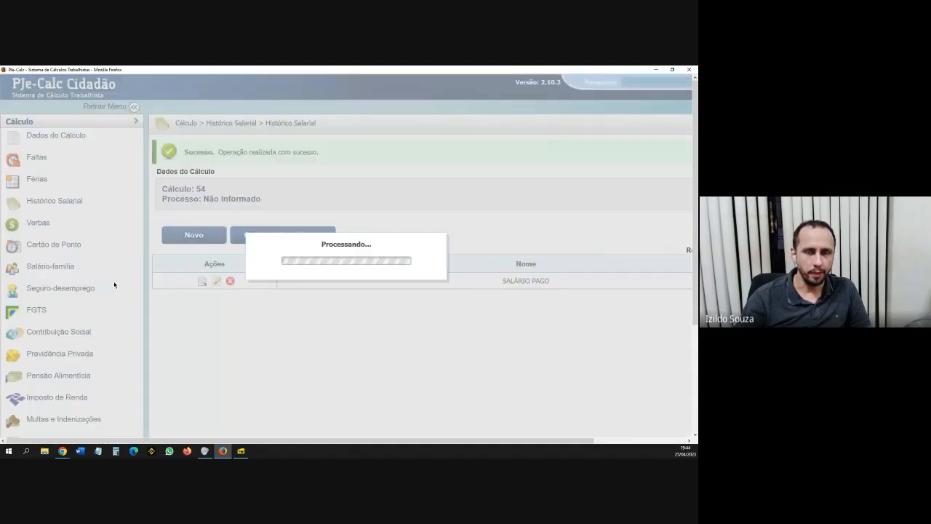
scroll(350, 306, down, 10)
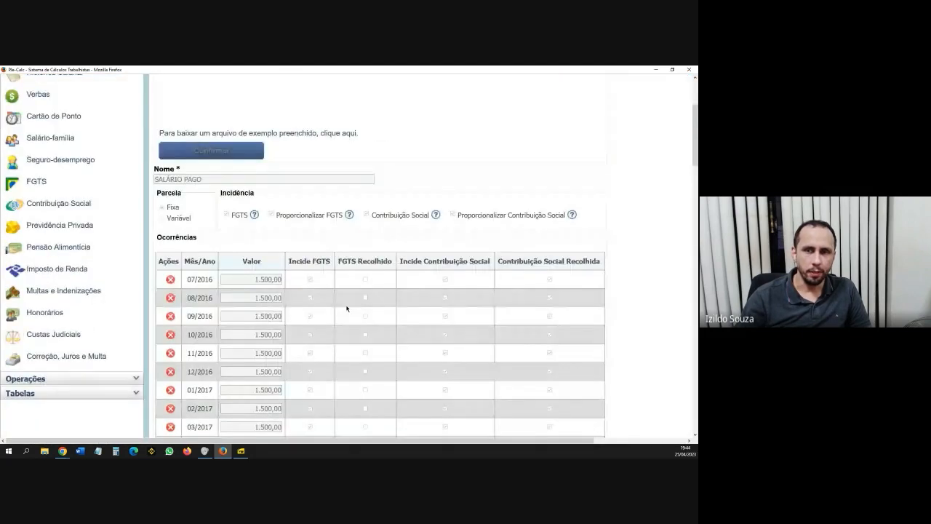
scroll(352, 317, down, 15)
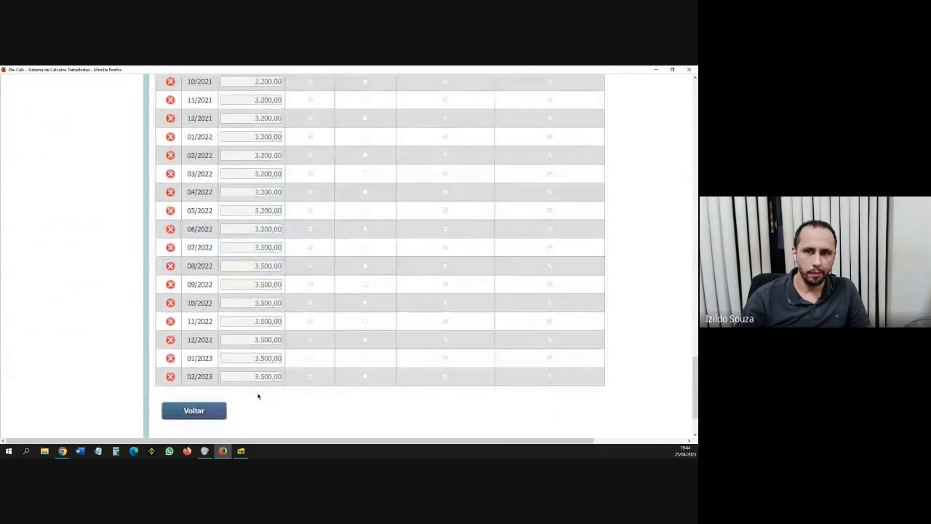
click(208, 412)
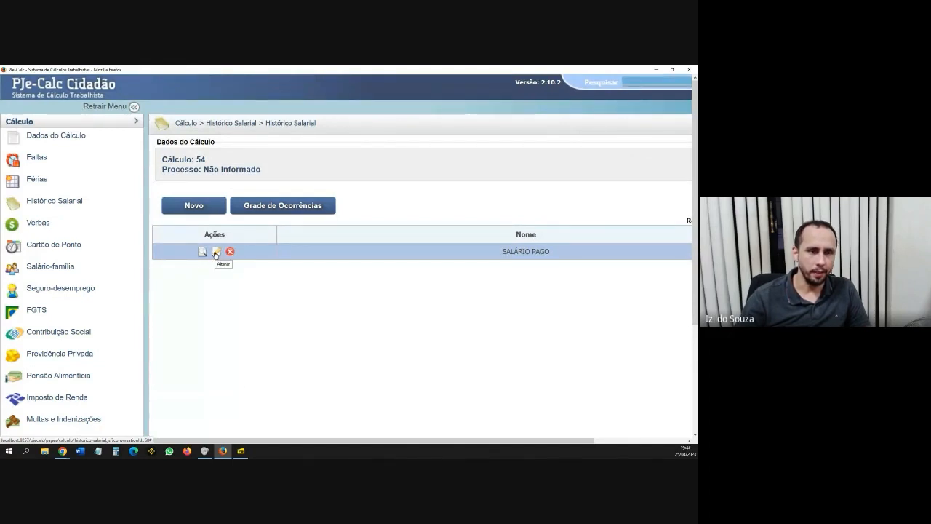
click(216, 252)
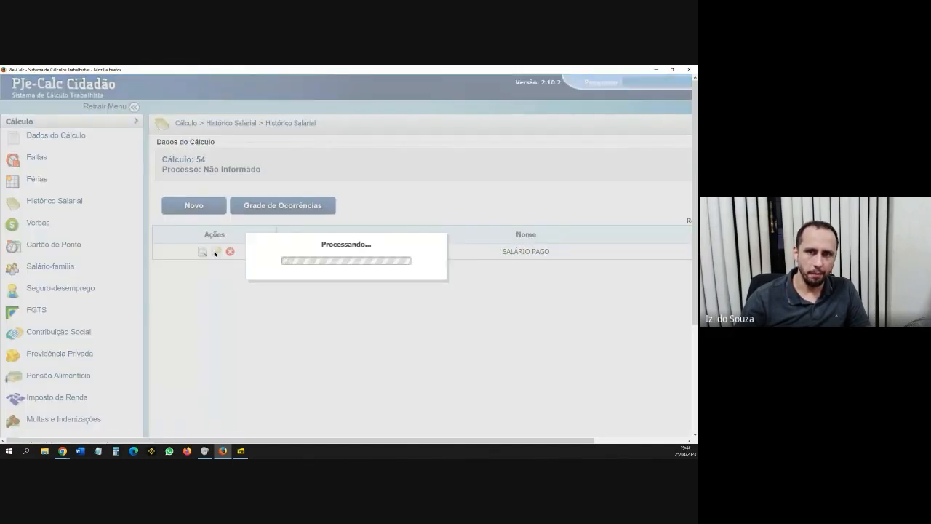
scroll(422, 284, down, 15)
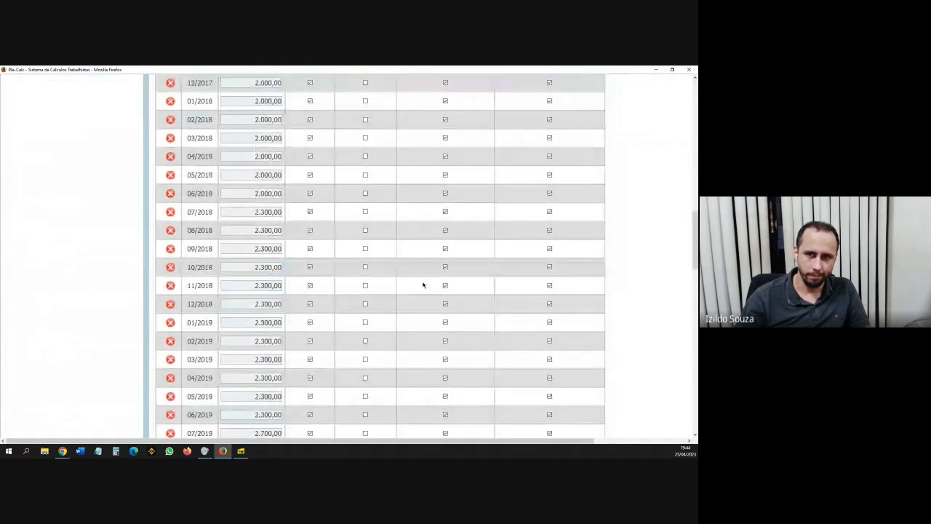
scroll(422, 285, down, 12)
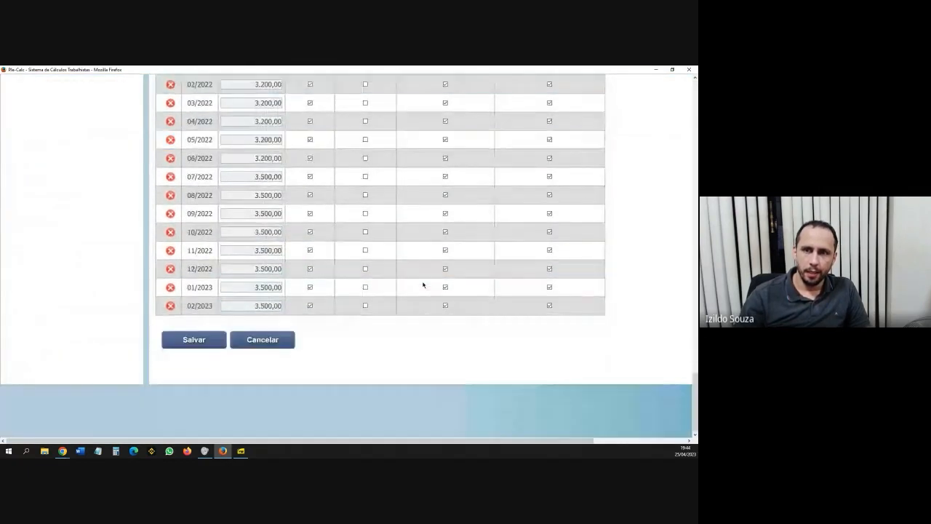
click(264, 341)
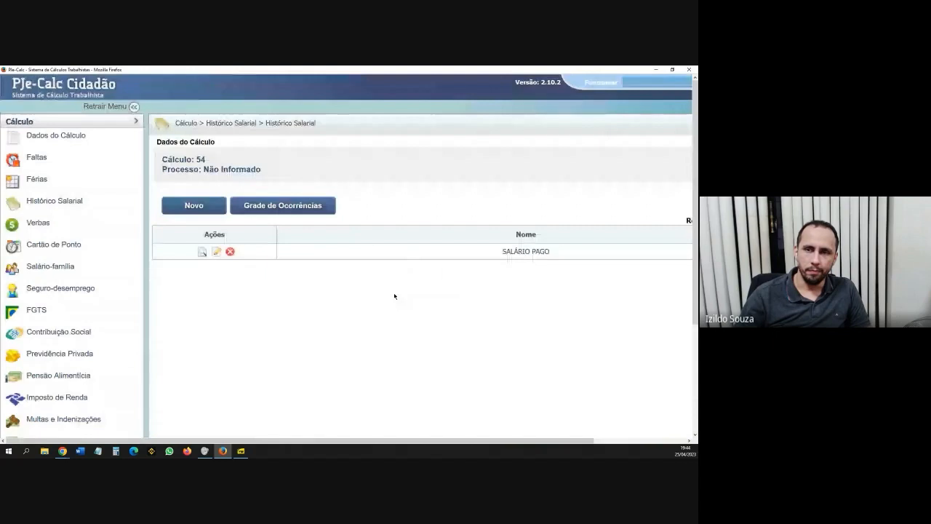
Create a new salary history entry named SALÁRIO POR FORA.
drag(452, 441, 538, 445)
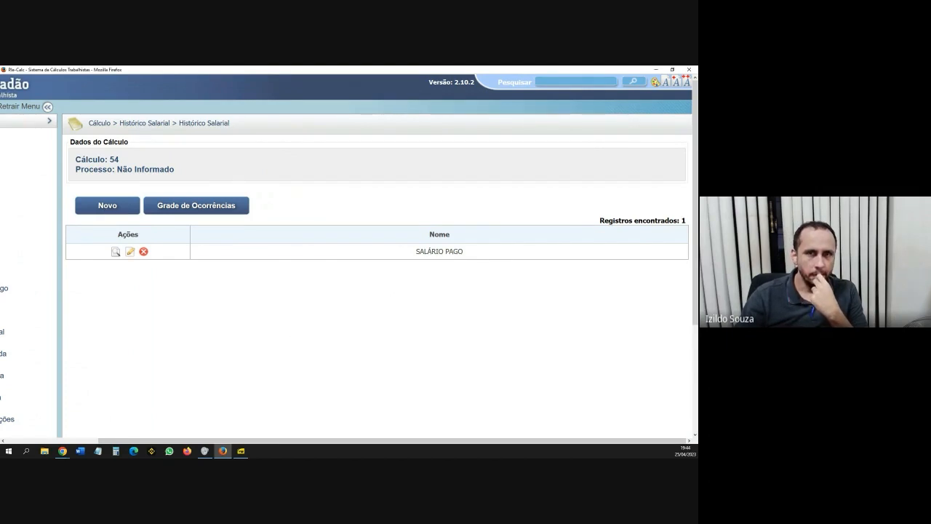
click(107, 206)
click(284, 309)
text(SAL=ÁR)
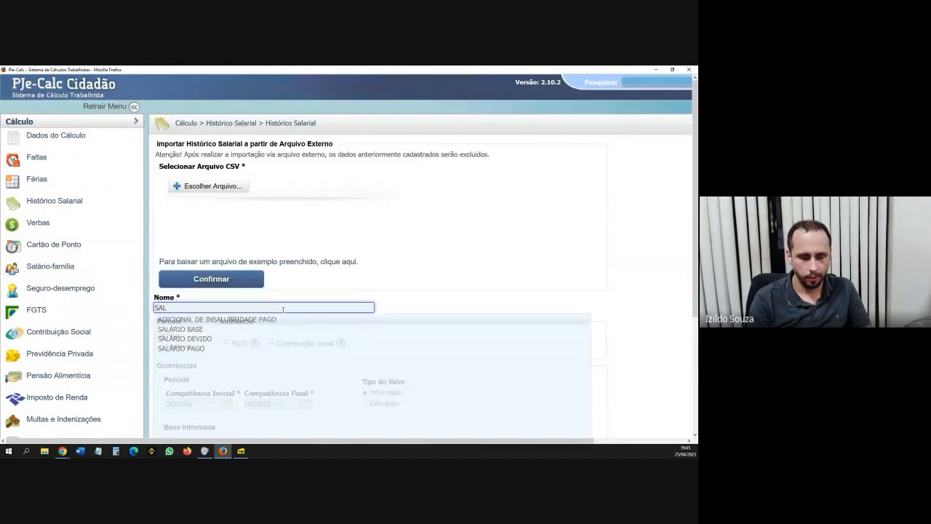
text(IO POR FORA)
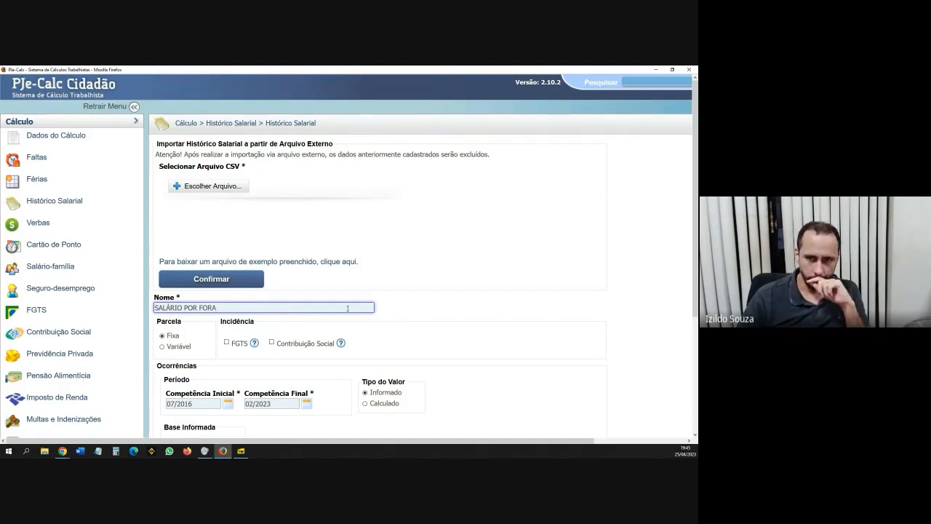
Enable the FGTS and Contribuição Social incidences for SALÁRIO POR FORA.
scroll(218, 301, down, 2)
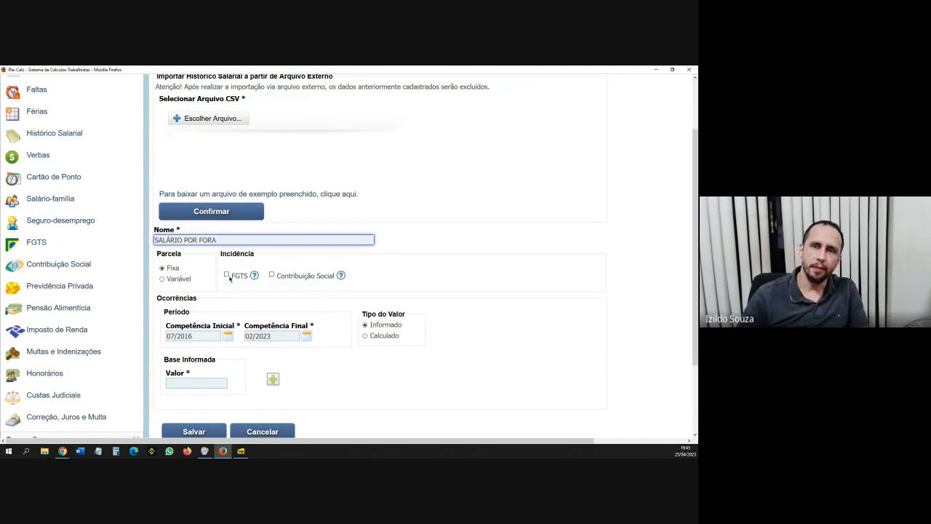
click(226, 275)
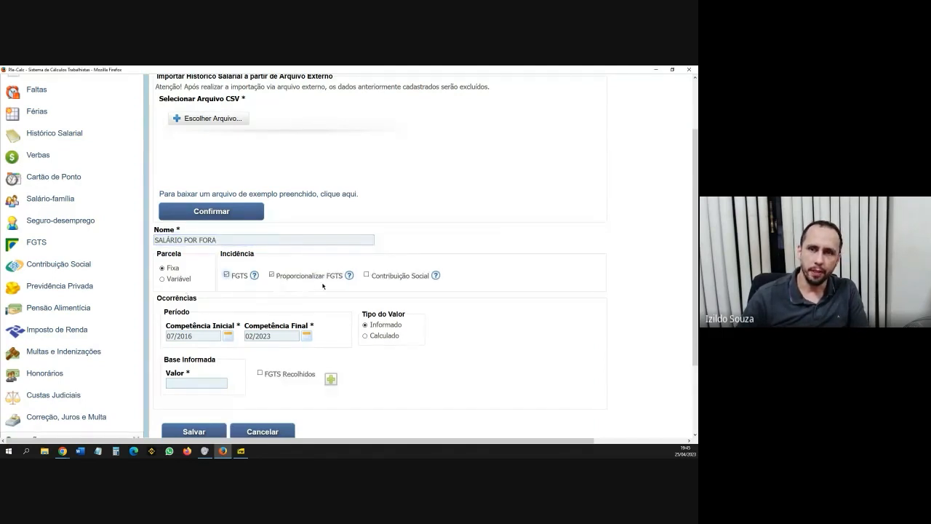
click(367, 275)
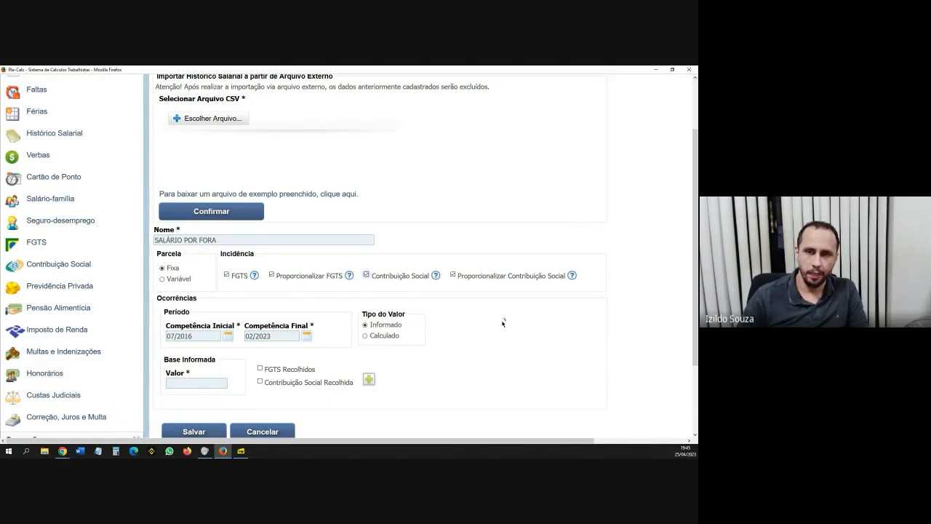
Add the occurrences from 07/2016 to 02/2023 with a base value of 600,00, leaving FGTS and Contribuição Social unmarked as collected.
scroll(502, 322, down, 2)
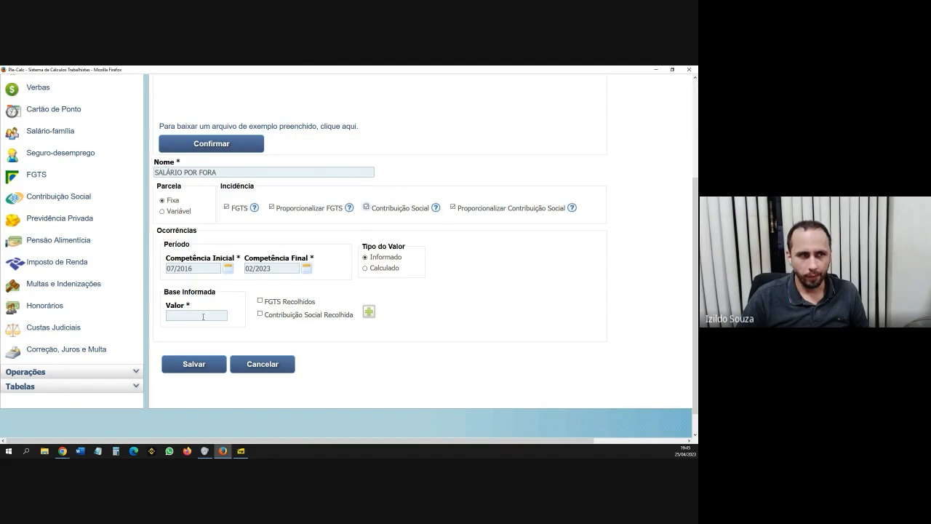
click(204, 315)
text(6,00)
text(00,00)
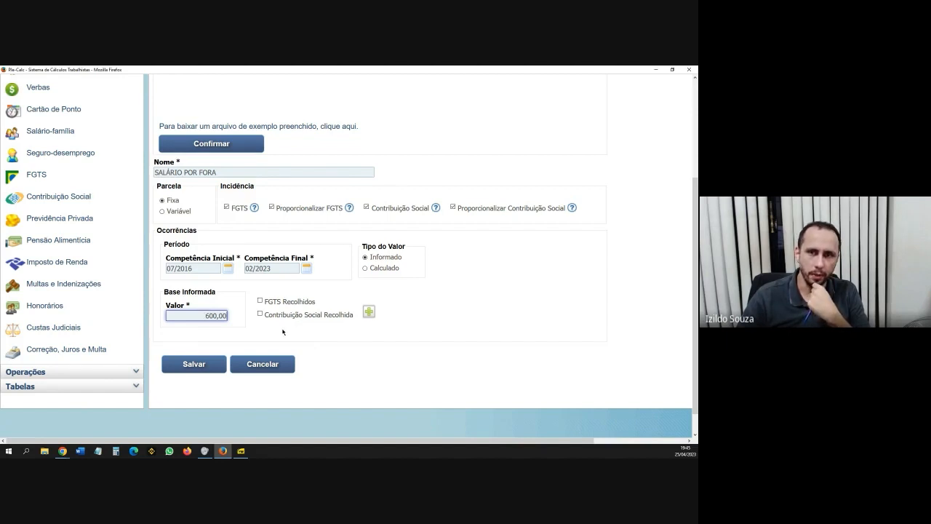
click(368, 312)
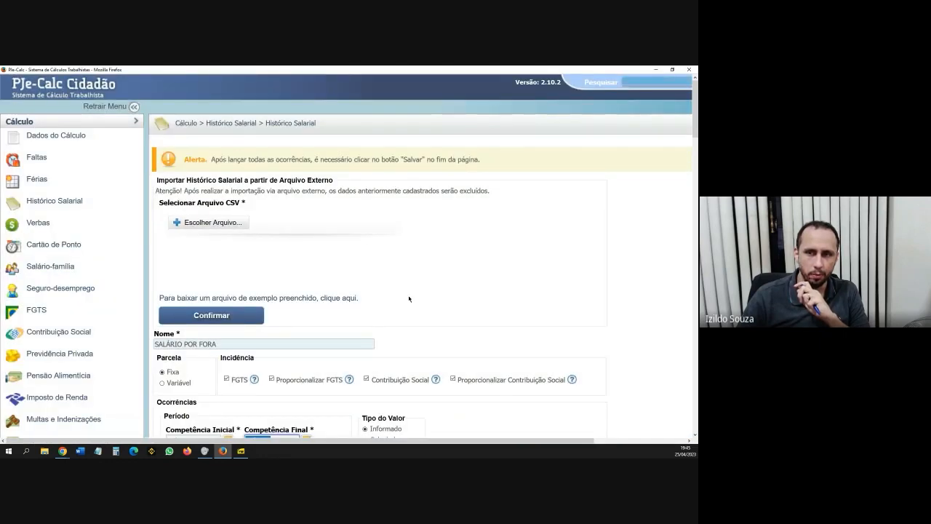
Check the monthly SALÁRIO POR FORA occurrences through 02/2023 and save the salary history.
click(451, 255)
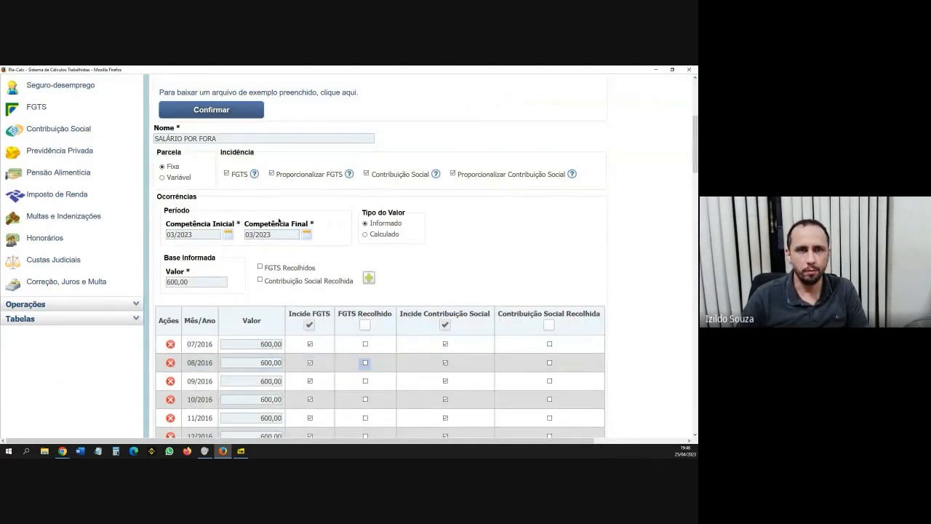
scroll(441, 345, down, 10)
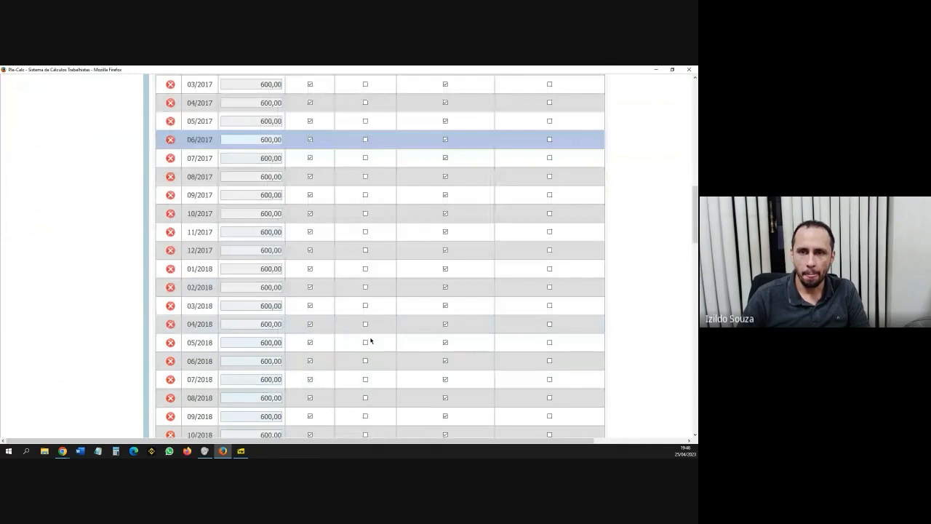
scroll(370, 339, down, 14)
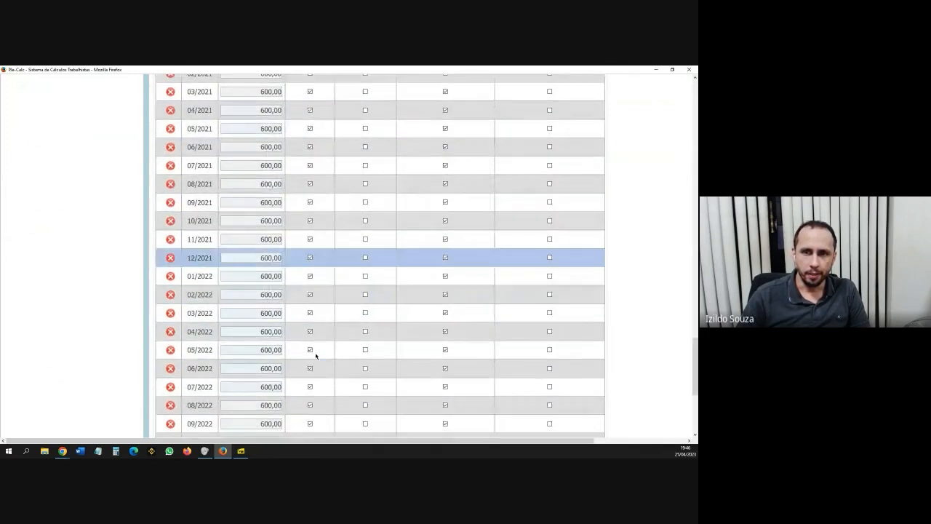
scroll(313, 364, down, 5)
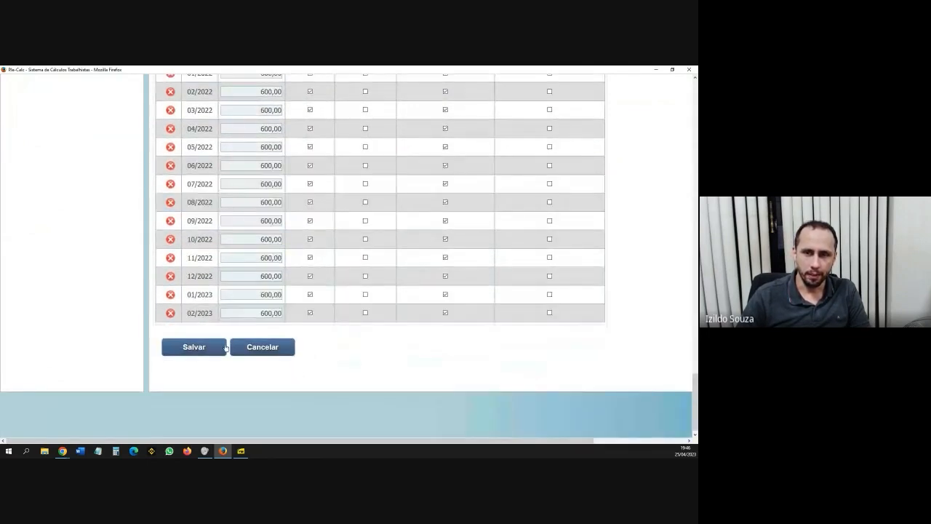
click(196, 347)
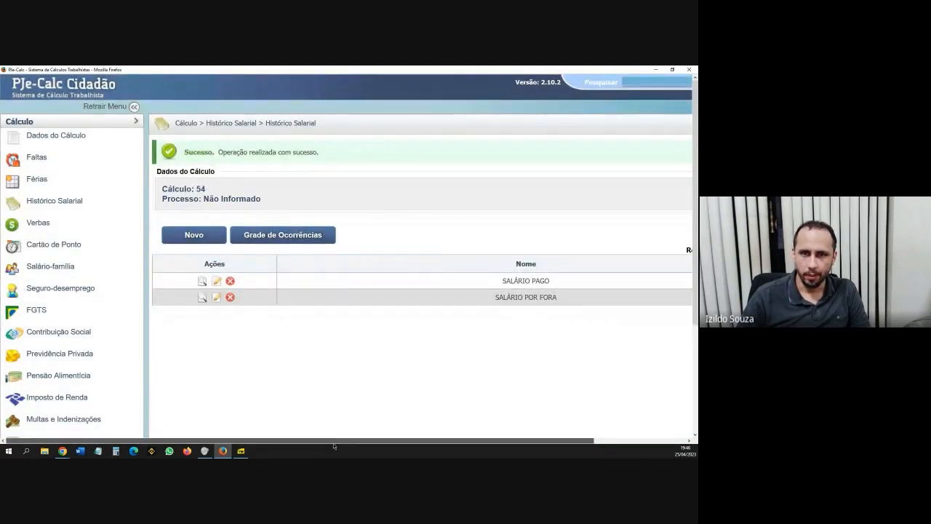
drag(335, 441, 497, 442)
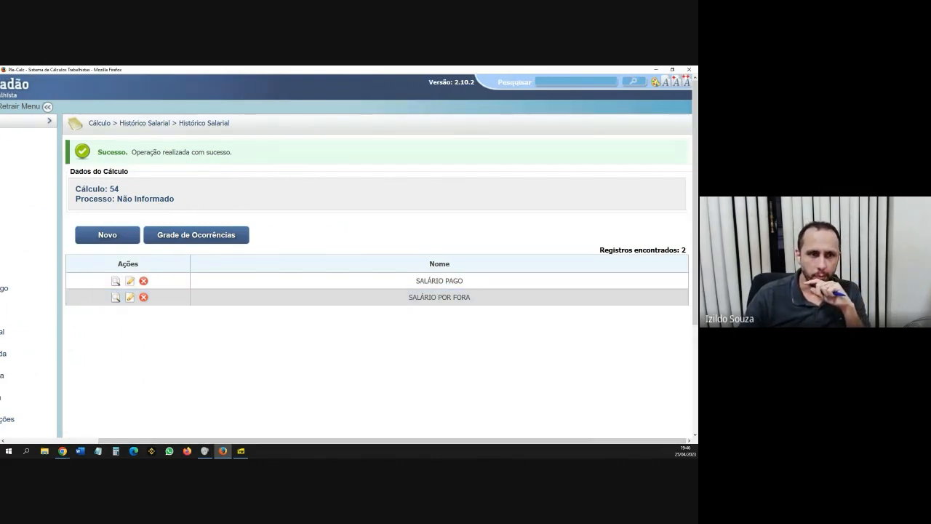
key(alt+Tab)
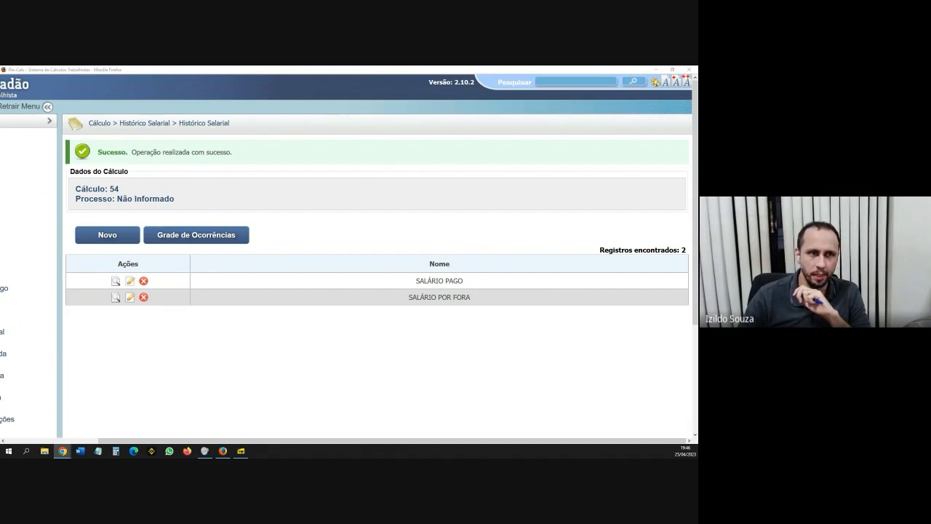
key(alt+Tab)
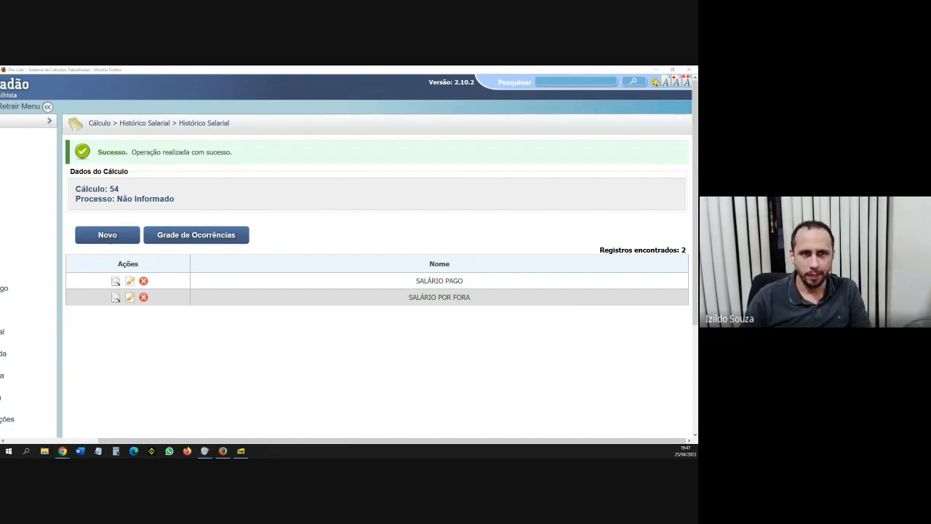
Open the Verbas section of the calculation.
click(362, 441)
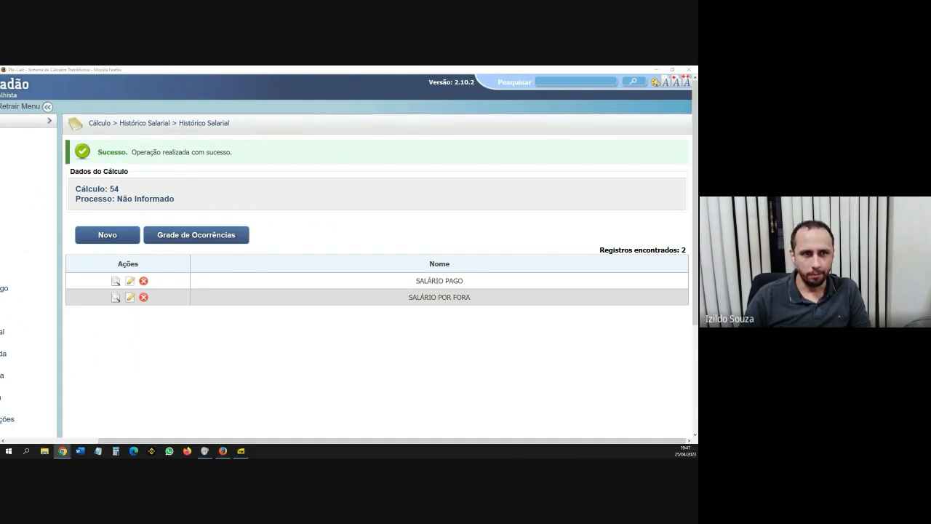
drag(365, 441, 264, 438)
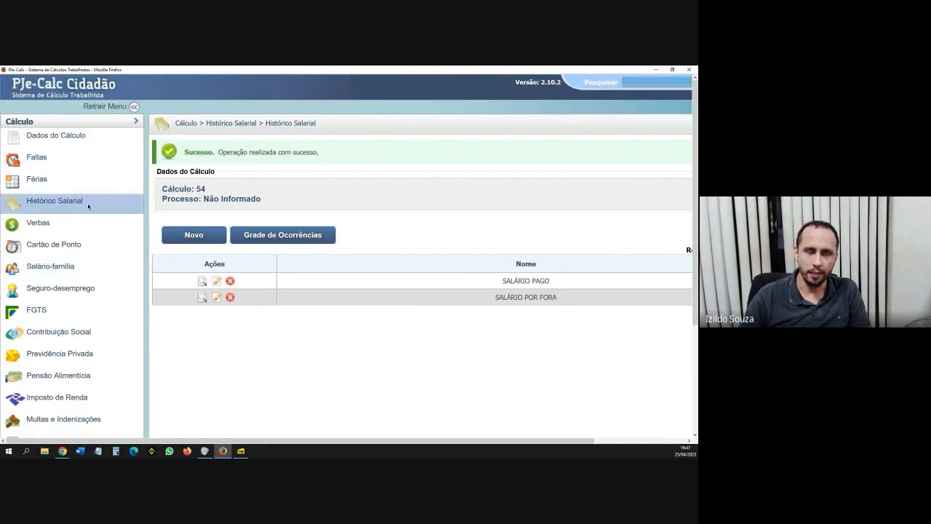
click(44, 223)
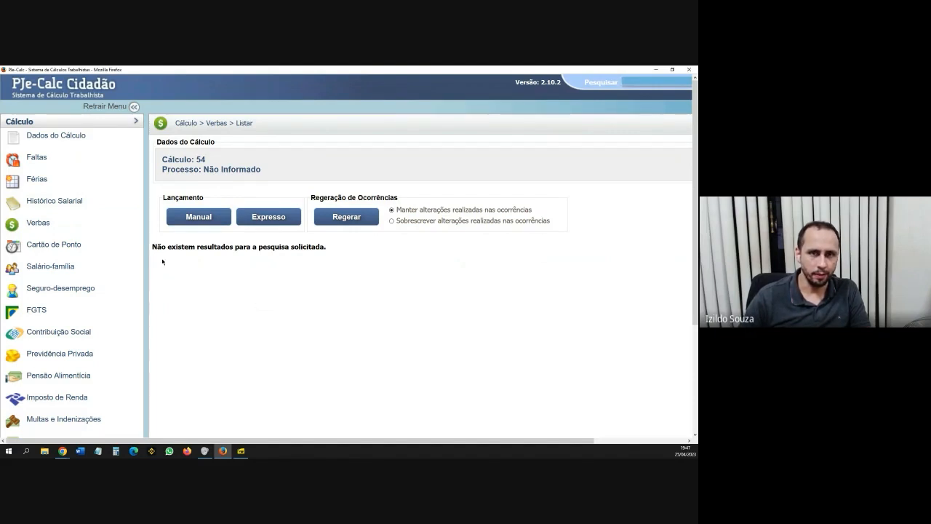
Start a new Cartão de Ponto in the calculation and bring its calculation criteria into view.
click(64, 245)
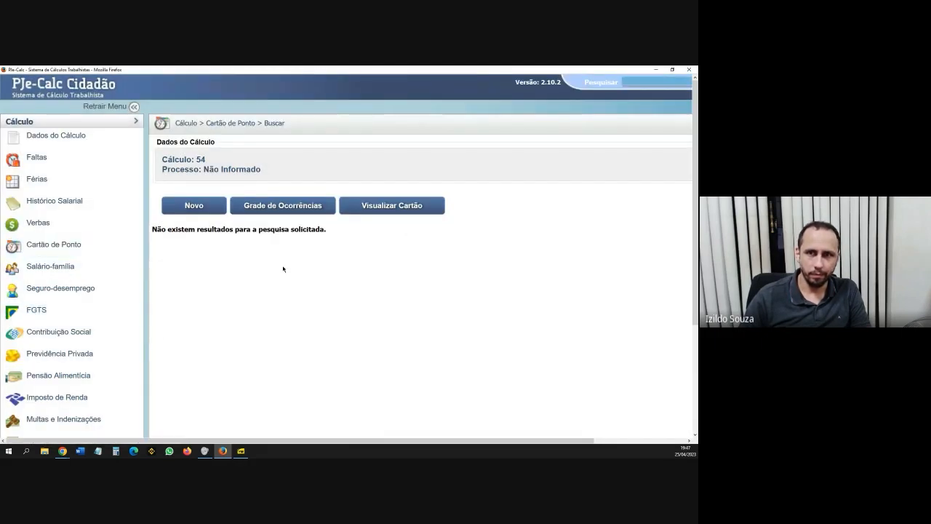
mouse_move(377, 440)
mouse_down()
mouse_move(396, 442)
mouse_move(378, 442)
mouse_up()
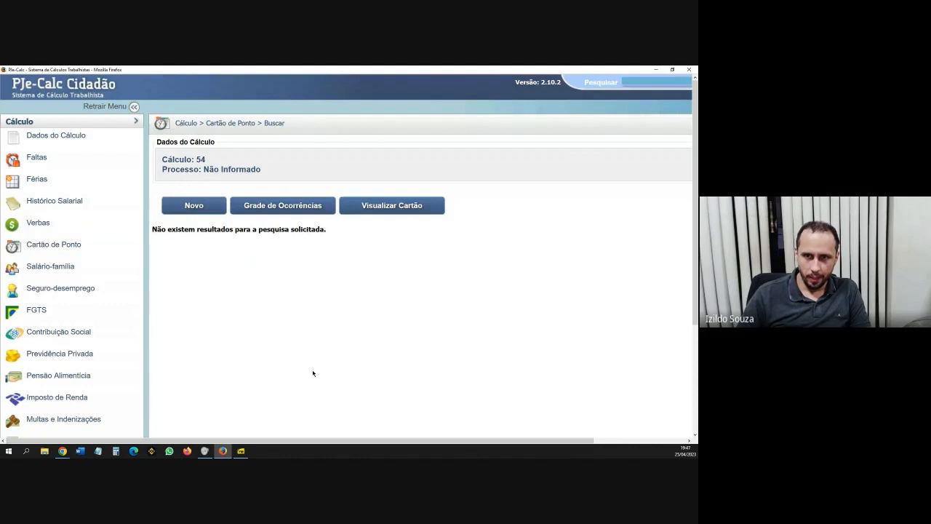
click(191, 212)
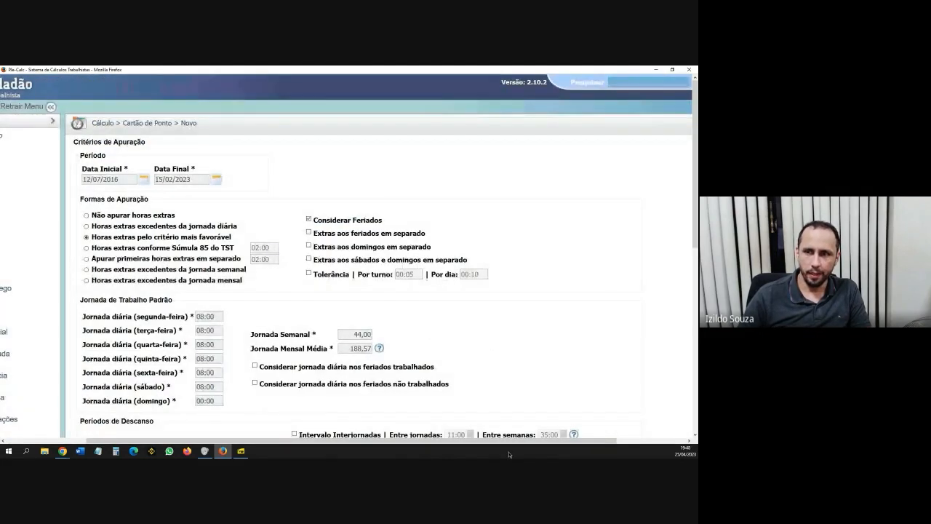
drag(487, 441, 537, 441)
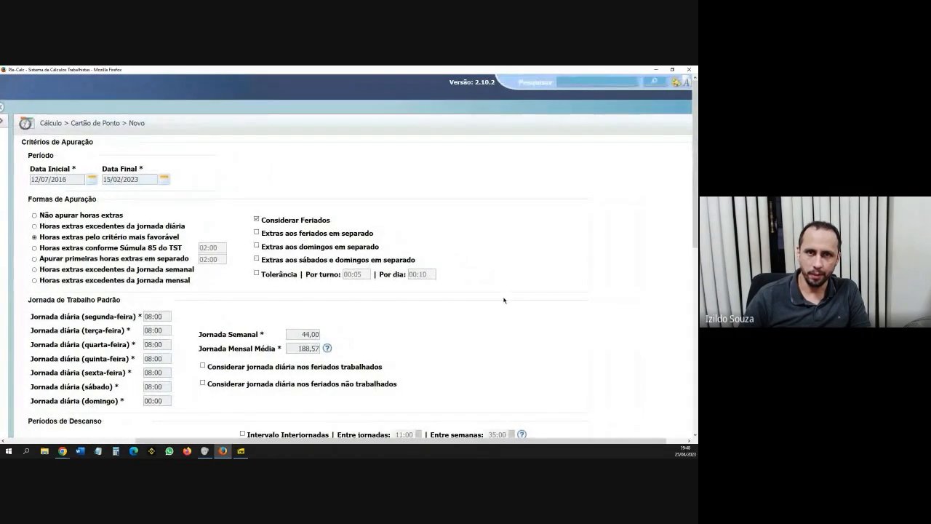
scroll(508, 306, down, 2)
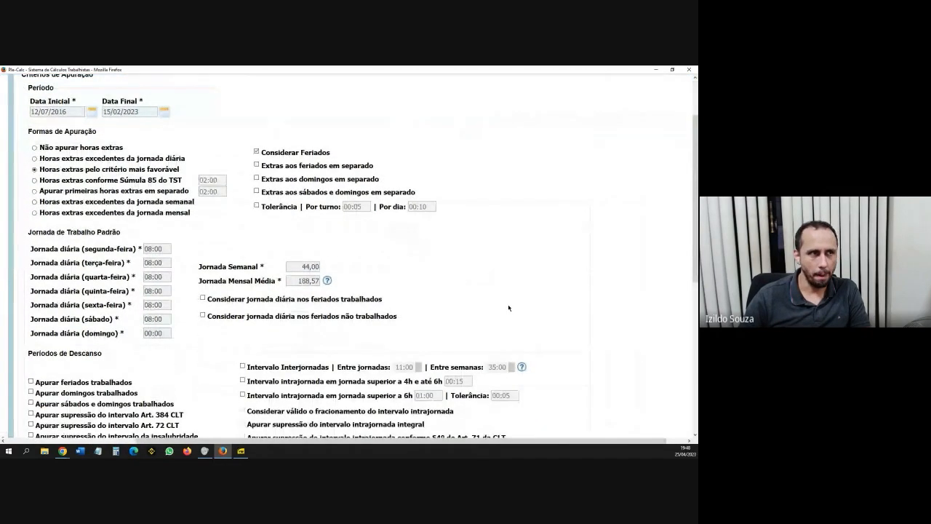
Switch to the exercise document and read the employee's Jornada Contratual and Jornada Real.
key(alt+Tab)
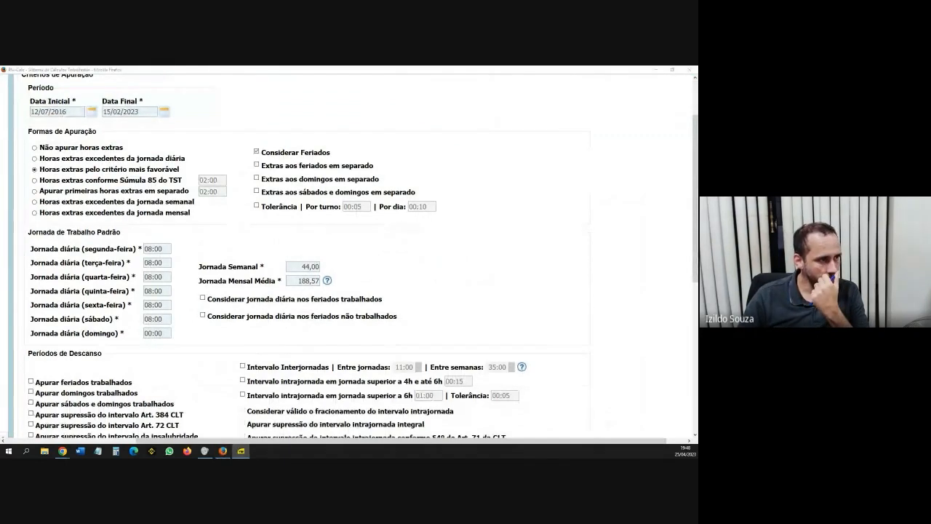
drag(301, 67, 322, 89)
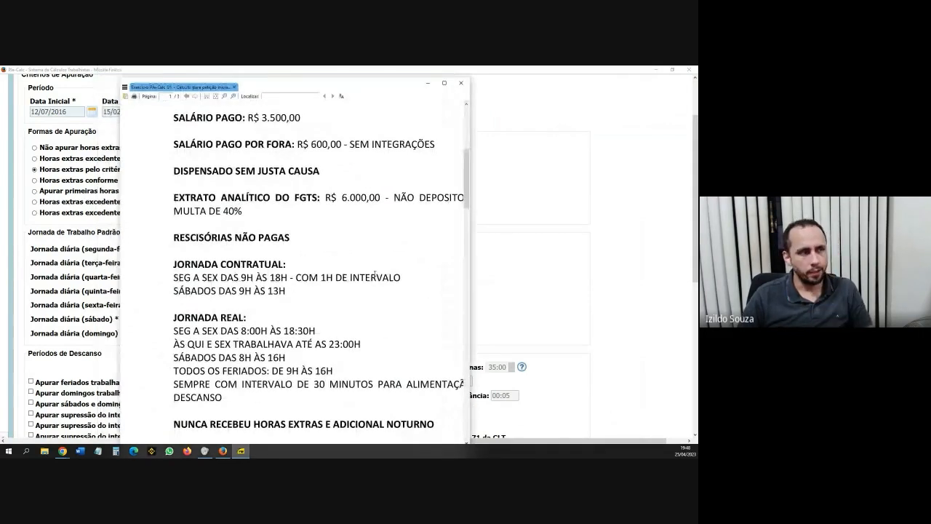
drag(399, 257, 379, 254)
scroll(378, 254, down, 1)
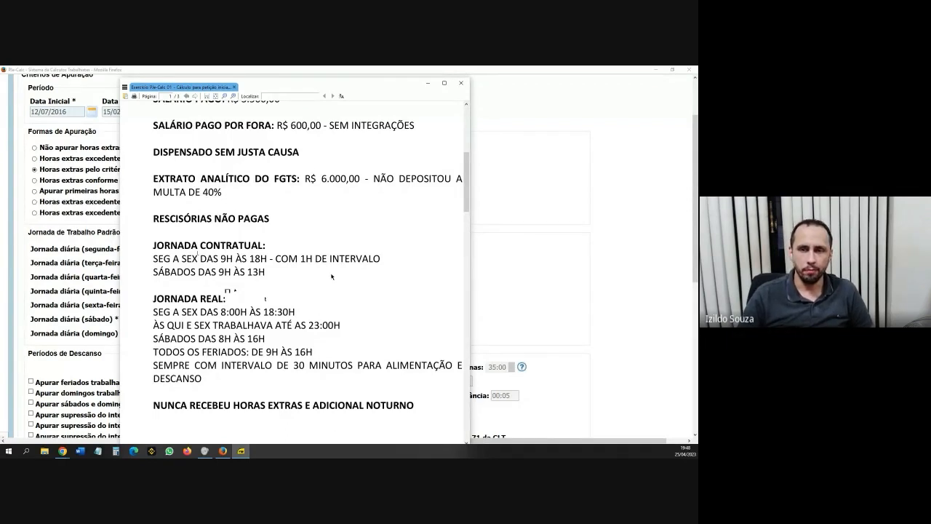
drag(284, 84, 286, 70)
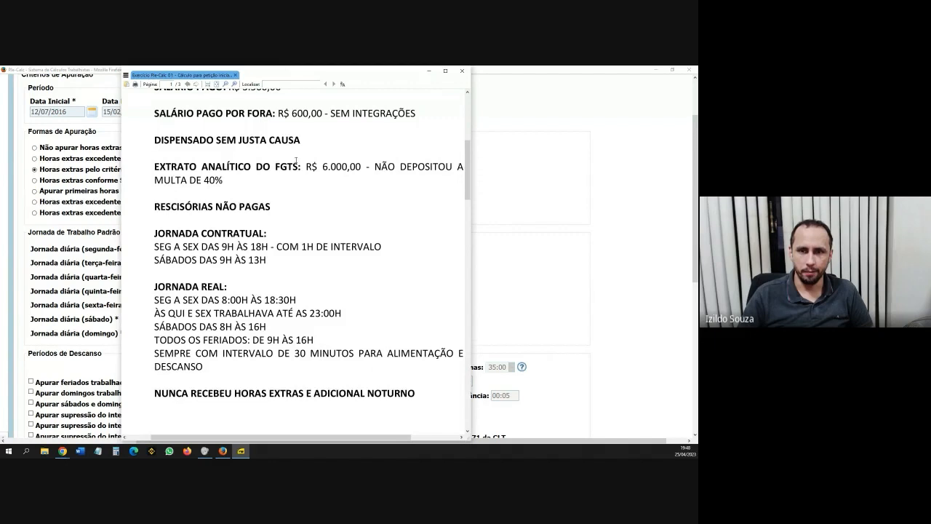
drag(383, 437, 387, 437)
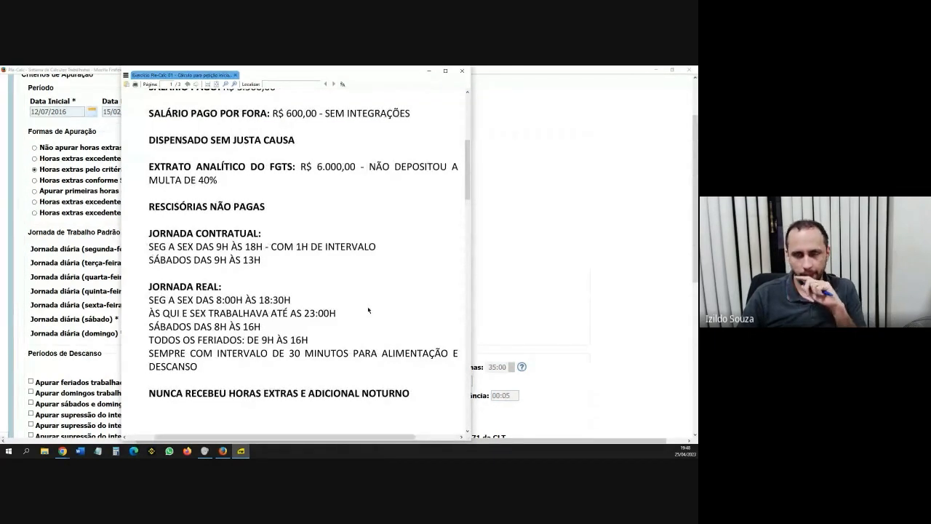
click(428, 70)
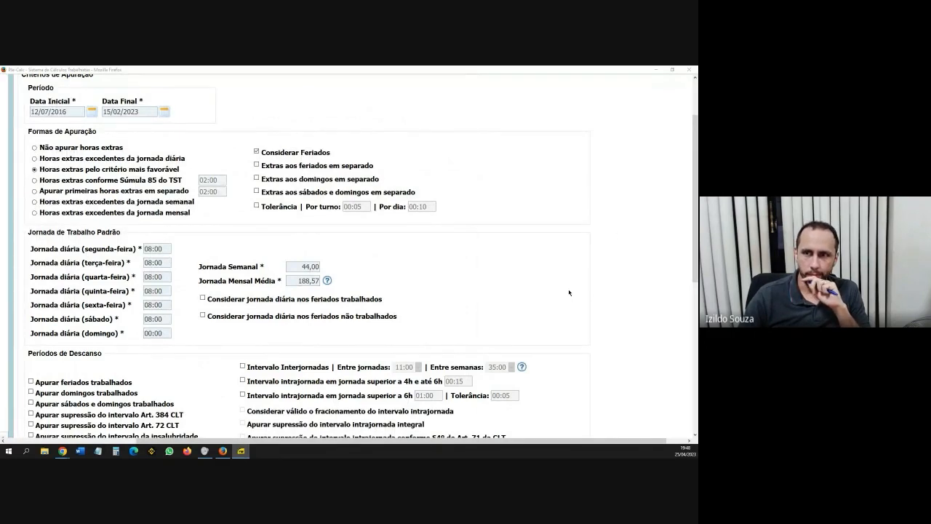
Try the Formas de Apuração options for no overtime and for hours exceeding the daily, weekly and monthly jornada.
scroll(569, 293, up, 1)
scroll(530, 401, up, 2)
drag(469, 440, 438, 440)
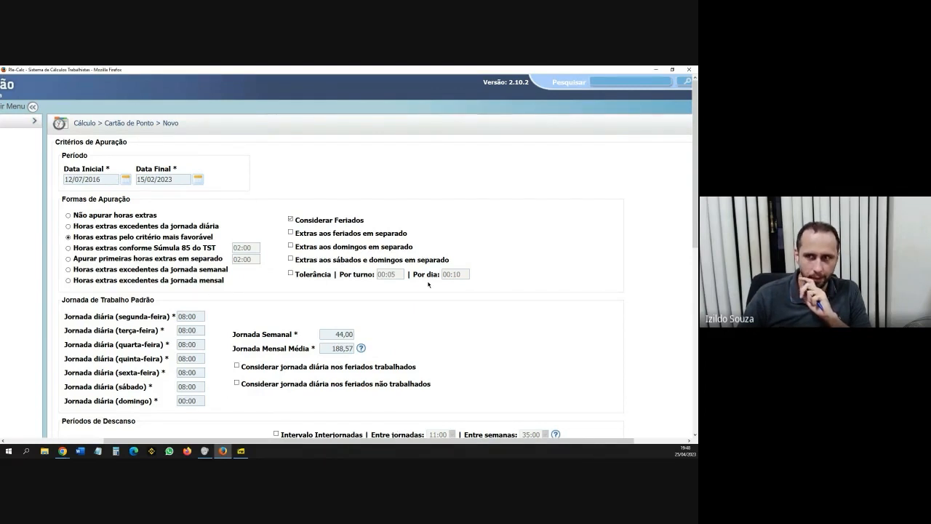
drag(61, 197, 132, 198)
click(142, 201)
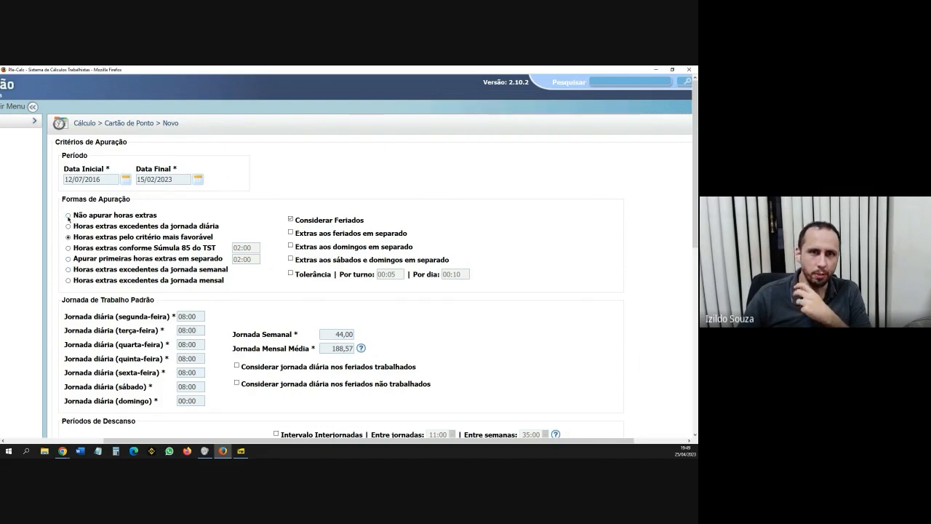
click(68, 216)
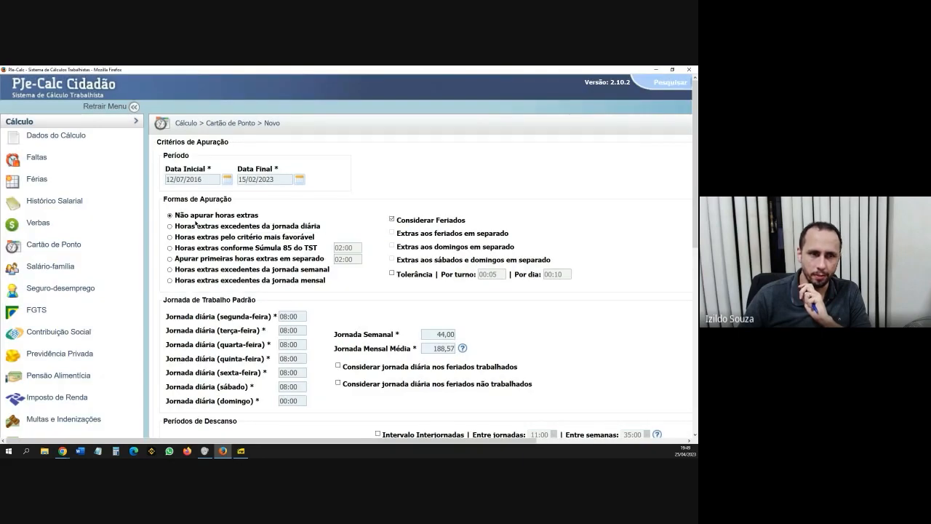
click(170, 227)
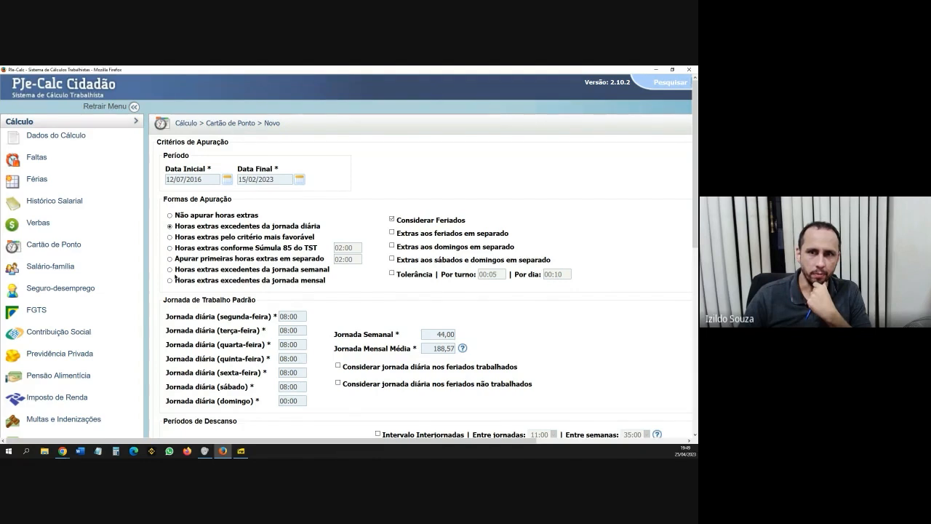
click(170, 270)
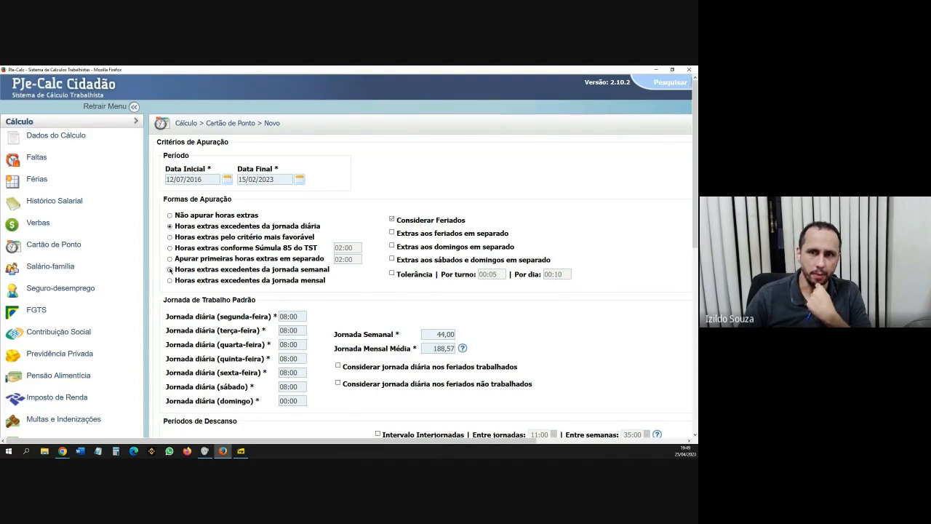
click(169, 281)
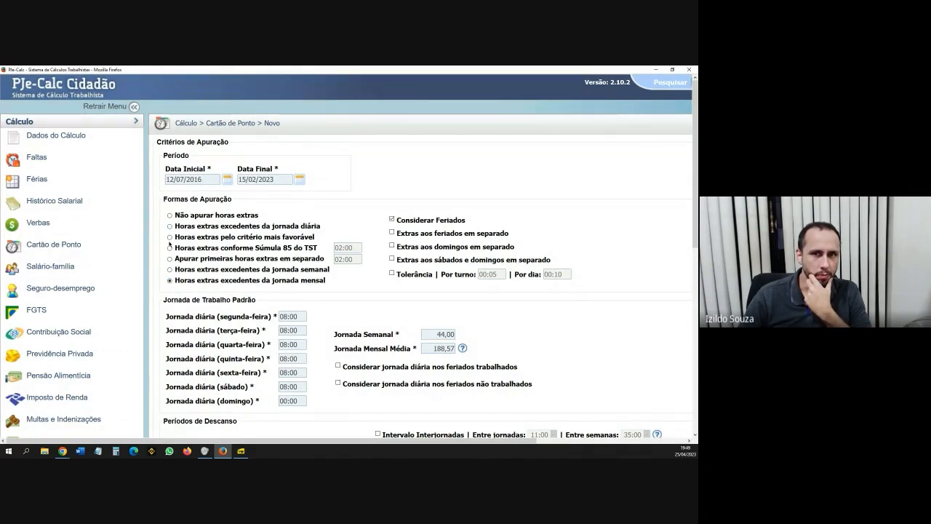
Select Horas extras pelo critério mais favorável as the form of overtime calculation.
click(169, 237)
drag(184, 237, 320, 238)
click(313, 239)
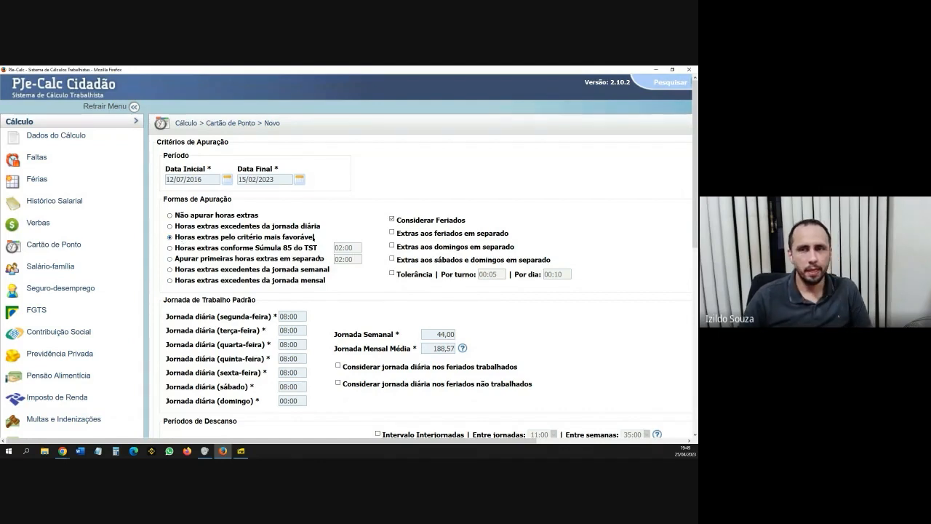
key(ctrl+plus)
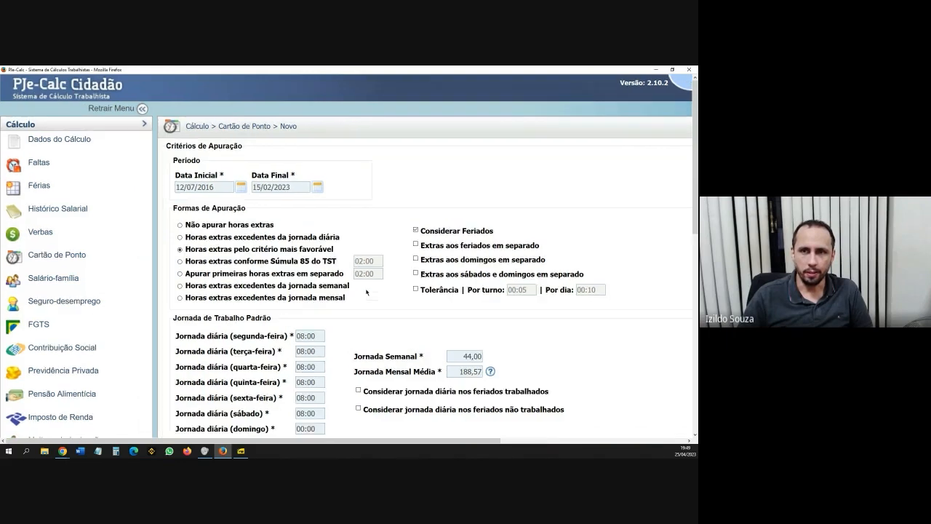
Try toggling Considerar Feriados and the options that calculate holiday, Sunday, and Saturday and Sunday overtime separately.
drag(385, 440, 507, 442)
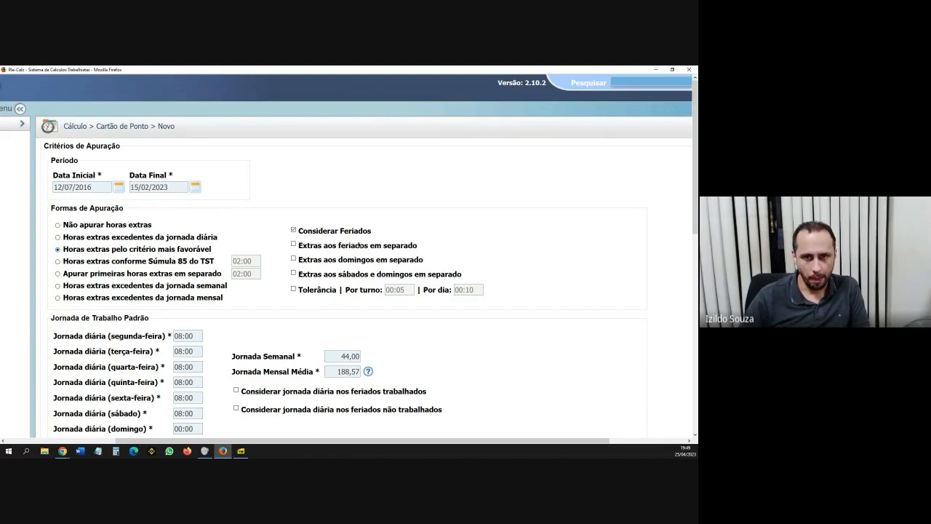
click(294, 231)
click(294, 230)
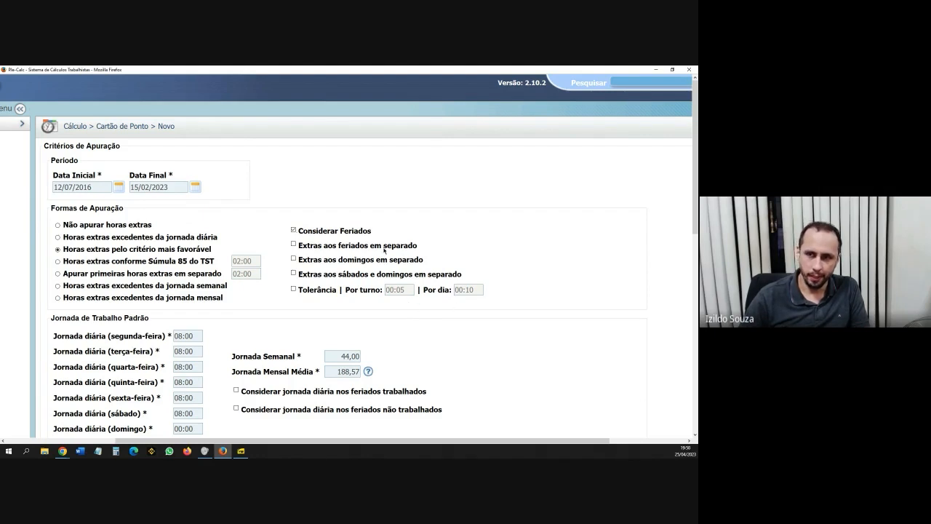
drag(451, 437, 469, 442)
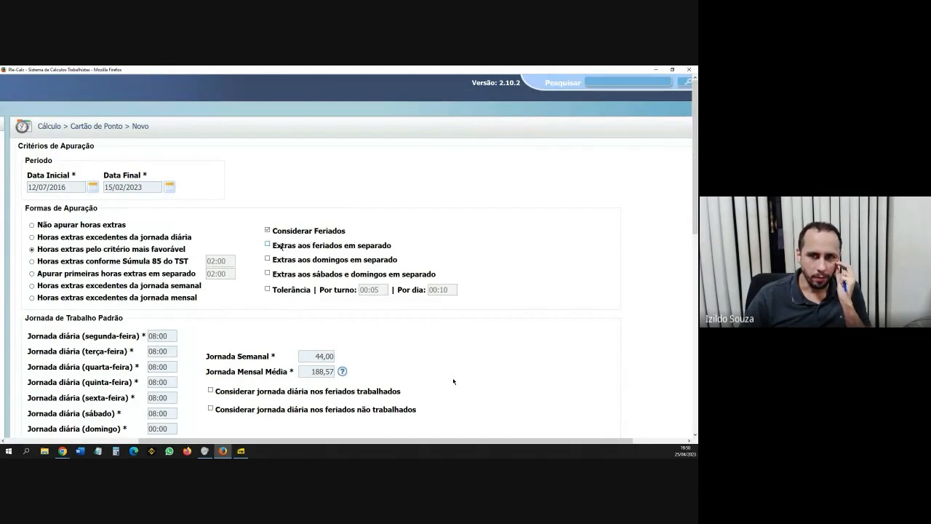
click(282, 248)
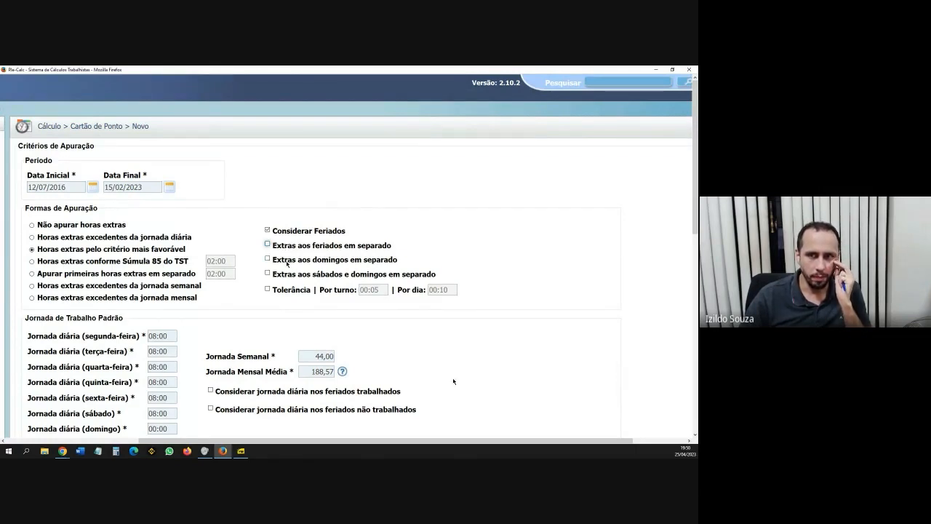
click(287, 263)
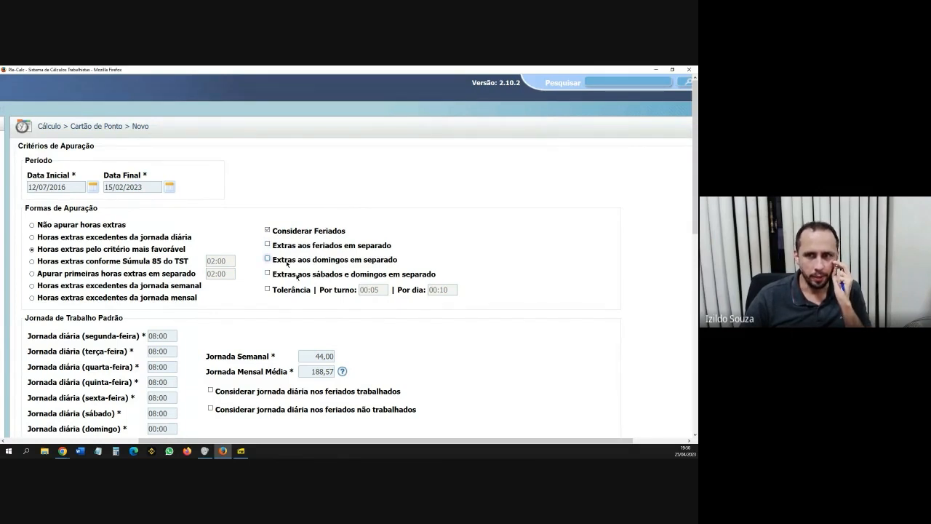
click(296, 275)
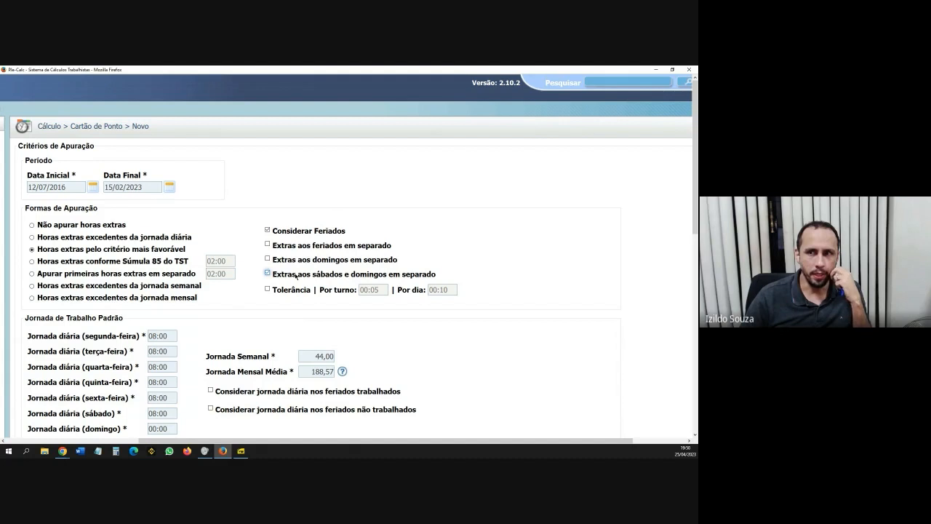
click(296, 275)
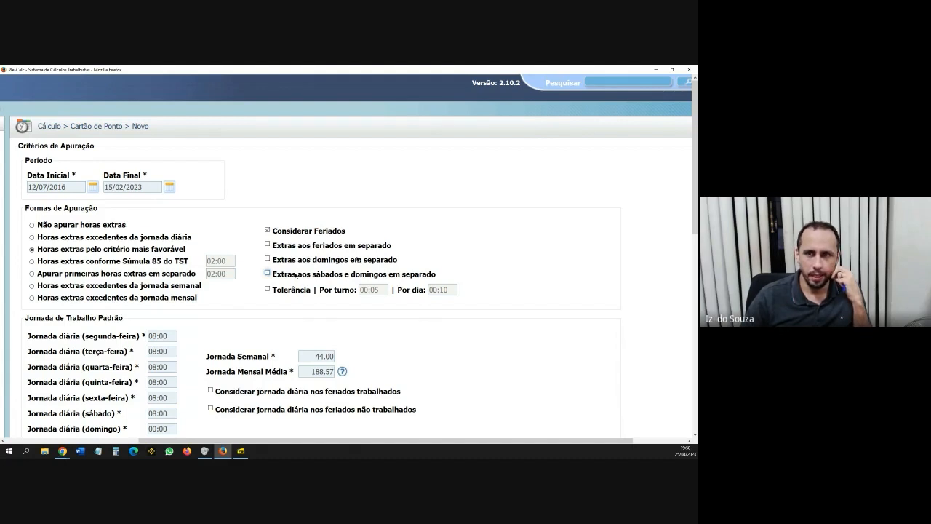
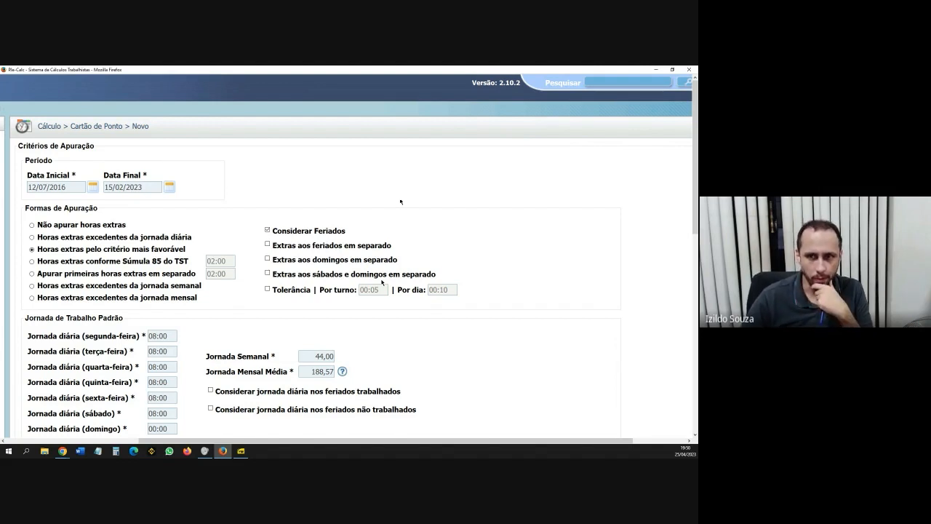
Enable Tolerância for the overtime calculation, with 00:05 per turno and 00:10 per dia.
scroll(448, 284, down, 2)
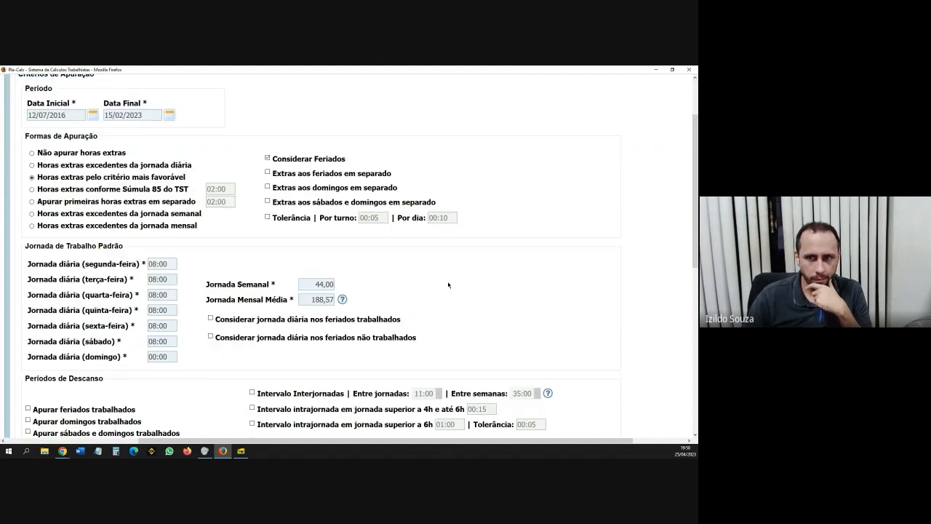
click(268, 217)
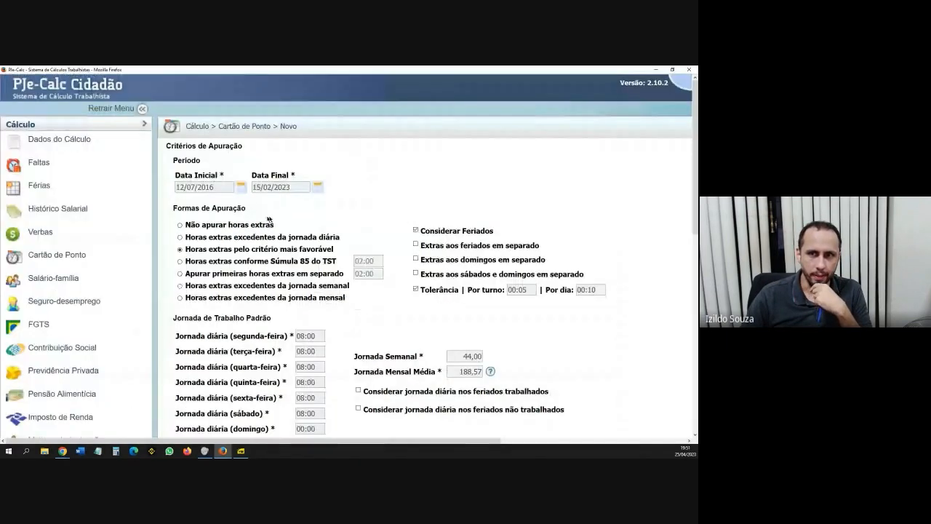
drag(497, 440, 653, 436)
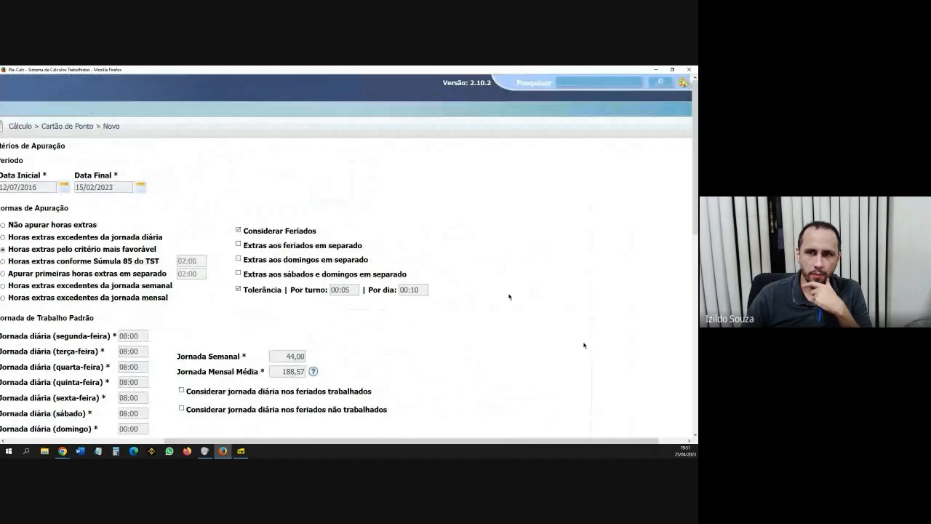
click(349, 291)
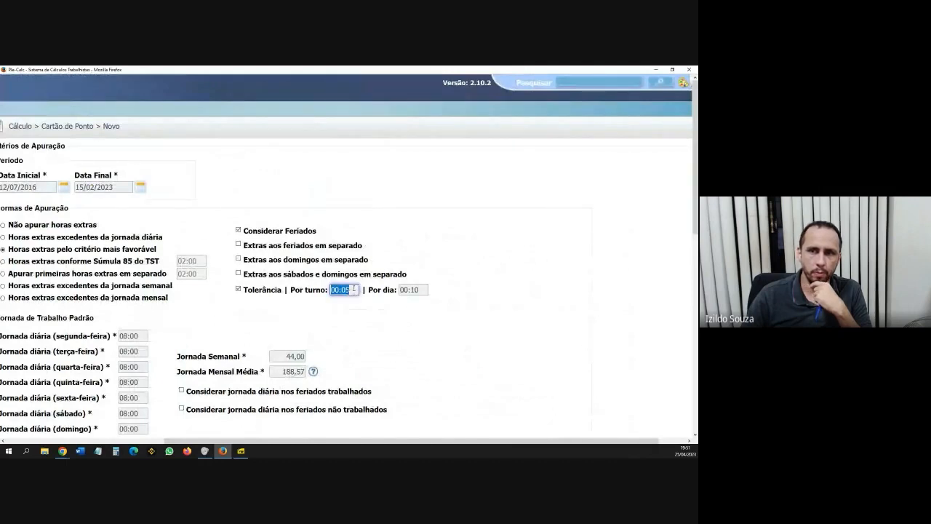
key(Tab)
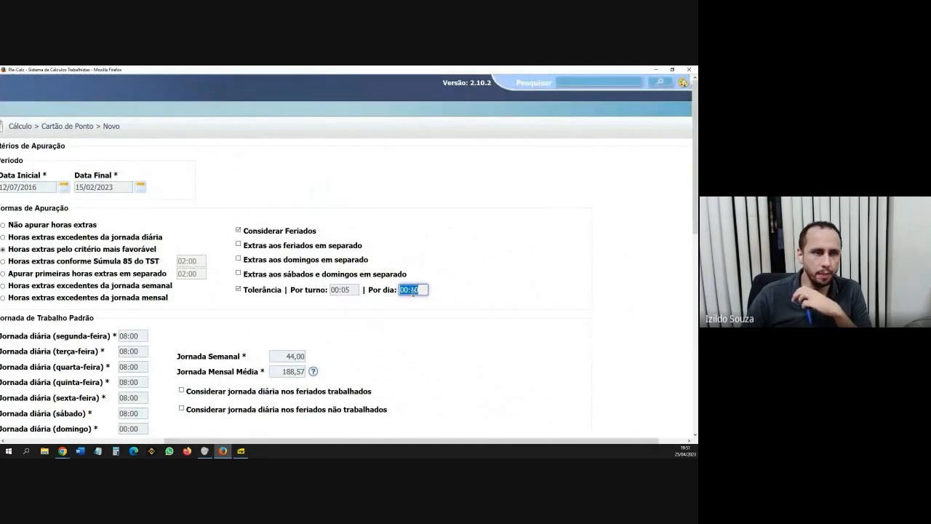
click(477, 295)
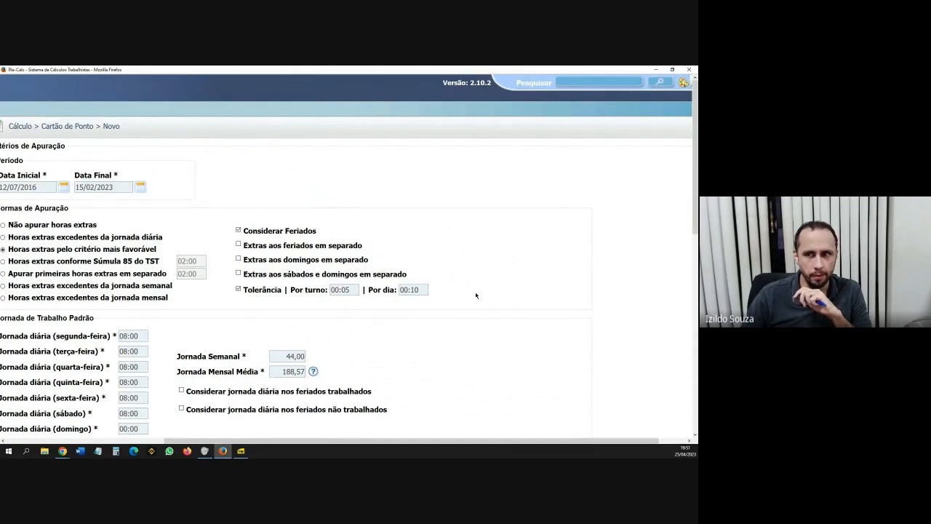
click(347, 291)
click(403, 291)
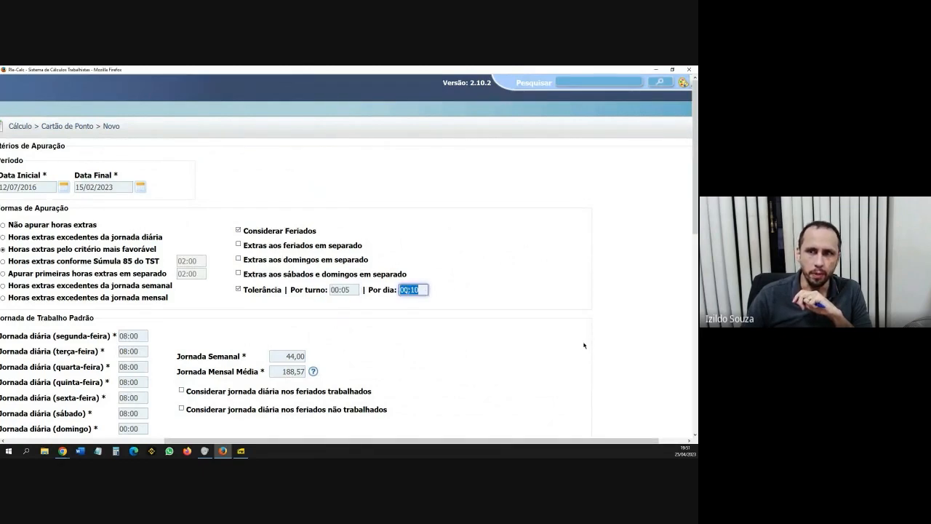
click(439, 301)
click(349, 290)
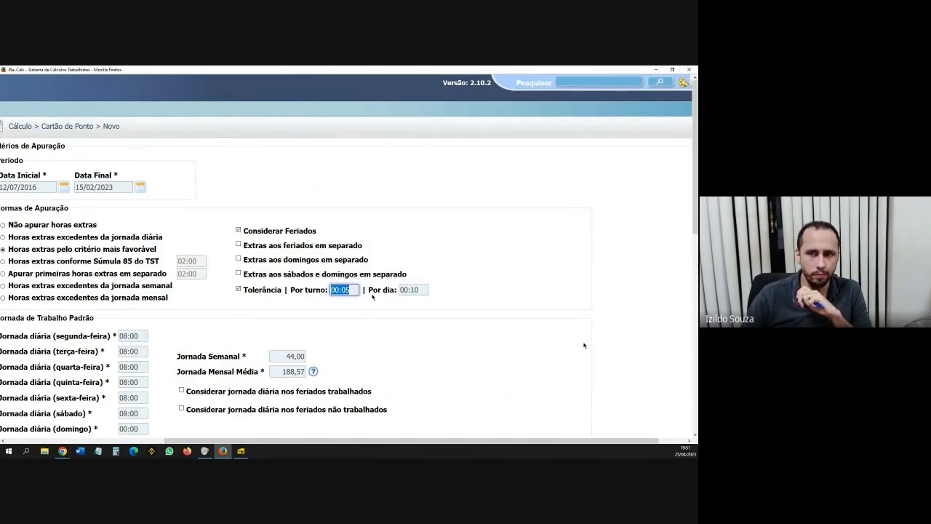
Disable Tolerância for the overtime calculation.
click(400, 291)
click(449, 289)
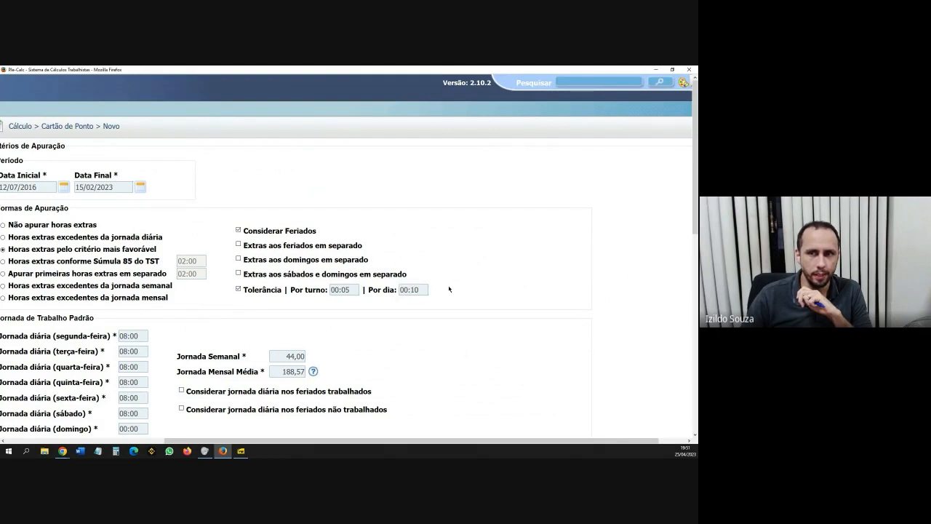
click(239, 289)
Set the standard Saturday (sábado) jornada diária to 04:00.
drag(460, 443, 609, 442)
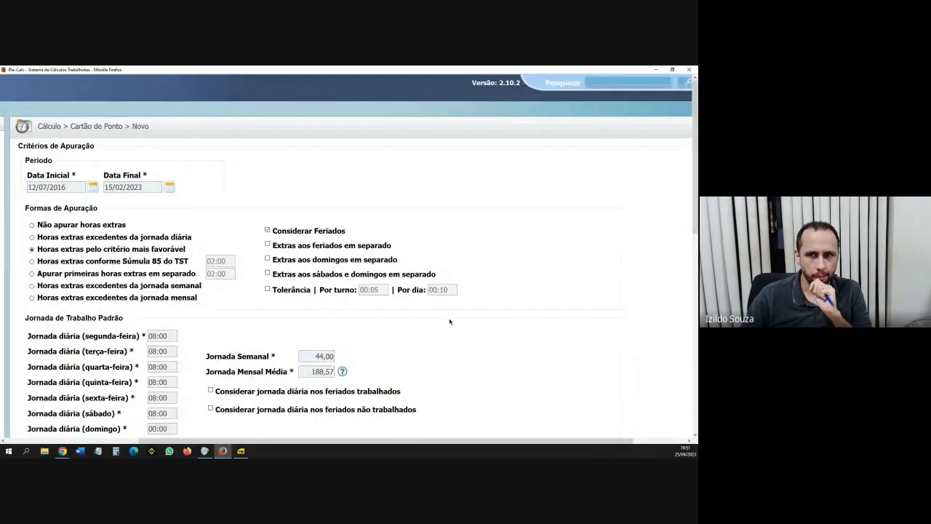
scroll(456, 321, down, 3)
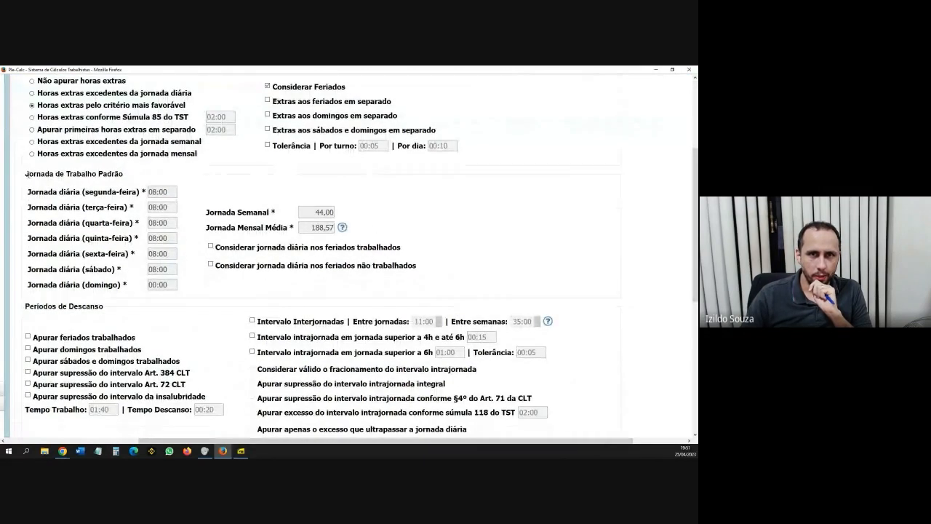
drag(25, 173, 143, 154)
click(165, 175)
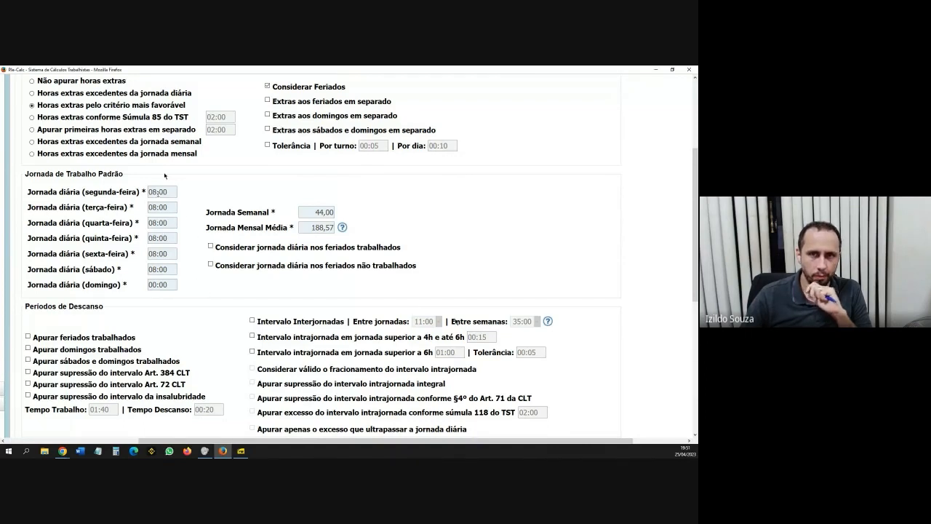
click(171, 270)
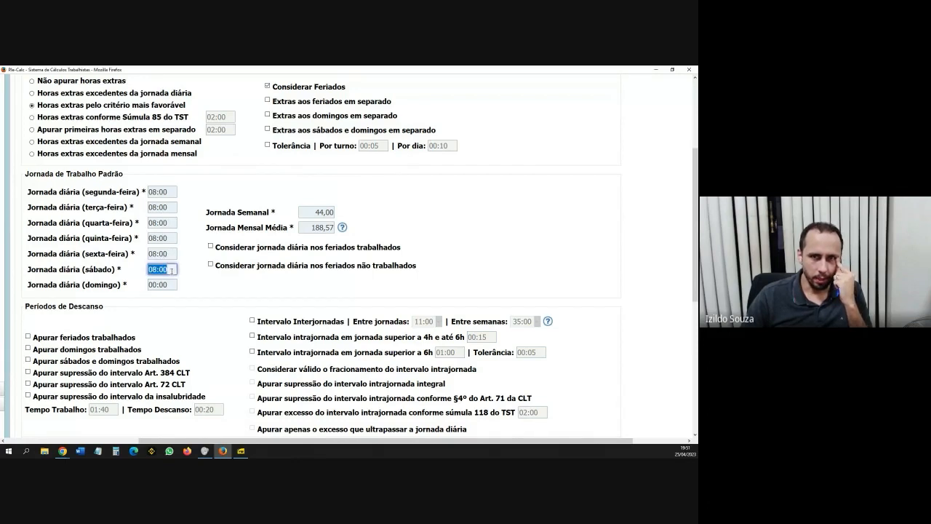
text(0400)
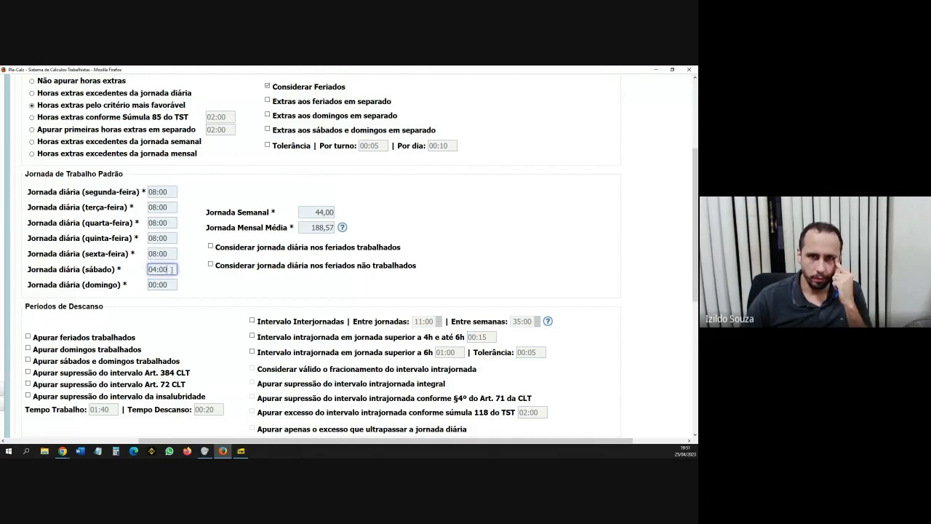
click(194, 289)
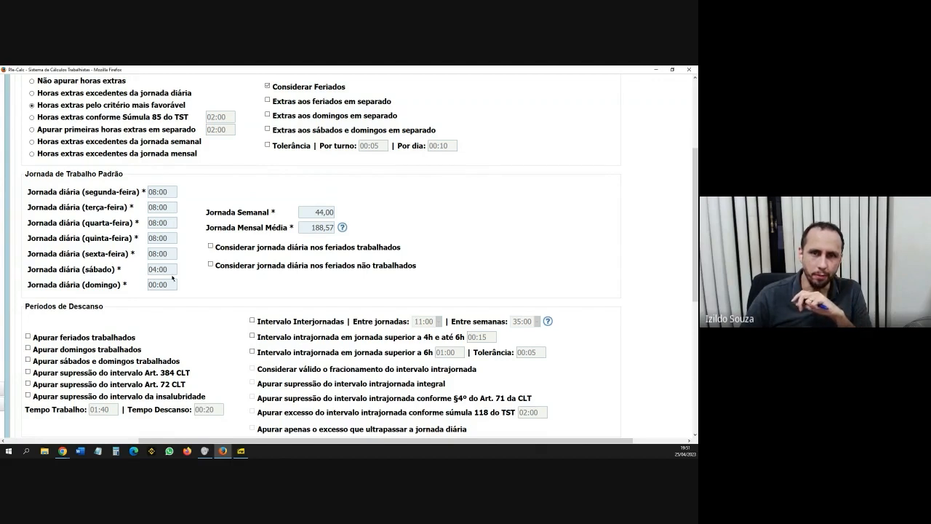
Try a Monday jornada of 07:20 with the Saturday jornada cleared, and restore them to 08:00 and 04:00.
double_click(168, 270)
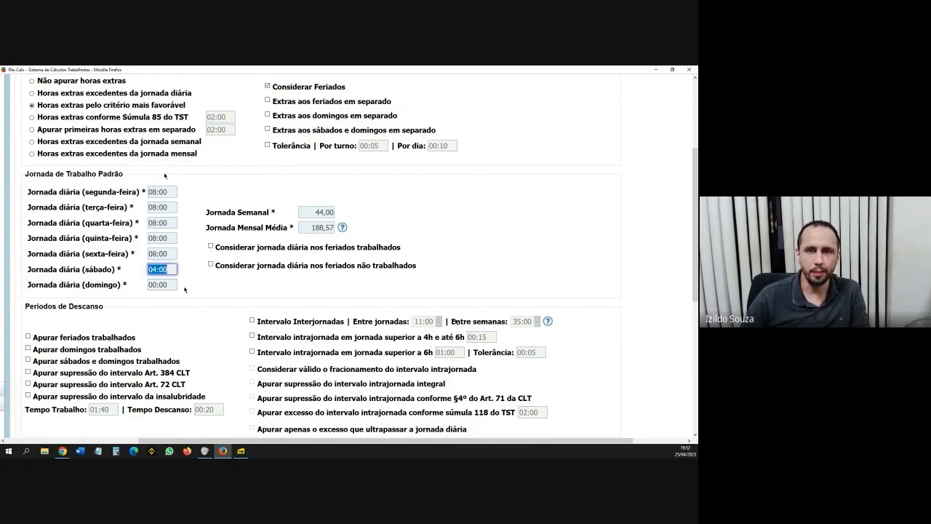
key(BackSpace)
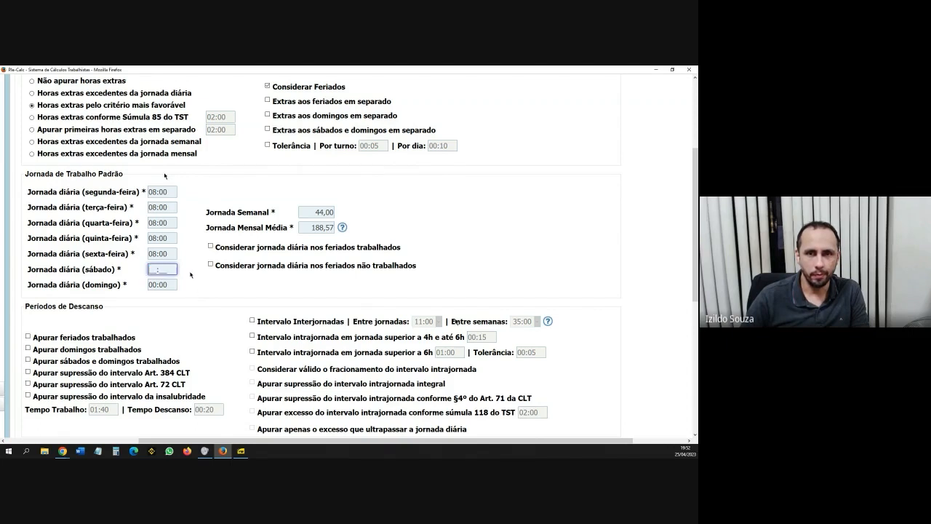
double_click(160, 192)
text(0720)
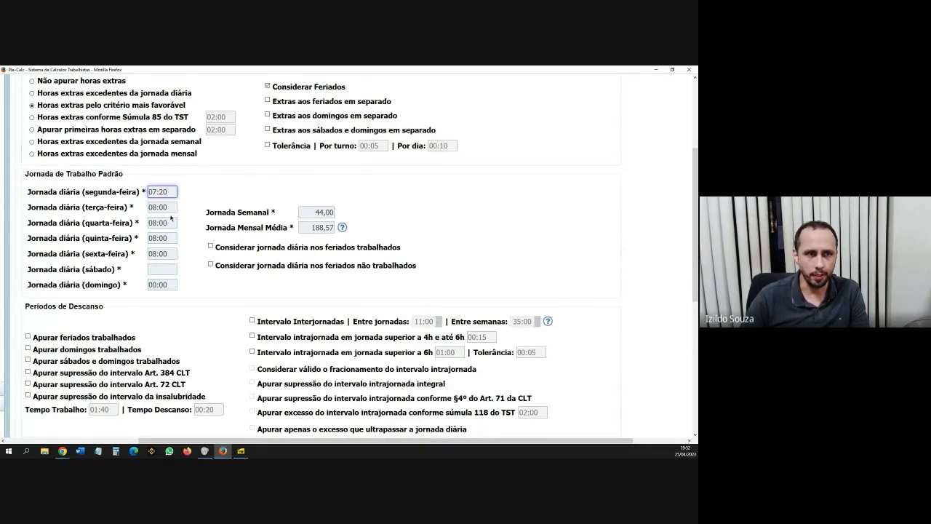
drag(172, 191, 145, 191)
text(08:00)
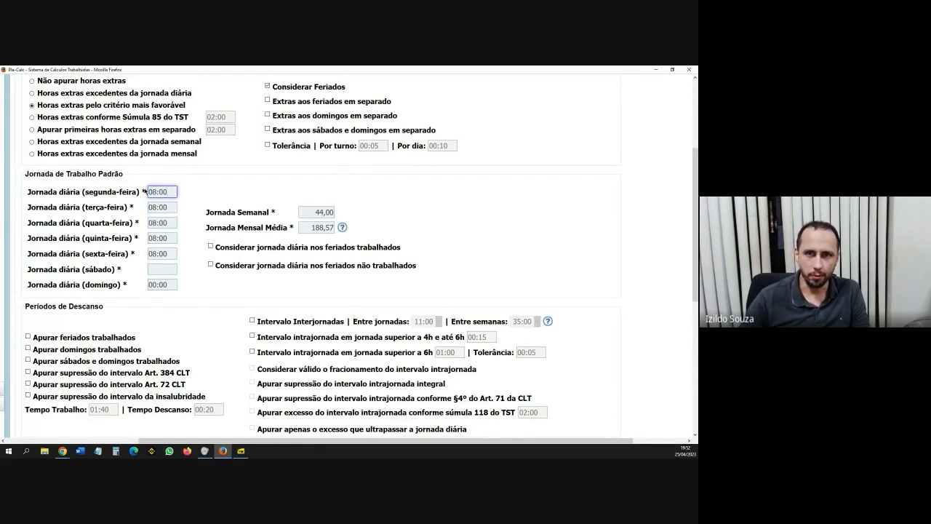
click(199, 277)
click(172, 272)
text(04:00)
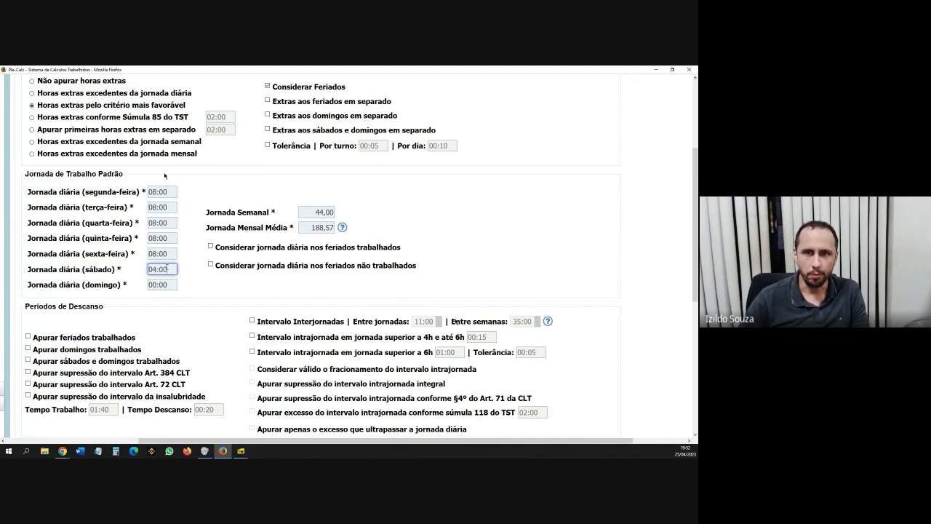
click(245, 283)
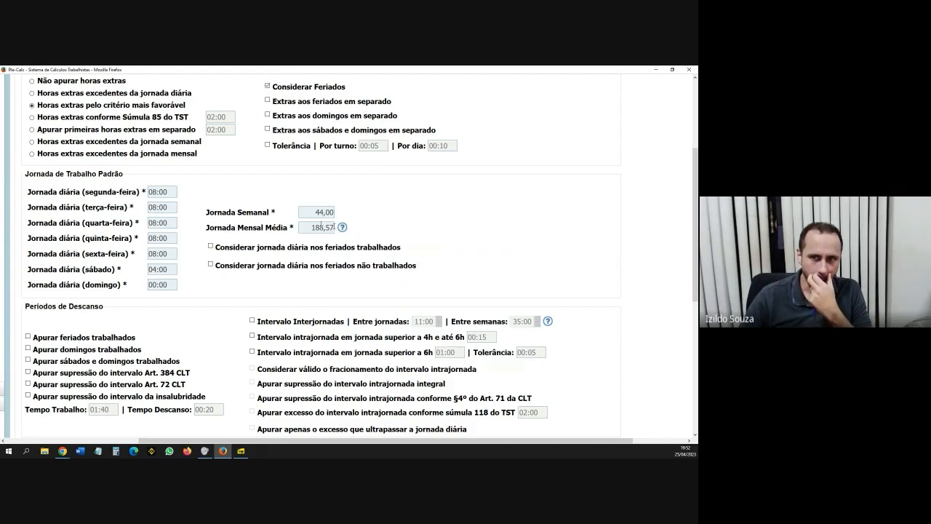
Check the Jornada Mensal Média by multiplying 4,285 by 44 in Calculator, and close it.
mouse_move(345, 232)
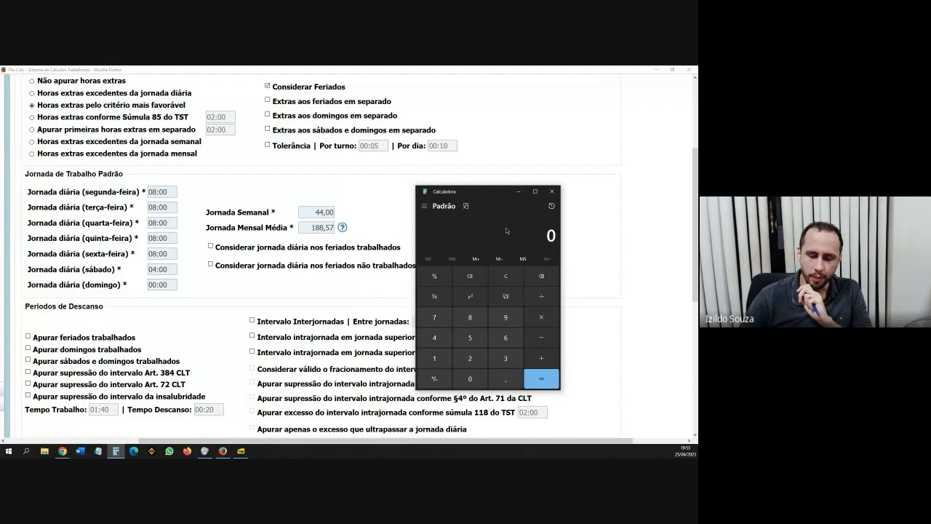
text(4)
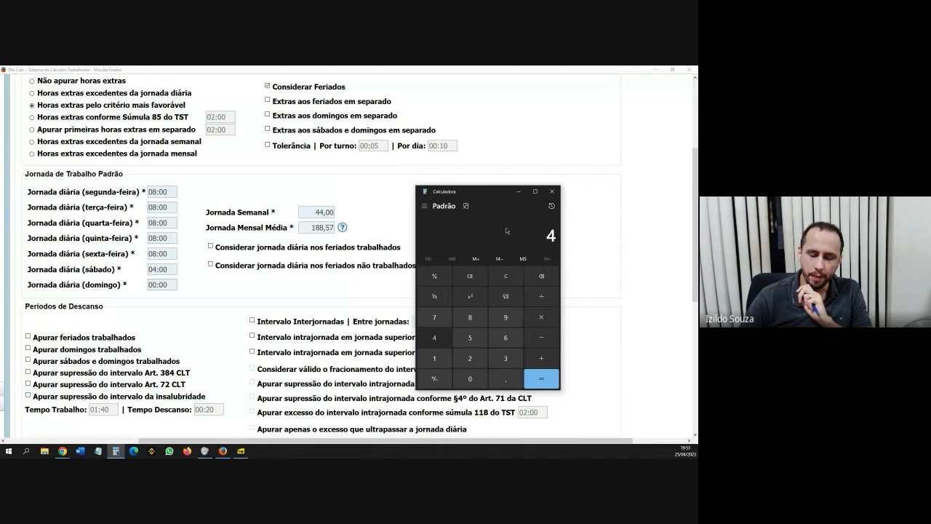
text(,285)
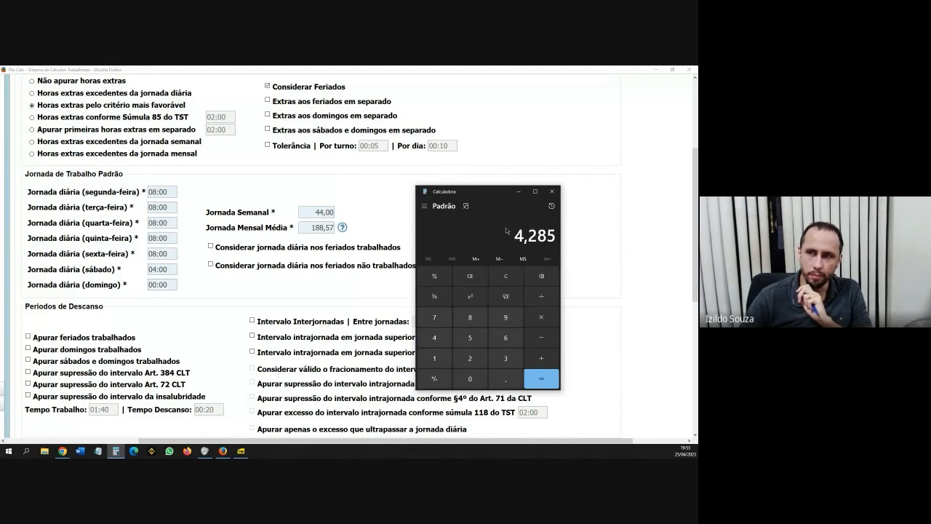
click(525, 320)
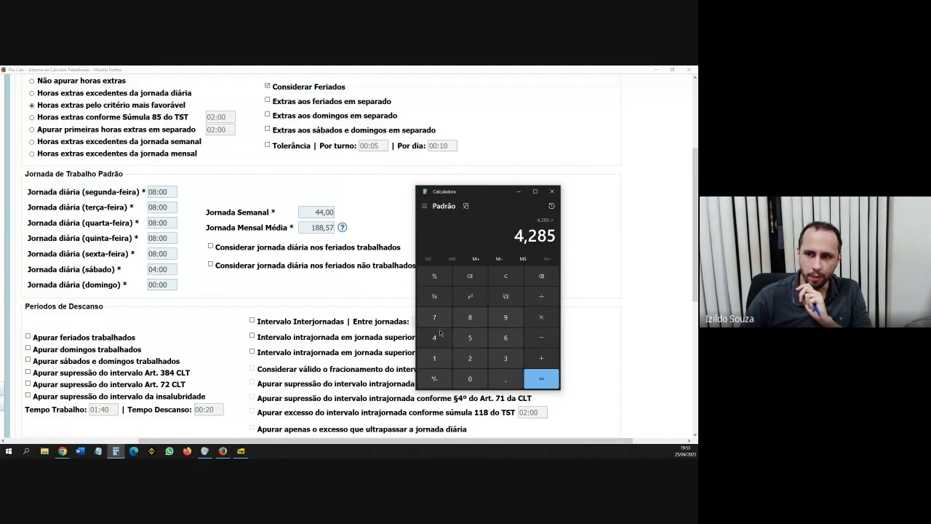
text(44)
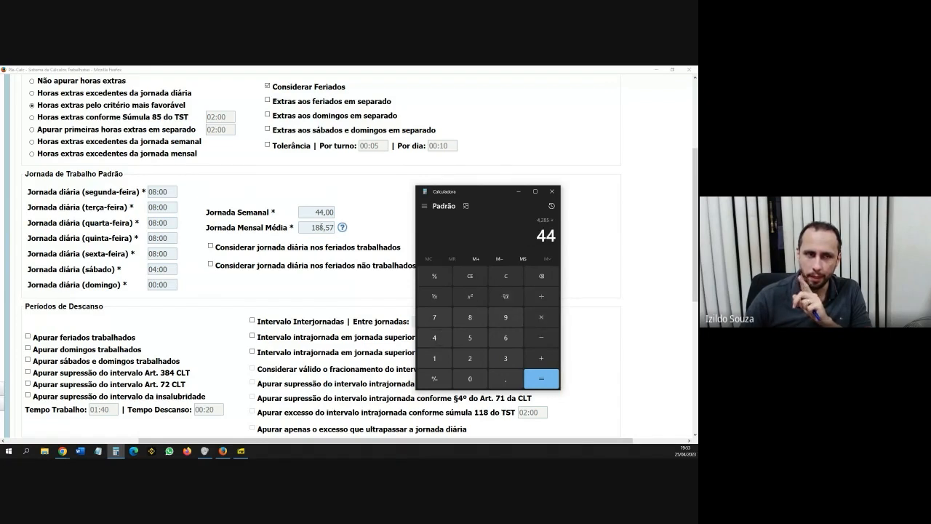
click(541, 378)
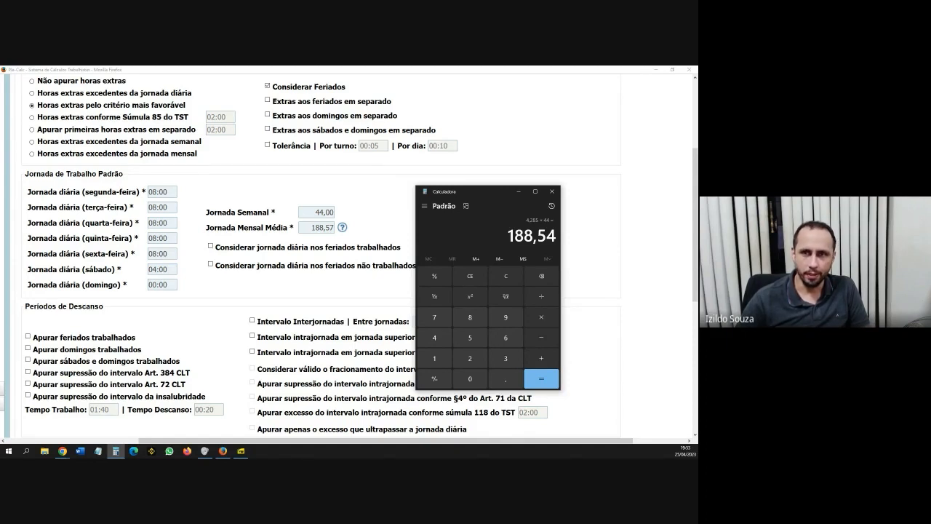
click(552, 192)
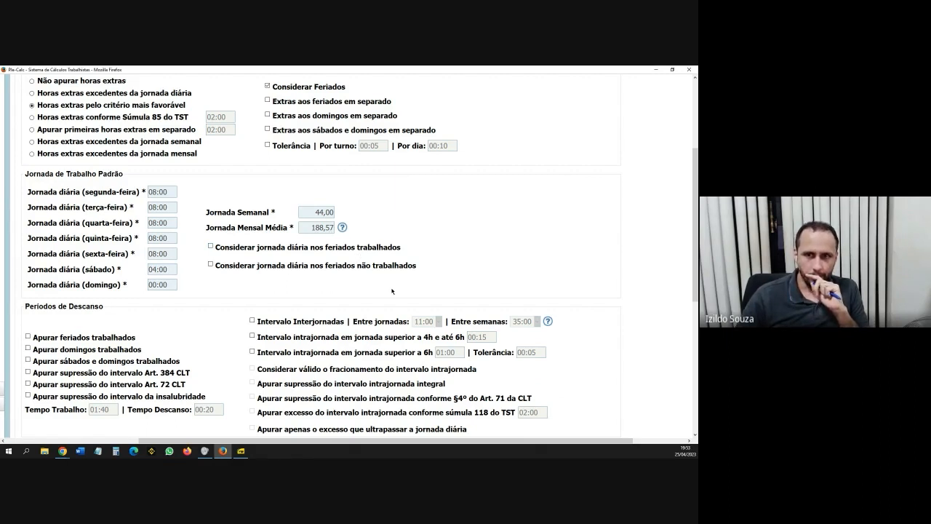
Enable Apurar feriados trabalhados in Períodos de Descanso.
scroll(391, 290, down, 2)
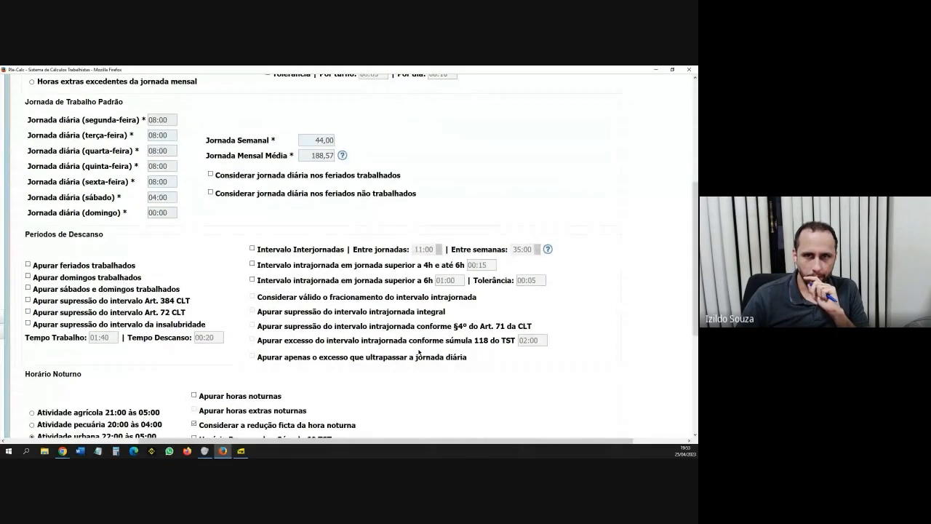
scroll(418, 353, down, 2)
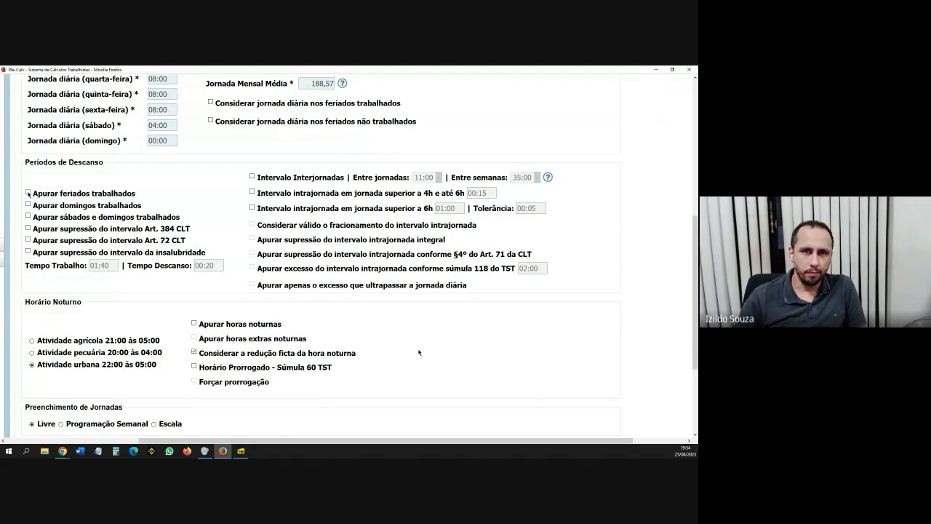
click(28, 192)
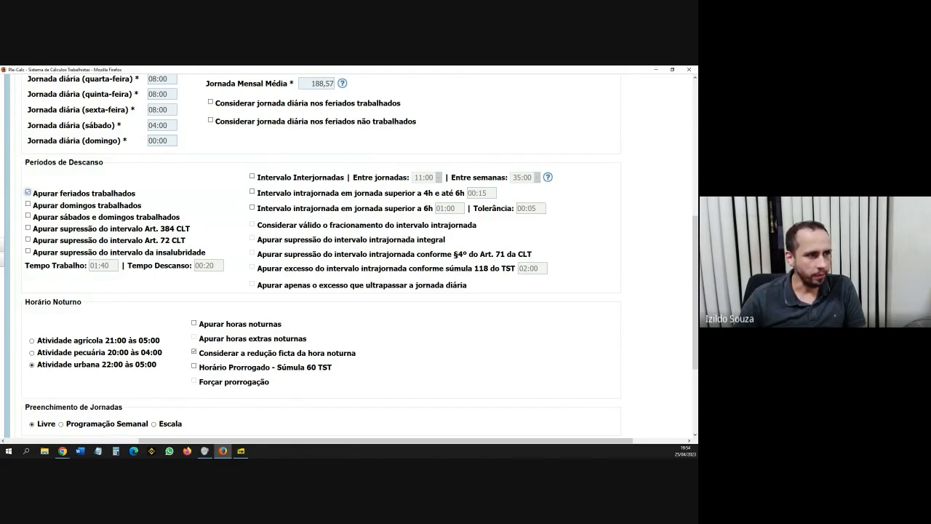
Try toggling the options for suppression of the Art. 384 CLT, Art. 72 CLT and insalubridade breaks on and off.
key(alt+Tab)
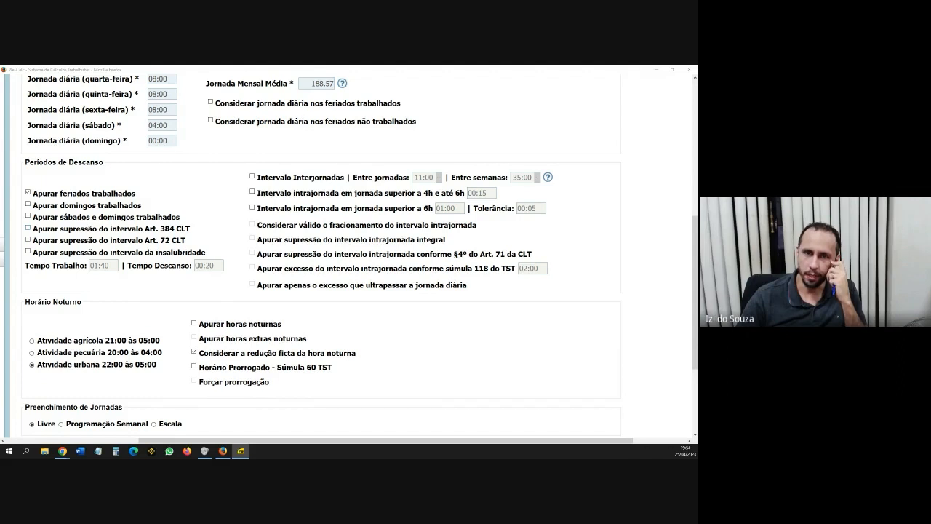
click(89, 230)
click(89, 230)
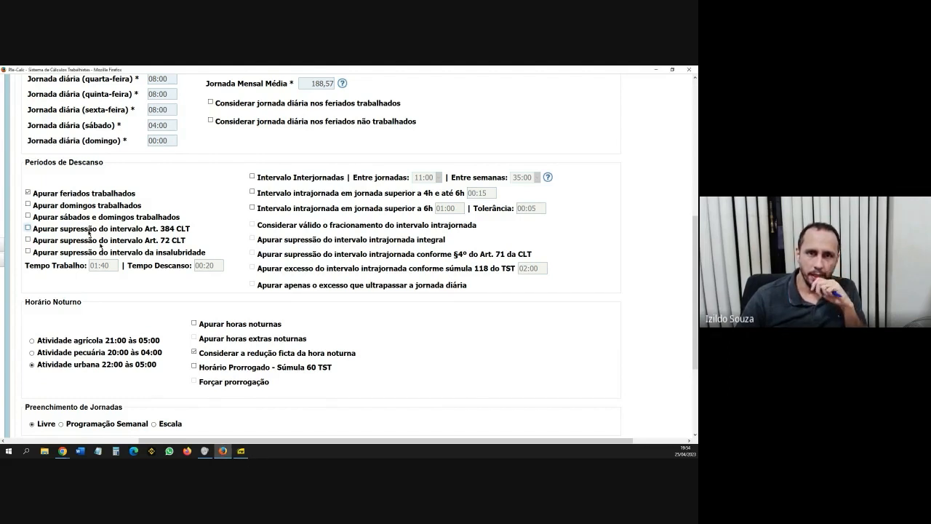
click(98, 242)
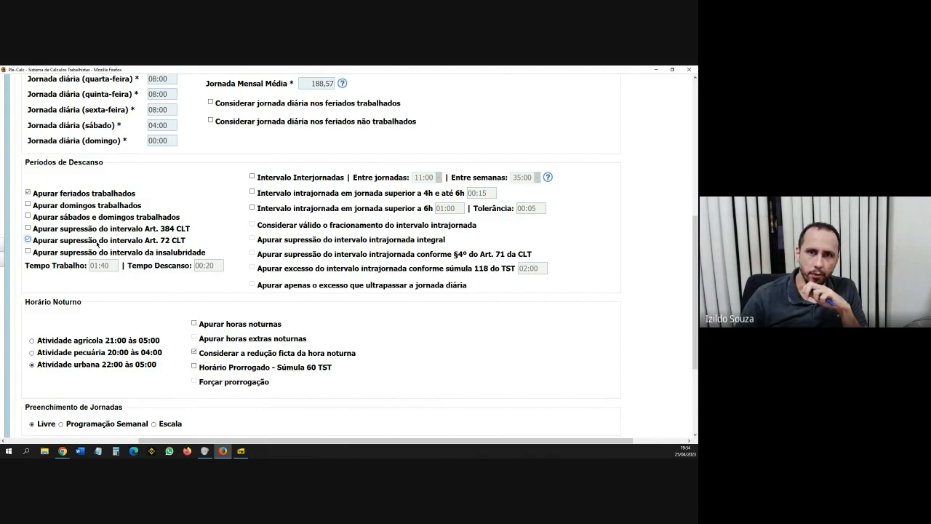
click(97, 242)
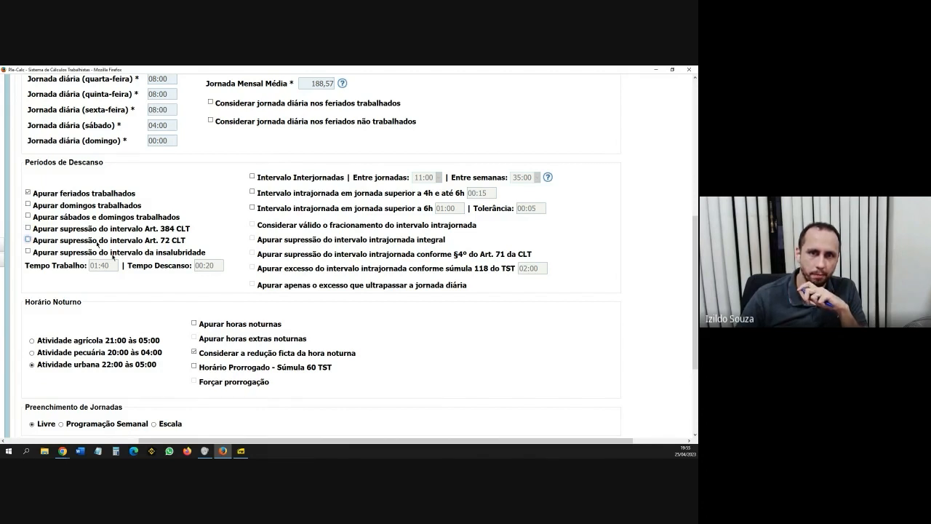
click(28, 252)
scroll(308, 277, down, 2)
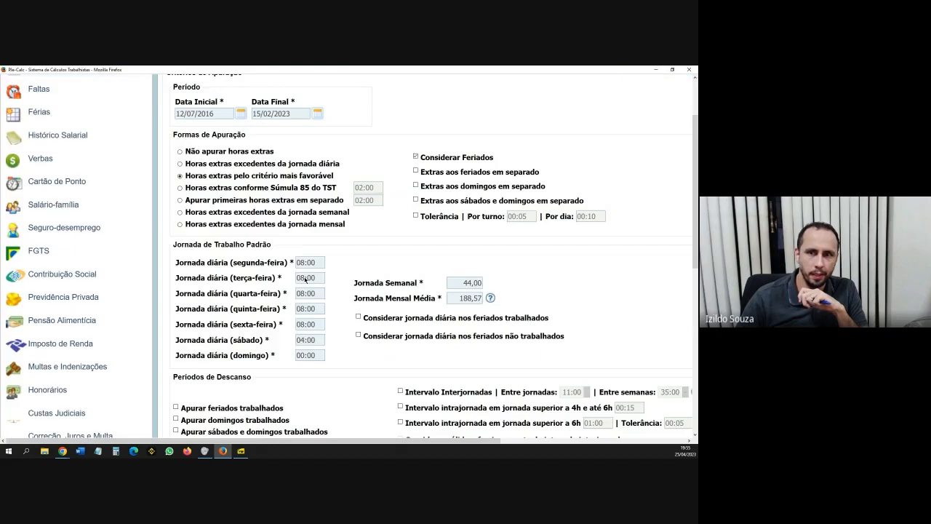
scroll(307, 277, down, 6)
drag(393, 446, 495, 442)
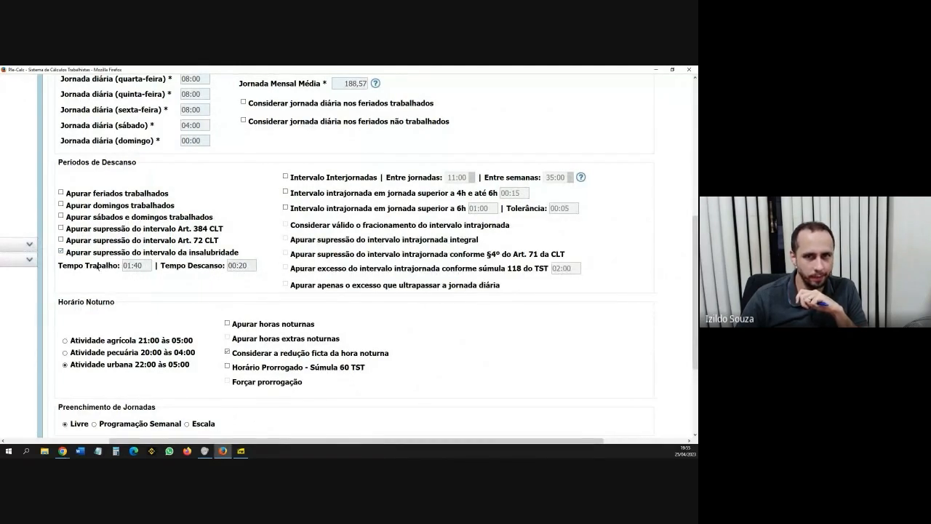
click(61, 250)
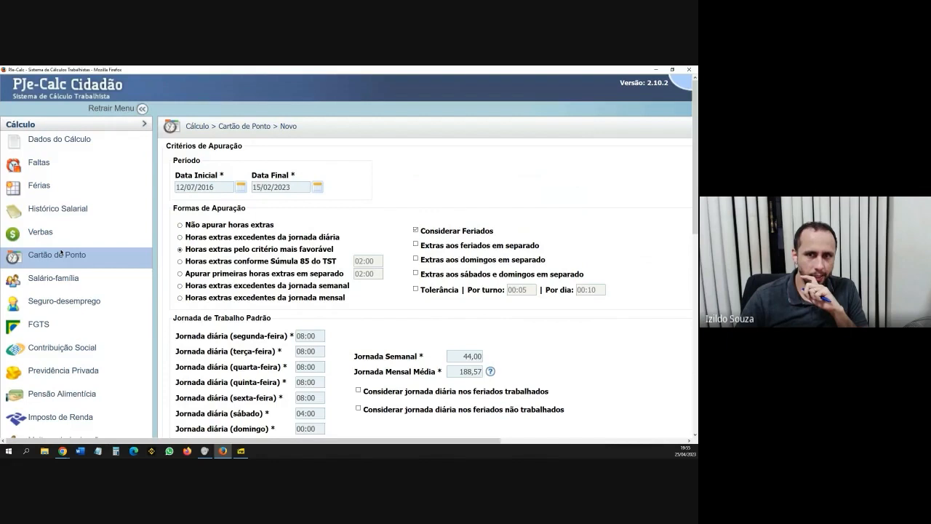
Enable the calculation of worked holidays (Apurar feriados trabalhados) in the rest periods again.
scroll(256, 339, down, 3)
scroll(256, 340, down, 3)
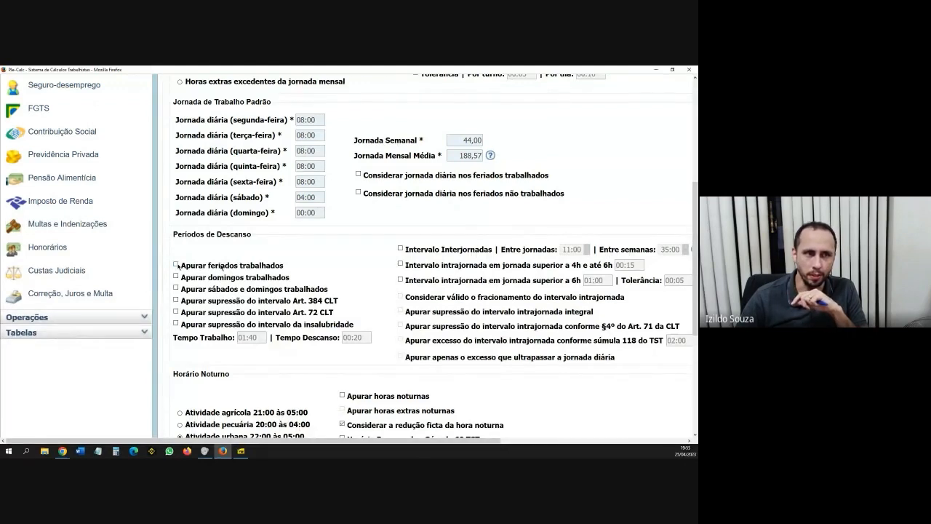
click(176, 265)
Enable Intervalo Interjornadas in Períodos de Descanso.
drag(381, 440, 447, 444)
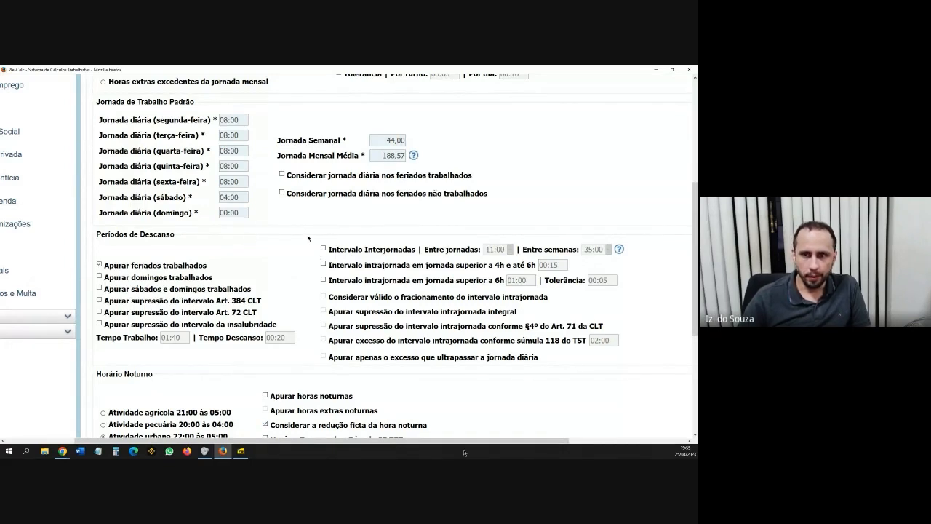
drag(453, 441, 554, 448)
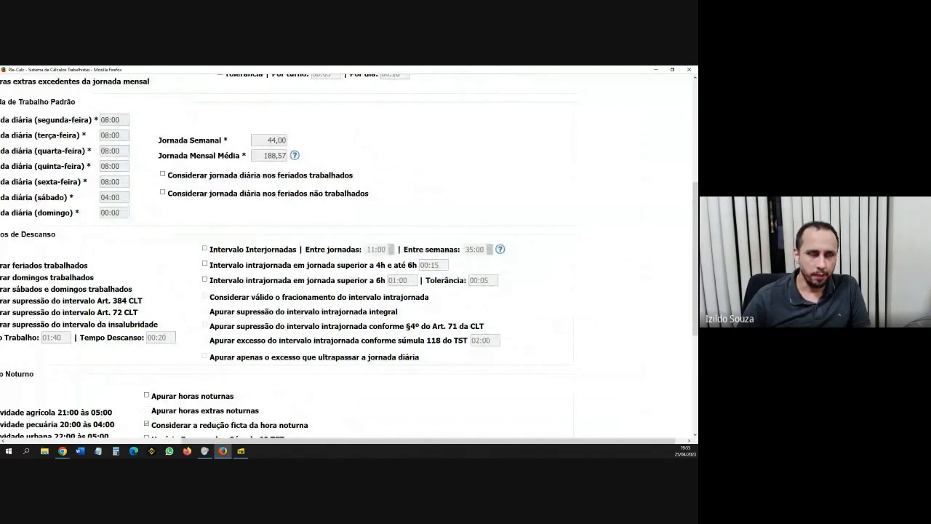
click(205, 248)
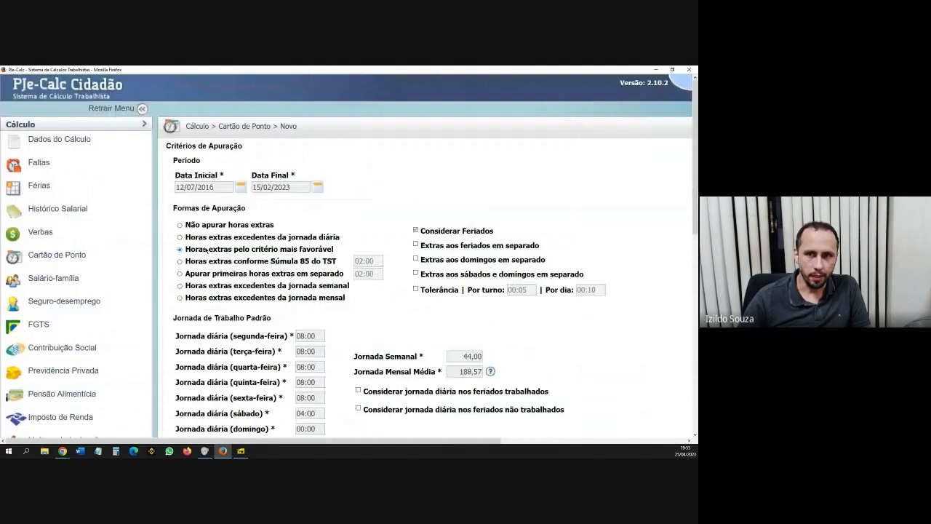
scroll(407, 327, down, 3)
drag(420, 441, 592, 443)
scroll(473, 289, down, 2)
scroll(473, 289, down, 1)
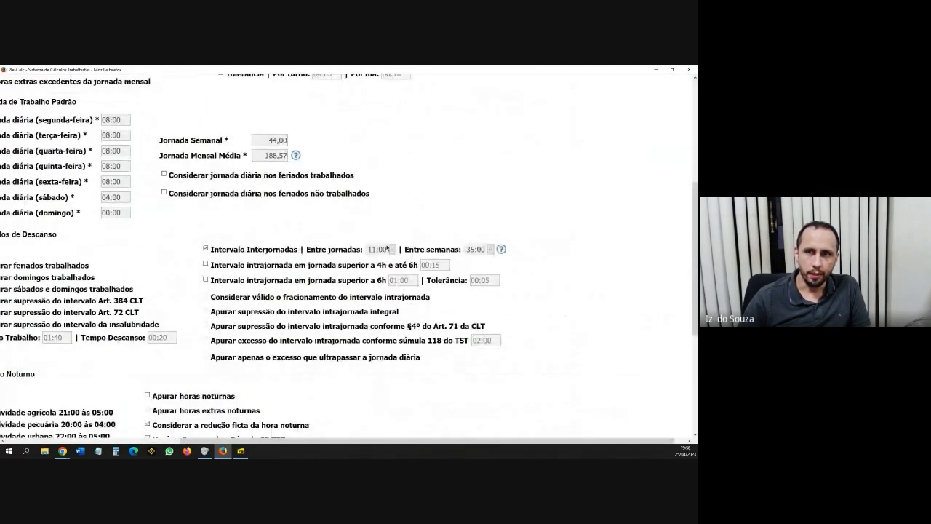
Set the Intervalo Interjornadas to 11:00 between jornadas and 35:00 between weeks.
click(379, 248)
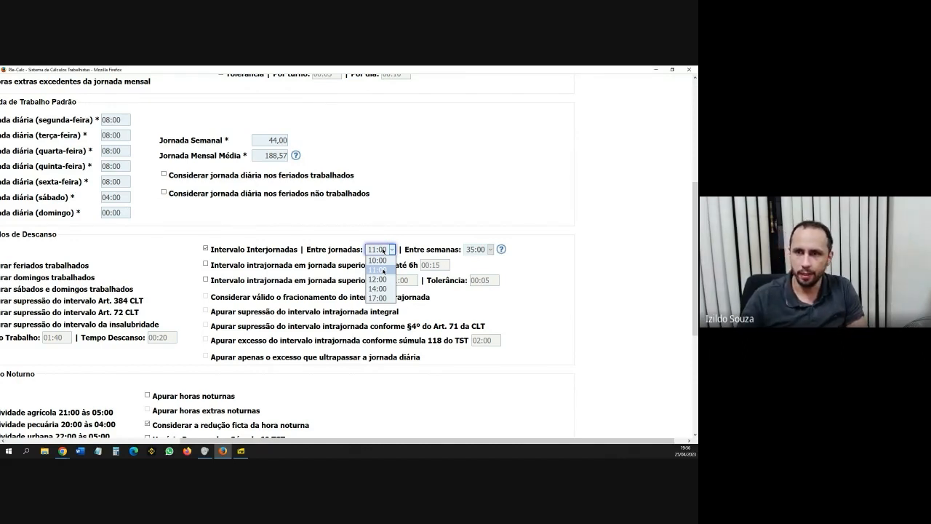
click(383, 270)
click(429, 205)
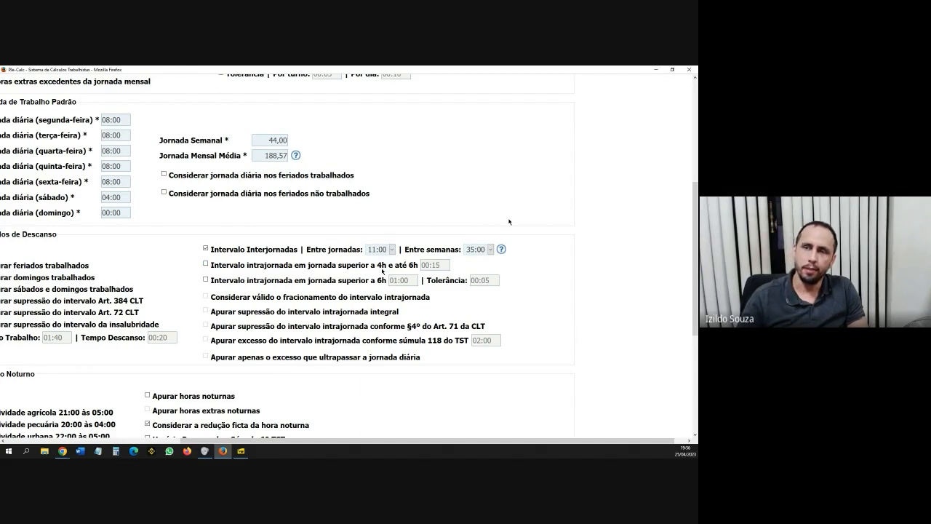
click(478, 250)
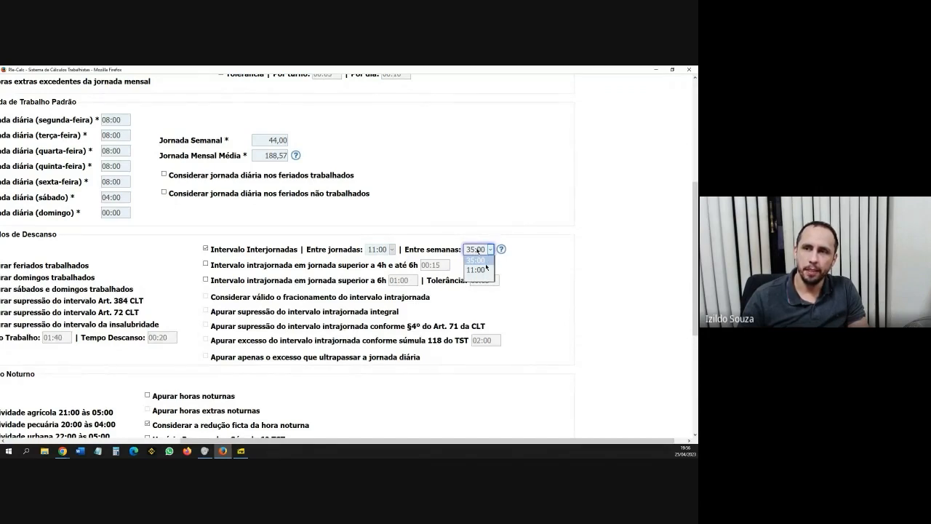
click(484, 260)
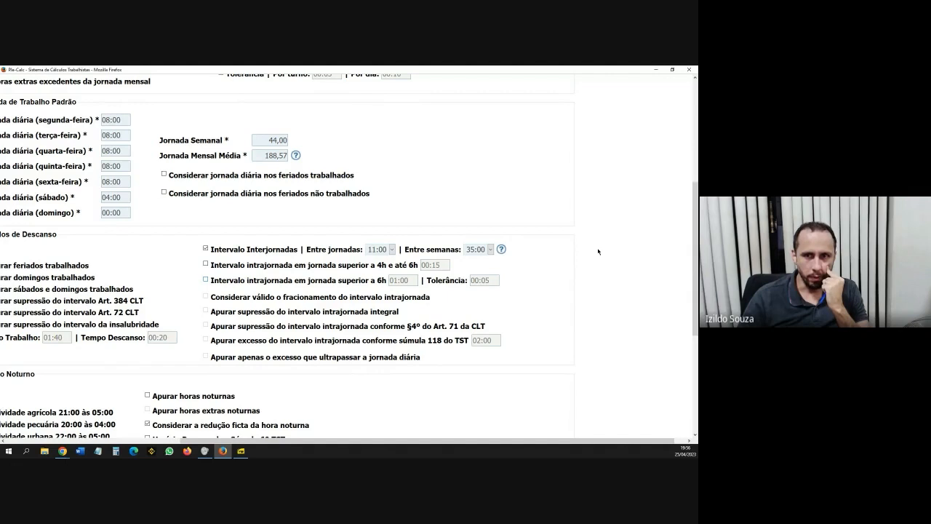
Enable Intervalo intrajornada em jornada superior a 6h with a 01:00 break and set its Tolerância to 00:00.
click(205, 279)
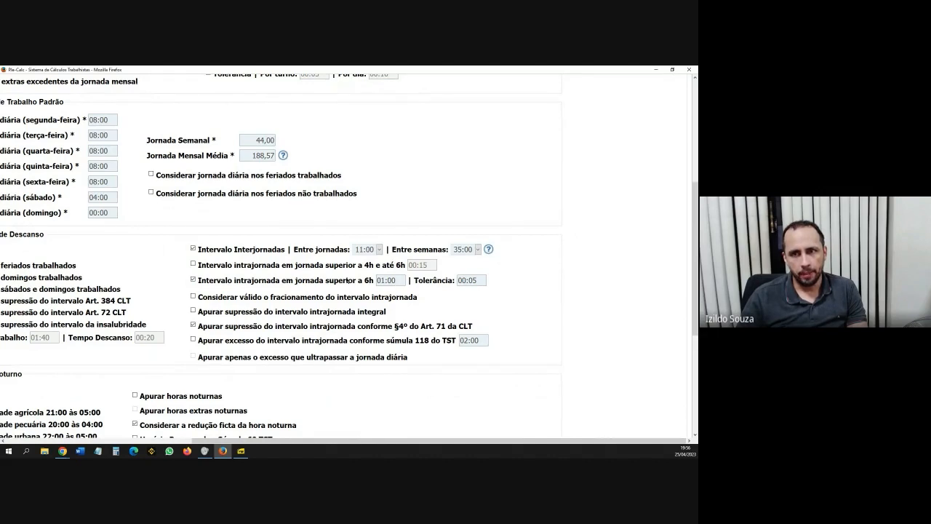
click(398, 280)
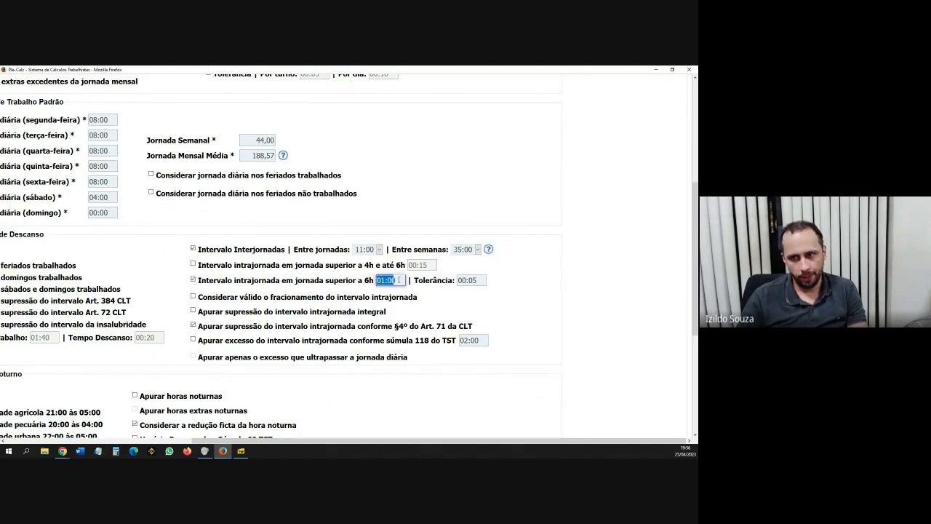
click(481, 280)
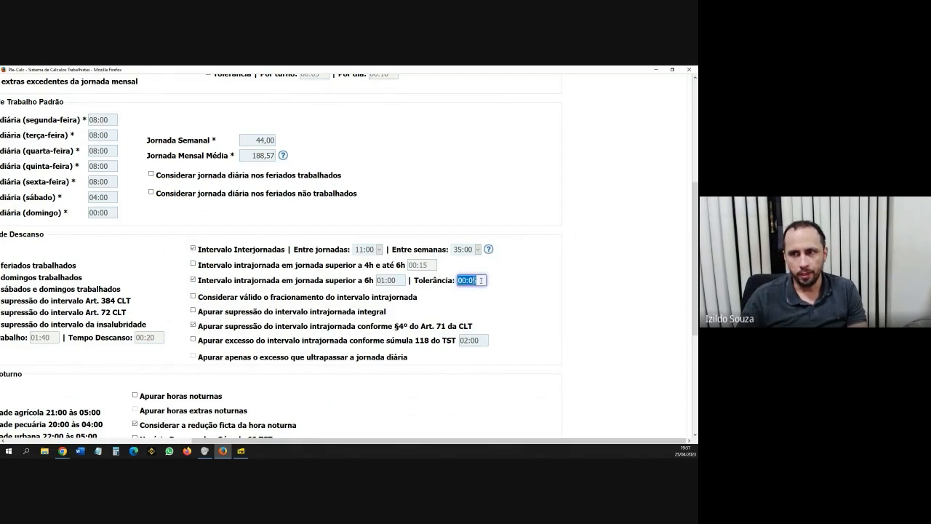
click(478, 280)
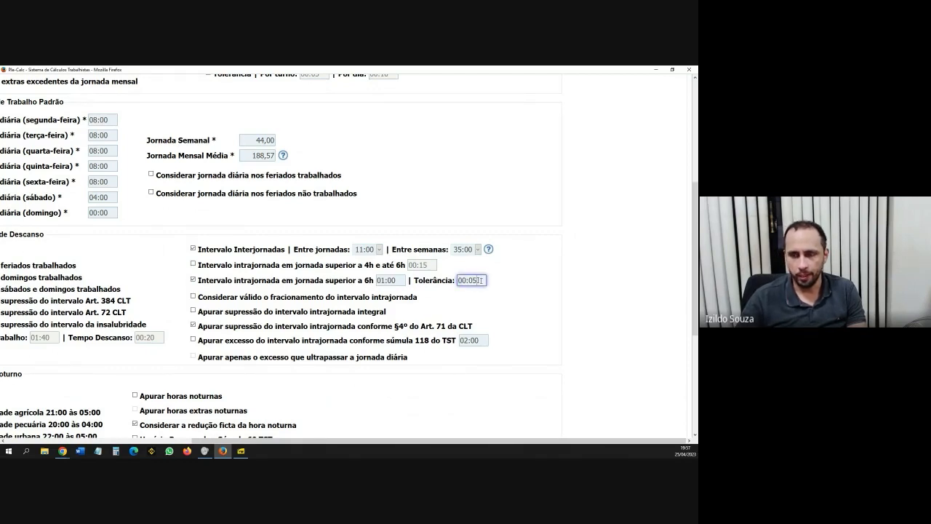
click(506, 288)
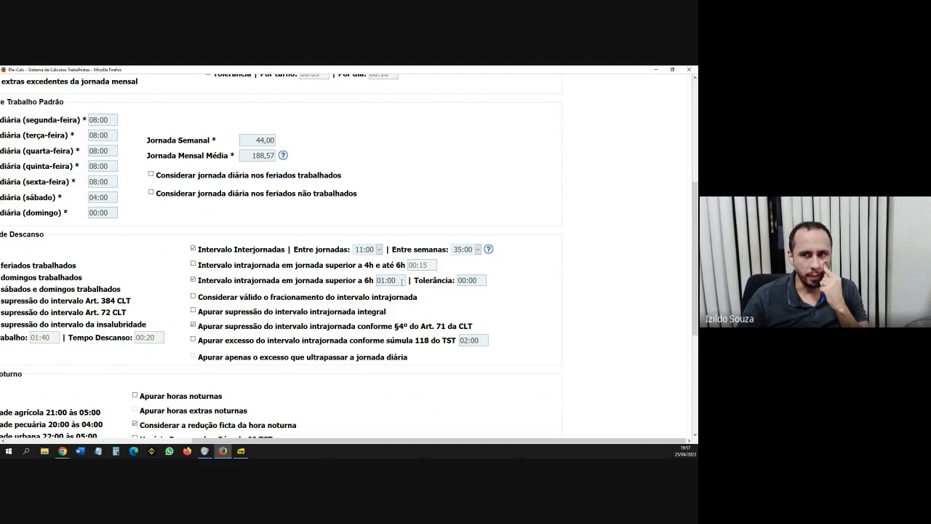
click(390, 279)
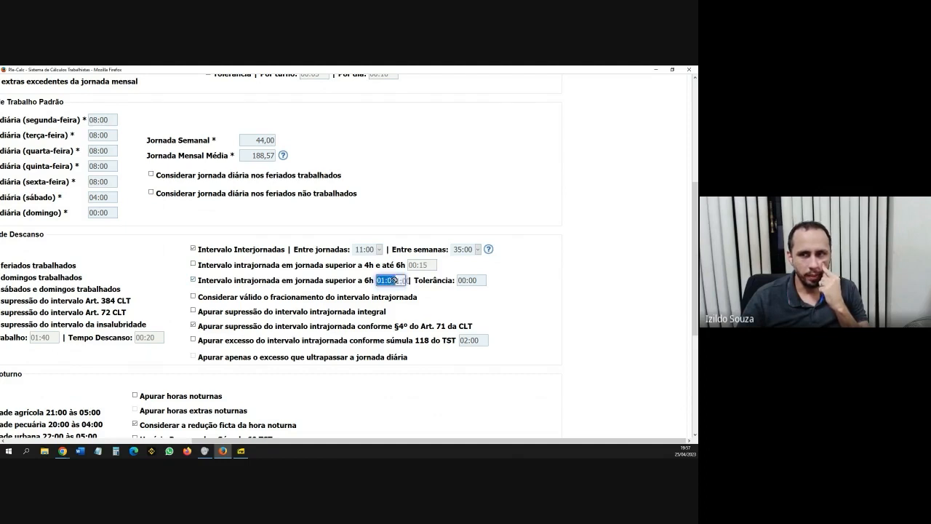
click(587, 259)
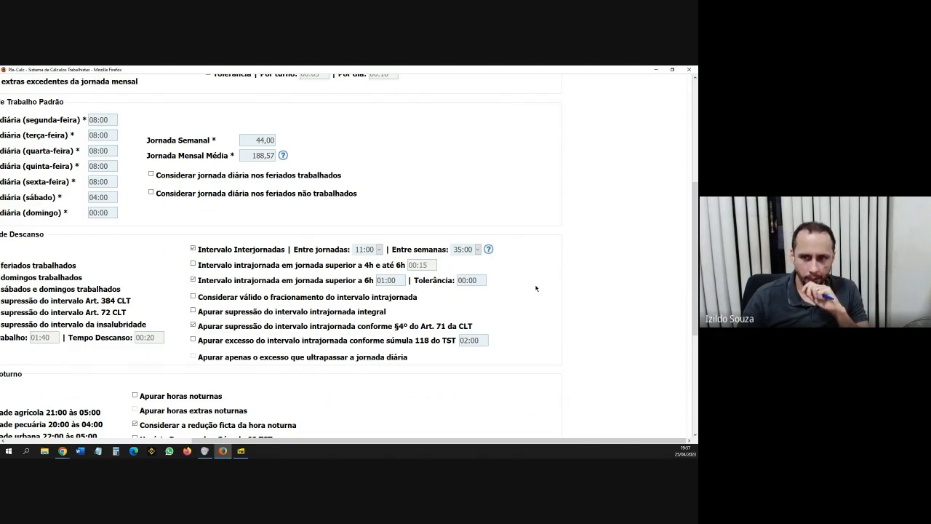
Try enabling Considerar válido o fracionamento do intervalo intrajornada in Períodos de Descanso and disable it again.
scroll(536, 288, down, 2)
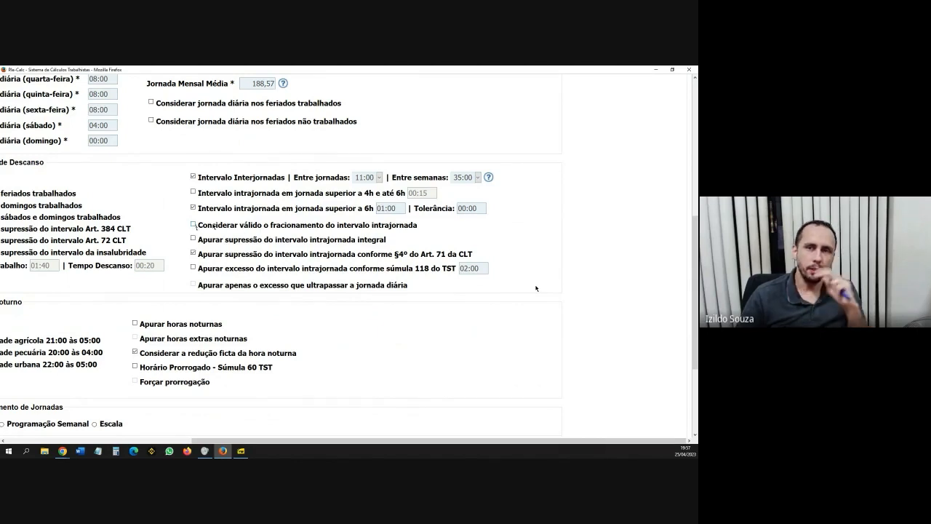
scroll(230, 308, down, 3)
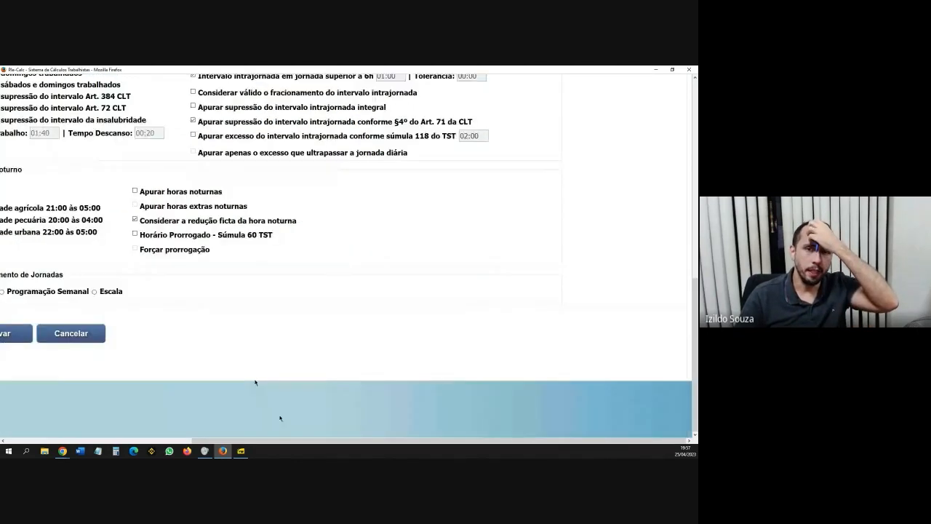
scroll(255, 382, left, 3)
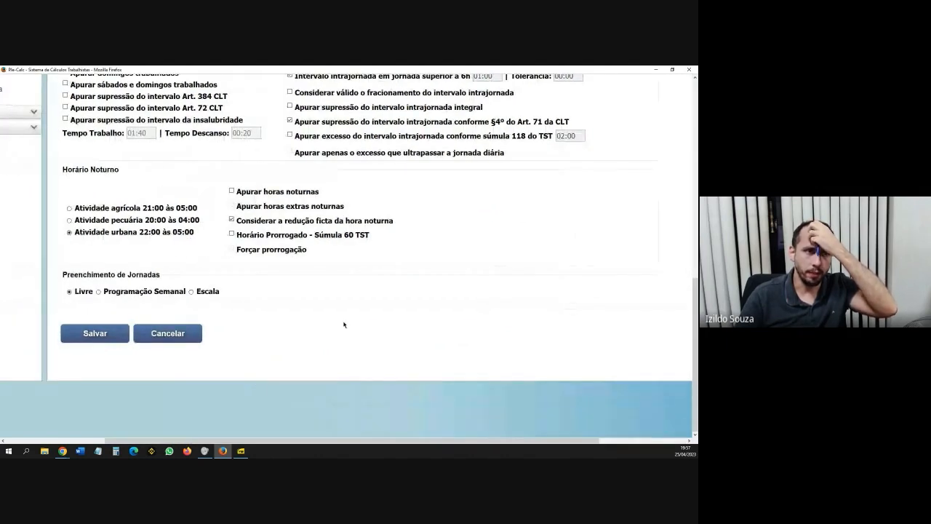
scroll(344, 322, up, 1)
scroll(344, 324, up, 2)
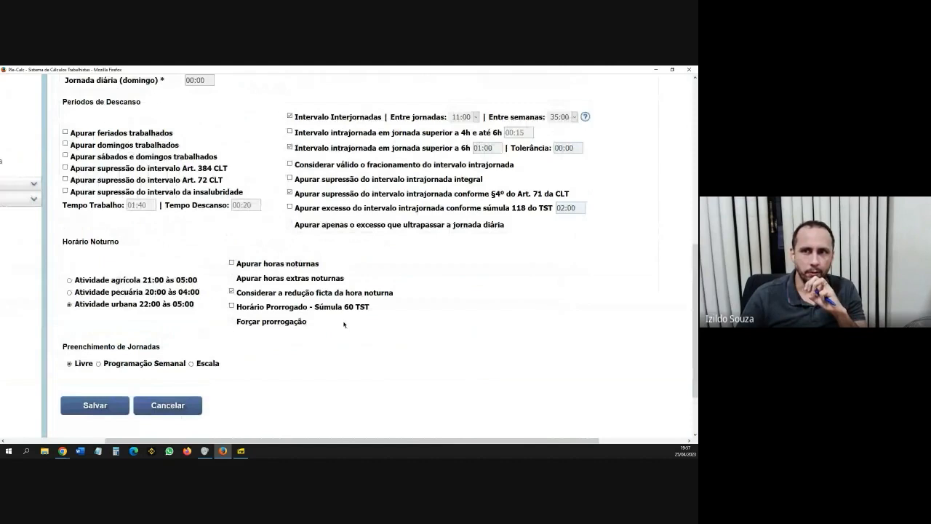
scroll(343, 325, up, 2)
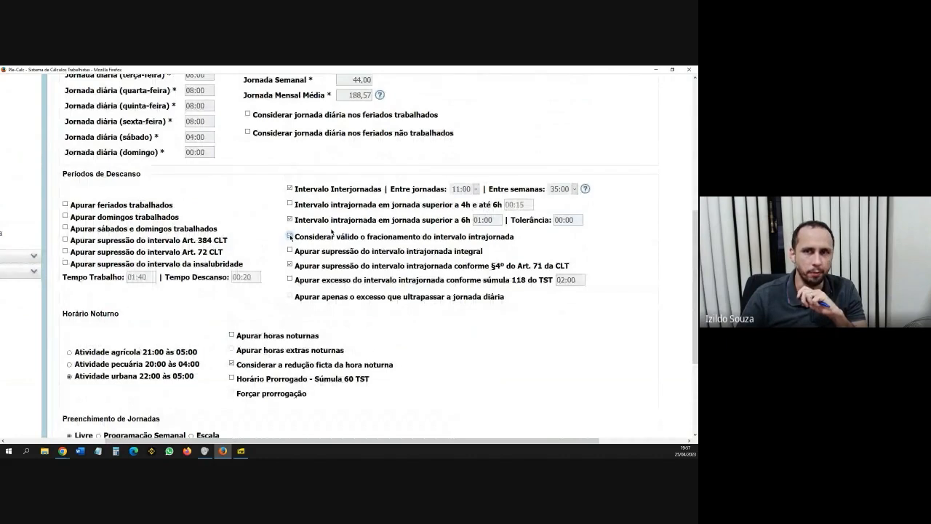
click(290, 236)
scroll(132, 334, down, 3)
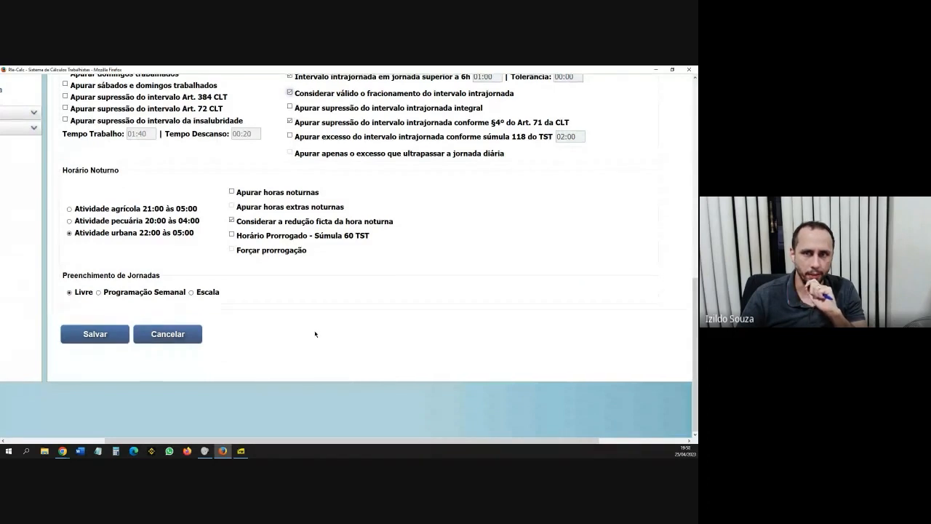
scroll(308, 310, up, 3)
scroll(310, 315, down, 1)
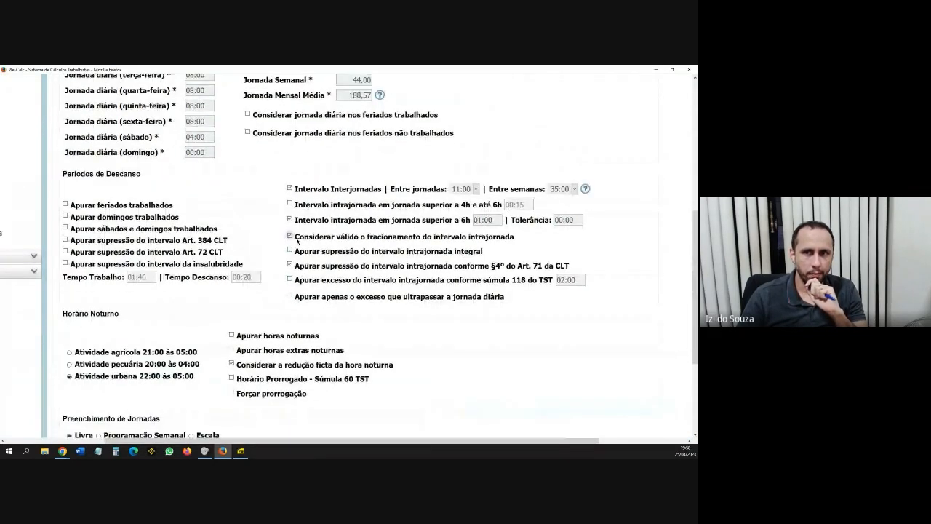
click(290, 236)
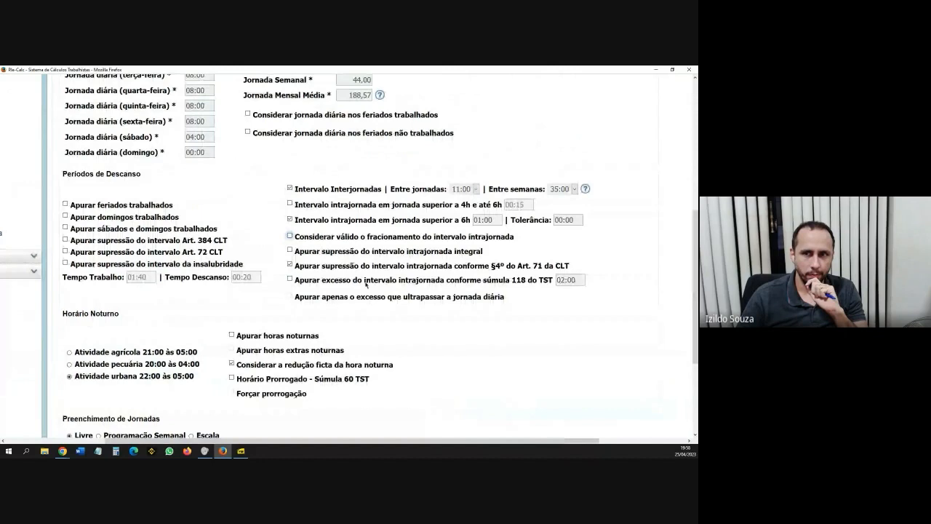
Try the Apurar supressão do intervalo intrajornada integral option and switch back to suppression under §4º do Art. 71 da CLT.
drag(402, 440, 446, 441)
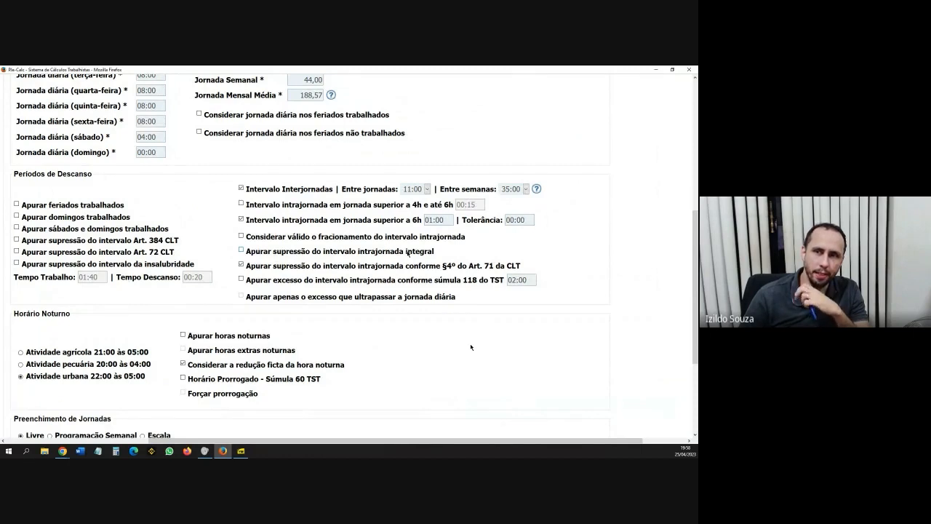
drag(440, 265, 546, 270)
click(545, 266)
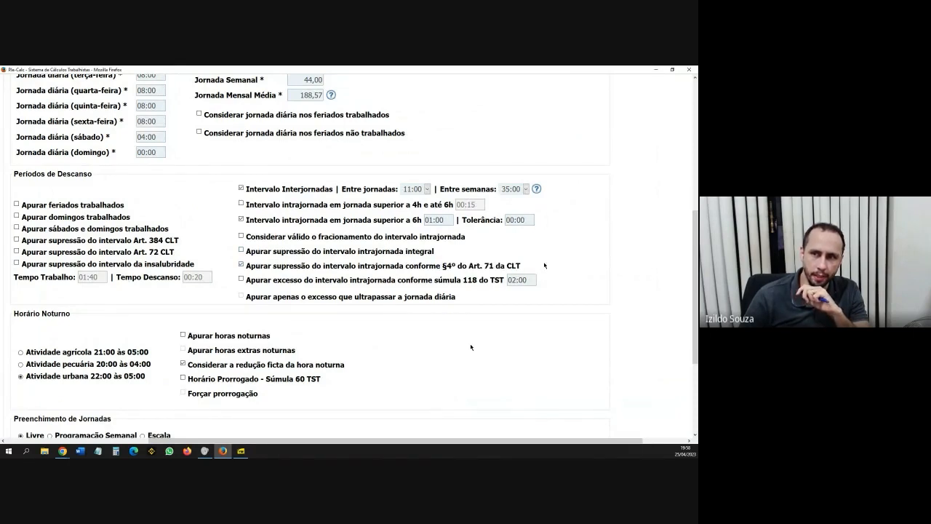
click(242, 251)
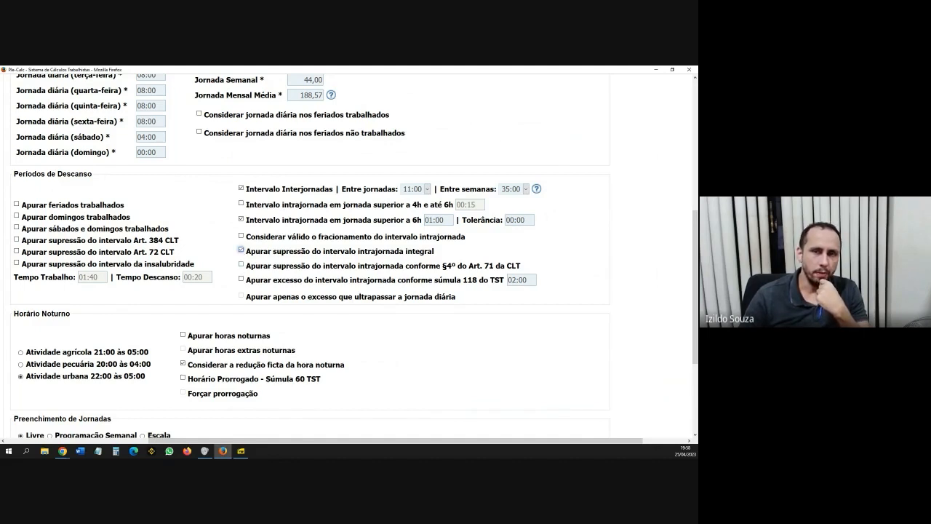
click(241, 265)
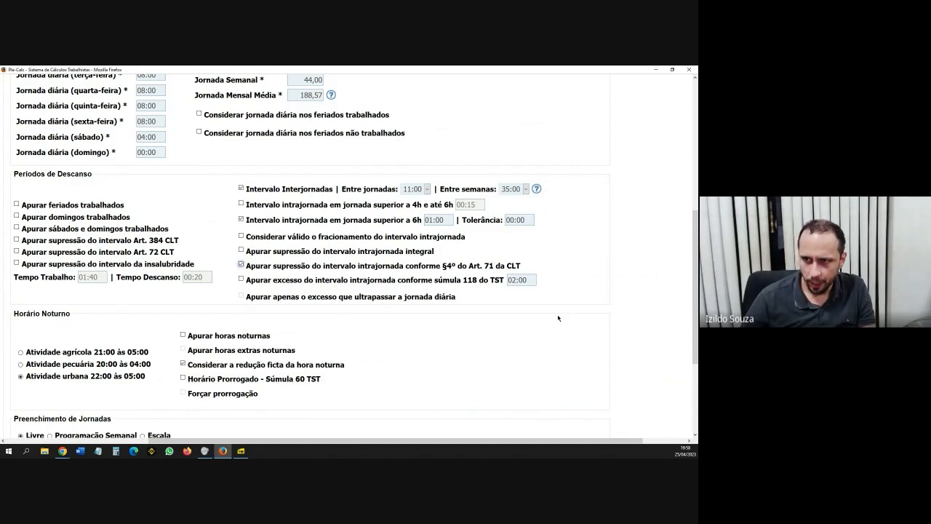
Review the Cartão de Ponto criteria: period, Formas de Apuração, Jornada de Trabalho Padrão and Períodos de Descanso.
scroll(559, 318, up, 5)
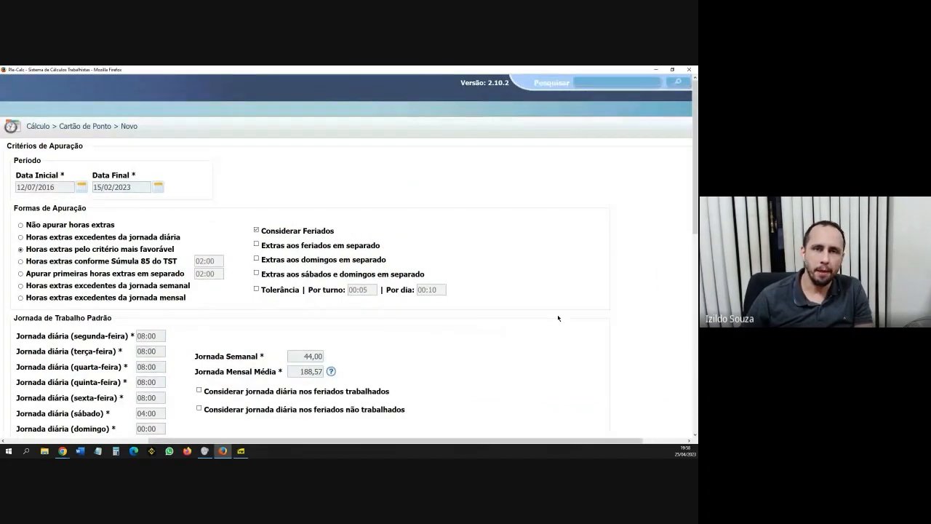
scroll(559, 318, down, 2)
scroll(559, 317, down, 4)
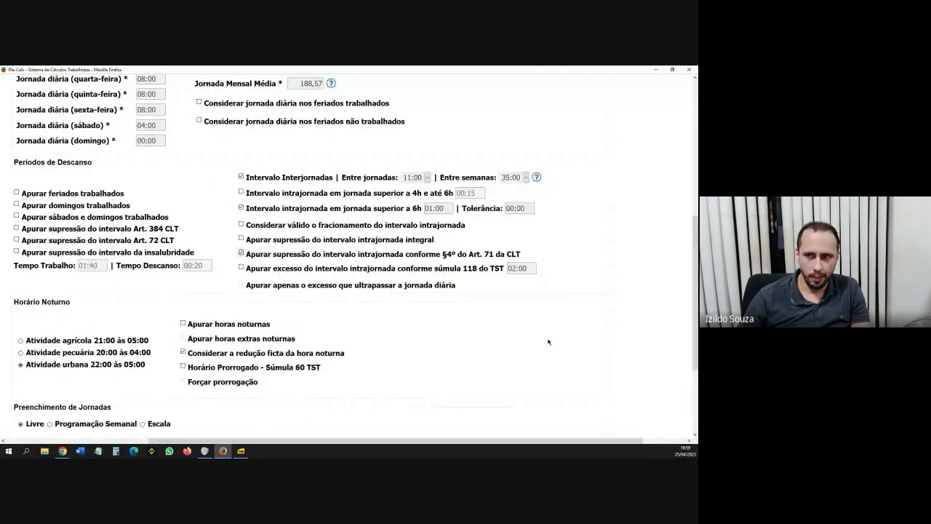
scroll(548, 341, up, 6)
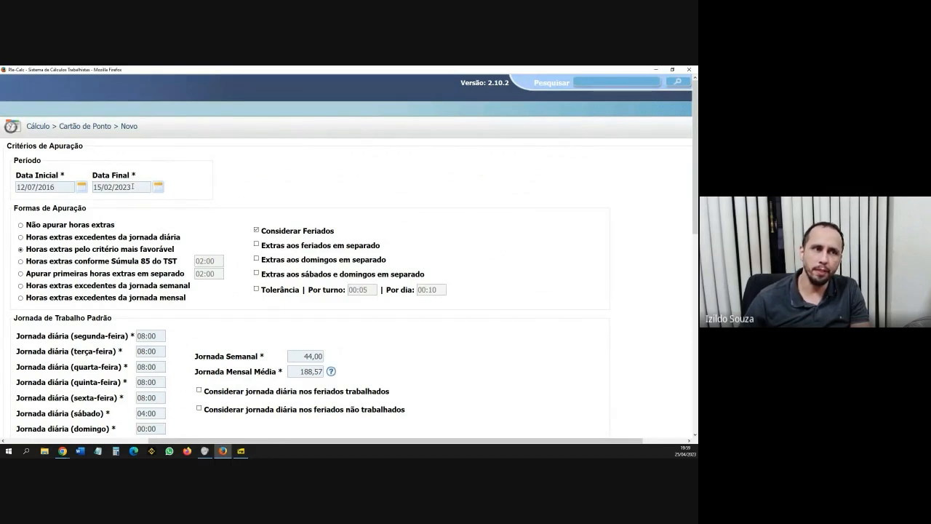
scroll(421, 300, down, 5)
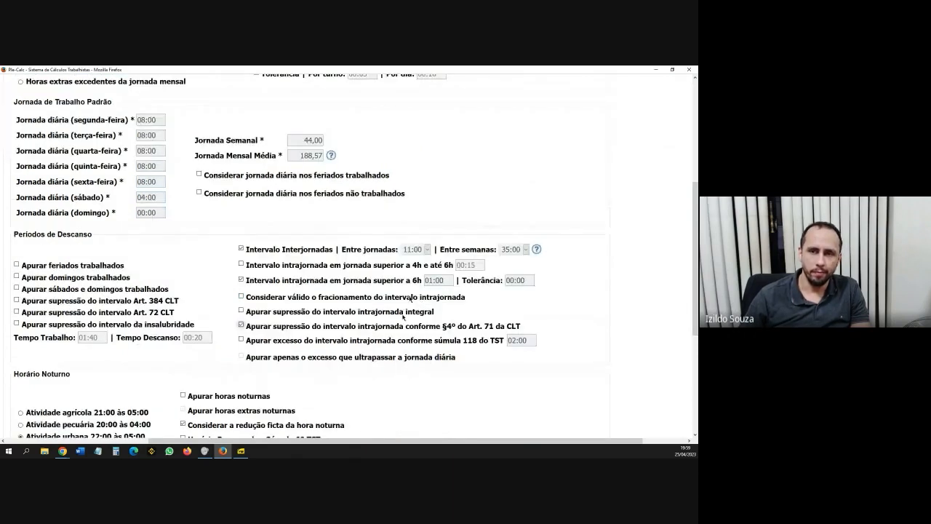
scroll(402, 317, up, 5)
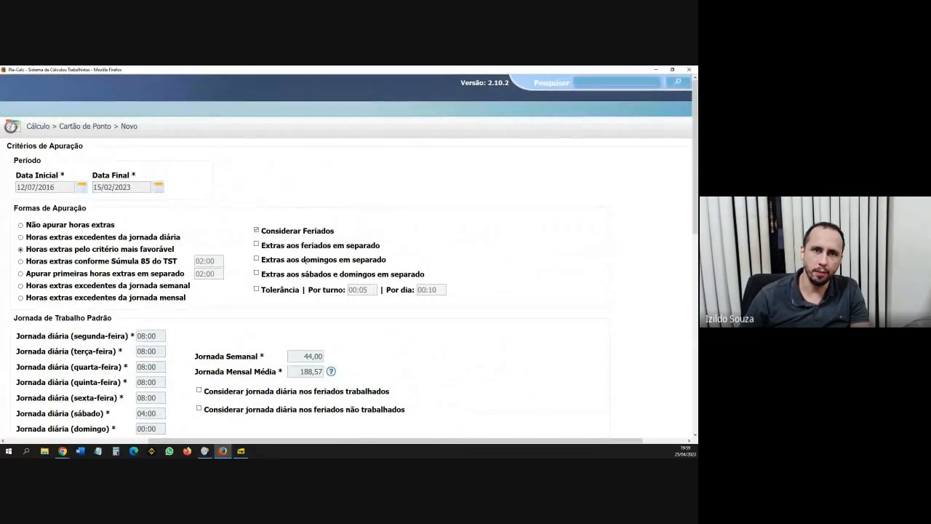
scroll(440, 330, down, 5)
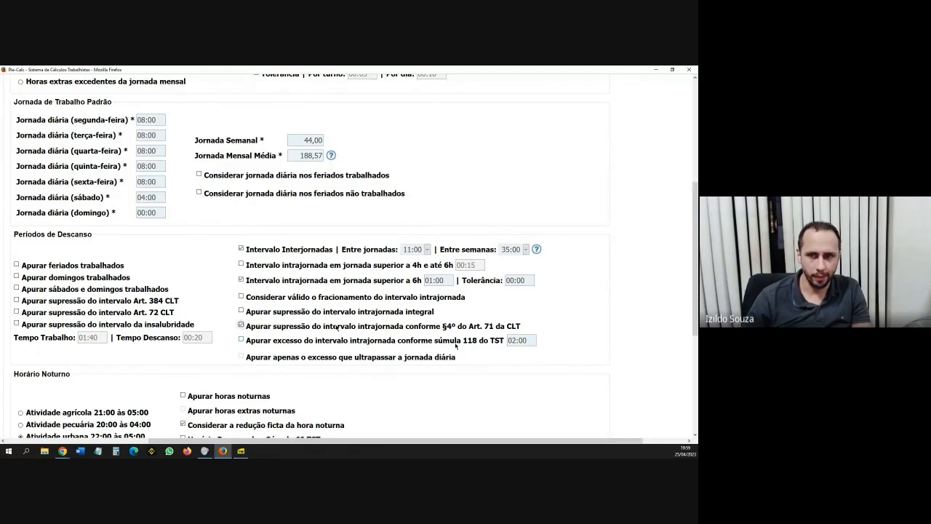
scroll(456, 346, up, 3)
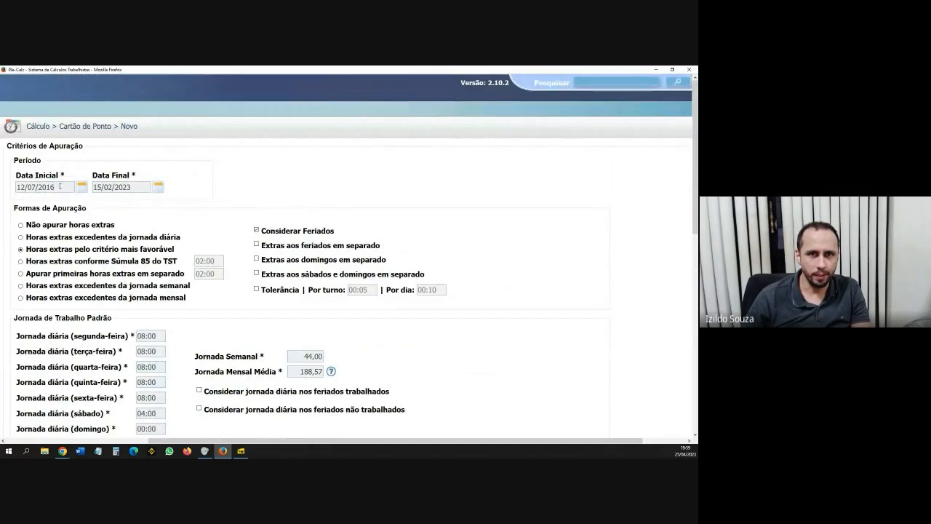
drag(9, 147, 93, 151)
click(456, 346)
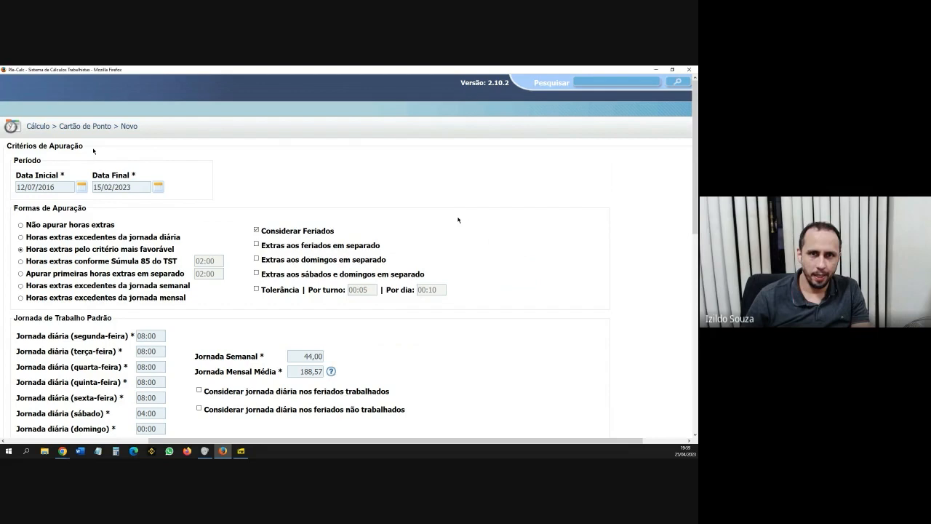
scroll(526, 241, down, 2)
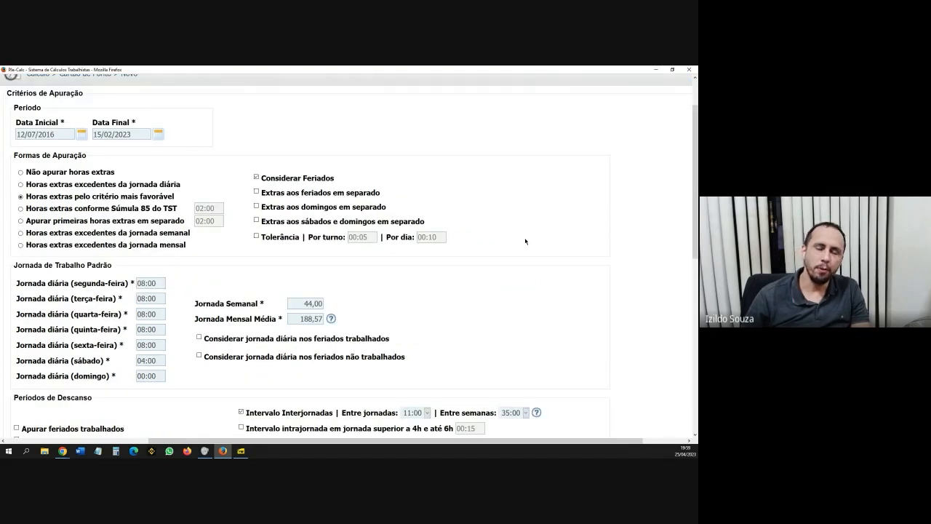
scroll(526, 241, down, 1)
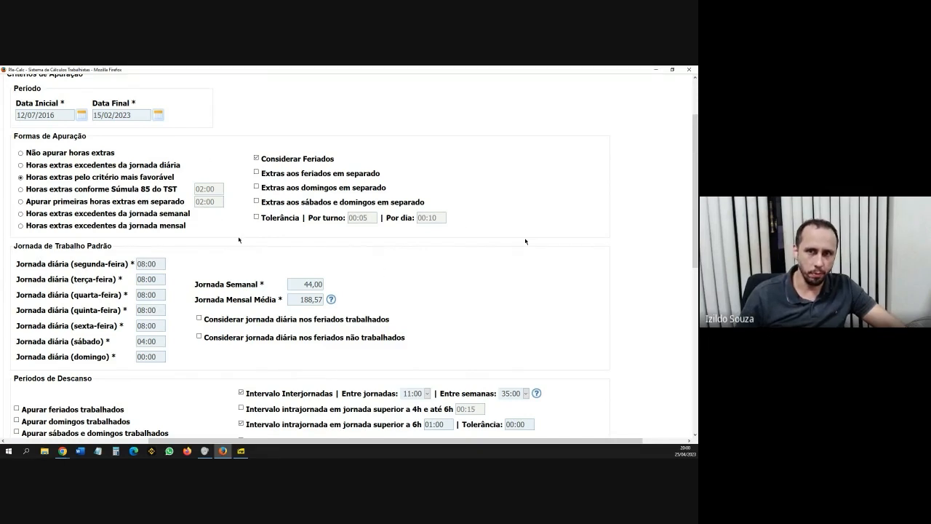
scroll(238, 240, up, 2)
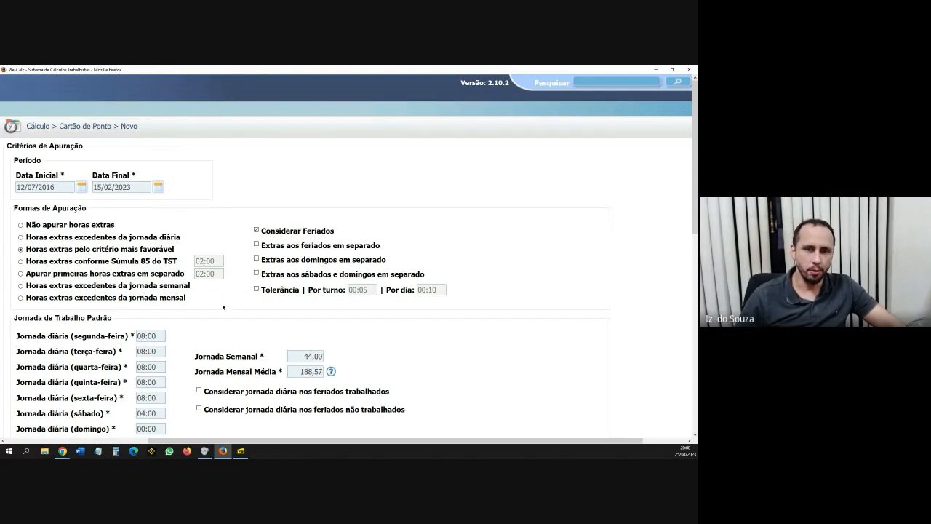
scroll(222, 306, down, 1)
scroll(330, 375, down, 3)
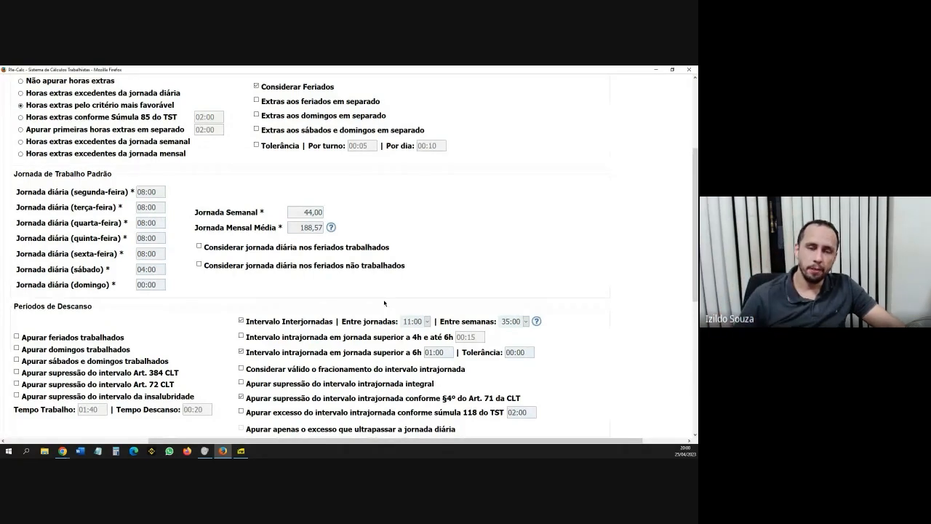
Try a Data Final of 31/12/2016 for the Cartão de Ponto period and restore it to 15/02/2023.
scroll(342, 304, up, 5)
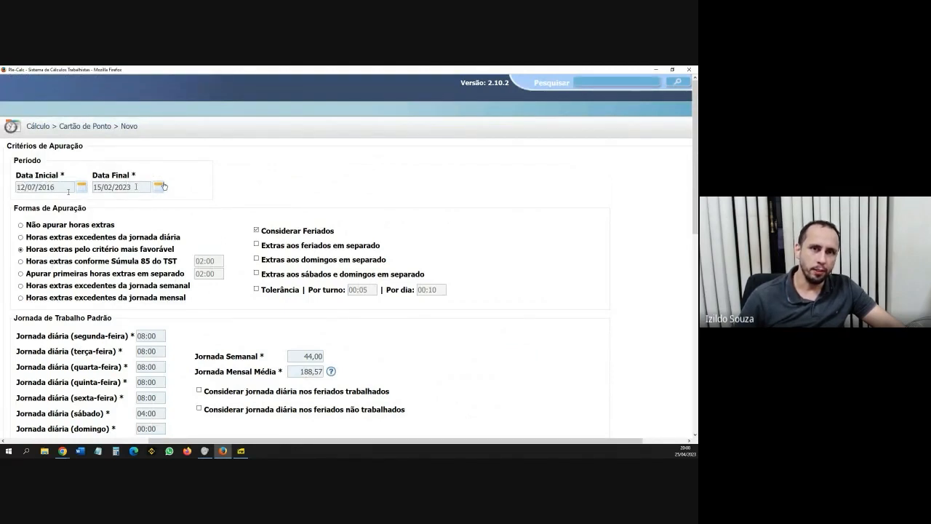
click(127, 186)
text(31/12/201)
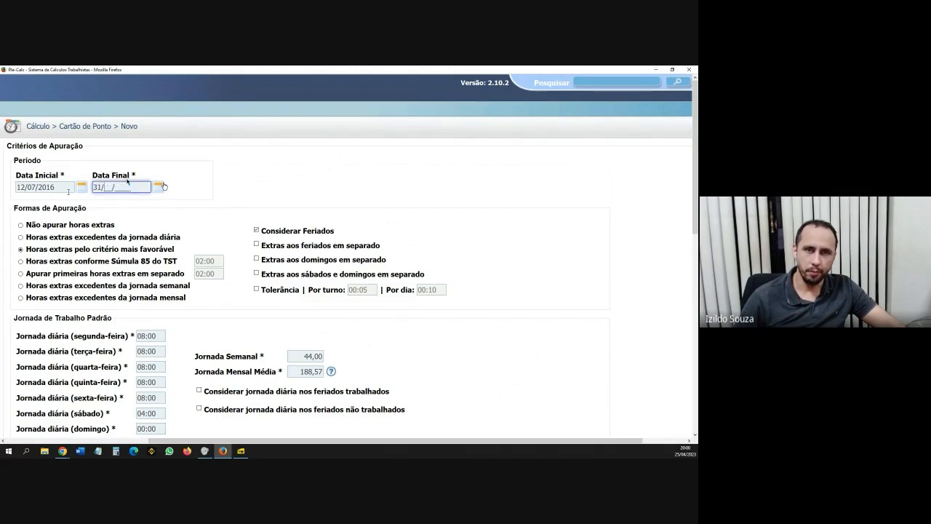
text(6)
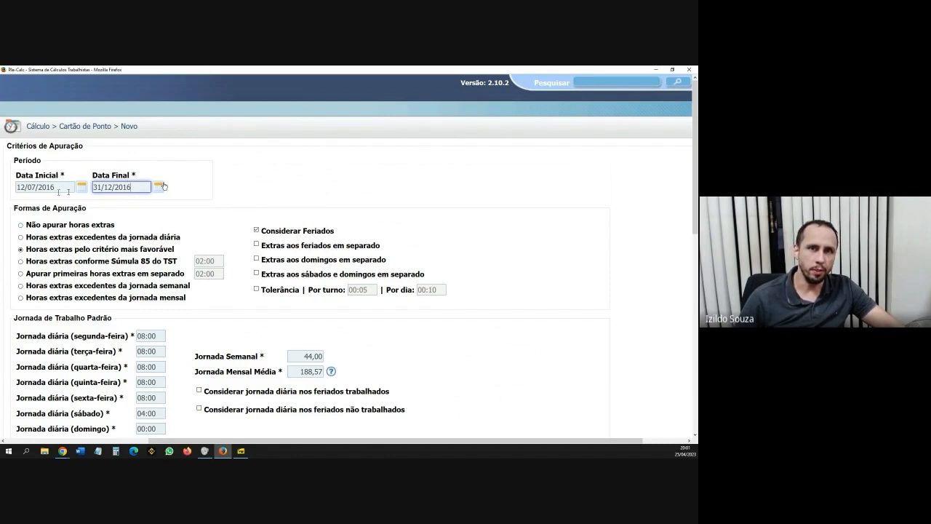
click(320, 168)
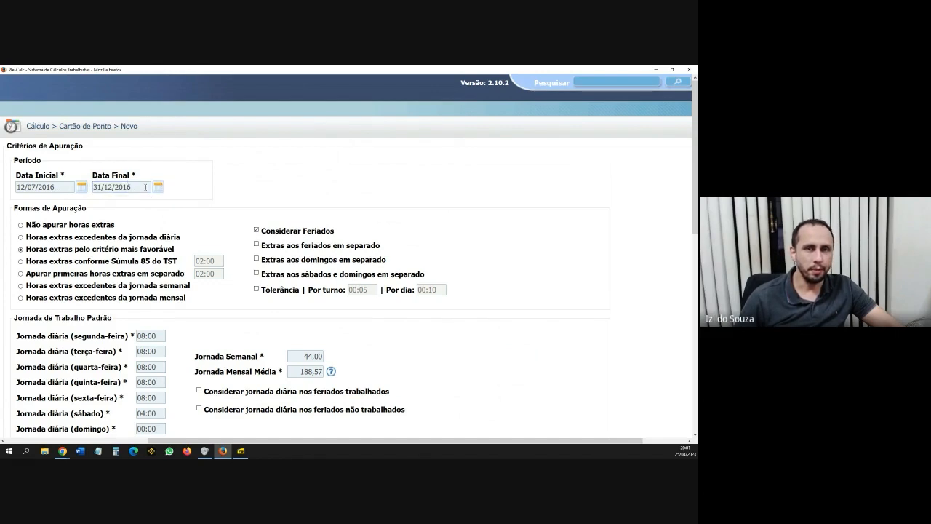
drag(139, 178, 4, 144)
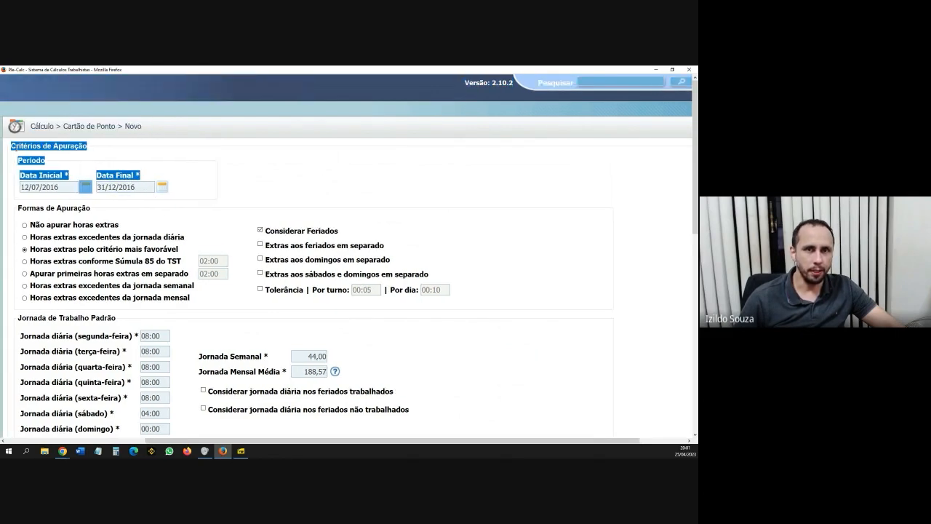
click(186, 168)
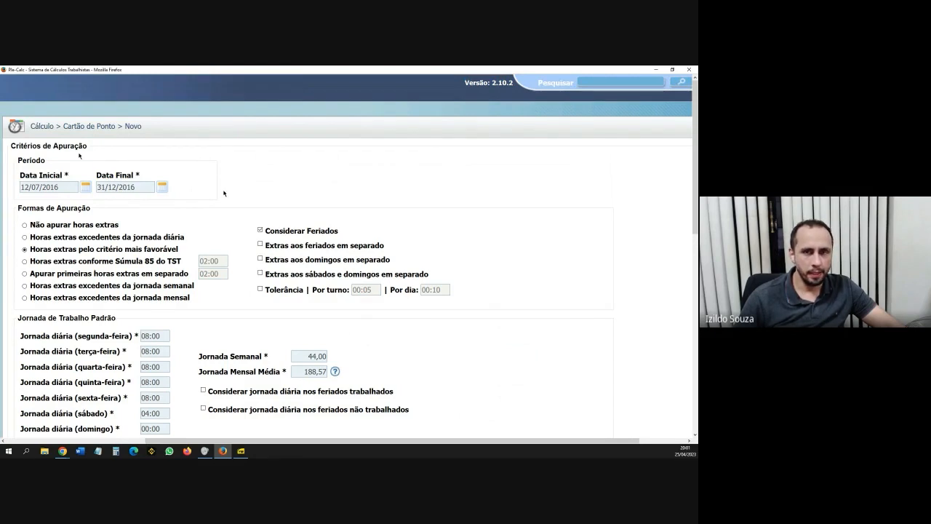
triple_click(144, 186)
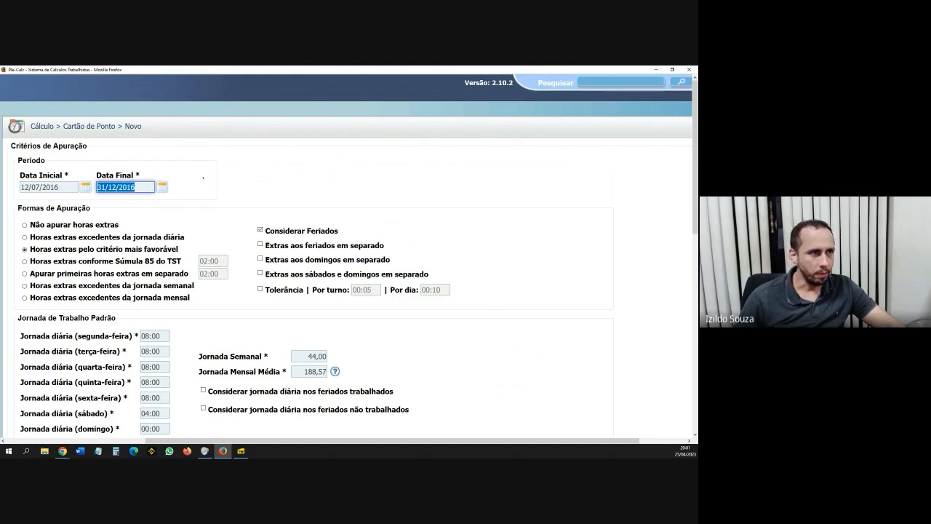
text(15/02/2023)
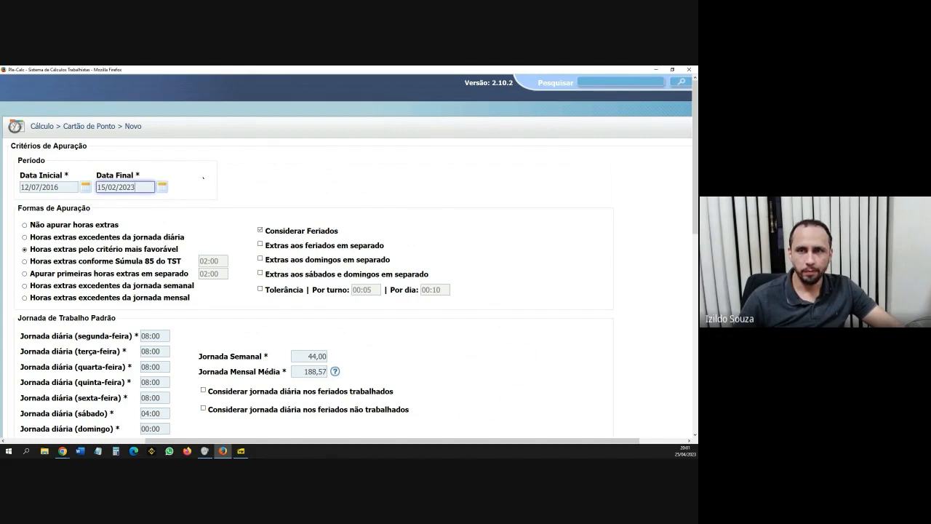
click(376, 194)
Try enabling Apurar excesso do intervalo intrajornada conforme súmula 118 do TST in Períodos de Descanso and disable it again.
scroll(436, 247, down, 1)
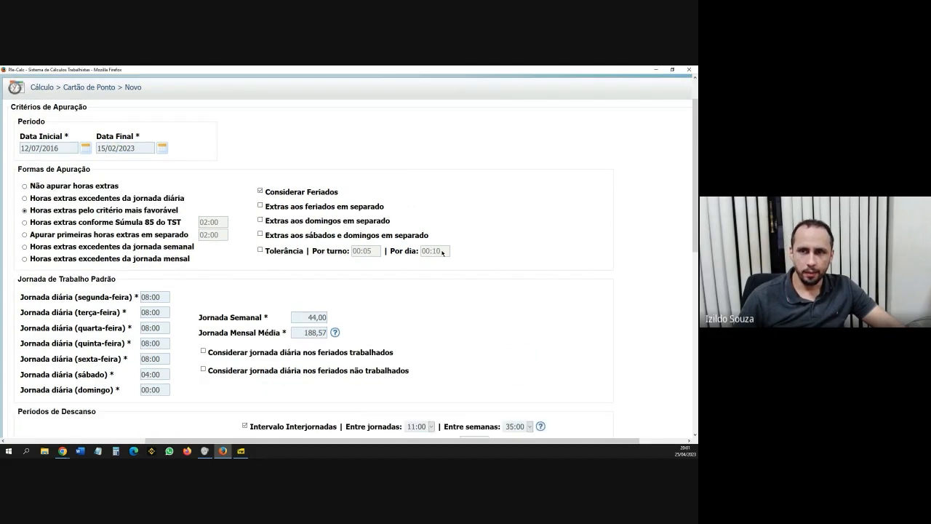
scroll(441, 252, down, 6)
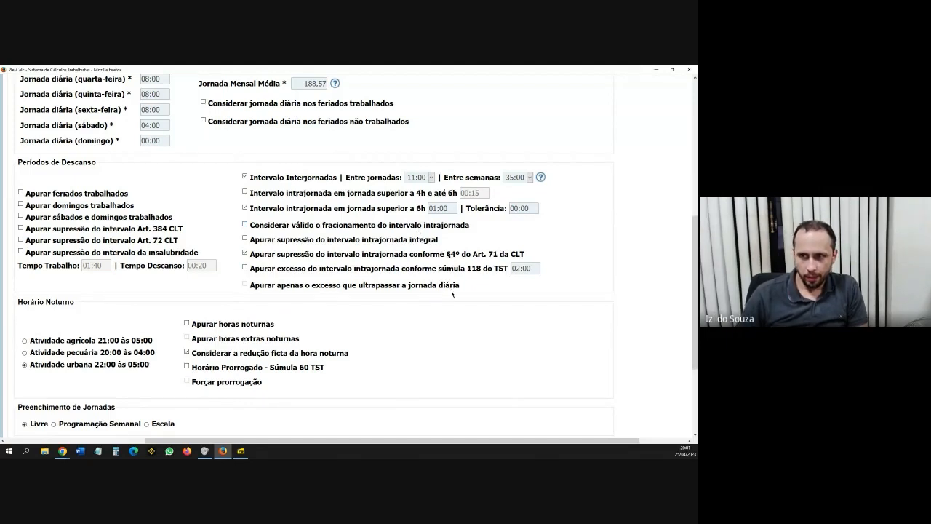
scroll(452, 294, down, 2)
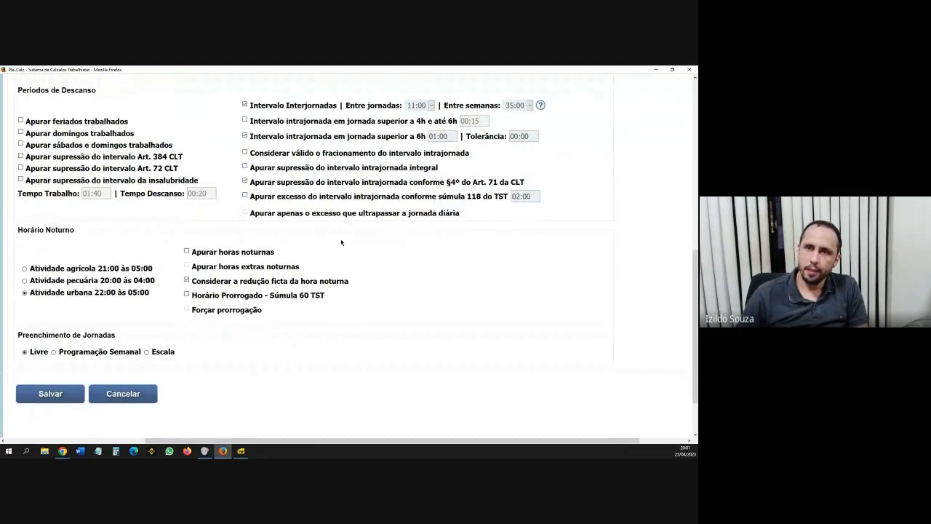
scroll(341, 242, up, 2)
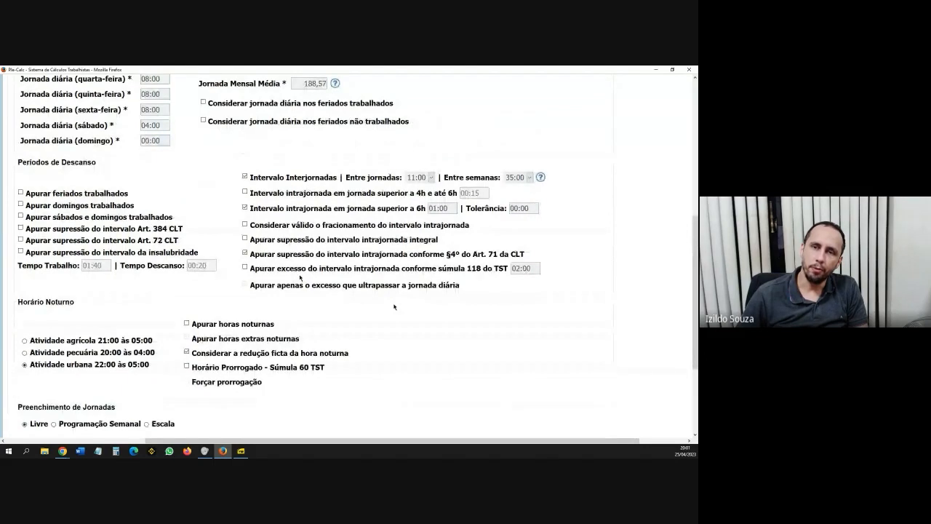
double_click(533, 267)
click(520, 320)
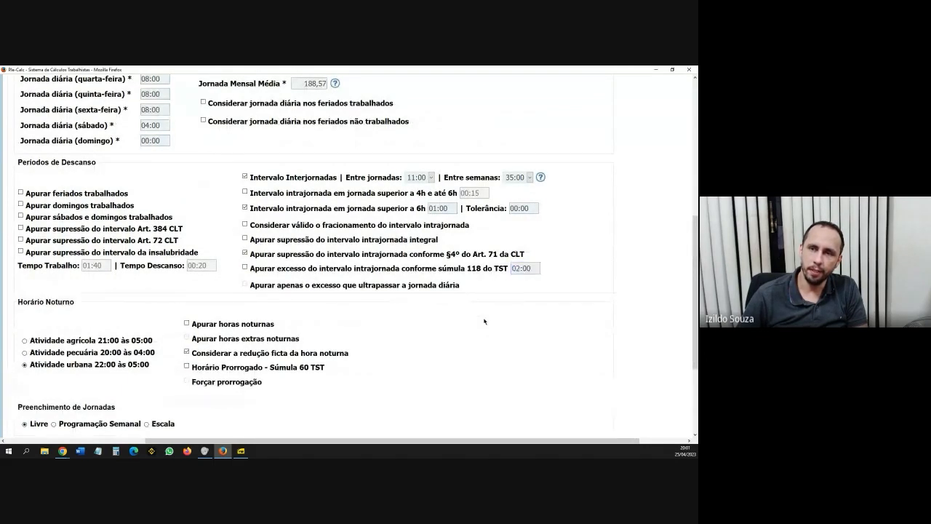
click(245, 268)
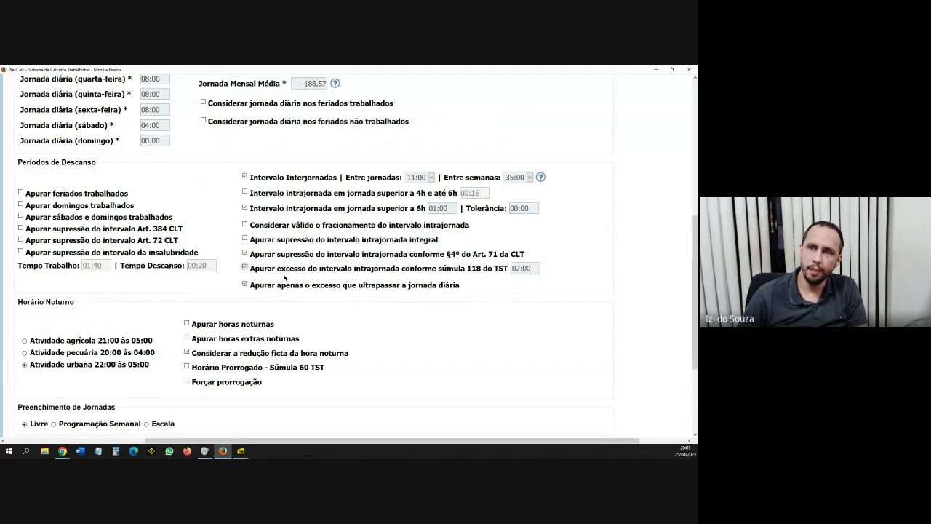
double_click(533, 267)
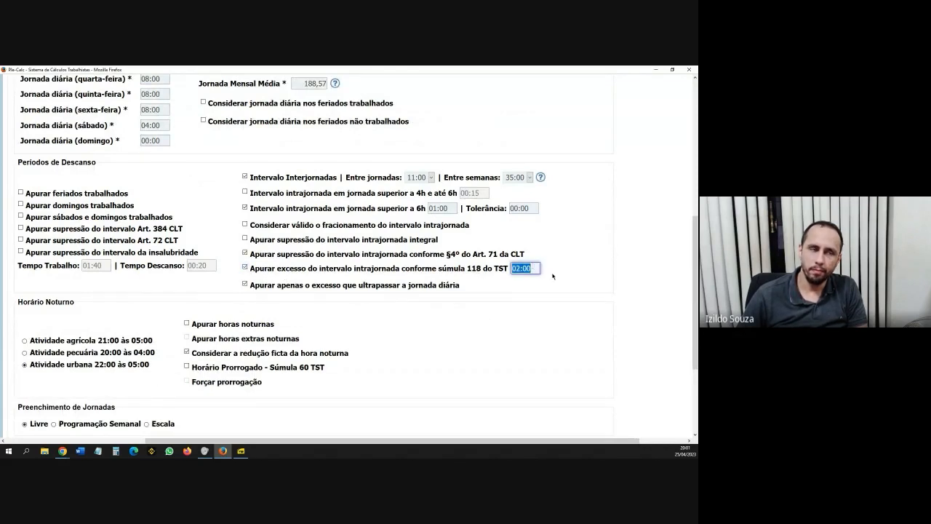
scroll(251, 362, down, 1)
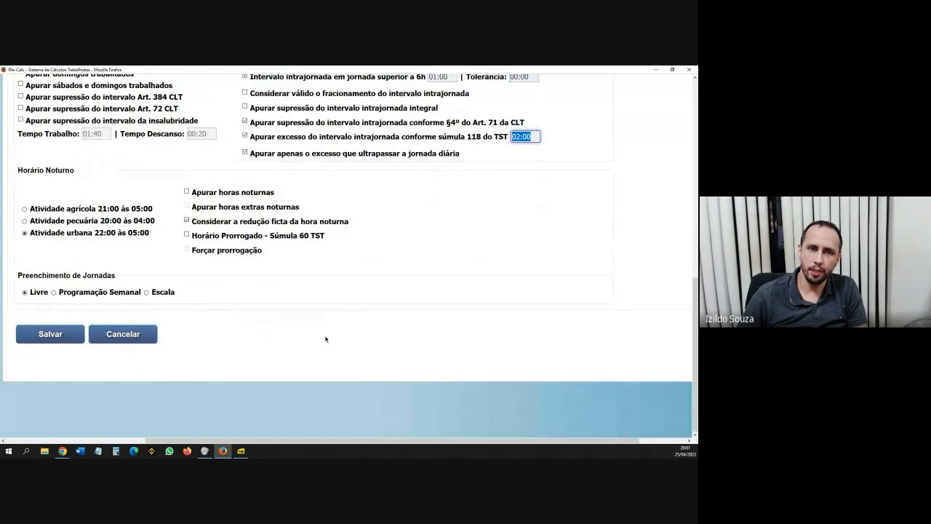
scroll(384, 345, up, 1)
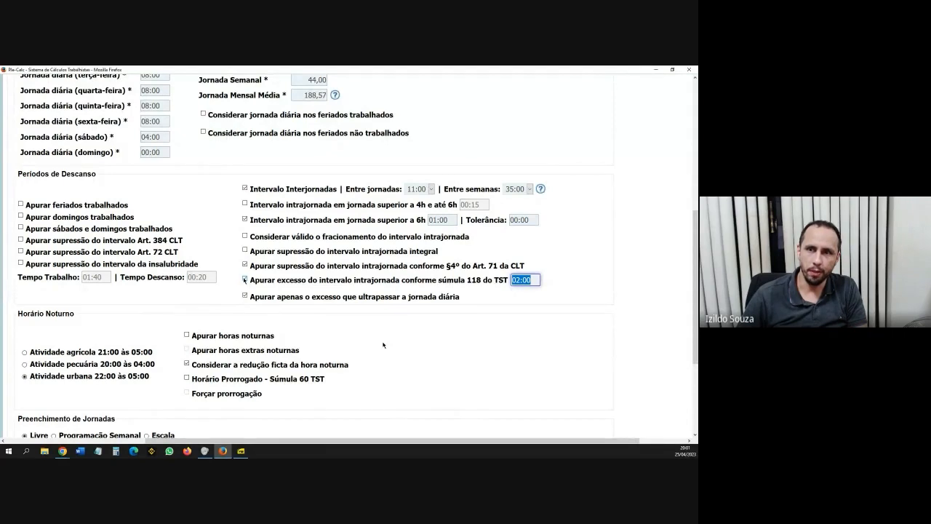
click(352, 282)
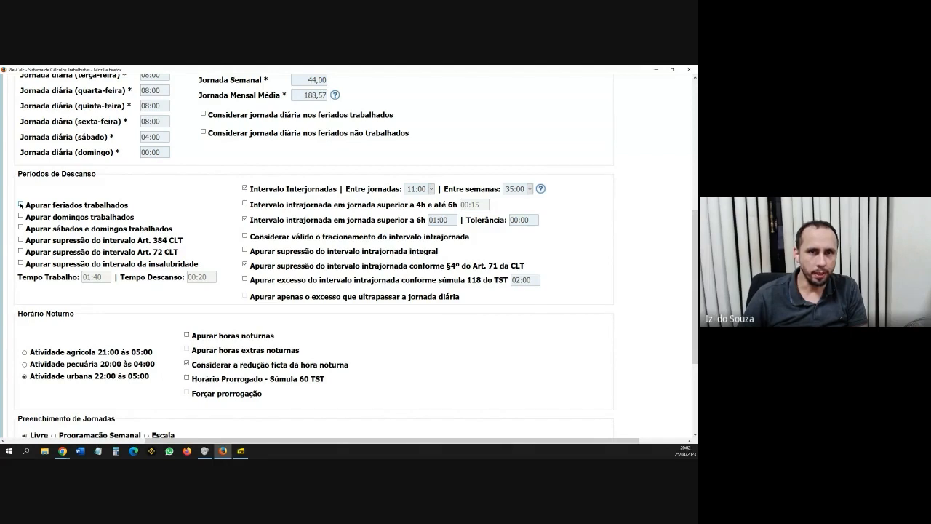
Enable Apurar feriados trabalhados, and Apurar horas noturnas for Atividade urbana 22:00 às 05:00 with Considerar a redução ficta da hora noturna.
click(21, 204)
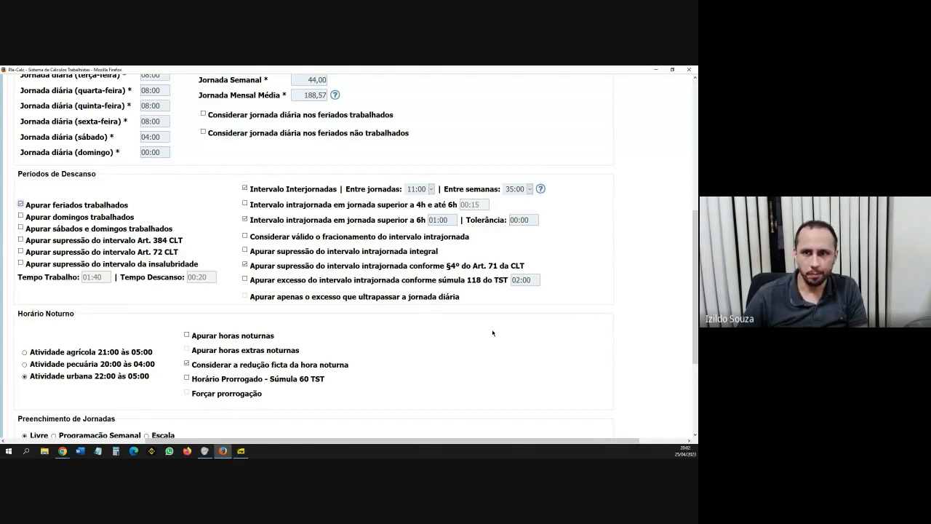
scroll(493, 333, down, 2)
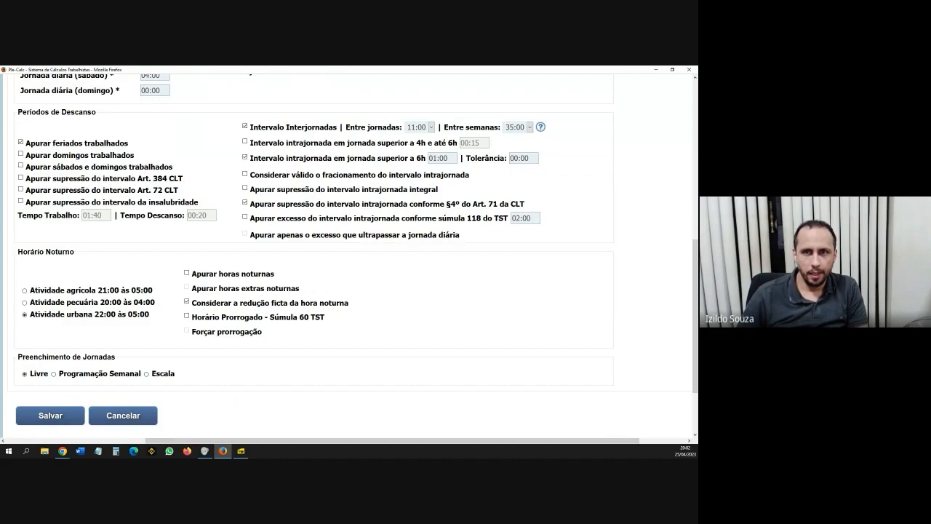
scroll(488, 307, down, 2)
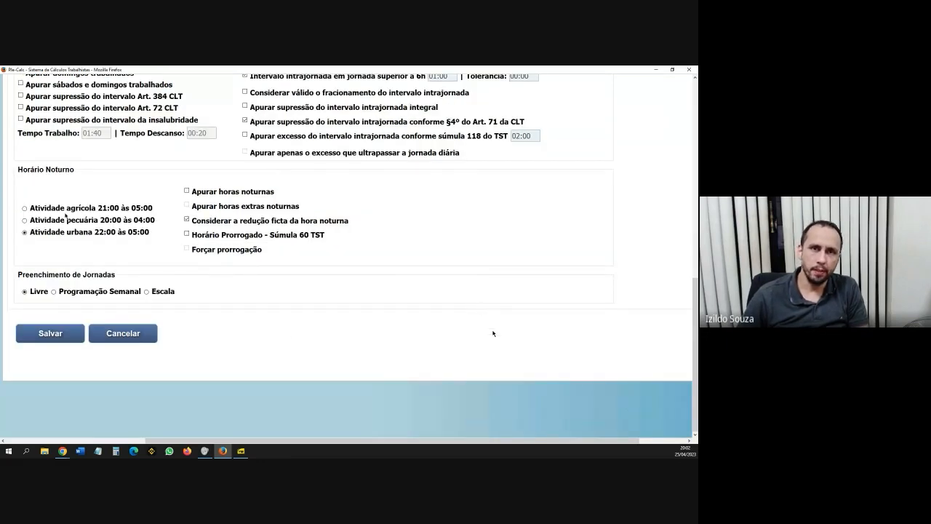
click(77, 234)
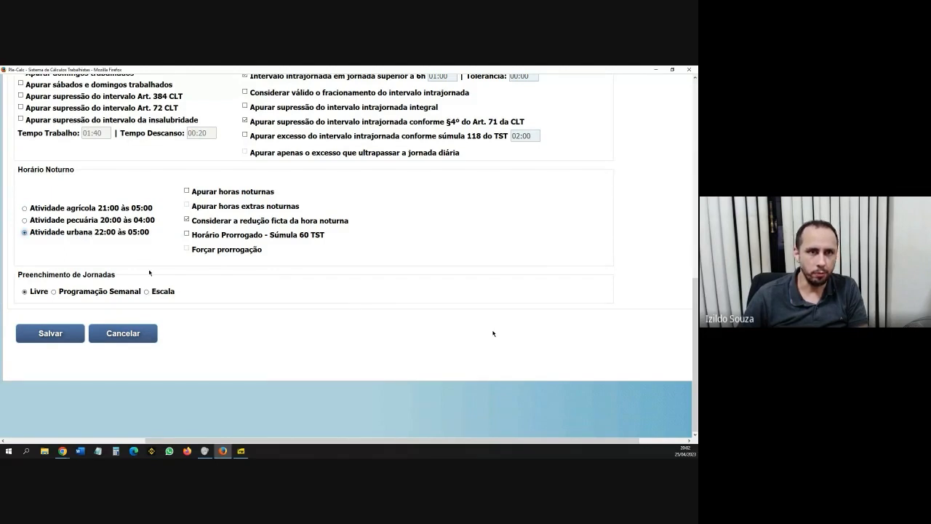
click(186, 191)
click(187, 191)
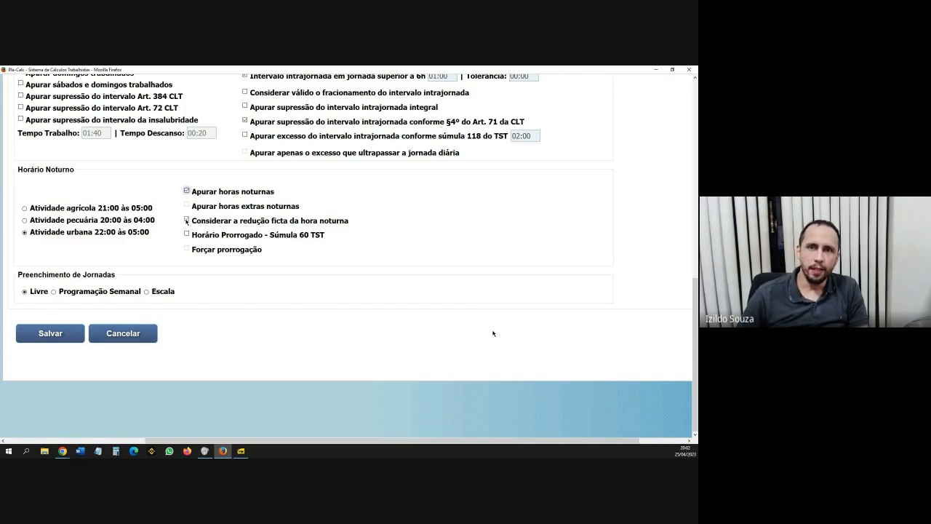
click(187, 220)
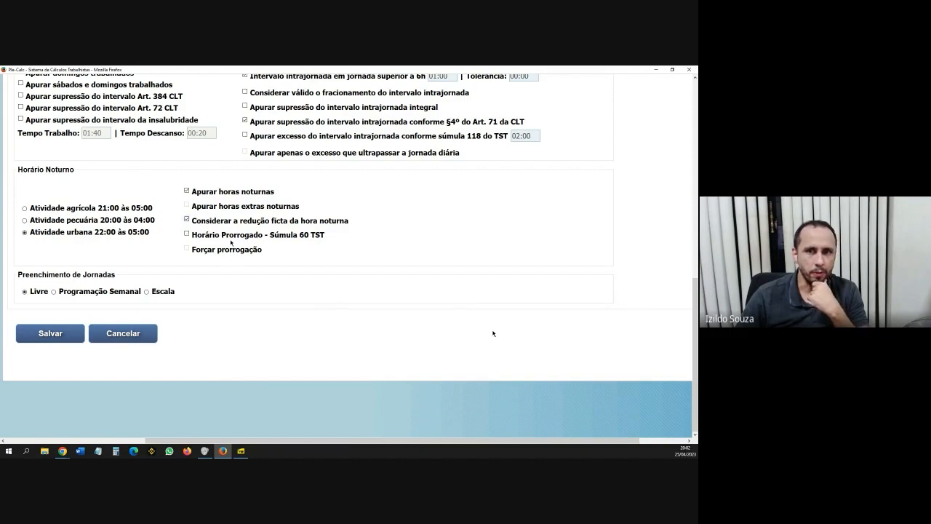
Try enabling Horário Prorrogado - Súmula 60 TST in Horário Noturno and disable it again.
click(187, 234)
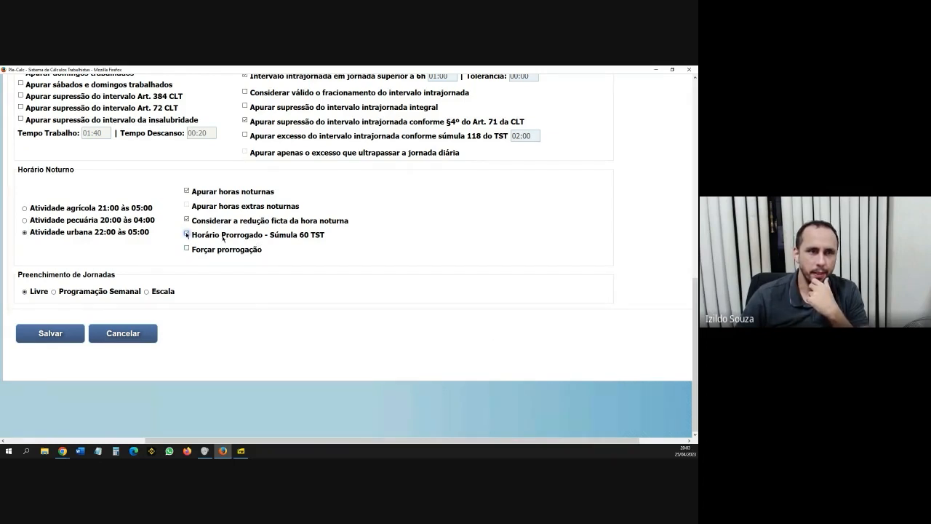
click(222, 235)
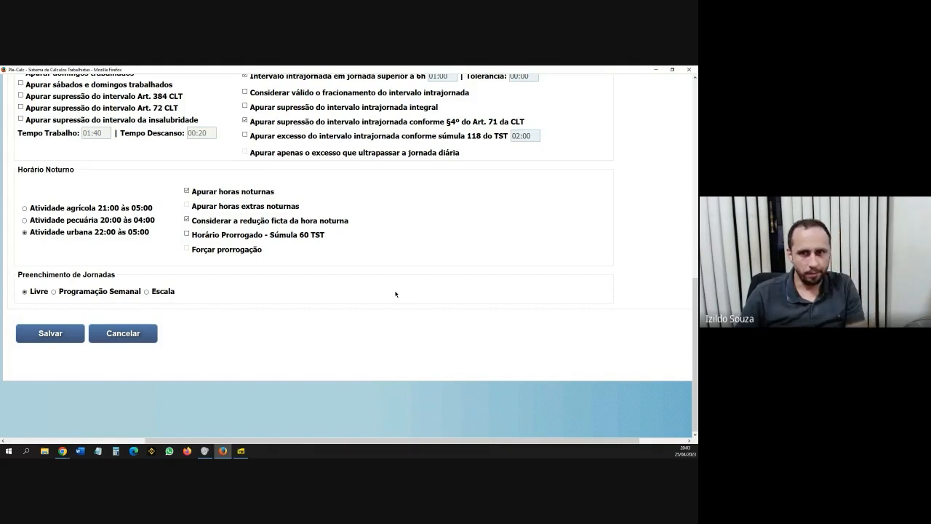
Check the Cartão de Ponto criteria once more and save them with Preenchimento de Jornadas set to Livre.
scroll(434, 336, up, 5)
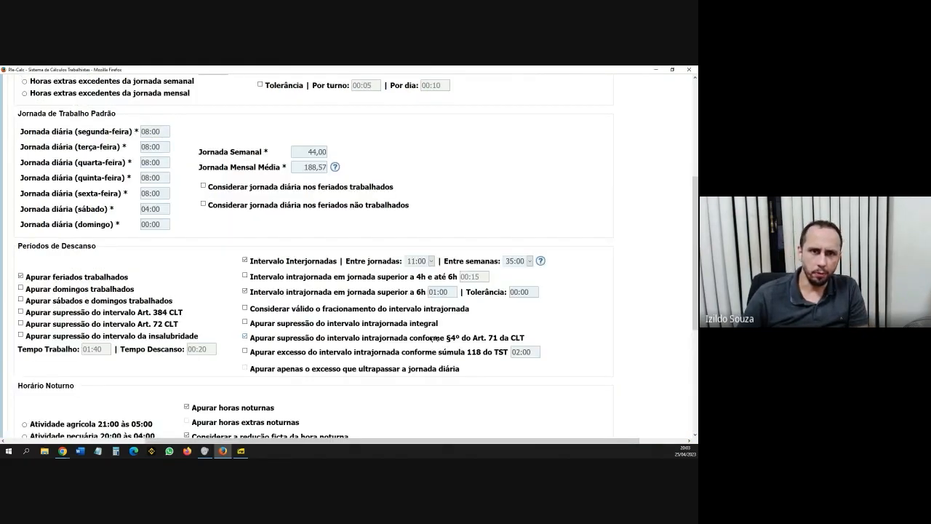
scroll(434, 338, up, 3)
scroll(278, 265, down, 8)
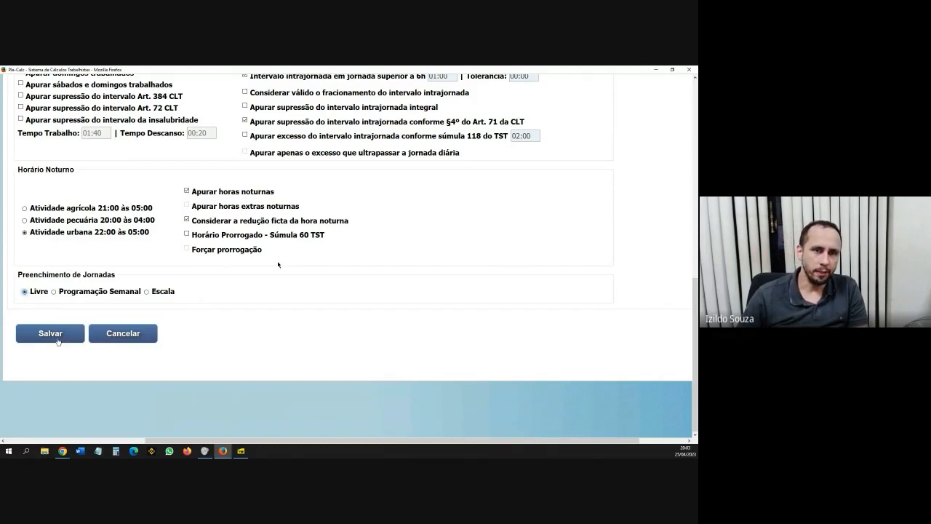
click(58, 338)
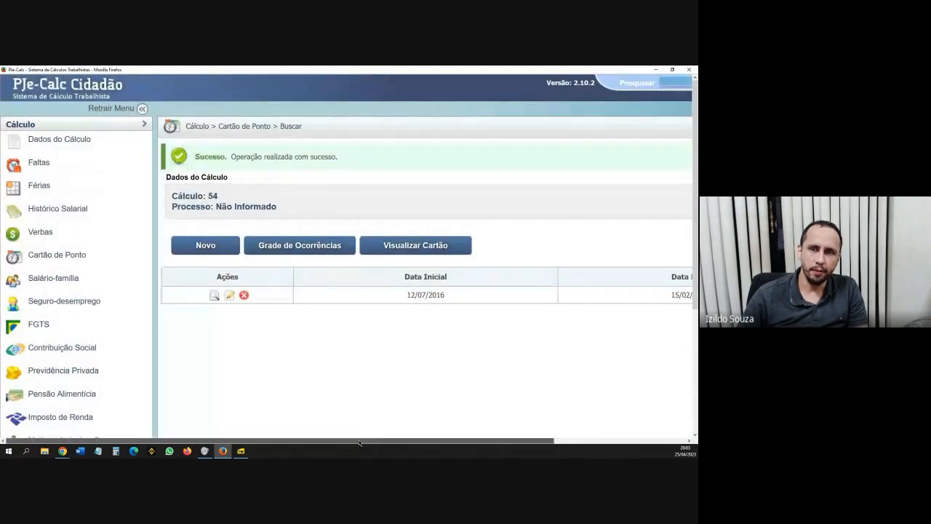
Examine the daily Entrada and Saída columns for 07/2016 in the Grade de Ocorrências and return to the Cartão de Ponto list.
drag(368, 440, 458, 447)
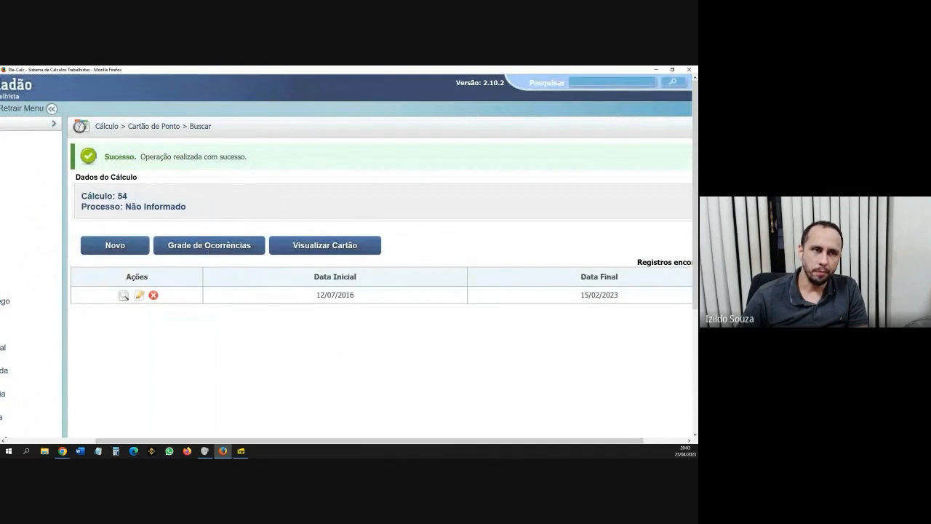
click(209, 246)
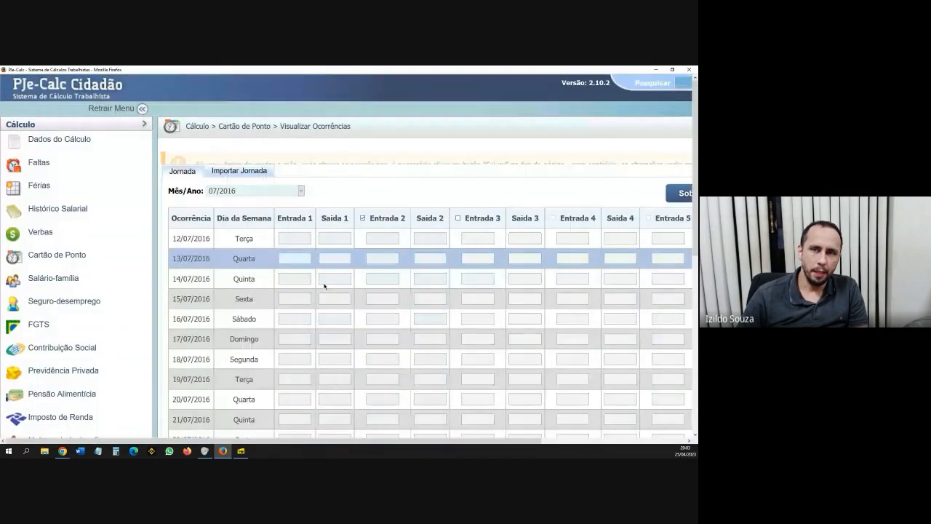
drag(404, 443, 472, 442)
scroll(302, 265, down, 2)
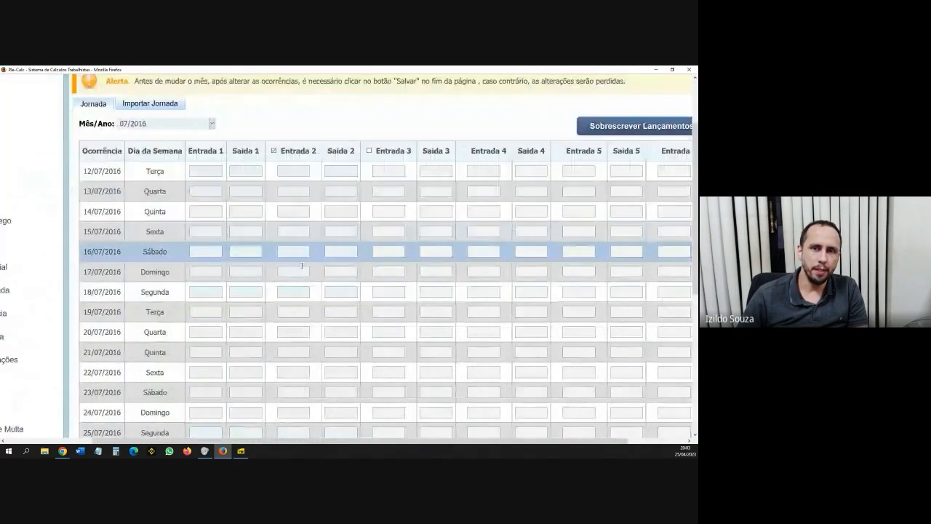
scroll(302, 266, down, 2)
scroll(385, 269, up, 4)
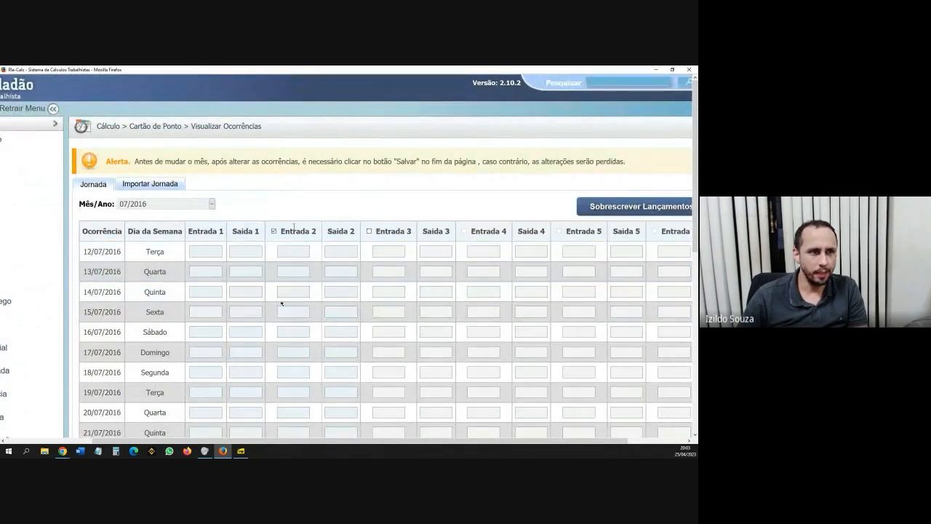
scroll(218, 284, down, 5)
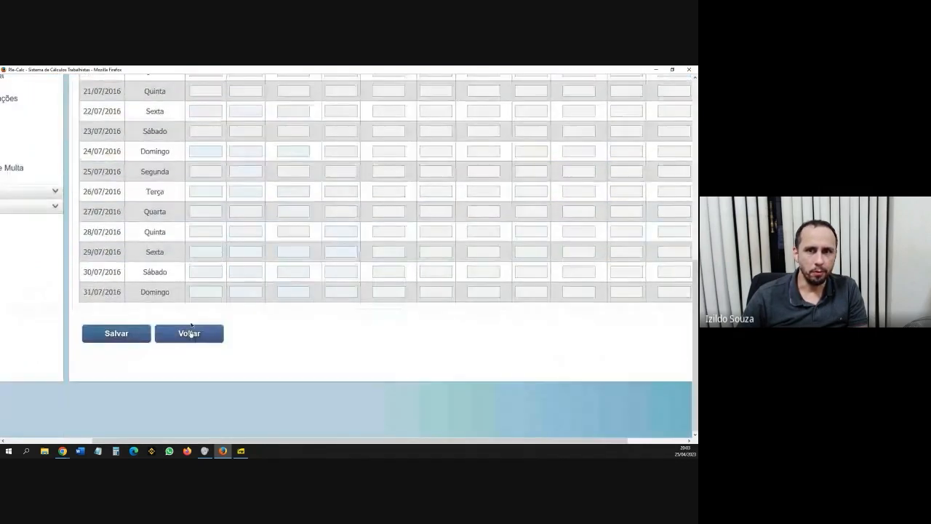
click(190, 333)
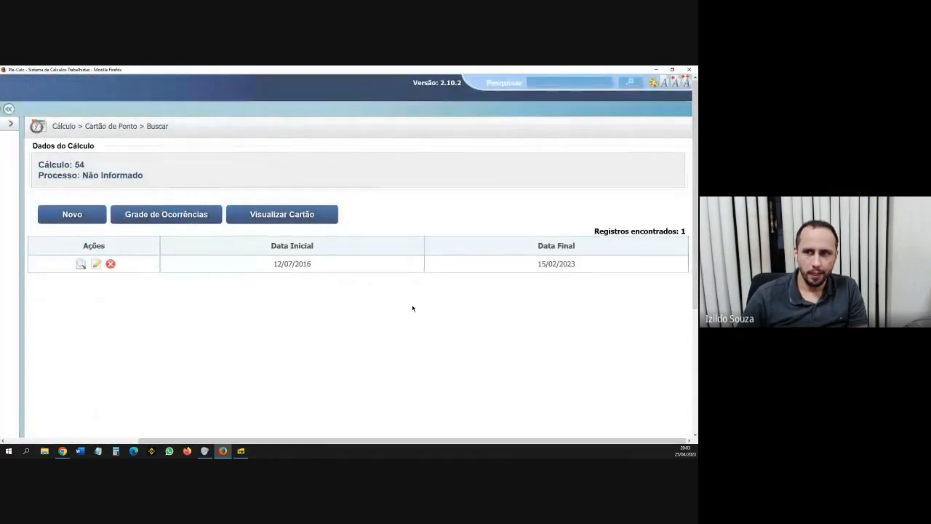
Open the Cartão de Ponto record for 12/07/2016 to 15/02/2023 for editing at its Preenchimento de Jornadas section.
drag(272, 263, 578, 268)
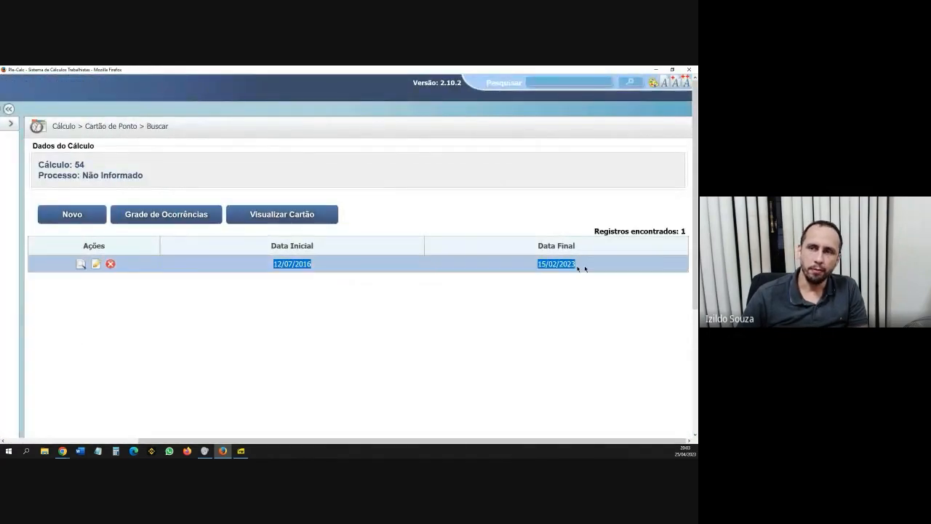
click(554, 270)
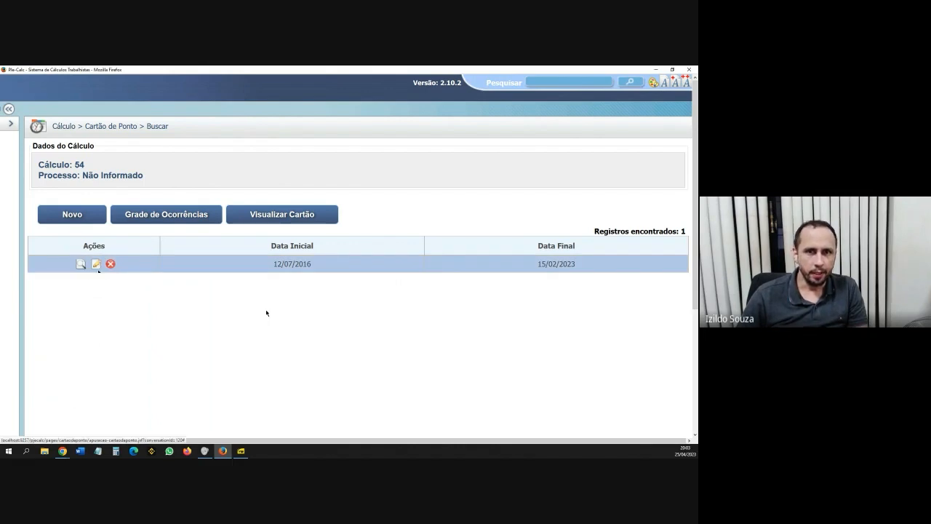
click(96, 265)
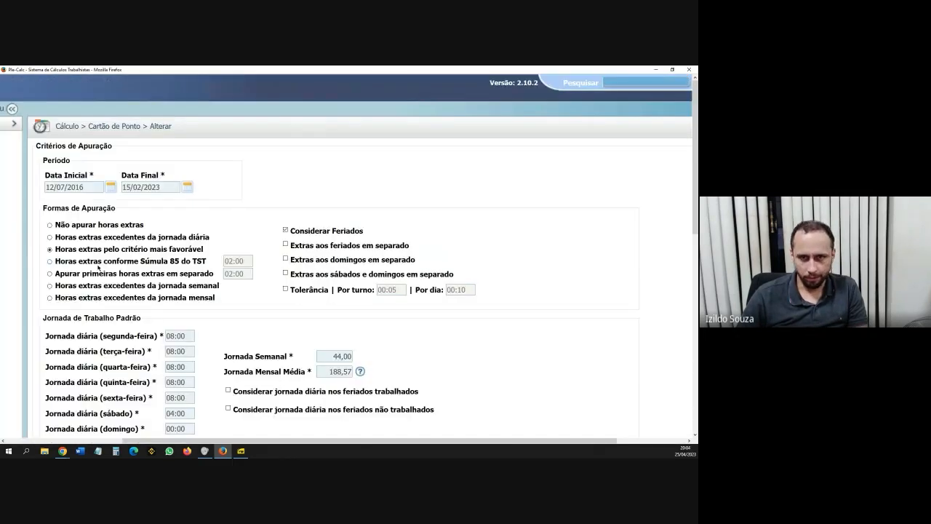
scroll(276, 358, down, 7)
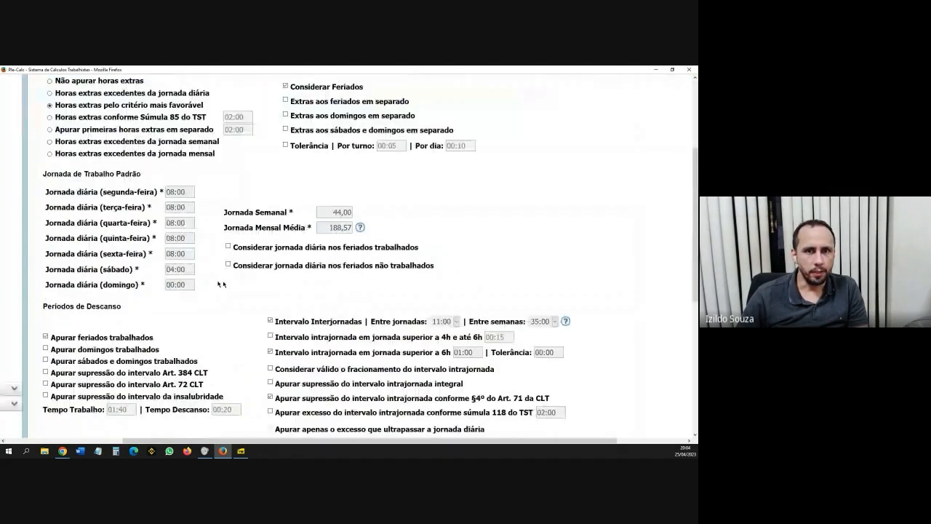
scroll(202, 271, down, 3)
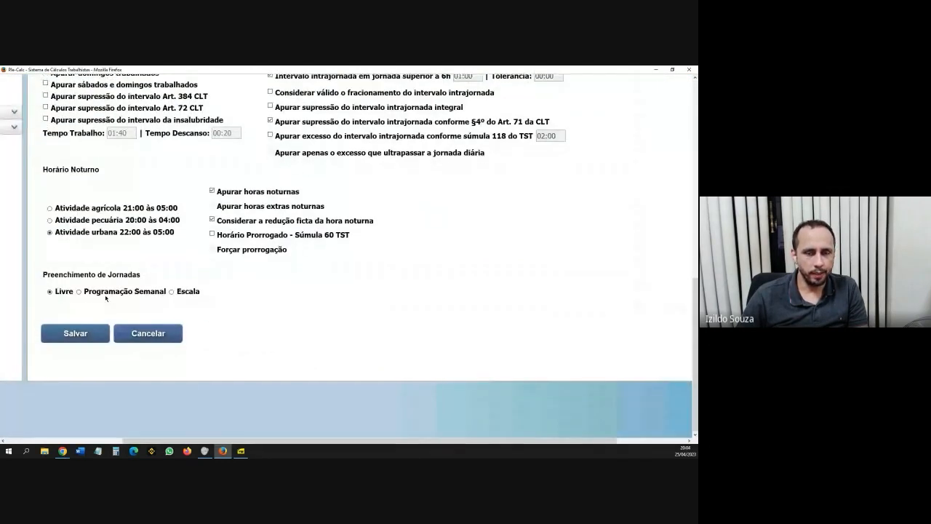
Try filling the journeys by Escala with the Outra scale, setting day 1 to Entrada 1 07:00 and Saída 1 19:00.
click(172, 293)
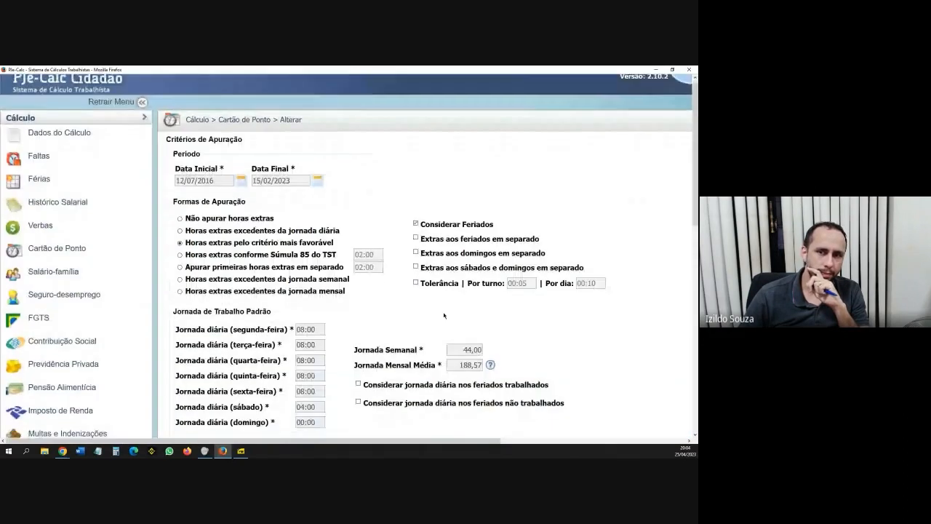
scroll(363, 422, down, 5)
drag(363, 441, 471, 451)
scroll(254, 316, down, 5)
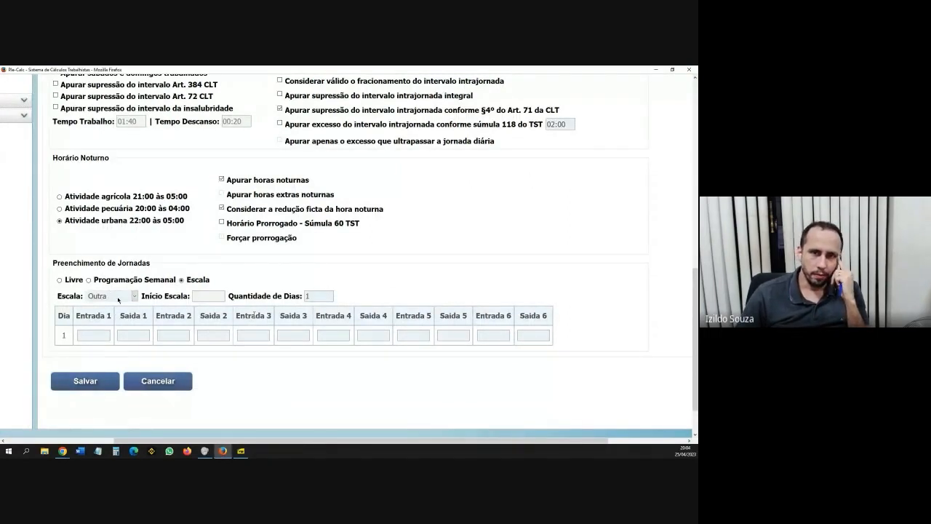
click(118, 296)
click(118, 299)
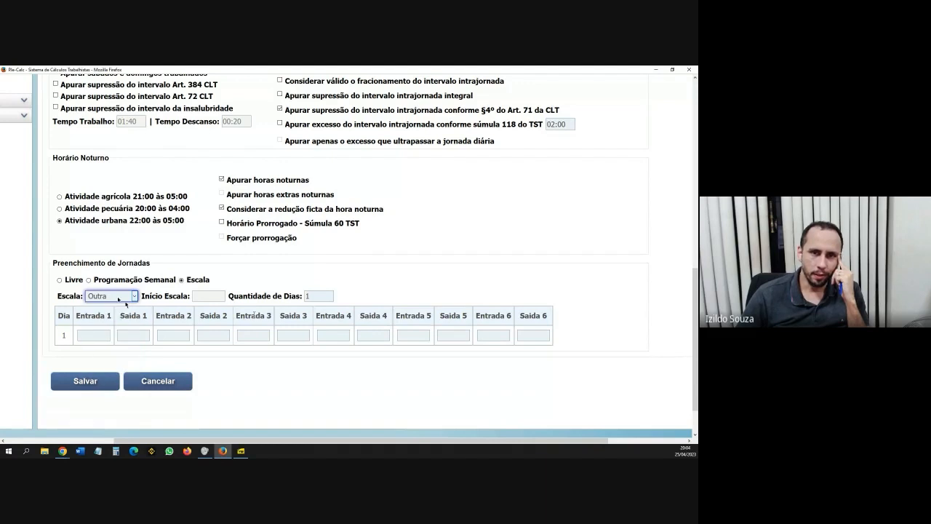
click(97, 333)
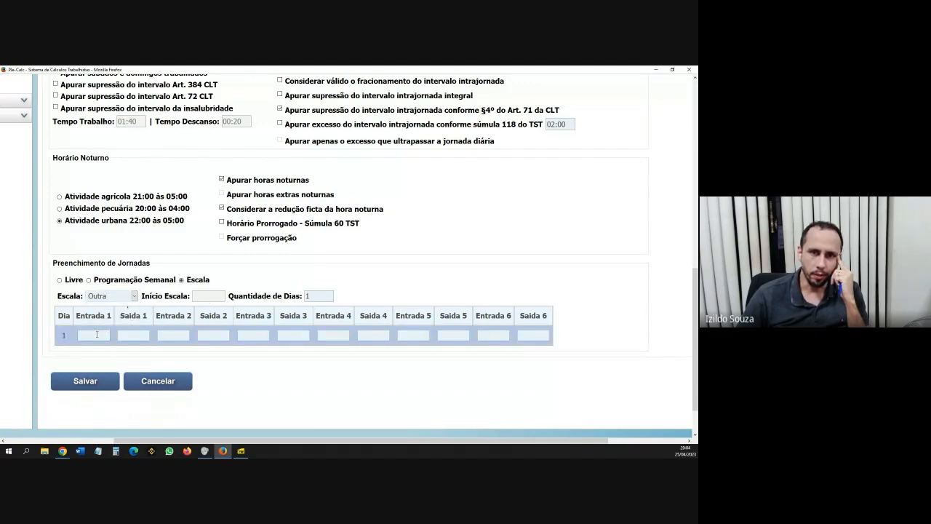
click(95, 334)
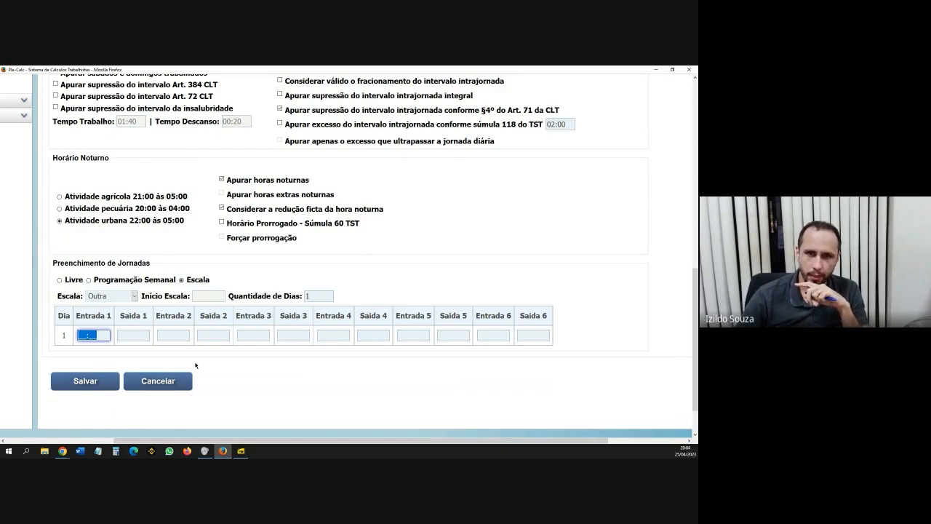
text(0700)
key(Tab)
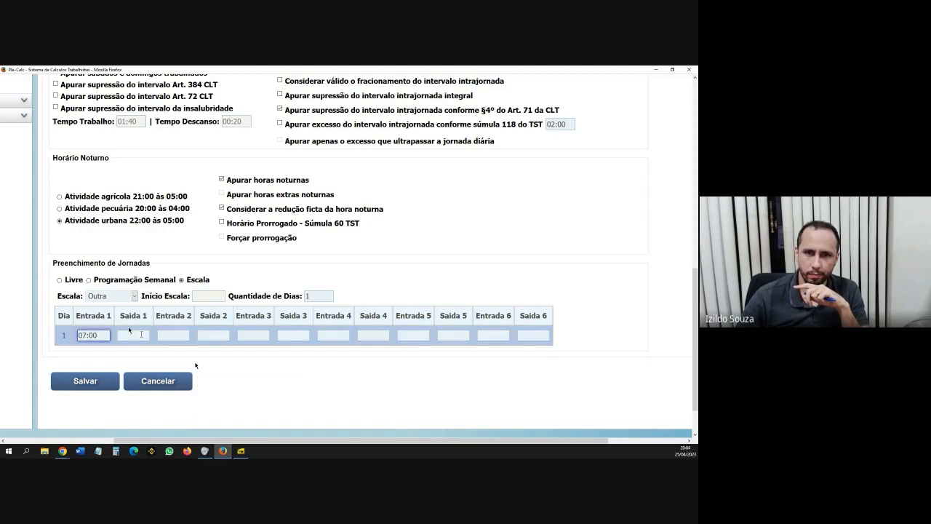
text(1900)
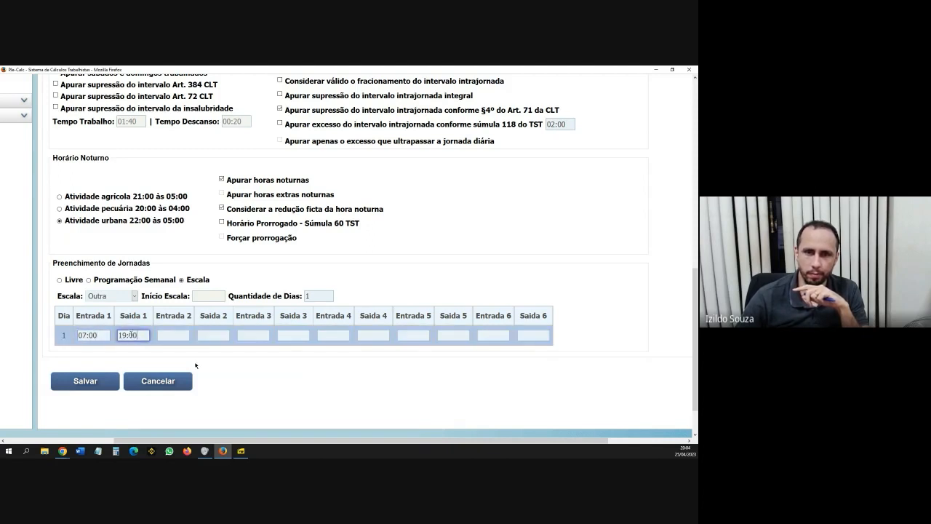
click(194, 365)
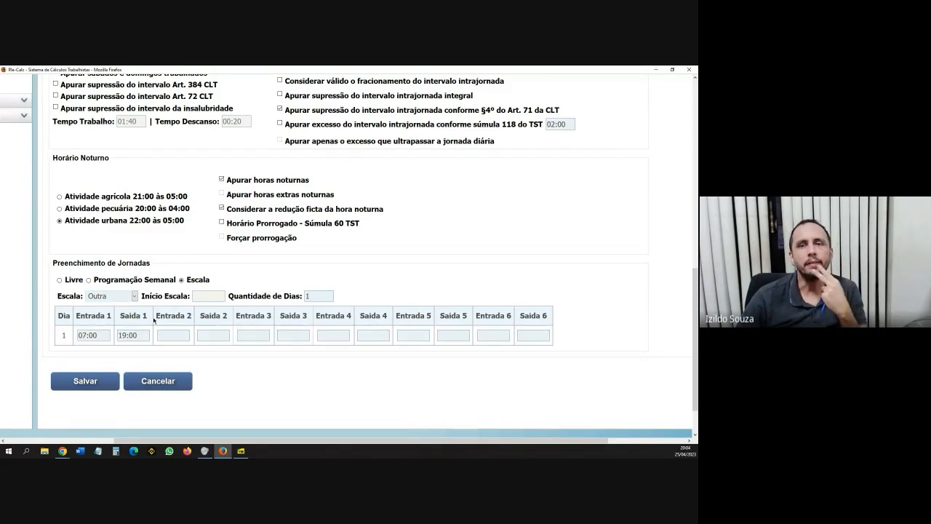
Try the 12x36 scale with Início Escala 07:00 and check the other scale options.
click(124, 298)
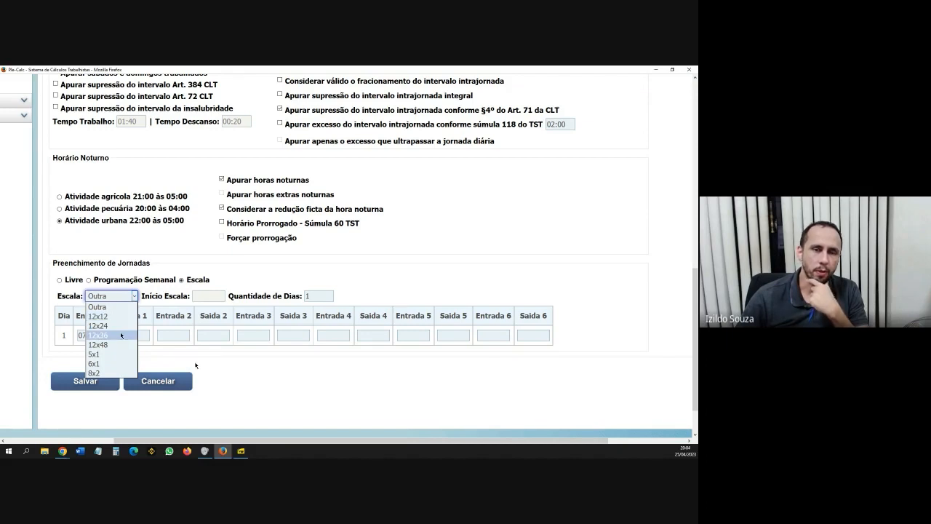
click(122, 335)
click(210, 295)
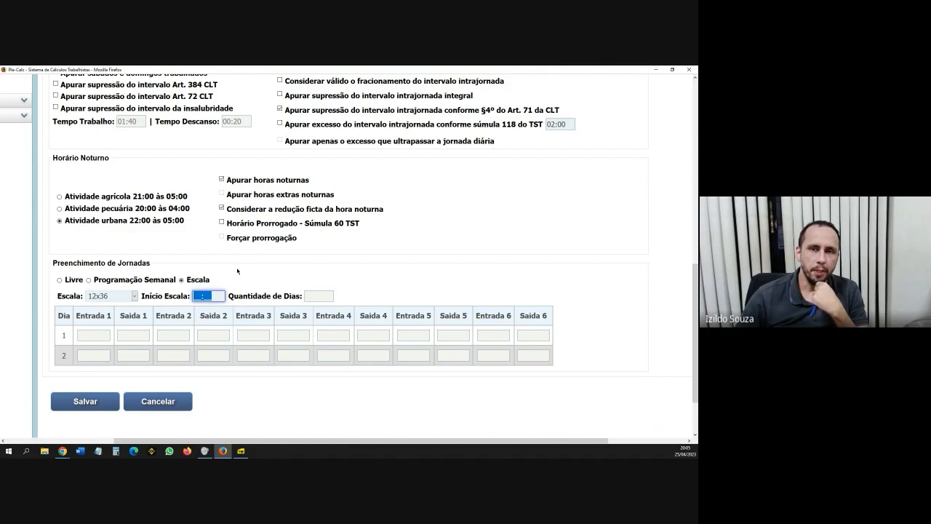
text(0700)
click(357, 269)
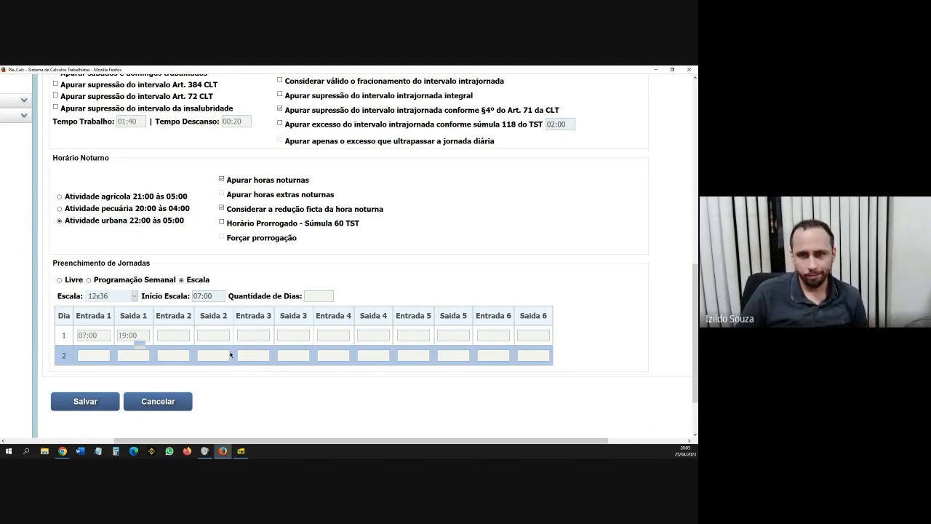
click(109, 296)
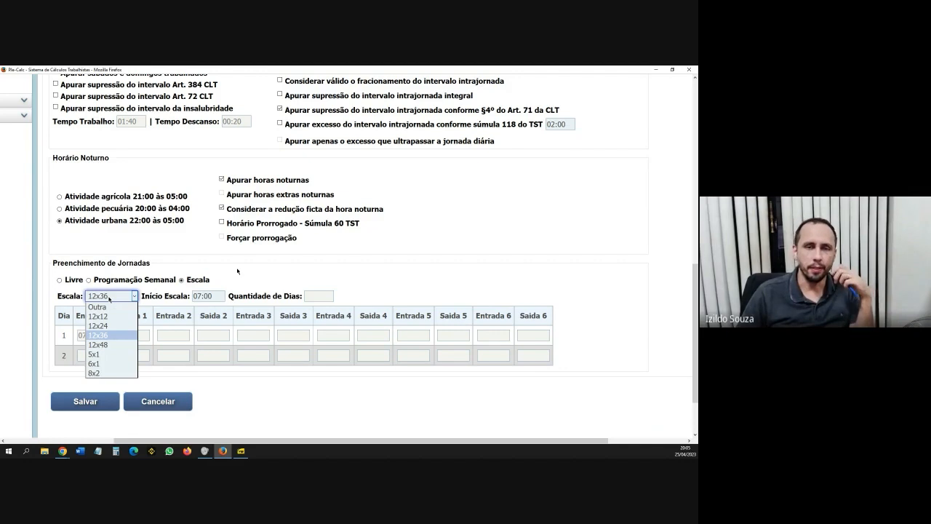
click(109, 296)
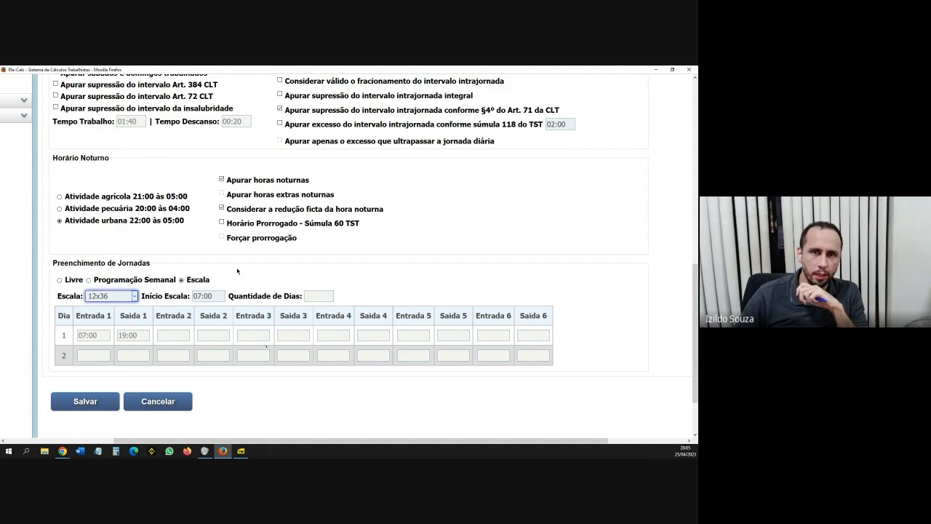
Set Preenchimento de Jornadas to Programação Semanal and go to Segunda's Entrada 1 in the weekly grid.
click(128, 281)
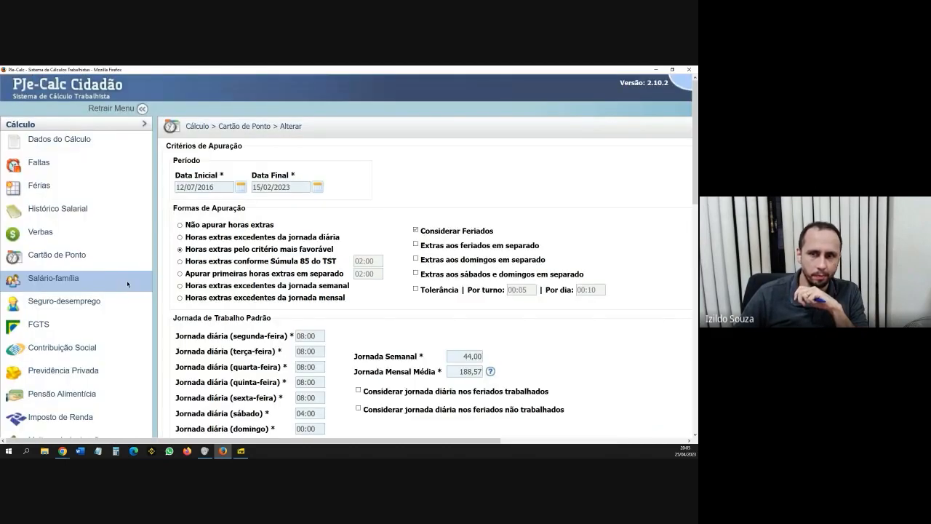
scroll(127, 283, down, 3)
drag(386, 442, 485, 439)
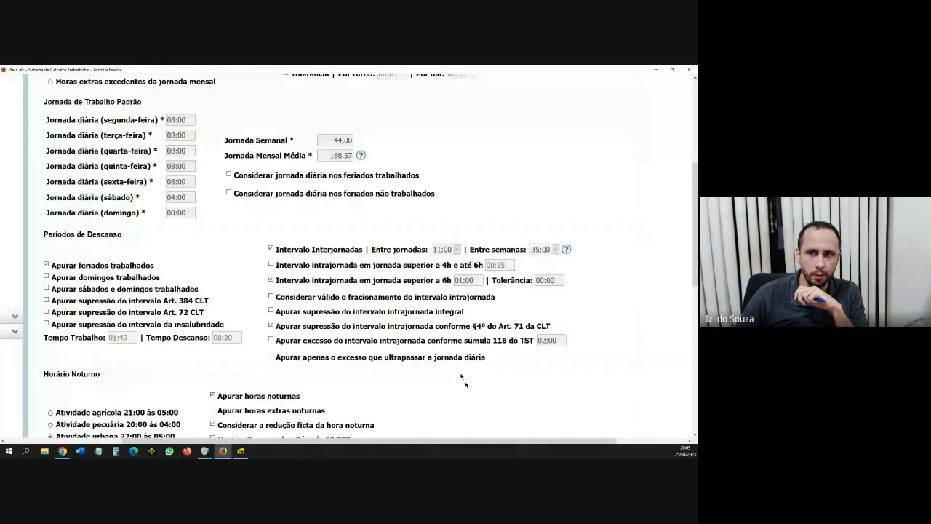
scroll(462, 376, down, 1)
scroll(461, 376, down, 3)
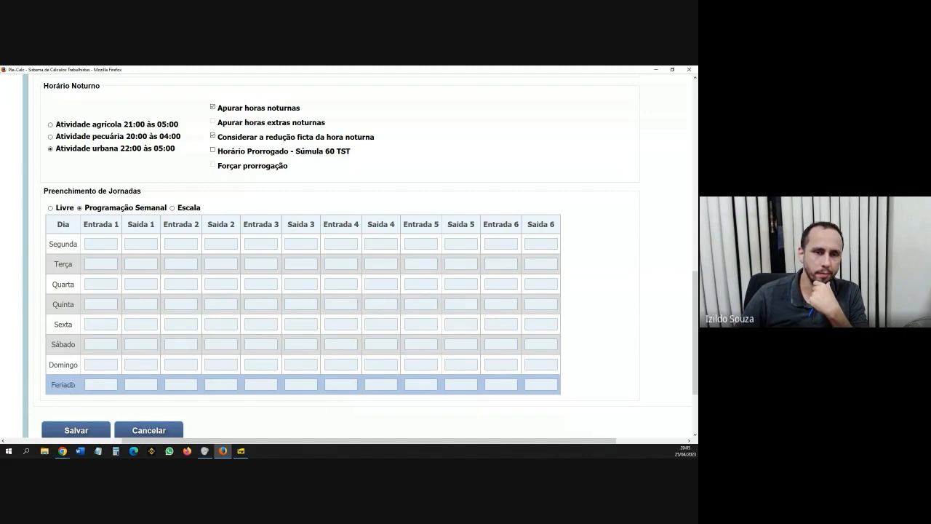
click(115, 243)
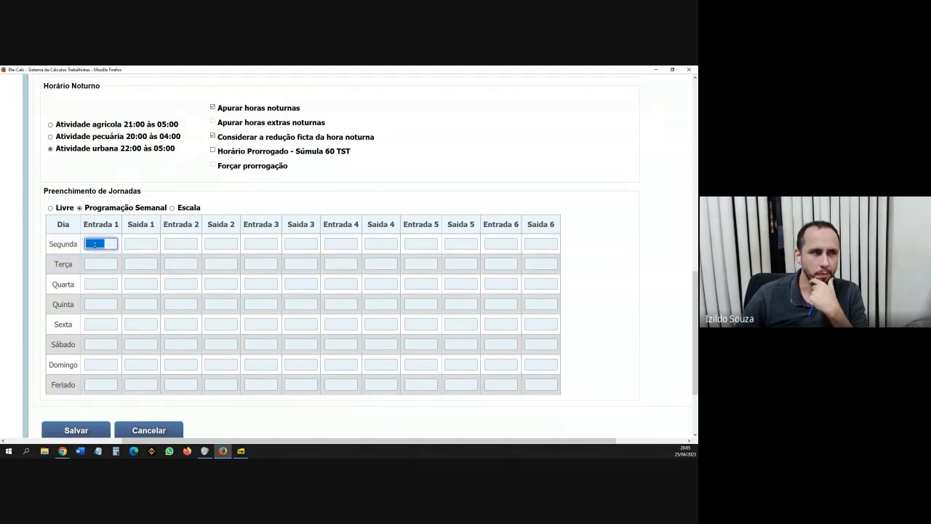
Switch to the exercise document and read the Jornada Real hours for weekdays, Saturdays and holidays and the break length.
drag(0, 86, 481, 76)
scroll(458, 280, down, 2)
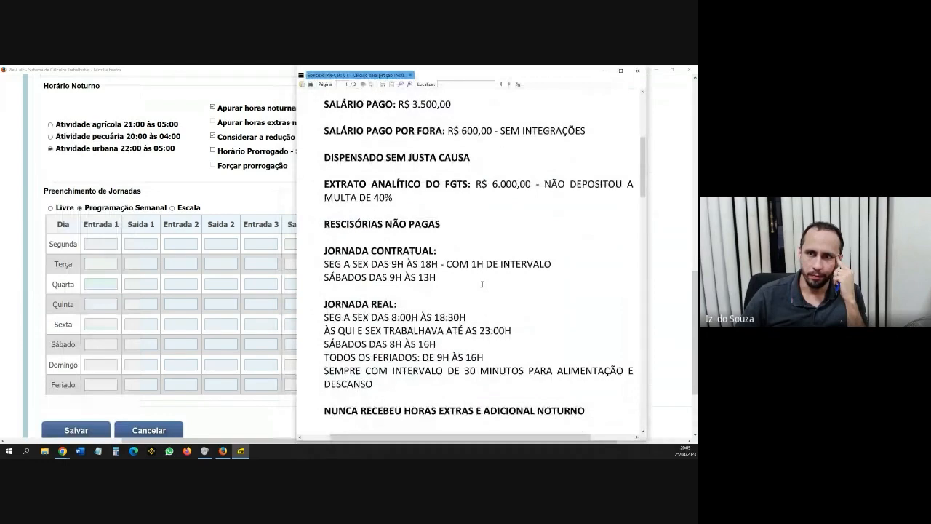
scroll(481, 284, down, 3)
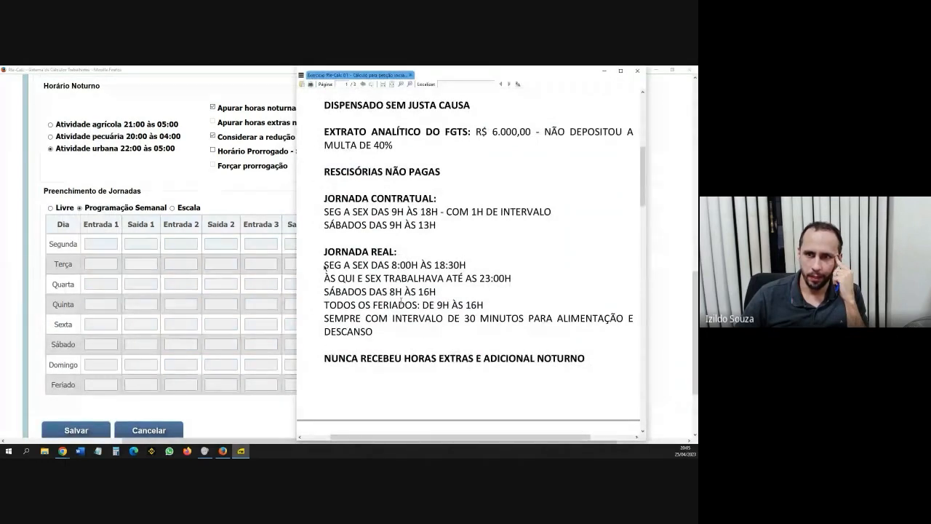
drag(324, 265, 474, 263)
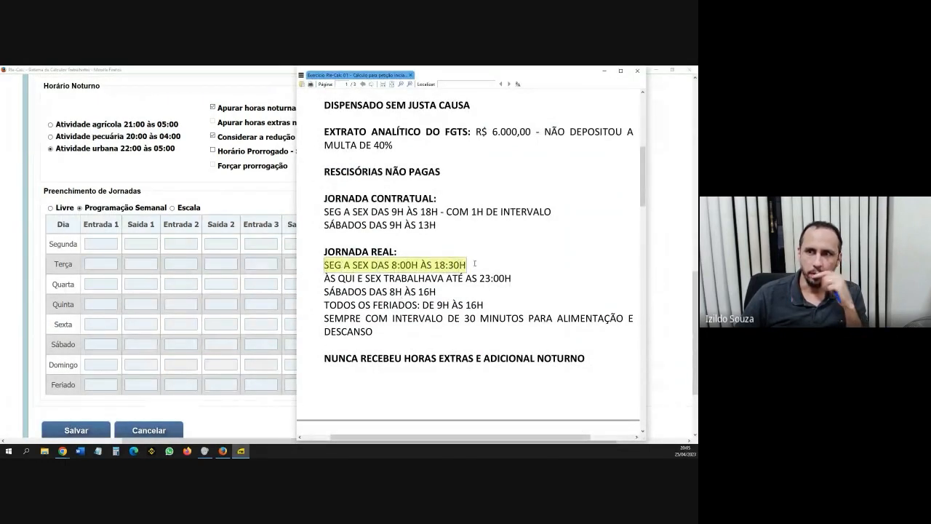
click(508, 272)
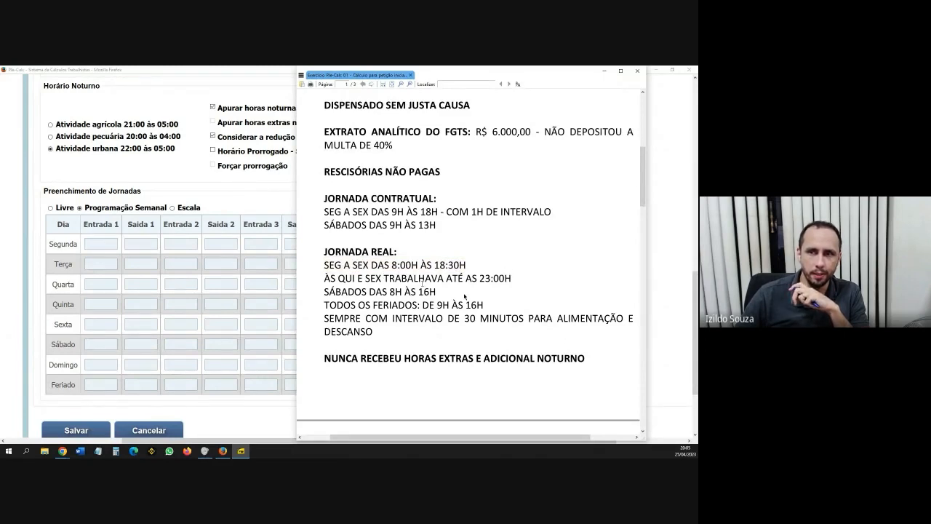
drag(324, 290, 484, 305)
click(458, 298)
click(504, 290)
drag(377, 318, 549, 318)
click(559, 298)
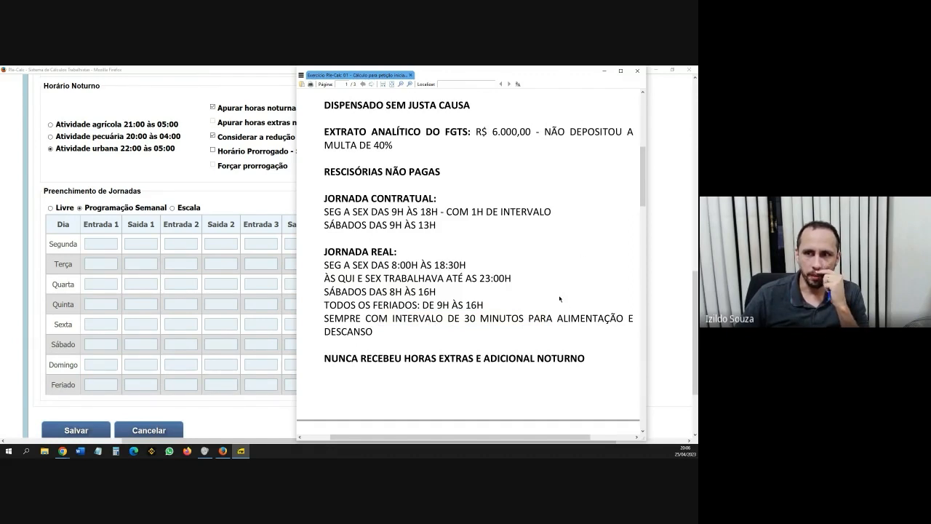
drag(565, 76, 0, 120)
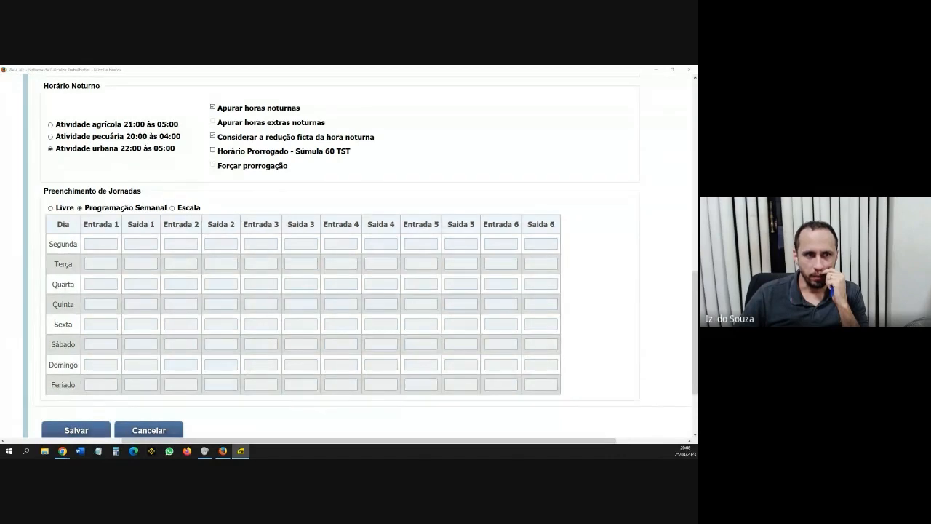
Fill in Segunda in the weekly schedule with Entrada 1 08:00, Saída 1 12:00, Entrada 2 12:30 and Saída 2 18:30.
click(111, 245)
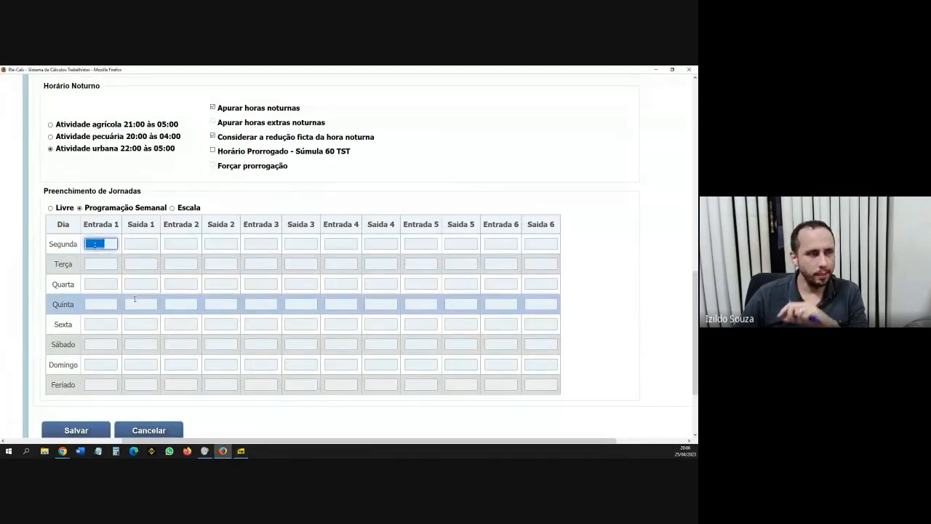
text(0800)
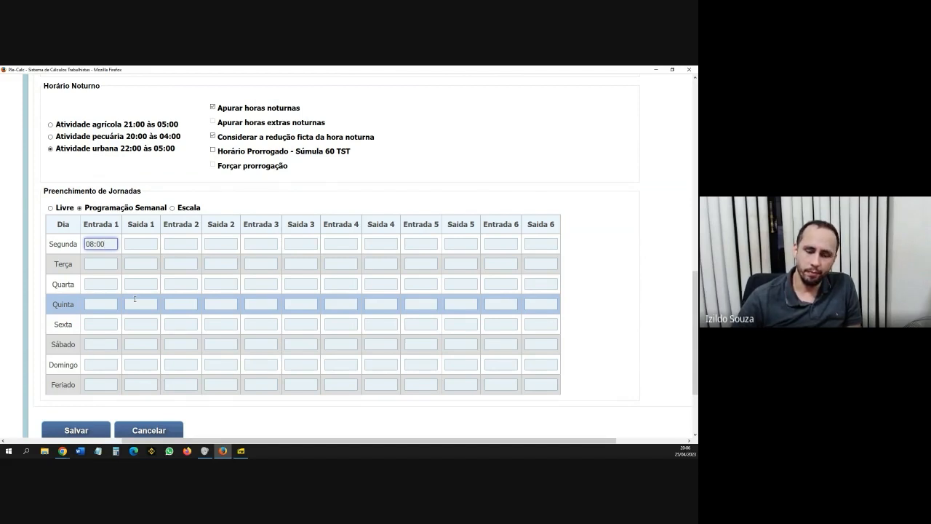
key(Tab)
text(12:00)
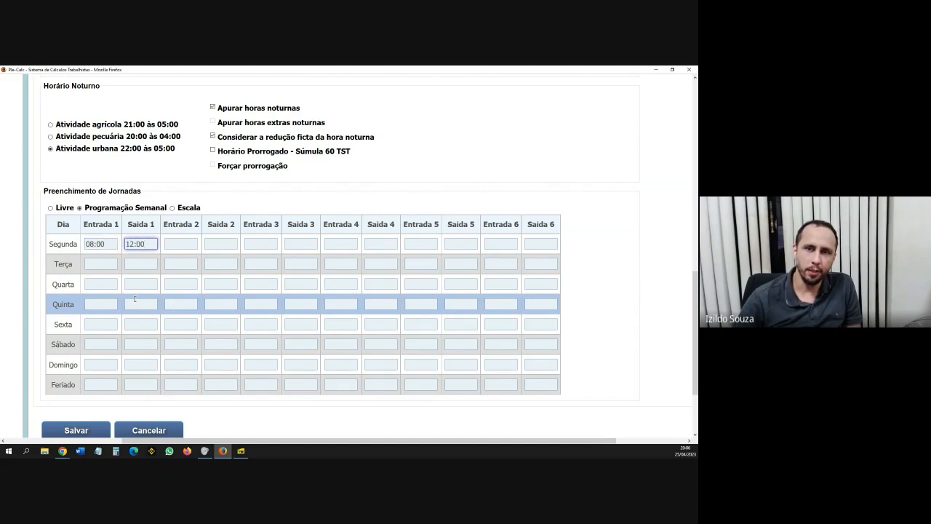
key(Tab)
text(12:30)
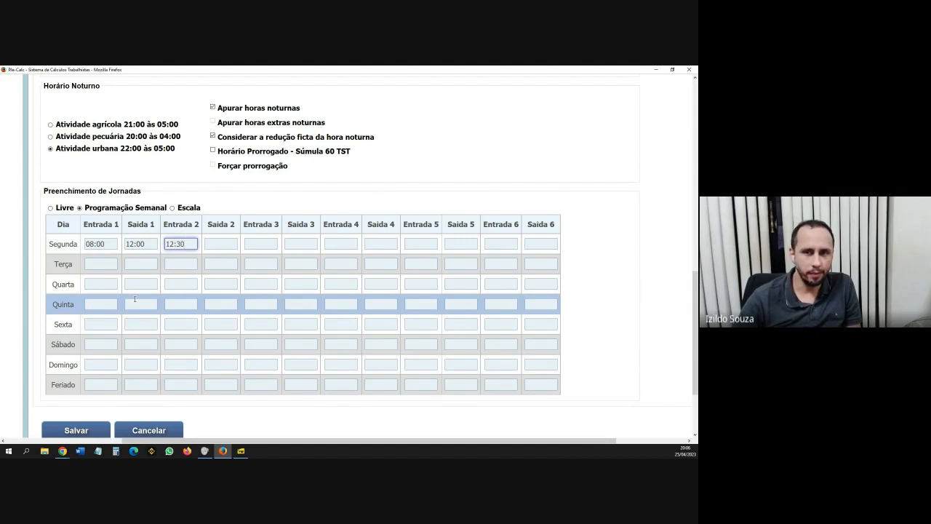
key(Tab)
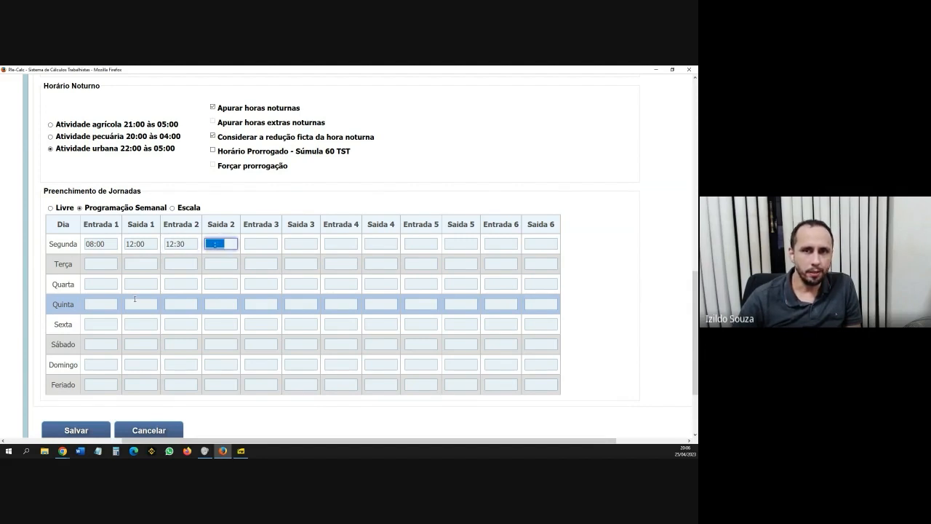
text(1830)
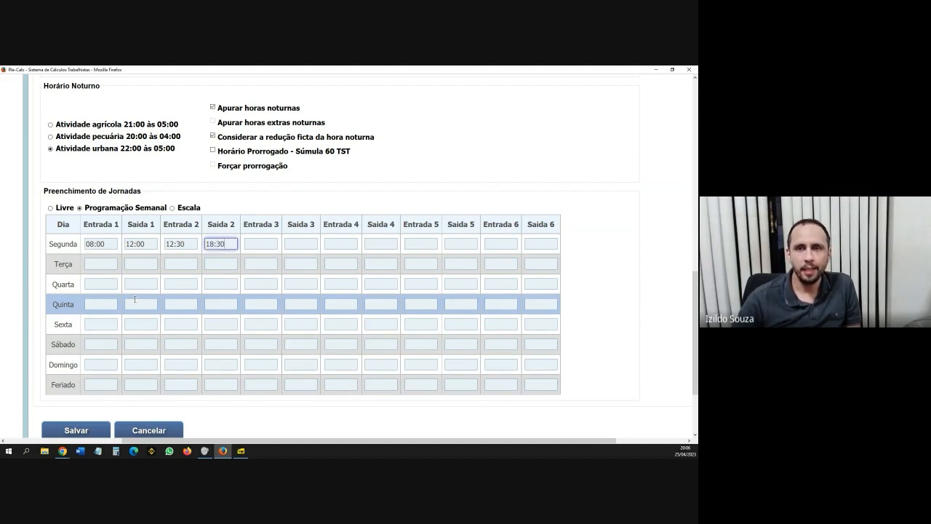
scroll(245, 251, up, 5)
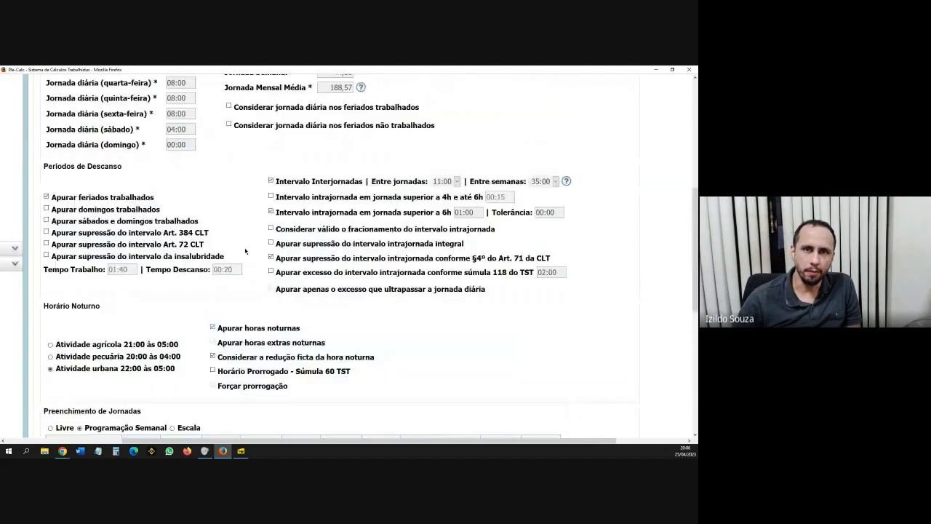
Try Segunda's schedule without a break by clearing Entrada 2 and Saída 2 and setting Saída 1 to 18:30.
scroll(245, 251, up, 2)
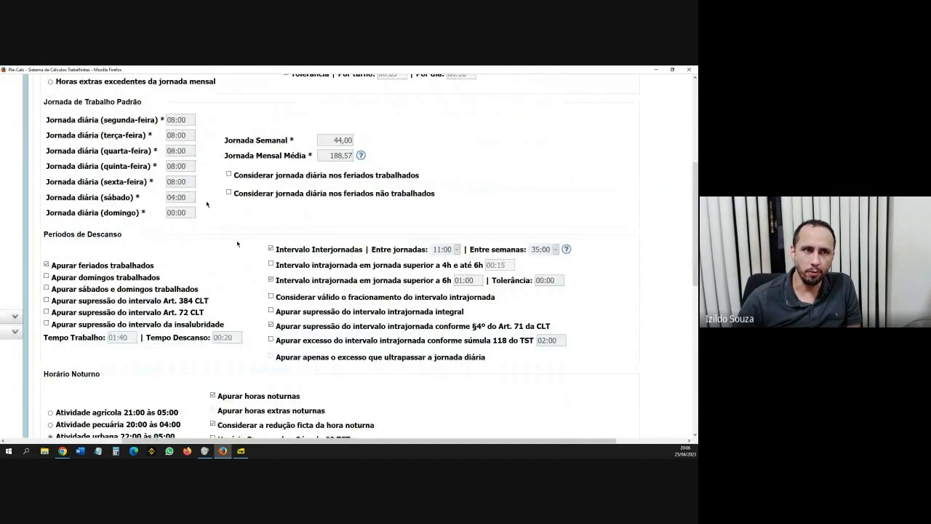
scroll(237, 243, down, 10)
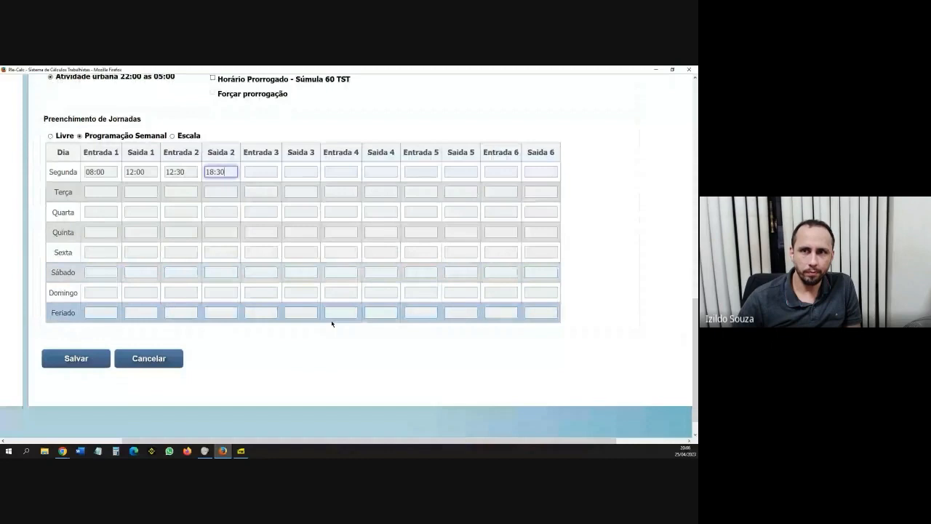
scroll(281, 266, up, 2)
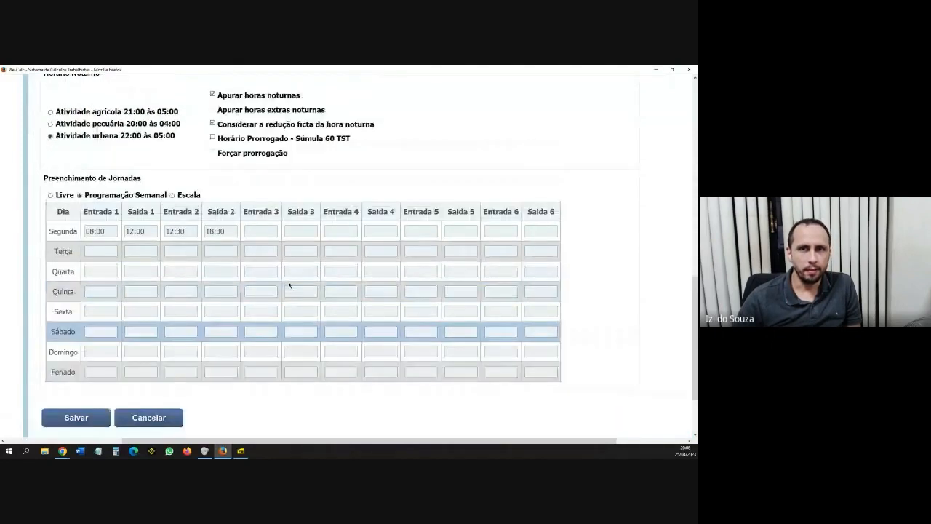
scroll(289, 285, up, 1)
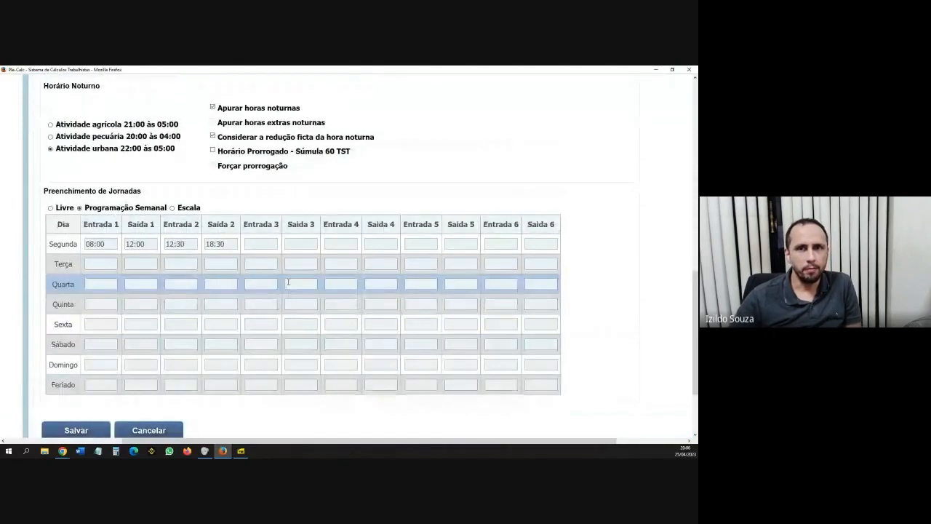
double_click(230, 244)
key(BackSpace)
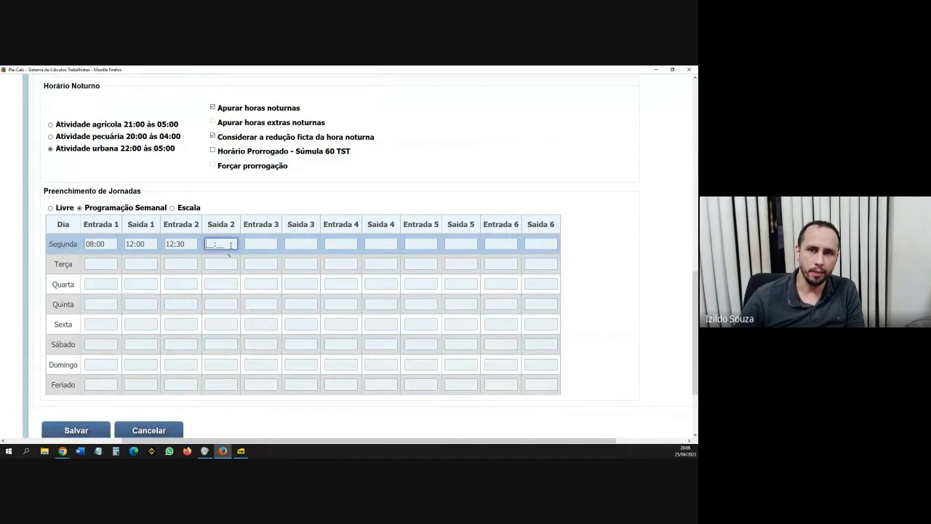
double_click(192, 245)
key(BackSpace)
double_click(156, 246)
key(BackSpace)
text(18:)
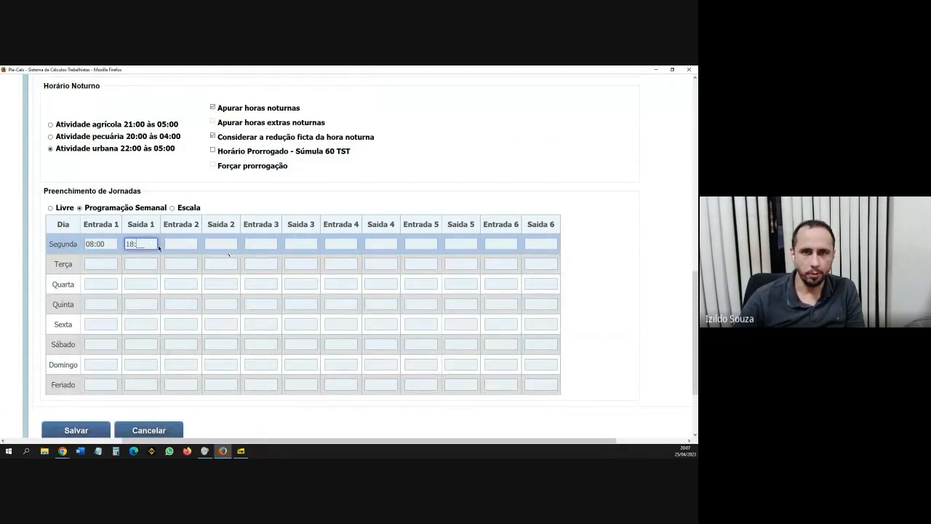
text(30)
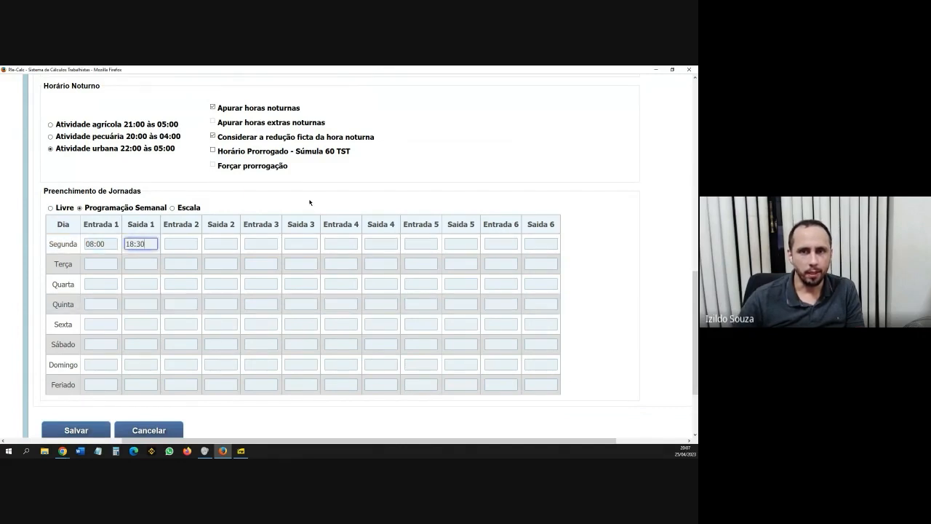
click(349, 184)
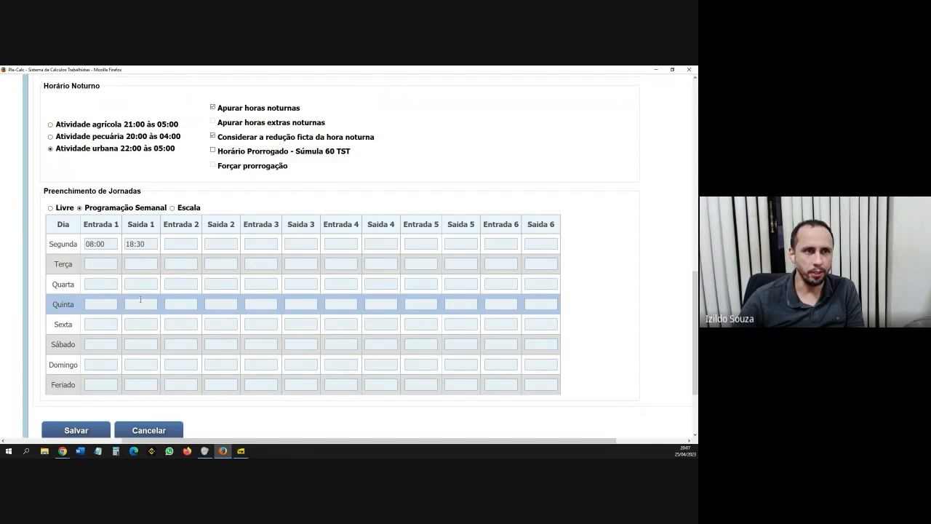
Restore Segunda's break by setting Saída 1 to 12:00, Entrada 2 to 12:30 and Saída 2 to 18:30.
double_click(148, 242)
text(12:00)
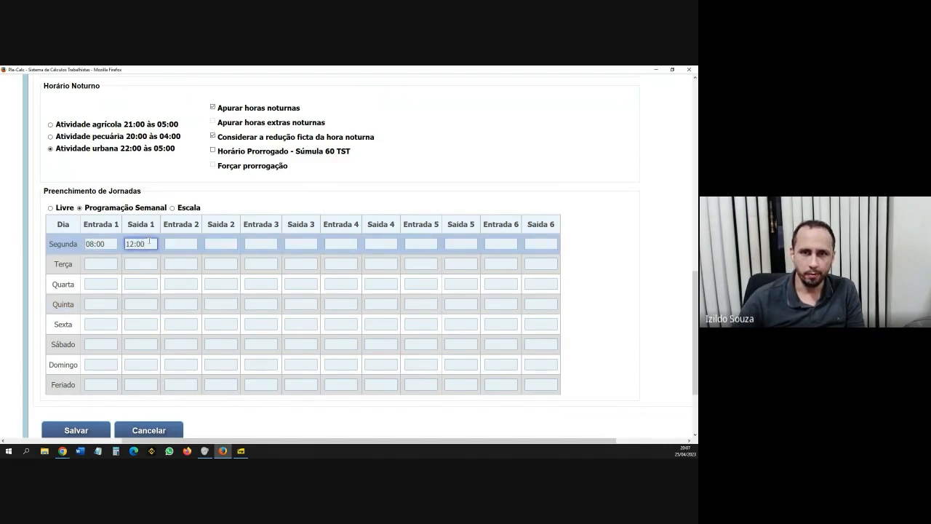
click(179, 243)
text(12:)
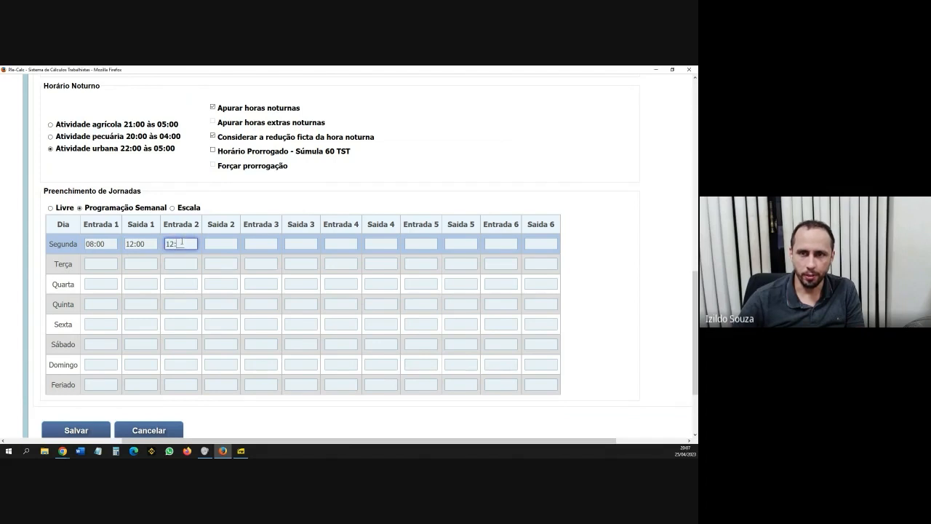
text(38)
click(207, 244)
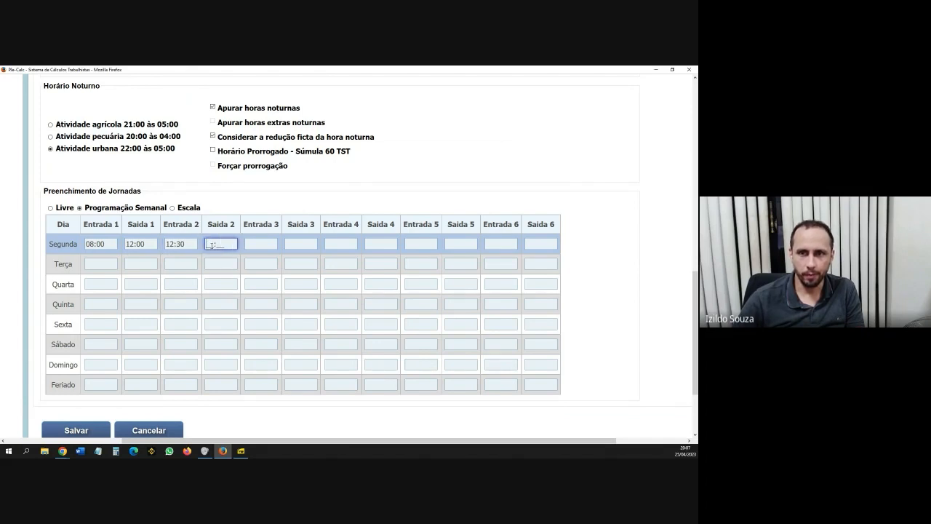
text(1830)
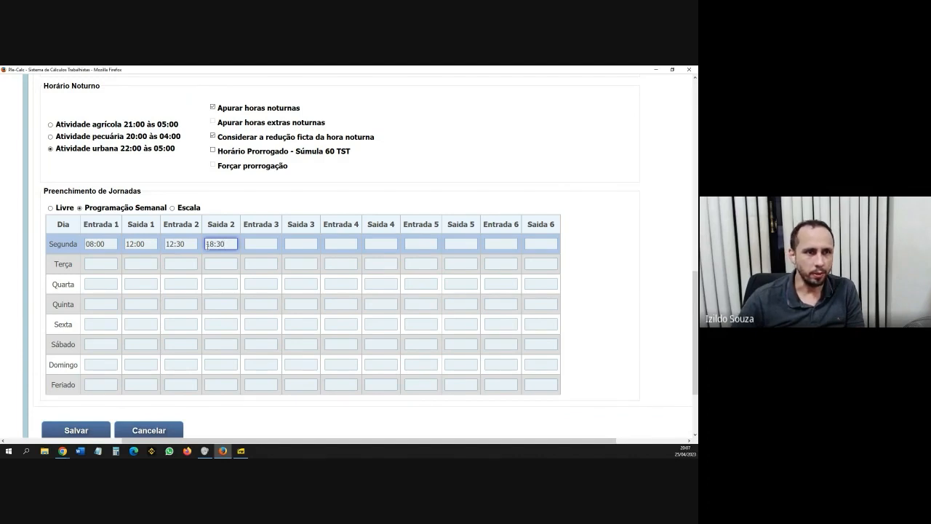
Fill in Terça with Entrada 1 08:00, Saída 1 12:00, Entrada 2 12:30 and Saída 2 18:30.
click(103, 266)
text(0800)
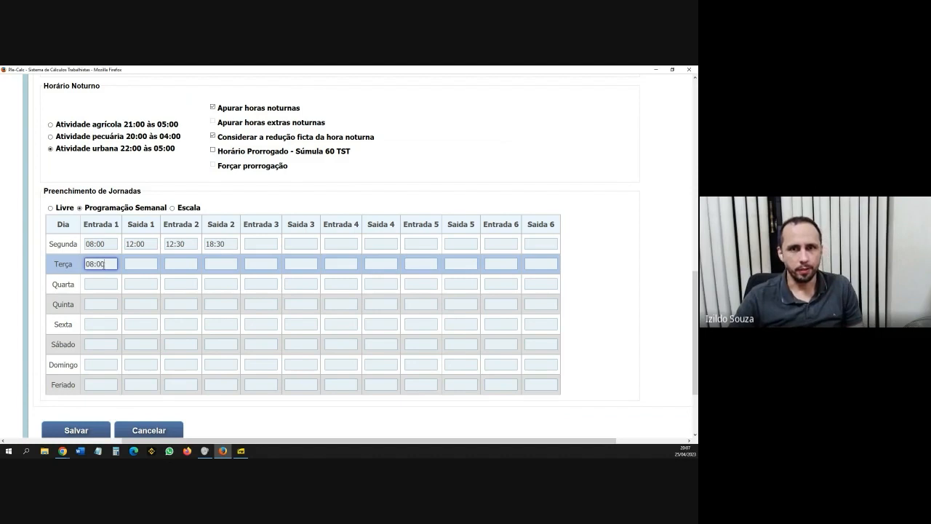
key(Tab)
text(1200)
key(Tab)
text(12:30)
key(Tab)
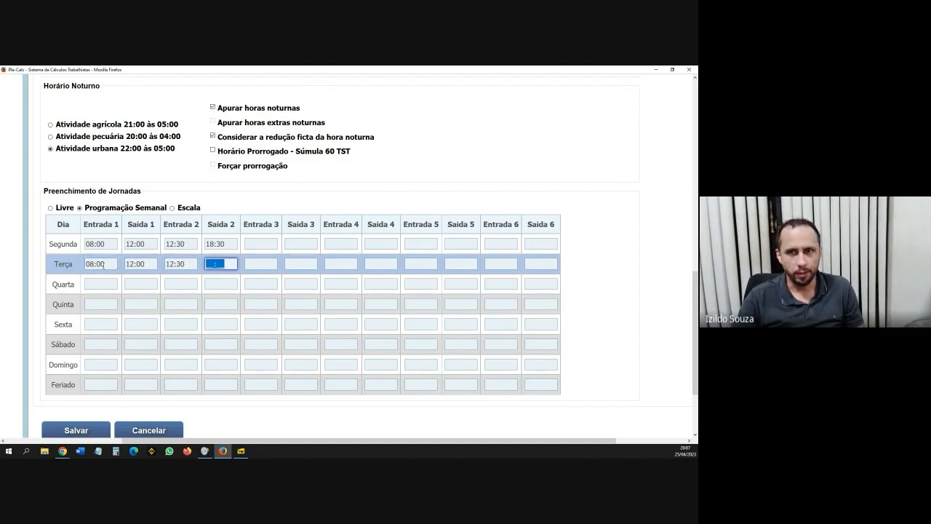
text(1830)
Fill in Quarta with Entrada 1 08:00, Saída 1 12:00, Entrada 2 12:30 and Saída 2 18:30.
key(Down)
key(Left)
key(Left)
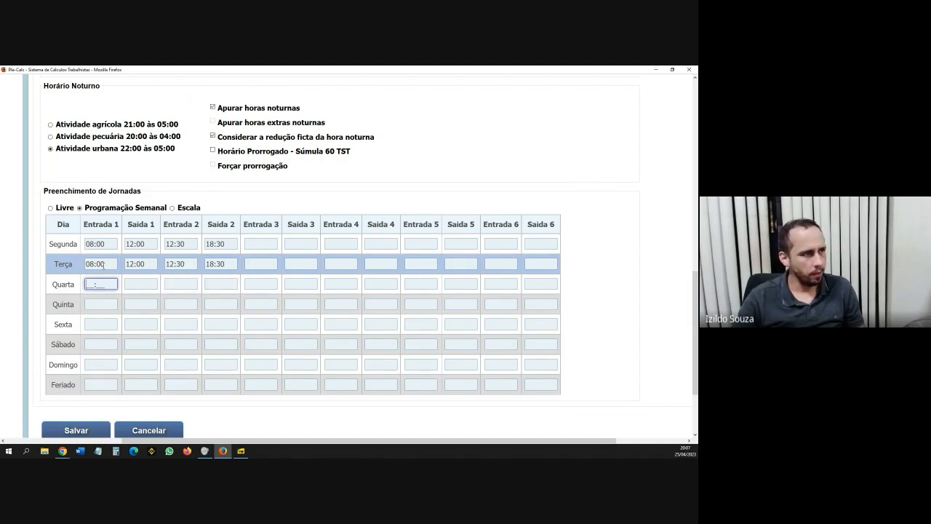
text(0800)
key(Tab)
text(1200)
key(Tab)
text(1230)
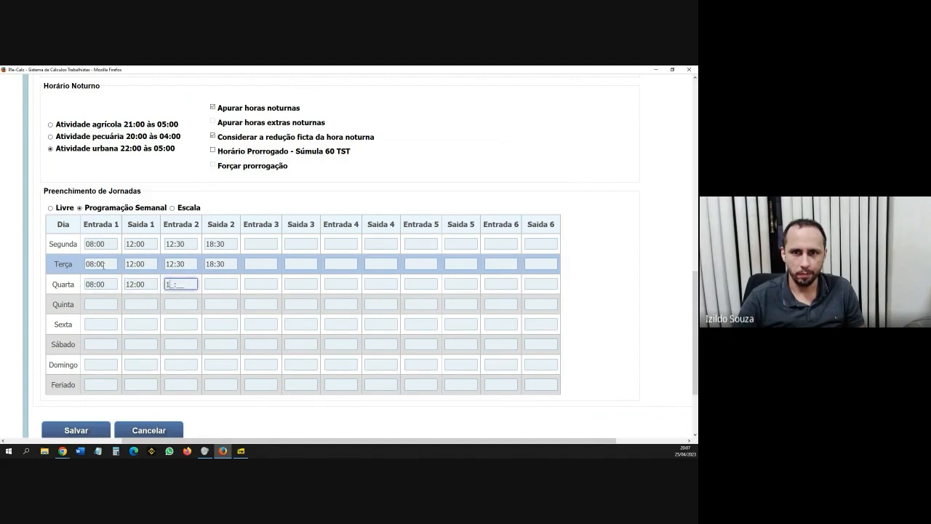
key(Tab)
text(18:30)
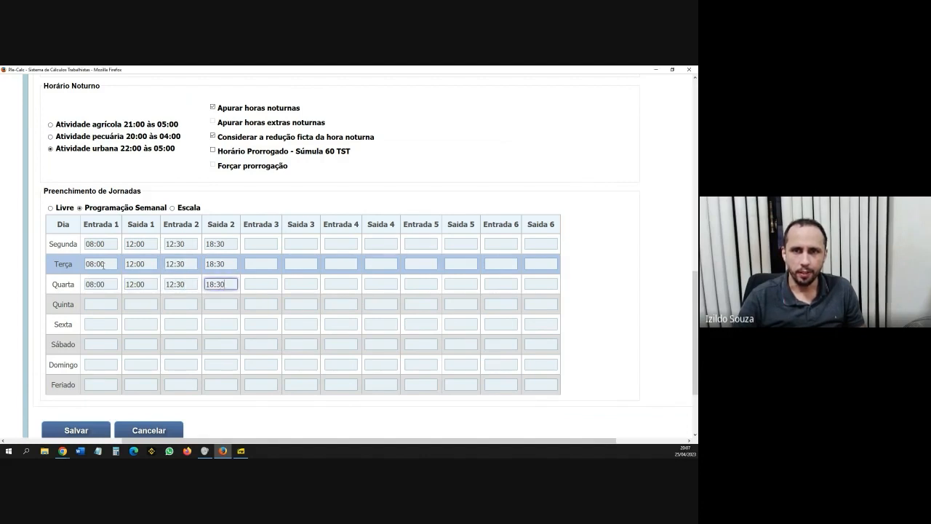
Fill in Quinta with Entrada 1 08:00, Saída 1 12:00, Entrada 2 12:30 and Saída 2 23:00.
key(Down)
key(Left)
key(Left)
key(Left)
text(0800)
key(Tab)
text(12:00)
key(Tab)
text(1230)
key(Tab)
text(2300)
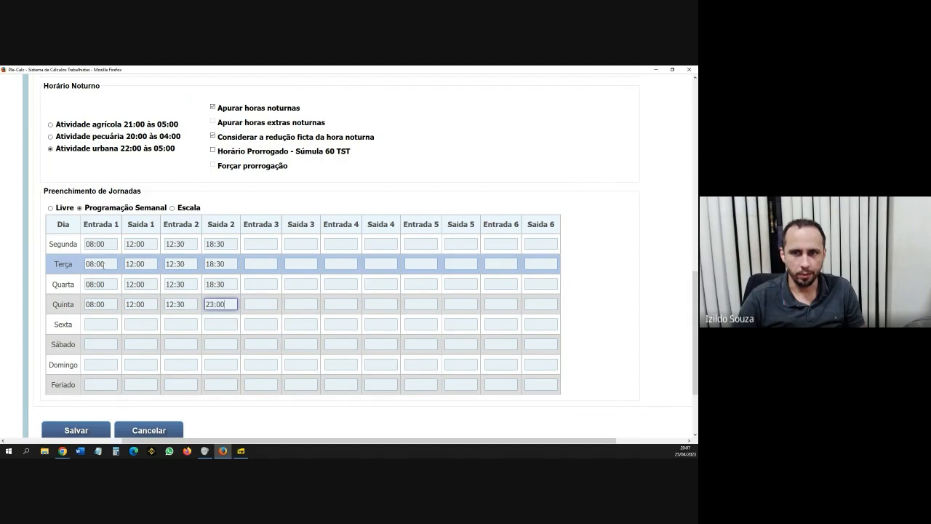
Fill in Sexta with Entrada 1 08:00, Saída 1 12:00, Entrada 2 12:30 and Saída 2 23:00.
key(Down)
key(Left)
key(Left)
key(Left)
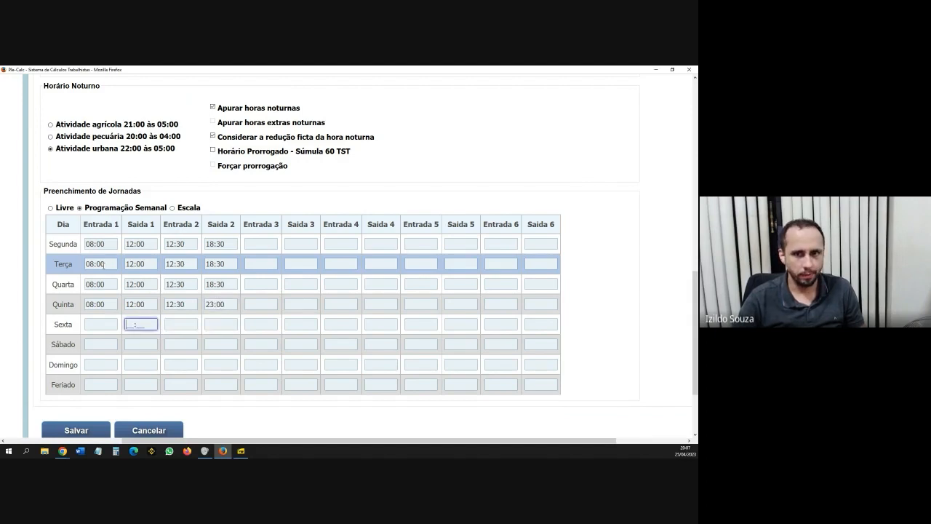
text(0800)
key(Tab)
text(12:00)
key(Tab)
text(1230)
key(Tab)
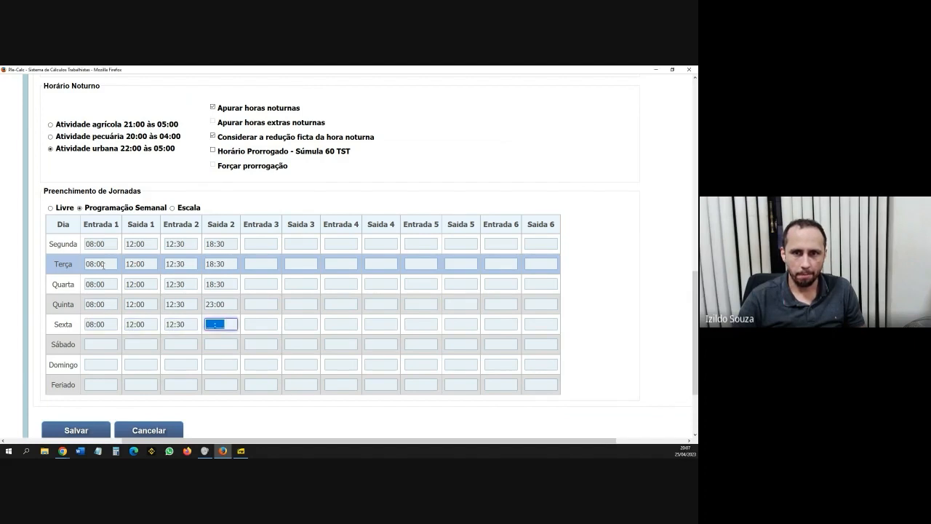
text(2300)
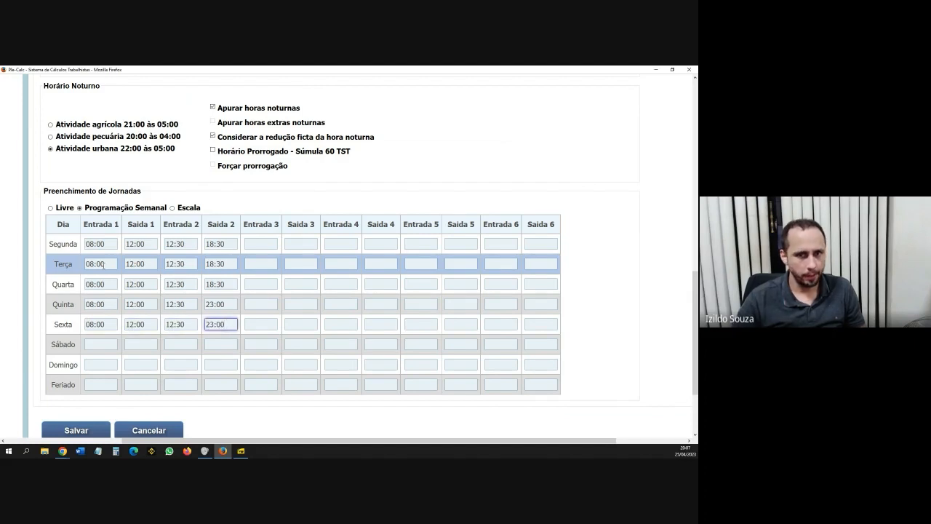
Fill in Sábado with Entrada 1 08:00, Saída 1 12:00, Entrada 2 12:30 and Saída 2 16:00.
click(108, 342)
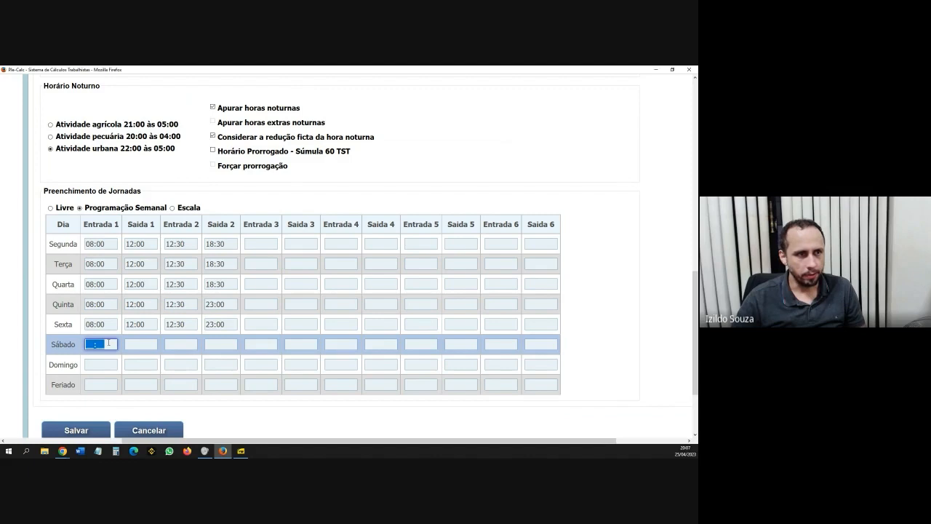
text(08:)
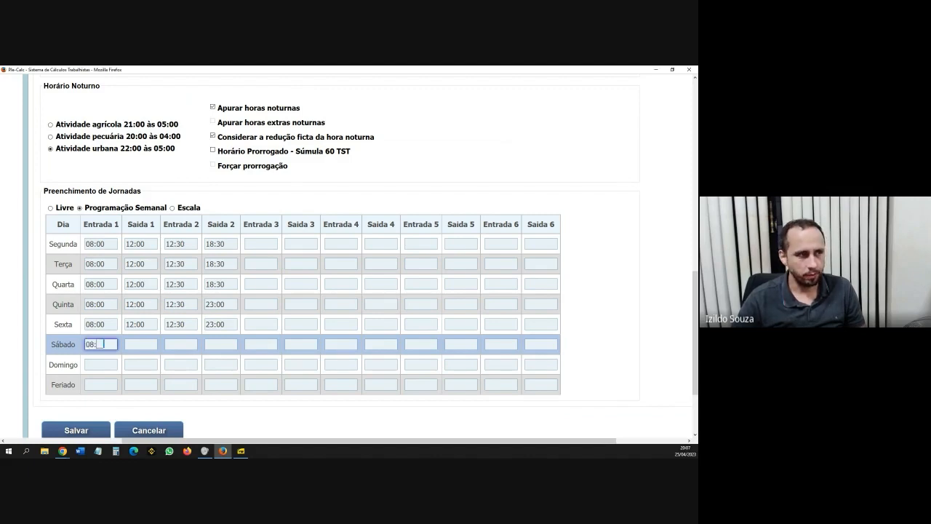
text(00)
key(Tab)
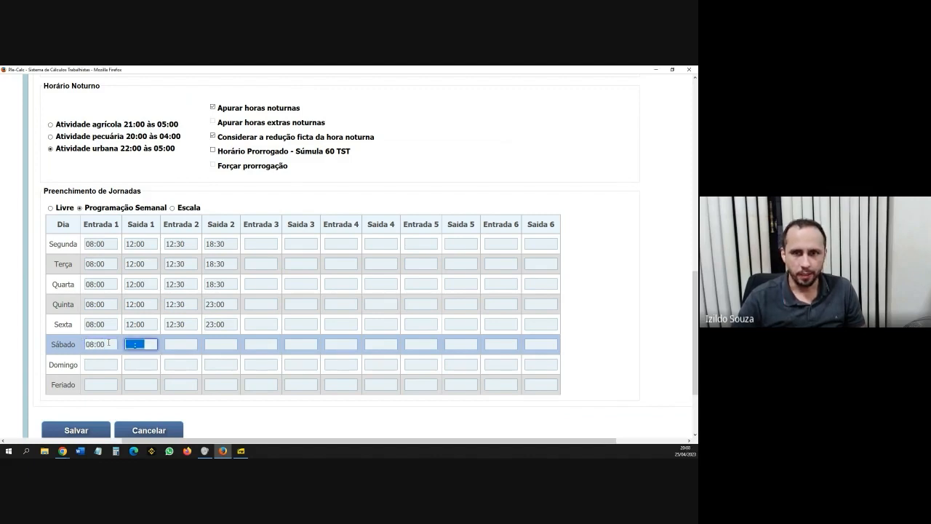
text(1200)
key(Tab)
text(12:30)
key(Tab)
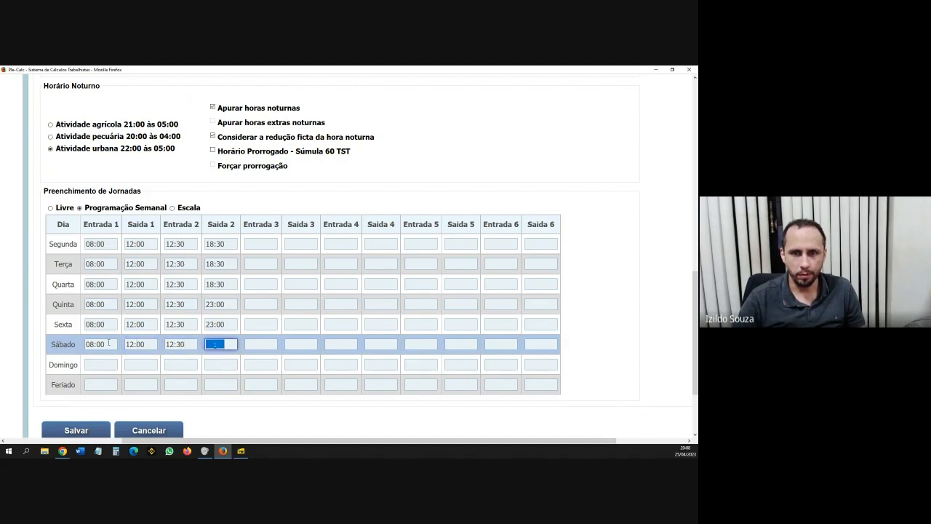
text(0)
text(600)
Leave Domingo empty and fill in Feriado with Entrada 1 09:00, Saída 1 12:00, Entrada 2 12:30 and Saída 2 16:00.
key(Down)
key(Left)
key(Left)
key(Left)
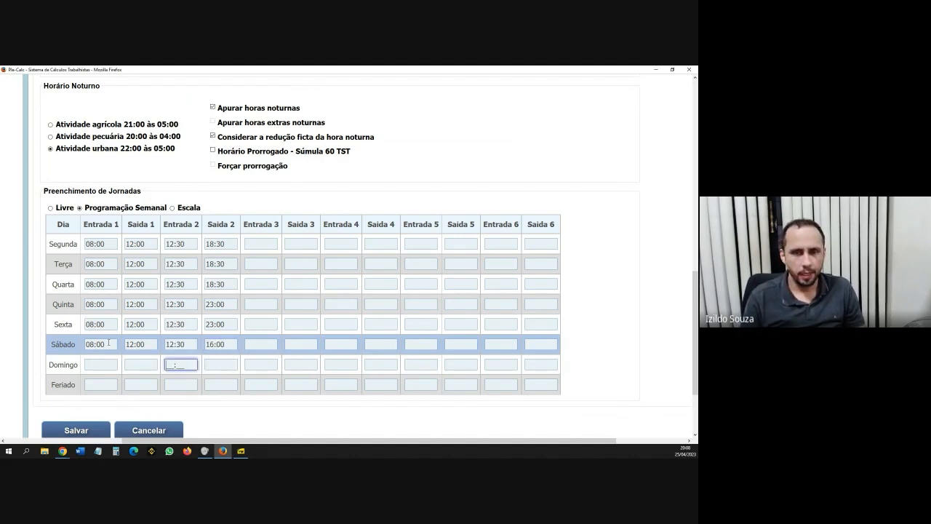
key(Down)
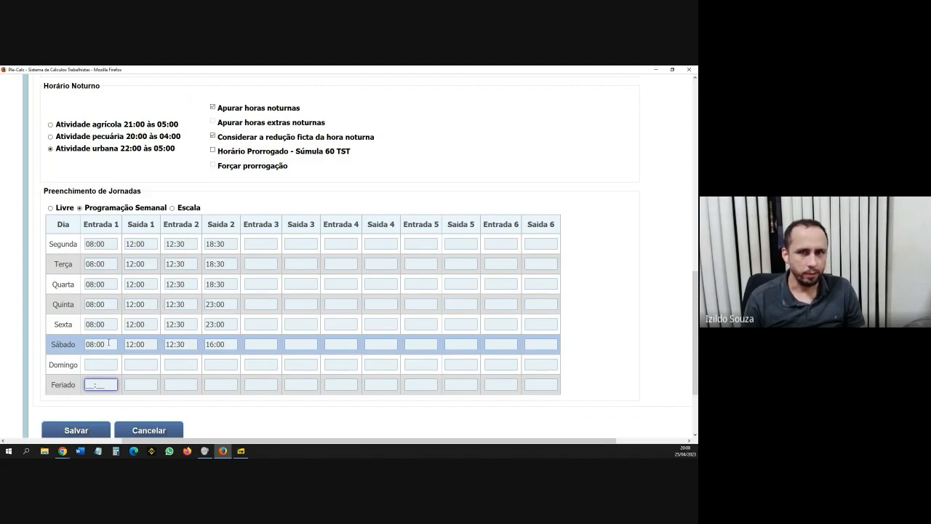
text(0900)
key(Tab)
text(12:00)
key(Tab)
text(12:30)
key(Tab)
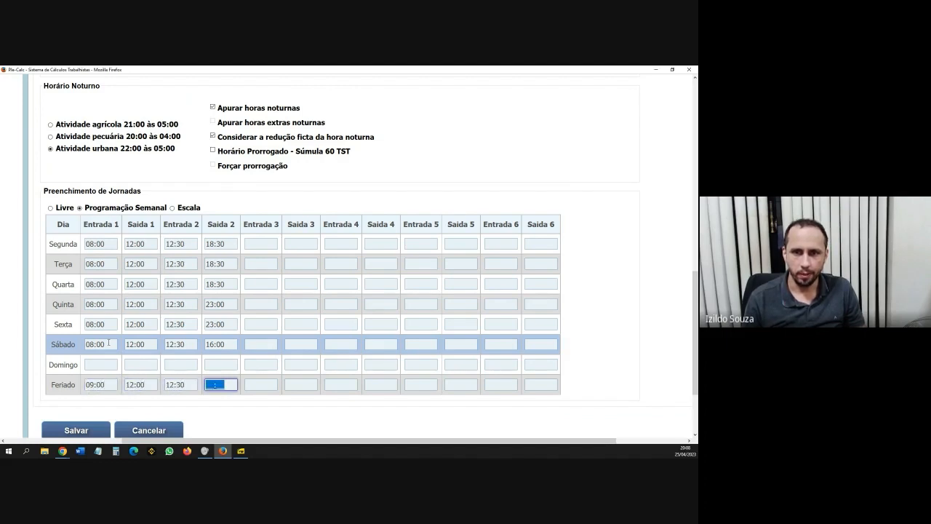
text(1600)
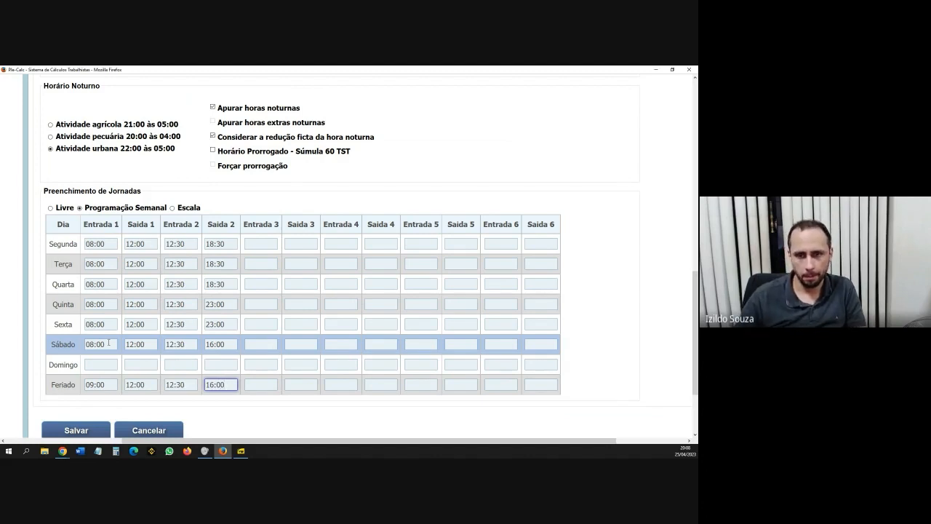
click(244, 410)
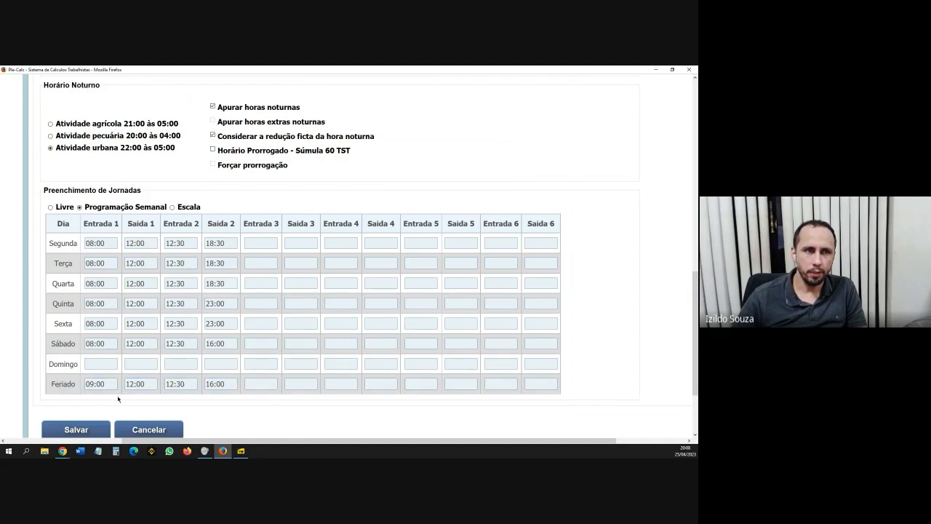
Save the Cartão de Ponto with the completed weekly schedule.
scroll(120, 399, down, 2)
scroll(115, 396, down, 1)
click(89, 361)
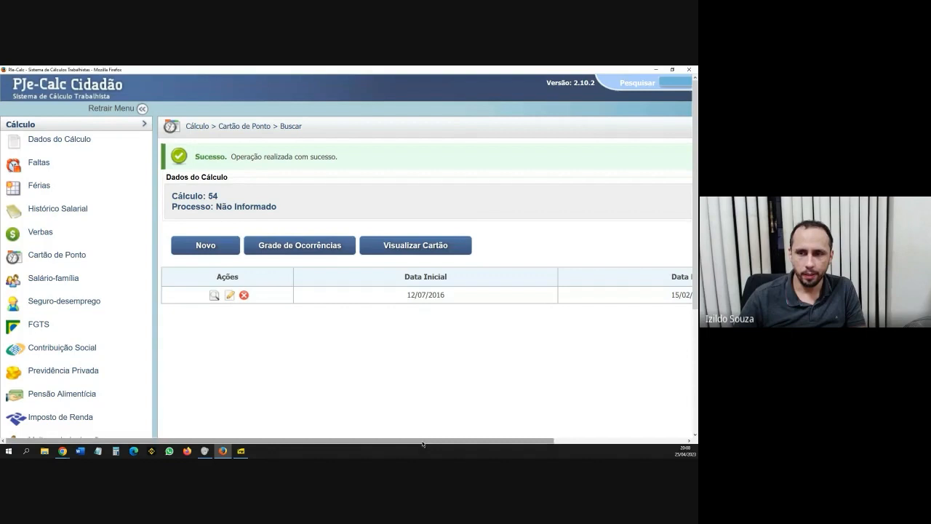
Open the Grade de Ocorrências of the Cartão de Ponto and examine the daily entries for 07/2016.
scroll(407, 333, right, 3)
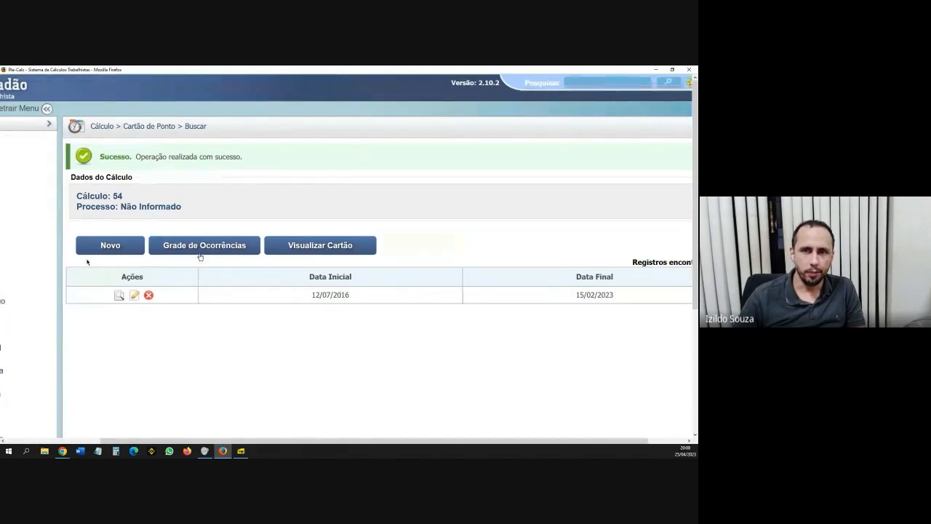
click(201, 247)
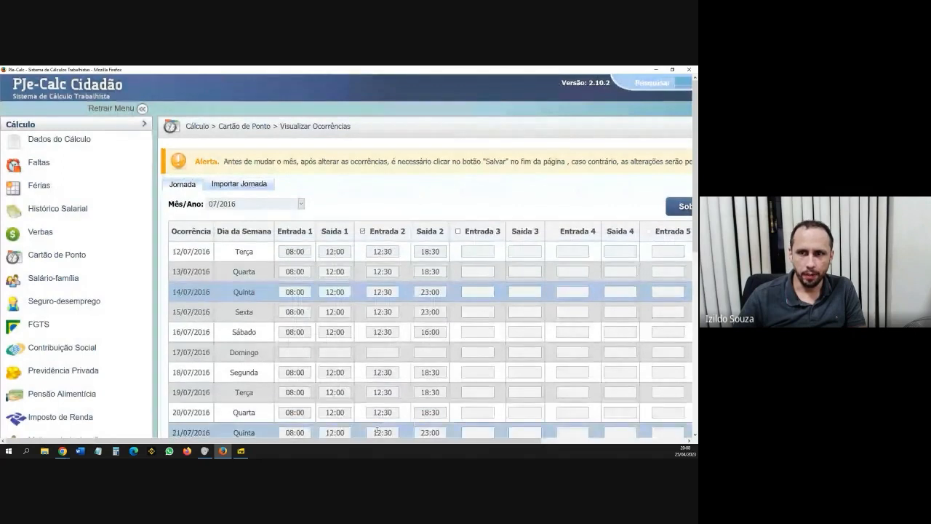
drag(375, 444, 521, 443)
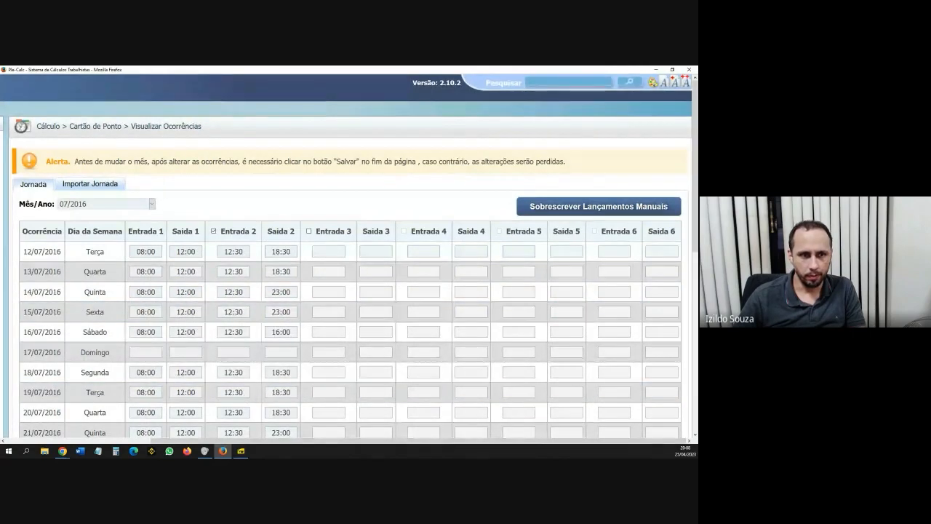
Review the daily entry and exit times in the 07/2016 time card occurrences.
key(alt+Tab)
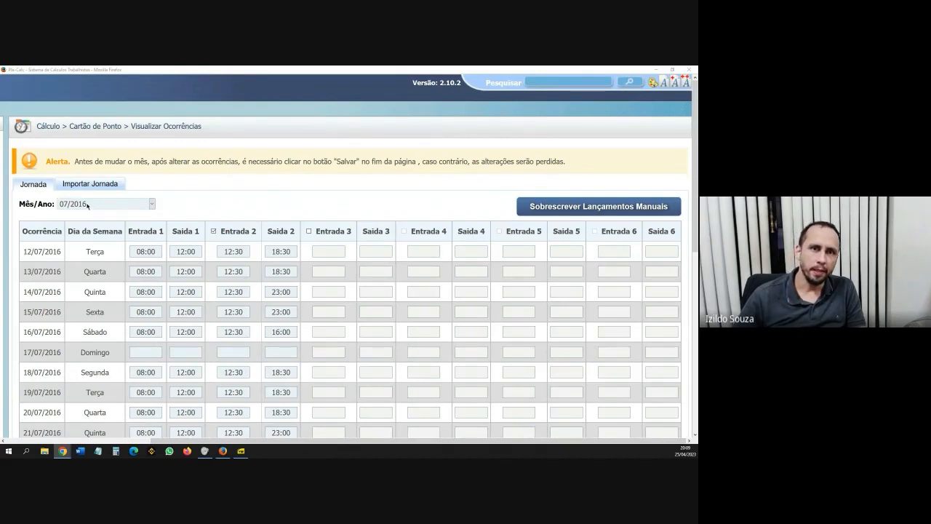
scroll(233, 190, down, 2)
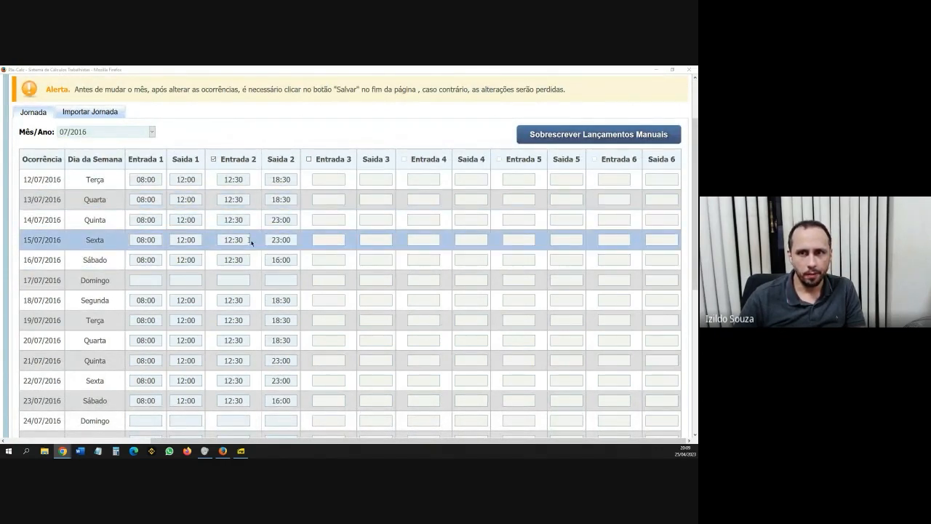
scroll(252, 250, down, 1)
scroll(252, 249, down, 10)
scroll(106, 213, up, 15)
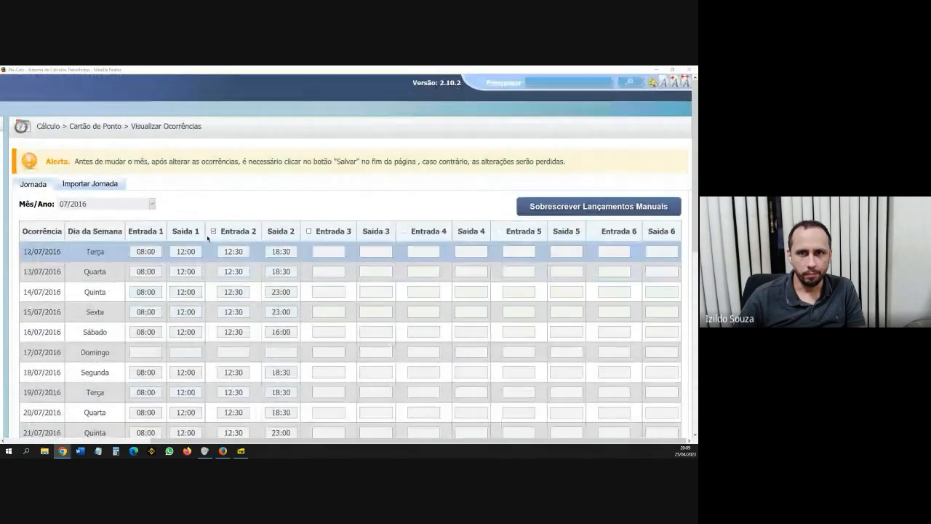
Display the 02/2023 occurrences and review the entry and exit times through 15/02/2023.
click(102, 205)
scroll(106, 256, down, 15)
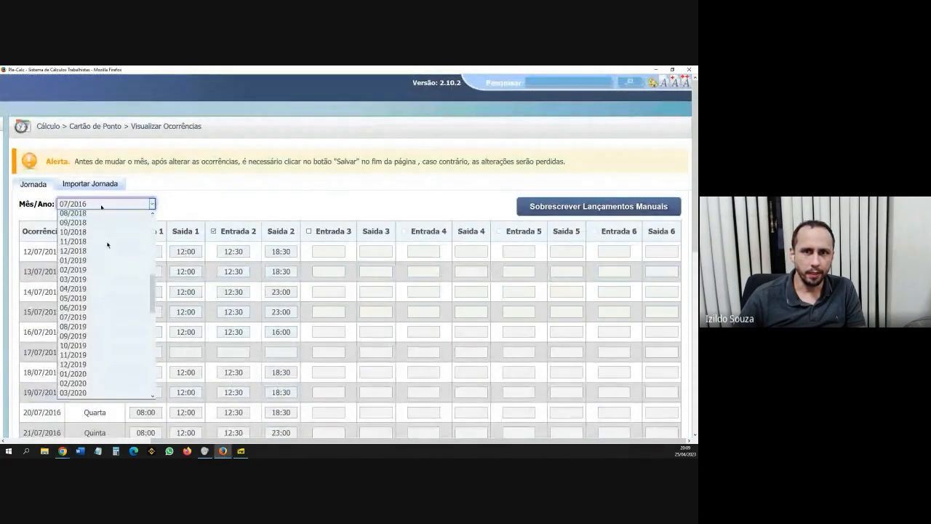
scroll(90, 387, down, 1)
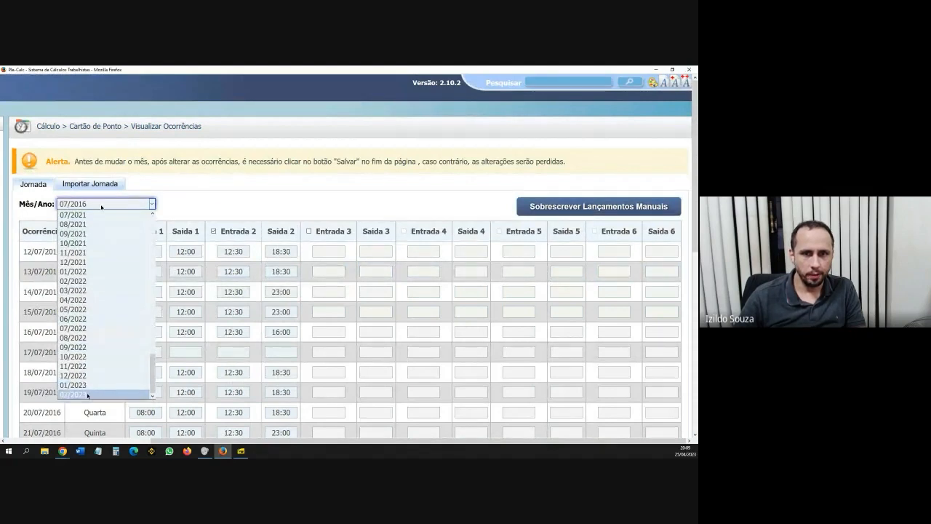
click(88, 393)
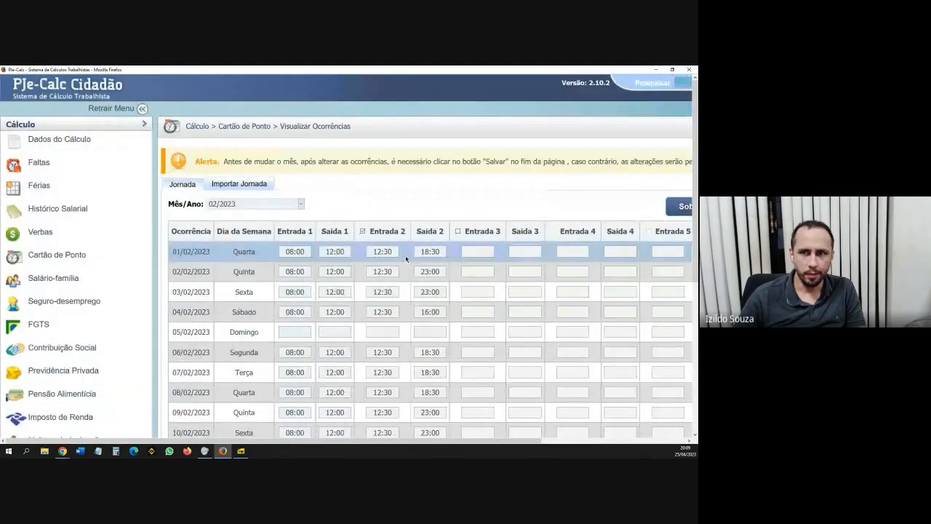
scroll(400, 250, down, 3)
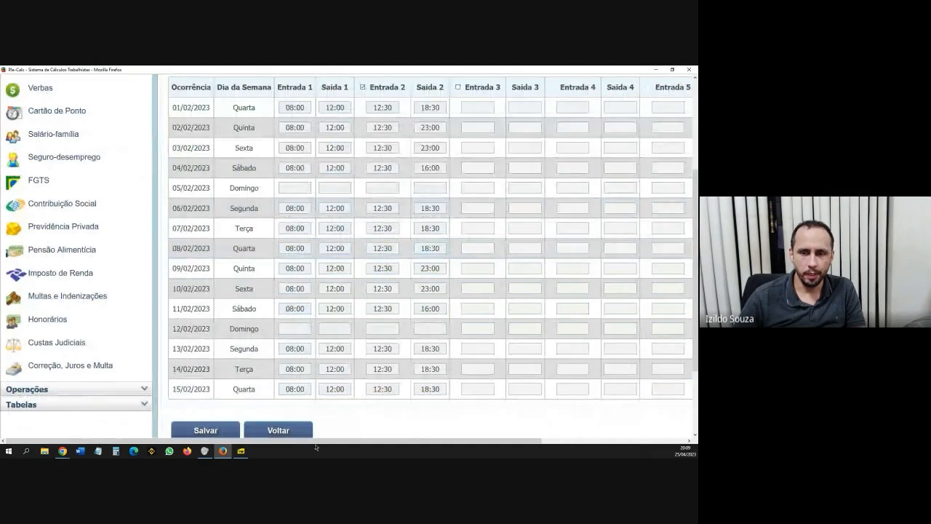
drag(318, 440, 413, 445)
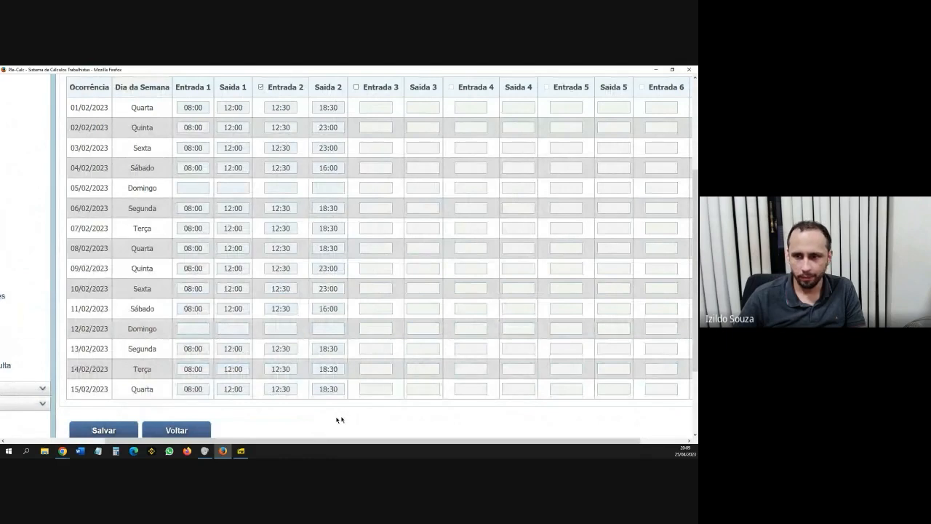
drag(353, 443, 251, 439)
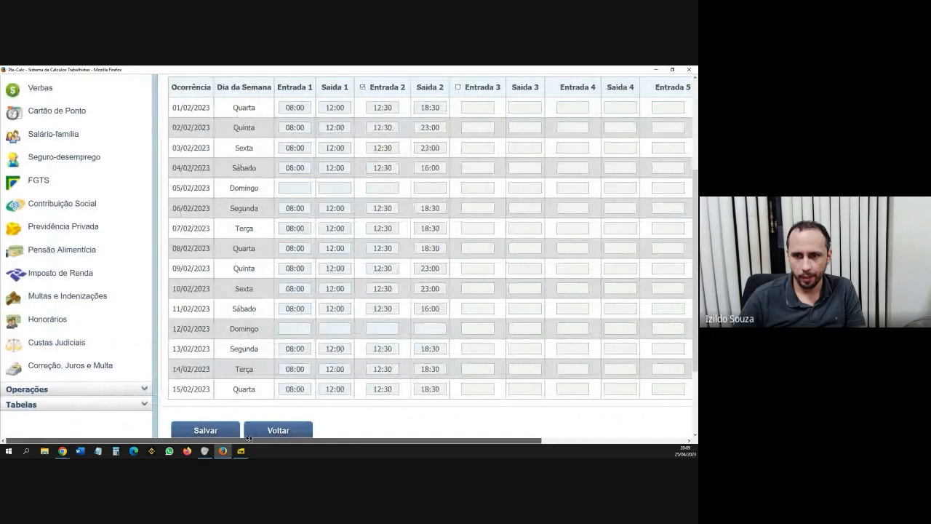
scroll(387, 365, up, 1)
scroll(387, 365, up, 4)
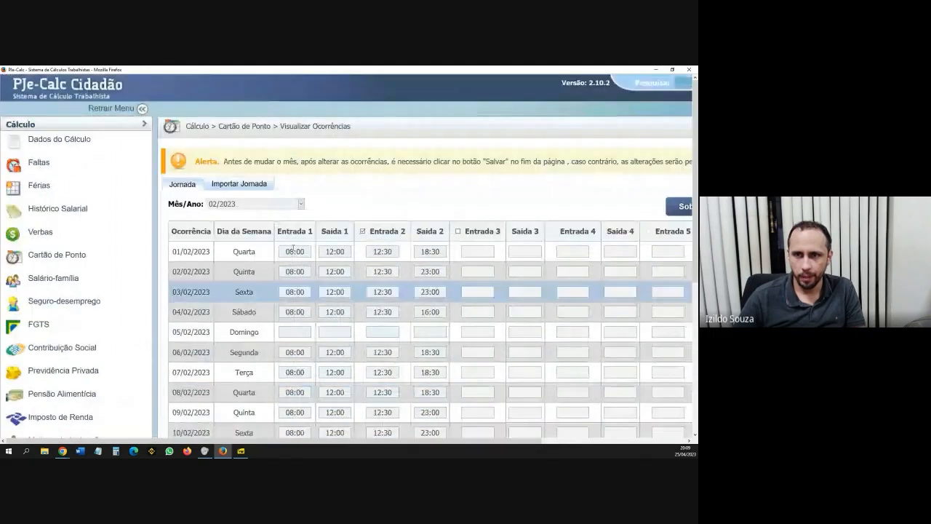
scroll(225, 297, down, 8)
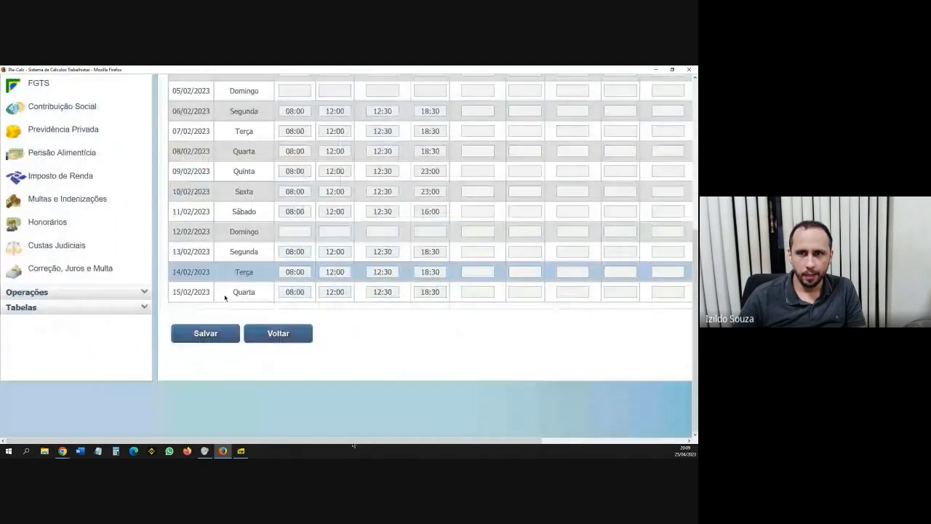
Leave the occurrence grid and check the periods of the absences recorded under Faltas.
click(278, 333)
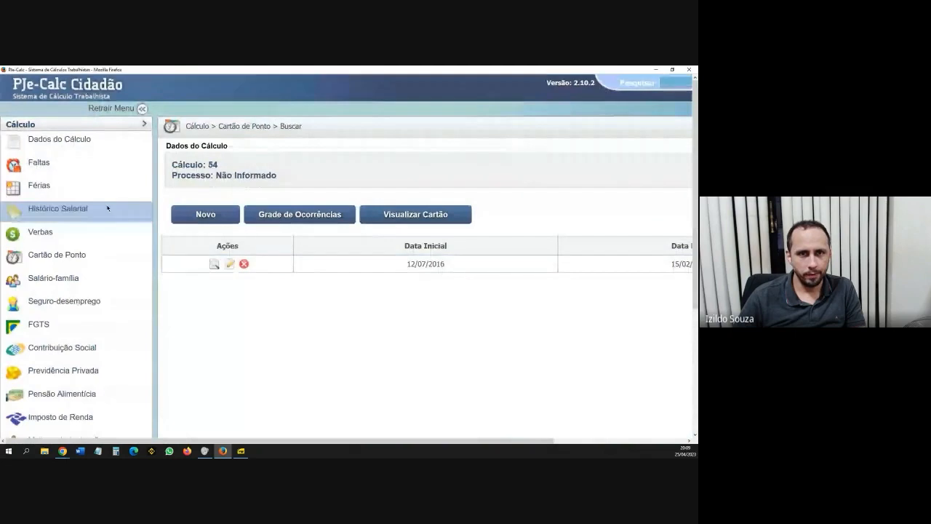
click(39, 167)
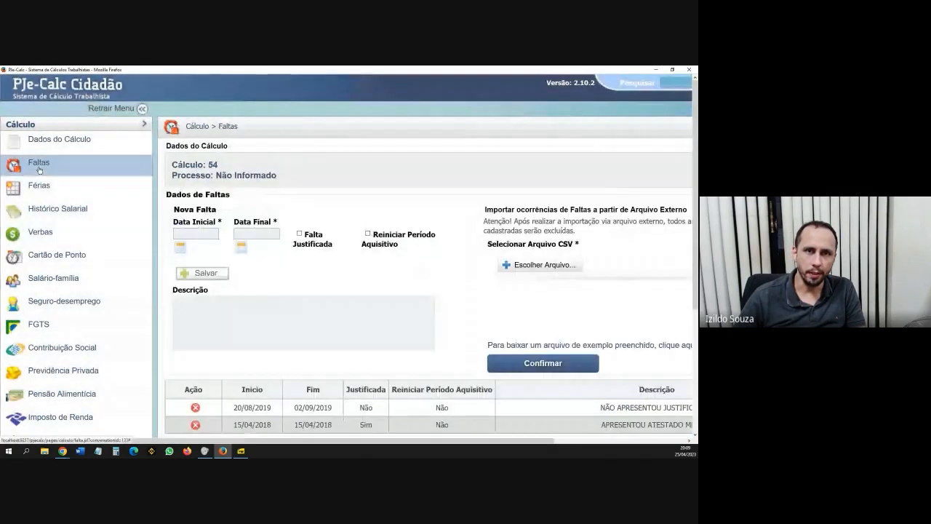
scroll(304, 370, down, 2)
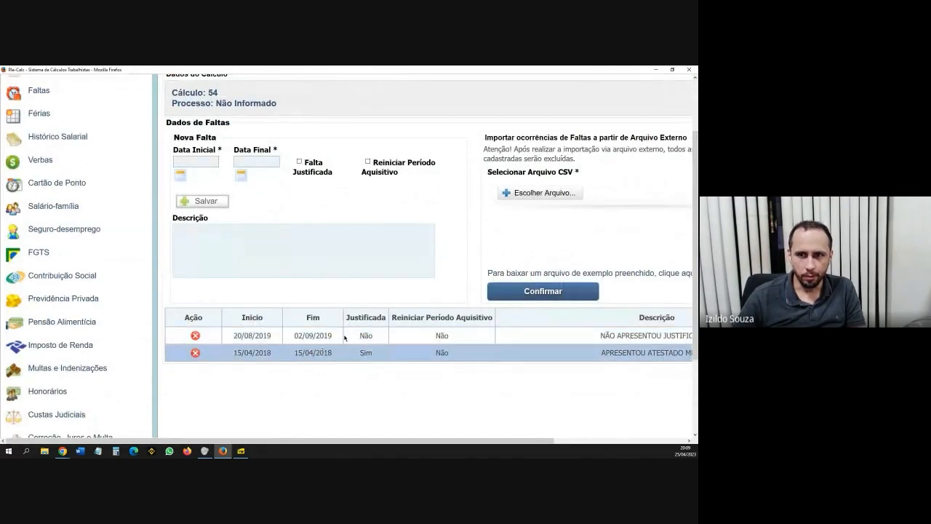
scroll(182, 298, up, 2)
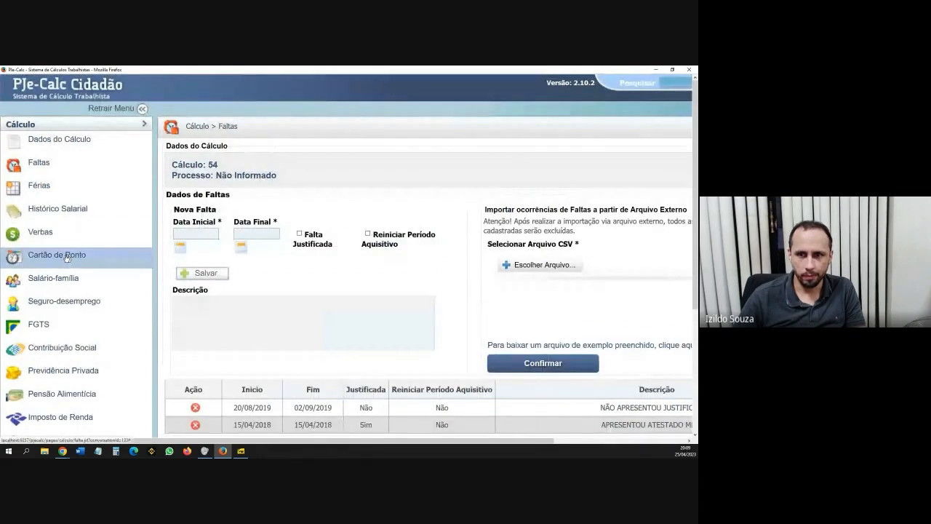
Reopen the time card's occurrence grid and display the month 08/2019.
click(67, 258)
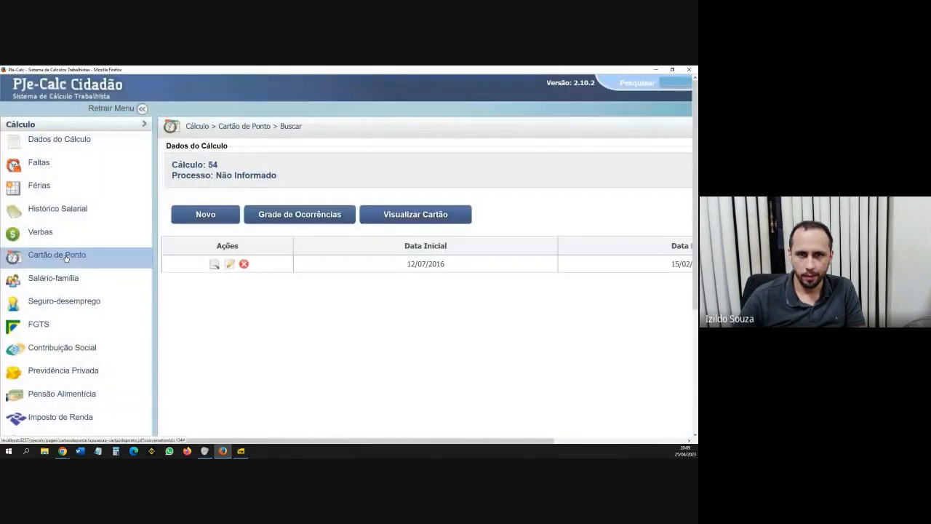
click(277, 224)
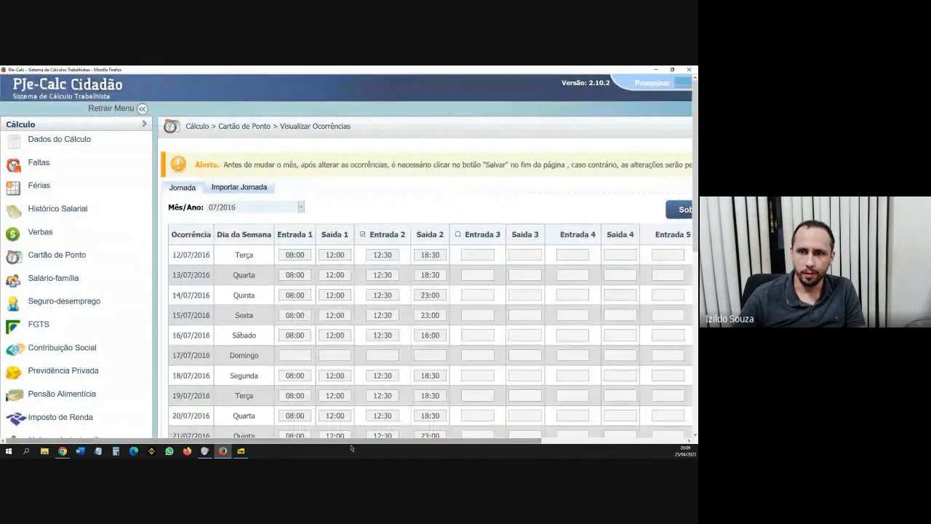
drag(351, 441, 416, 450)
click(205, 204)
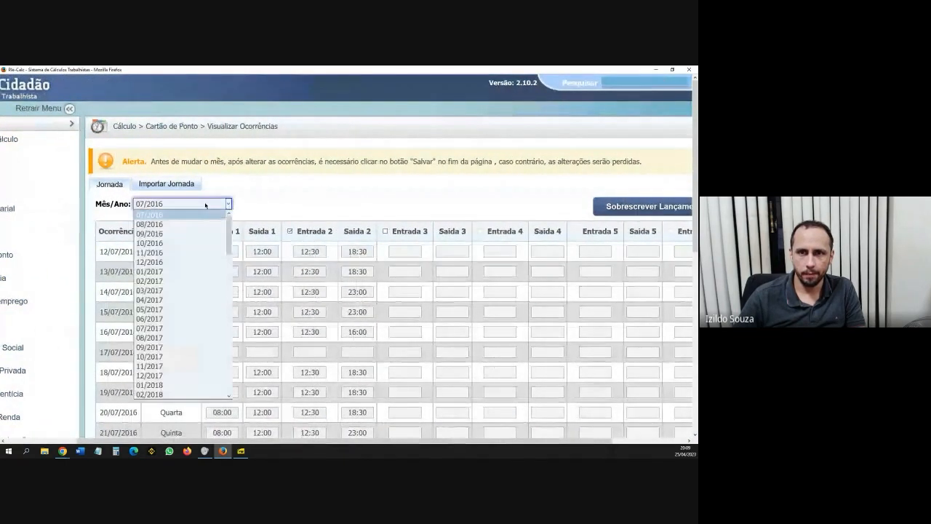
scroll(197, 254, down, 10)
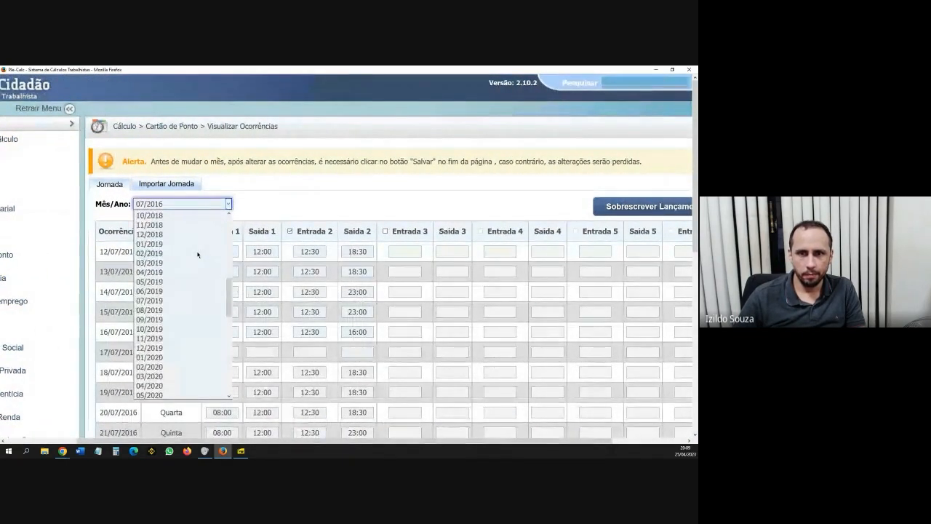
click(180, 280)
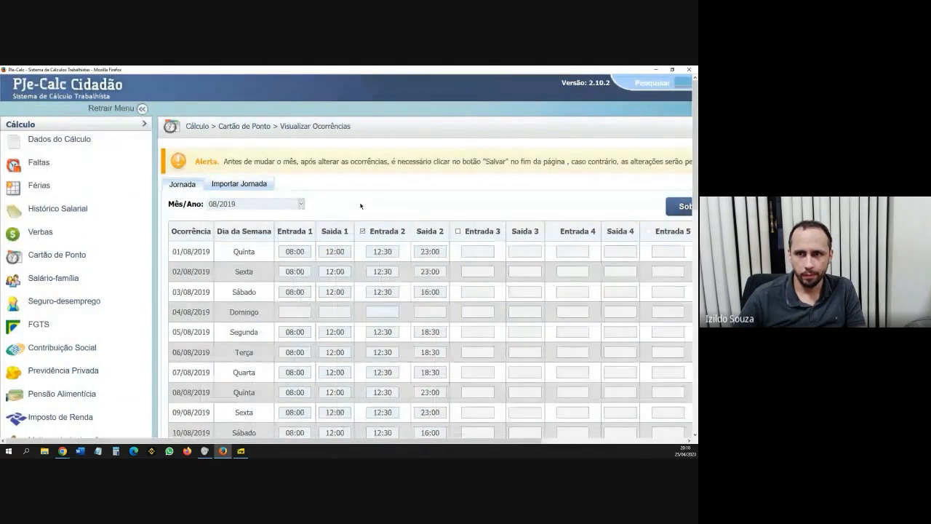
Check the August 2019 occurrences for the absence days from 20/08/2019 to the end of the month.
scroll(356, 232, down, 3)
scroll(361, 246, down, 5)
scroll(356, 245, up, 2)
scroll(345, 246, down, 2)
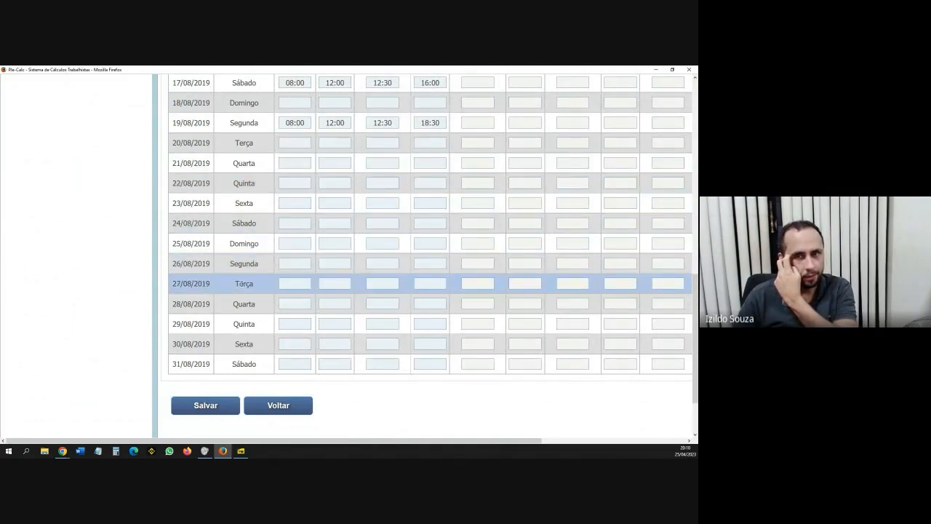
scroll(244, 282, up, 10)
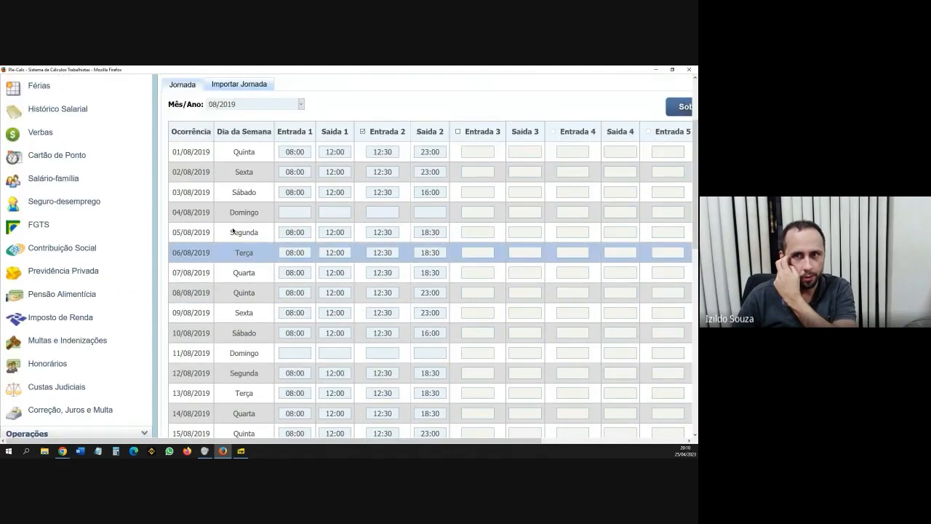
Display the 09/2019 occurrences and check the absence days up to 02/09/2019.
scroll(233, 231, up, 1)
click(251, 145)
click(240, 230)
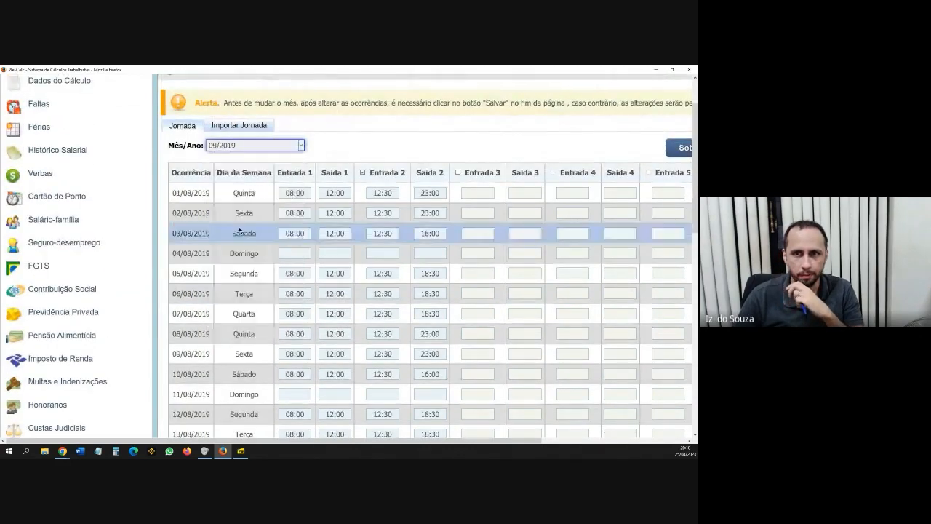
scroll(374, 269, down, 3)
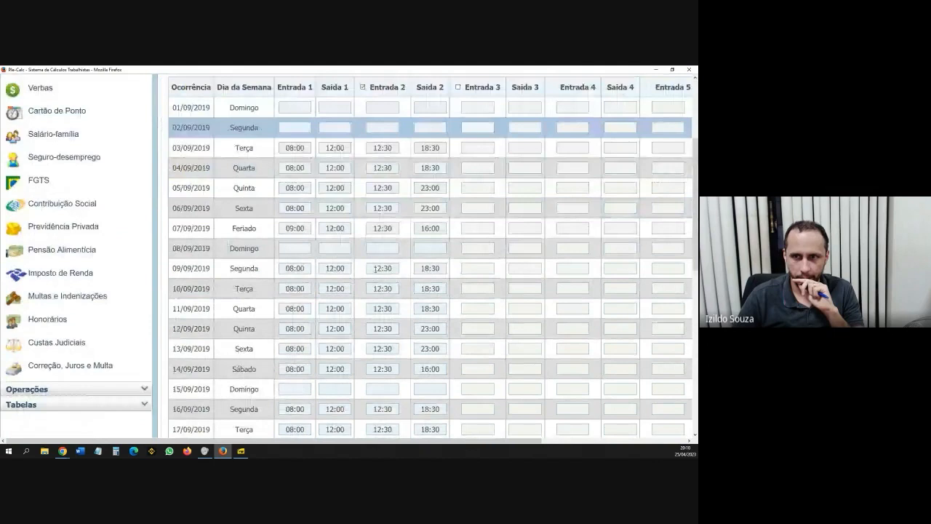
scroll(375, 266, down, 2)
scroll(376, 264, up, 5)
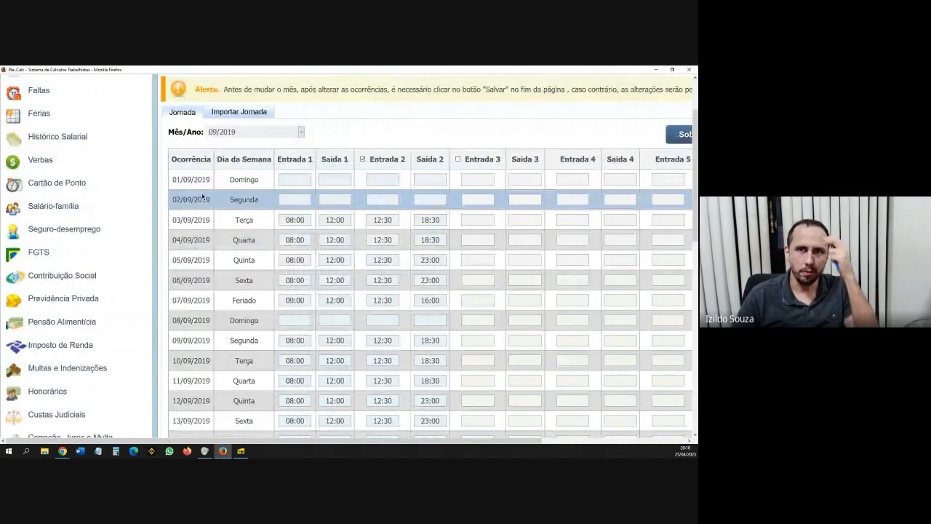
Examine the September 2019 working times, especially the 07/09/2019 holiday row.
click(299, 199)
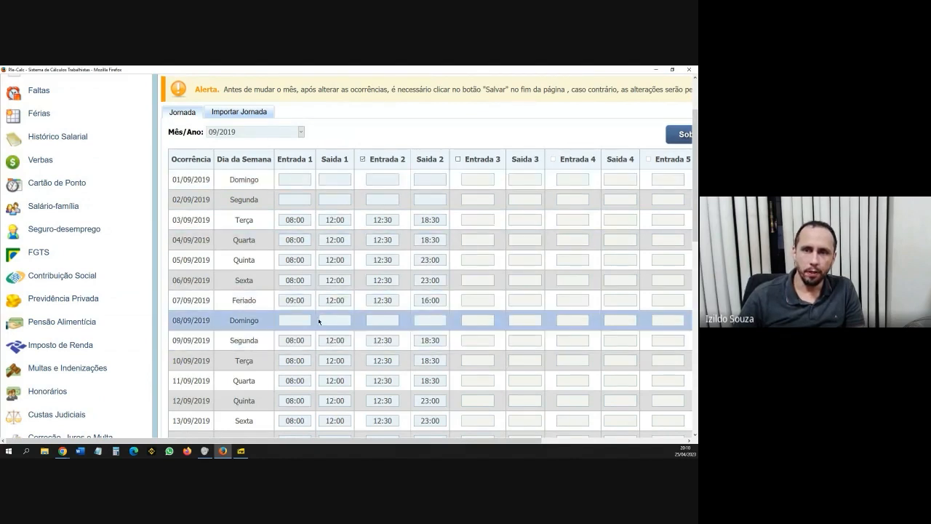
scroll(318, 321, down, 5)
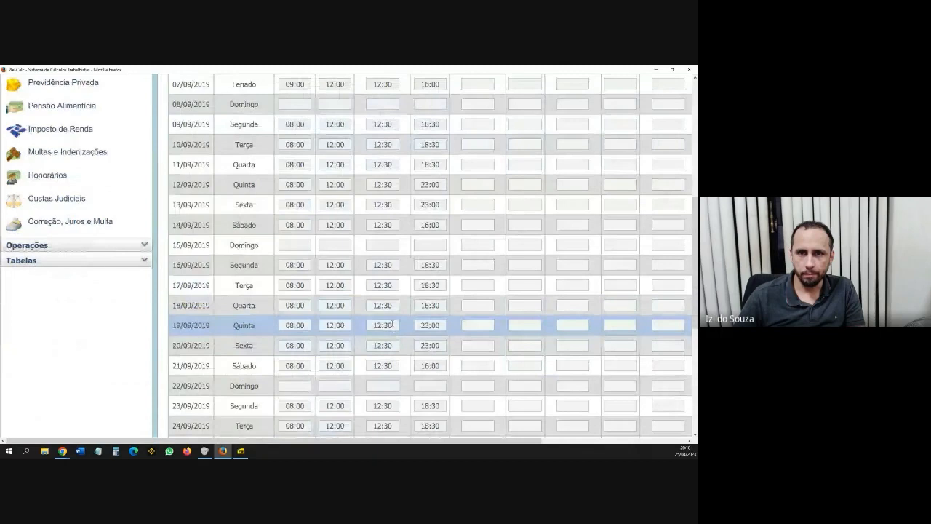
scroll(390, 320, up, 3)
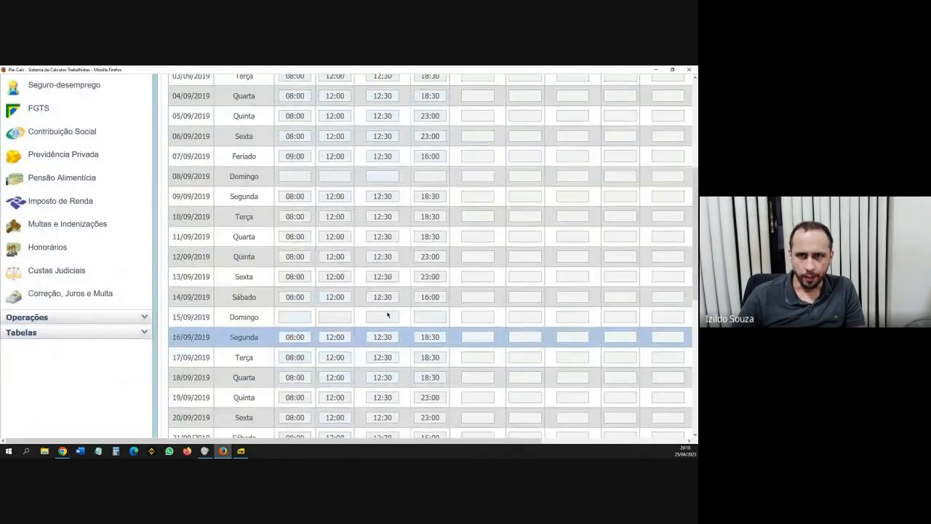
scroll(387, 314, up, 1)
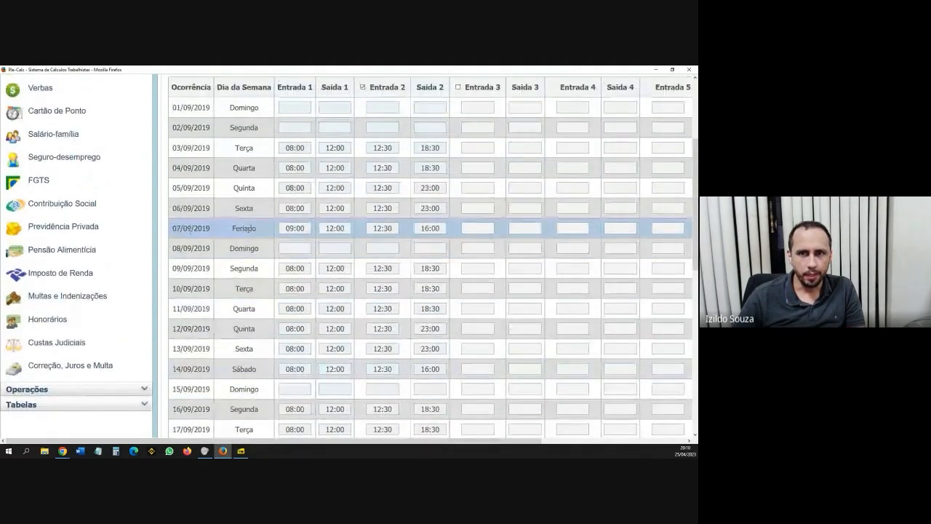
drag(173, 228, 262, 232)
click(263, 232)
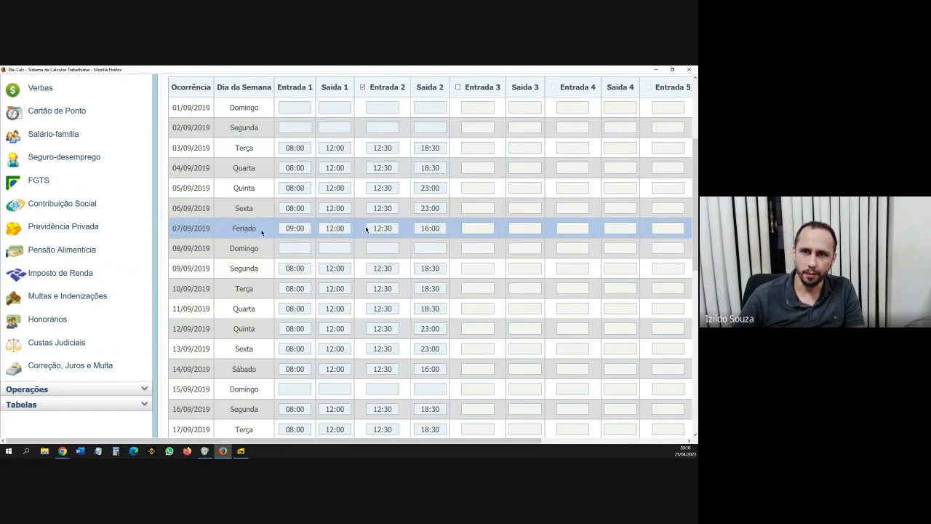
Save the September 2019 time card occurrences.
scroll(453, 247, down, 3)
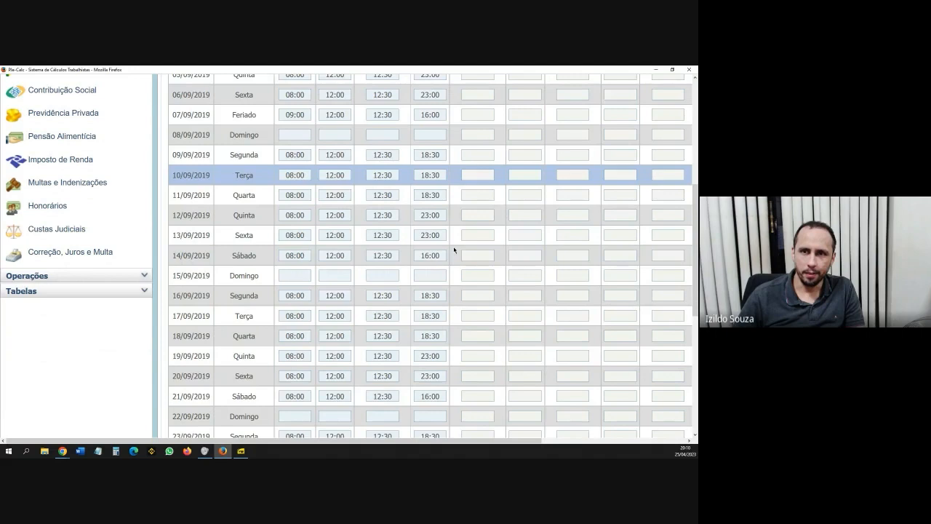
scroll(436, 276, down, 8)
click(213, 340)
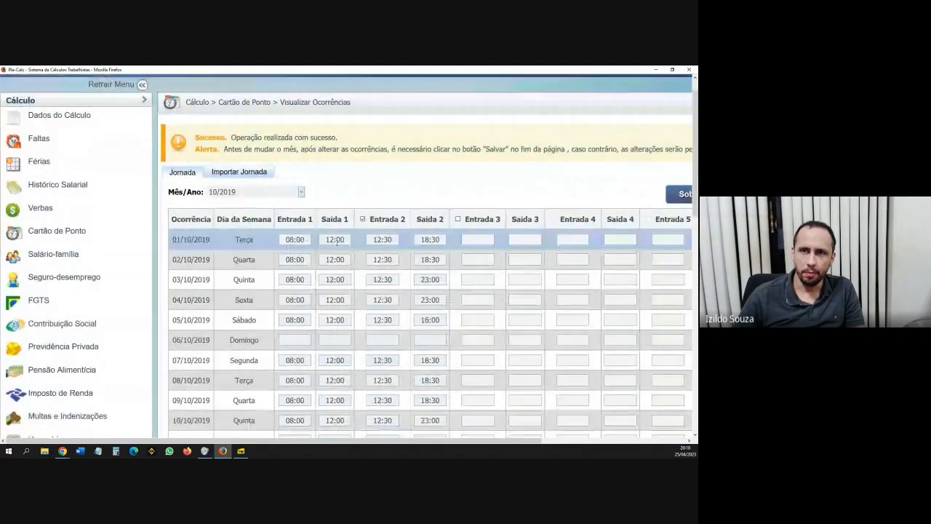
Return to the time card list and open the card starting 12/07/2016 for editing, at its weekly schedule.
scroll(337, 242, down, 10)
click(280, 404)
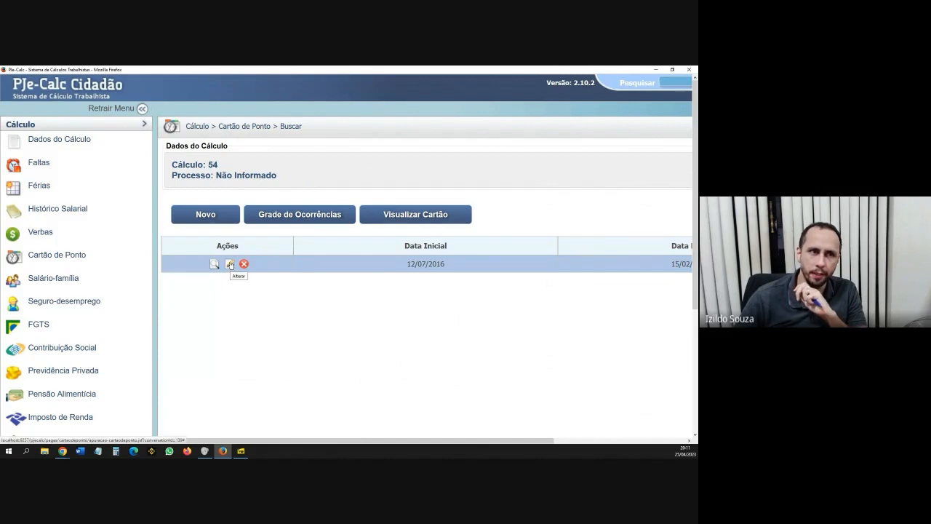
click(230, 264)
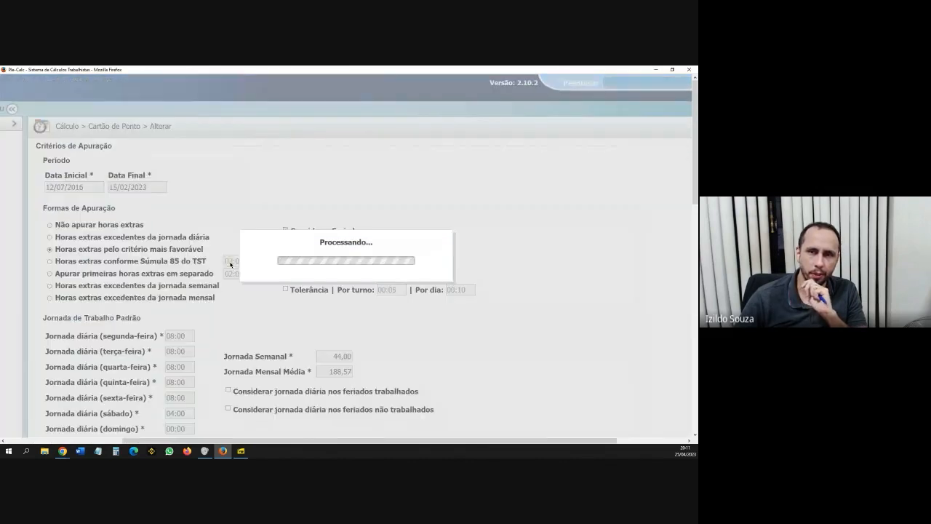
scroll(224, 412, down, 6)
scroll(224, 412, down, 10)
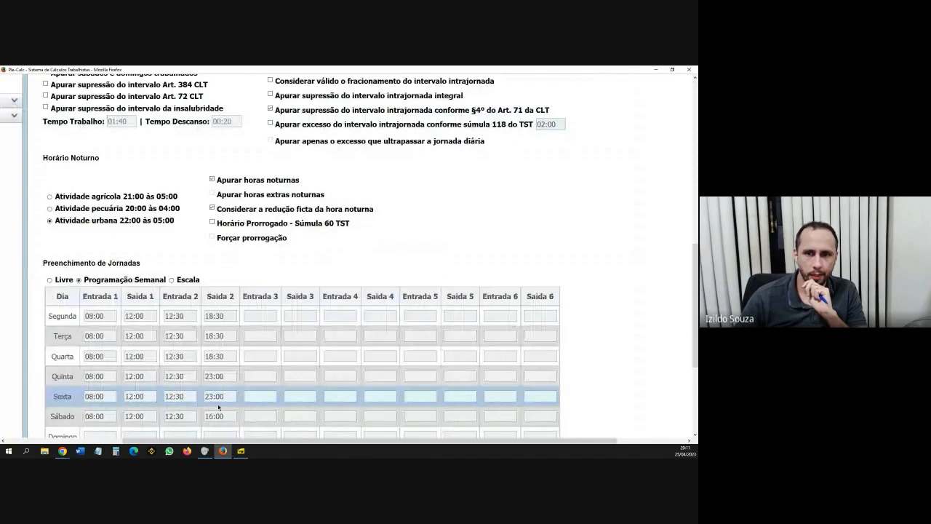
Leave the card form, open the occurrence grid for 07/2016, and set Saída 1 of 14/07/2016 to 12:10.
click(147, 332)
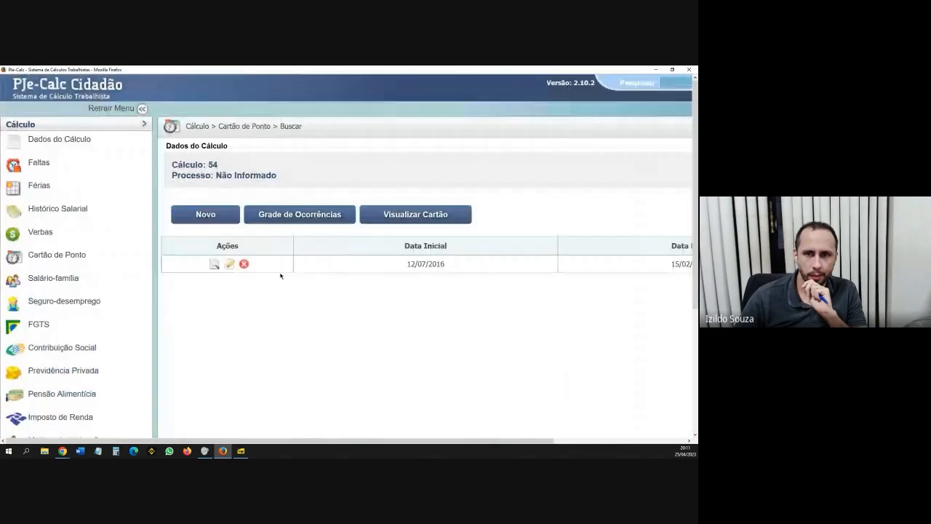
click(307, 214)
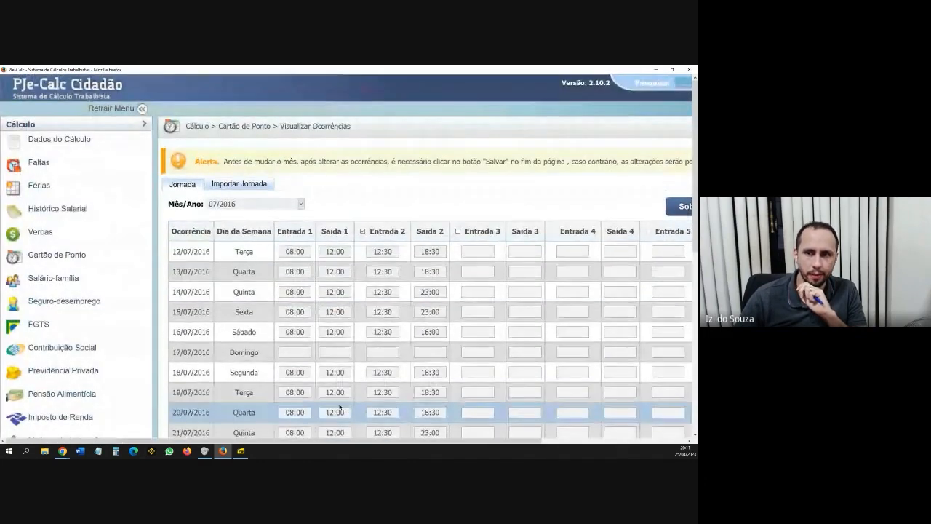
double_click(347, 291)
text(12)
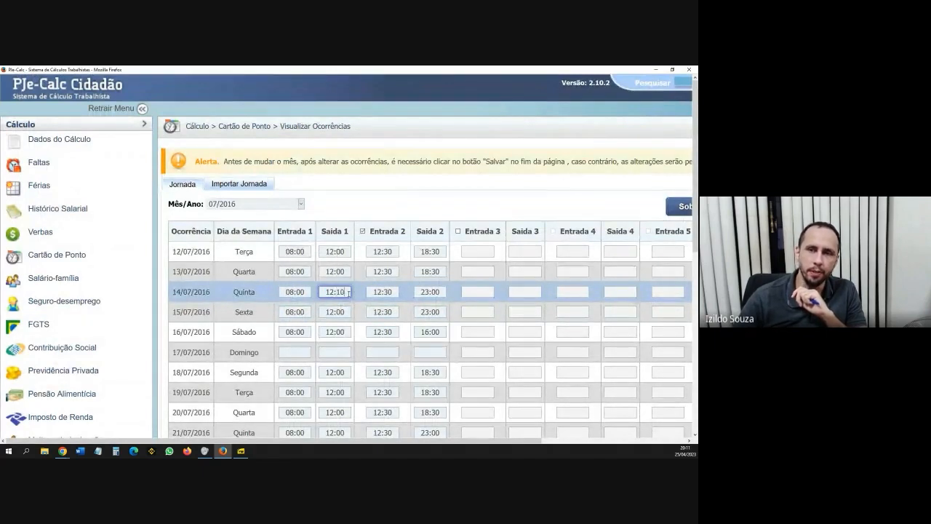
click(360, 205)
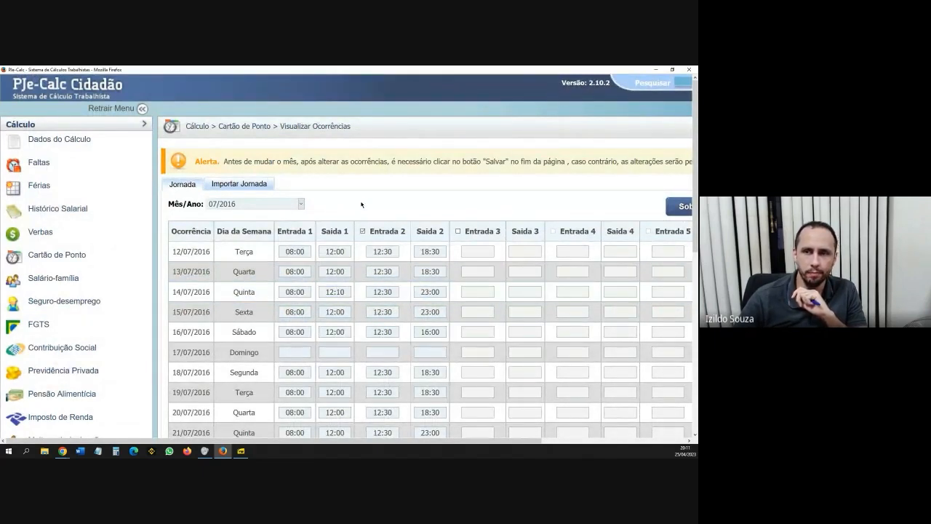
scroll(342, 271, down, 5)
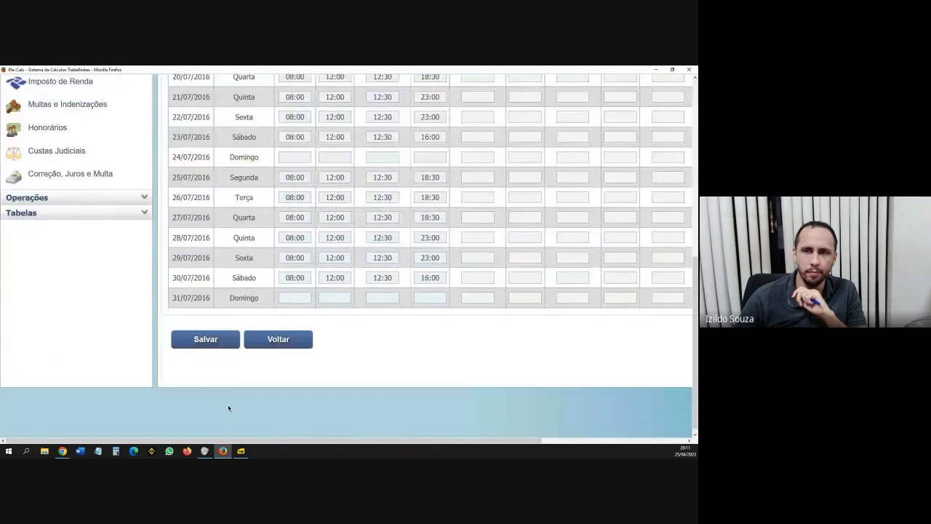
scroll(372, 337, up, 6)
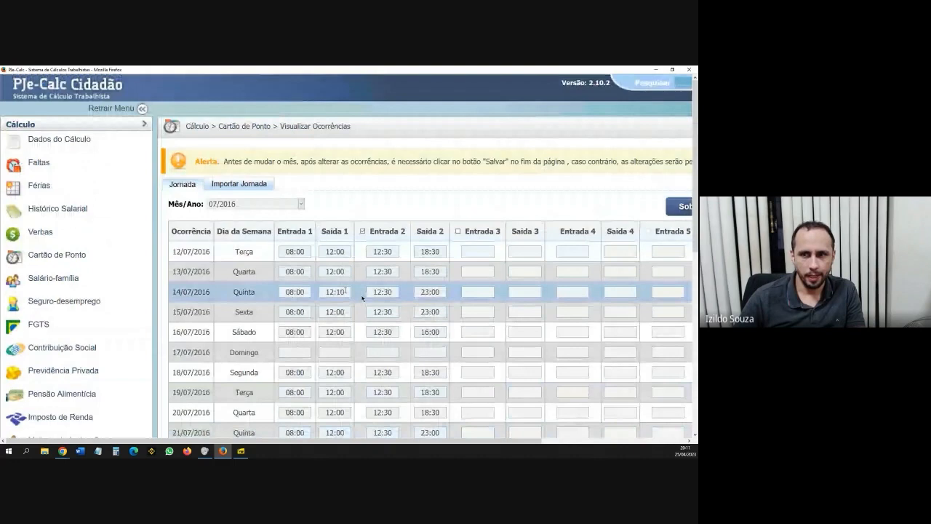
Set Saída 1 of 14/07/2016 back to 12:00 and return to the time card list without saving.
double_click(345, 290)
text(12:0)
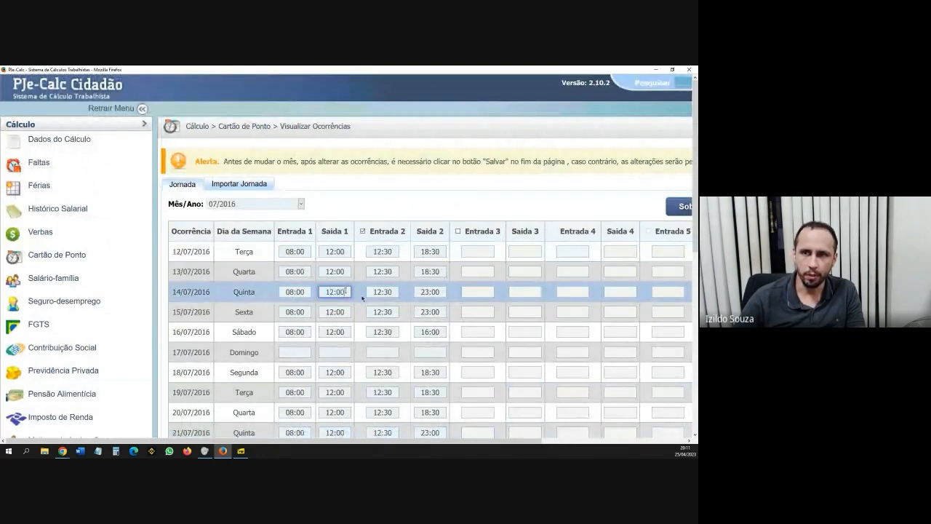
text(0)
scroll(284, 349, down, 5)
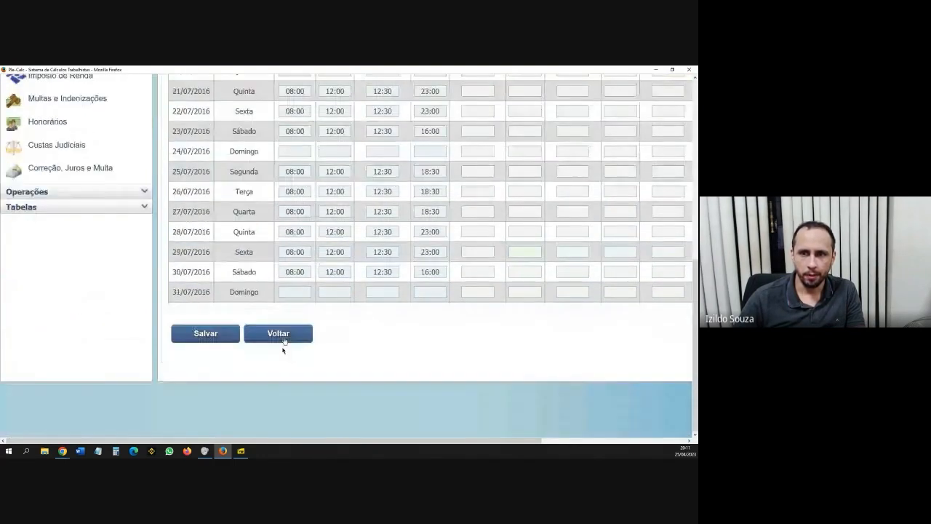
click(283, 337)
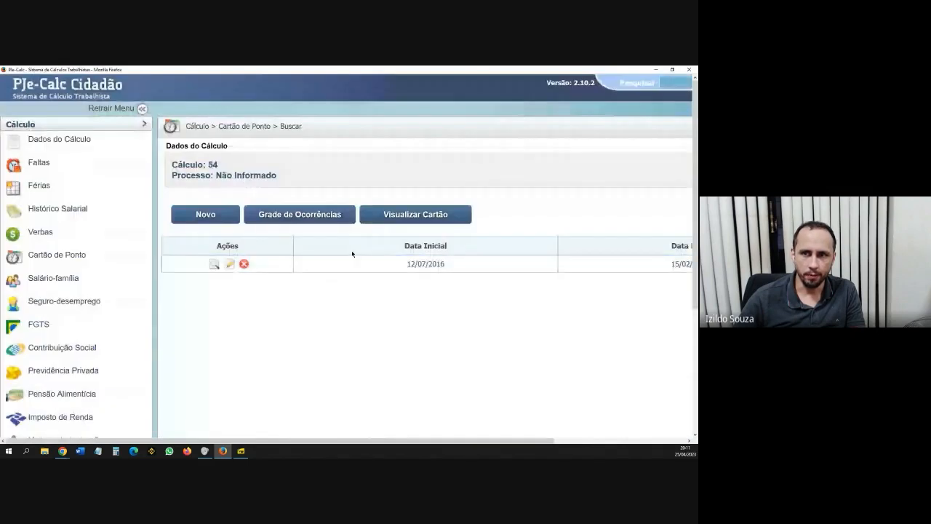
Open the card view for calculating the time card and set the monthly closing day to 20.
drag(401, 441, 492, 441)
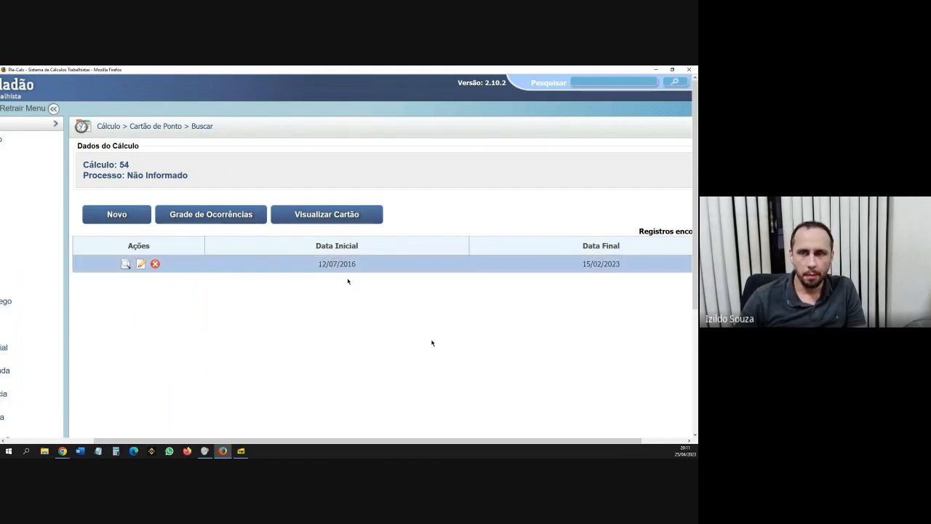
drag(391, 442, 373, 417)
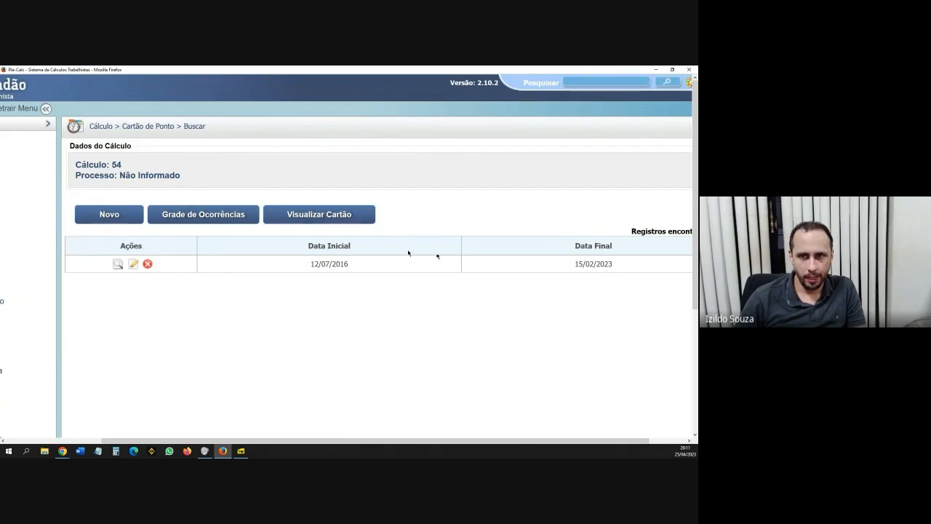
click(304, 215)
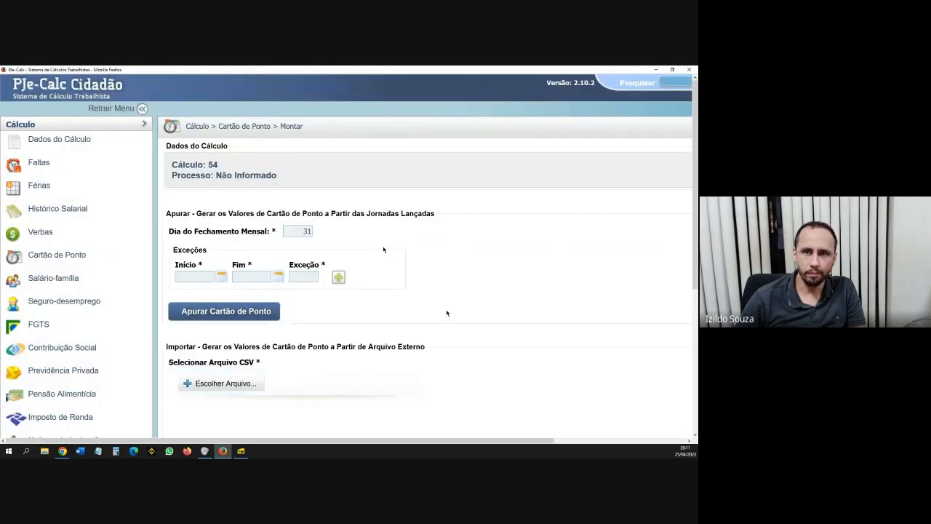
double_click(300, 232)
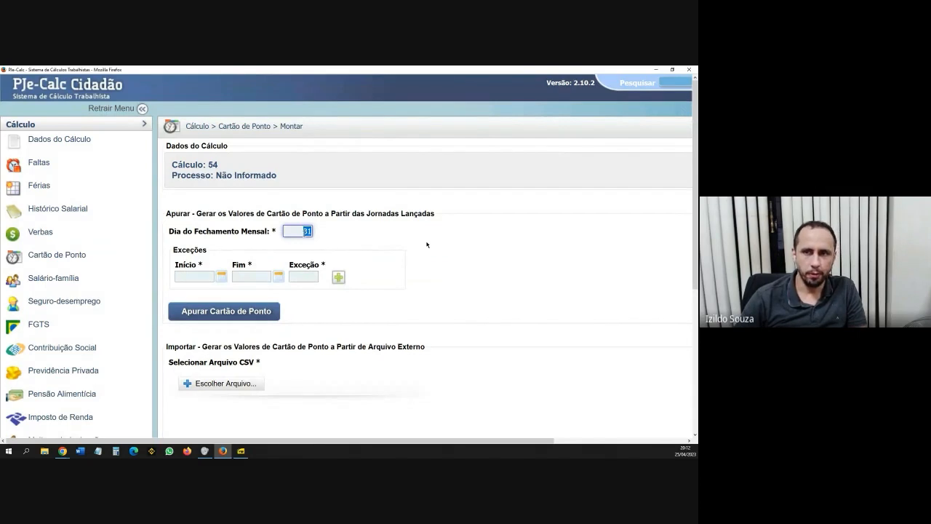
text(20)
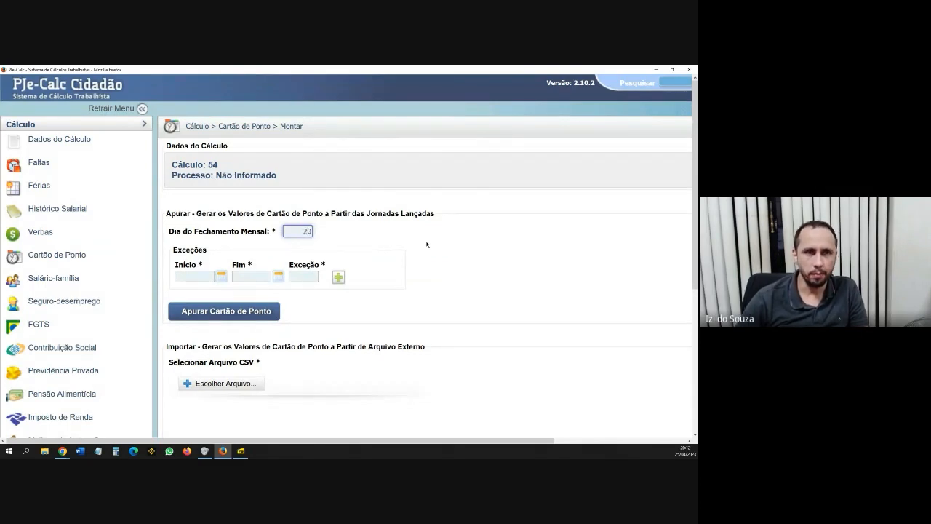
click(449, 234)
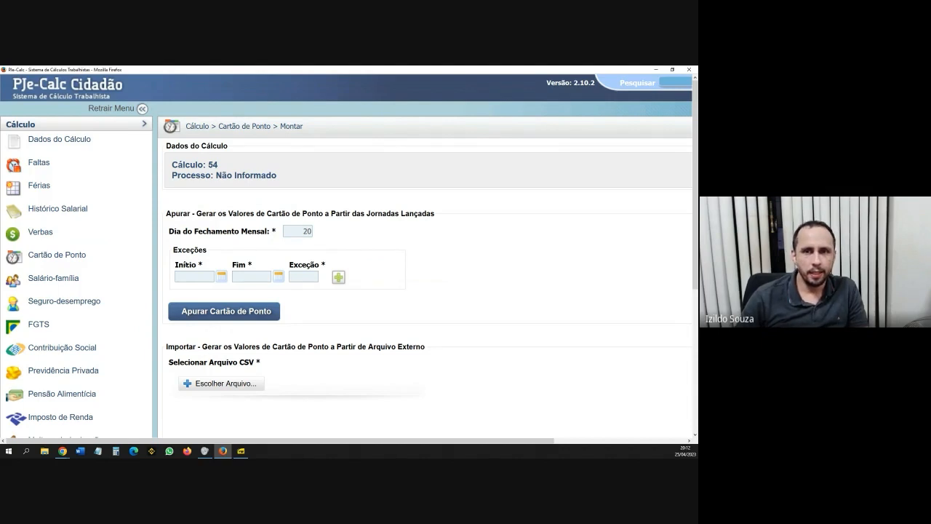
Examine the closing-day exception fields (Início, Fim, Exceção) and the CSV import section.
drag(173, 249, 195, 249)
click(231, 250)
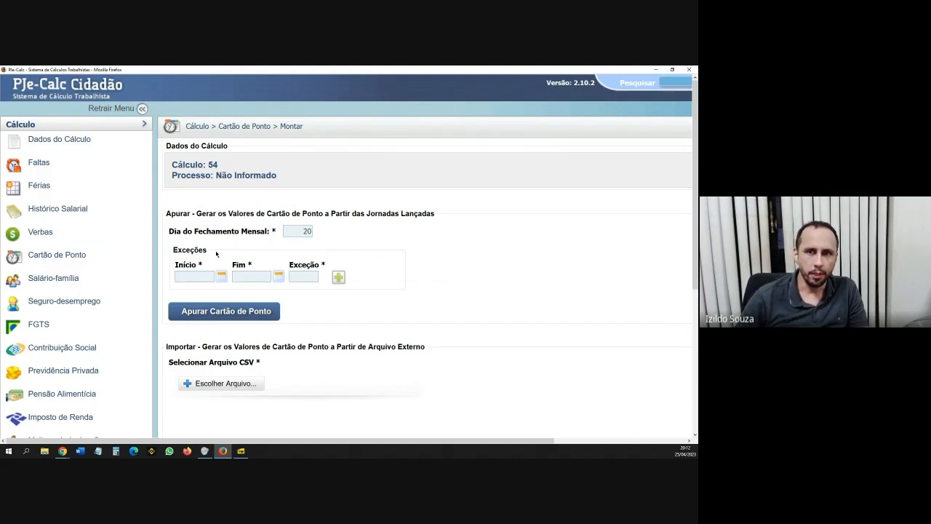
click(195, 275)
click(253, 276)
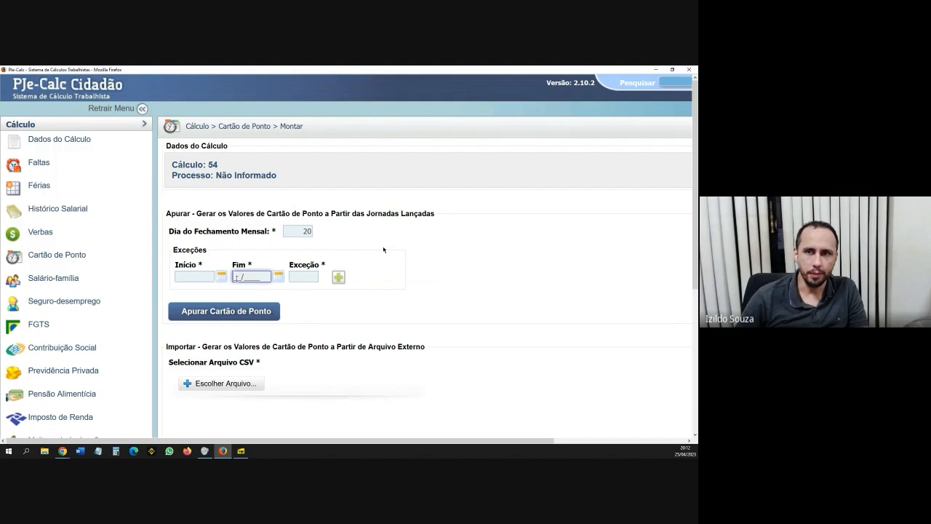
click(310, 277)
click(444, 250)
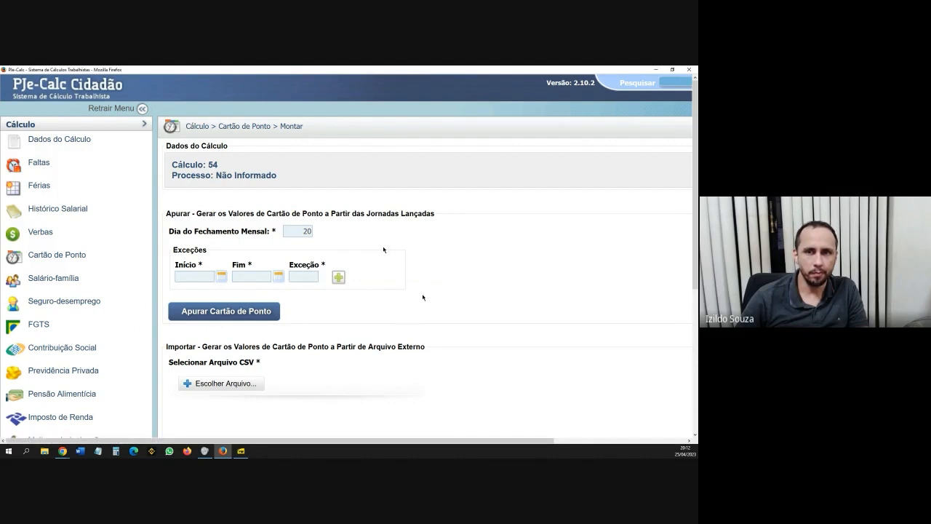
scroll(425, 298, down, 3)
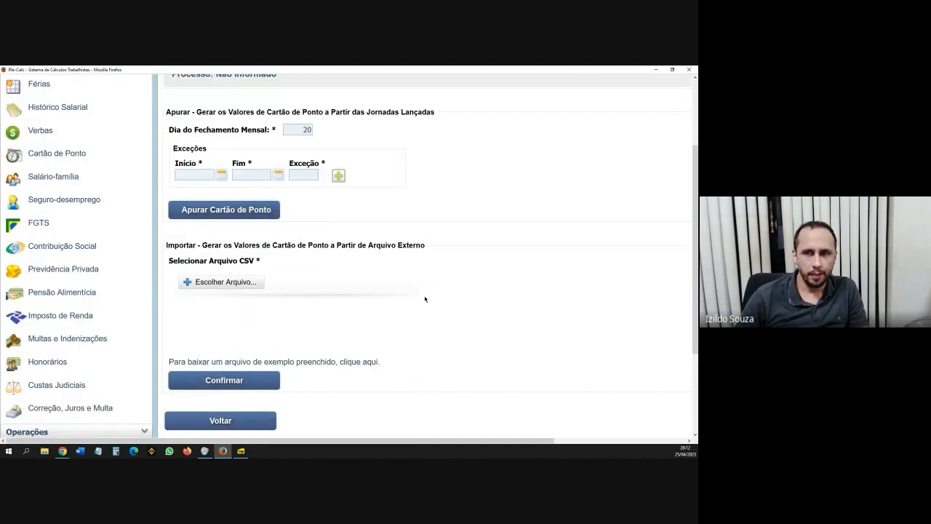
scroll(425, 299, up, 3)
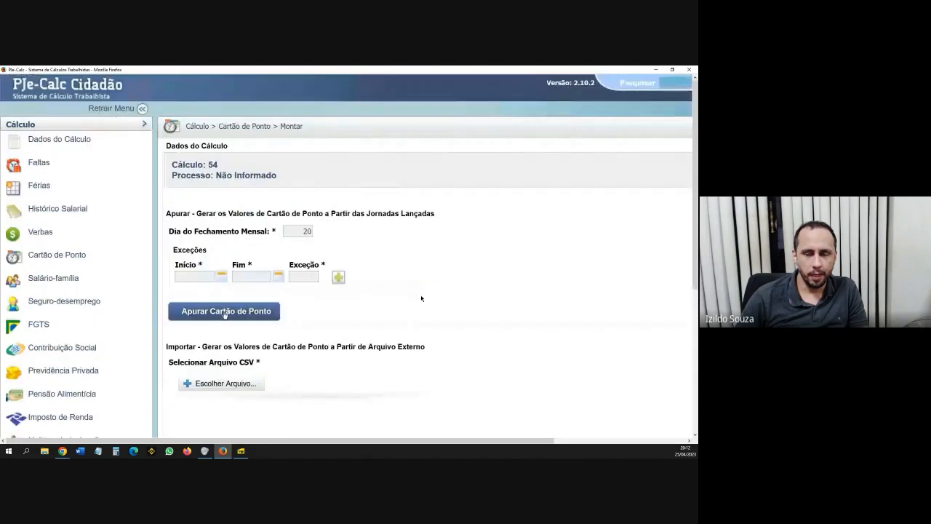
Calculate the time card values from the entered working times and display the full width of the occurrence table.
click(225, 313)
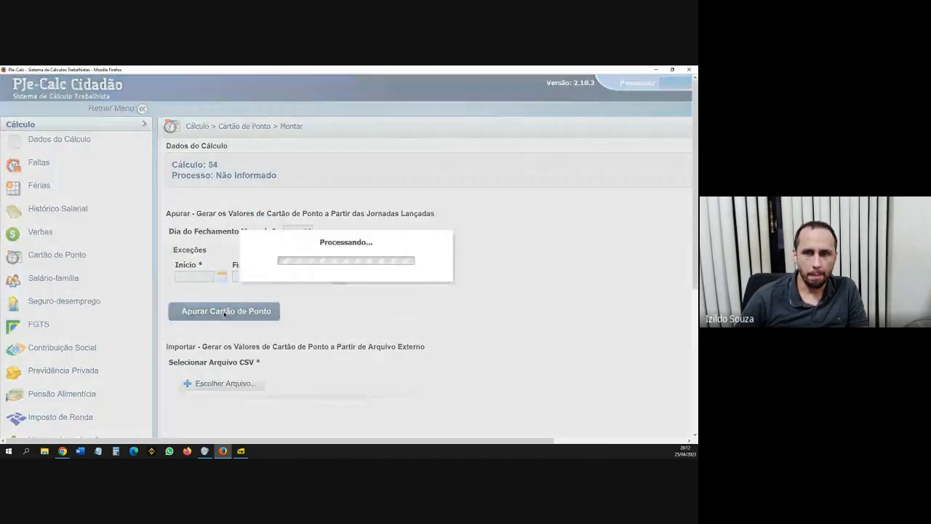
drag(477, 441, 511, 440)
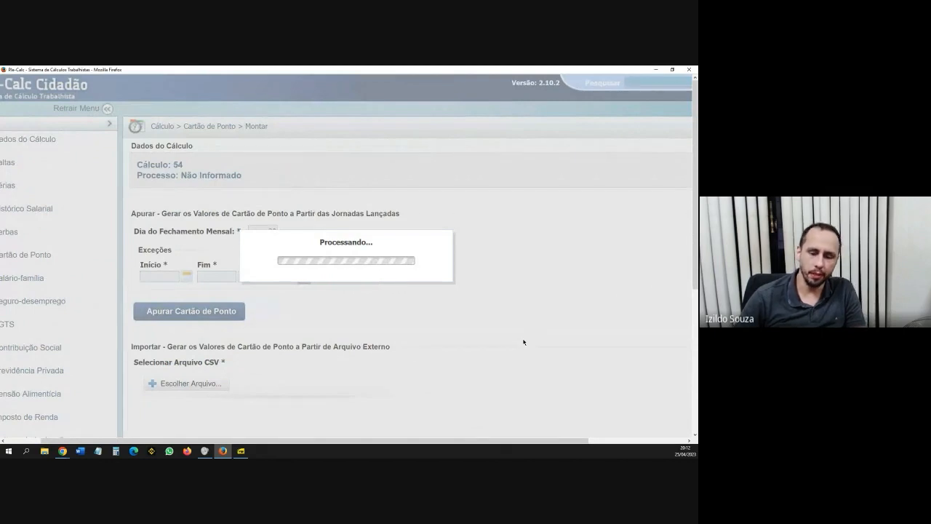
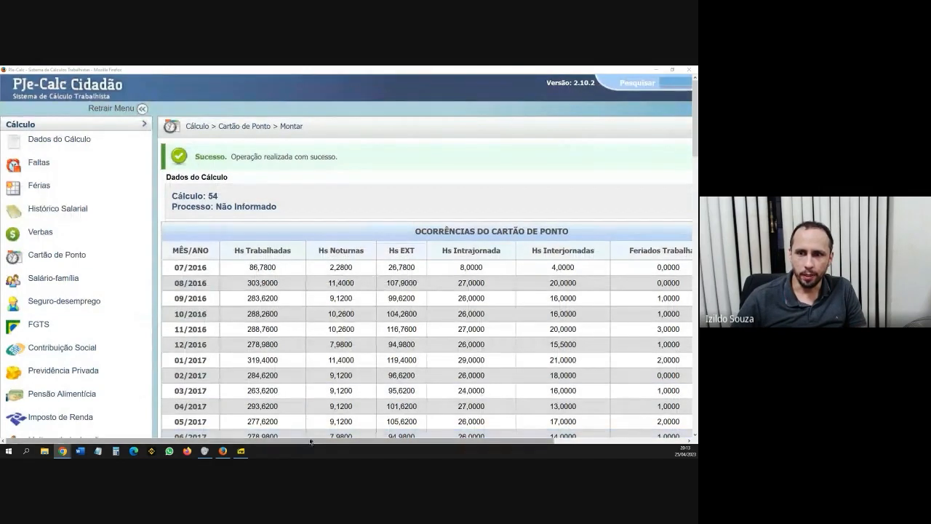
drag(311, 441, 439, 447)
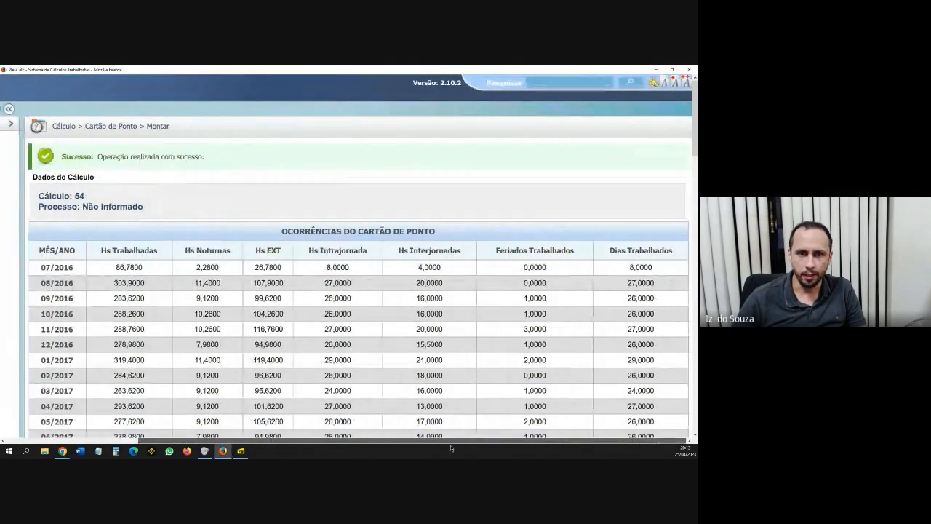
drag(279, 233, 445, 239)
click(445, 240)
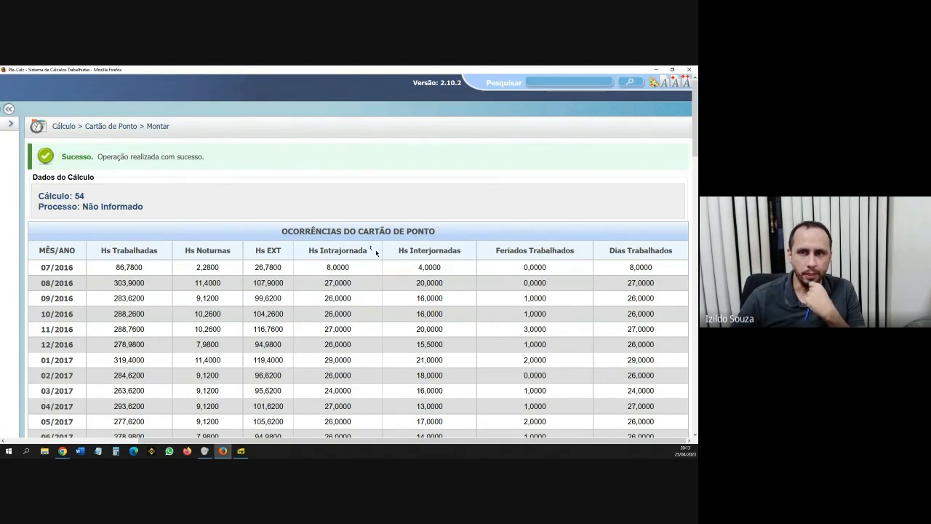
Examine the 07/2016 row for worked, night, overtime, intrajornada and interjornadas hours.
scroll(376, 252, down, 2)
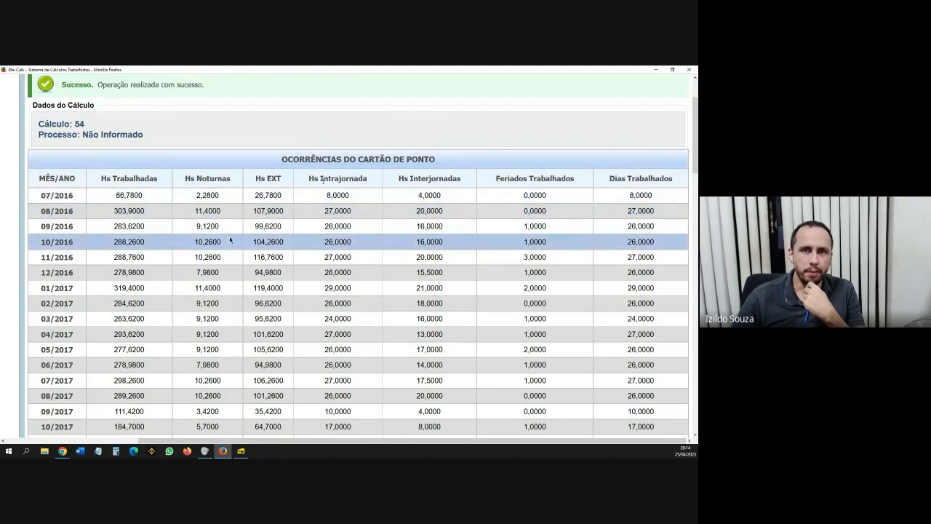
scroll(230, 240, up, 1)
scroll(172, 235, down, 2)
scroll(169, 234, up, 1)
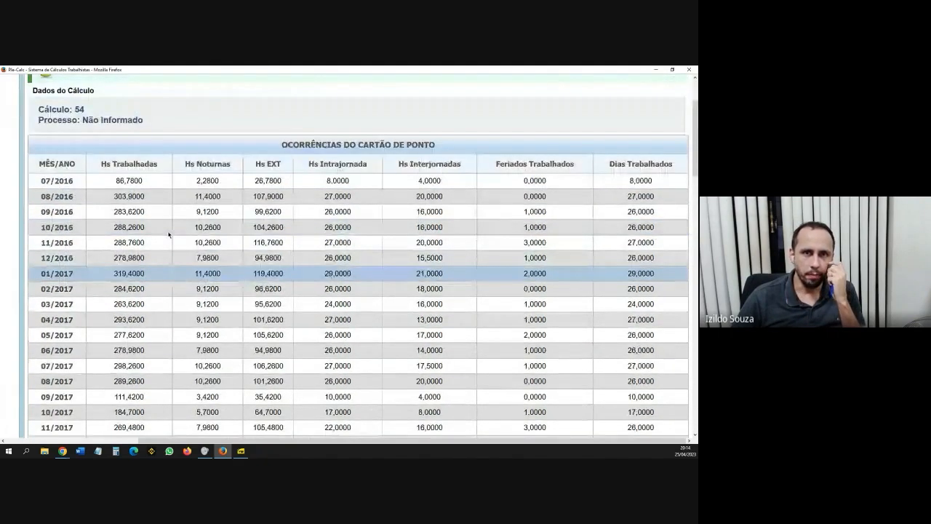
scroll(169, 234, up, 1)
drag(115, 194, 222, 197)
click(205, 193)
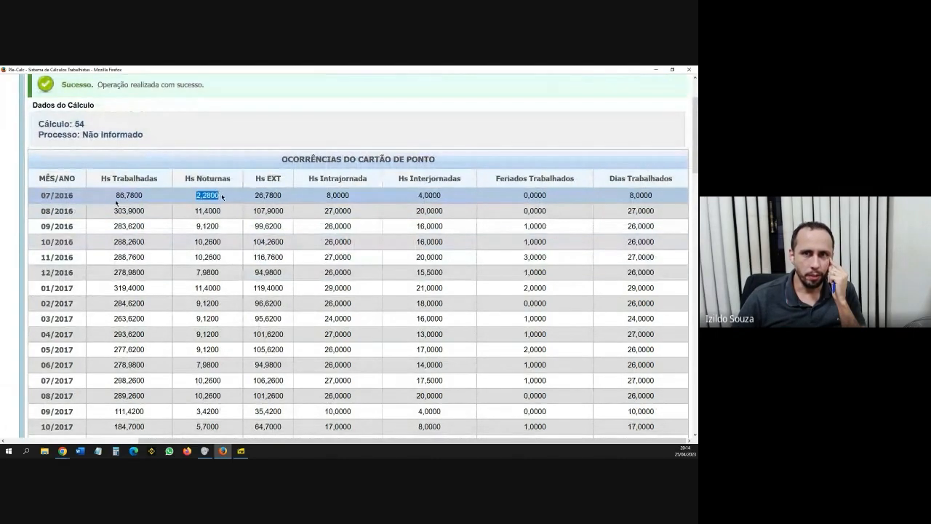
click(222, 197)
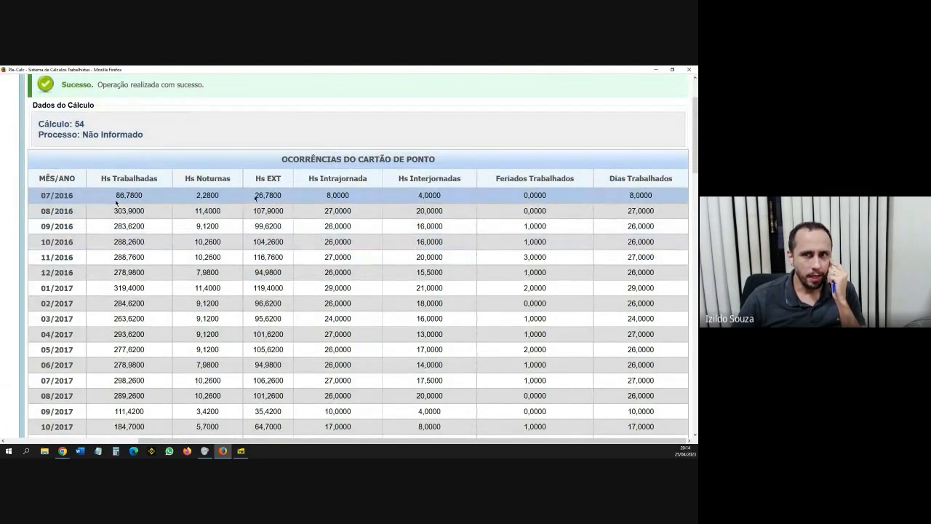
drag(255, 196, 283, 198)
click(283, 198)
drag(326, 198, 360, 198)
drag(418, 197, 448, 198)
click(448, 198)
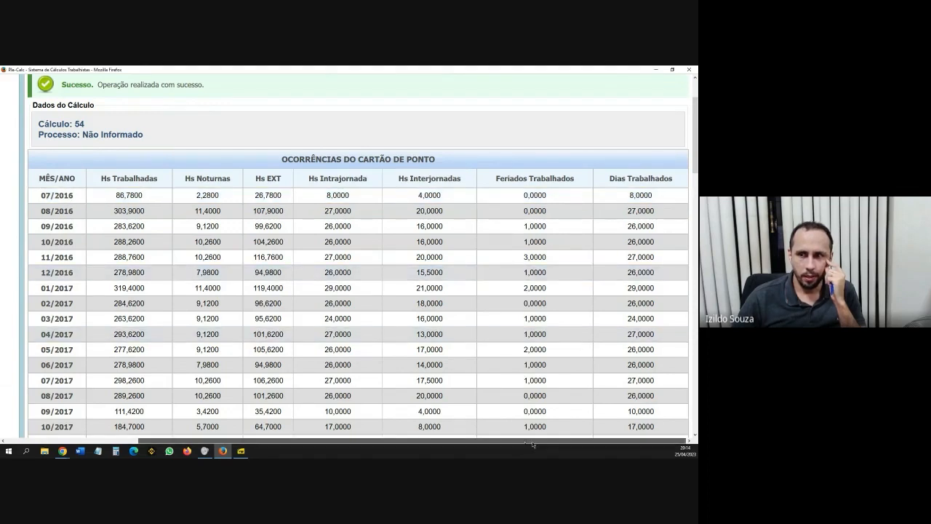
Check the worked holidays (Feriados Trabalhados) for 08/2016, 11/2016 and 04/2017.
drag(529, 212, 546, 211)
click(556, 213)
drag(524, 257, 557, 256)
click(557, 256)
drag(524, 334, 547, 334)
click(556, 334)
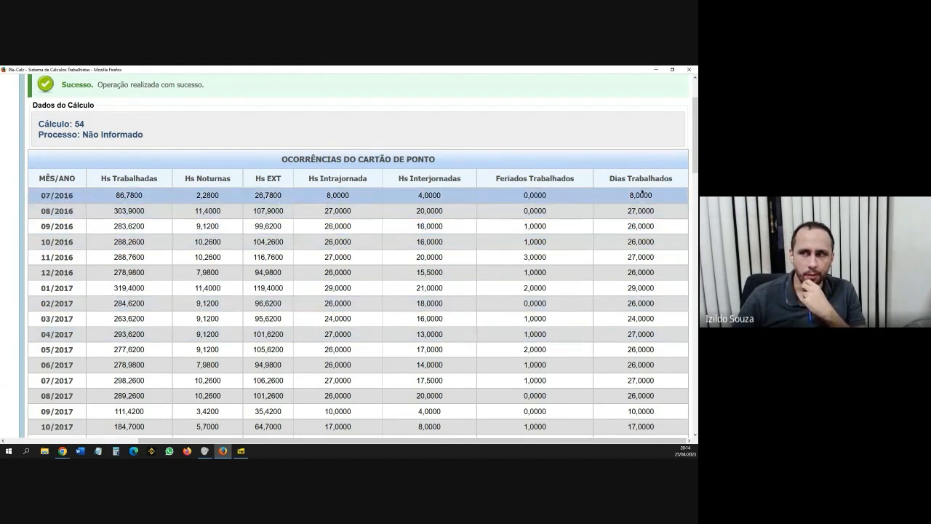
Check the days worked (Dias Trabalhados) for 07/2016 and 08/2016, and review the remaining months through 02/2023.
drag(629, 196, 659, 201)
click(663, 201)
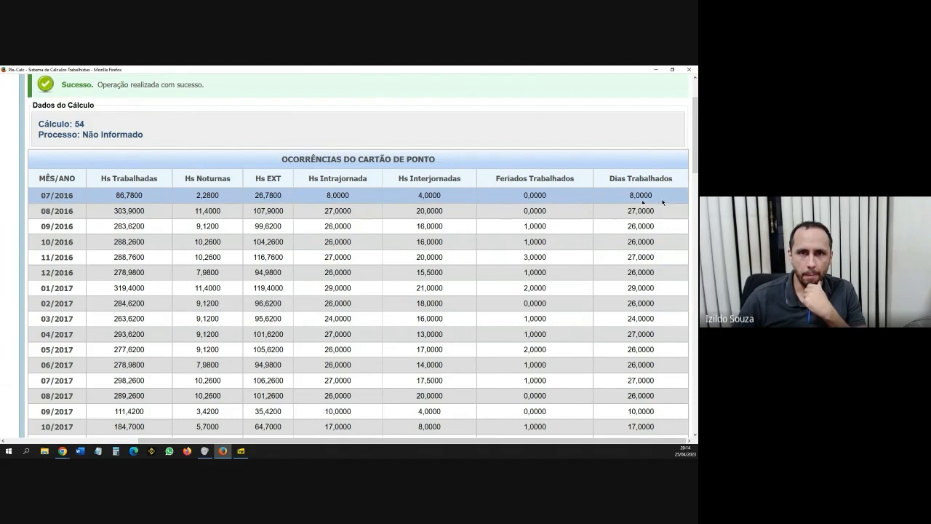
drag(628, 213, 665, 215)
click(665, 216)
scroll(631, 289, down, 3)
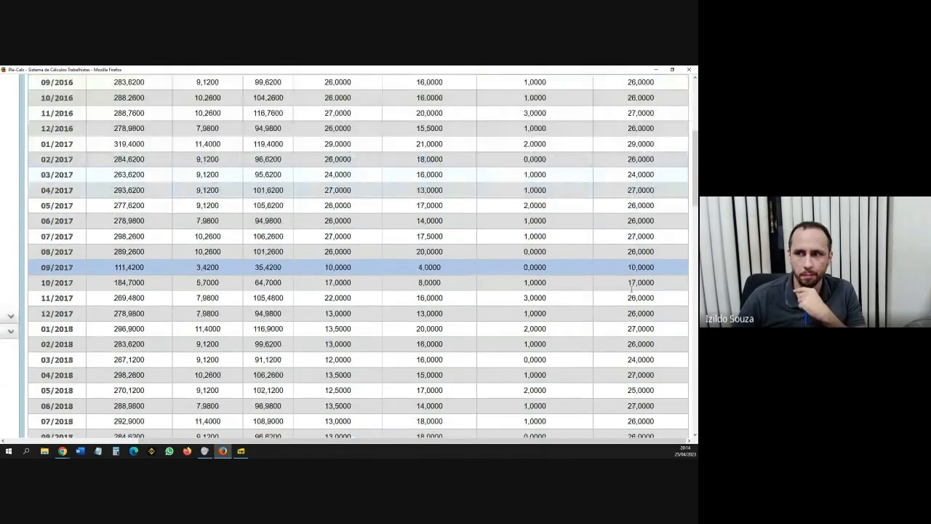
scroll(631, 288, down, 3)
scroll(631, 290, down, 1)
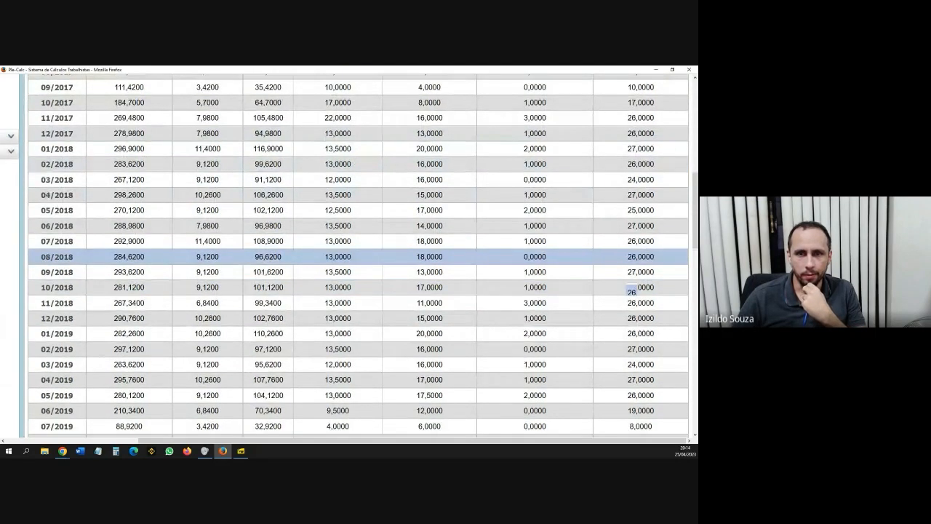
scroll(631, 290, down, 2)
scroll(631, 289, down, 8)
scroll(631, 292, down, 5)
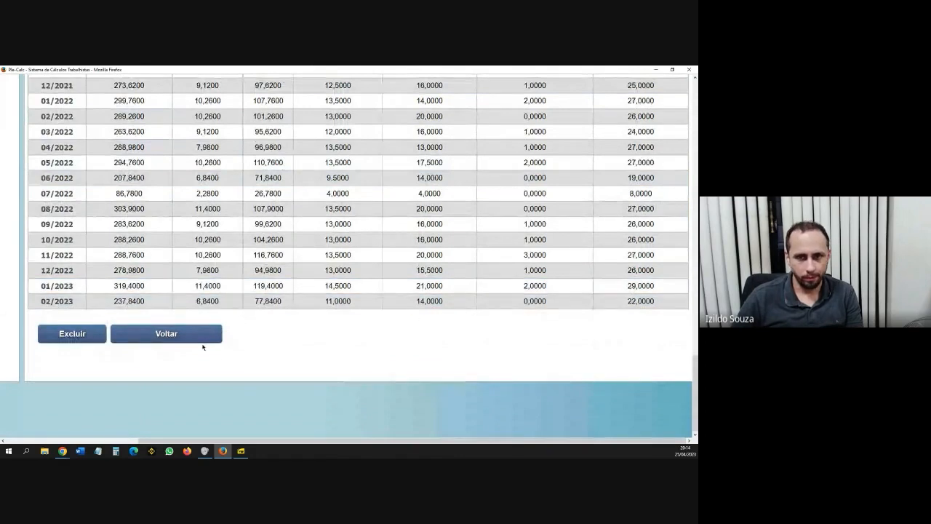
Return to the time card list and check the registered time card's calculation criteria and weekly work schedule.
click(166, 333)
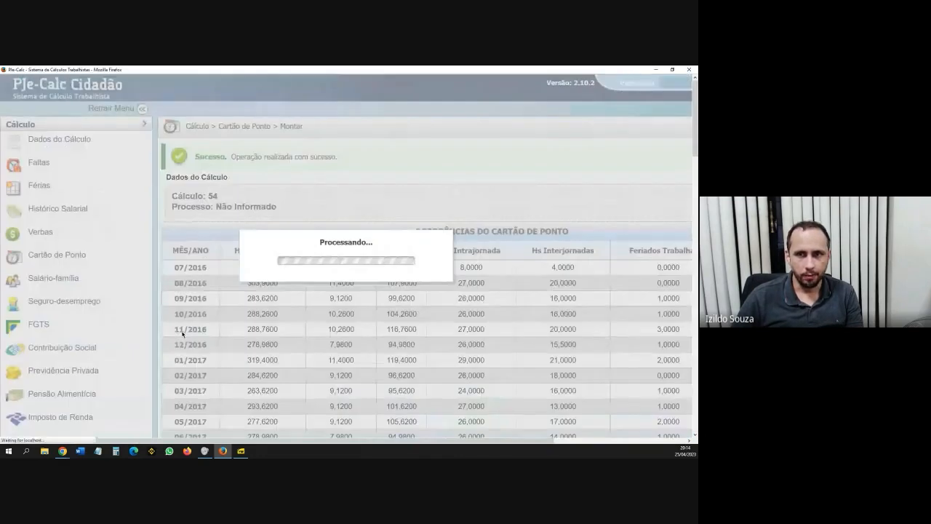
drag(391, 442, 496, 442)
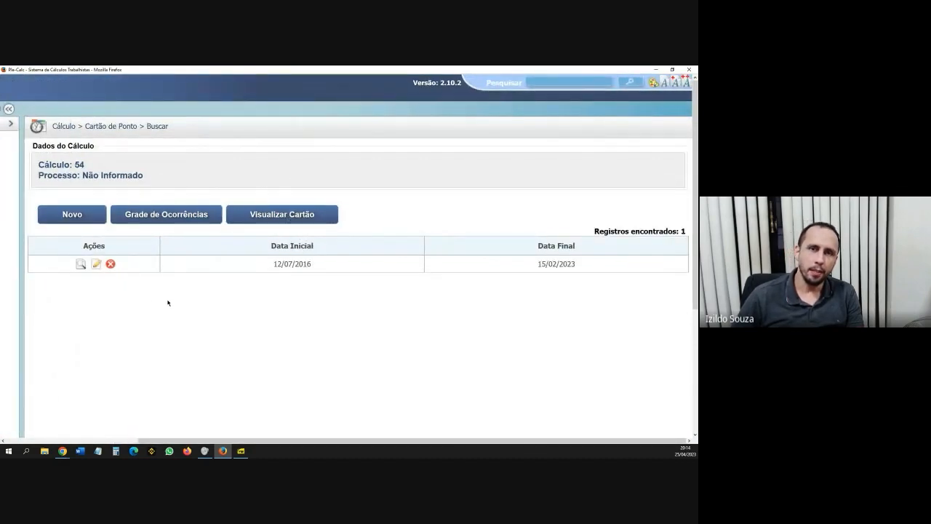
click(82, 264)
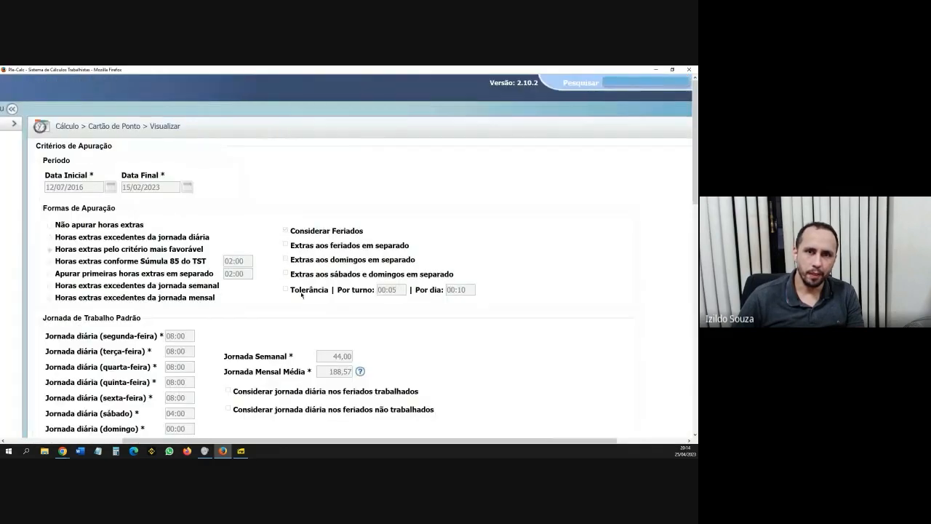
scroll(301, 295, down, 10)
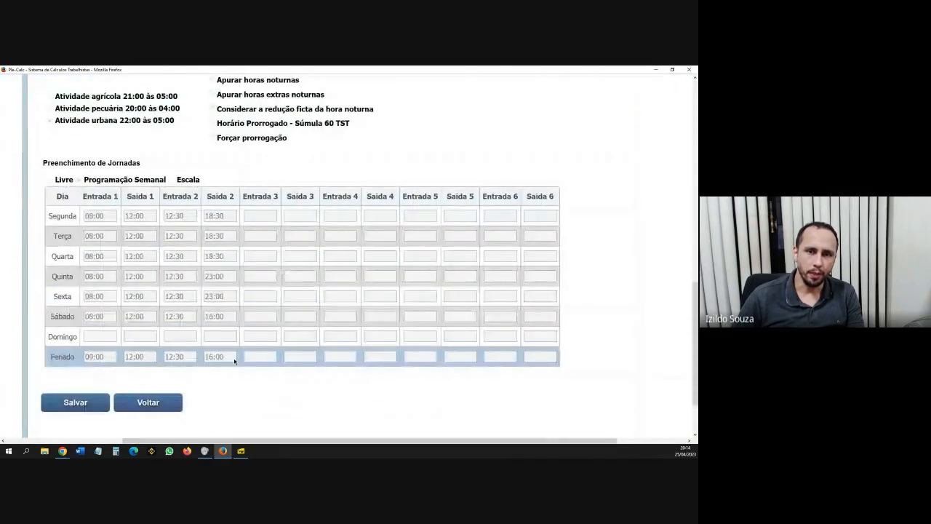
scroll(234, 362, down, 2)
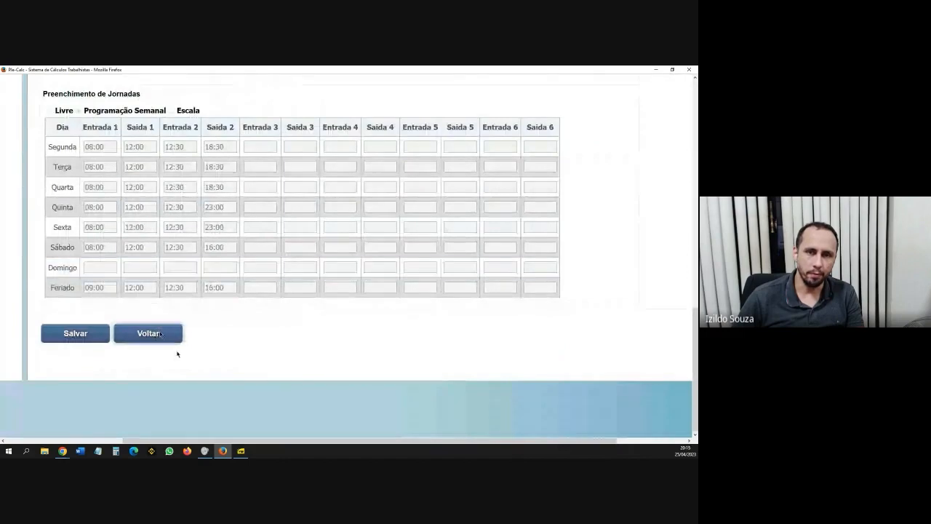
click(157, 333)
View the calculated time card and examine the 06/2022 and 07/2022 rows of its occurrence table before returning to the list.
click(400, 215)
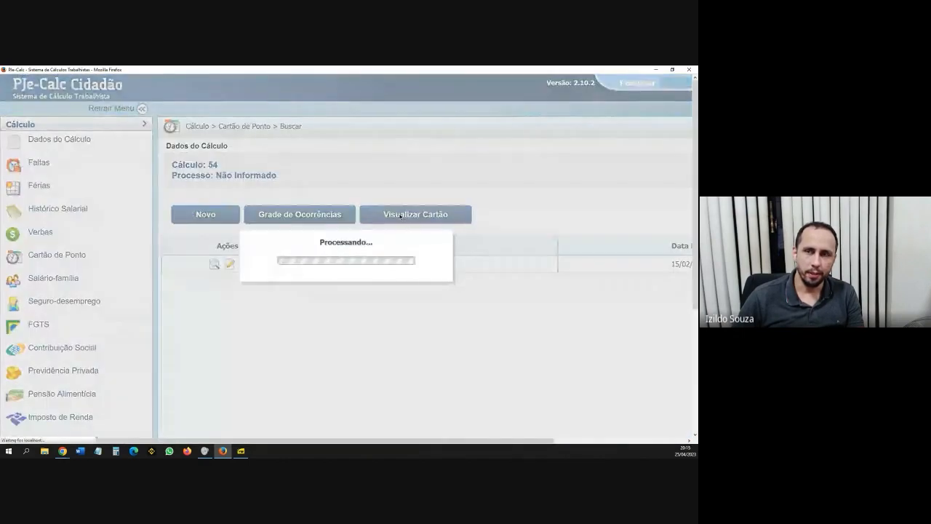
drag(424, 441, 474, 442)
scroll(270, 302, down, 1)
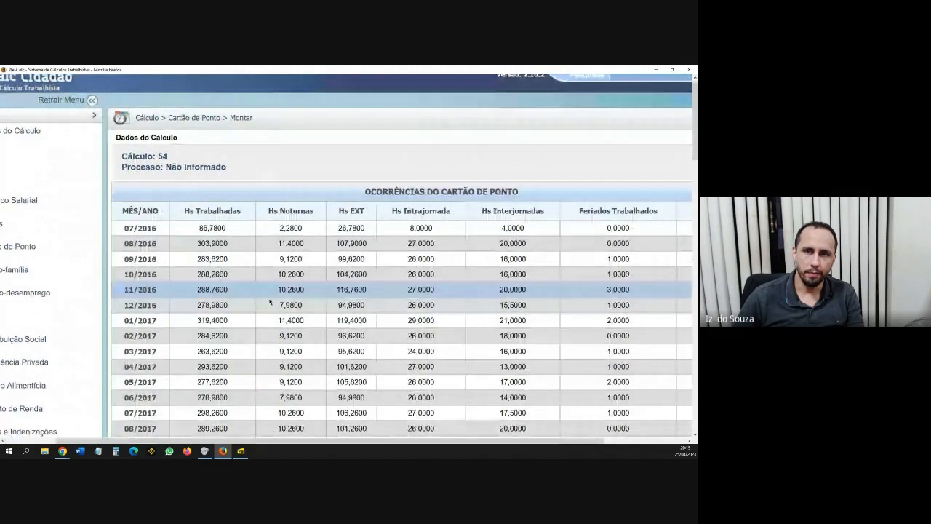
scroll(270, 302, down, 15)
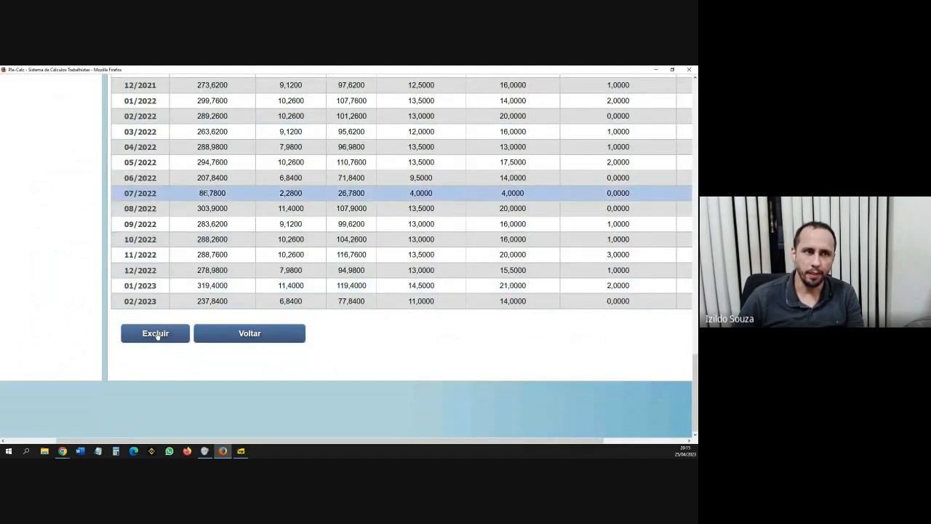
drag(206, 224, 214, 239)
click(195, 177)
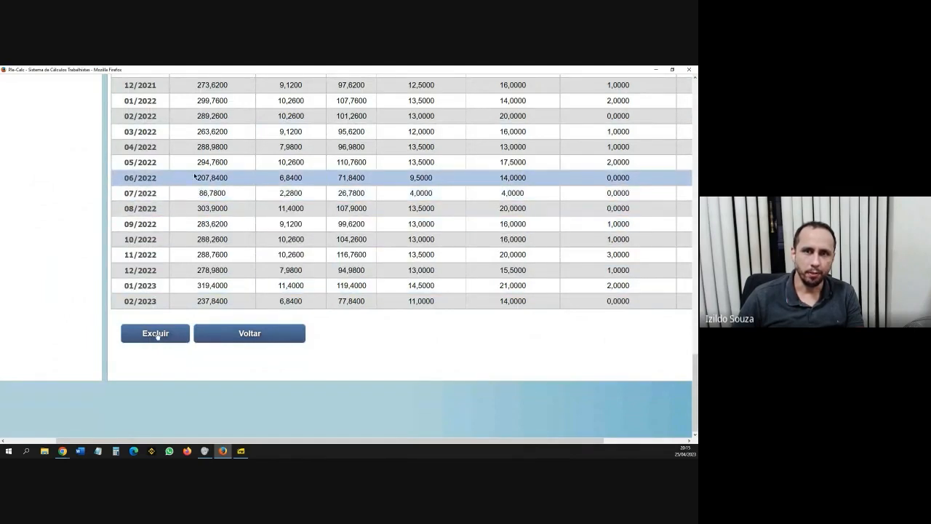
click(249, 334)
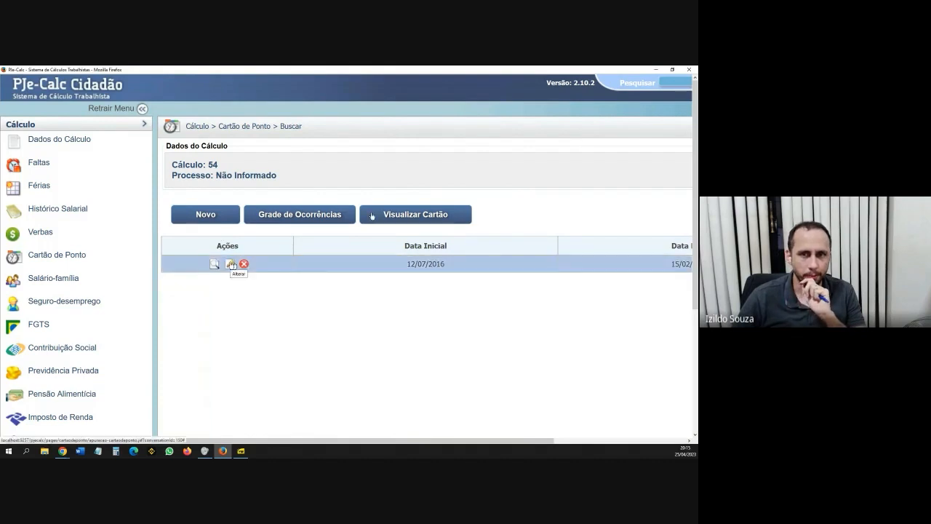
Open the express entry (Lançamento Expresso) for the calculation's Verbas.
drag(364, 440, 329, 429)
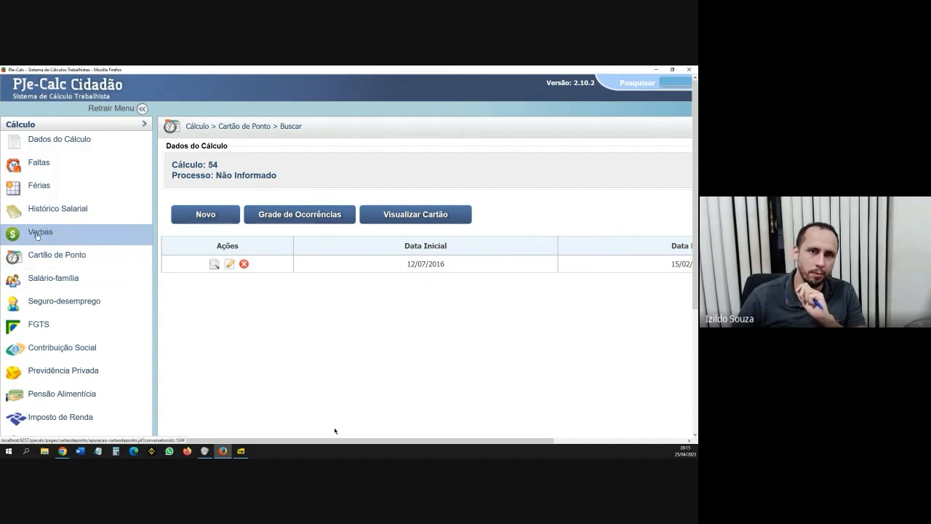
click(36, 234)
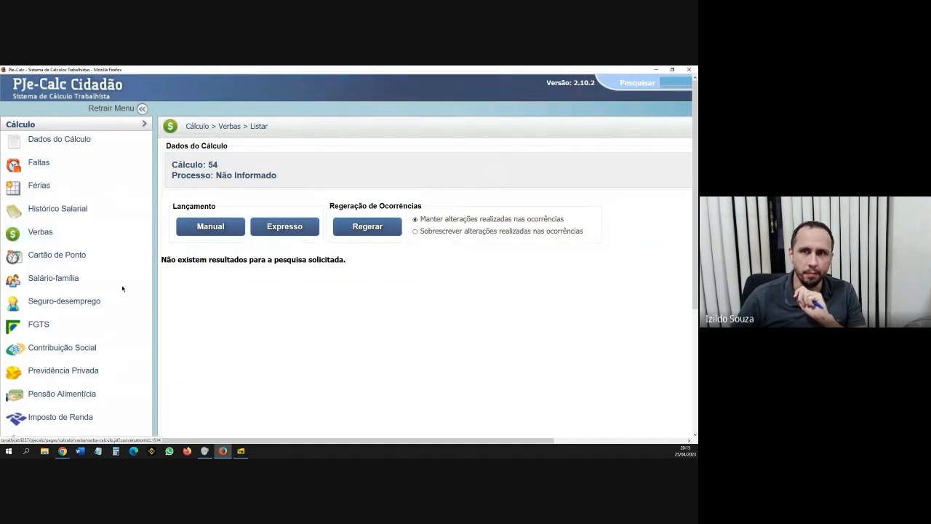
drag(309, 447, 446, 446)
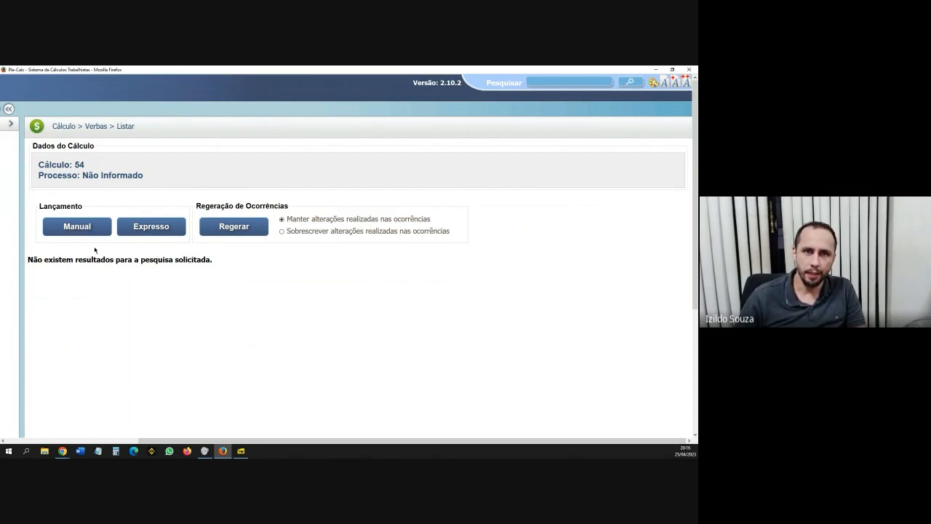
click(148, 228)
drag(317, 441, 374, 448)
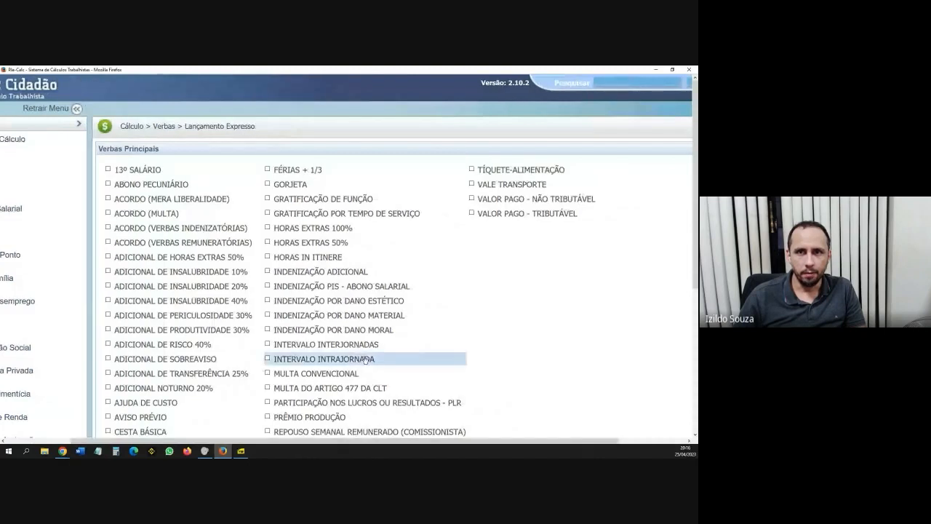
Select 13º Salário, Adicional de Horas Extras 50%, Adicional Noturno 20%, Aviso Prévio and Feriado em Dobro among the Verbas Principais.
scroll(365, 359, down, 2)
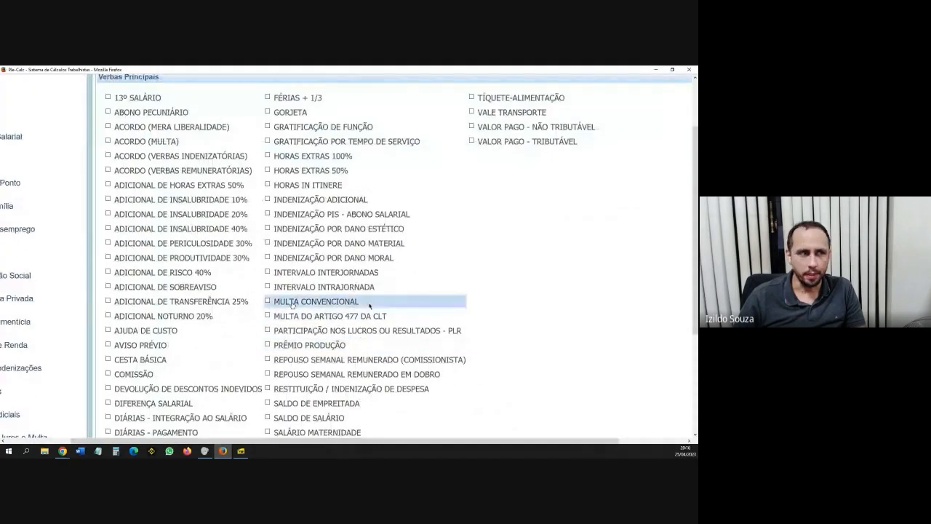
key(alt+Tab)
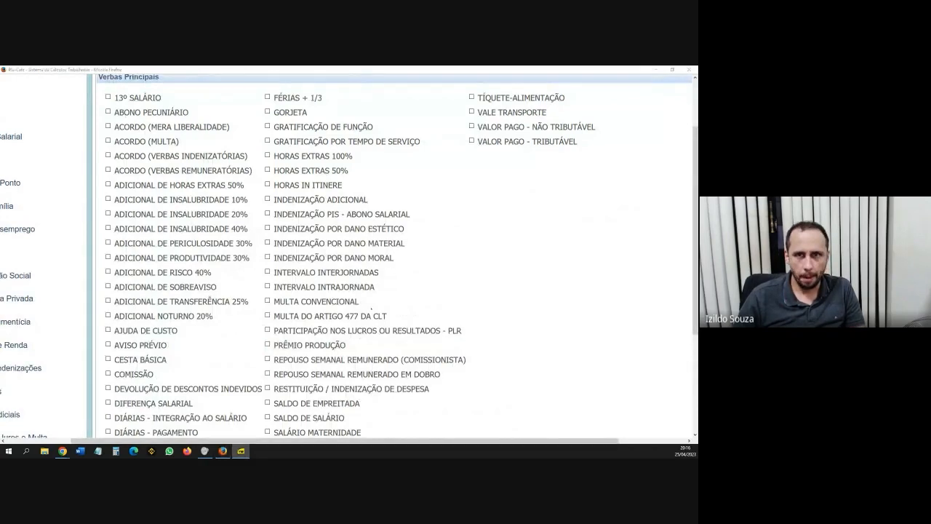
click(124, 104)
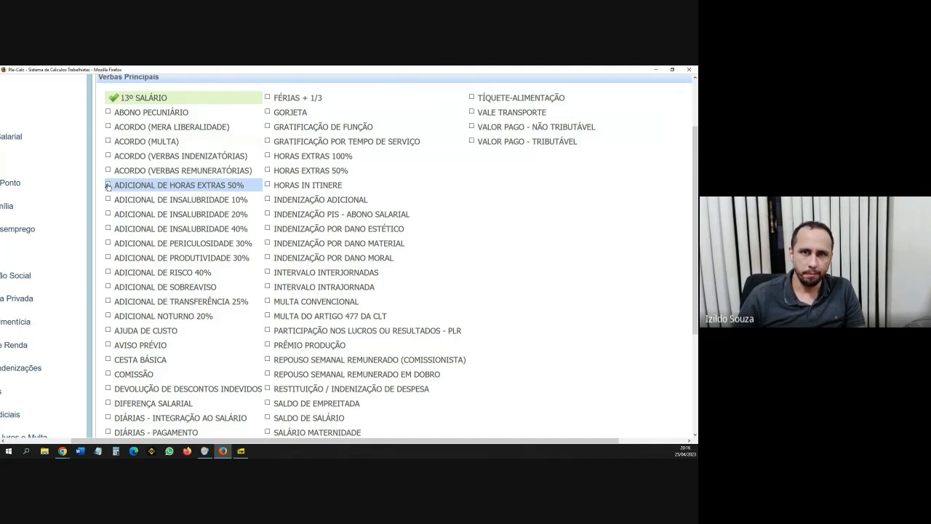
click(107, 186)
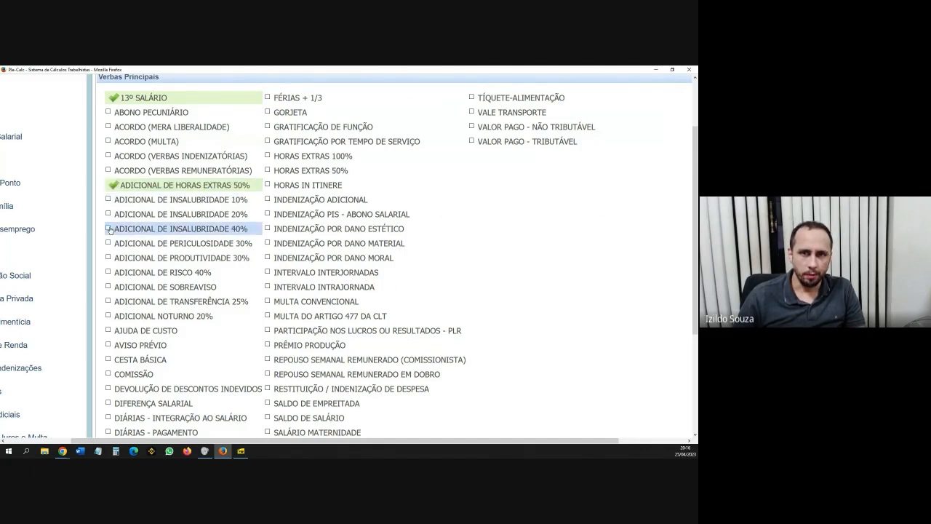
scroll(107, 251, down, 1)
scroll(107, 254, down, 2)
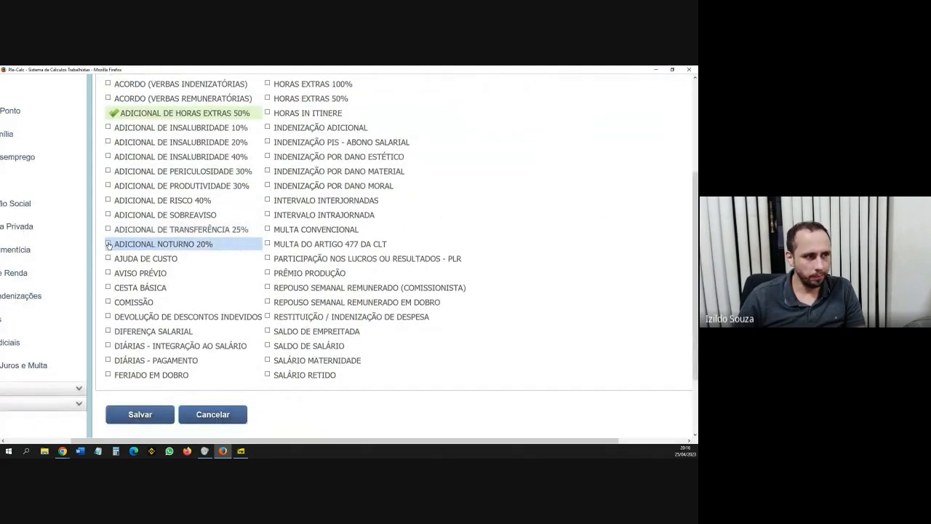
click(109, 245)
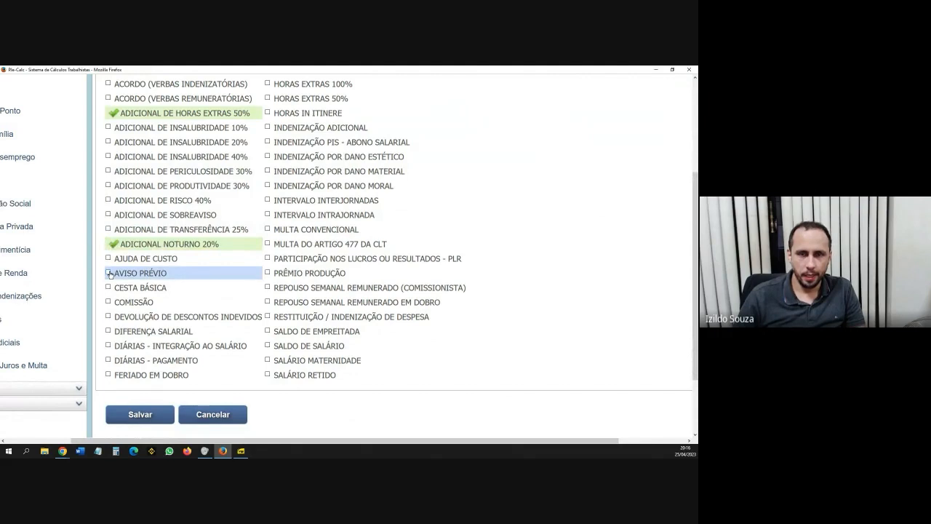
click(109, 274)
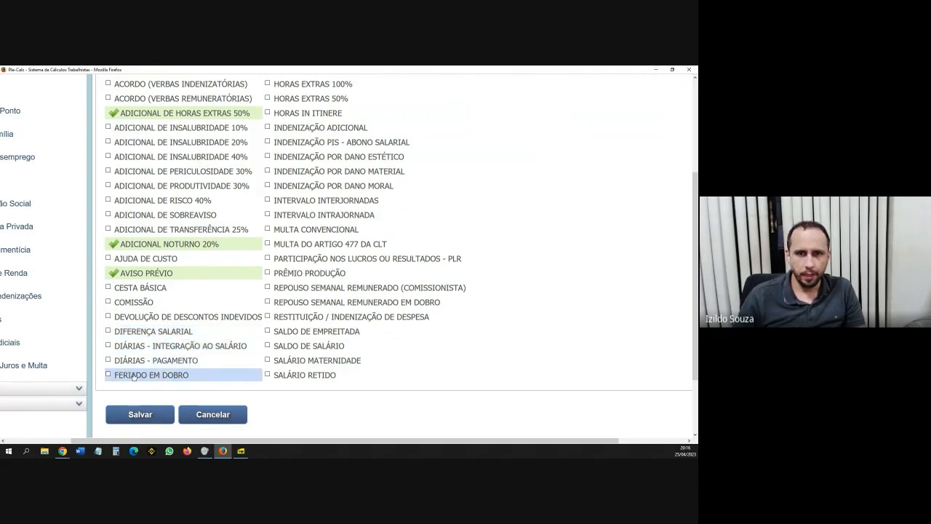
click(109, 376)
Add Férias + 1/3 to the selection and replace Adicional de Horas Extras 50% with Horas Extras 50%.
drag(271, 442, 311, 442)
scroll(307, 305, up, 3)
scroll(306, 285, down, 1)
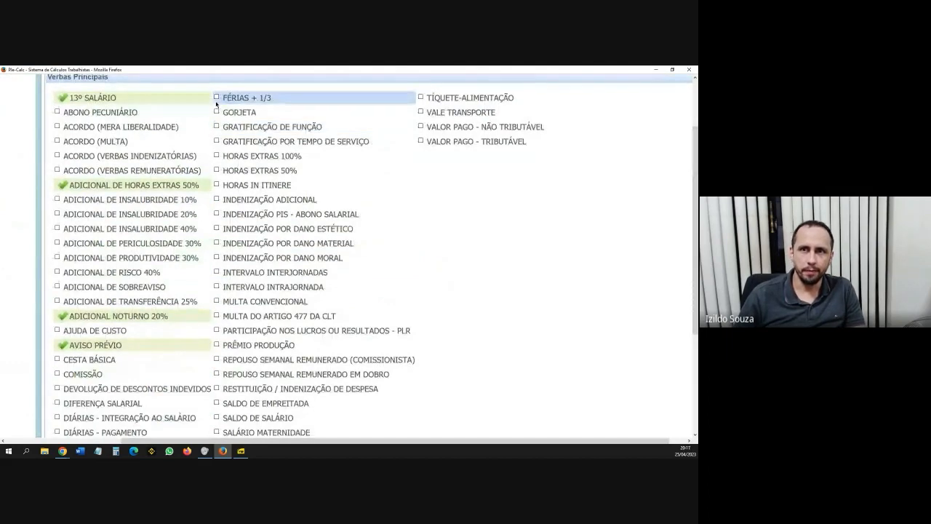
click(216, 99)
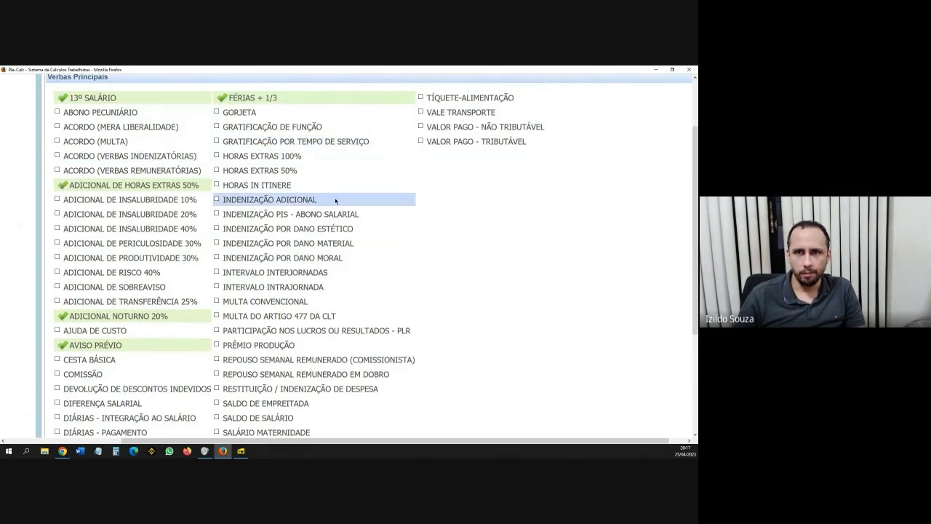
click(62, 186)
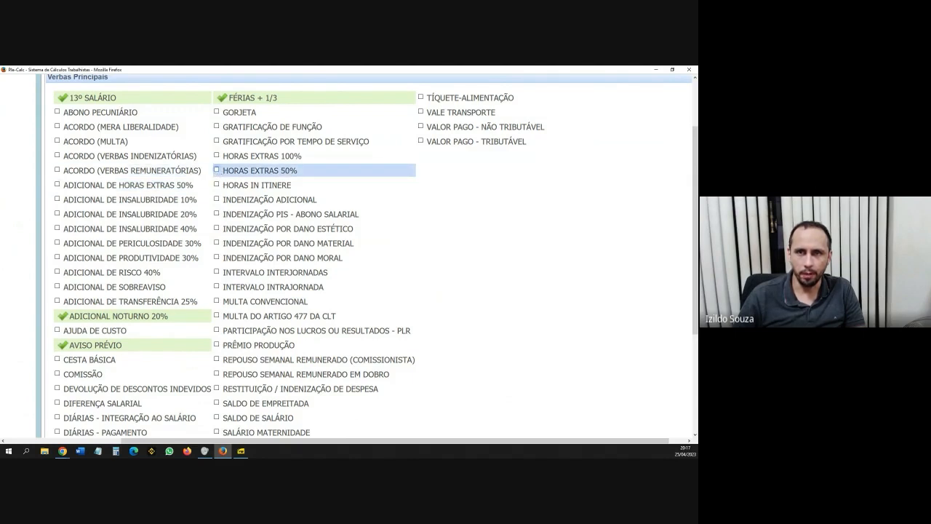
click(216, 173)
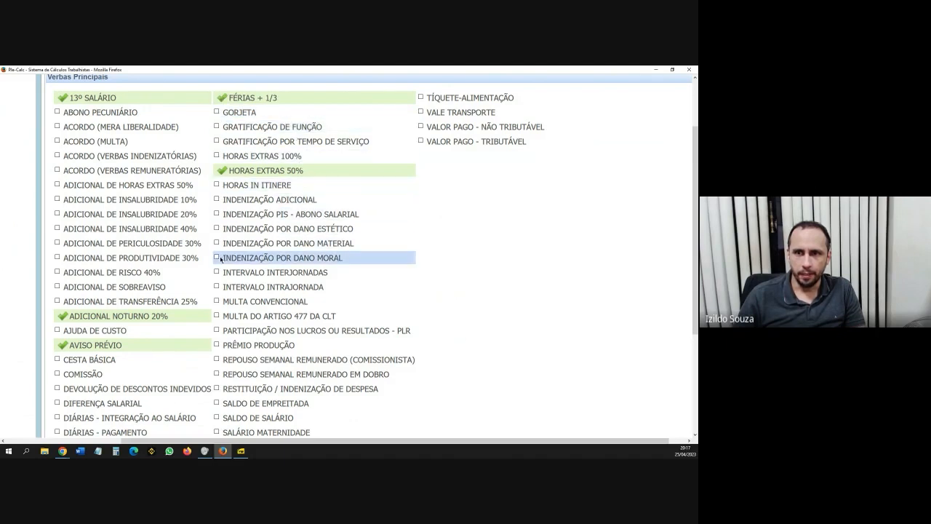
Select Indenização por Dano Moral, Intervalo Interjornadas, Intervalo Intrajornada, Multa do Artigo 477 da CLT and Saldo de Salário.
click(218, 258)
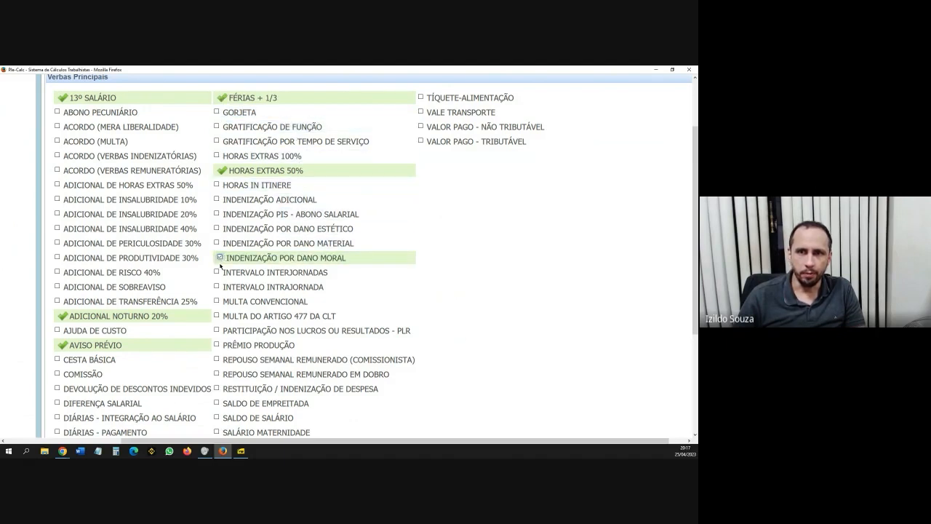
click(216, 272)
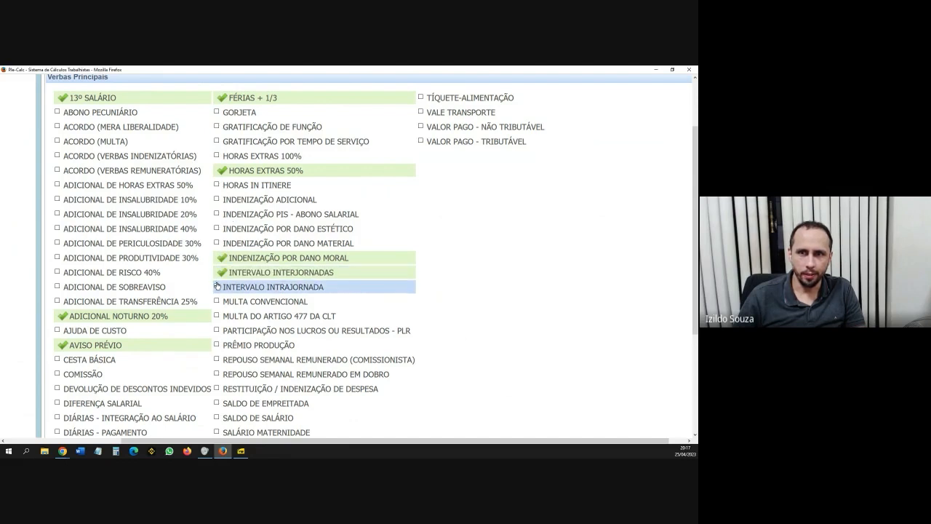
click(216, 287)
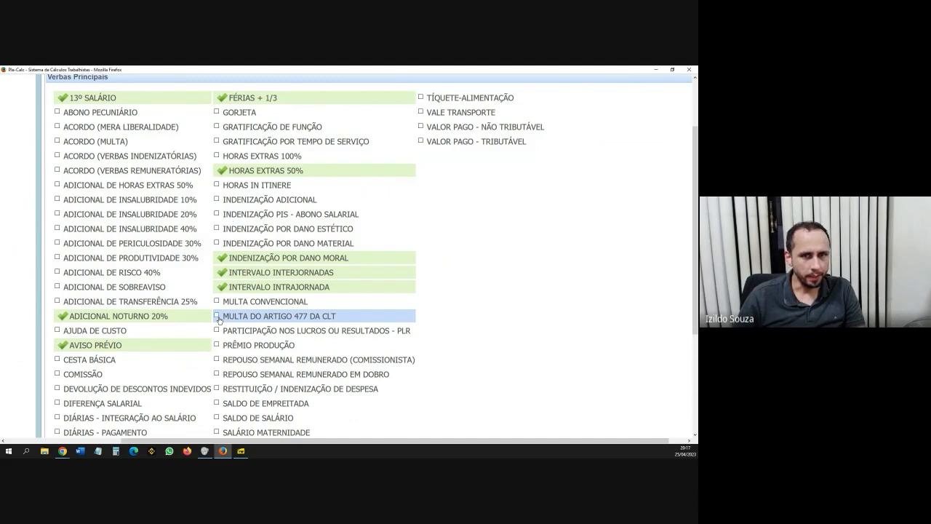
click(219, 317)
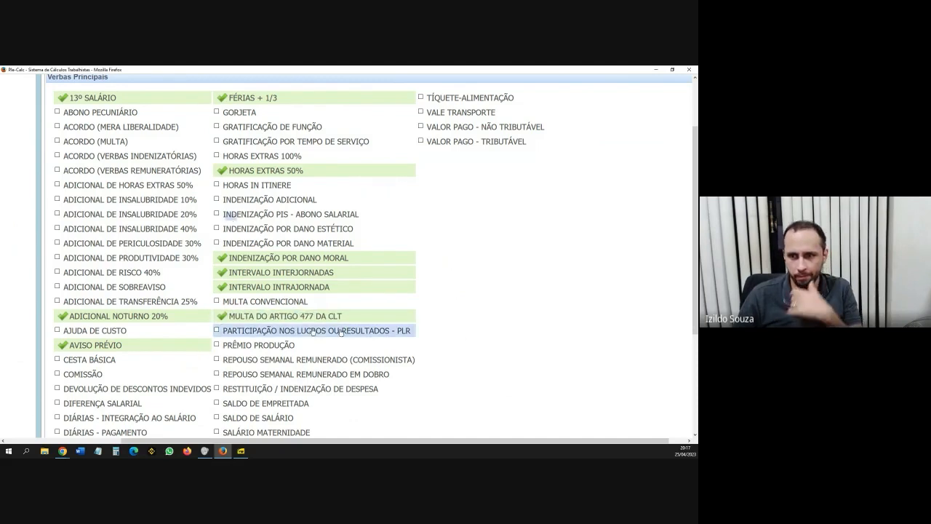
scroll(333, 322, down, 1)
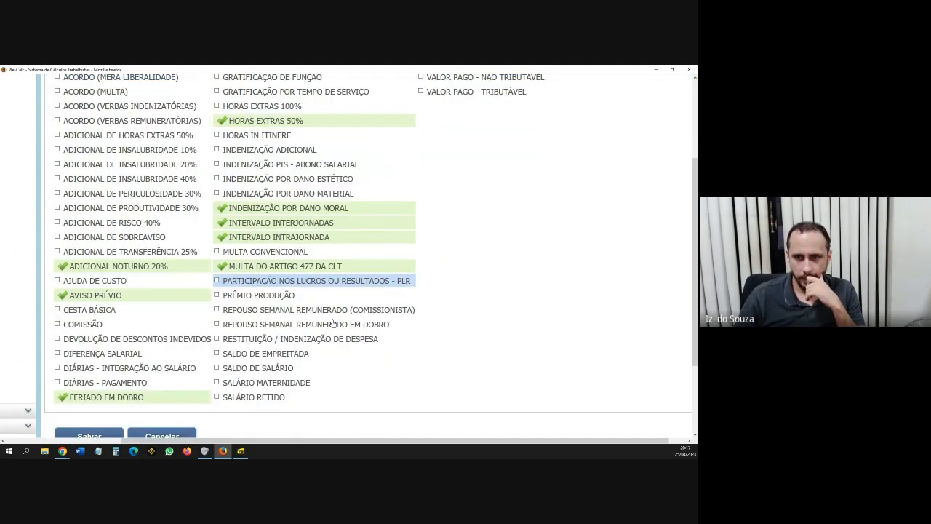
scroll(230, 343, down, 1)
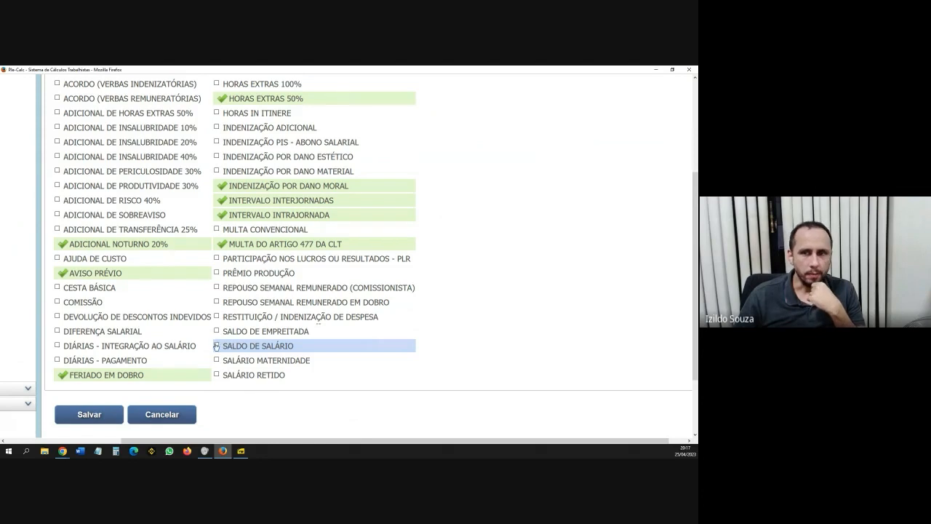
click(216, 346)
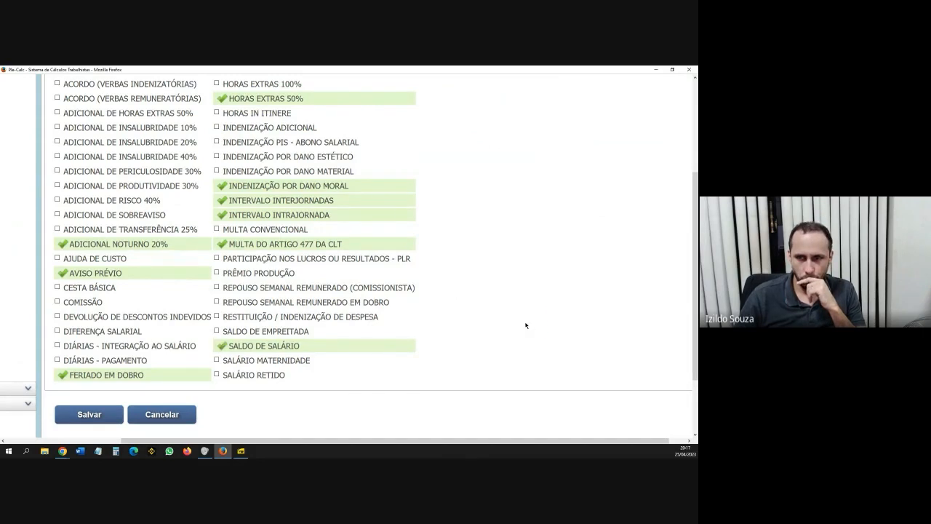
Review the complete selection of Verbas Principais for the express entry.
scroll(525, 325, up, 3)
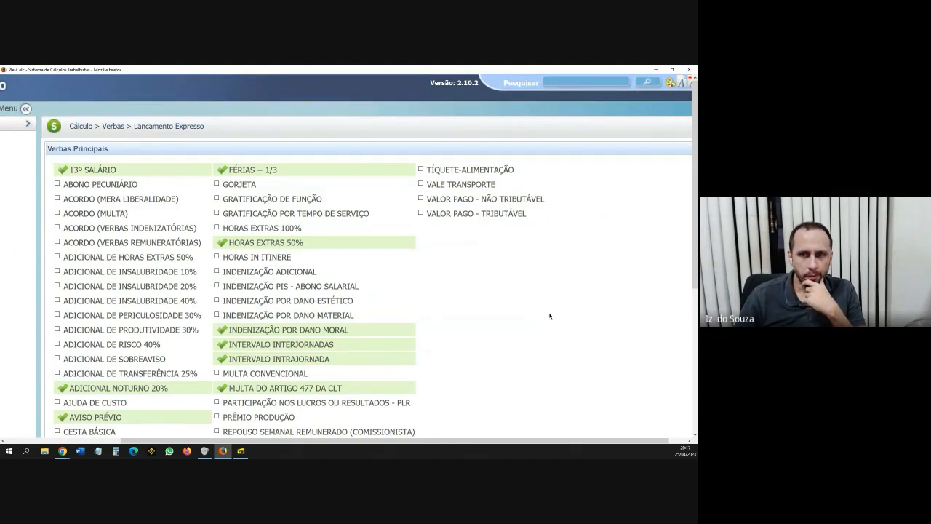
scroll(182, 306, down, 2)
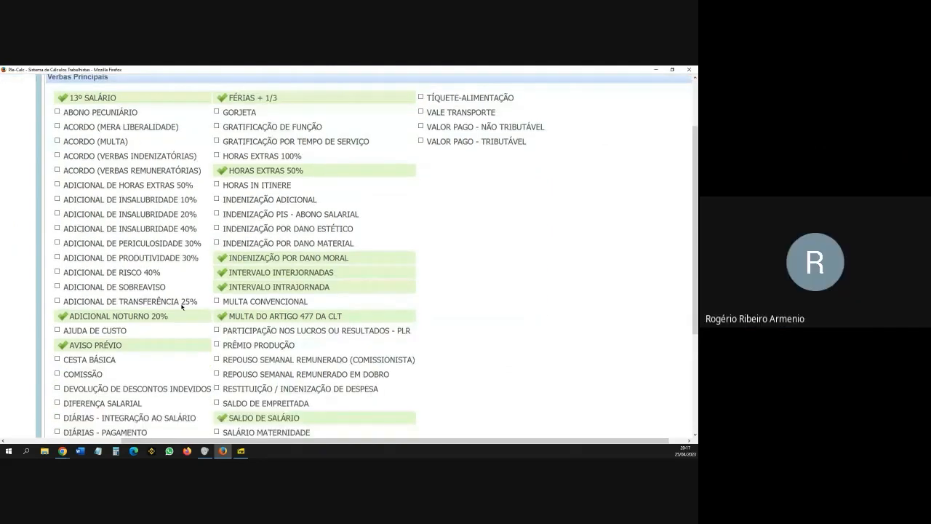
click(241, 451)
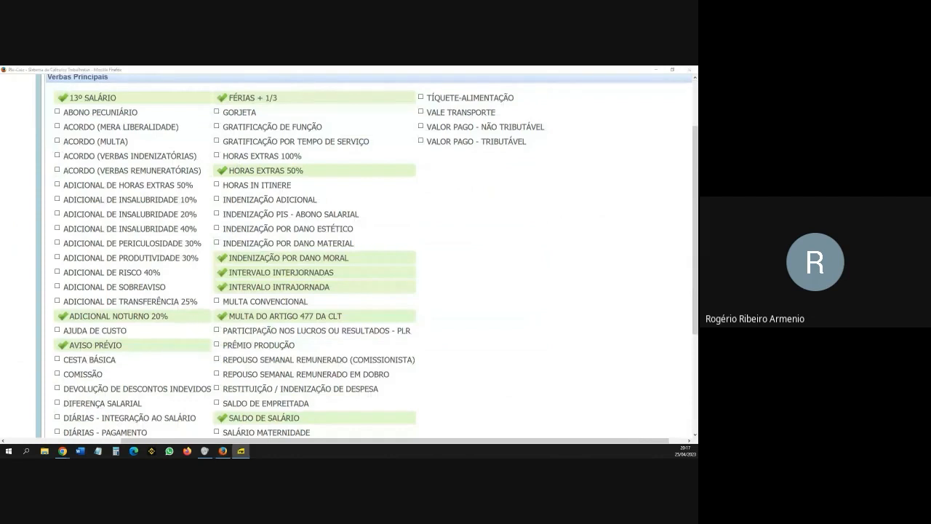
Check the marked Verbas Principais once more and save the express entry.
scroll(161, 376, down, 4)
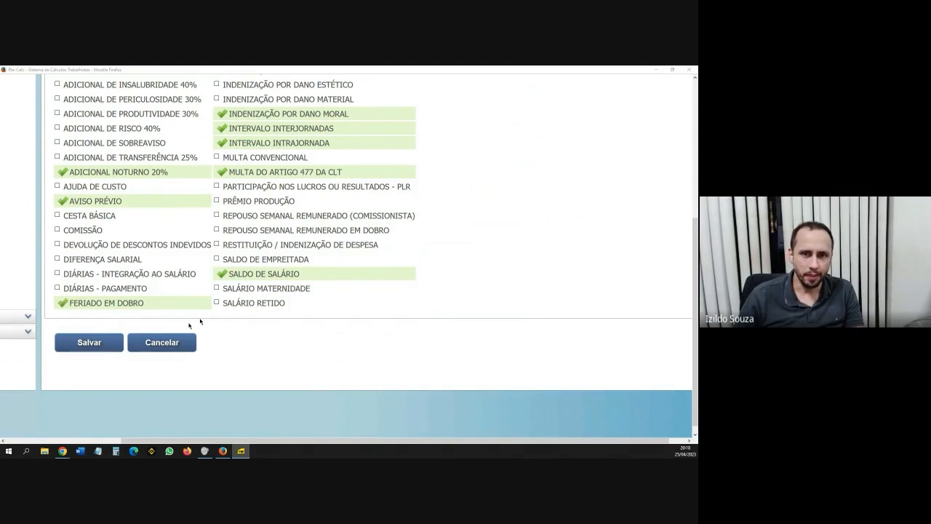
scroll(200, 320, up, 5)
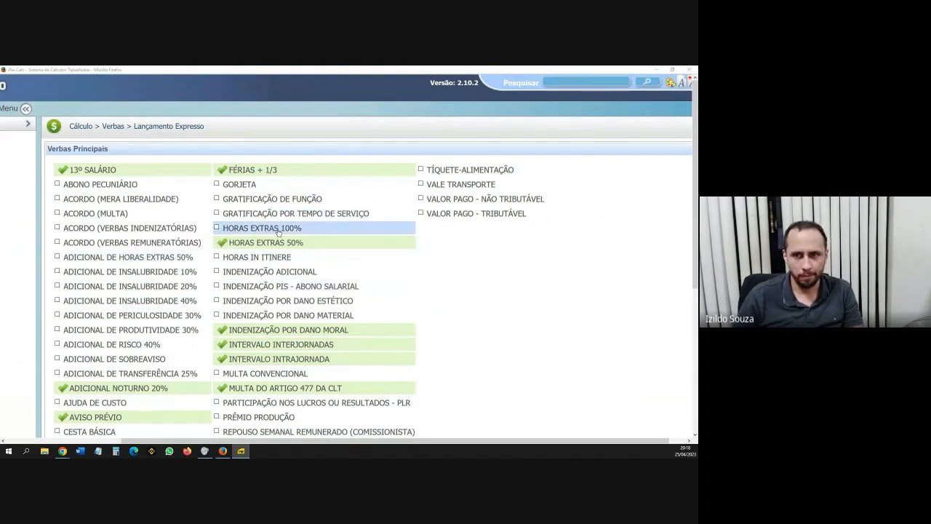
click(372, 328)
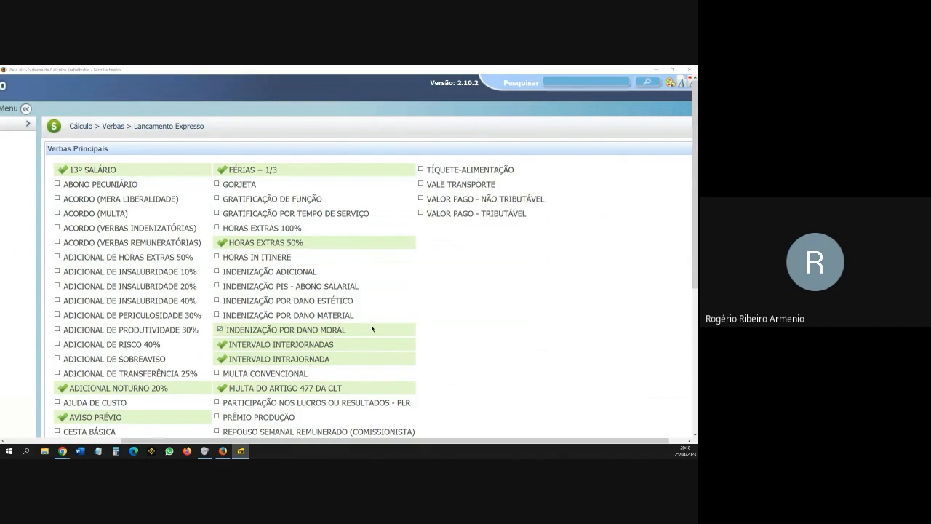
scroll(313, 306, down, 5)
click(114, 332)
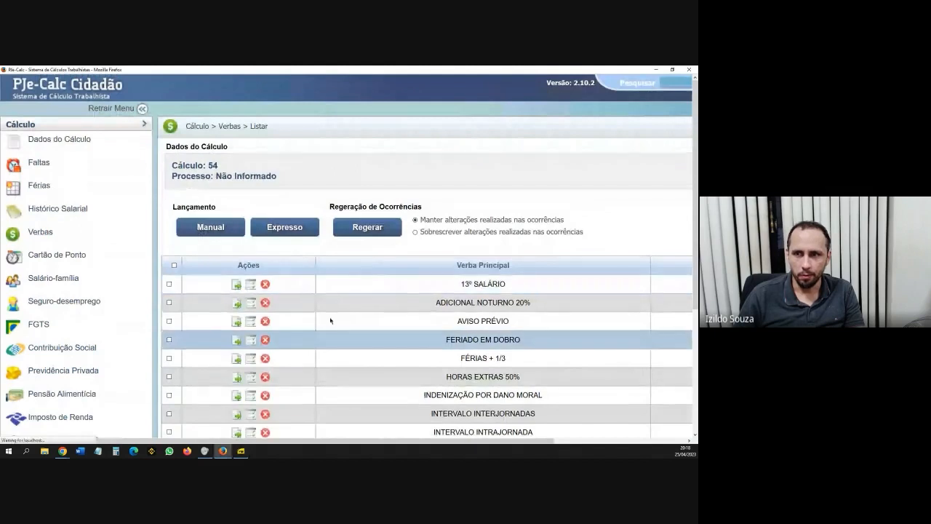
Examine the night-hours settings and weekly schedule of the time card starting 12/07/2016, then return to the time card list.
click(52, 258)
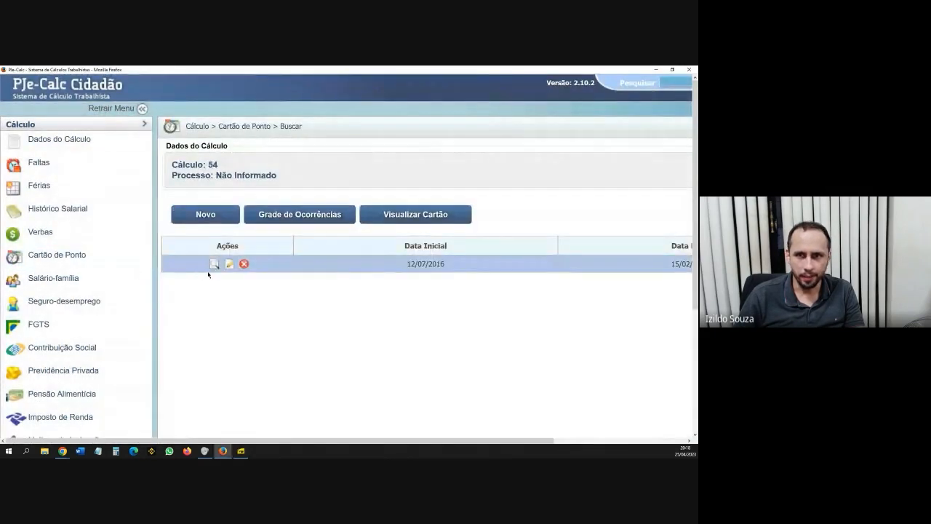
click(214, 264)
scroll(323, 294, down, 10)
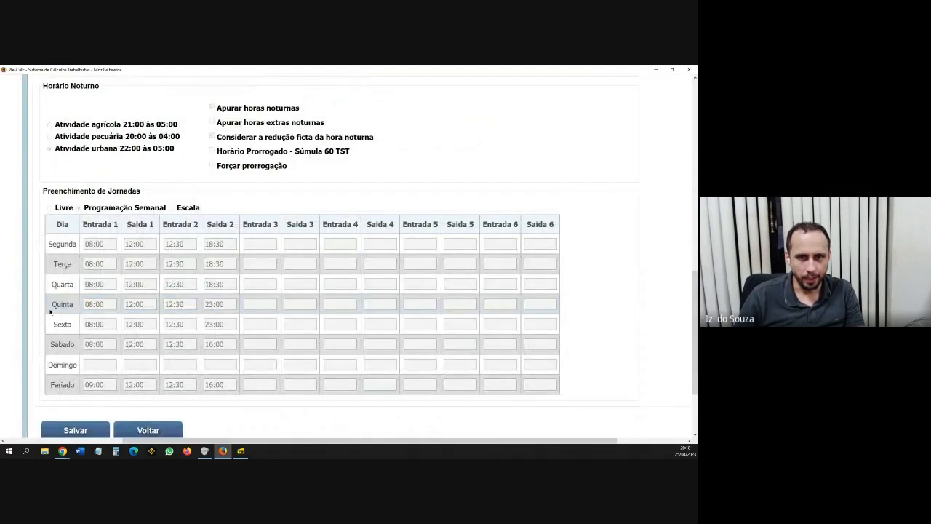
scroll(206, 322, down, 2)
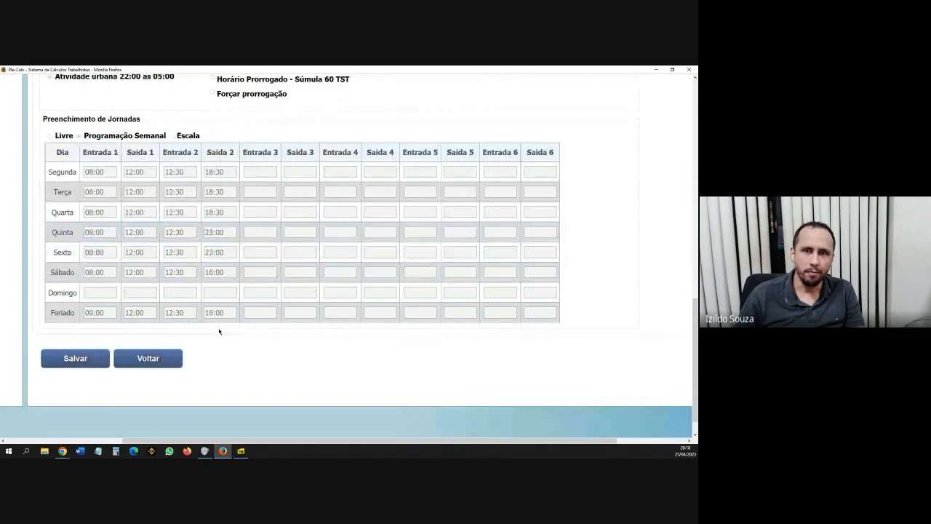
click(149, 360)
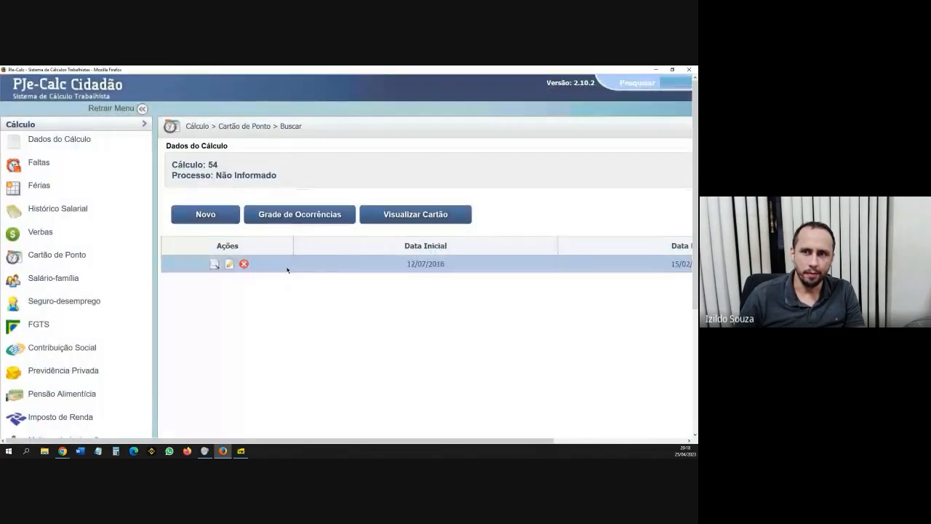
View the calculated time card and check its monthly overtime, night, intrajornada, interjornadas and holiday hours.
click(405, 218)
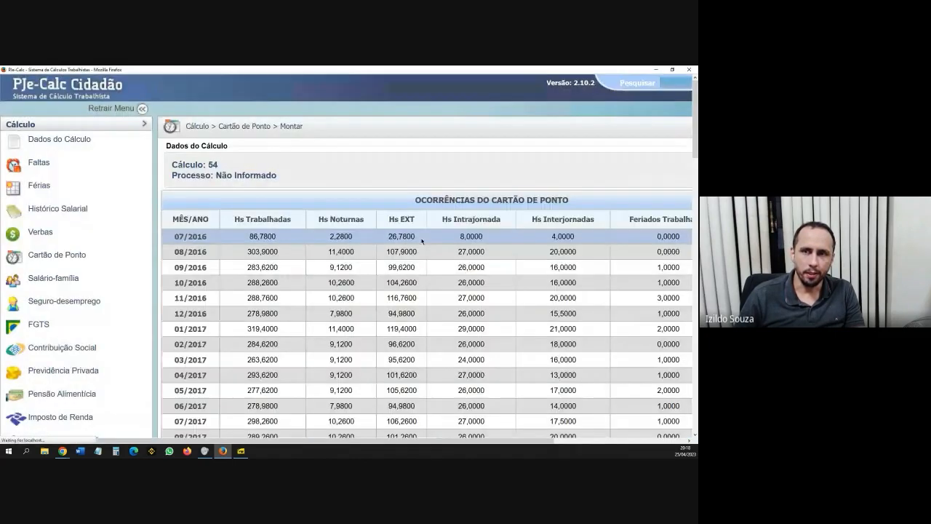
scroll(305, 285, down, 3)
scroll(263, 299, up, 3)
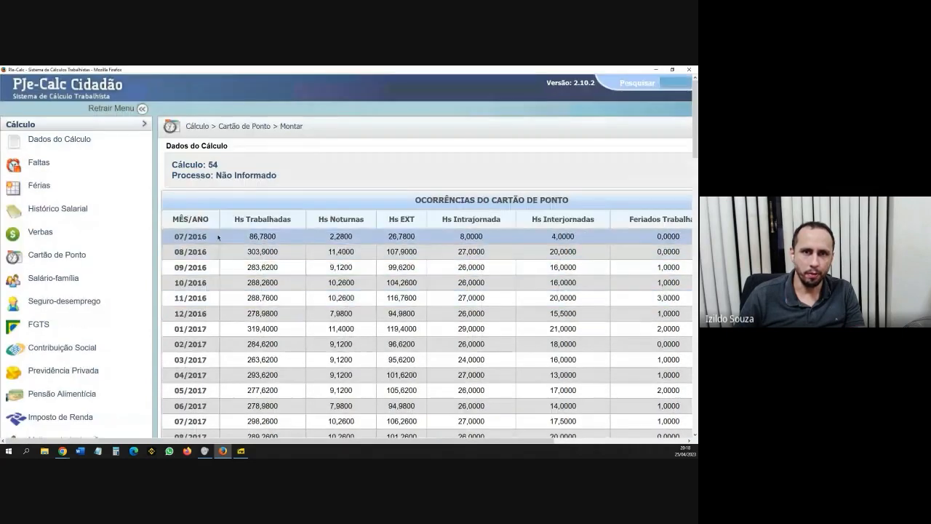
Return to the Verbas list and open the parameters of 13º SALÁRIO for editing.
click(41, 232)
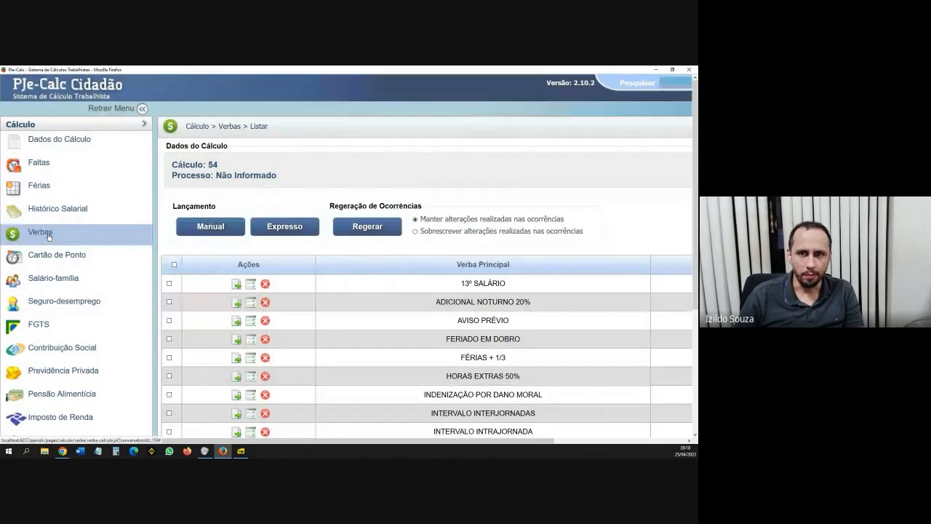
scroll(420, 377, down, 2)
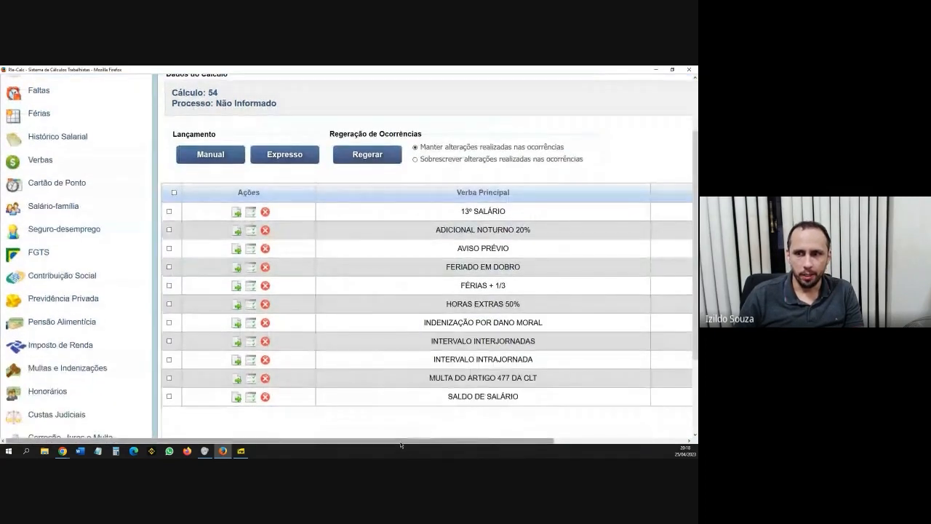
drag(402, 441, 532, 448)
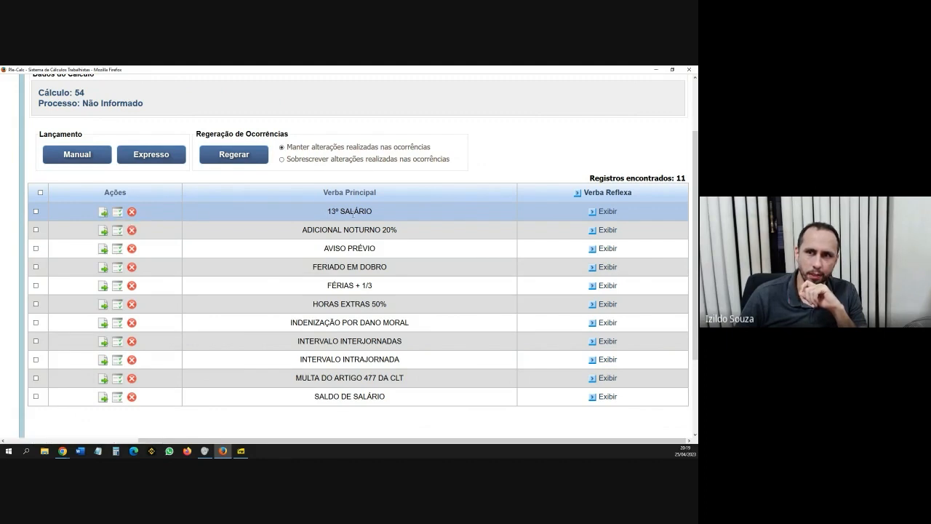
click(117, 211)
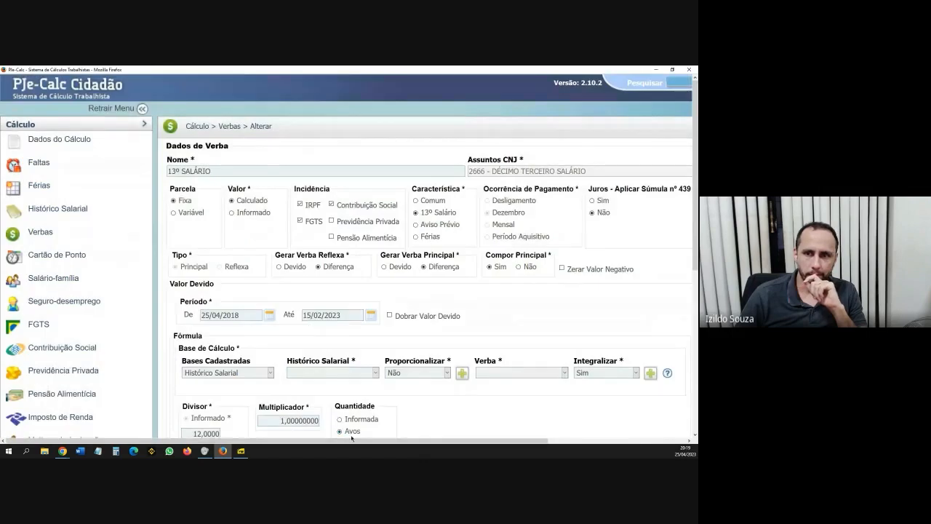
drag(351, 439, 439, 450)
drag(459, 453, 492, 445)
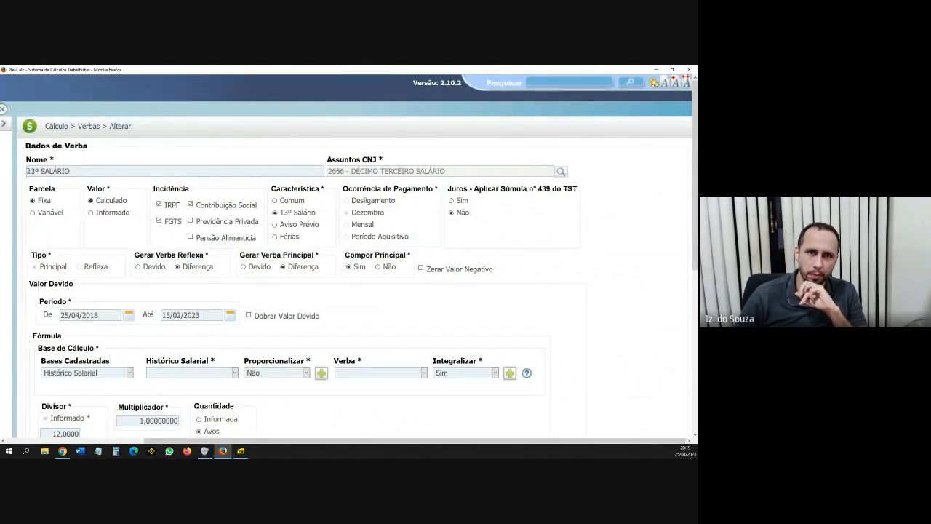
Examine the 13º SALÁRIO parameters: CNJ subject, characteristic, payment occurrence, Valor Devido period and calculation formula.
drag(329, 172, 480, 151)
click(480, 151)
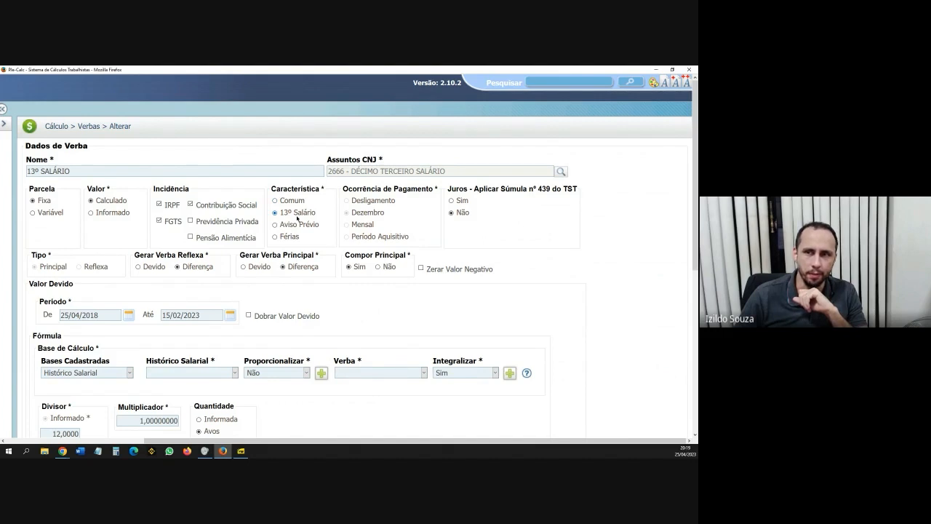
drag(350, 190, 369, 190)
click(385, 203)
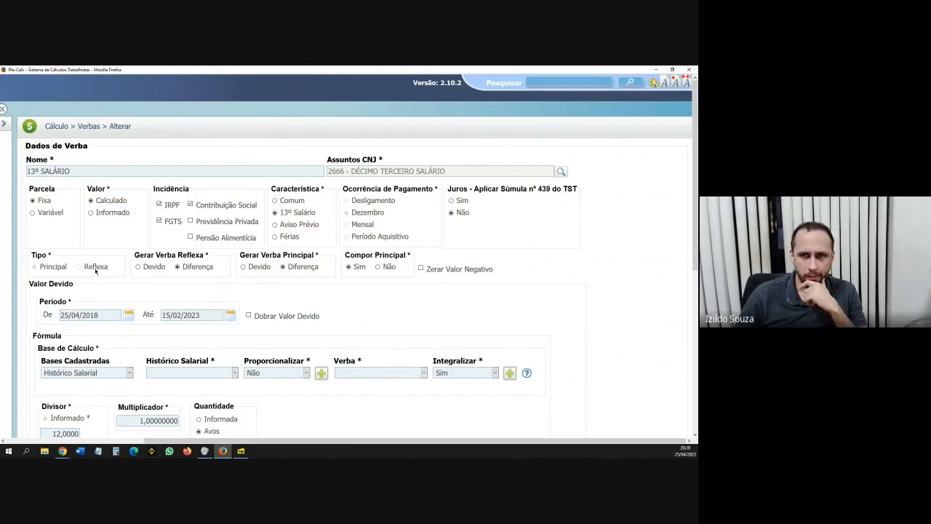
scroll(95, 271, down, 2)
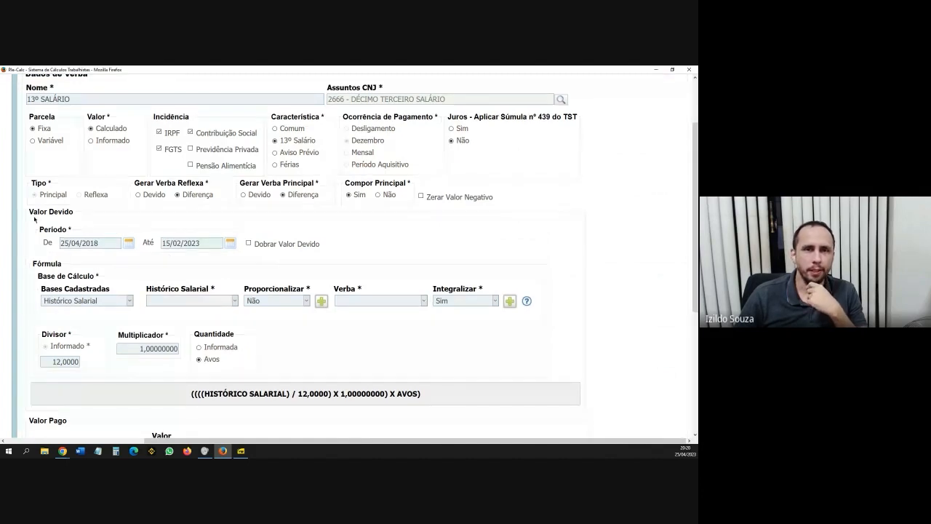
drag(29, 211, 80, 217)
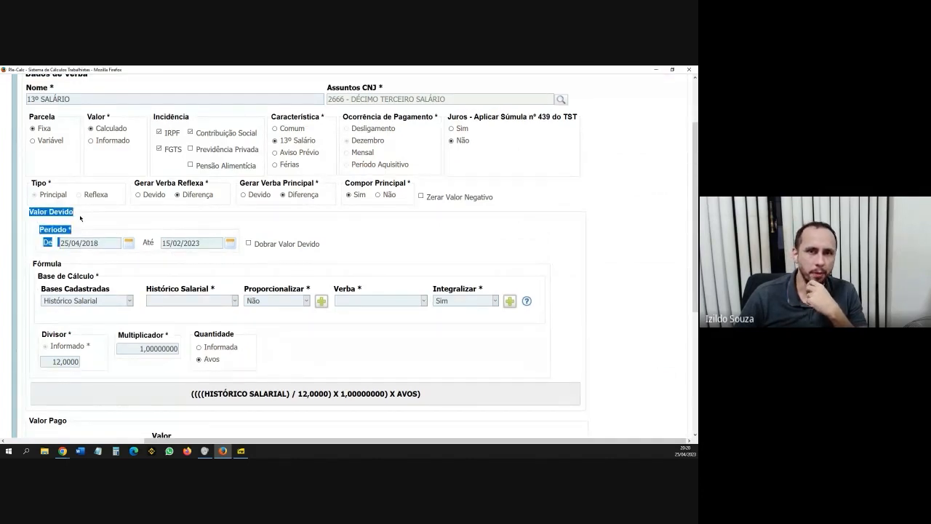
click(80, 217)
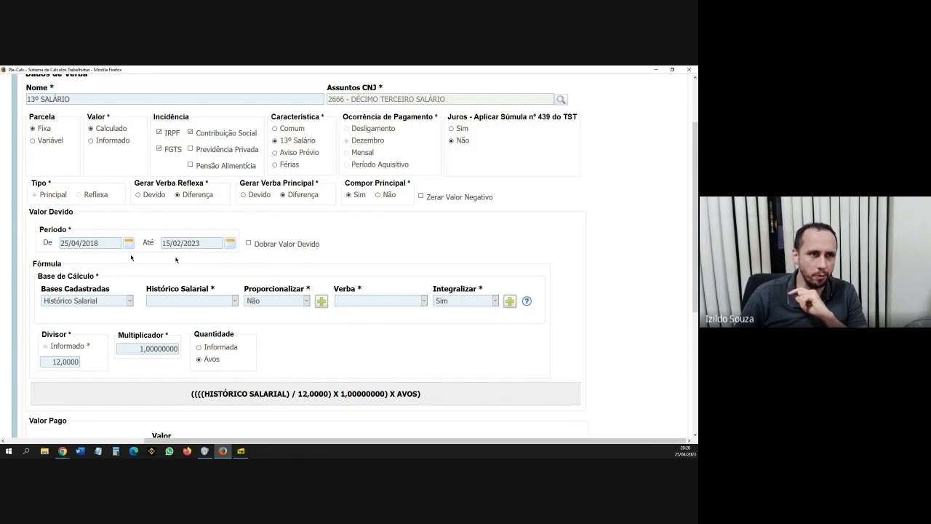
scroll(155, 262, up, 2)
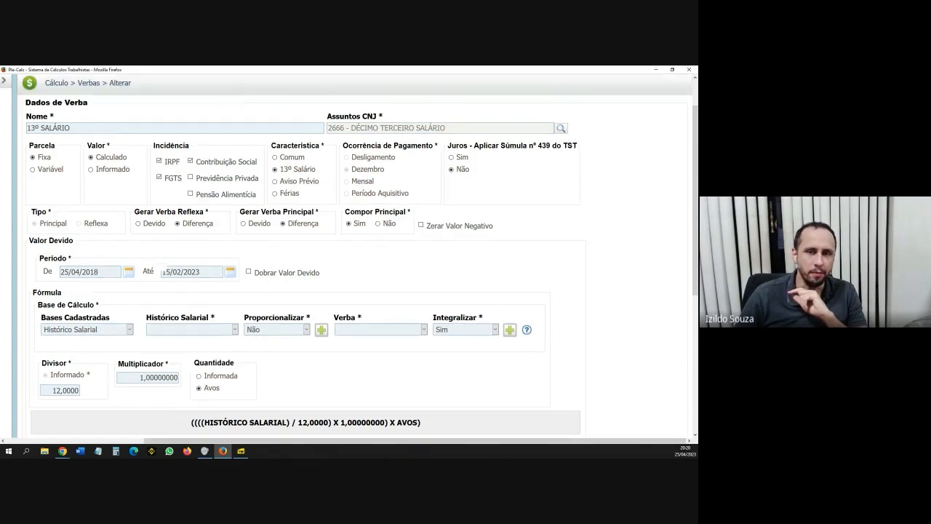
scroll(165, 276, up, 2)
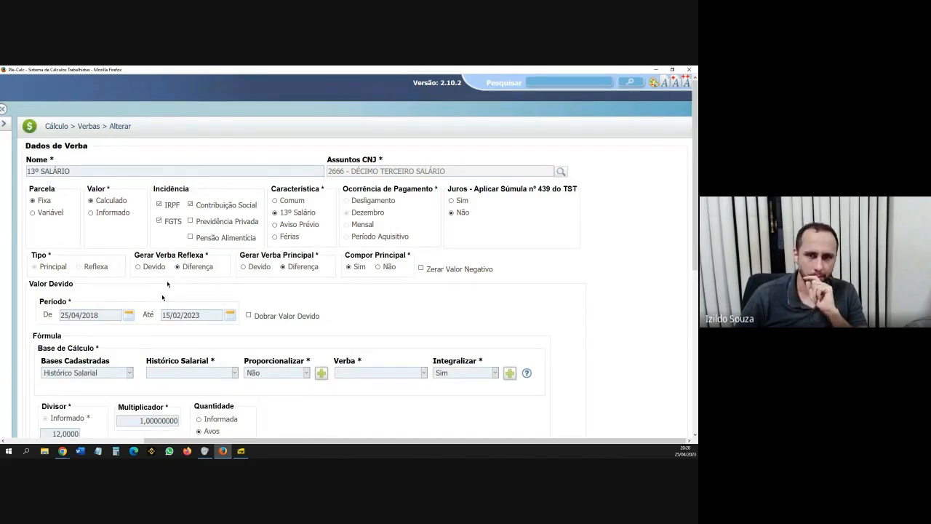
scroll(168, 284, down, 2)
scroll(168, 280, down, 1)
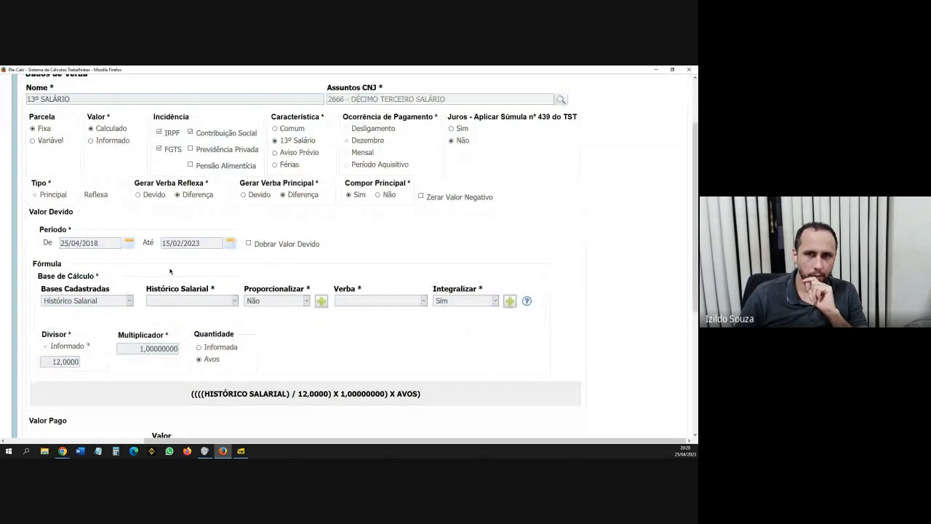
scroll(169, 271, down, 2)
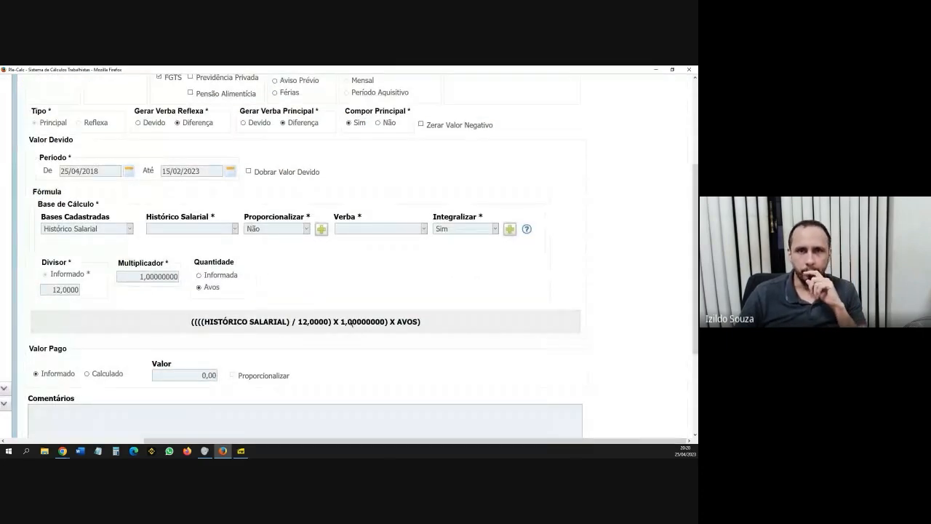
Try Salário Mínimo and Maior Remuneração as the calculation base of 13º SALÁRIO, then restore Histórico Salarial.
click(85, 229)
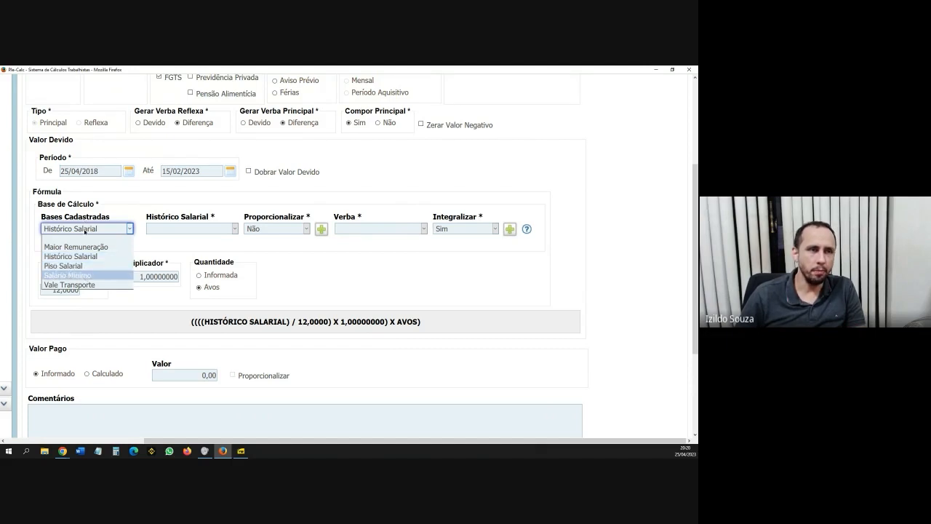
click(84, 276)
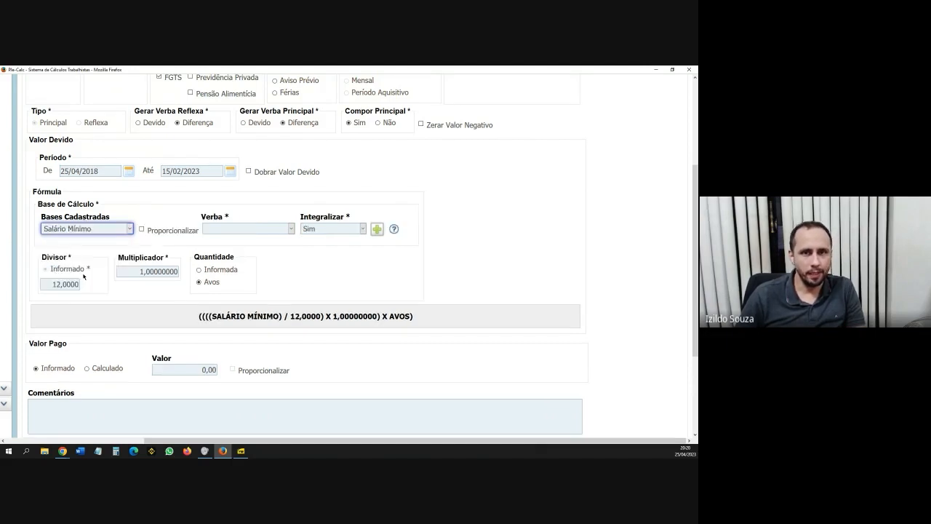
click(89, 219)
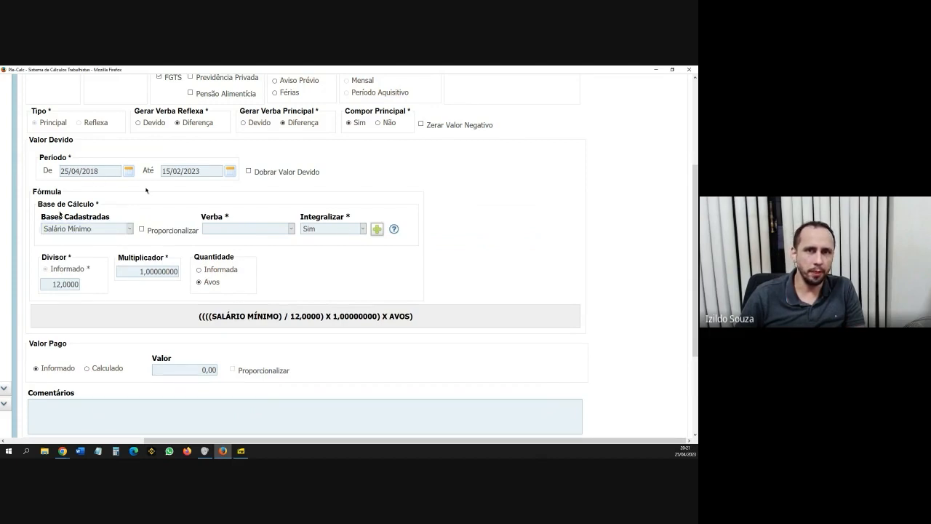
click(74, 229)
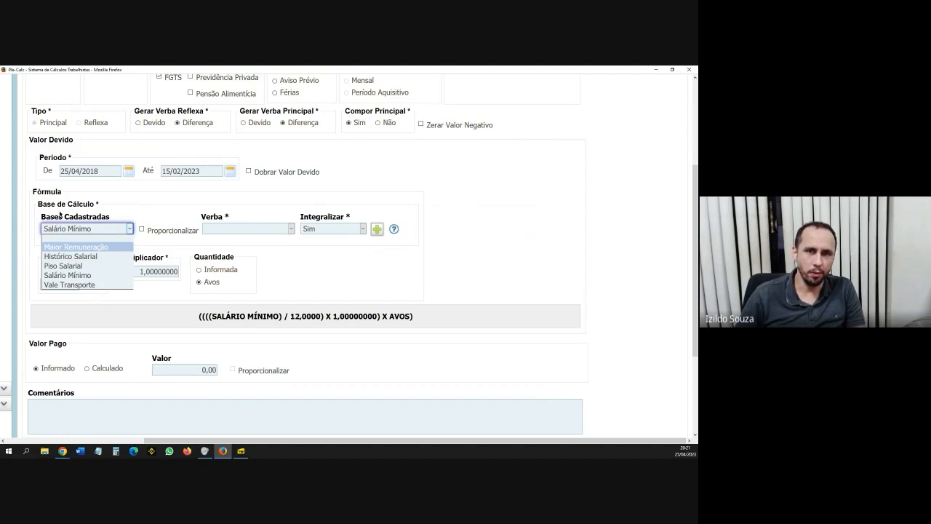
click(80, 248)
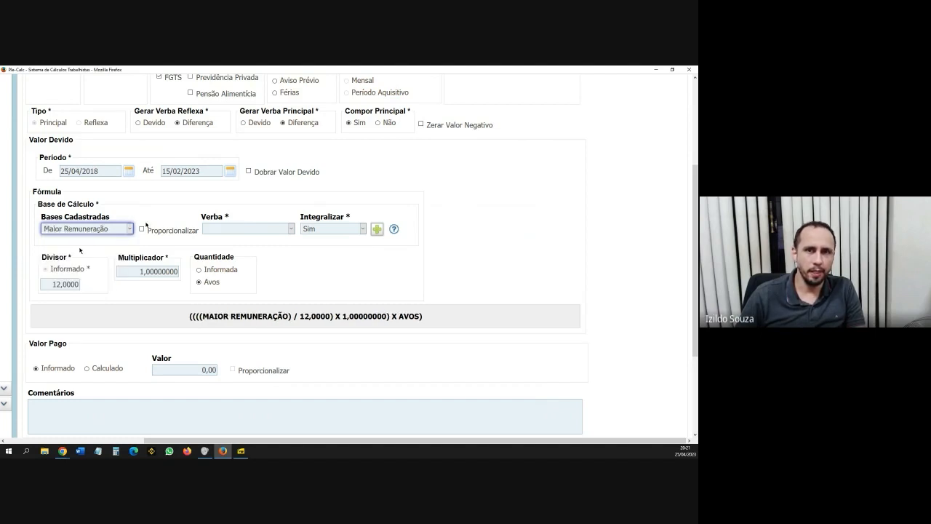
click(84, 229)
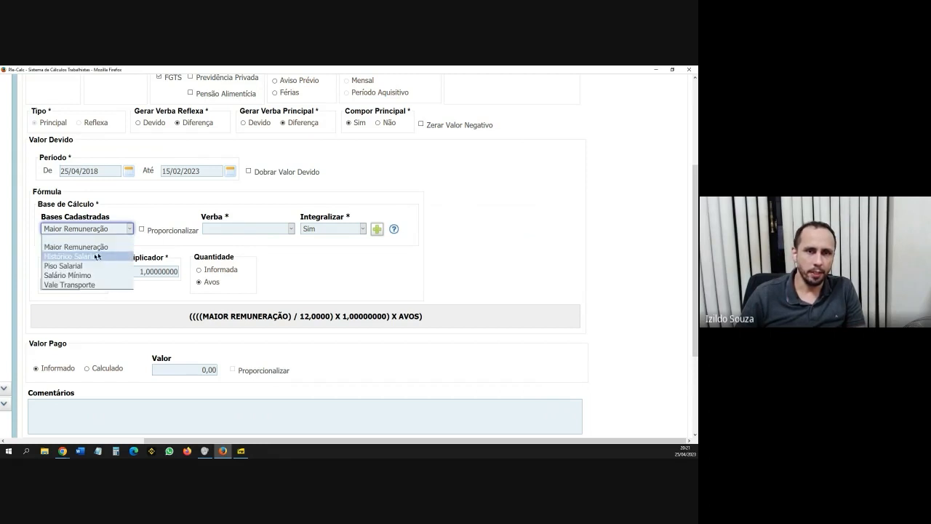
click(95, 256)
Add the SALÁRIO PAGO wage history to the 13º SALÁRIO calculation base, with Proporcionalizar set to Não.
click(175, 231)
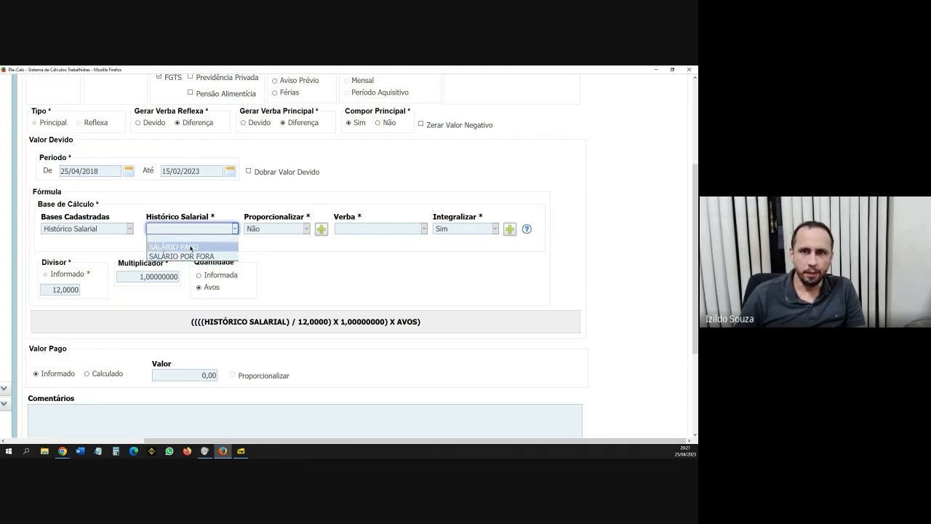
click(191, 247)
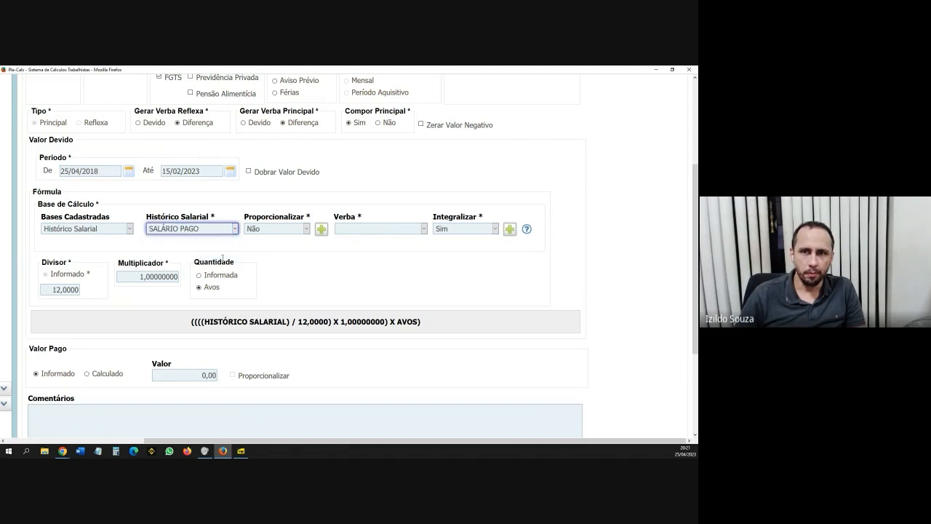
click(321, 231)
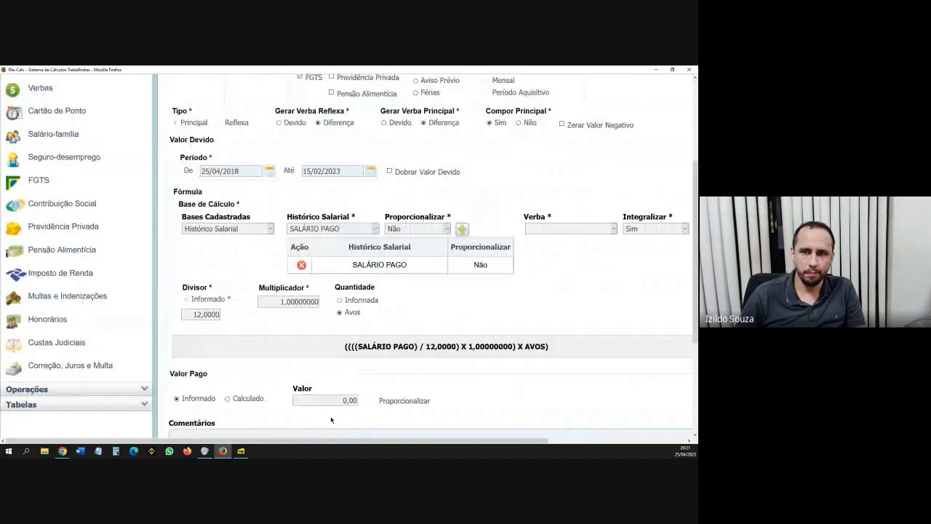
Add the SALÁRIO POR FORA wage history to the 13º SALÁRIO calculation base, with Proporcionalizar set to Não.
drag(324, 441, 463, 441)
click(196, 229)
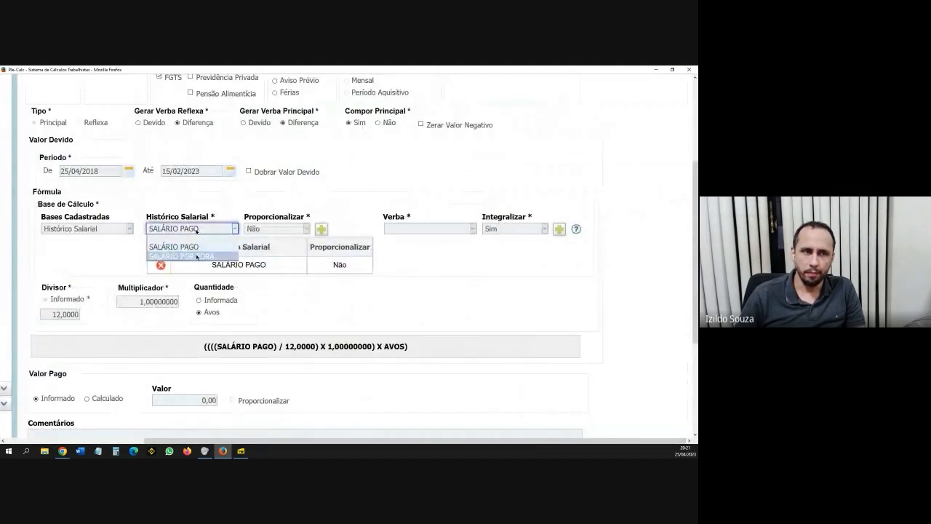
click(196, 256)
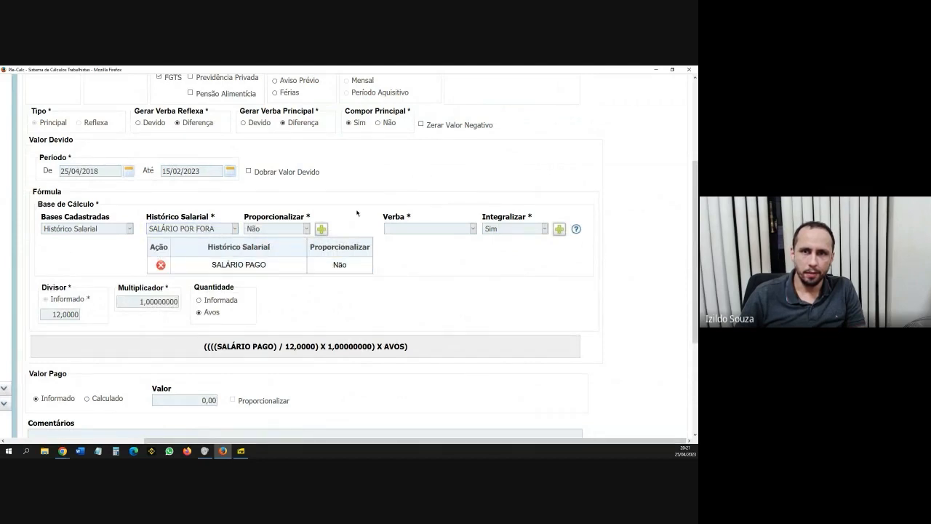
click(320, 230)
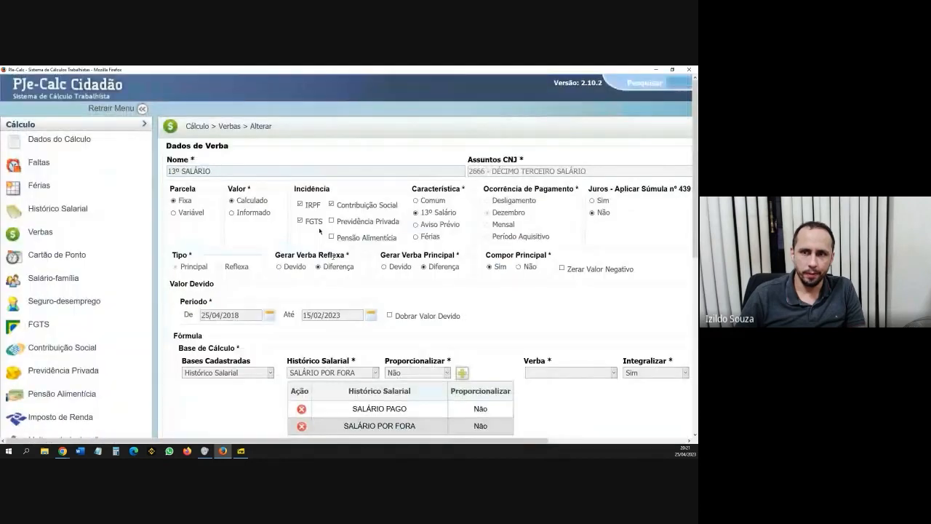
Examine the 13º SALÁRIO calculation base, divisor, multiplier, quantity and resulting formula, along with the Valor Pago section.
drag(375, 441, 551, 438)
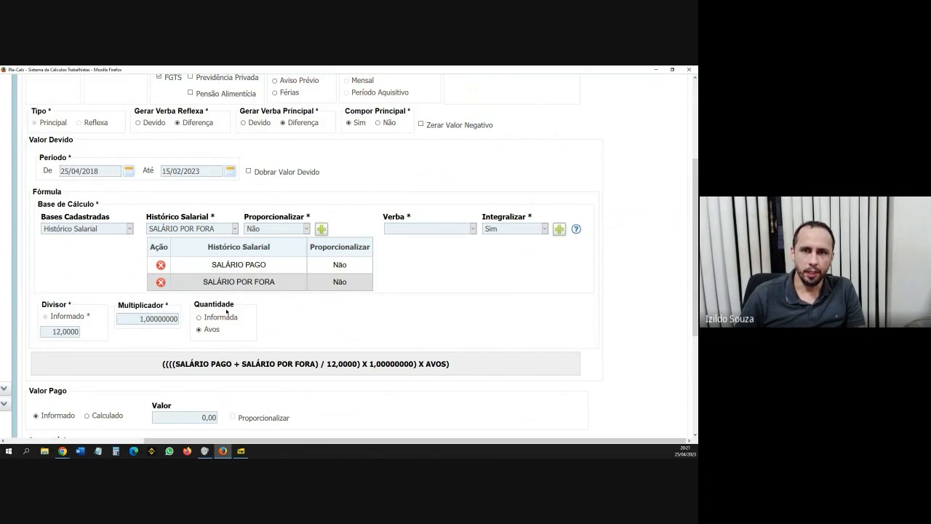
scroll(367, 342, down, 2)
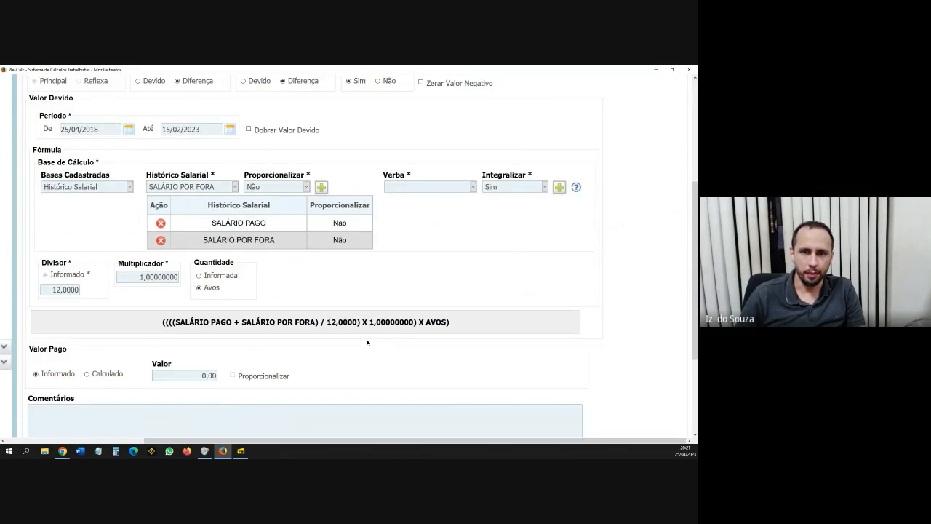
scroll(367, 342, down, 2)
scroll(328, 349, up, 2)
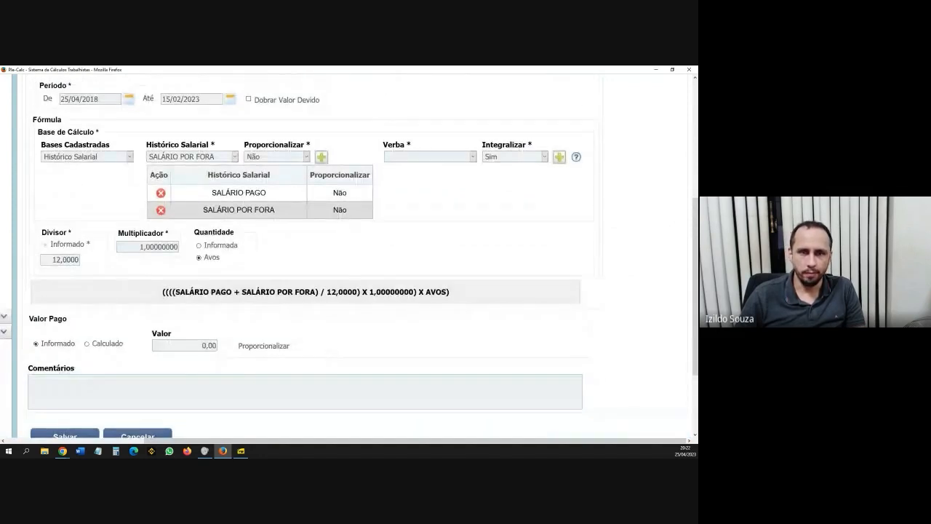
drag(161, 292, 454, 295)
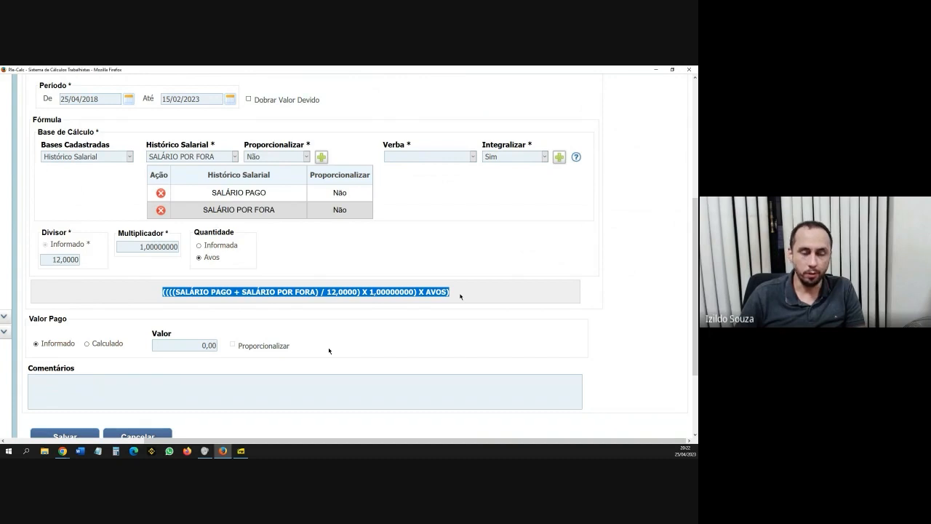
click(455, 296)
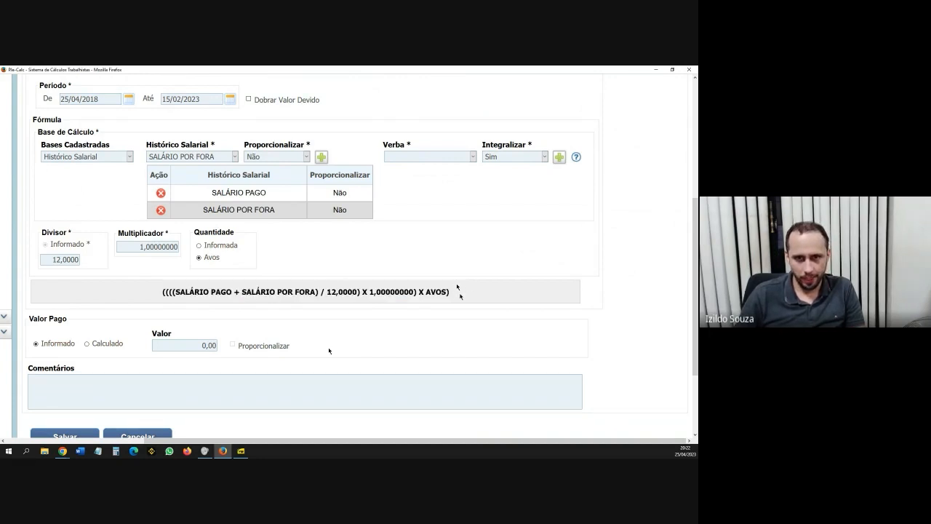
scroll(329, 351, down, 3)
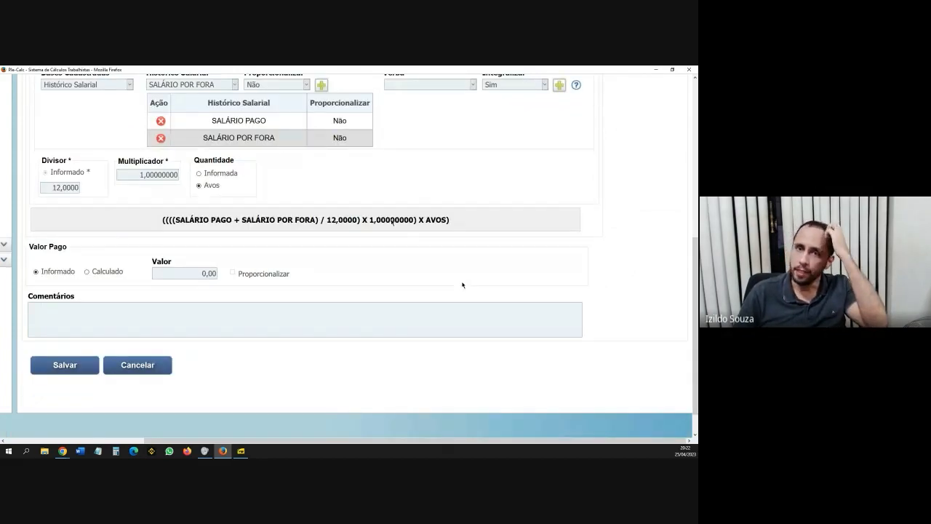
drag(154, 222, 447, 228)
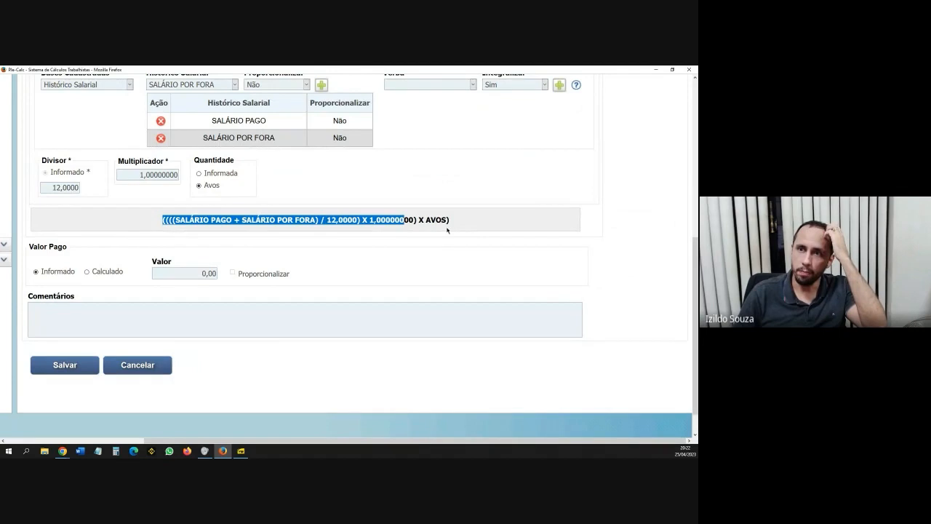
click(442, 228)
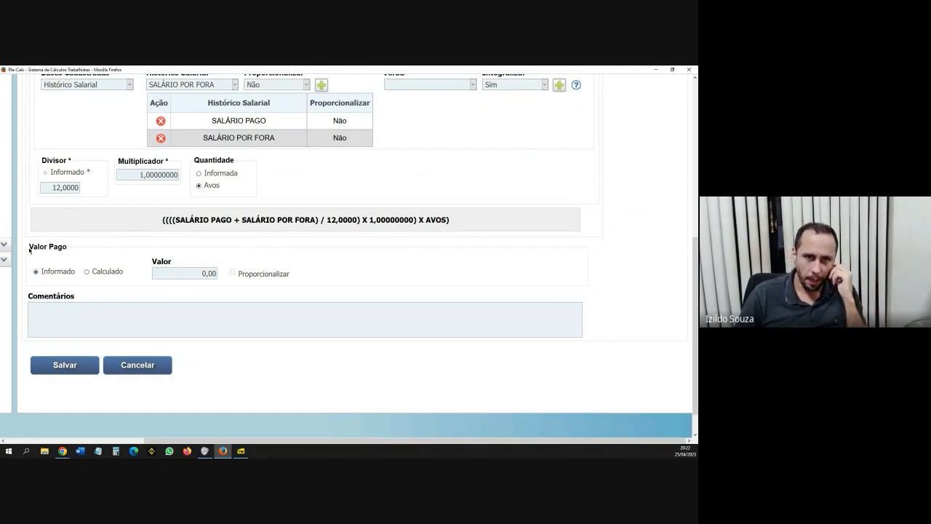
drag(29, 249, 77, 241)
click(71, 259)
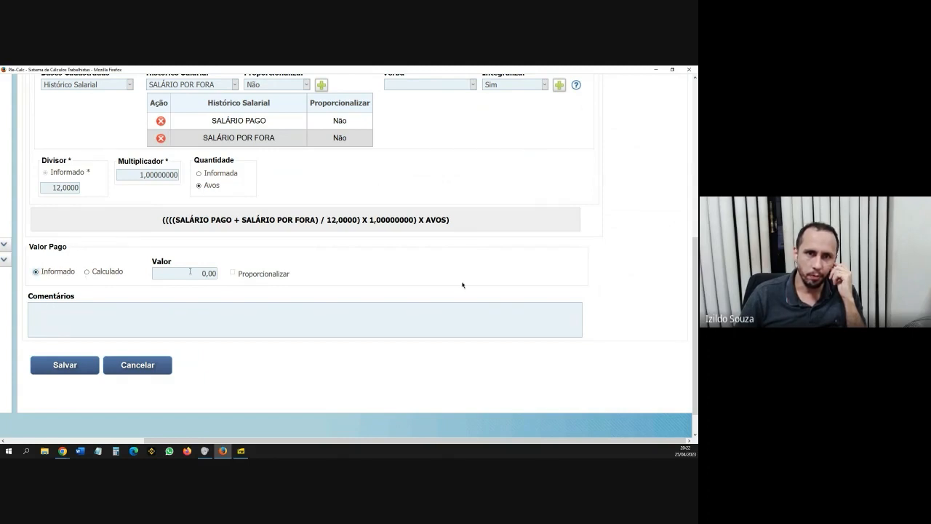
Try an informed Valor Pago of 200,00 and a calculated one based on the SALÁRIO PAGO wage history, then restore Informado.
key(Tab)
text(200,00)
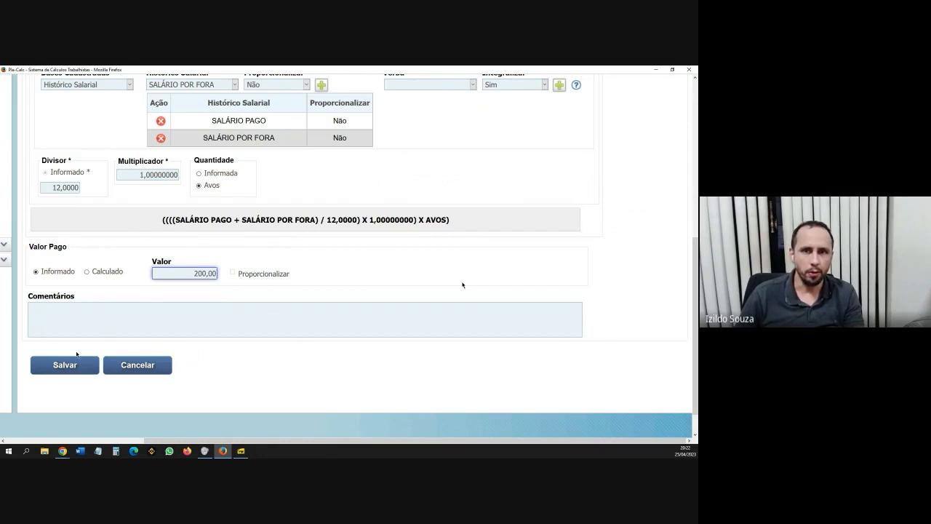
click(87, 271)
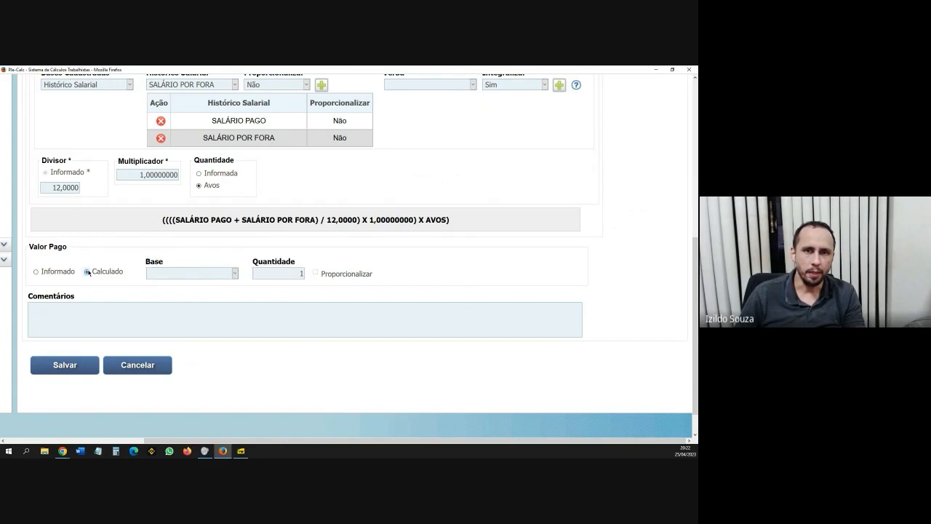
click(194, 273)
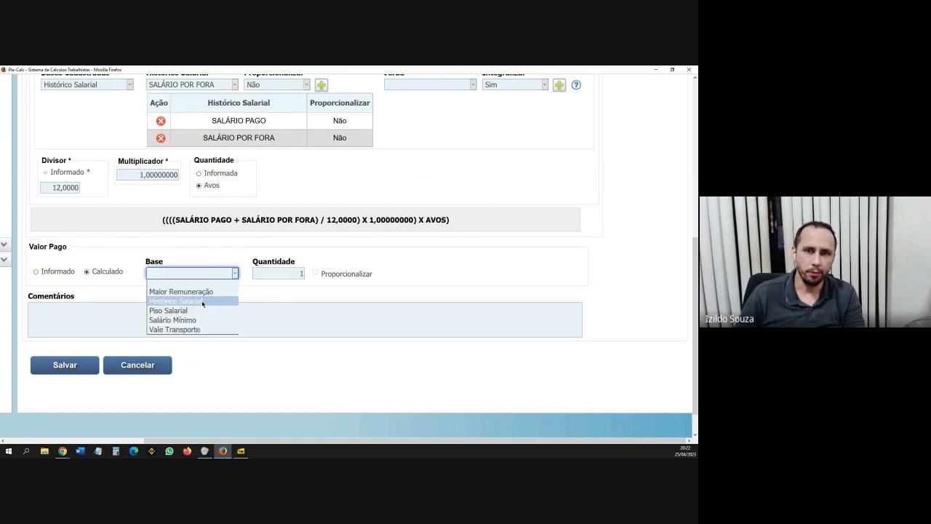
click(203, 301)
click(285, 275)
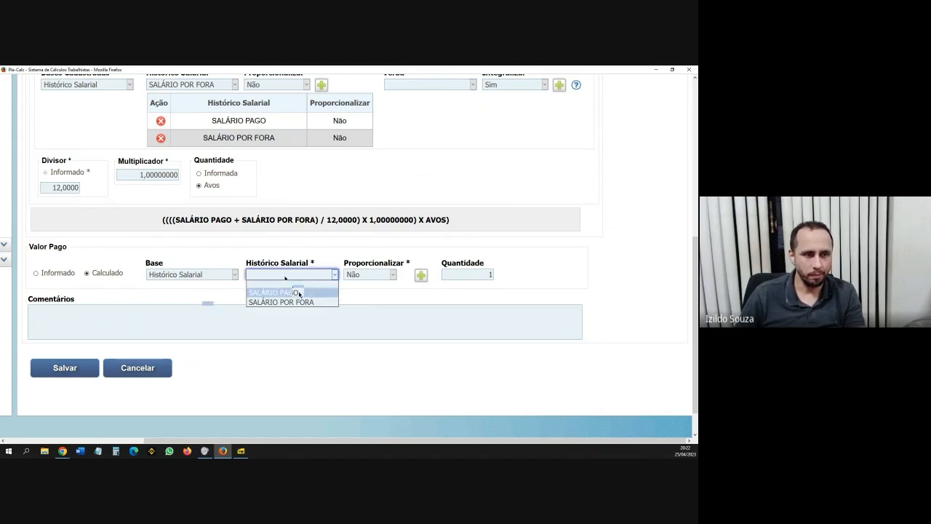
click(299, 294)
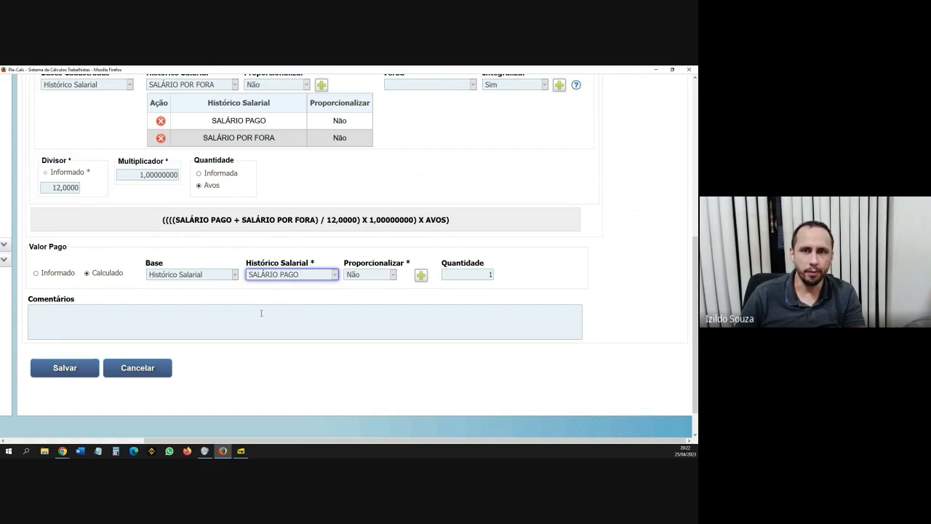
click(36, 274)
click(104, 304)
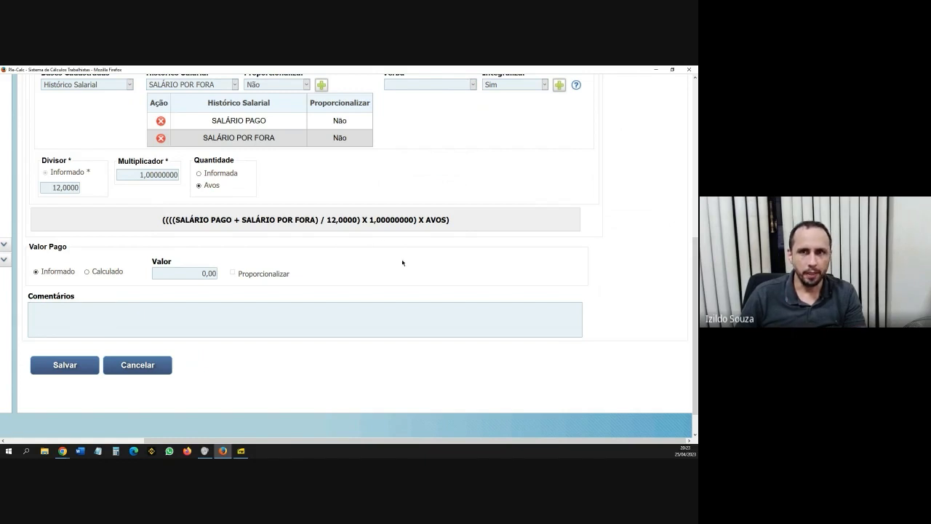
Review the 13º SALÁRIO formula and Valor Pago once more and save the verba's parameters.
scroll(386, 283, up, 1)
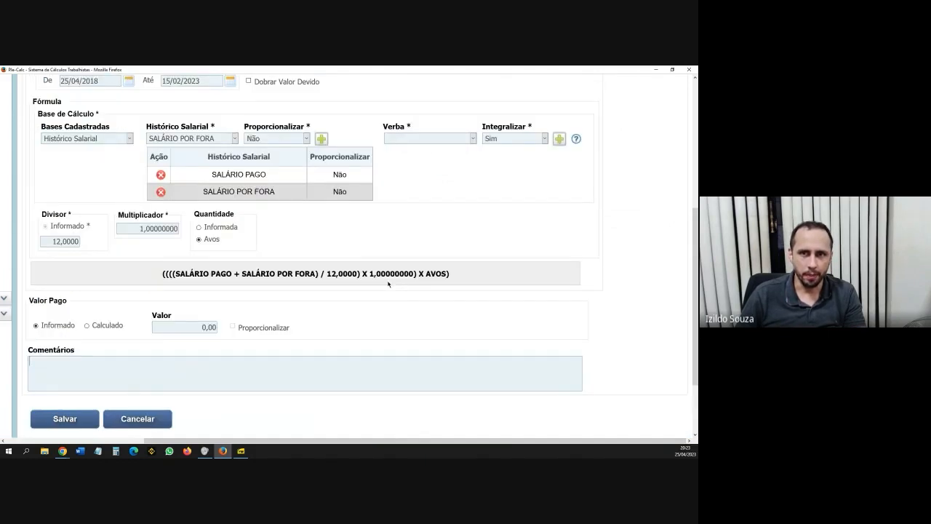
scroll(388, 283, up, 1)
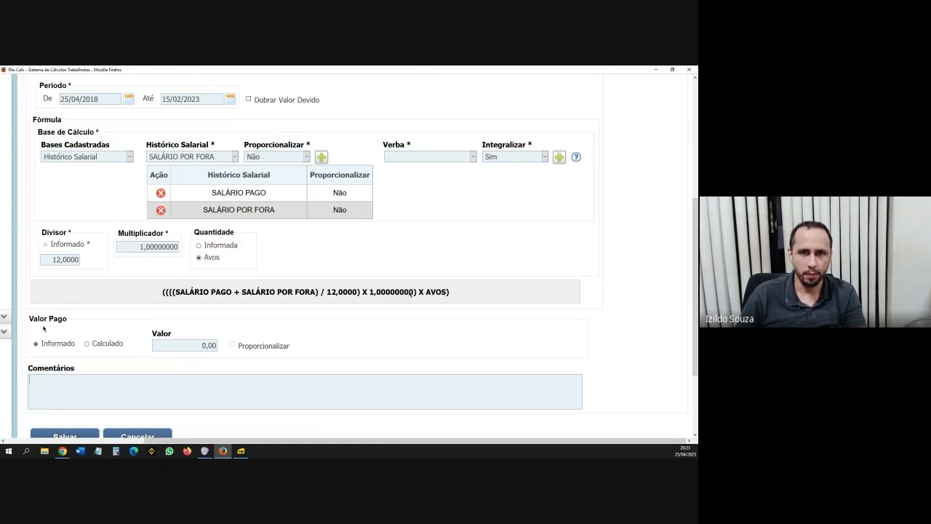
scroll(320, 344, down, 1)
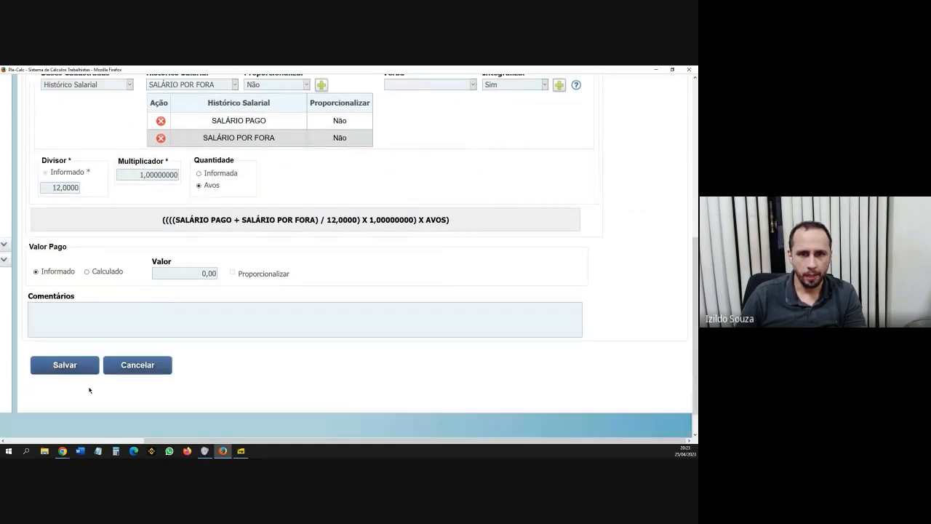
click(65, 365)
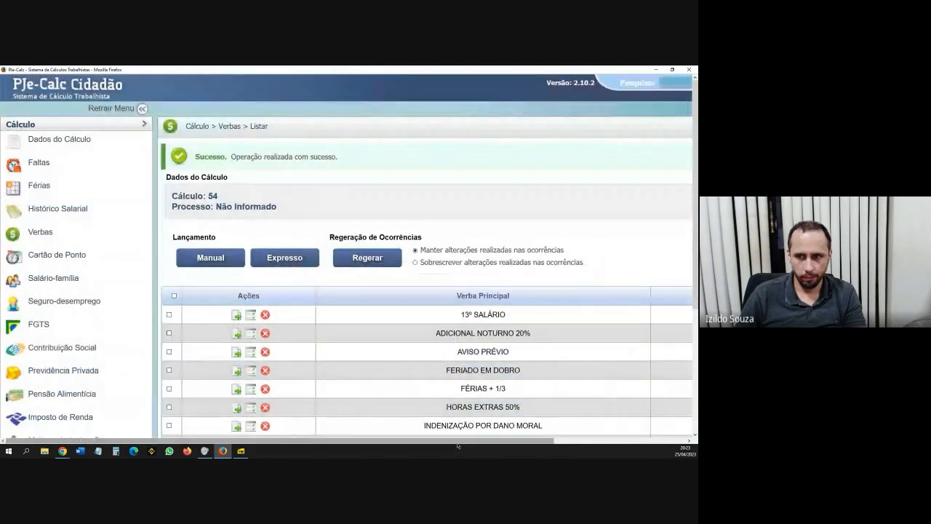
Open the occurrences of 13º SALÁRIO from the Verbas list.
drag(460, 440, 578, 448)
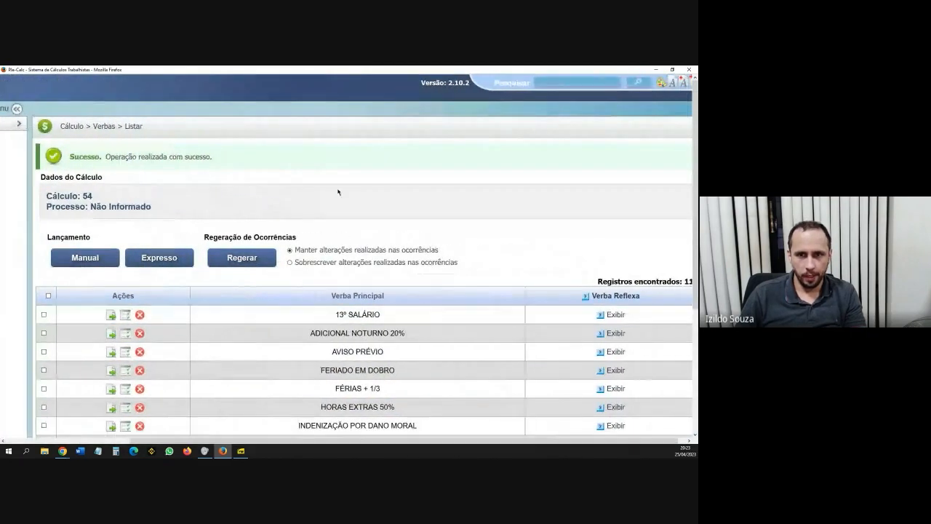
click(125, 315)
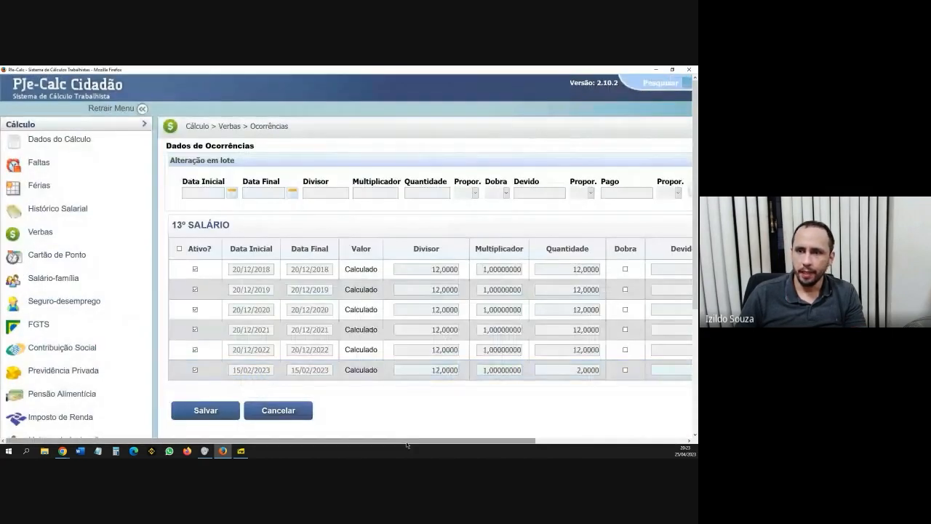
drag(407, 445, 559, 445)
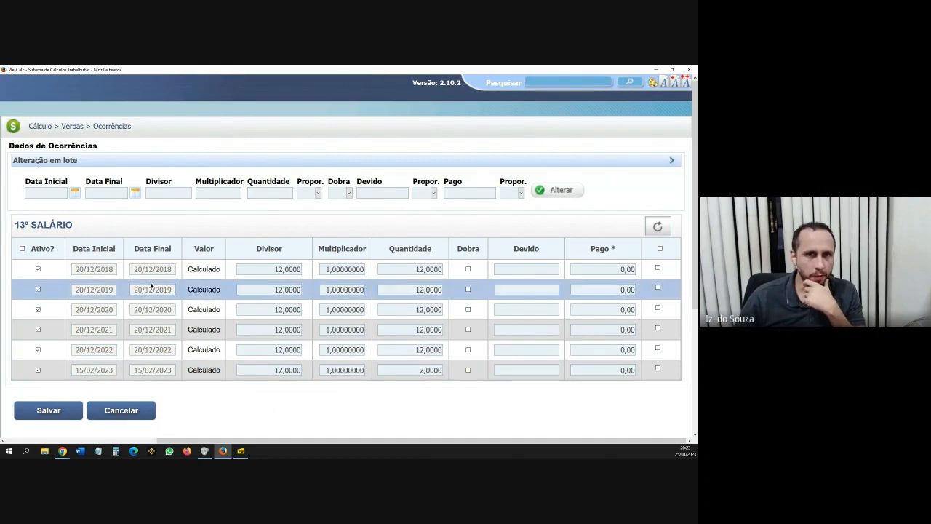
Deactivate the 13º SALÁRIO occurrences of 20/12/2018 through 20/12/2022, keeping only 15/02/2023 active, and save the occurrences.
click(38, 269)
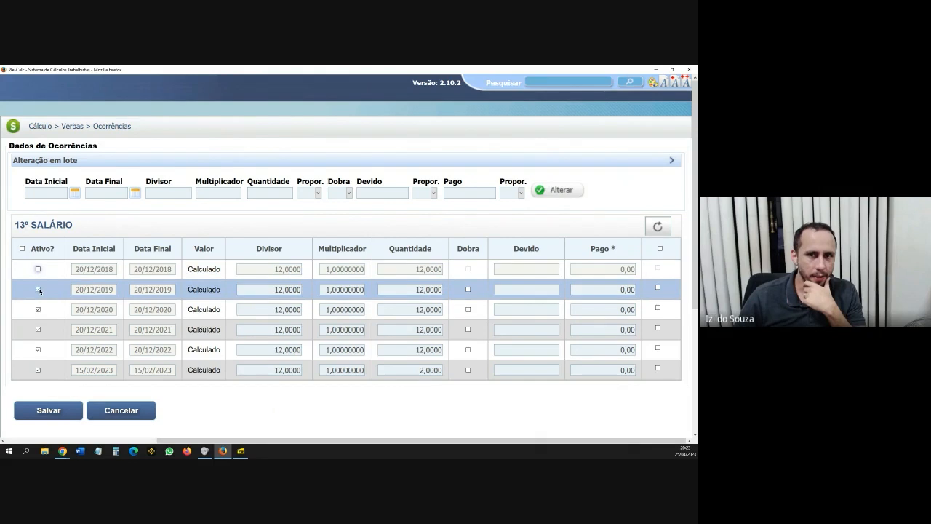
click(38, 290)
click(38, 309)
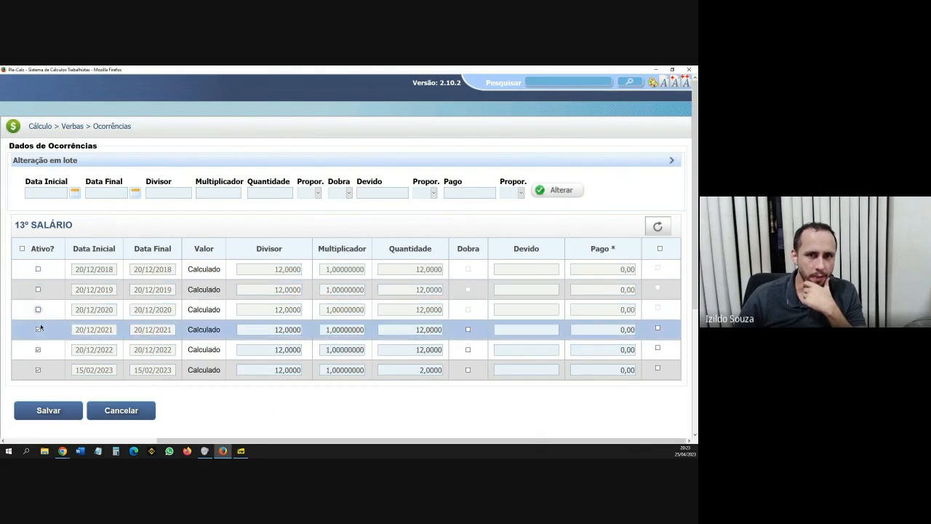
click(38, 330)
click(38, 349)
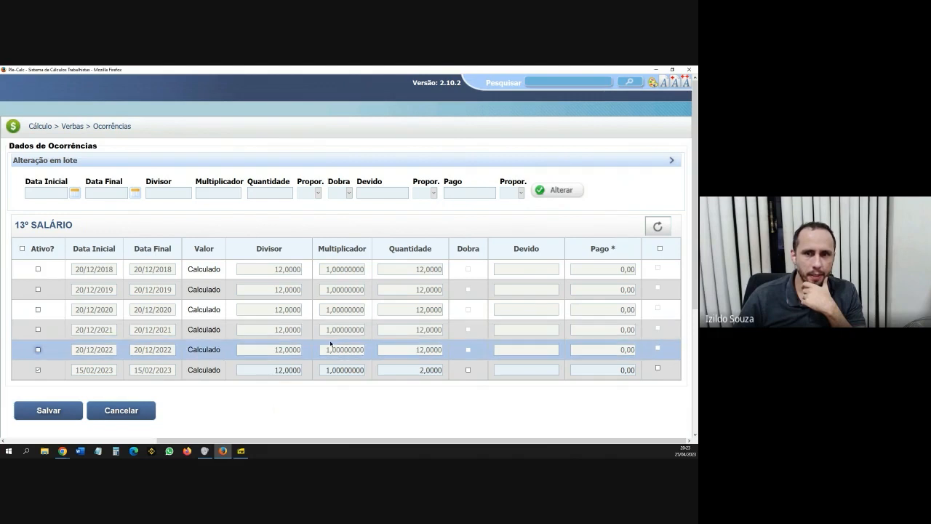
scroll(325, 353, down, 2)
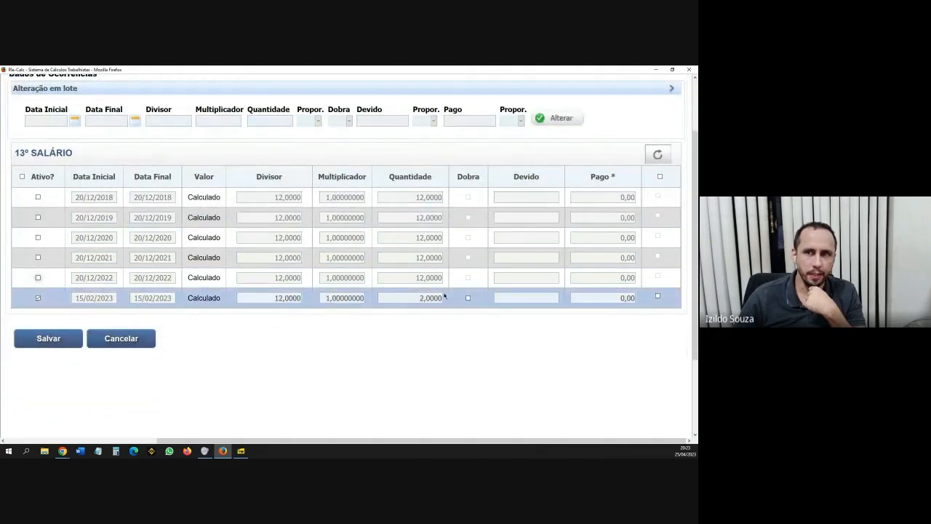
drag(389, 177, 434, 177)
click(439, 177)
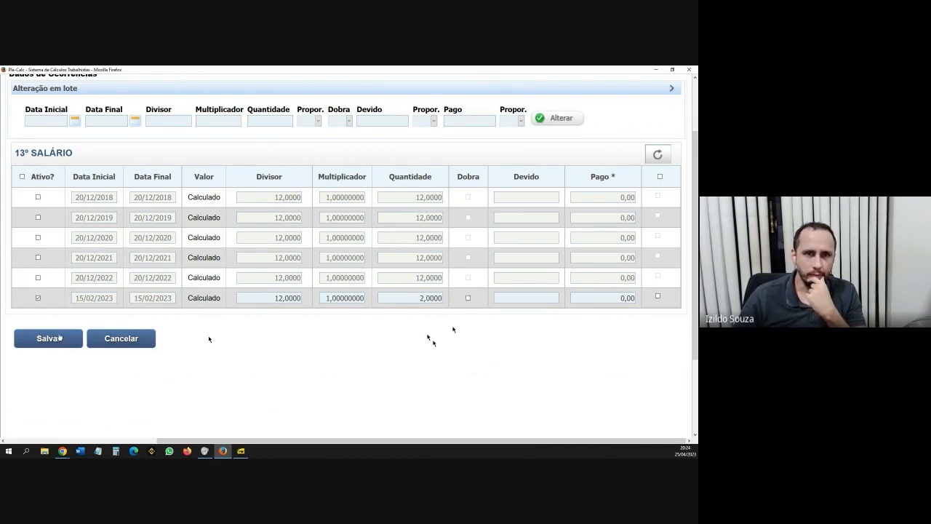
click(59, 338)
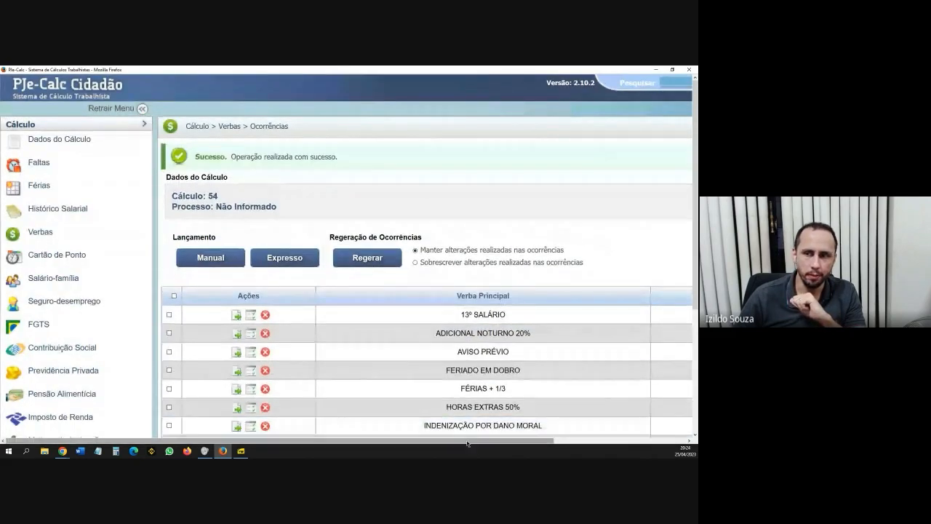
Show the reflex verbas available for 13º SALÁRIO in the Verbas list, then hide them again.
drag(467, 443, 600, 443)
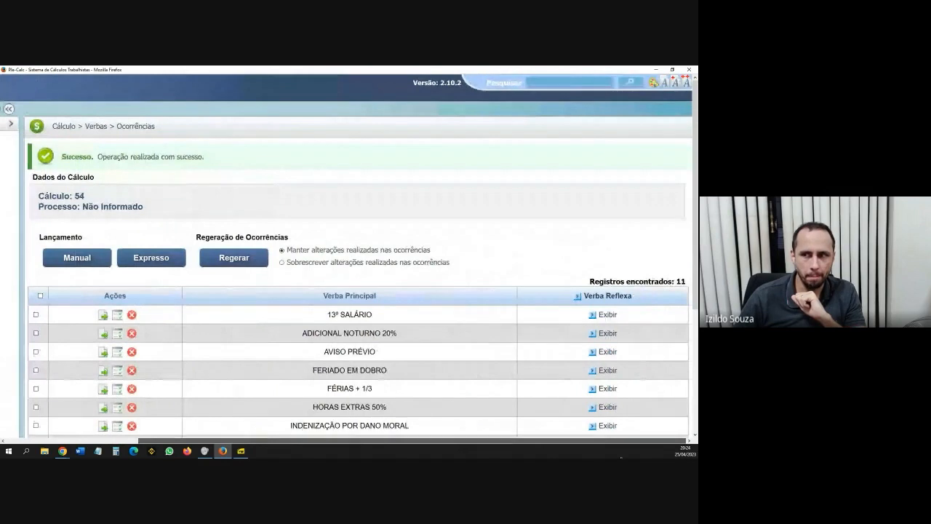
scroll(608, 320, down, 2)
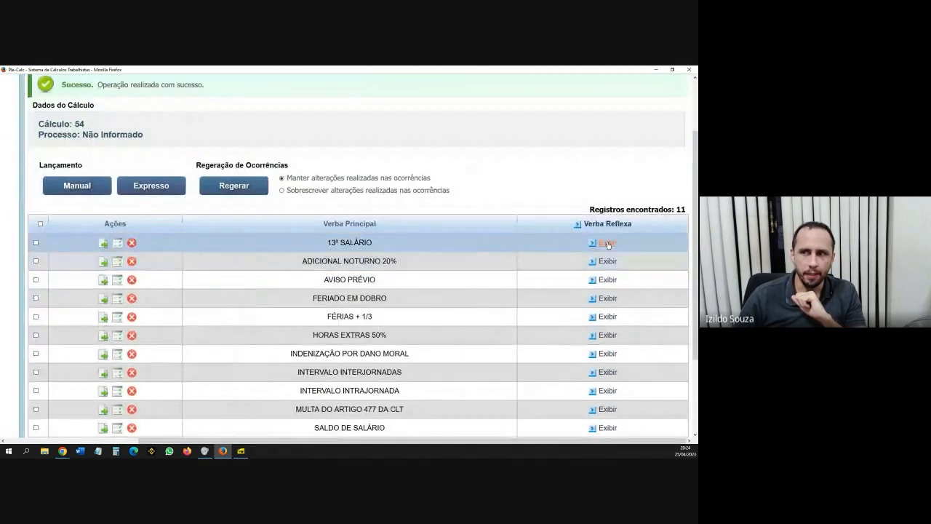
click(608, 243)
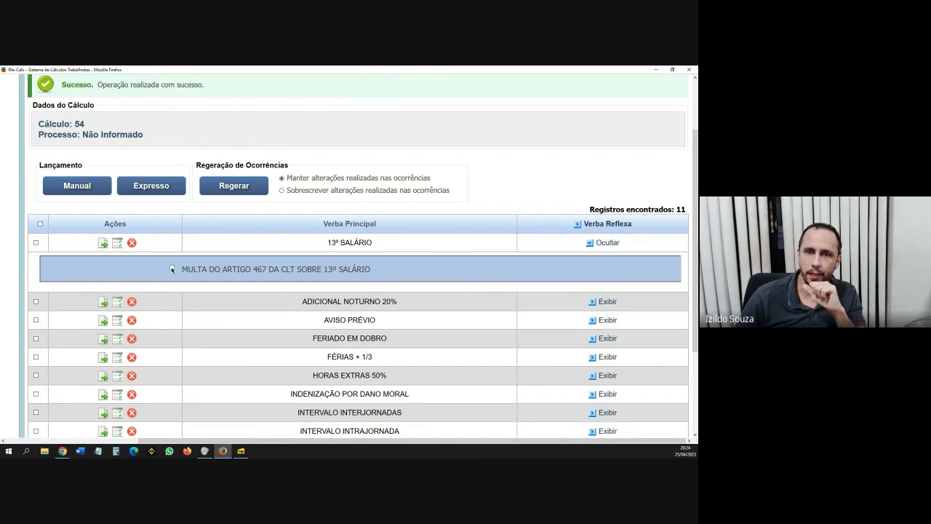
click(602, 243)
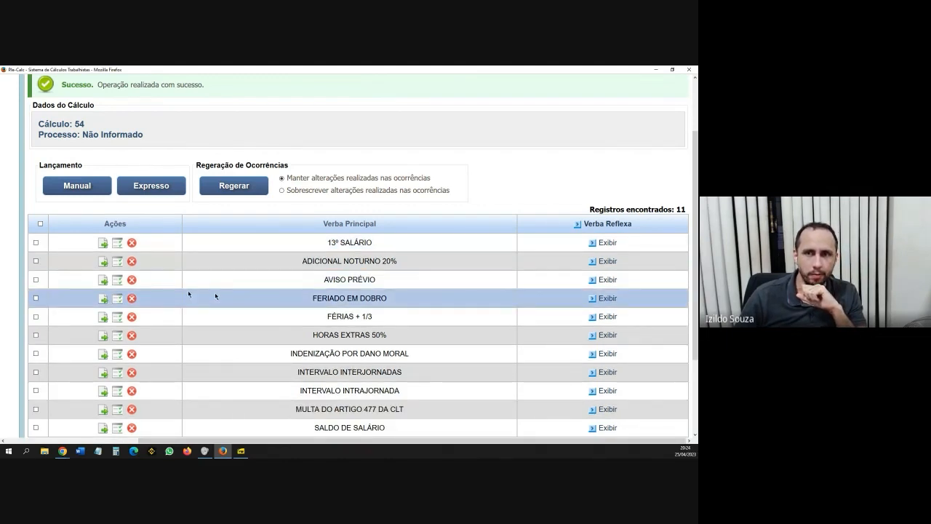
Open the parameters of the ADICIONAL NOTURNO 20% verba from the Verbas list.
scroll(187, 293, down, 2)
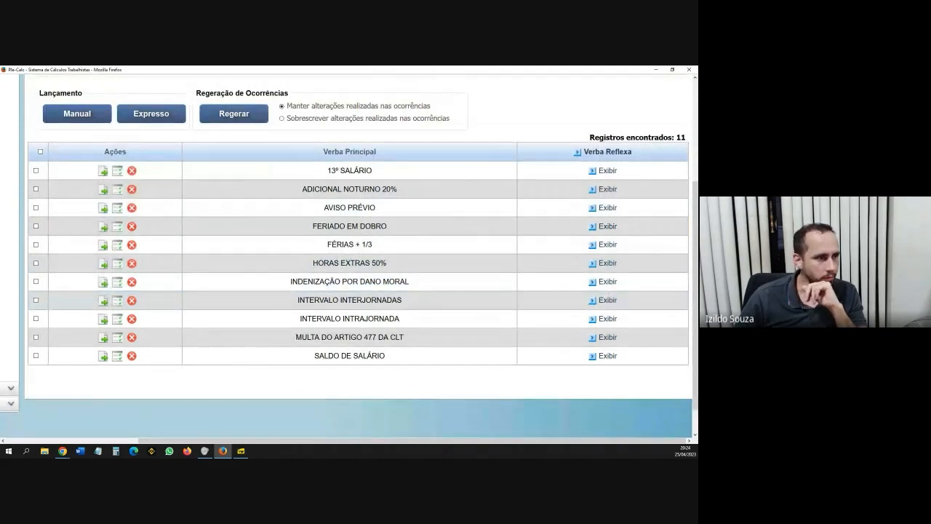
click(101, 191)
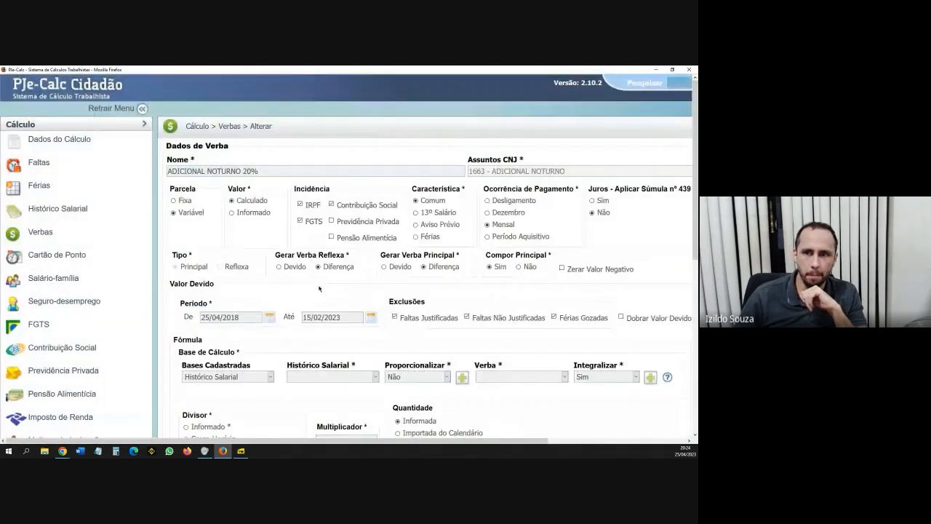
drag(372, 445, 499, 445)
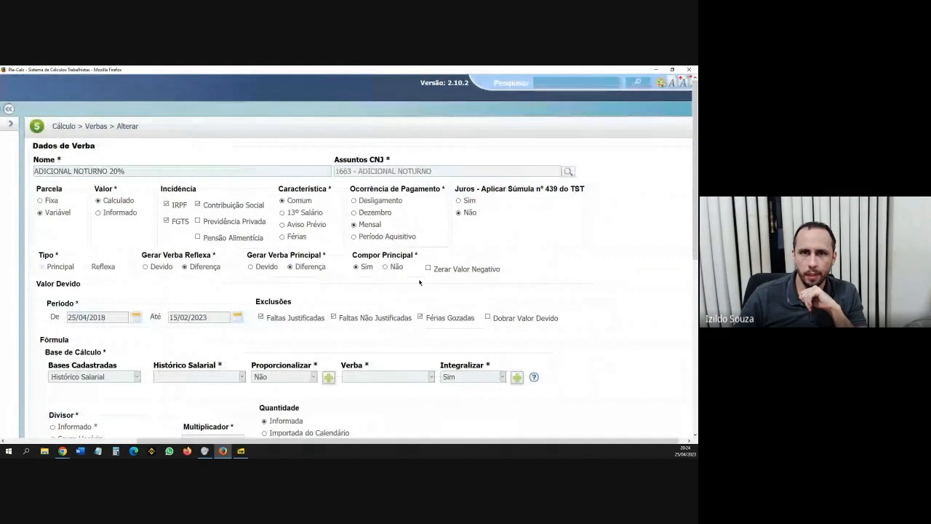
Rename the verba as ADICIONAL NOTURNO 25%.
triple_click(131, 173)
click(138, 160)
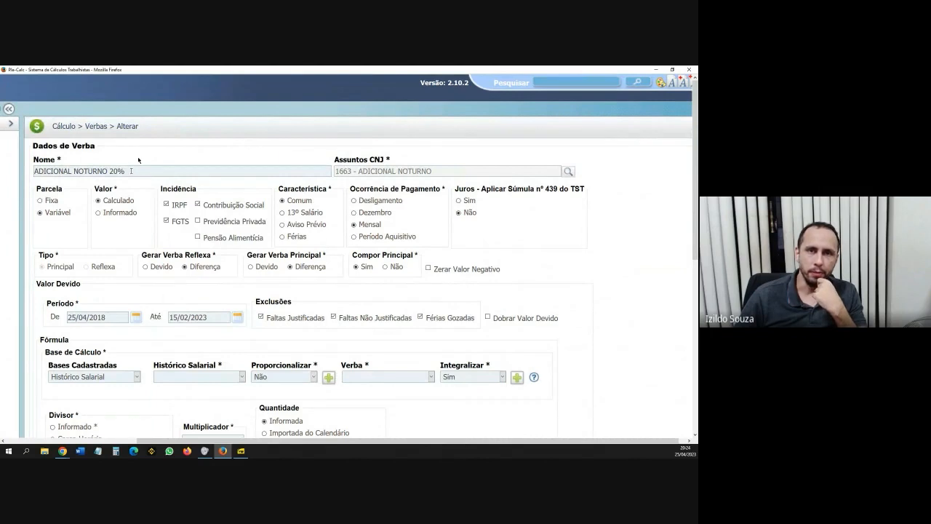
triple_click(128, 171)
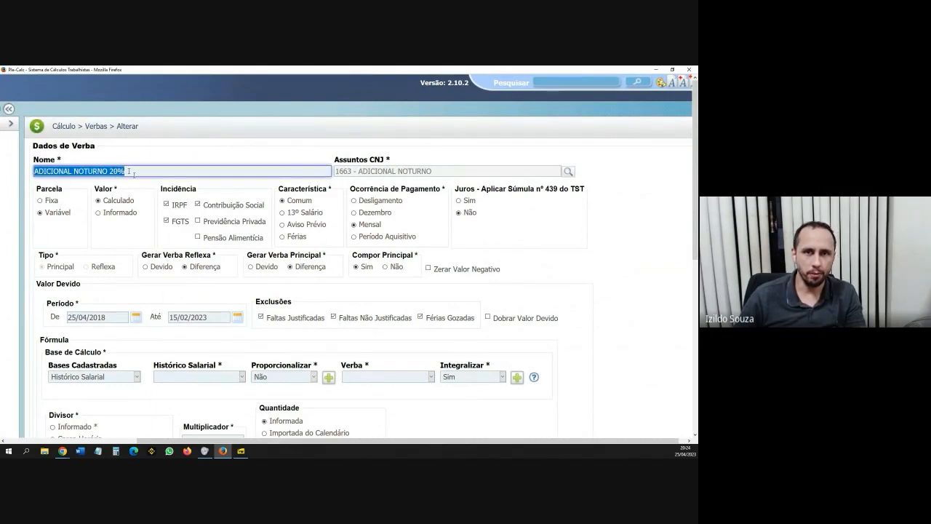
click(129, 171)
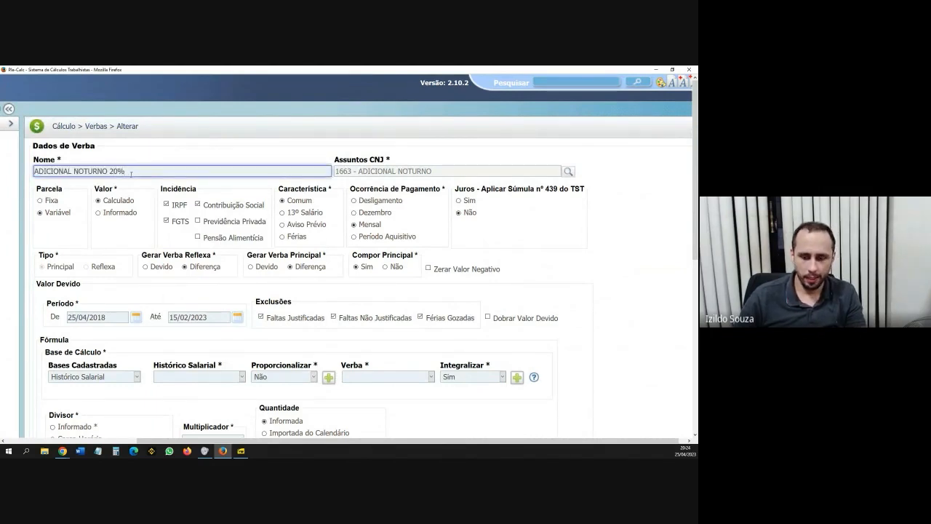
key(Delete)
text(5)
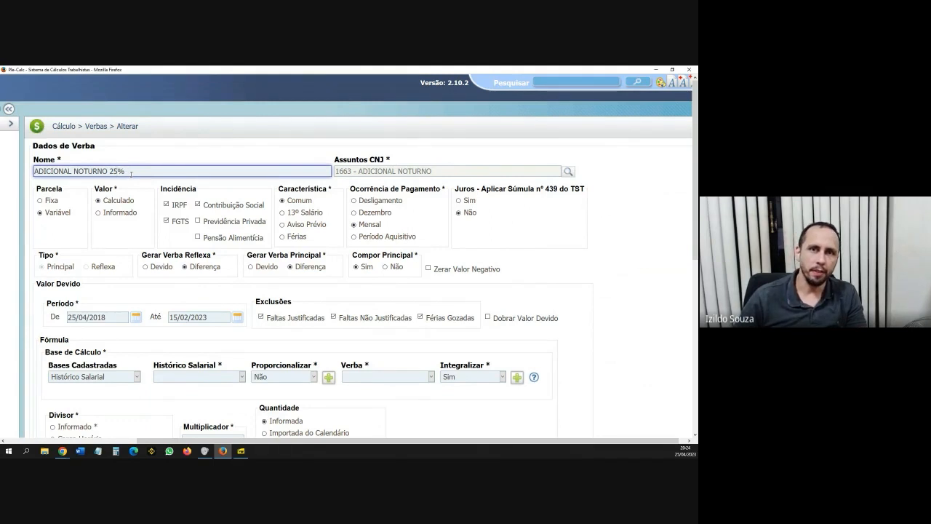
click(151, 156)
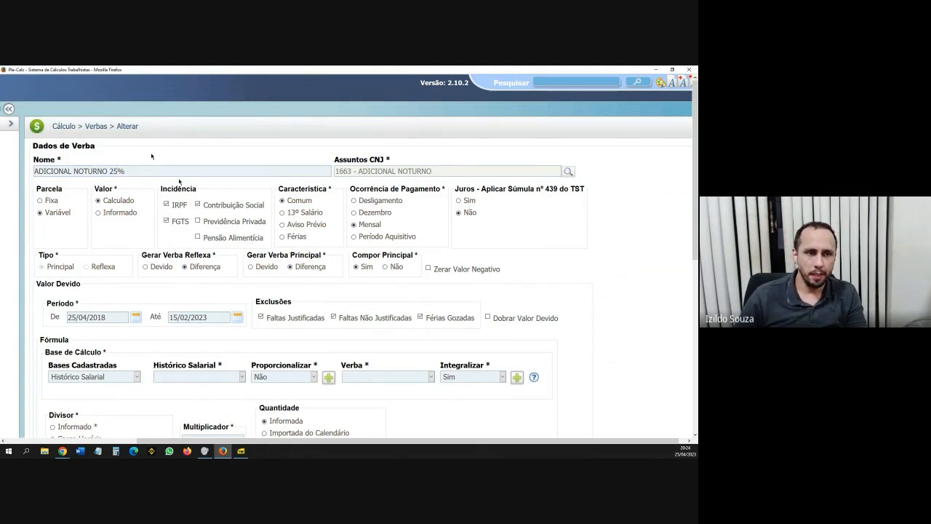
Set the multiplier in the night-shift verba's formula to 0,25 and recheck the verba's parameters.
scroll(225, 249, down, 3)
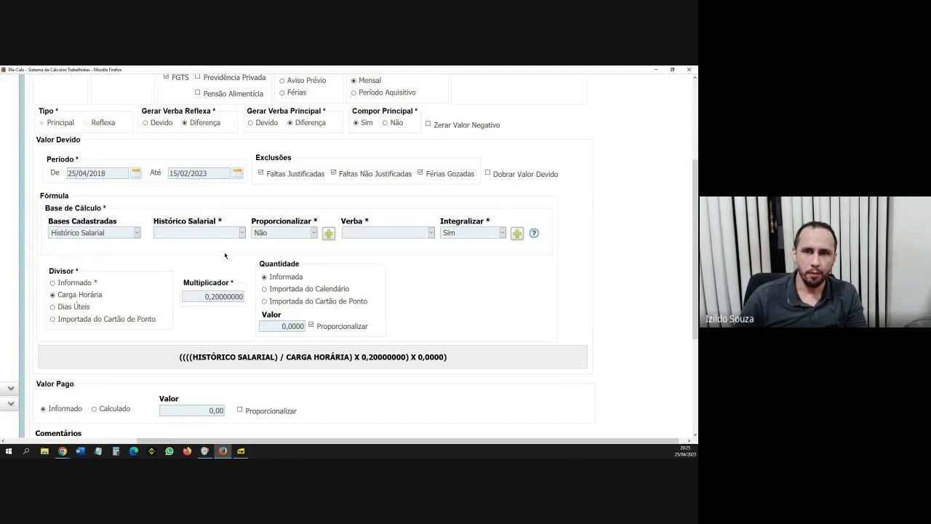
click(216, 296)
click(216, 296)
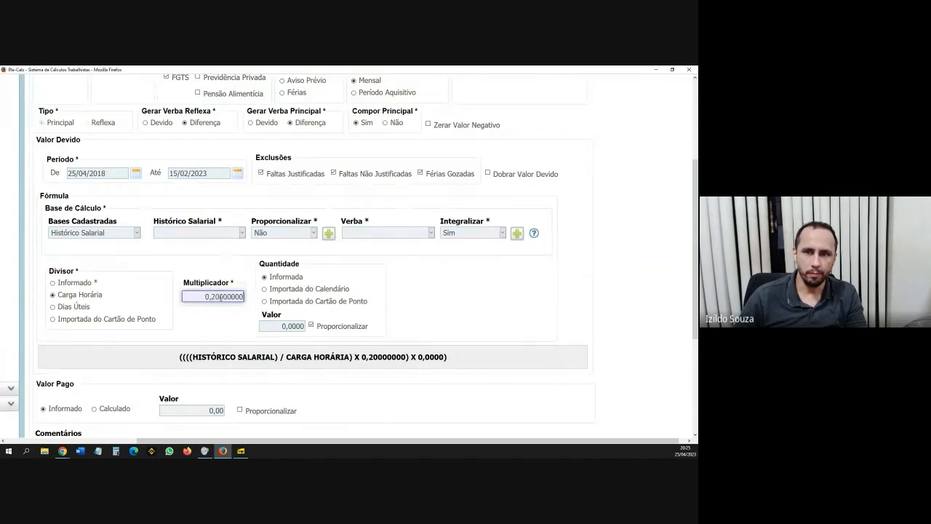
double_click(216, 296)
text(5)
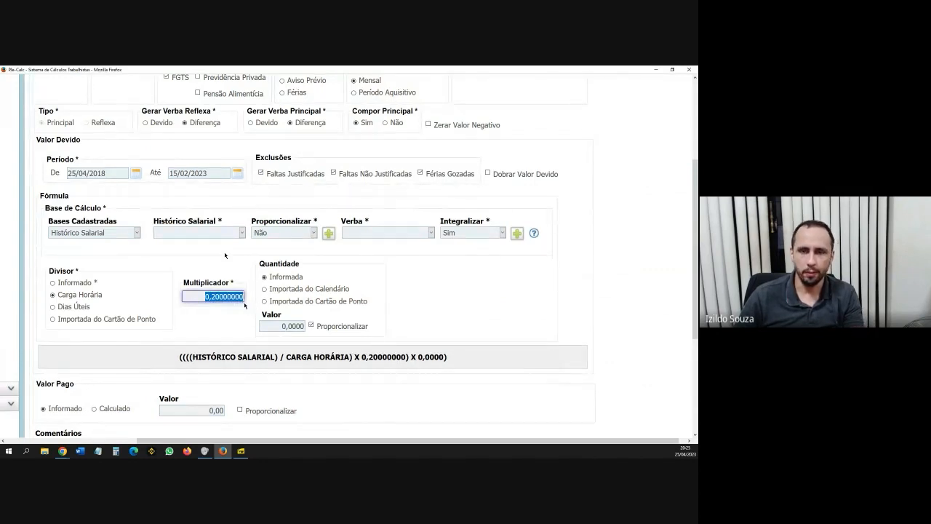
key(BackSpace)
text(0,25)
click(251, 327)
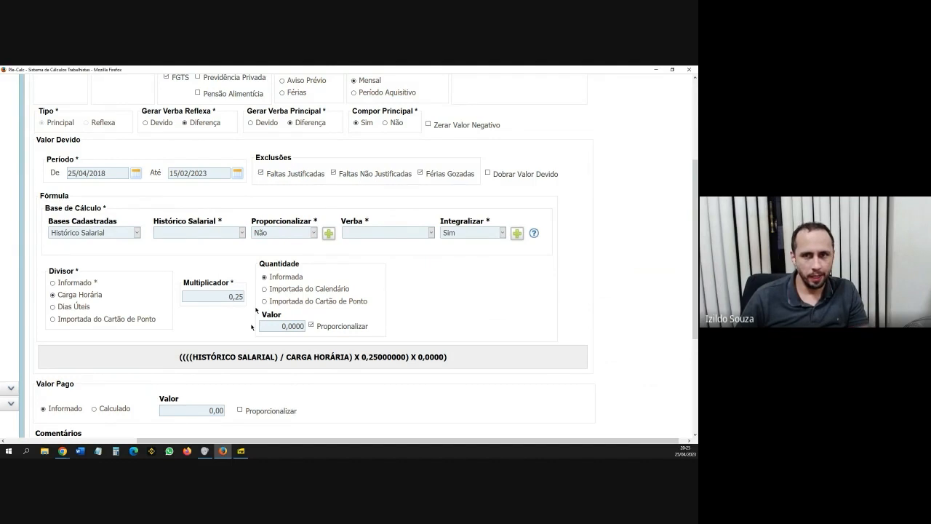
scroll(255, 309, up, 3)
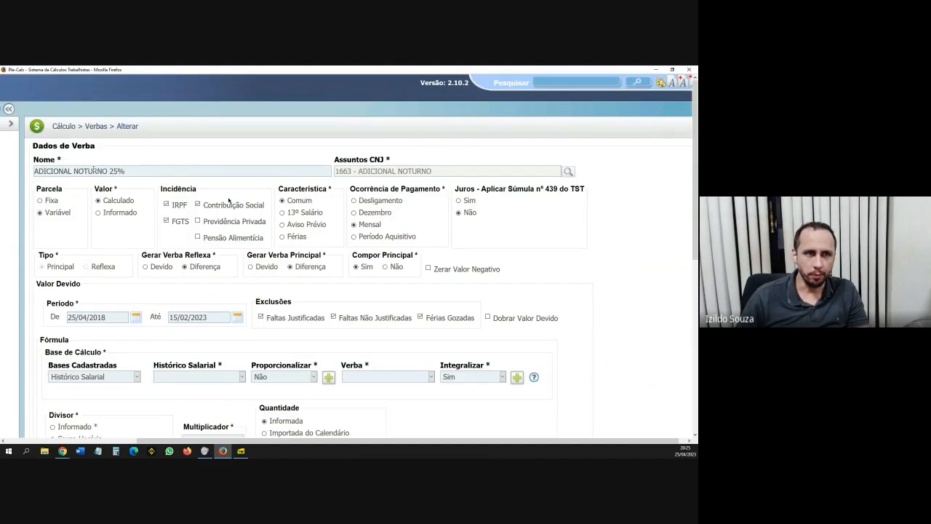
scroll(252, 318, down, 3)
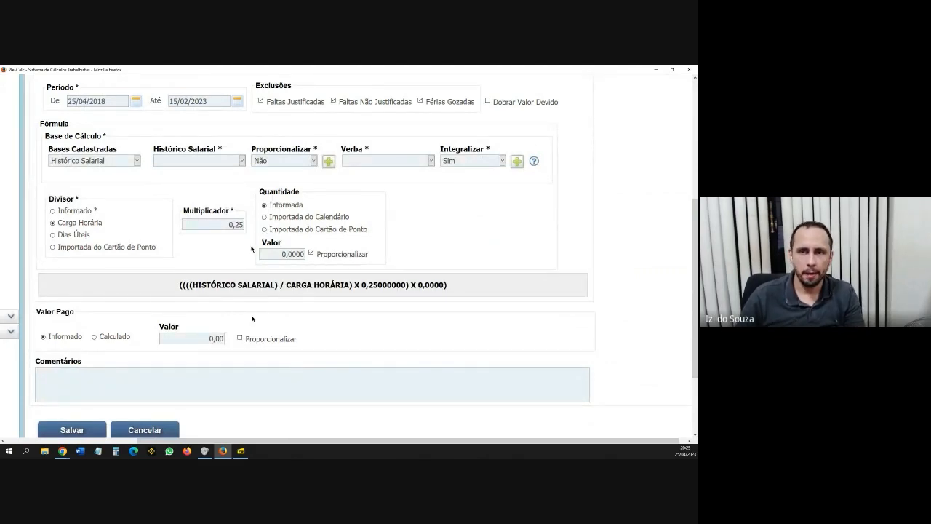
Change the verba's name back to ADICIONAL NOTURNO 20%.
scroll(251, 248, up, 1)
scroll(251, 249, up, 4)
click(137, 174)
click(137, 174)
key(Left)
key(Left)
key(Left)
triple_click(111, 169)
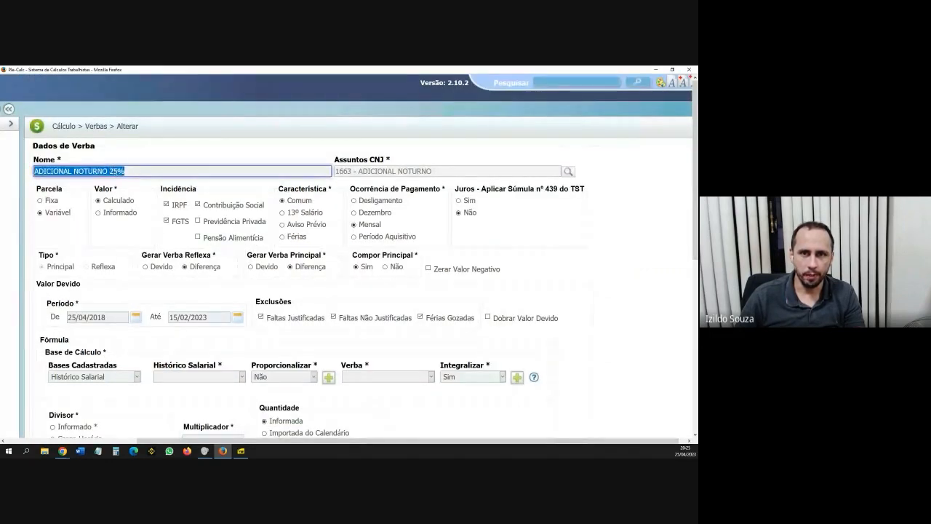
click(114, 171)
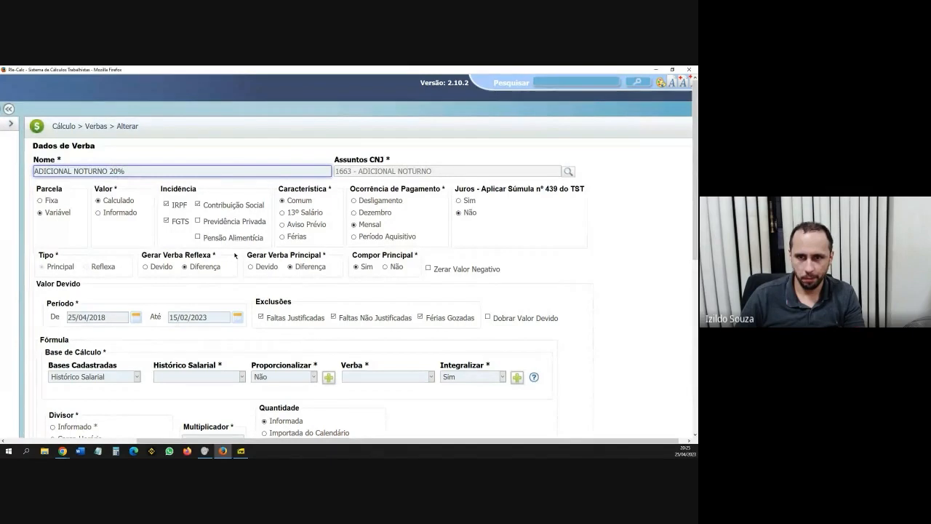
Set the multiplier in the verba's formula back to 0,20.
scroll(218, 291, down, 3)
click(236, 296)
key(BackSpace)
text(0)
click(242, 313)
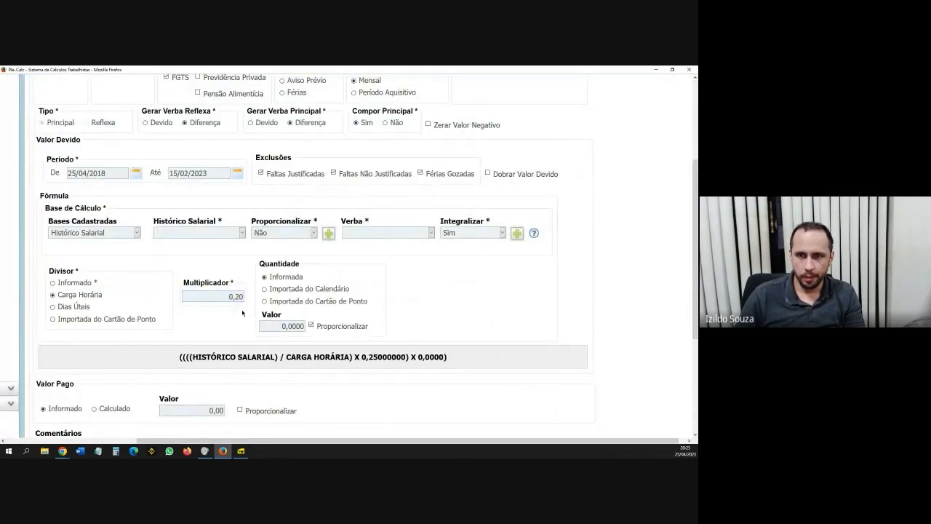
Review the ADICIONAL NOTURNO 20% parameters, including Ocorrência de Pagamento, the period and the Exclusões options.
scroll(244, 309, up, 5)
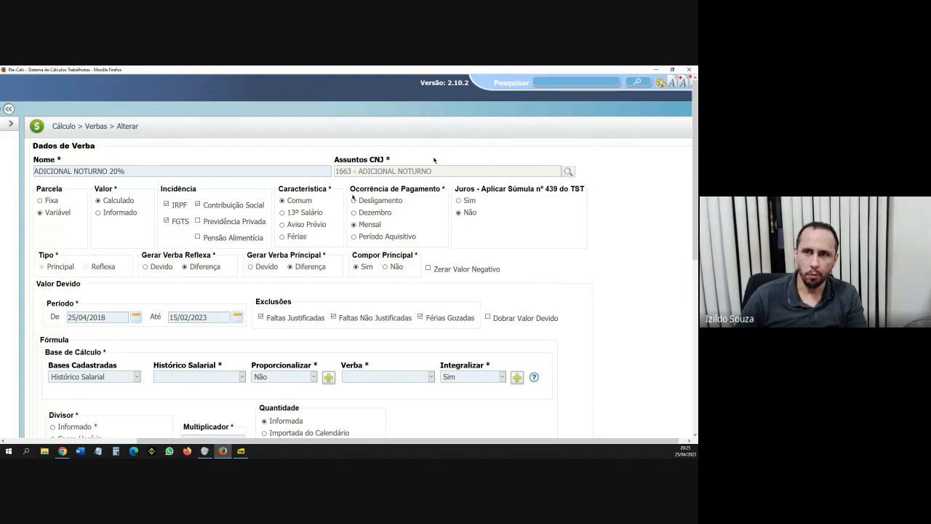
scroll(373, 228, down, 2)
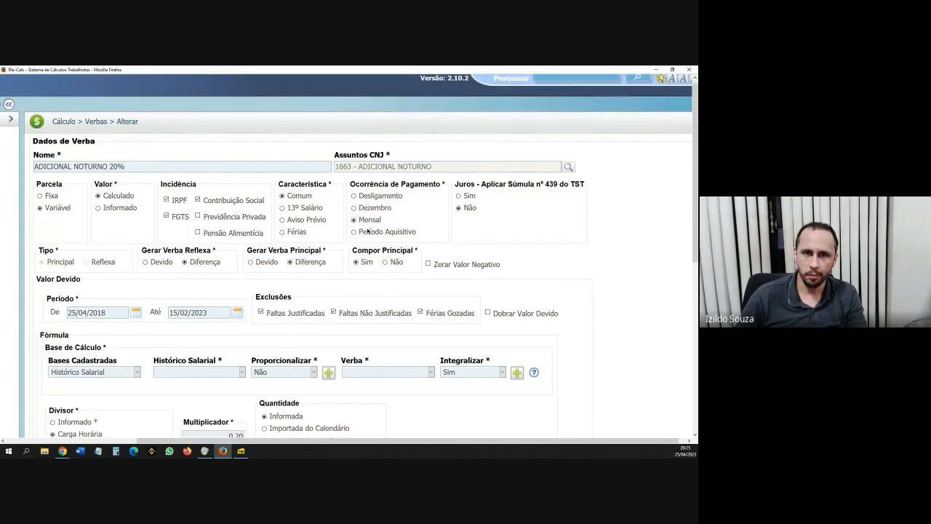
scroll(367, 231, down, 1)
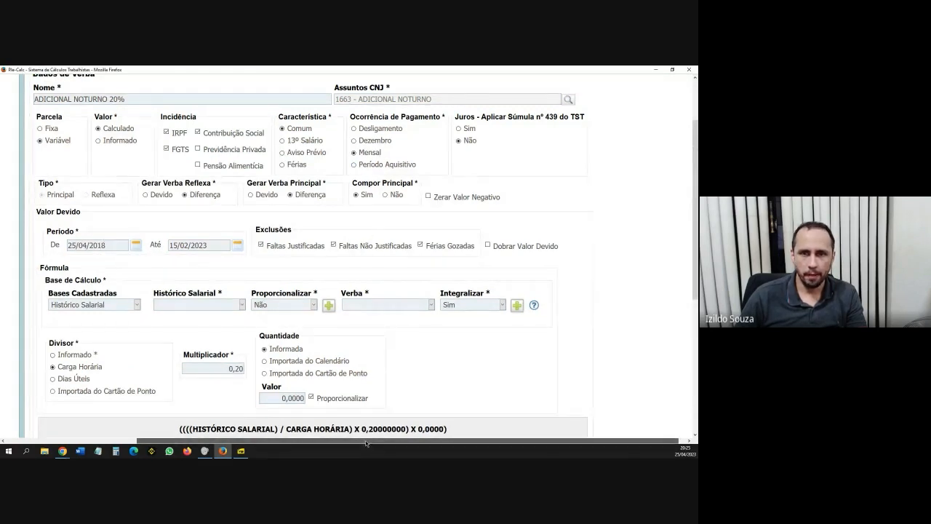
drag(371, 441, 378, 441)
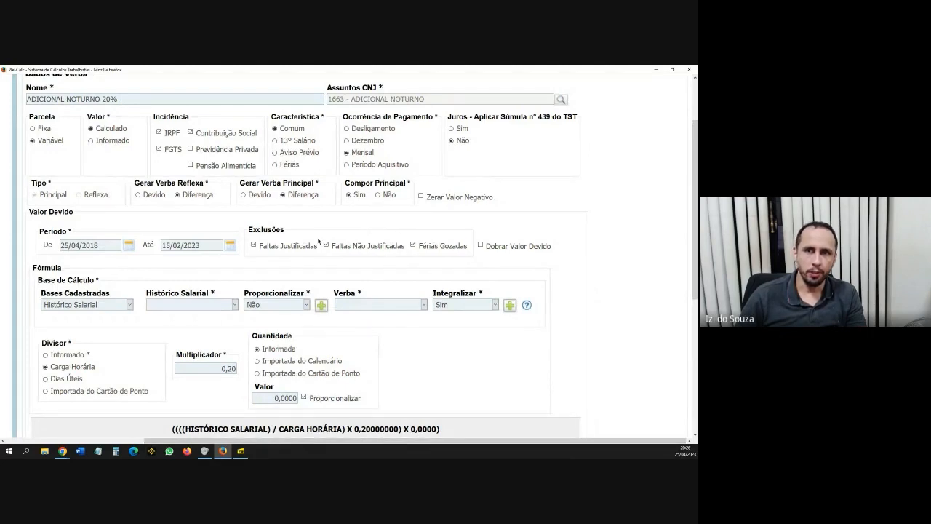
drag(247, 229, 277, 228)
click(289, 226)
double_click(273, 228)
click(268, 219)
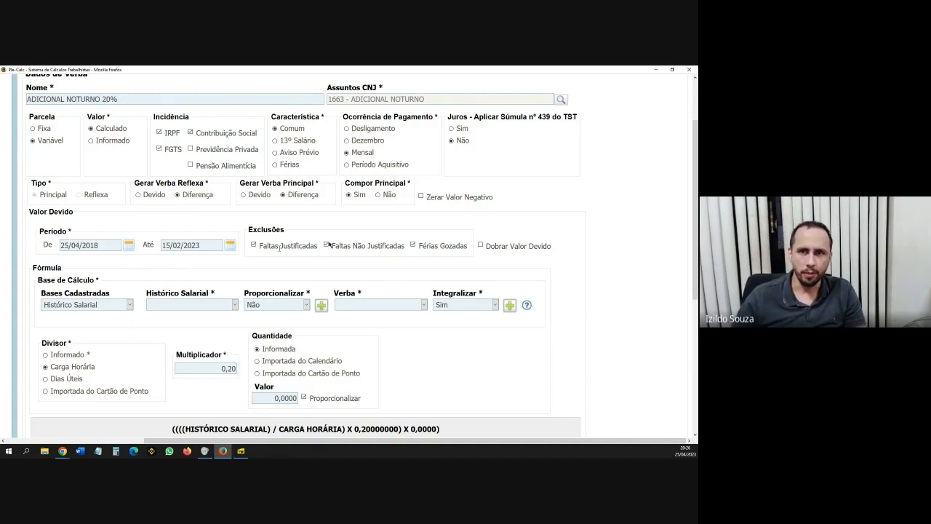
Clear the Faltas Justificadas, Faltas Não Justificadas and Férias Gozadas exclusions, restore all three, and leave Dobrar Valor Devido off.
click(253, 245)
click(325, 244)
click(413, 245)
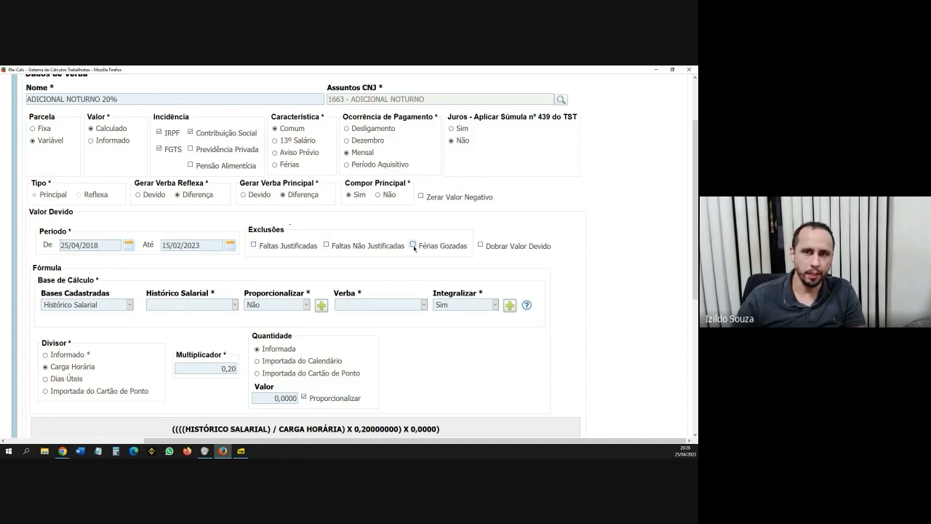
click(413, 245)
click(326, 245)
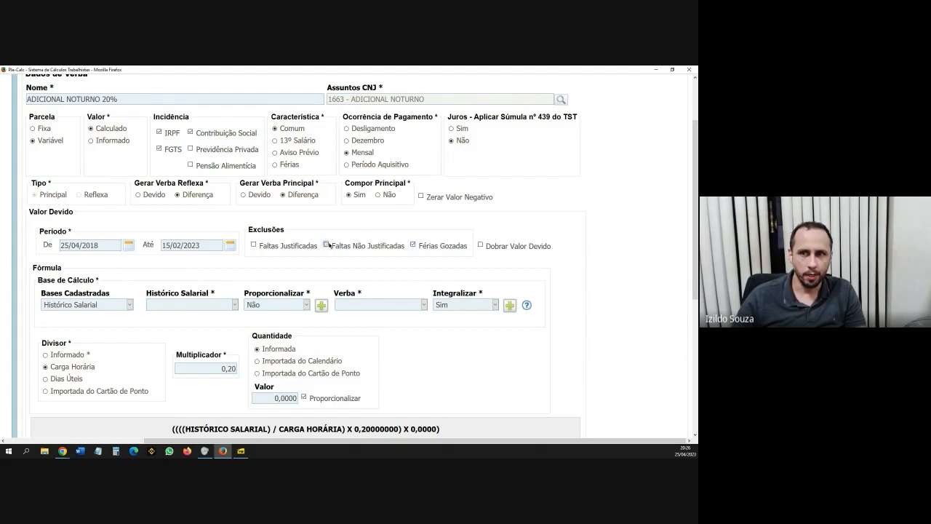
click(254, 245)
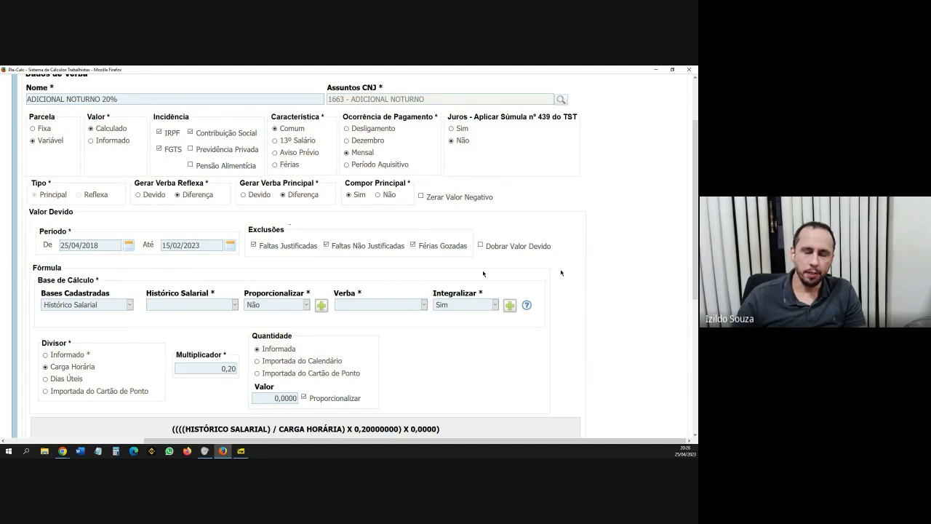
click(480, 245)
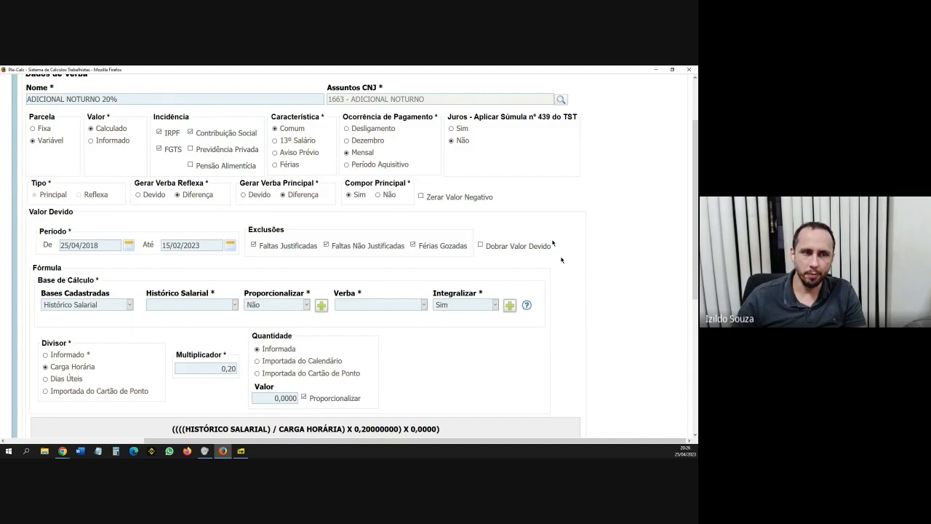
Add SALÁRIO PAGO from Histórico Salarial to the ADICIONAL NOTURNO calculation base, with Proporcionalizar set to Não.
scroll(573, 286, up, 1)
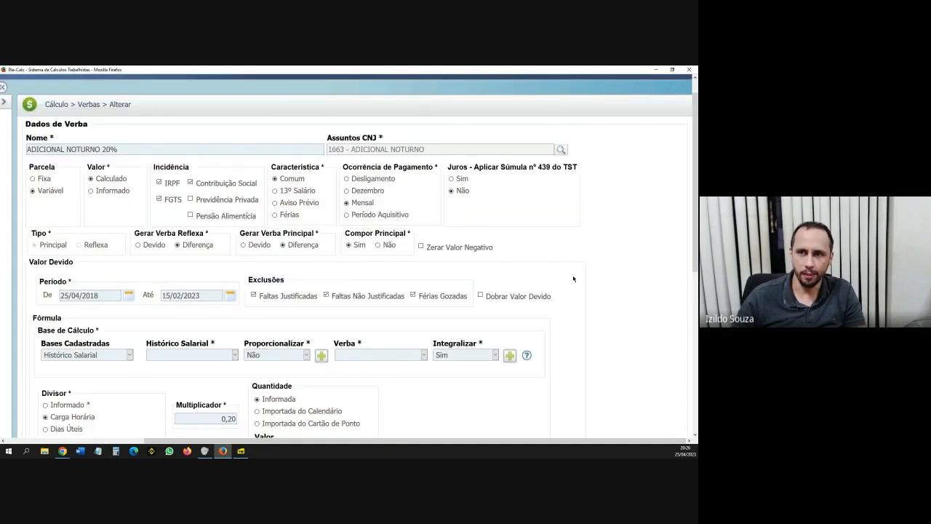
scroll(573, 280, down, 1)
scroll(573, 279, down, 2)
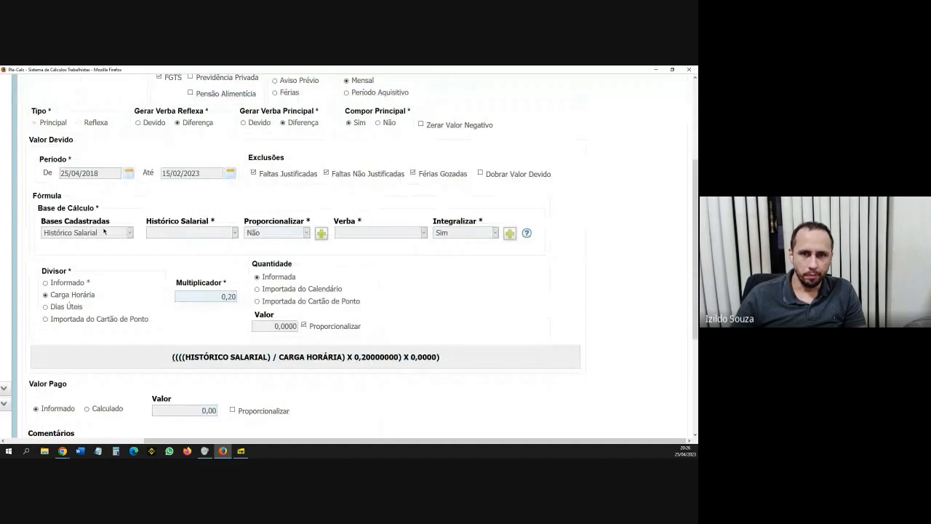
click(153, 234)
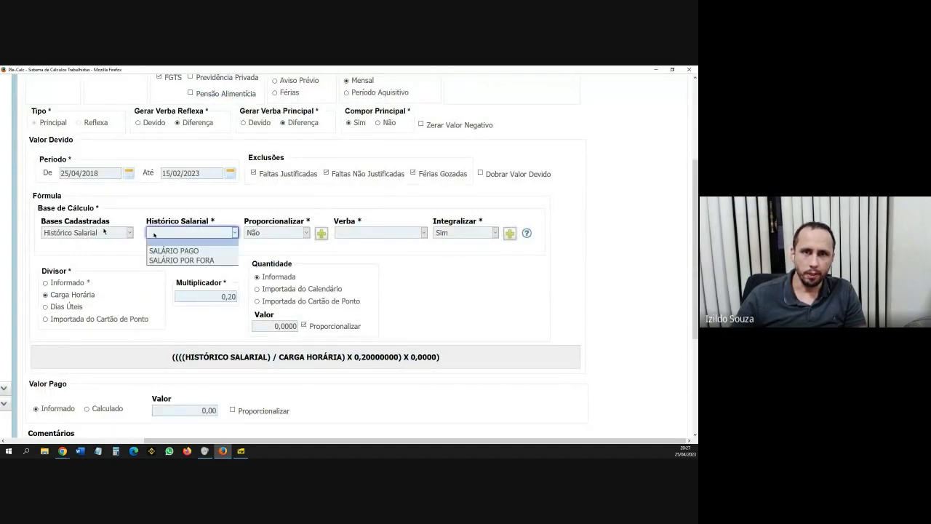
click(198, 252)
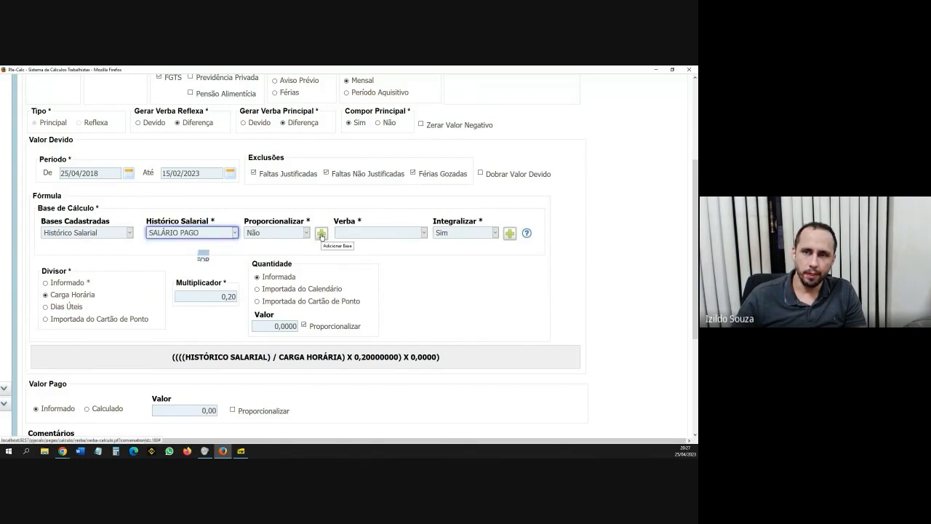
click(321, 234)
scroll(348, 270, down, 3)
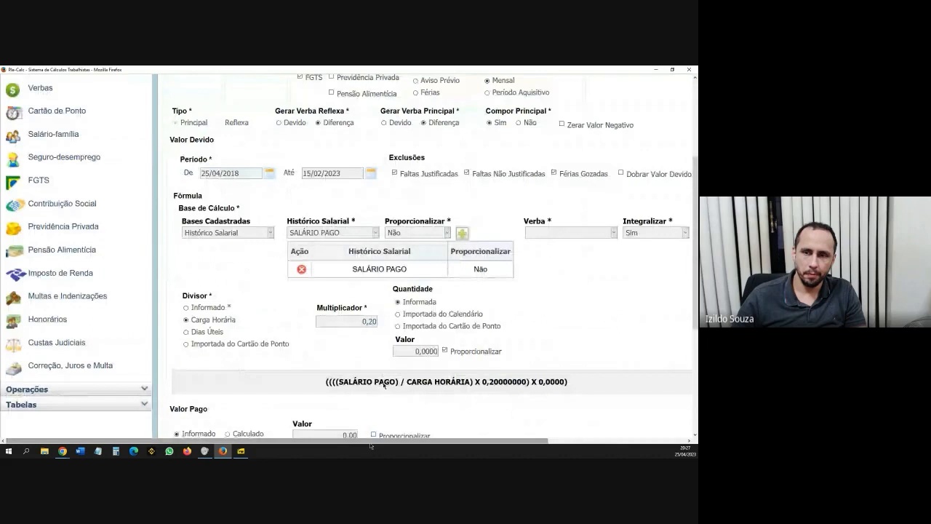
Add SALÁRIO POR FORA as a second Histórico Salarial base of the verba, with Proporcionalizar set to Não.
drag(370, 441, 469, 445)
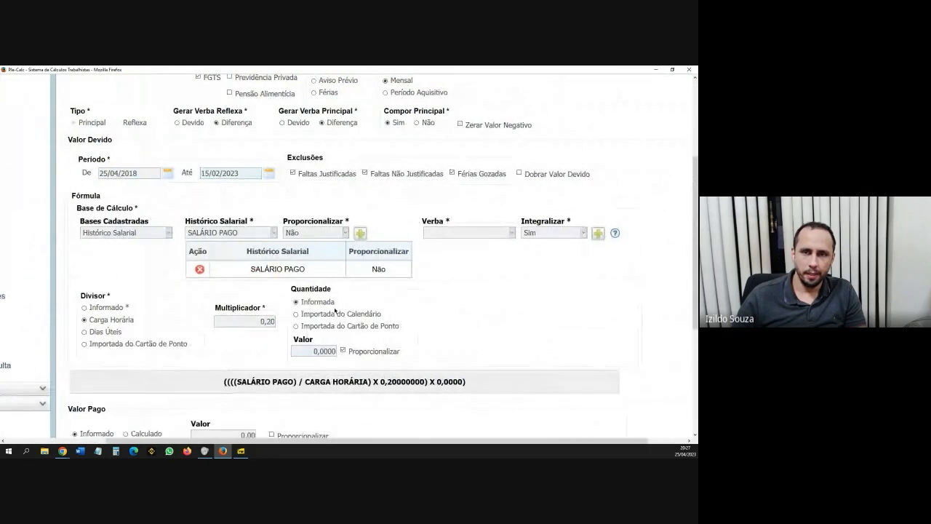
click(248, 234)
click(250, 264)
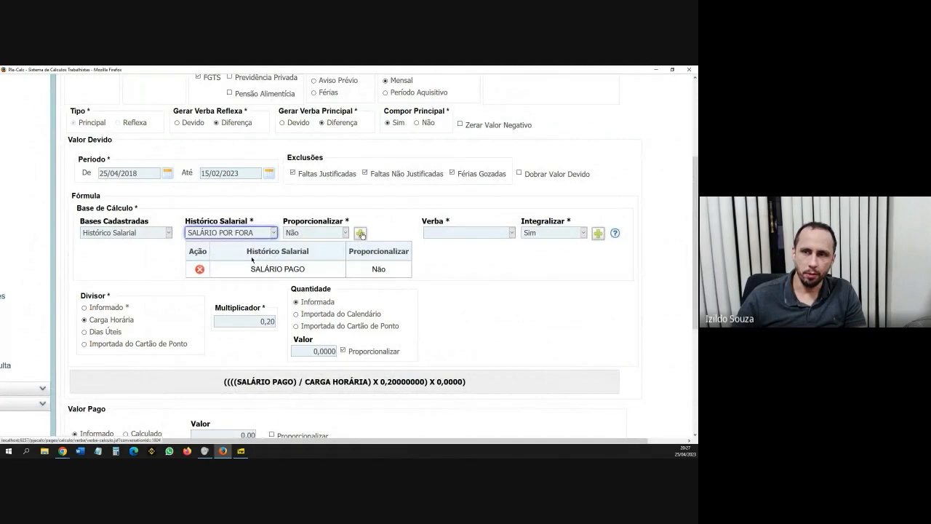
click(361, 234)
scroll(548, 250, down, 4)
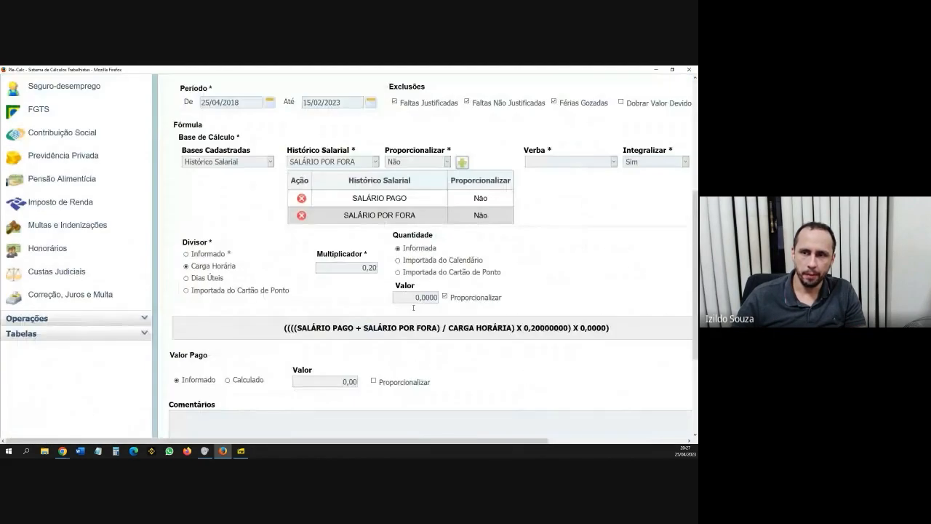
drag(504, 441, 603, 446)
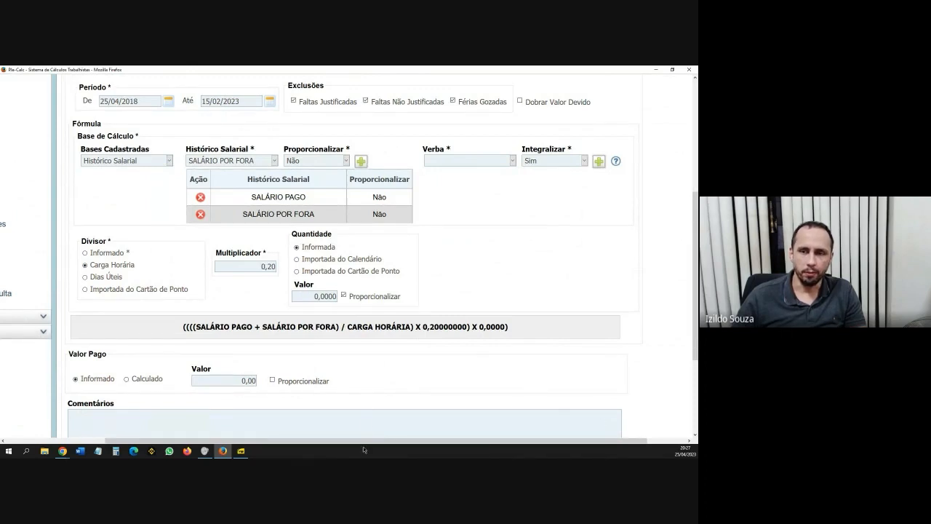
Enter 1.000 as the informed Quantidade of the ADICIONAL NOTURNO 20% verba.
scroll(393, 341, right, 2)
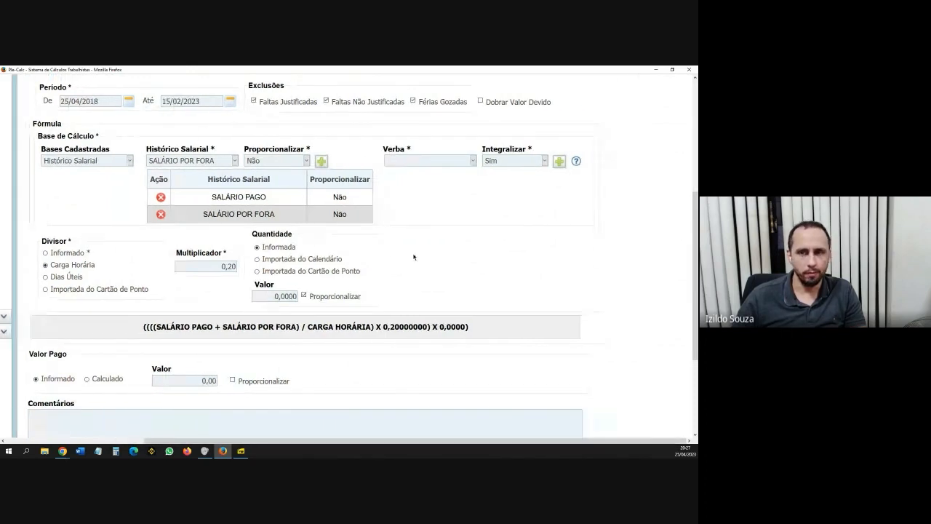
drag(250, 234, 309, 238)
click(309, 239)
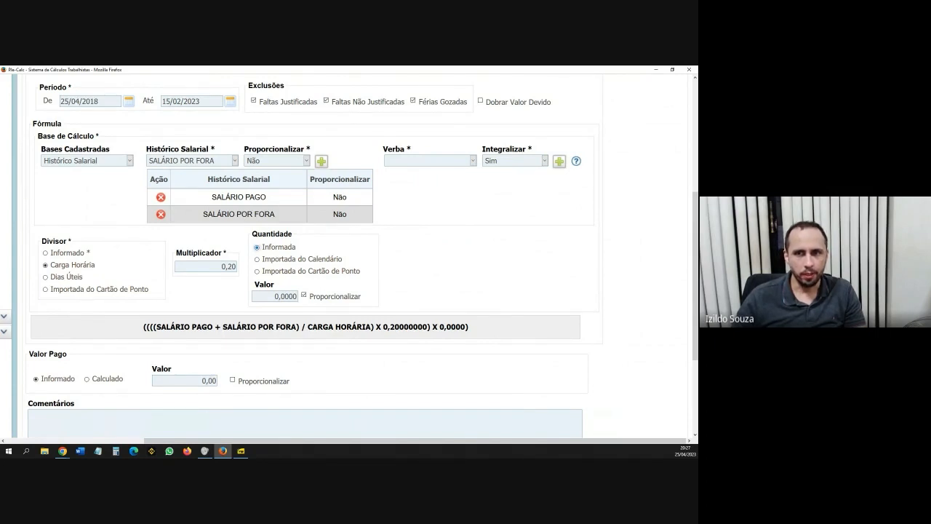
click(270, 298)
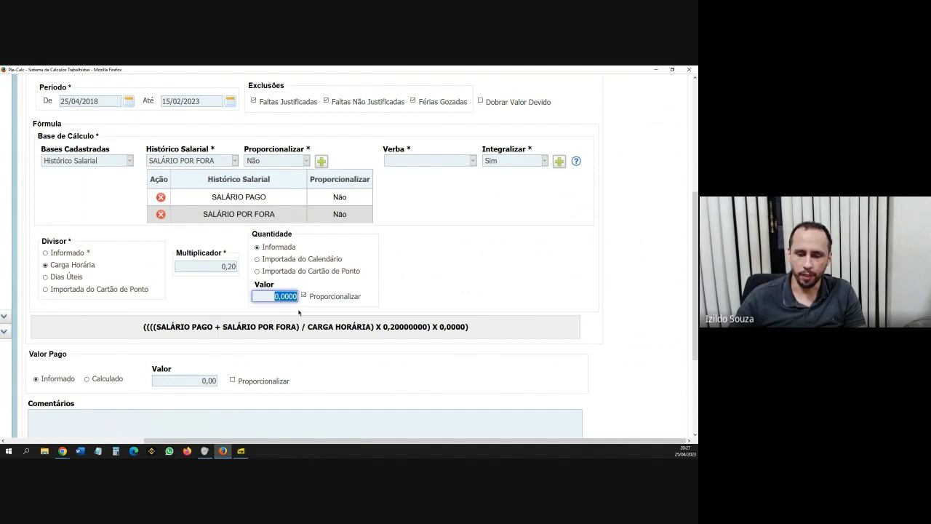
text(1.000)
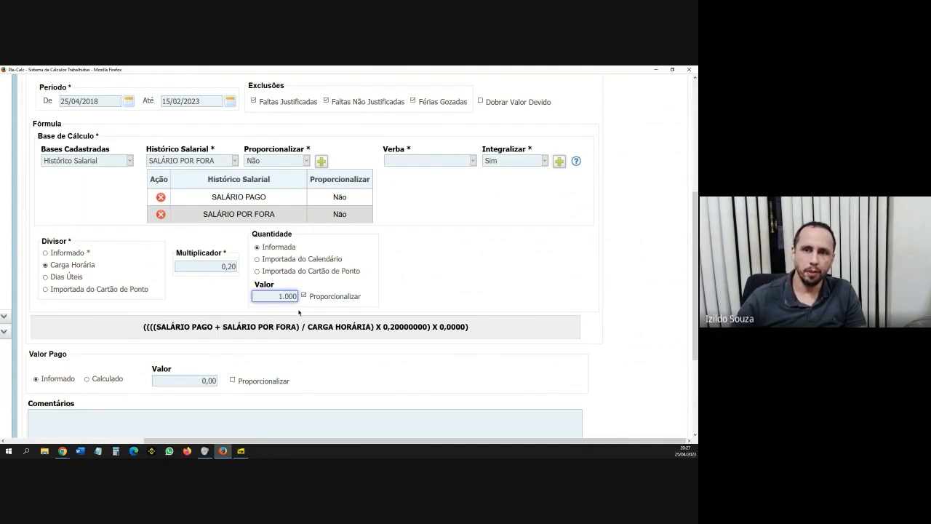
click(406, 268)
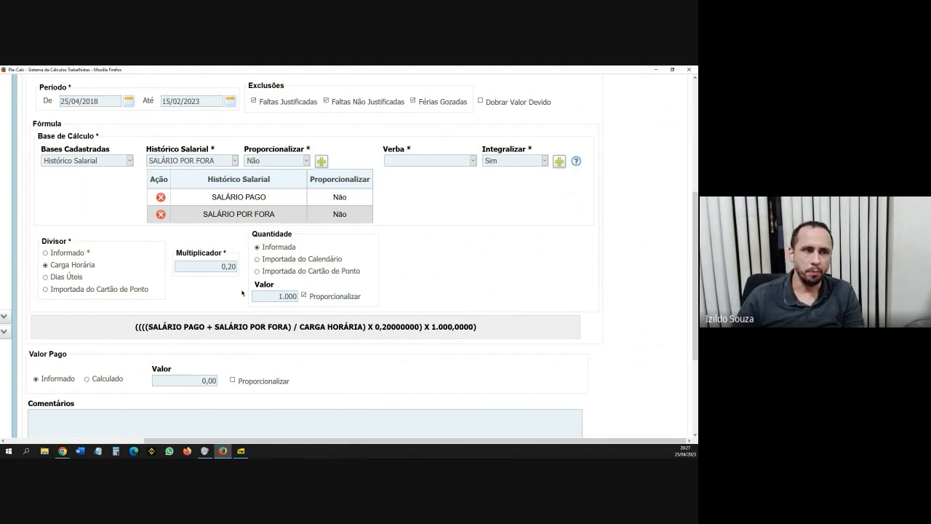
Set the verba's Quantidade to Importada do Cartão de Ponto and add the Hs Noturnas line.
click(304, 274)
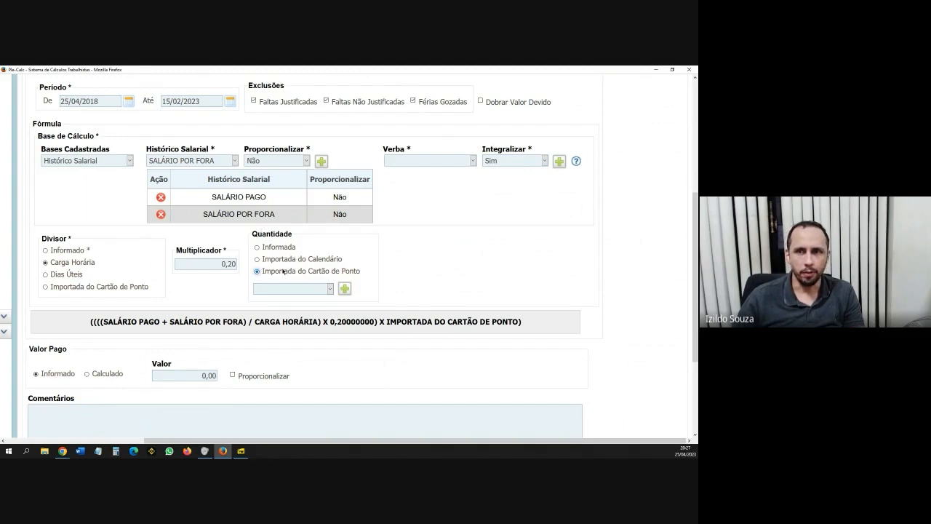
click(295, 289)
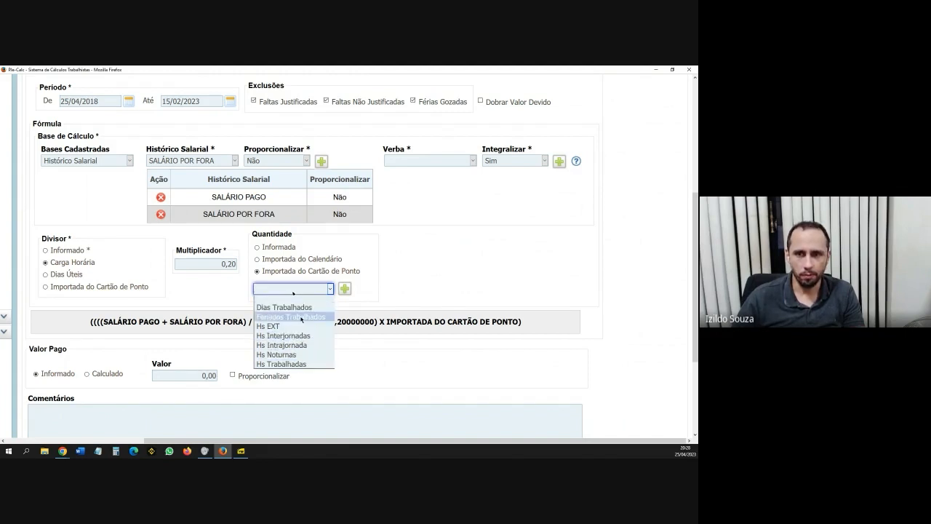
click(294, 355)
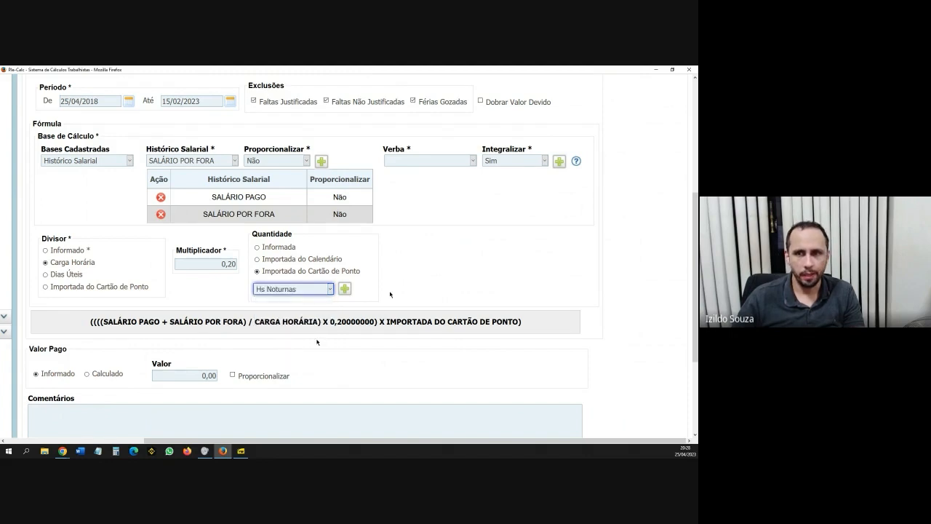
click(345, 288)
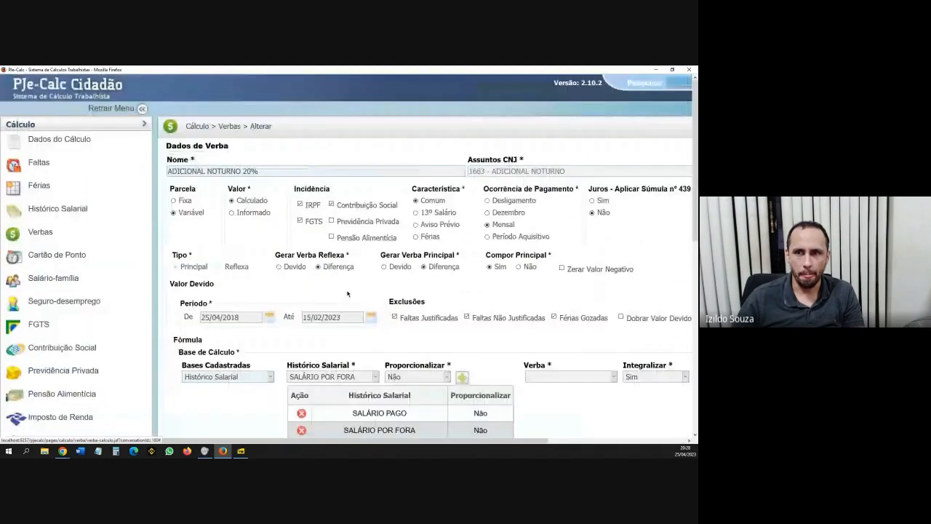
Check the resulting ADICIONAL NOTURNO 20% formula and save the verba.
scroll(402, 375, down, 3)
scroll(402, 375, right, 3)
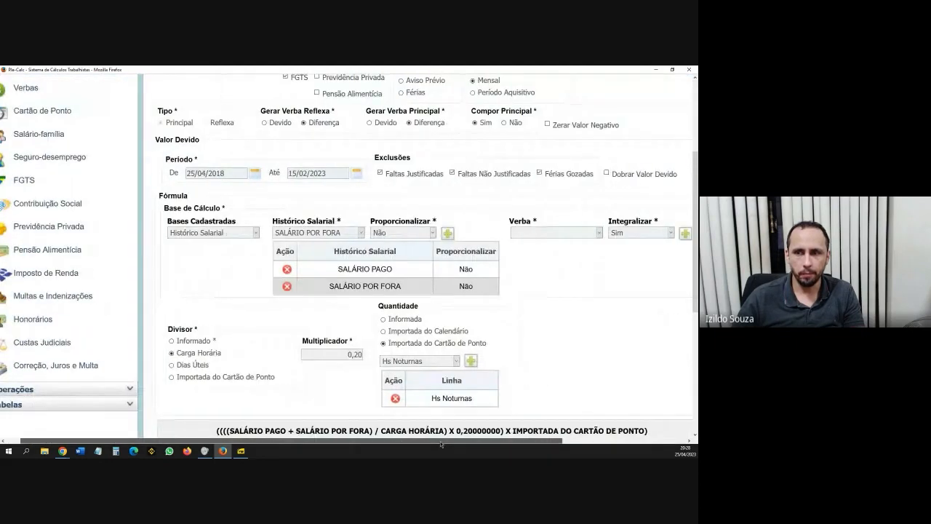
scroll(521, 411, down, 3)
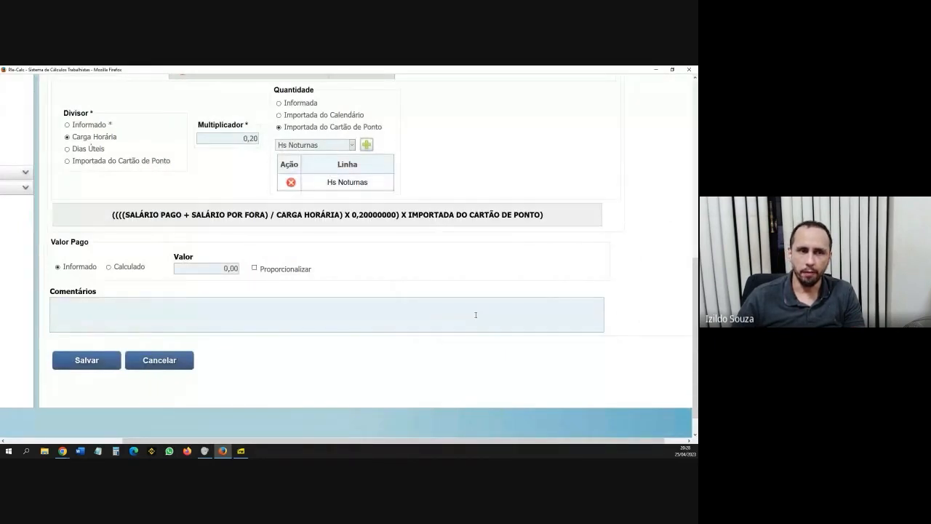
drag(125, 214, 553, 213)
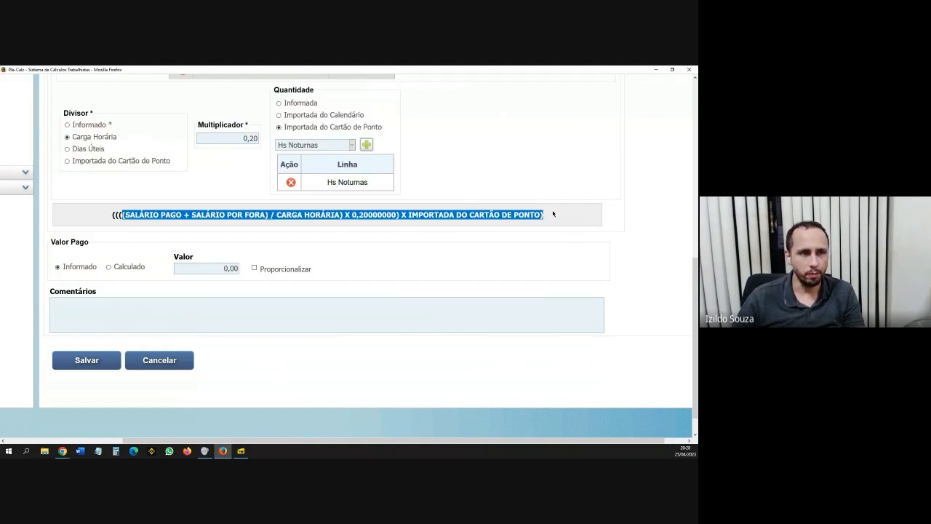
click(552, 214)
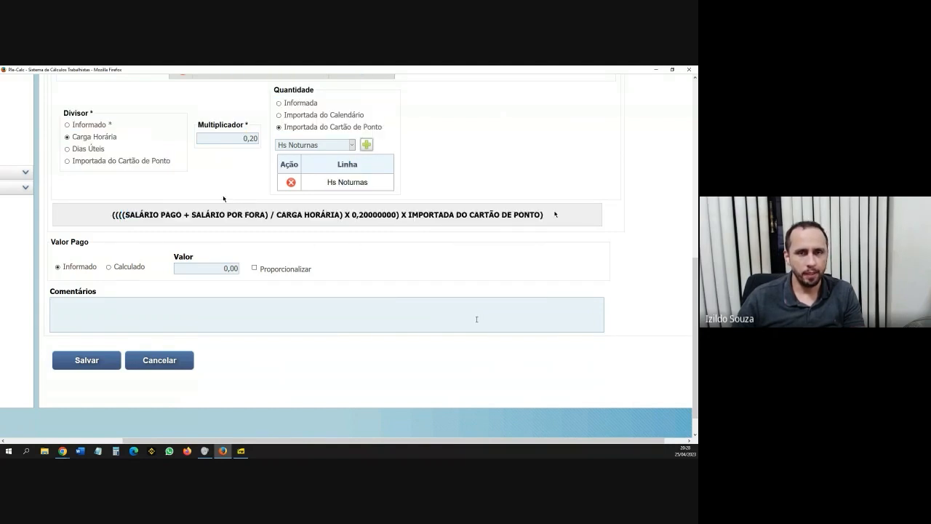
click(80, 360)
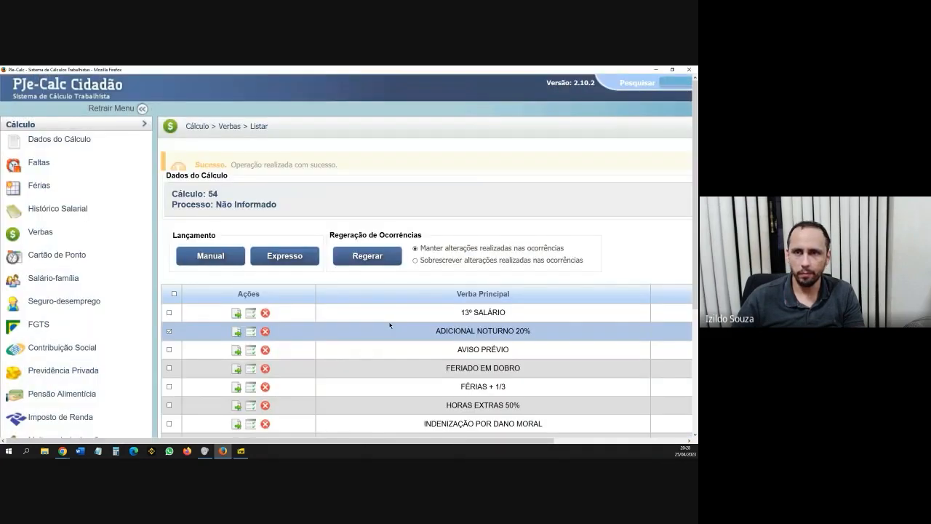
Regenerate the ADICIONAL NOTURNO 20% occurrences, keeping the changes already made in them, and confirm.
drag(379, 442, 497, 445)
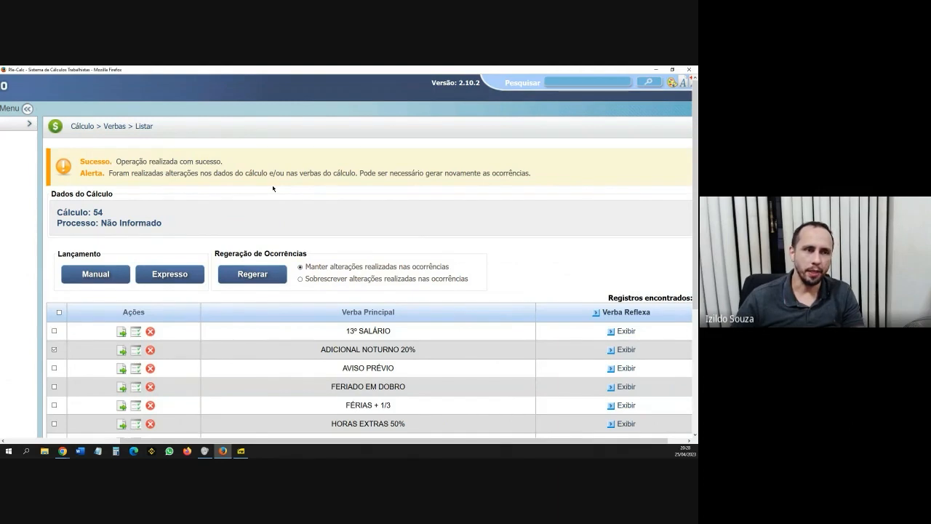
click(252, 274)
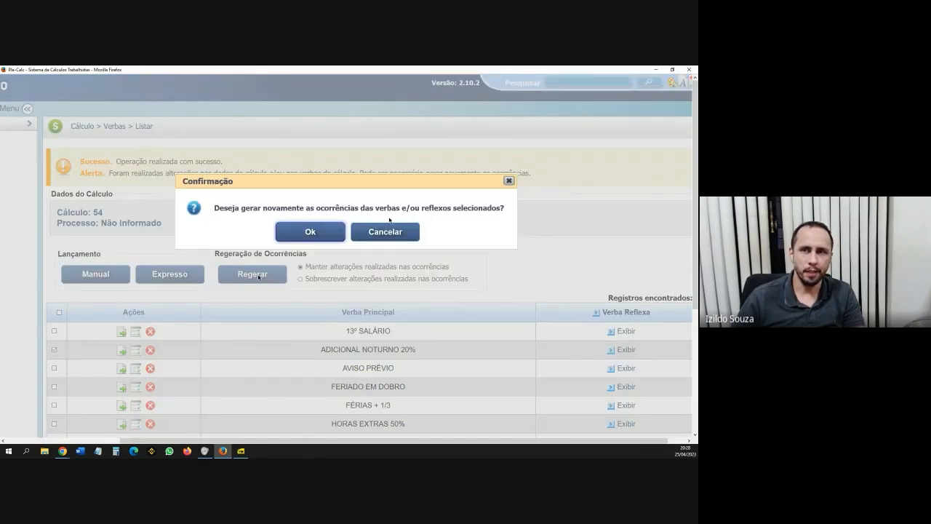
click(332, 231)
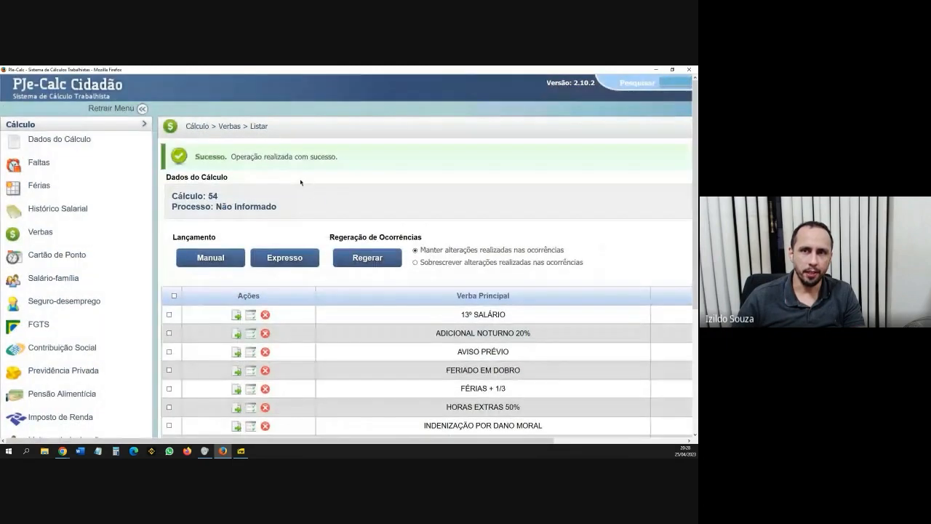
Examine the monthly Divisor, Multiplicador and Quantidade in the ADICIONAL NOTURNO 20% occurrences, and return to the verba list.
drag(447, 441, 583, 449)
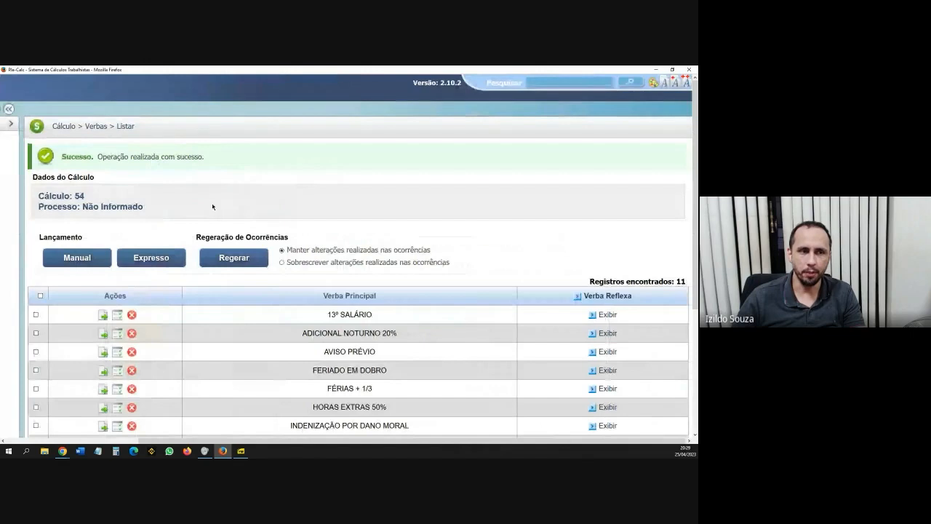
scroll(448, 240, down, 2)
scroll(447, 240, down, 1)
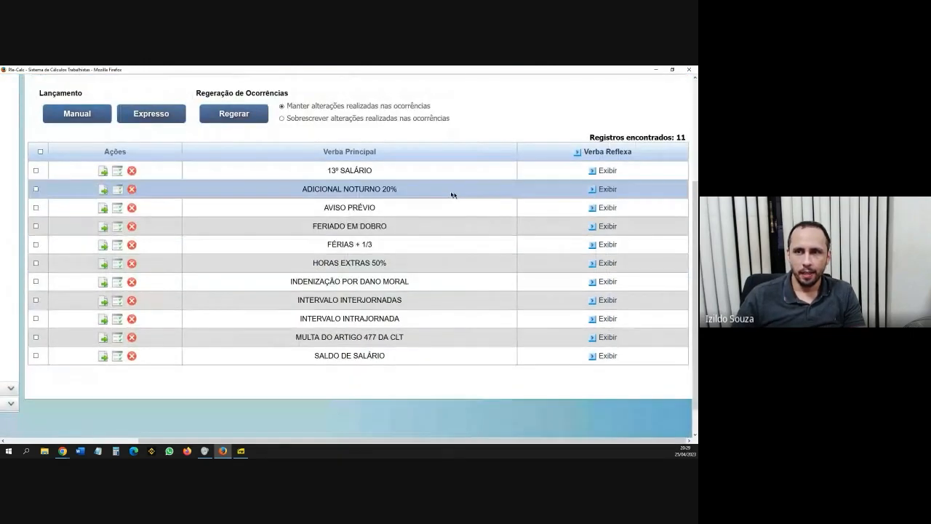
click(118, 190)
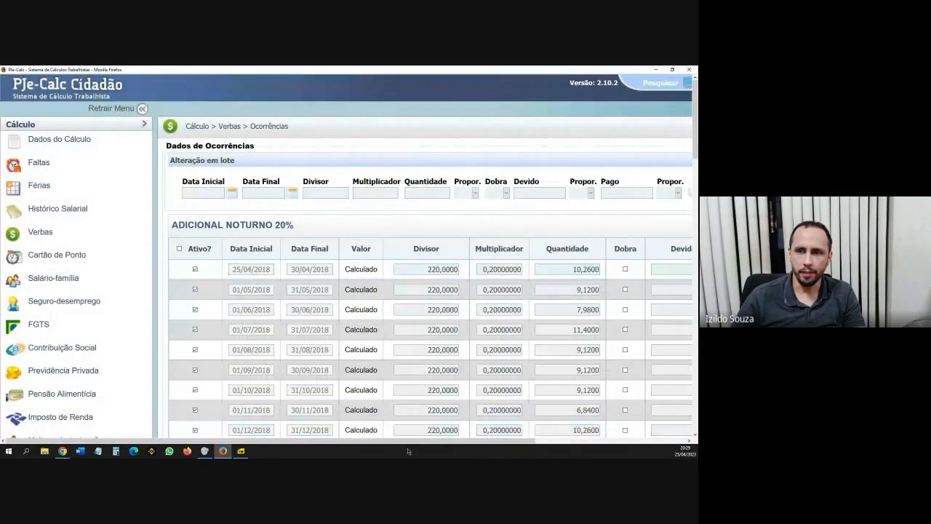
drag(407, 440, 582, 443)
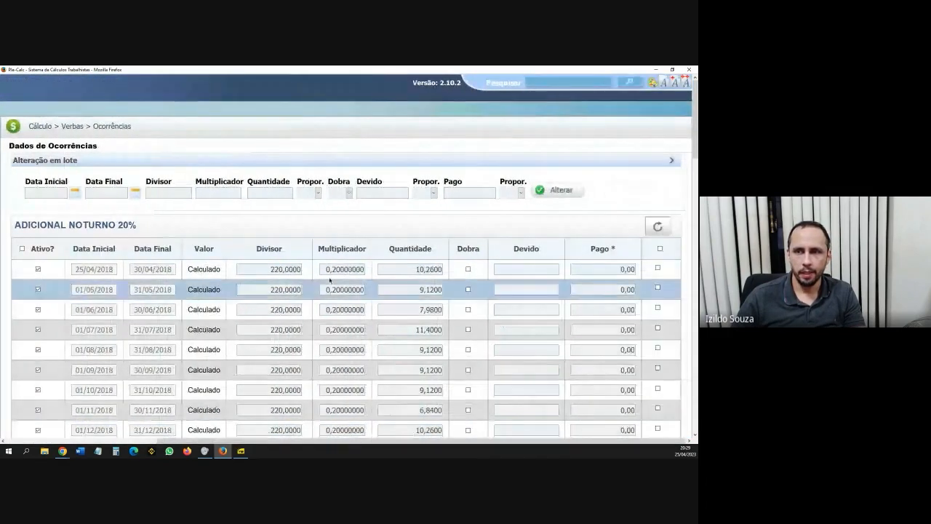
scroll(298, 274, down, 1)
scroll(298, 274, down, 3)
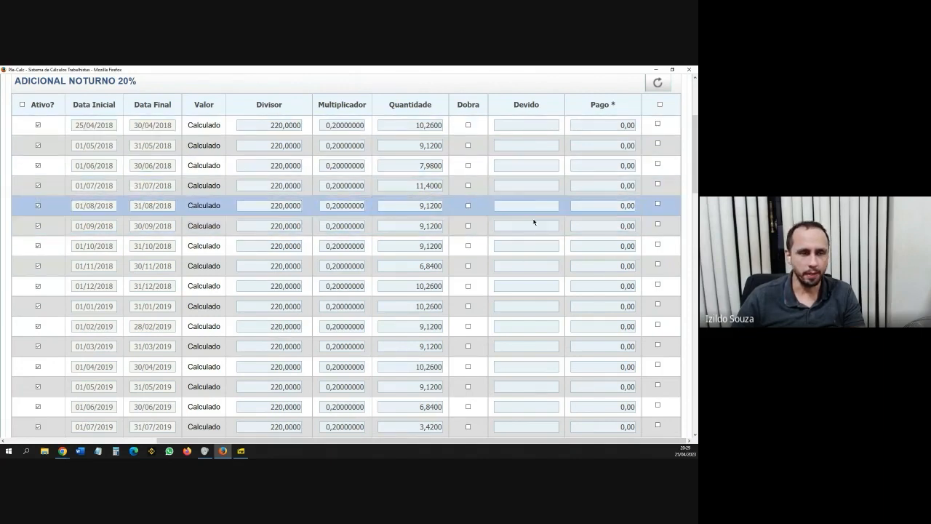
scroll(509, 305, down, 10)
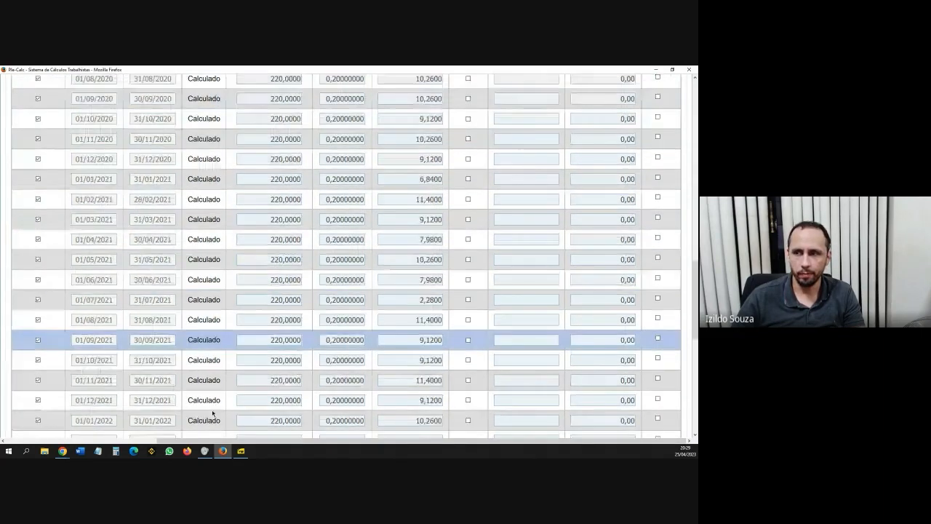
scroll(212, 413, down, 5)
click(112, 335)
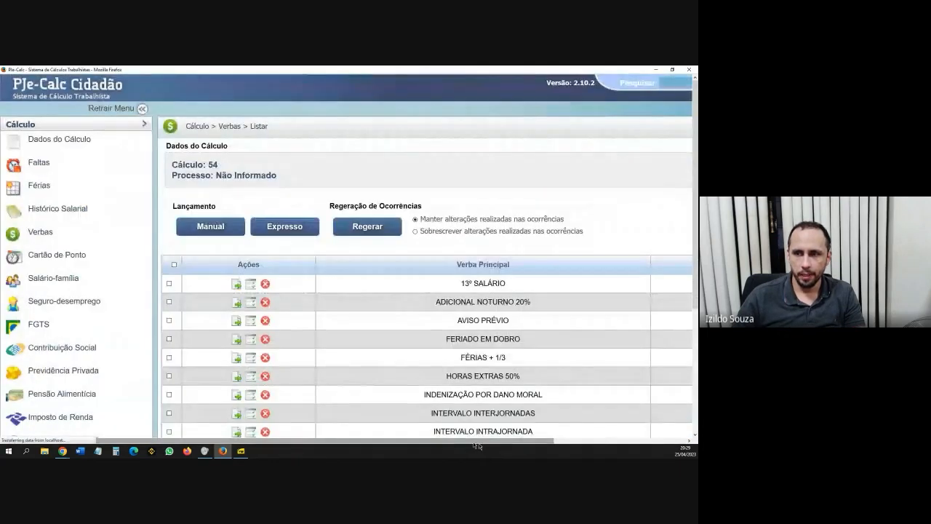
Enable the ADICIONAL NOTURNO 20% reflexes on 13º Salário, Aviso Prévio, Férias + 1/3 and Repouso Semanal Remunerado e Feriado, and collapse the list.
drag(478, 443, 582, 446)
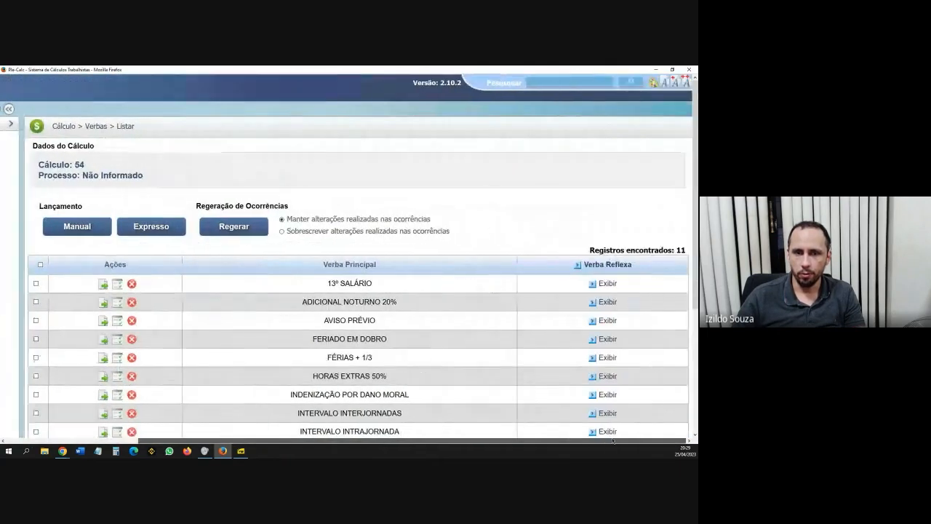
click(610, 303)
scroll(545, 318, down, 1)
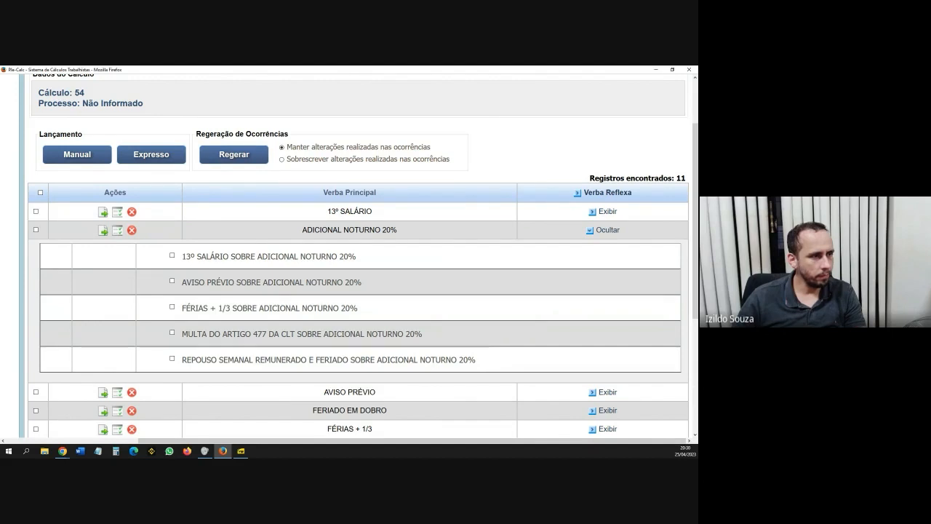
click(172, 256)
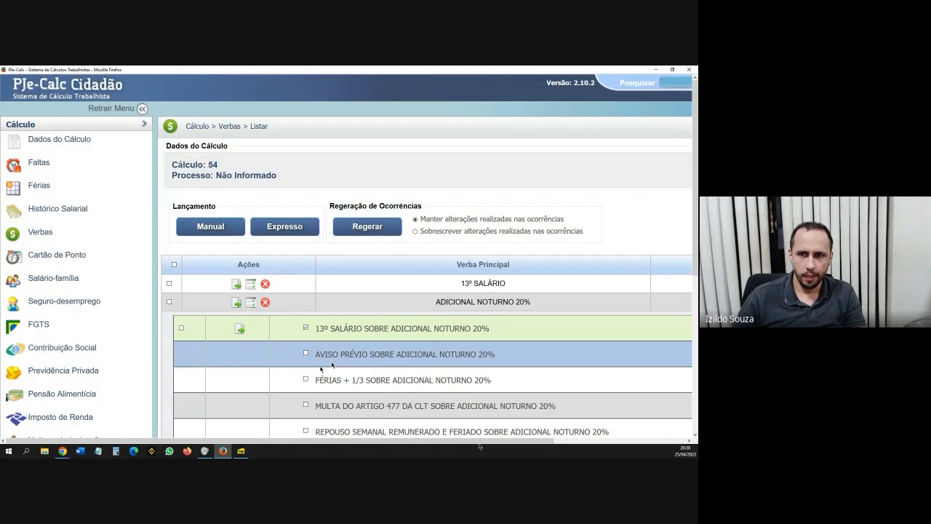
click(305, 354)
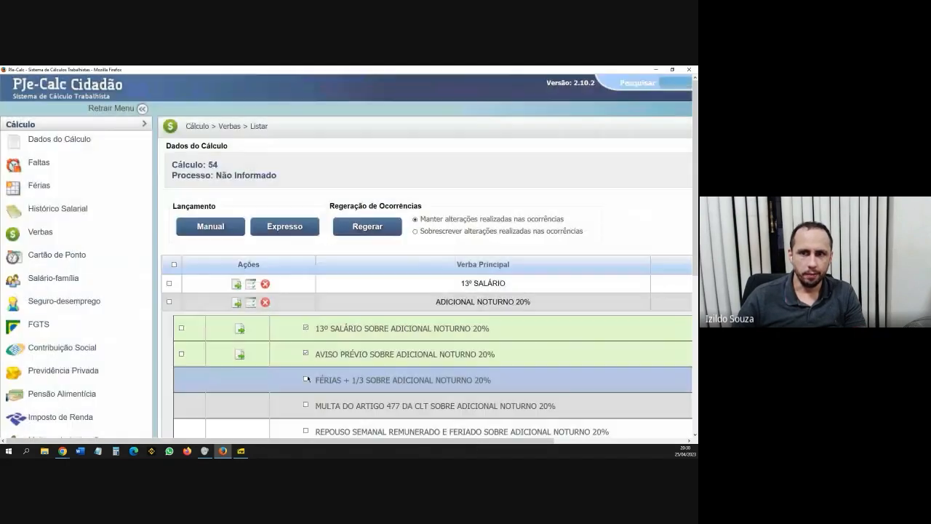
click(306, 381)
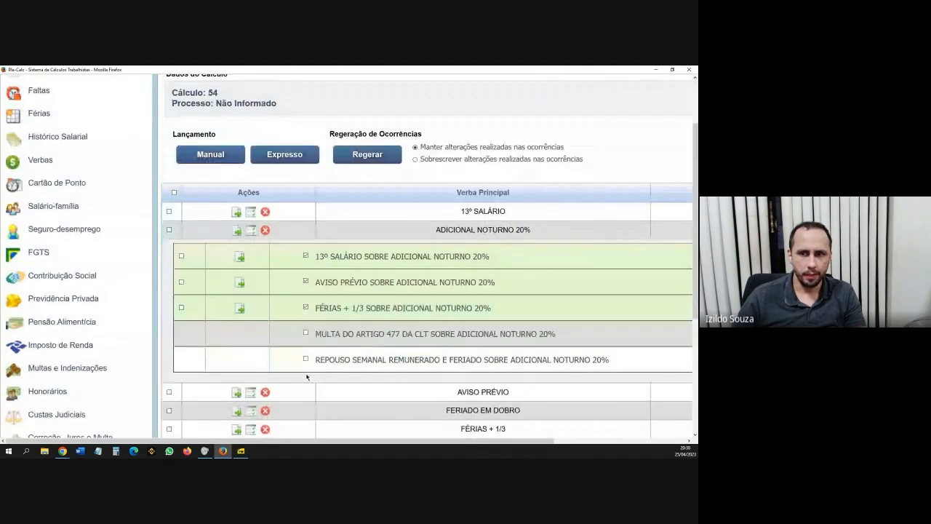
click(306, 359)
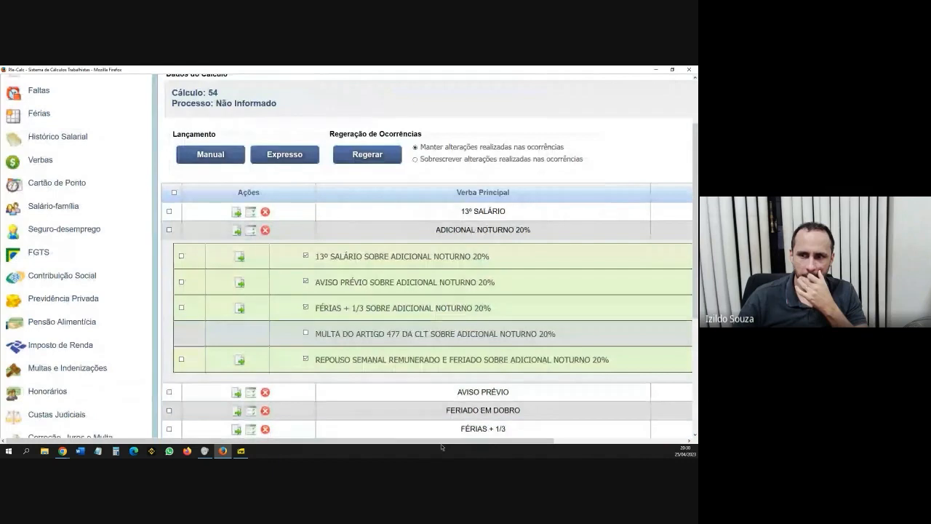
drag(440, 441, 571, 440)
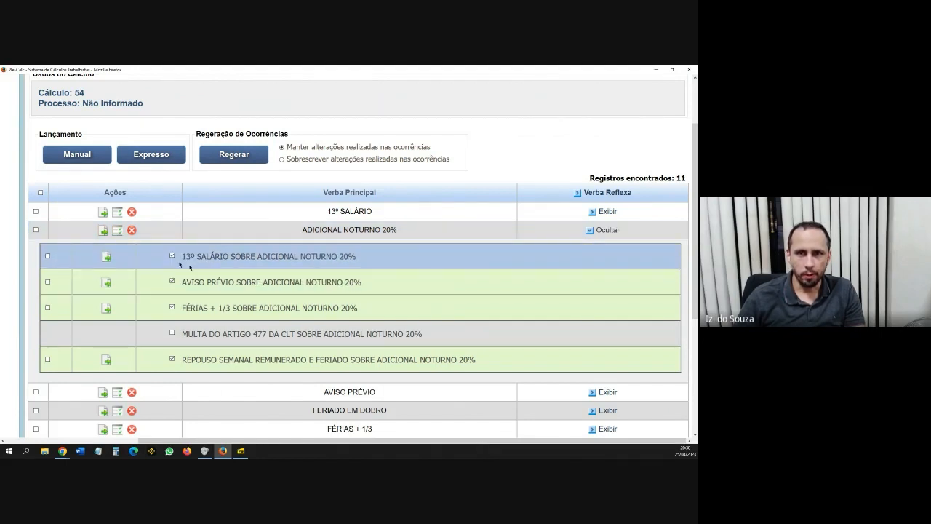
click(608, 230)
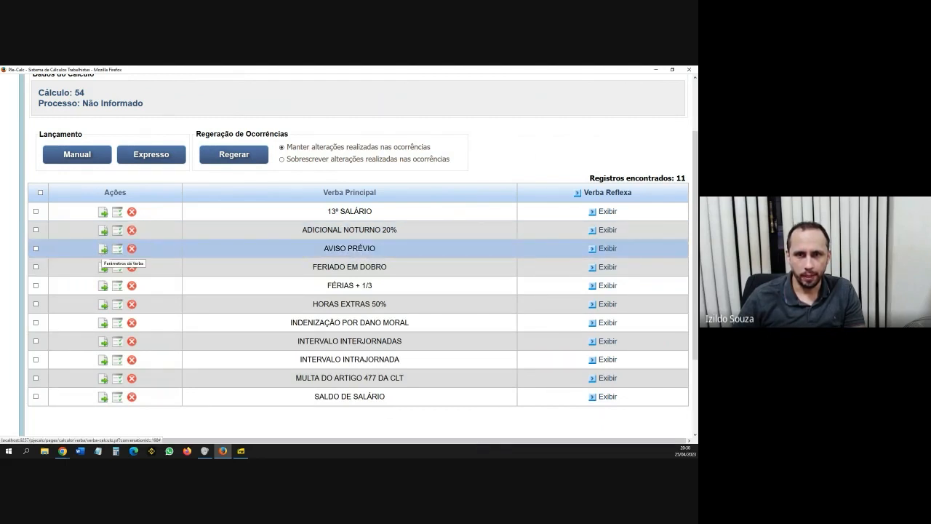
Open the AVISO PRÉVIO parameters, set its calculation base to Histórico Salarial and add SALÁRIO PAGO with Proporcionalizar set to Não.
click(102, 251)
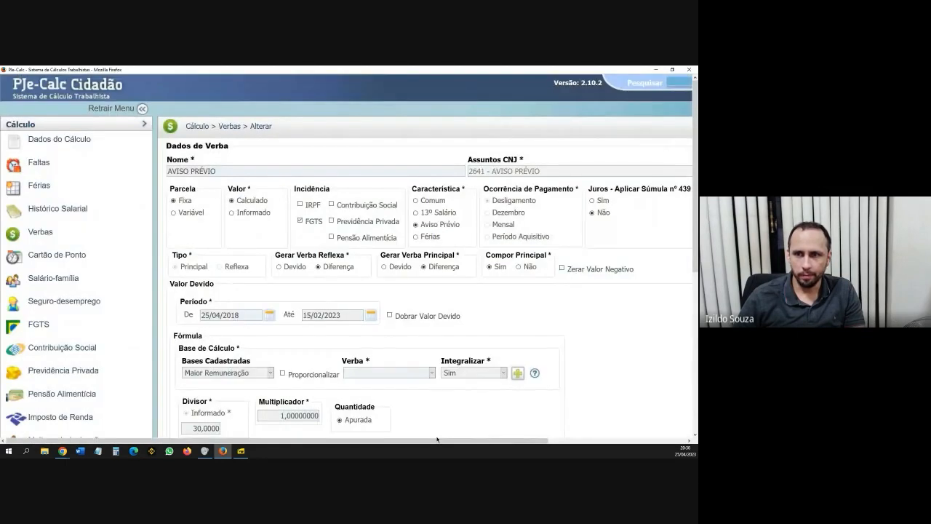
drag(437, 440, 576, 442)
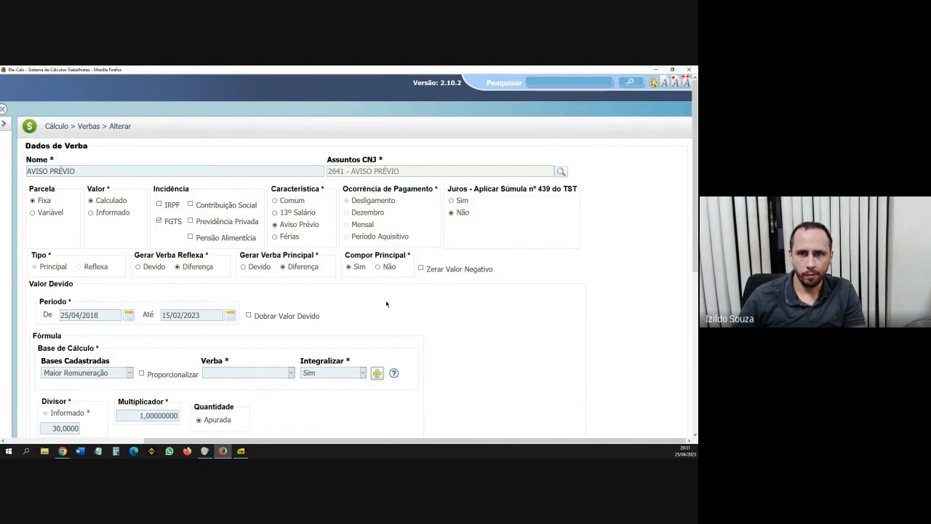
scroll(386, 304, down, 3)
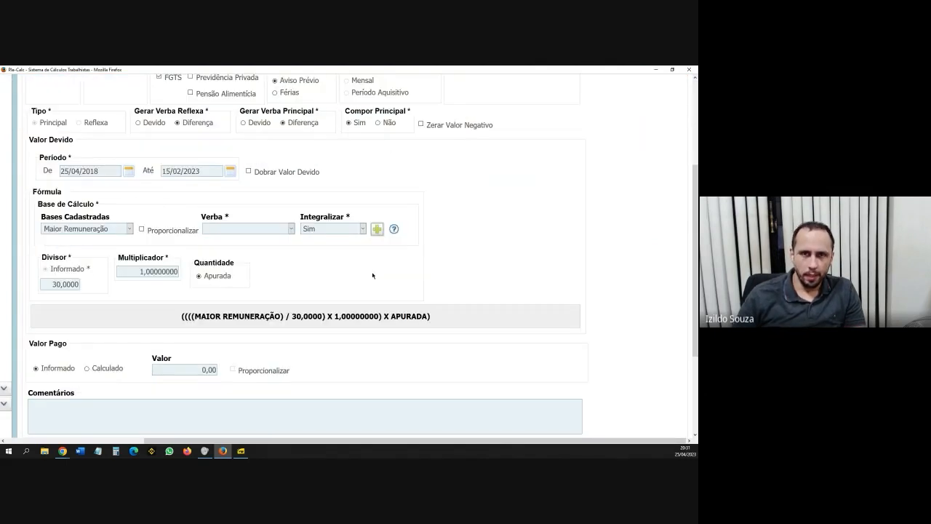
click(97, 230)
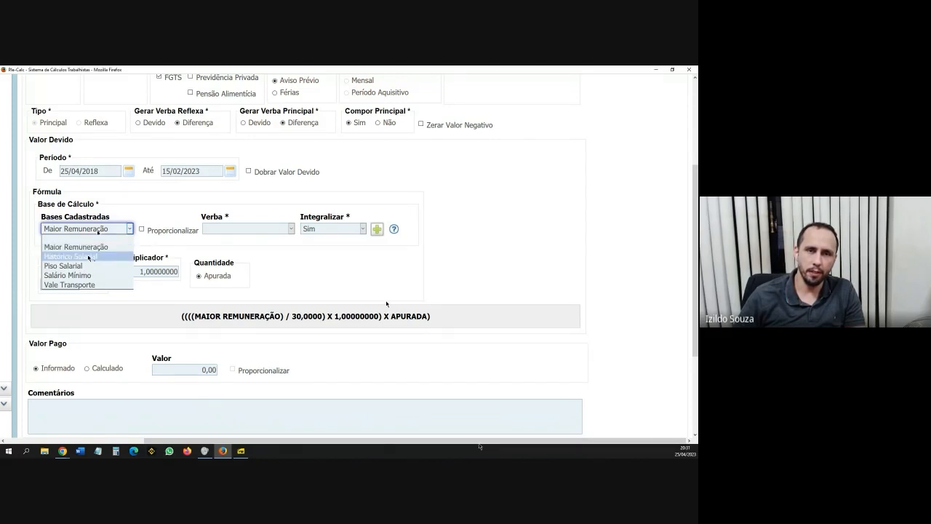
click(89, 257)
click(180, 231)
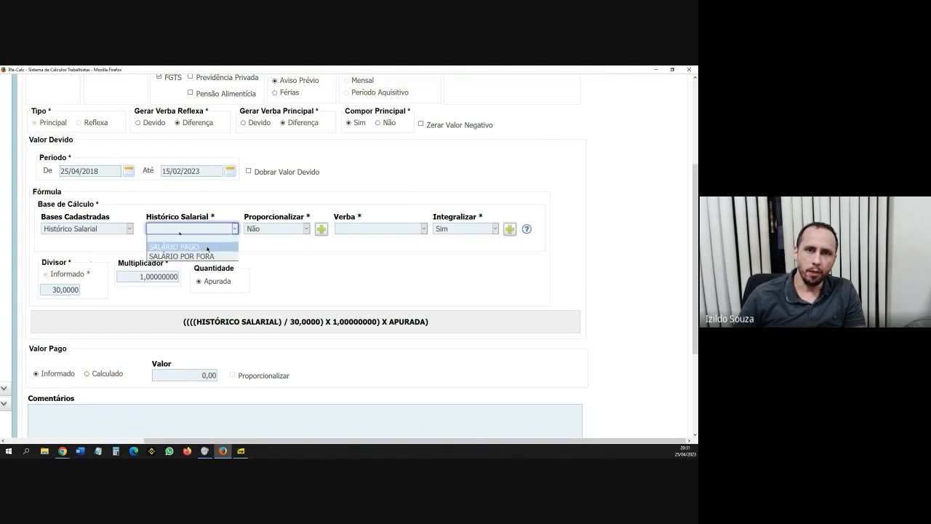
click(207, 249)
click(321, 229)
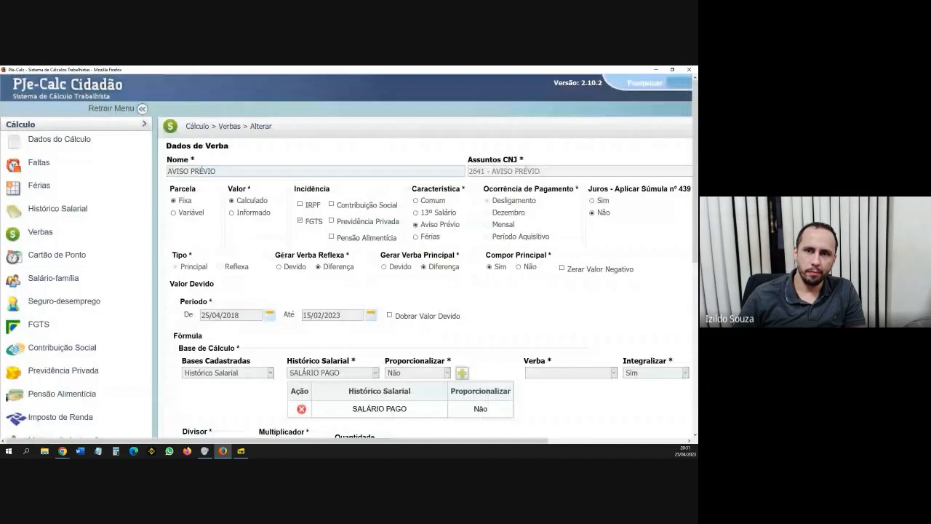
Add SALÁRIO POR FORA, not proportional, as a second Histórico Salarial base for AVISO PRÉVIO.
scroll(320, 240, down, 2)
click(331, 228)
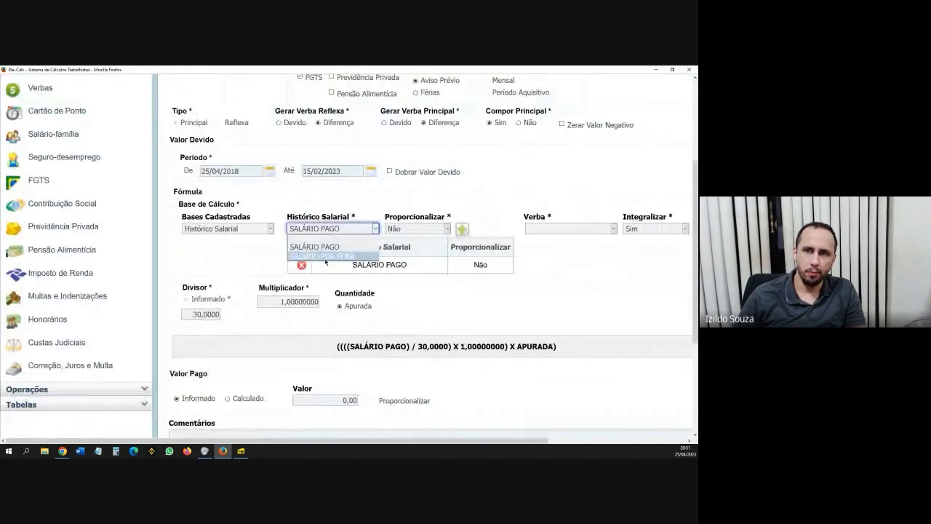
click(324, 258)
click(462, 229)
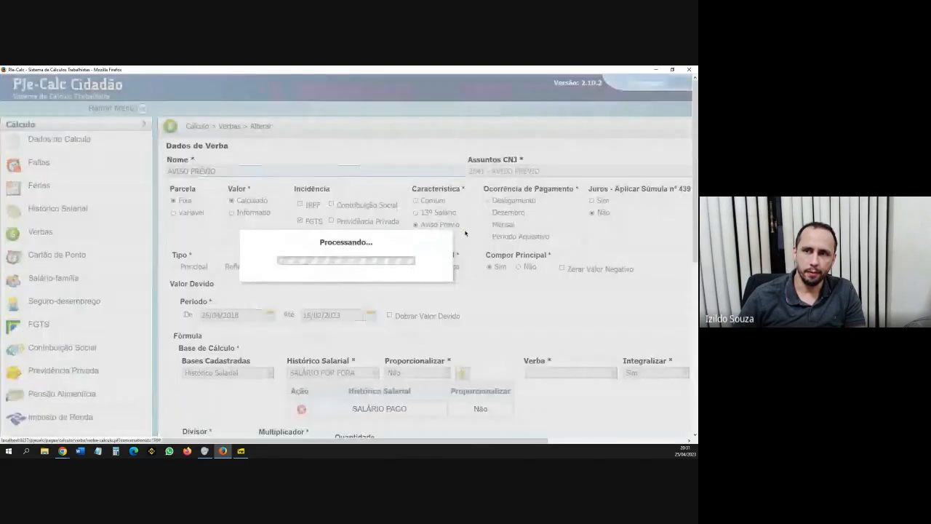
scroll(446, 399, down, 2)
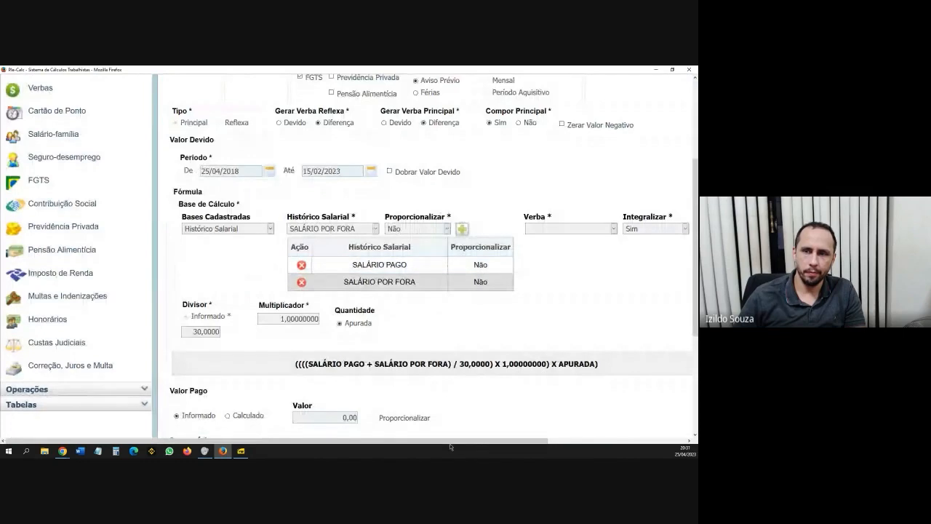
Check the AVISO PRÉVIO formula and remaining parameters, and save the verba.
scroll(449, 314, right, 3)
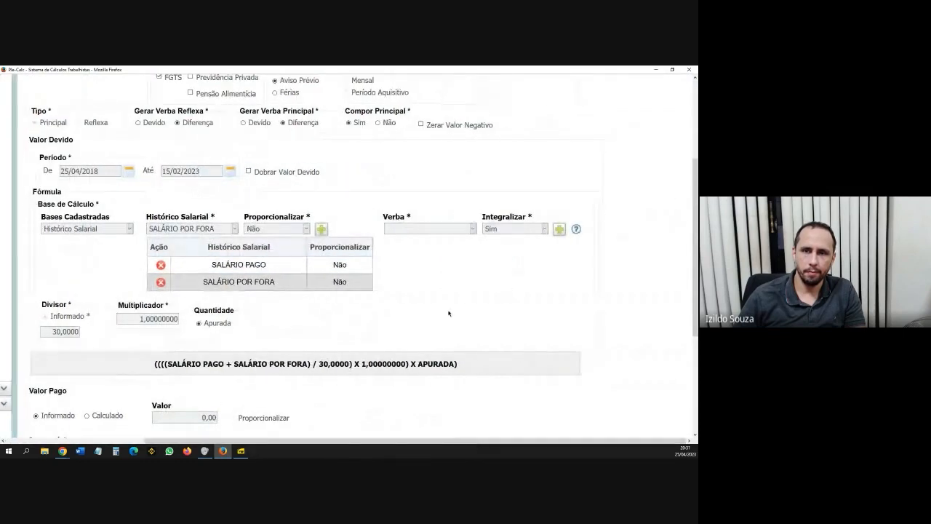
scroll(449, 314, down, 1)
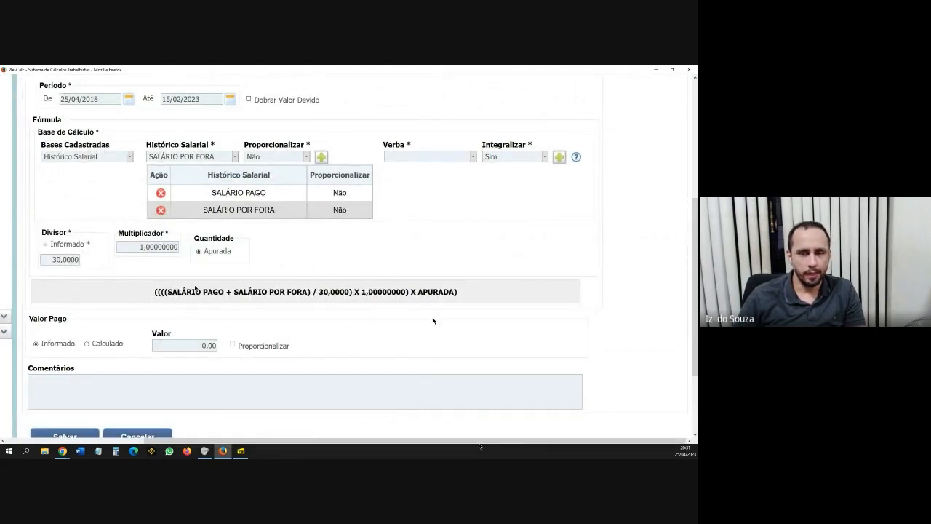
drag(155, 293, 466, 297)
click(492, 297)
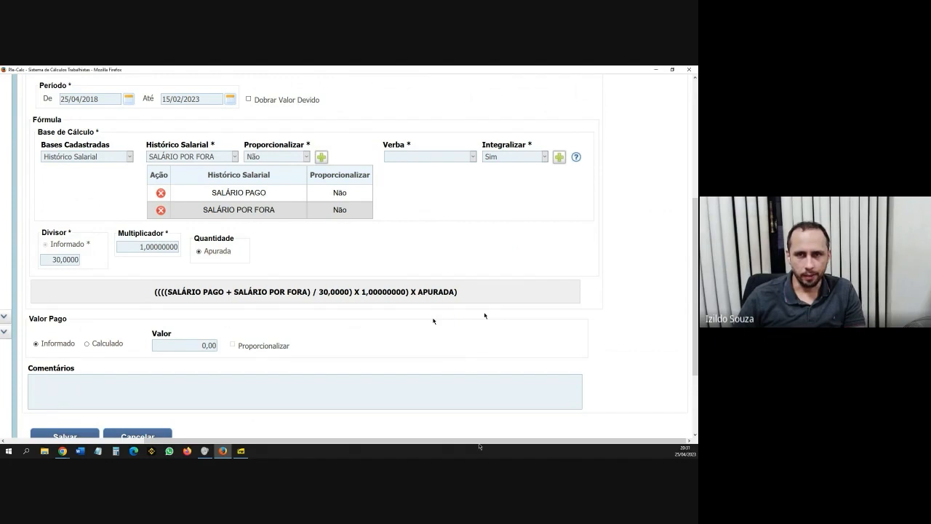
scroll(484, 316, up, 1)
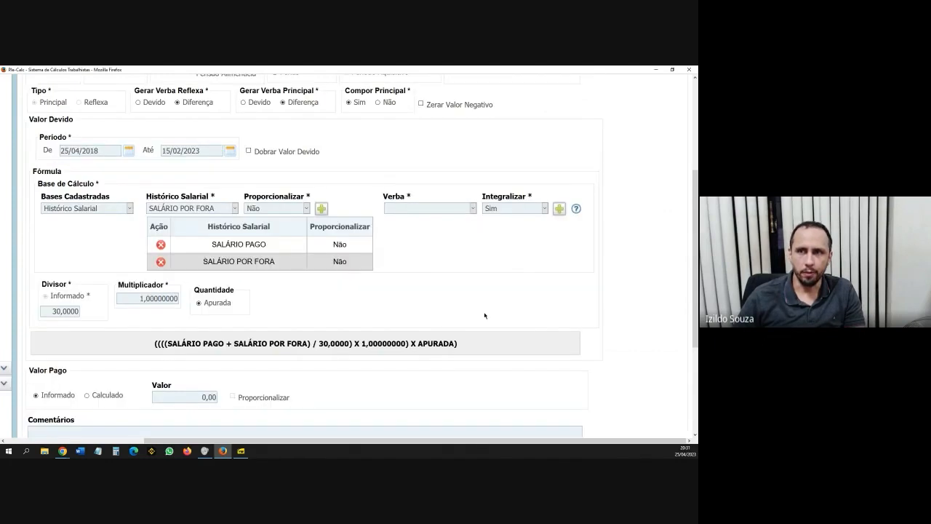
scroll(484, 315, up, 3)
scroll(485, 316, down, 3)
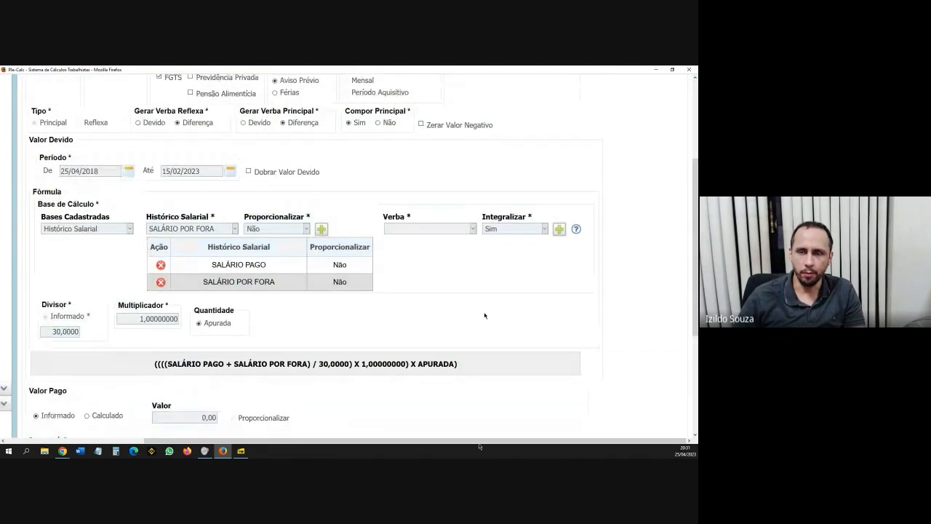
scroll(485, 315, down, 3)
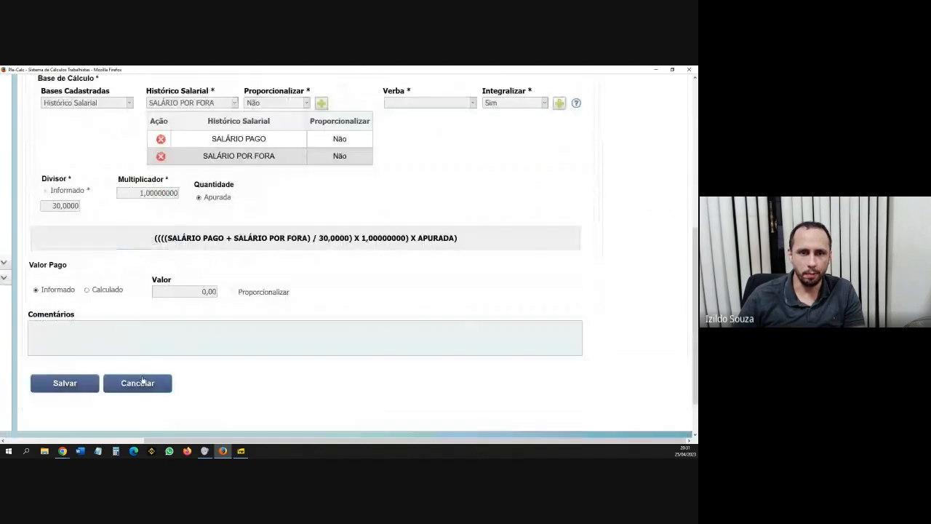
click(71, 366)
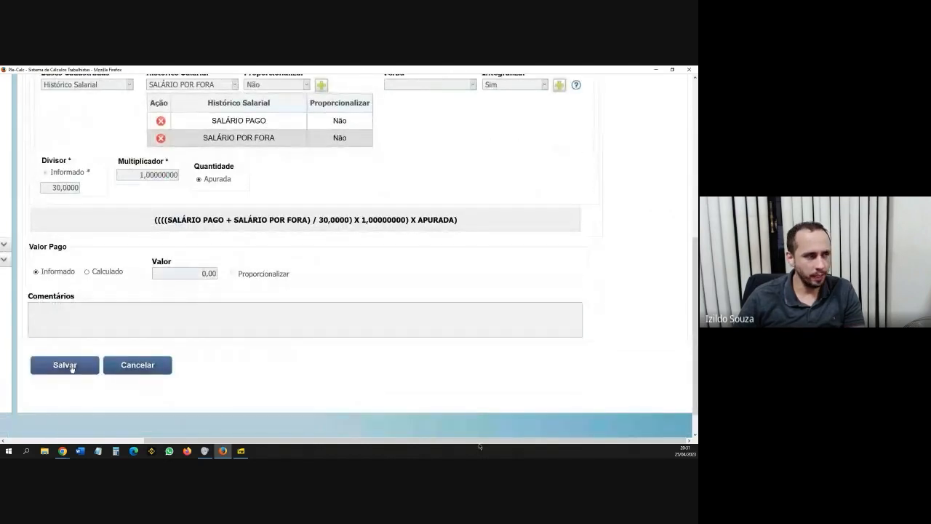
click(71, 366)
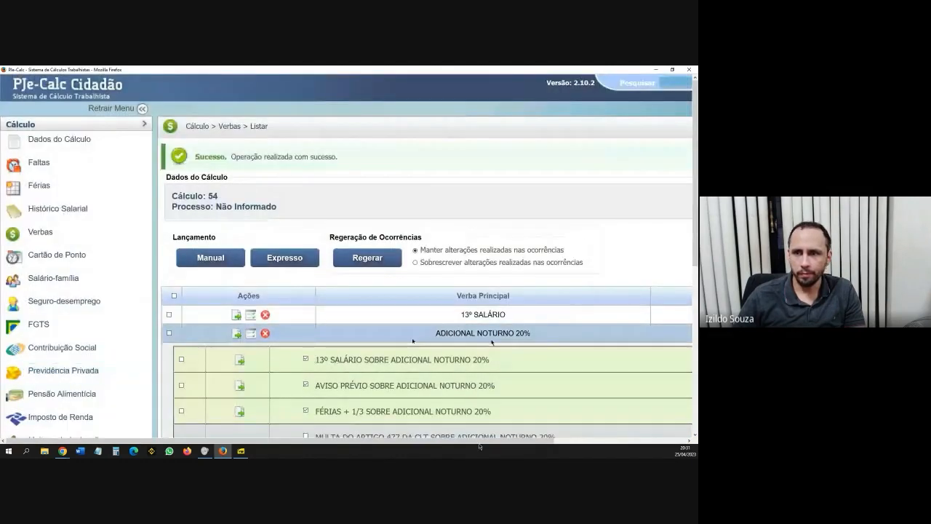
Collapse the ADICIONAL NOTURNO 20% reflexes and examine which reflexes are available for AVISO PRÉVIO, leaving them unselected.
scroll(489, 340, down, 2)
drag(512, 441, 613, 442)
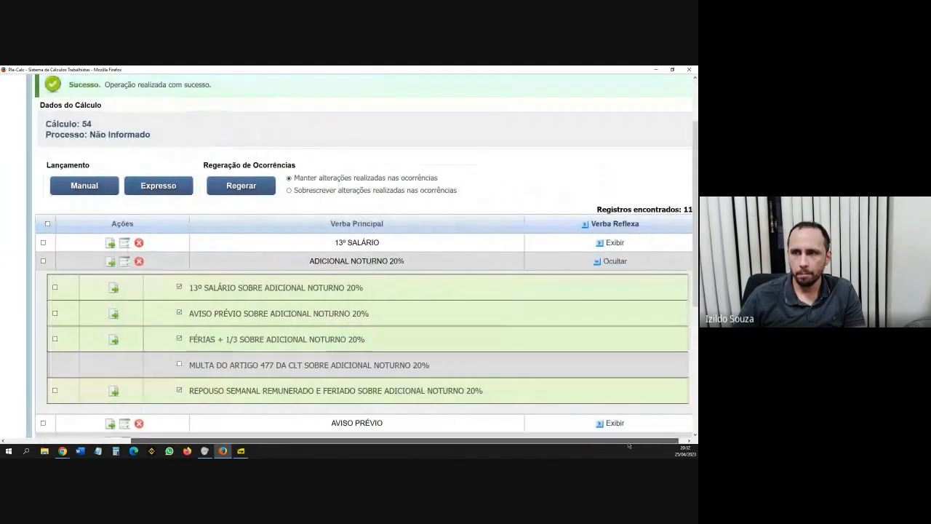
click(604, 261)
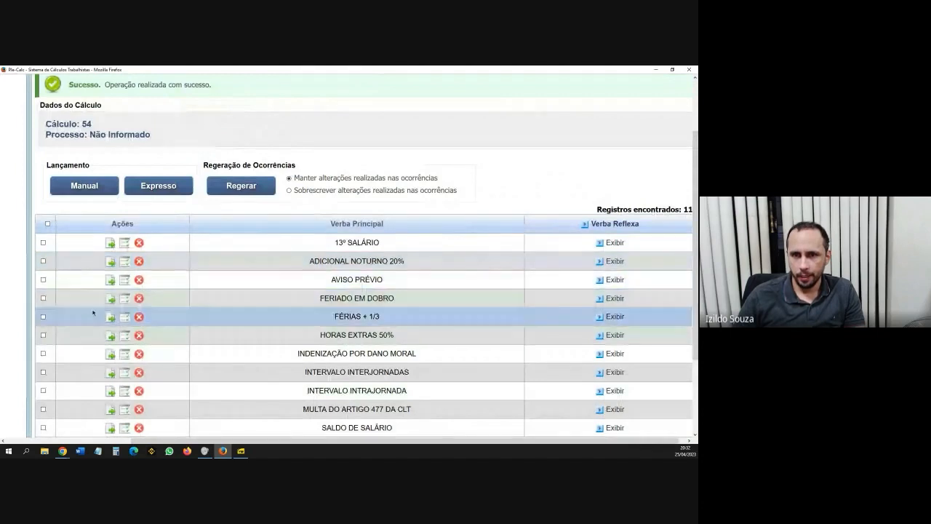
click(614, 280)
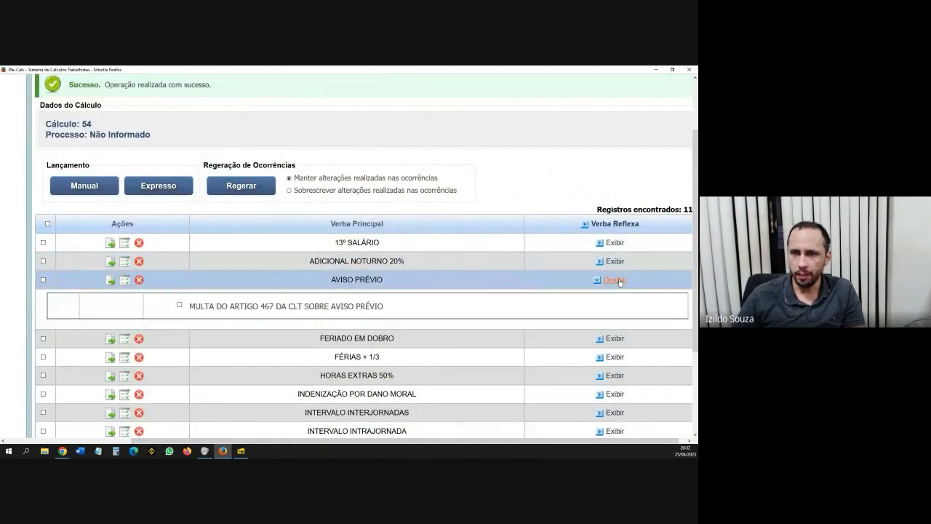
click(618, 281)
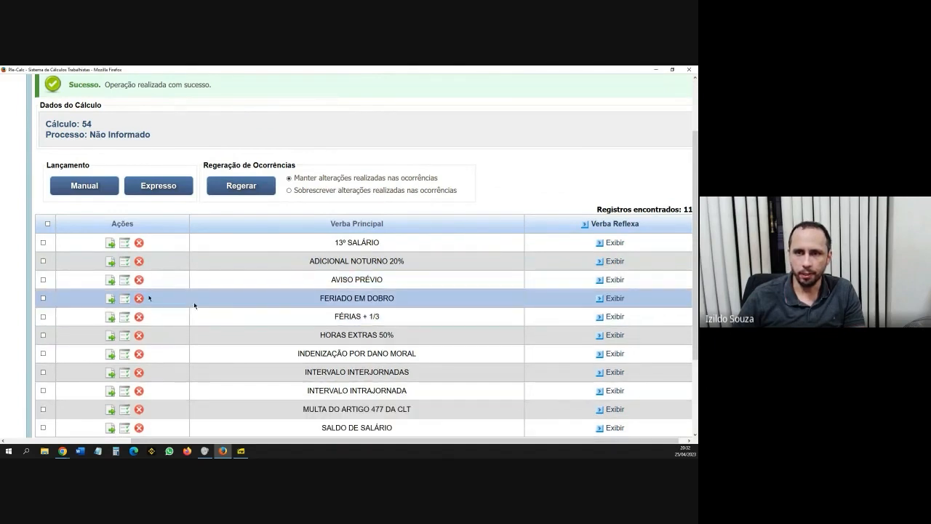
Check the Divisor, Multiplicador and Quantidade in the AVISO PRÉVIO occurrence and save it.
click(126, 285)
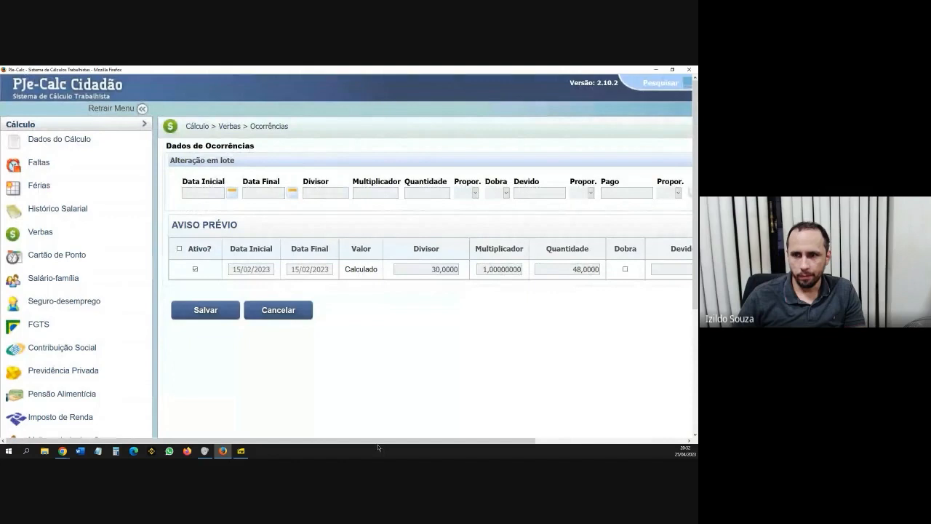
drag(378, 444, 528, 450)
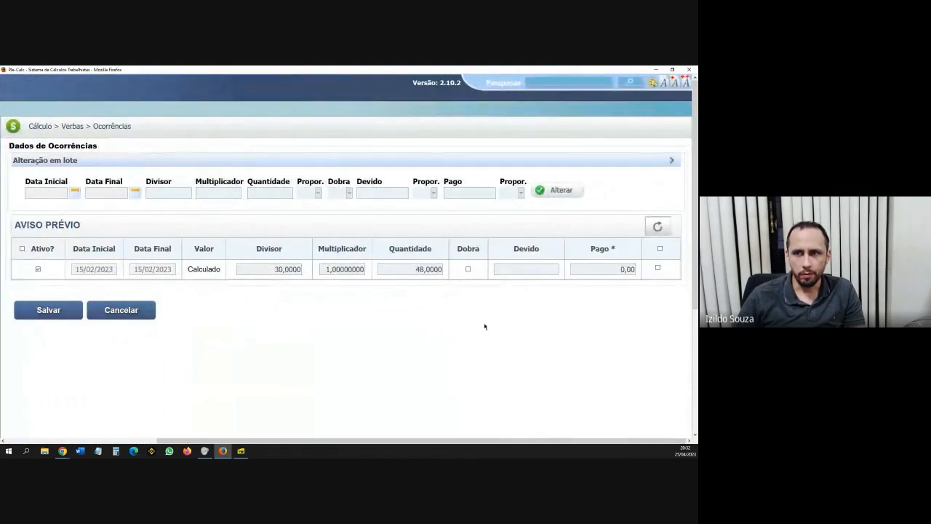
click(401, 264)
click(449, 298)
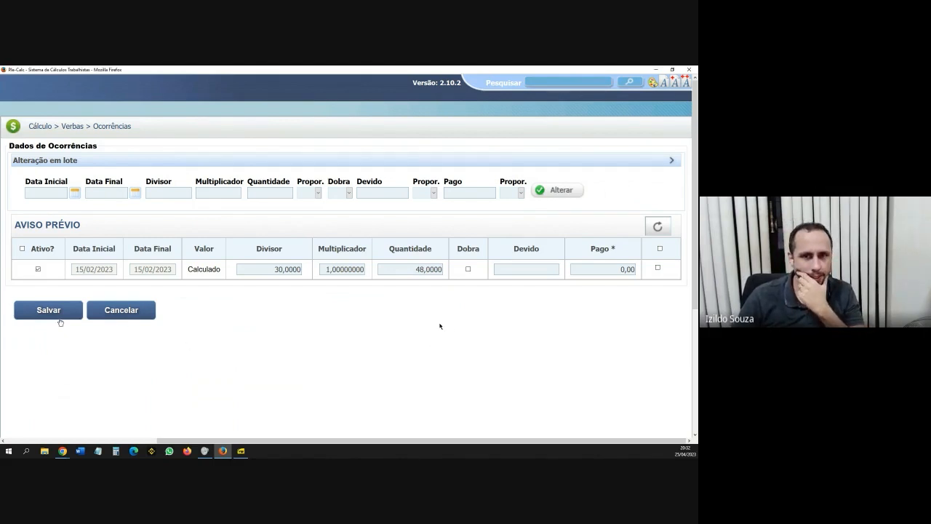
click(52, 315)
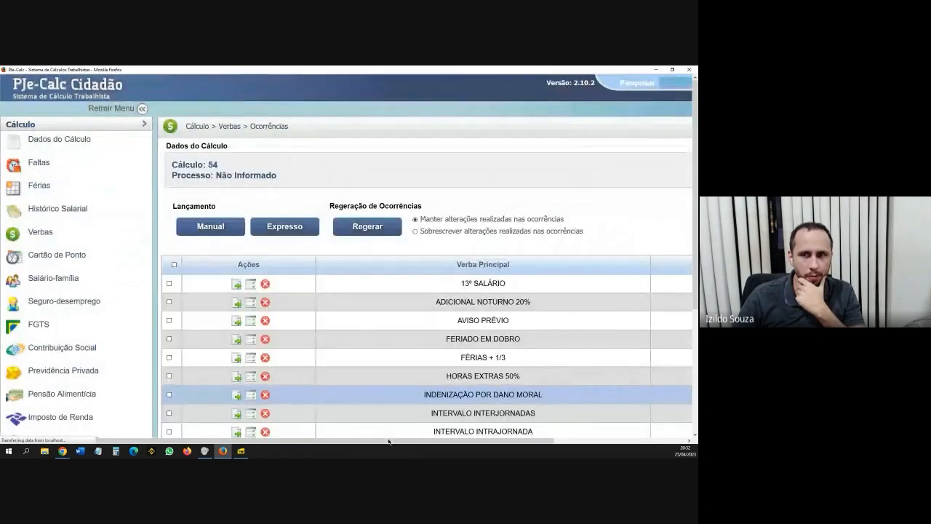
Open the FERIADO EM DOBRO parameters and review its incidences, period, exclusions and formula.
drag(403, 441, 504, 451)
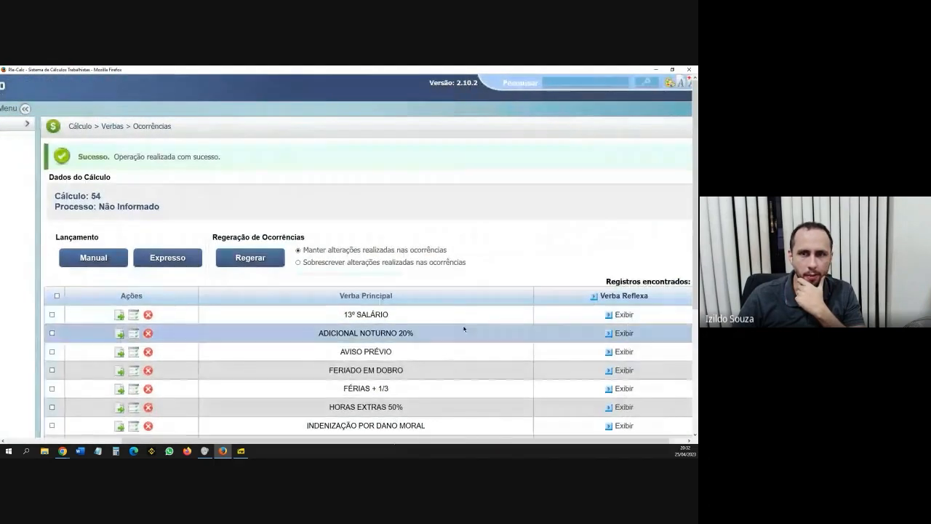
scroll(461, 304, down, 3)
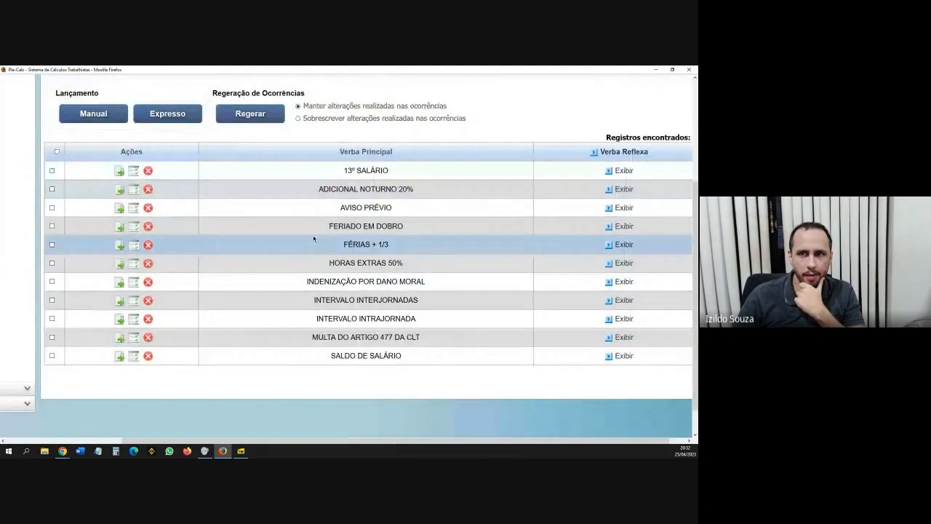
click(118, 228)
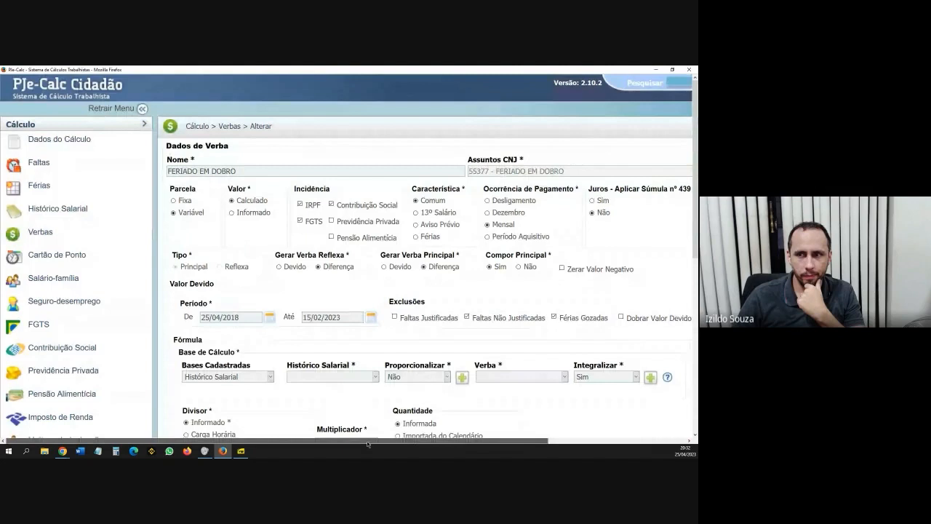
drag(368, 441, 478, 441)
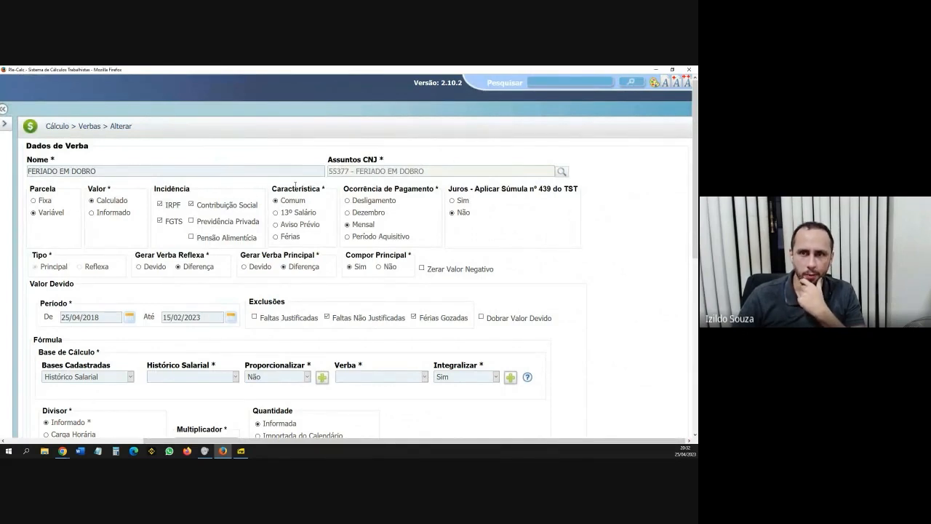
scroll(221, 299, down, 2)
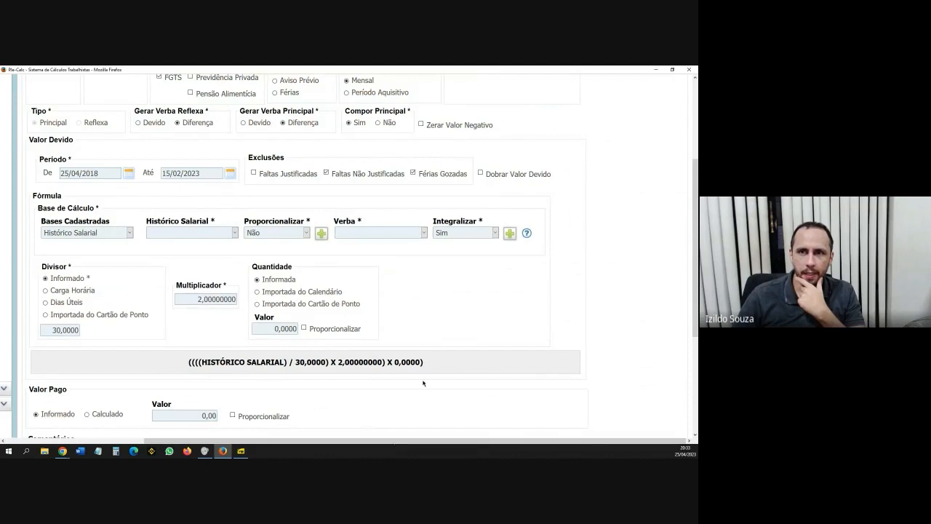
scroll(374, 241, up, 2)
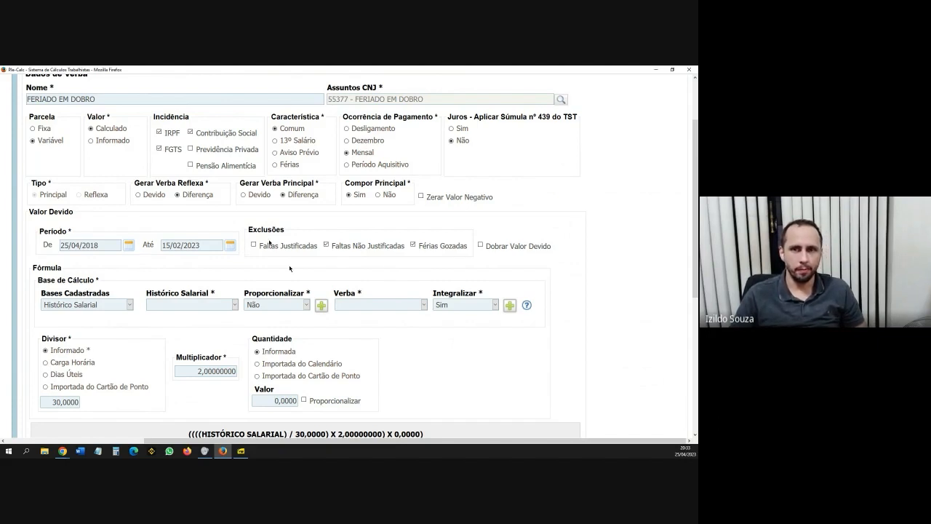
scroll(189, 243, down, 2)
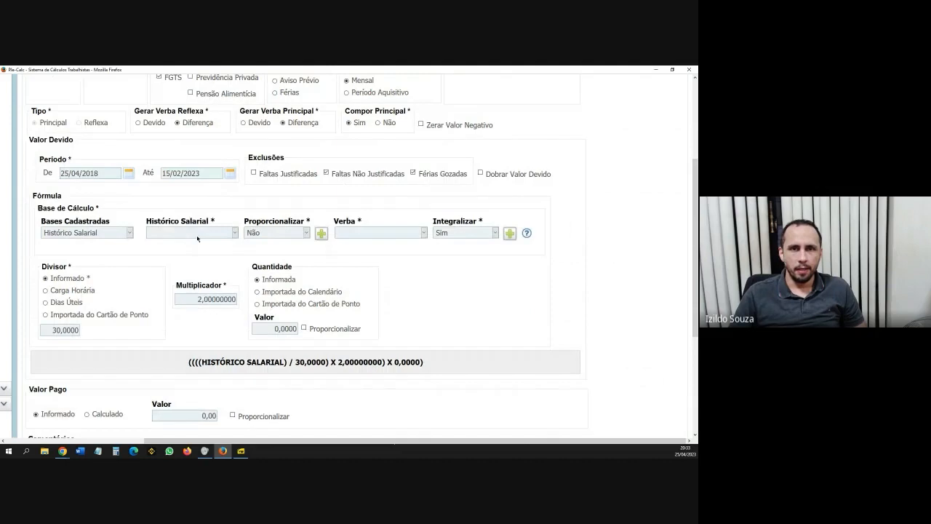
Add SALÁRIO PAGO and SALÁRIO POR FORA, both not proportional, to the FERIADO EM DOBRO calculation base.
click(192, 233)
click(205, 253)
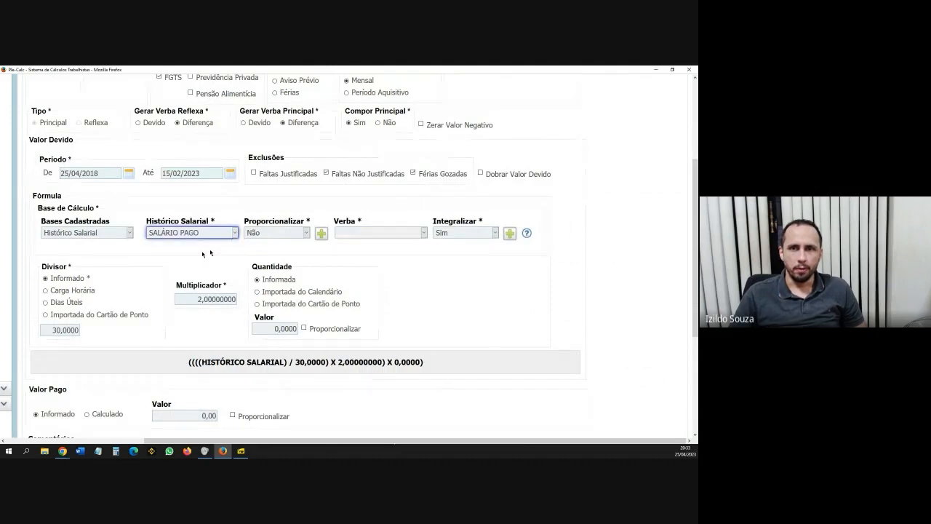
click(321, 232)
scroll(298, 293, down, 4)
click(332, 232)
click(327, 256)
click(462, 232)
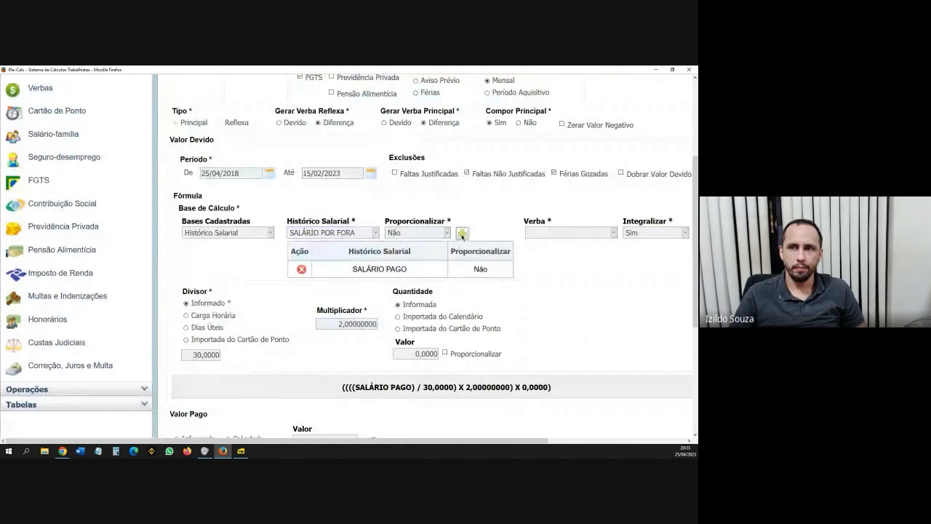
scroll(448, 435, down, 6)
drag(447, 441, 548, 445)
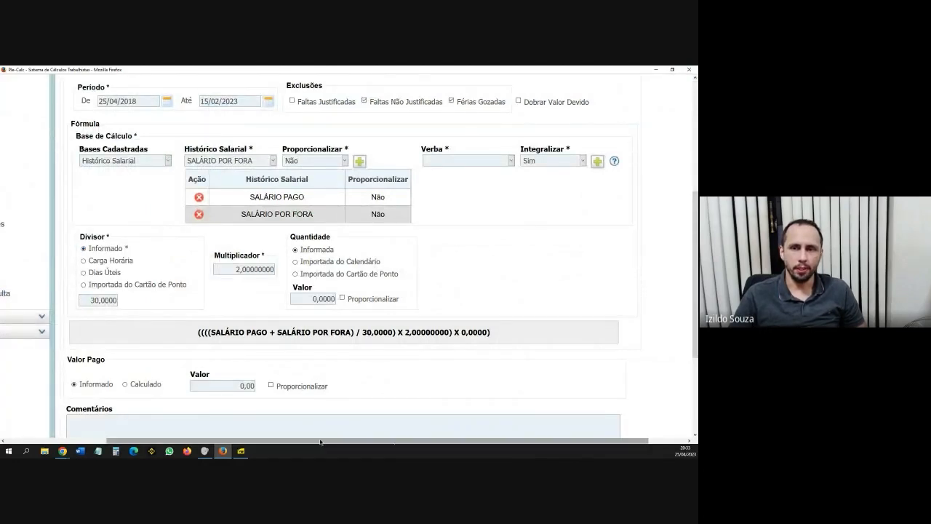
Set the FERIADO EM DOBRO quantity as imported from the Cartão de Ponto and add the Feriados Trabalhados line.
drag(329, 439, 367, 440)
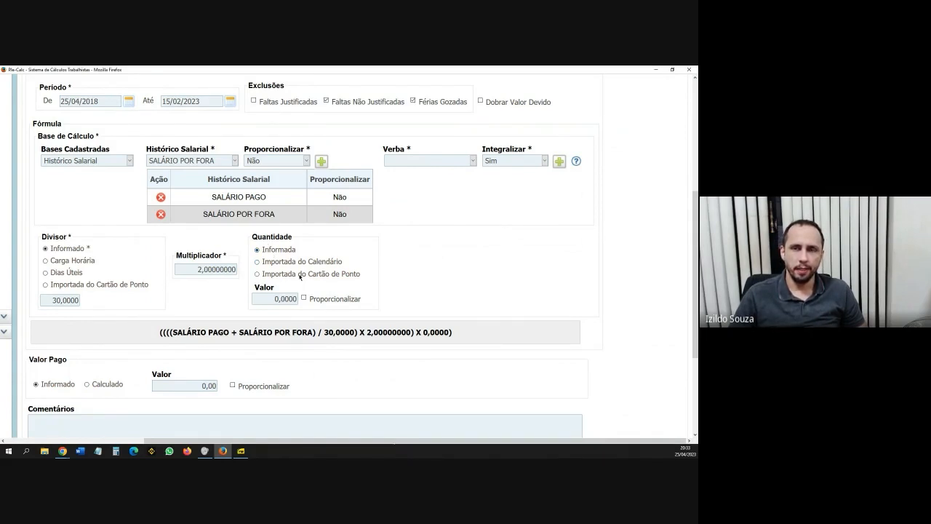
click(299, 274)
click(304, 294)
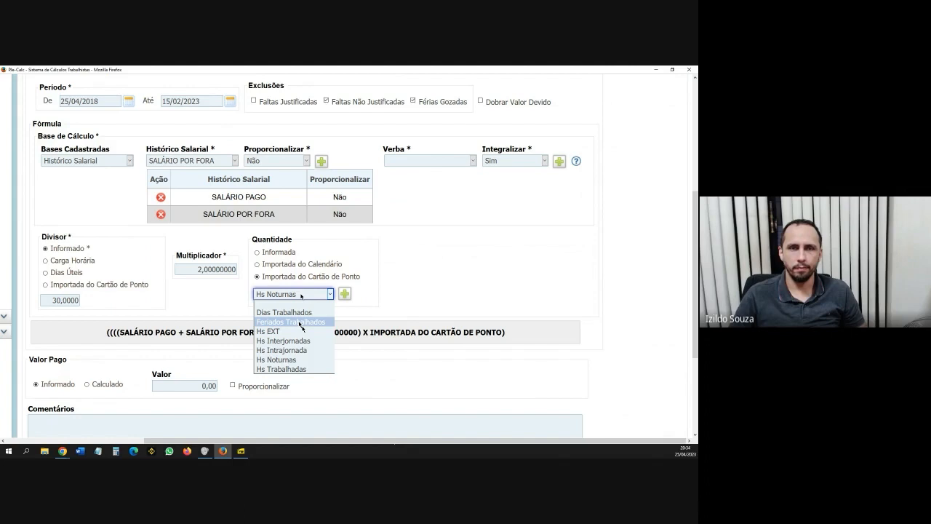
click(302, 323)
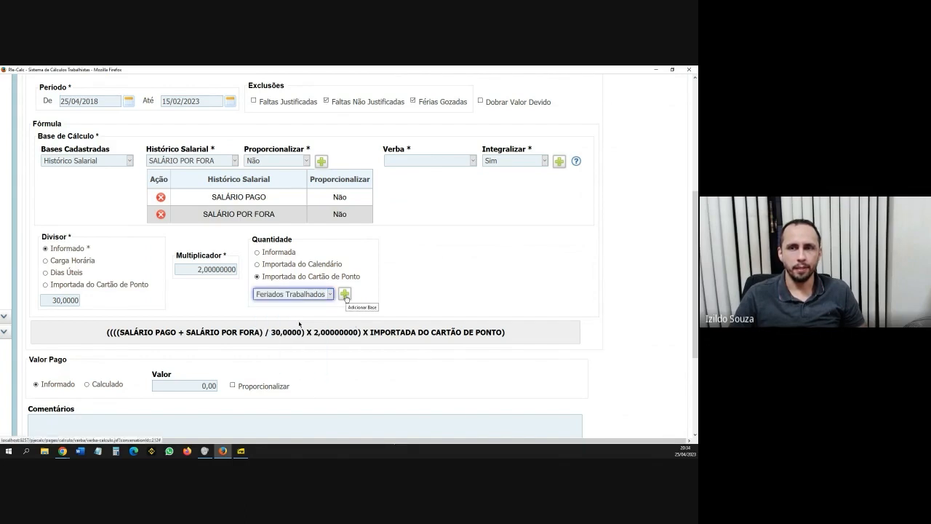
click(345, 294)
drag(424, 442, 534, 442)
scroll(465, 352, down, 2)
scroll(465, 350, down, 1)
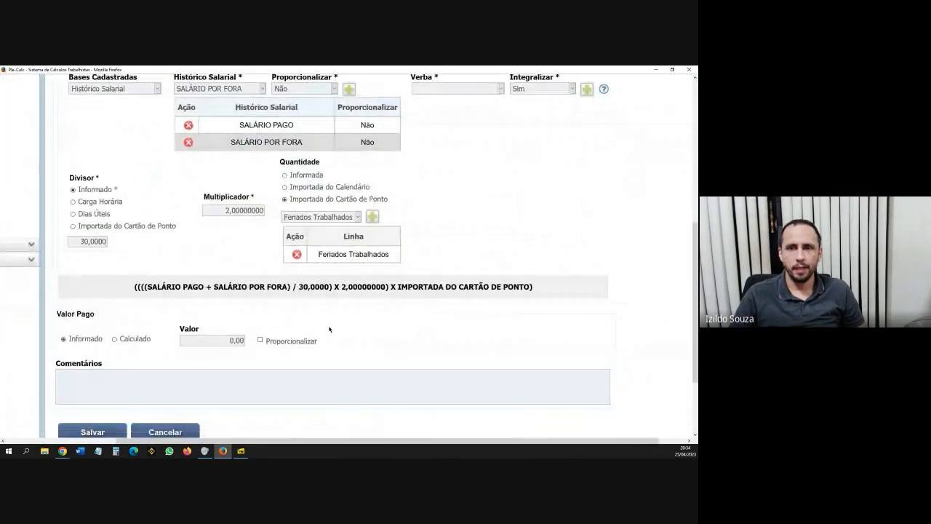
Save the FERIADO EM DOBRO parameters and regenerate the occurrences, keeping the changes already made to them.
drag(129, 293, 550, 293)
click(545, 292)
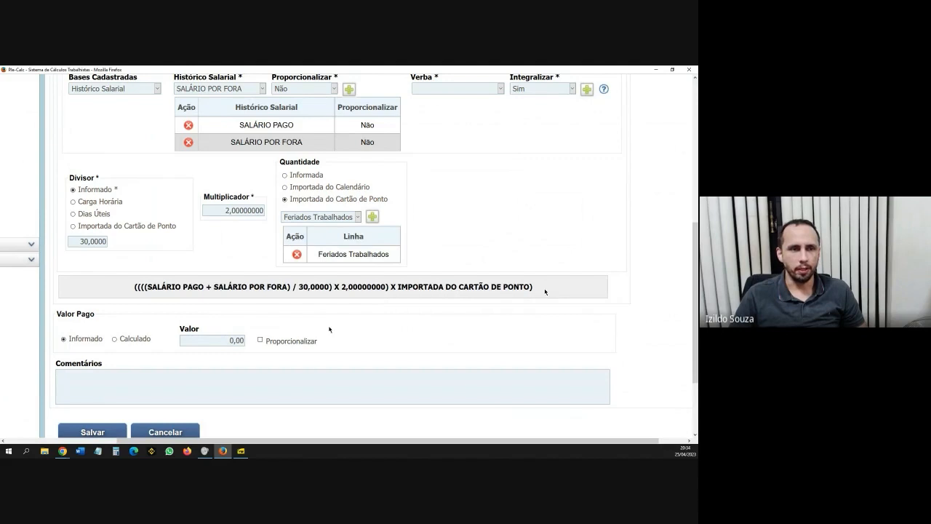
scroll(218, 345, down, 3)
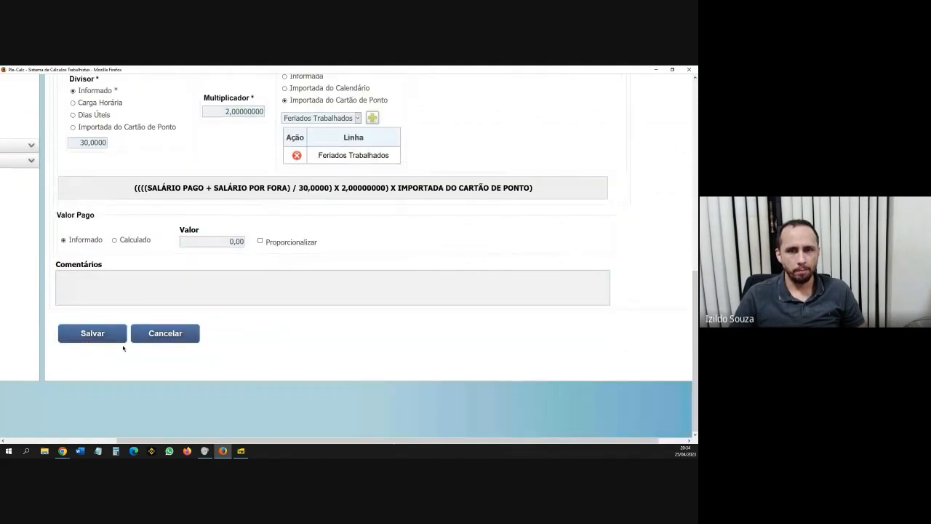
click(93, 338)
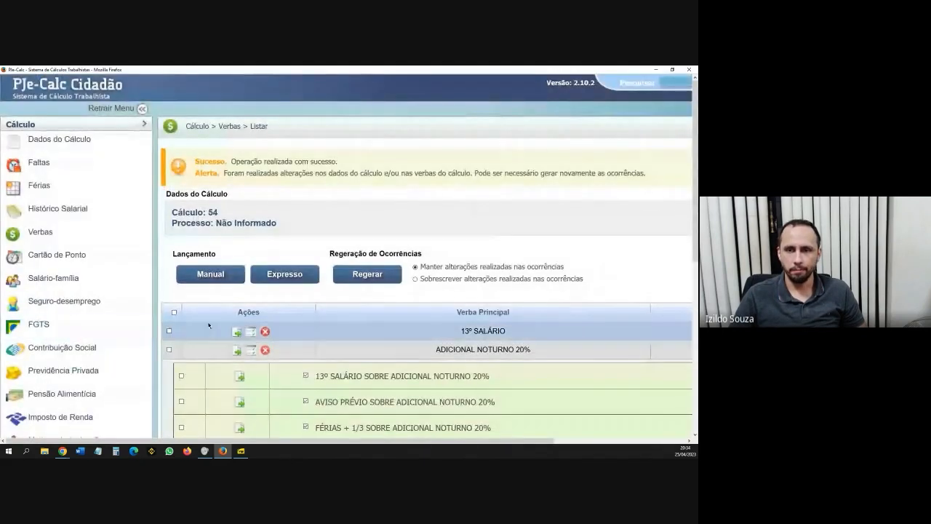
click(361, 273)
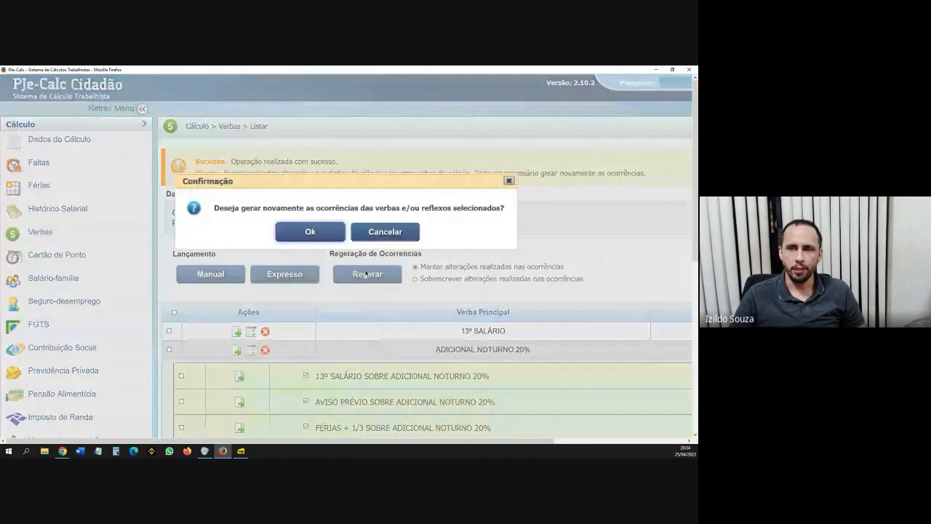
click(320, 231)
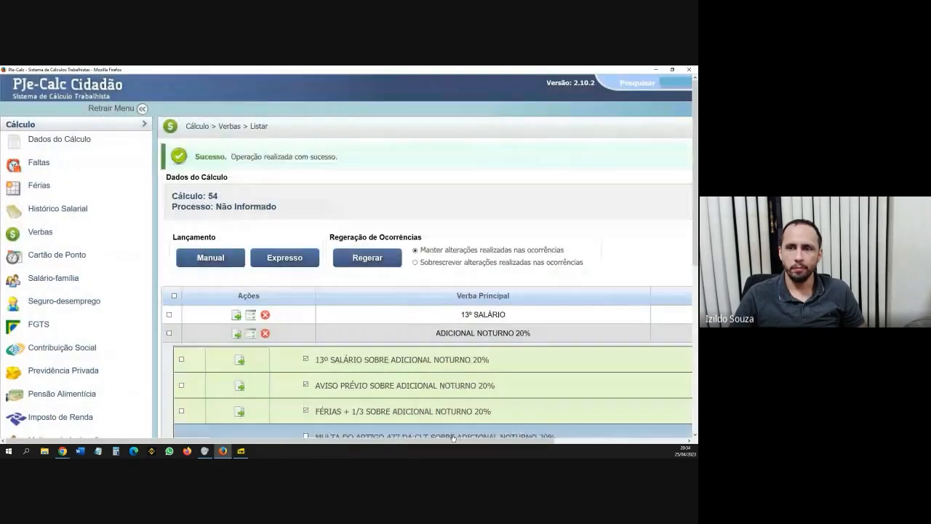
Collapse the ADICIONAL NOTURNO 20% reflexes and open the FÉRIAS + 1/3 parameters to review characteristic, payment occurrence, period and formula.
drag(463, 440, 596, 445)
scroll(588, 351, down, 2)
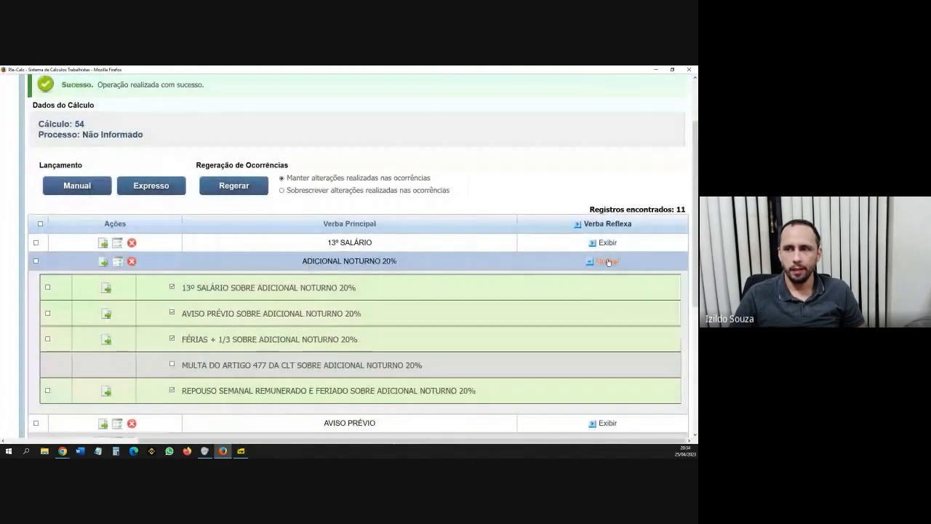
click(609, 261)
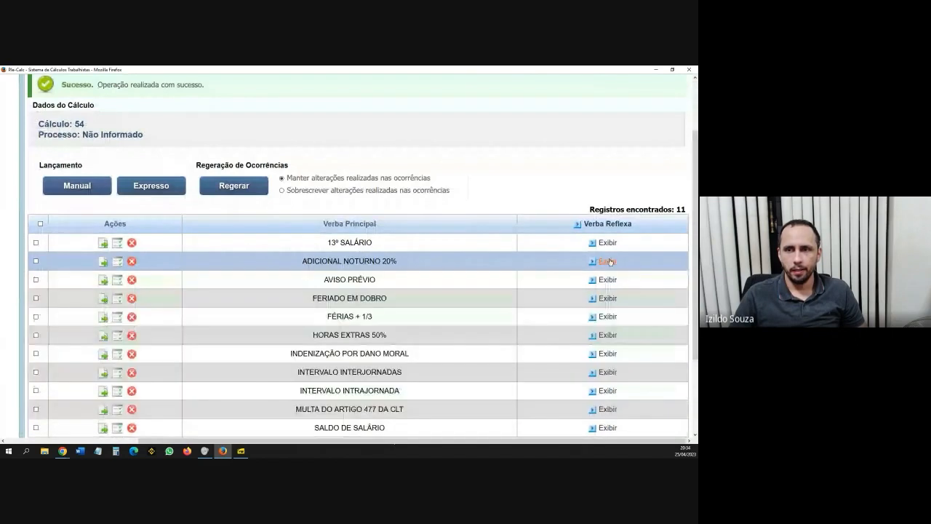
scroll(480, 306, down, 2)
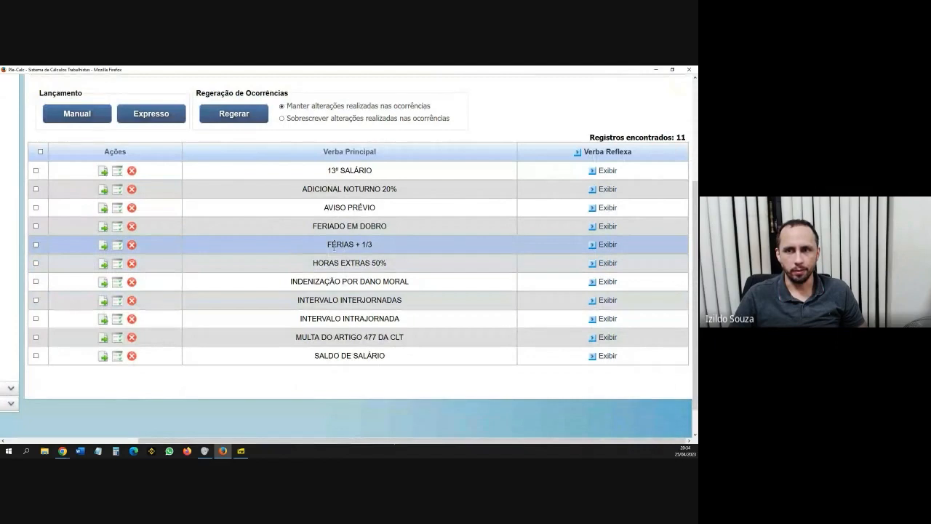
drag(326, 246, 347, 246)
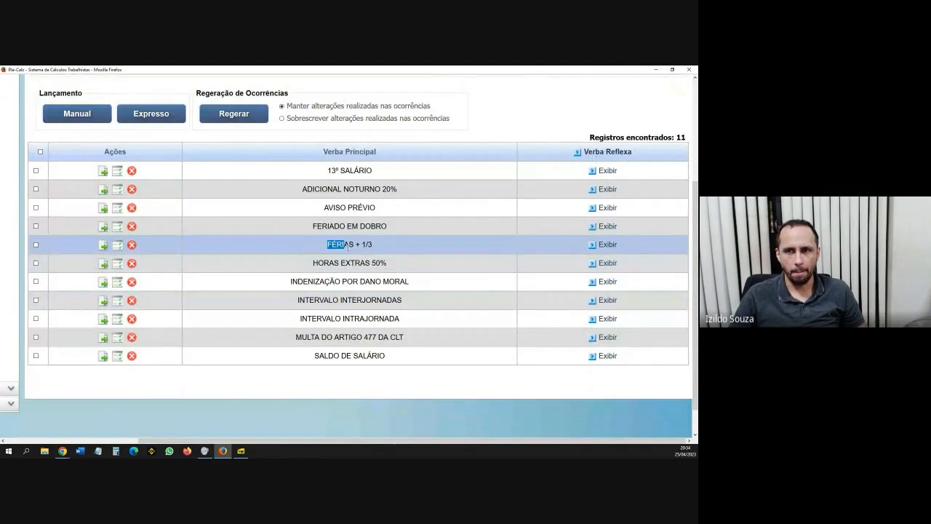
click(105, 249)
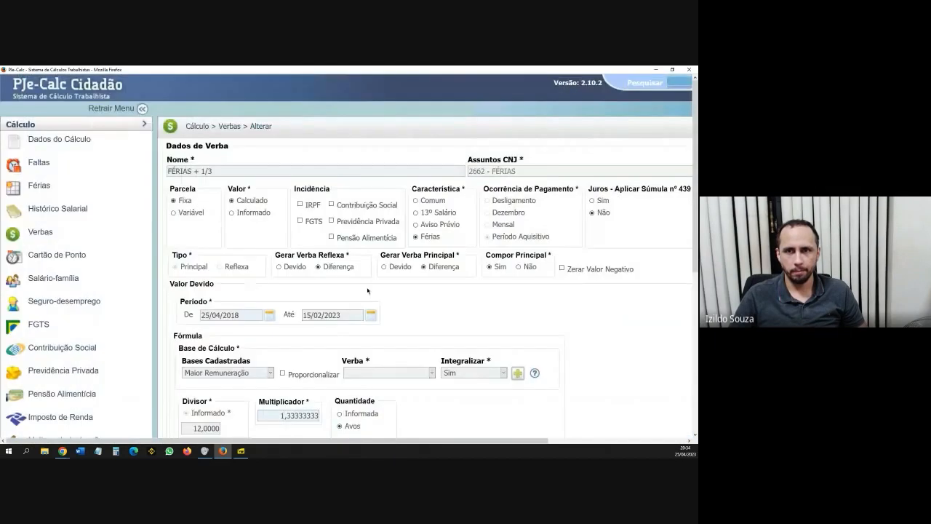
drag(429, 439, 562, 439)
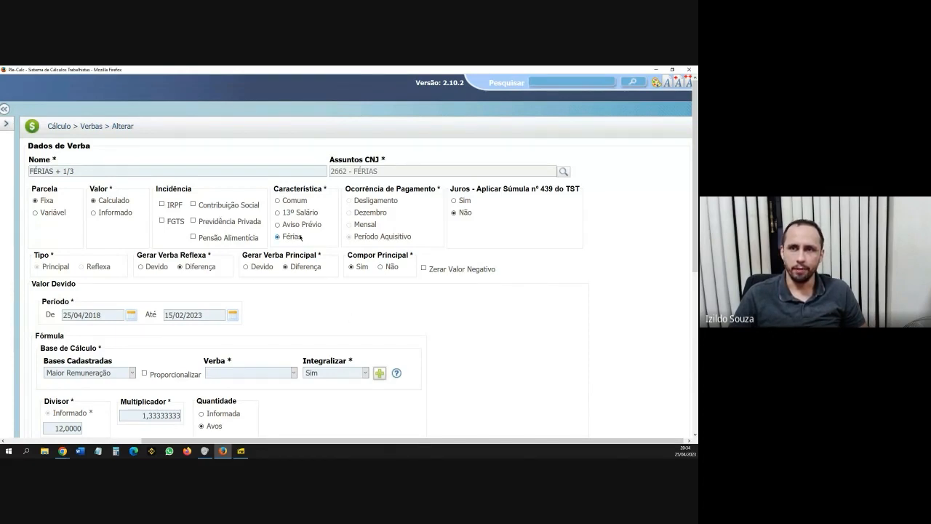
drag(360, 190, 387, 191)
click(407, 190)
scroll(377, 289, down, 1)
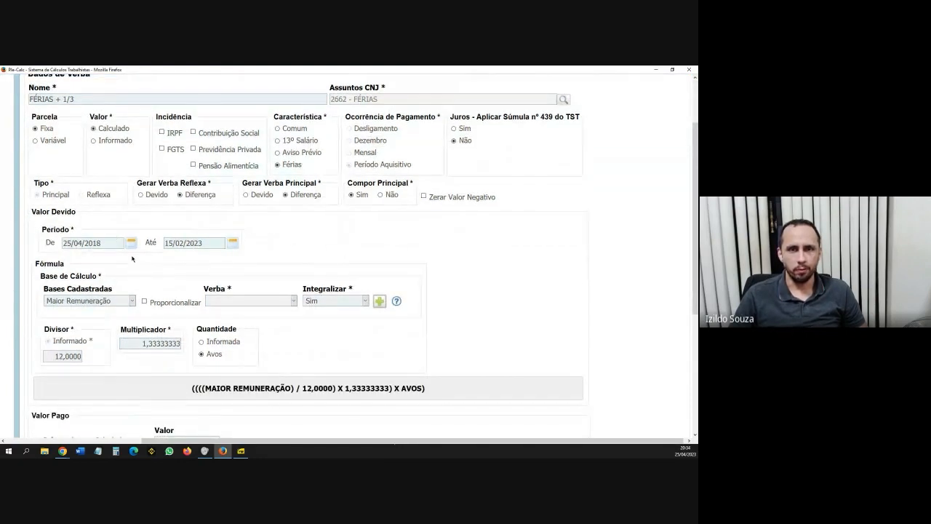
scroll(343, 259, down, 1)
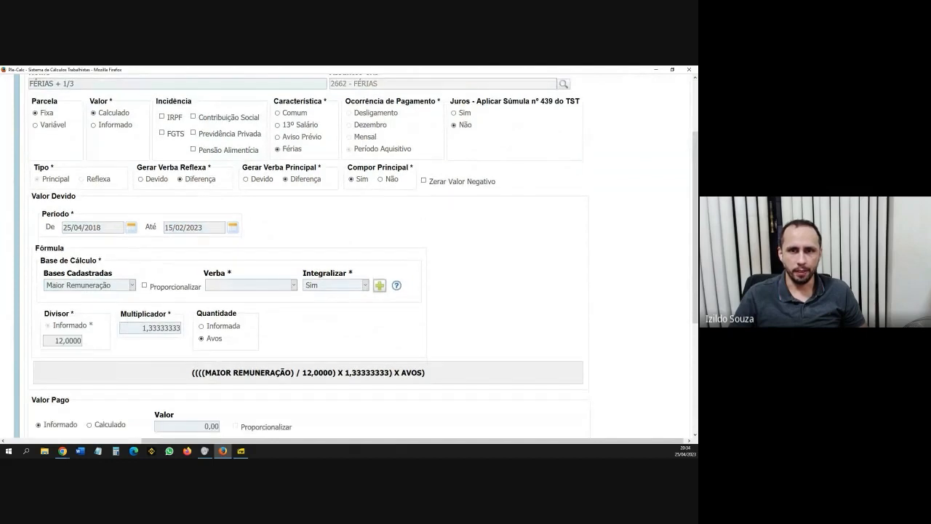
Add SALÁRIO PAGO and SALÁRIO POR FORA from the Histórico Salarial, both not proportional, to the FÉRIAS + 1/3 calculation base.
click(102, 229)
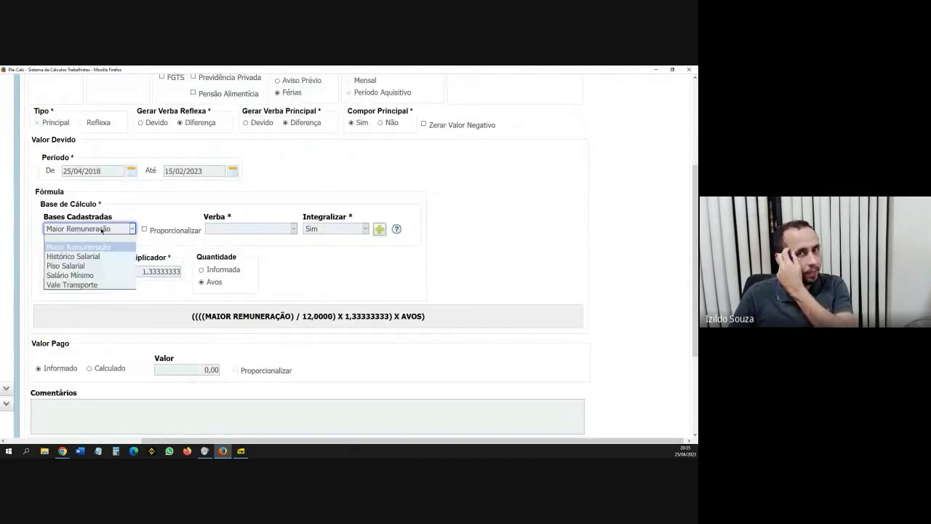
click(107, 257)
click(198, 229)
click(202, 247)
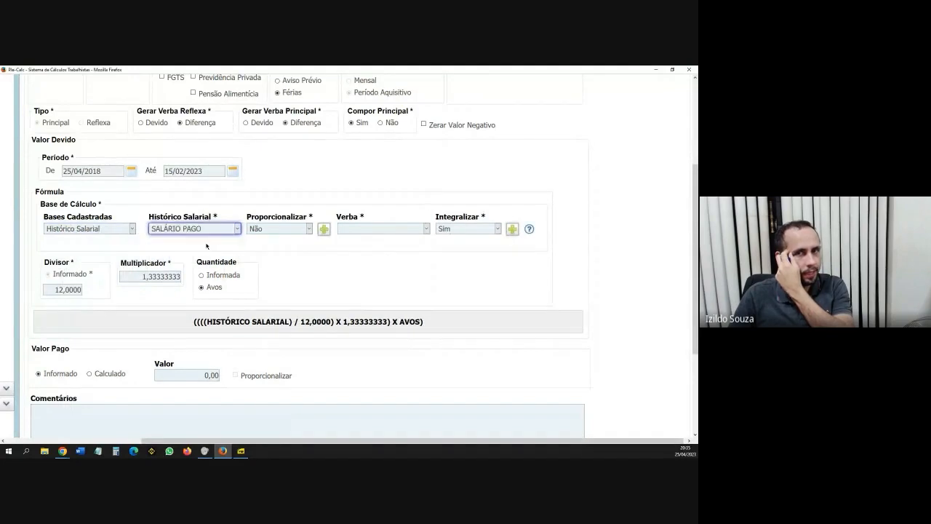
click(324, 229)
scroll(324, 302, down, 3)
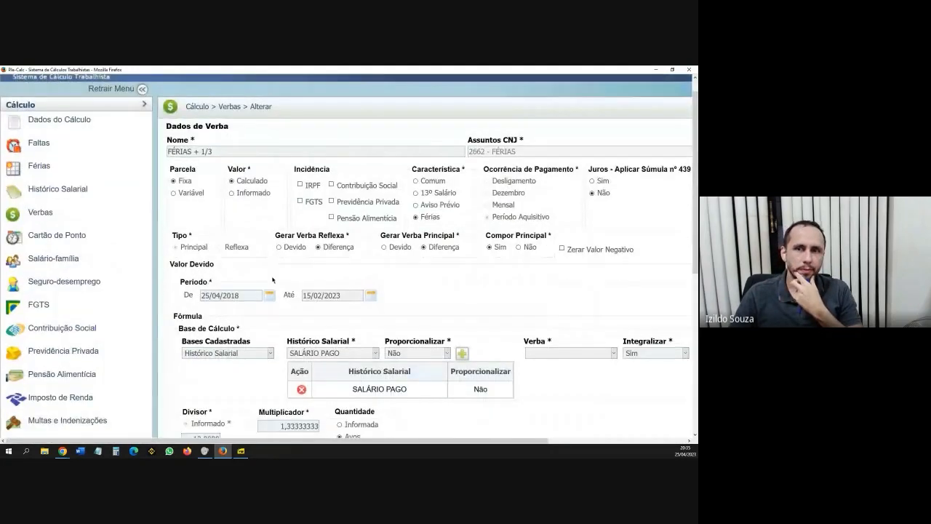
click(324, 301)
click(320, 318)
click(466, 305)
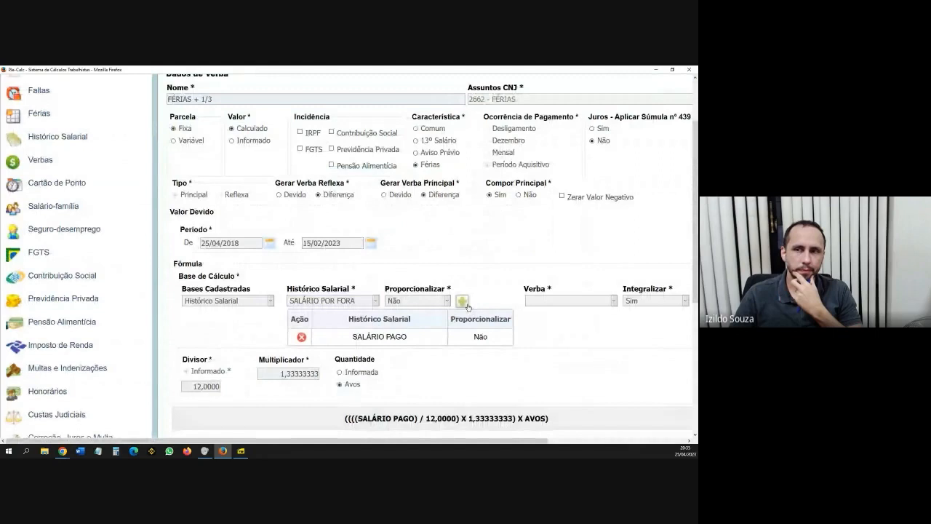
scroll(468, 311, down, 3)
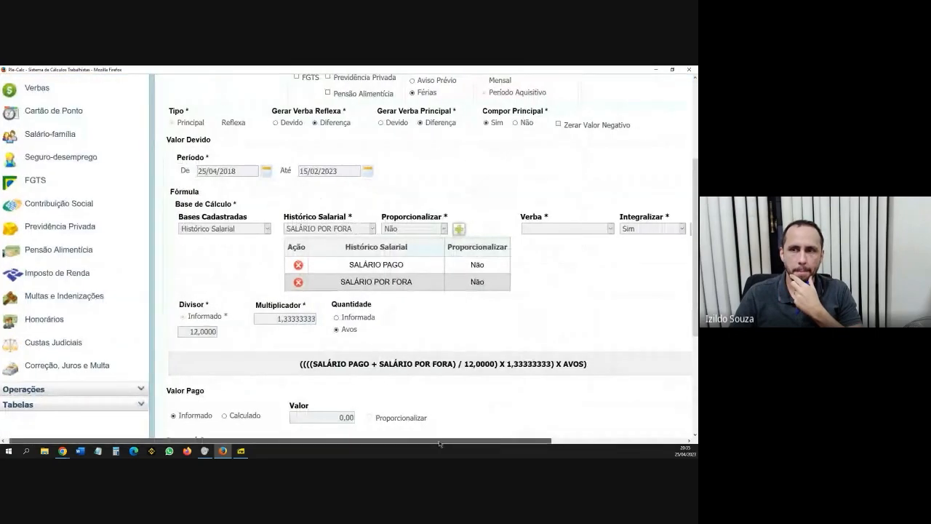
drag(435, 440, 549, 441)
scroll(204, 270, down, 2)
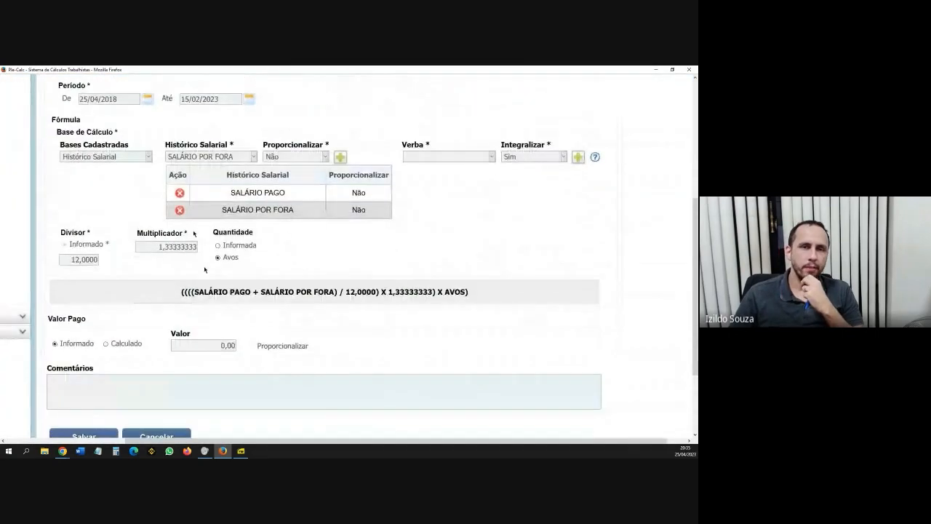
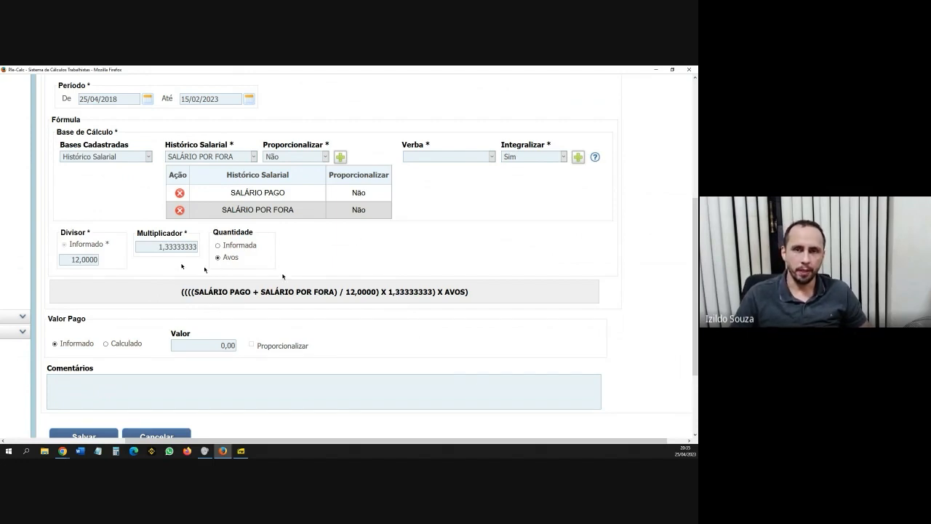
Save the FÉRIAS + 1/3 parameters with regenerated occurrences, and collapse the ADICIONAL NOTURNO 20% reflexes in the Verbas list.
scroll(87, 349, down, 2)
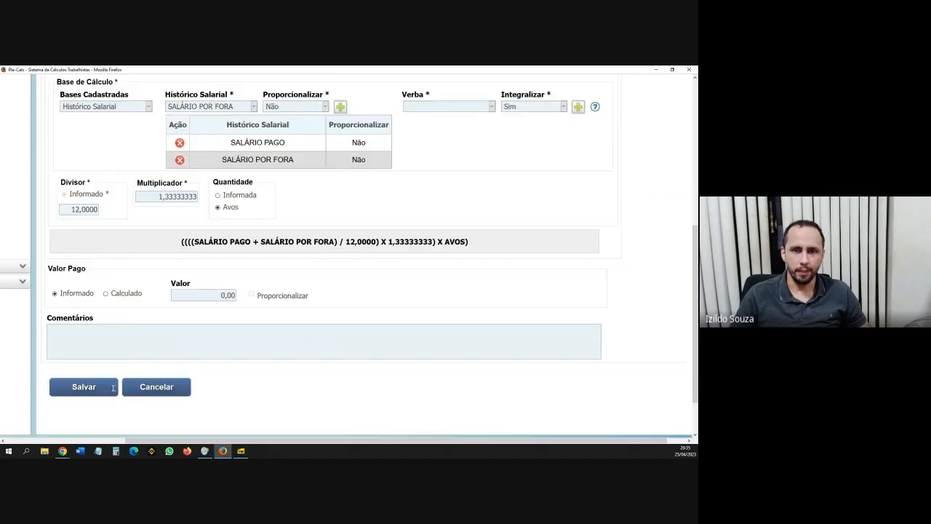
click(85, 365)
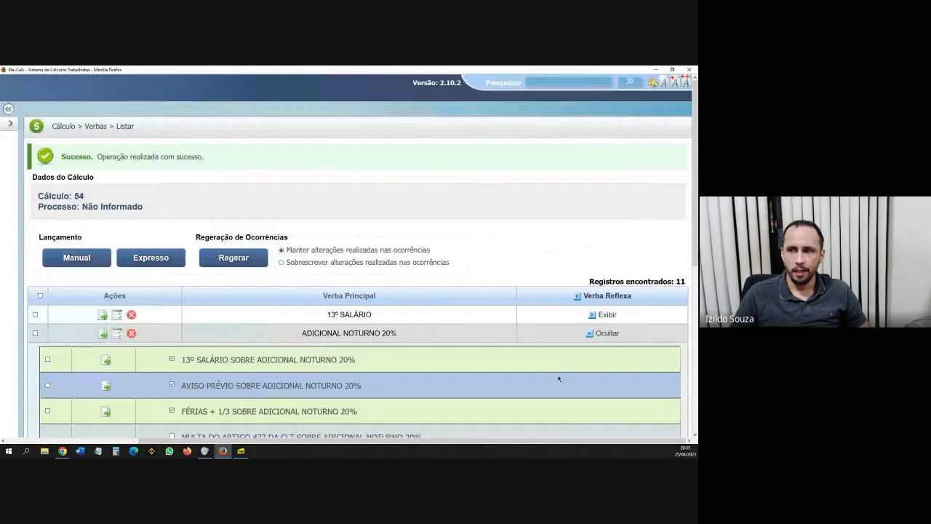
click(604, 333)
scroll(551, 336, down, 2)
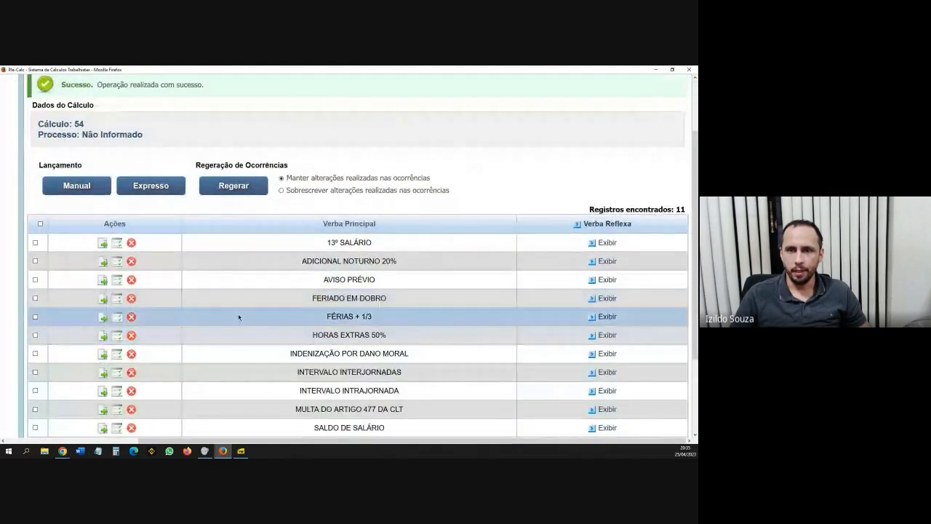
Examine the divisor, multiplier and monthly quantities in the FERIADO EM DOBRO occurrences and return to the Verbas list without saving.
click(116, 300)
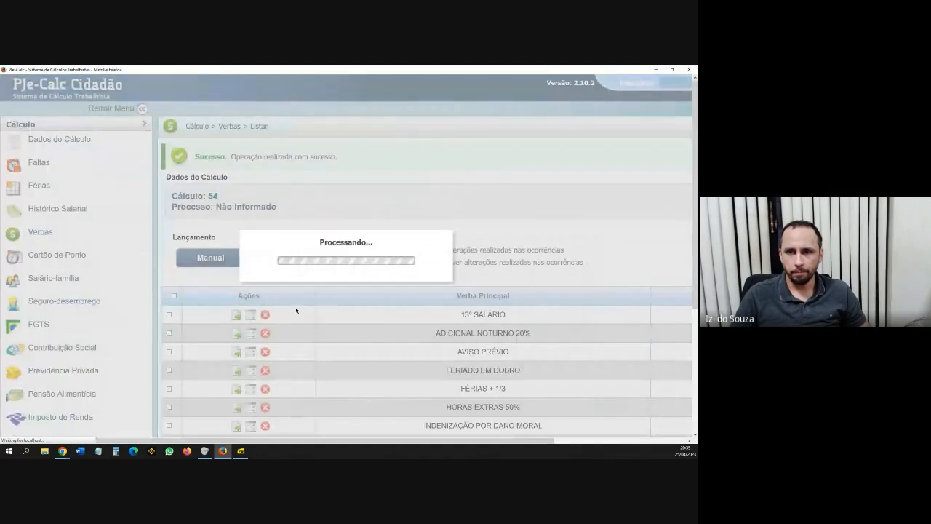
scroll(402, 327, down, 3)
scroll(402, 326, down, 1)
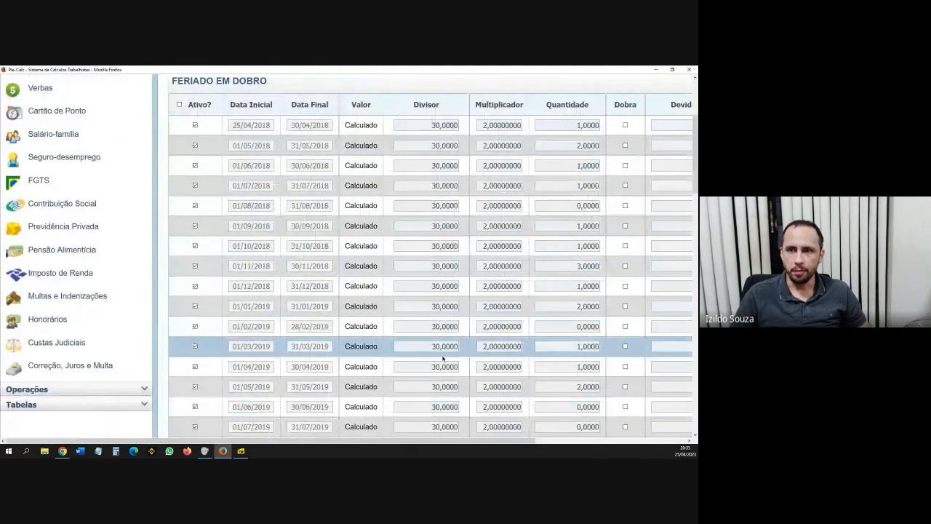
scroll(525, 327, down, 2)
scroll(525, 327, down, 6)
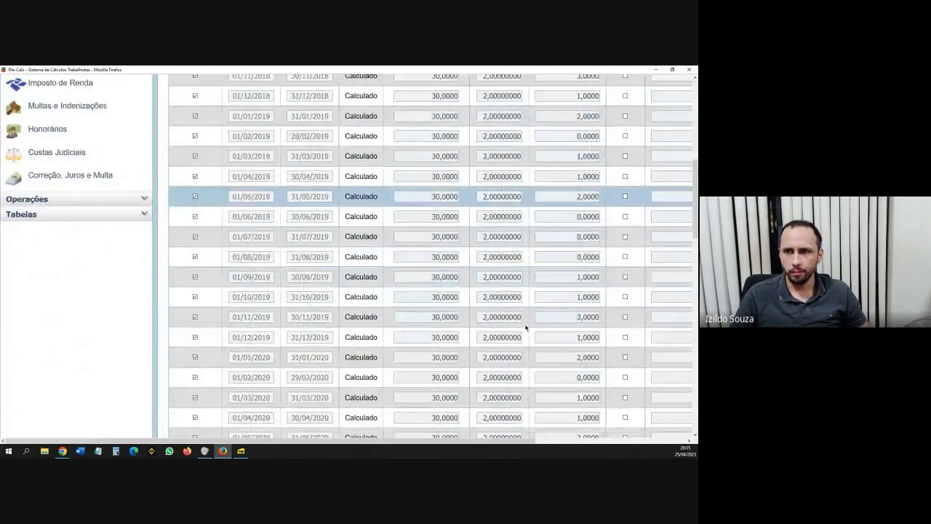
scroll(525, 328, up, 8)
scroll(525, 327, up, 4)
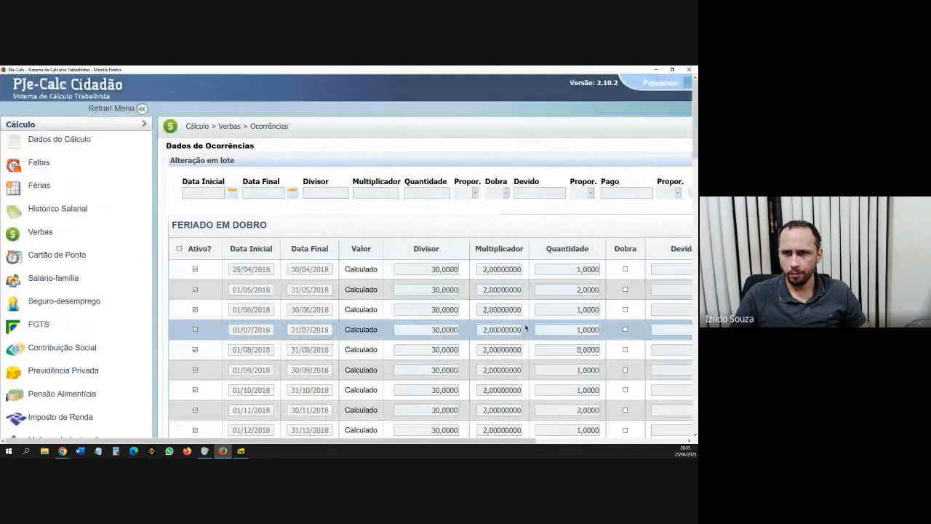
scroll(252, 346, down, 8)
scroll(252, 346, down, 5)
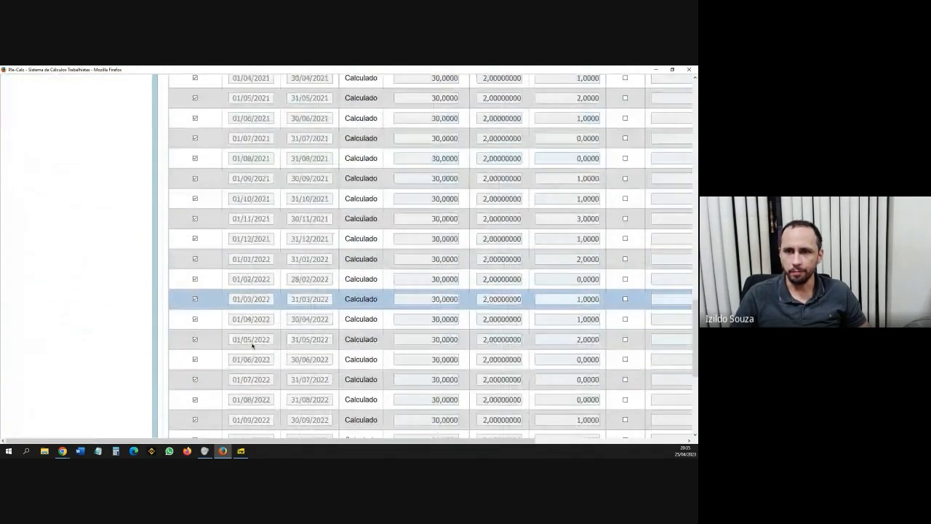
click(262, 333)
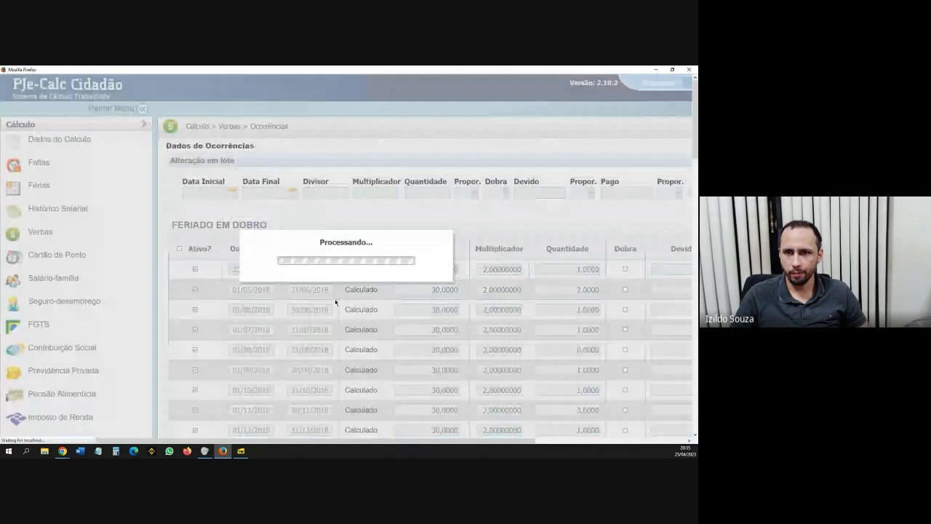
scroll(349, 305, down, 2)
scroll(352, 305, up, 2)
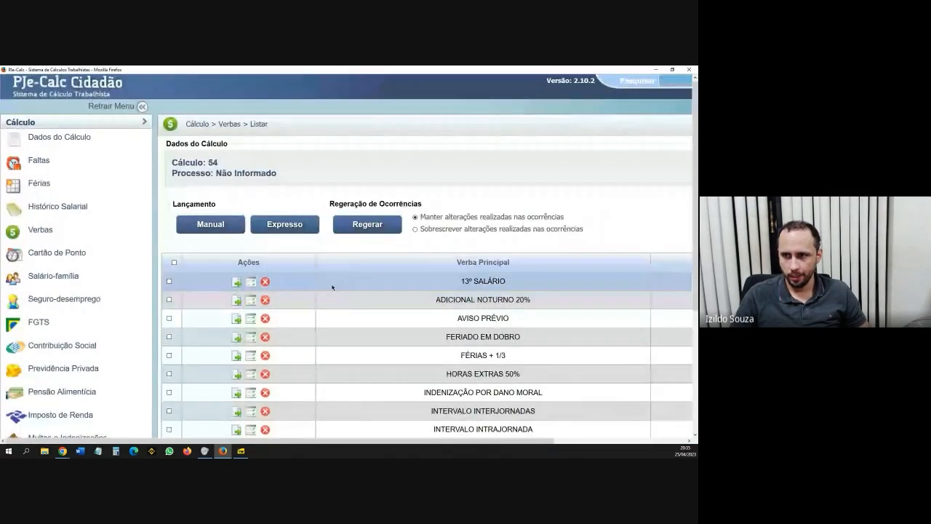
Open the FÉRIAS + 1/3 occurrences and deactivate the one from 12/06/2019 to 11/07/2019.
scroll(338, 301, down, 2)
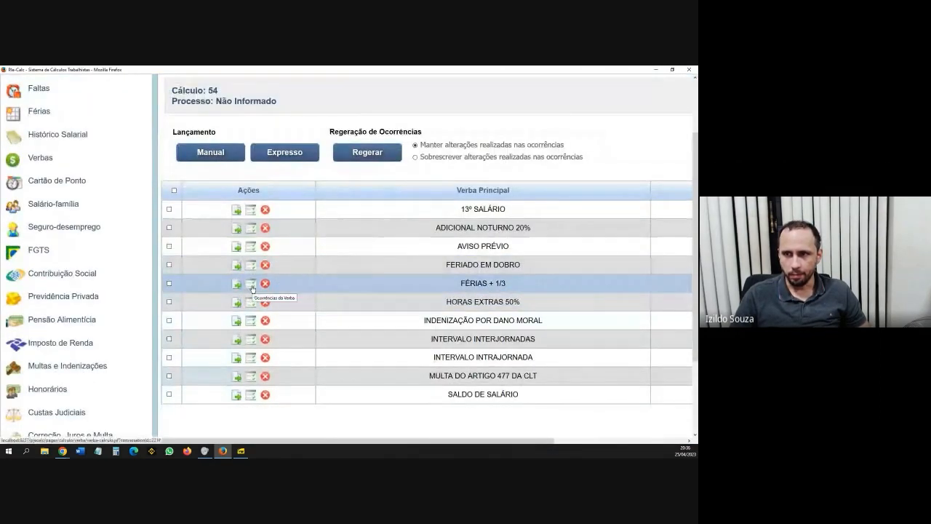
click(250, 285)
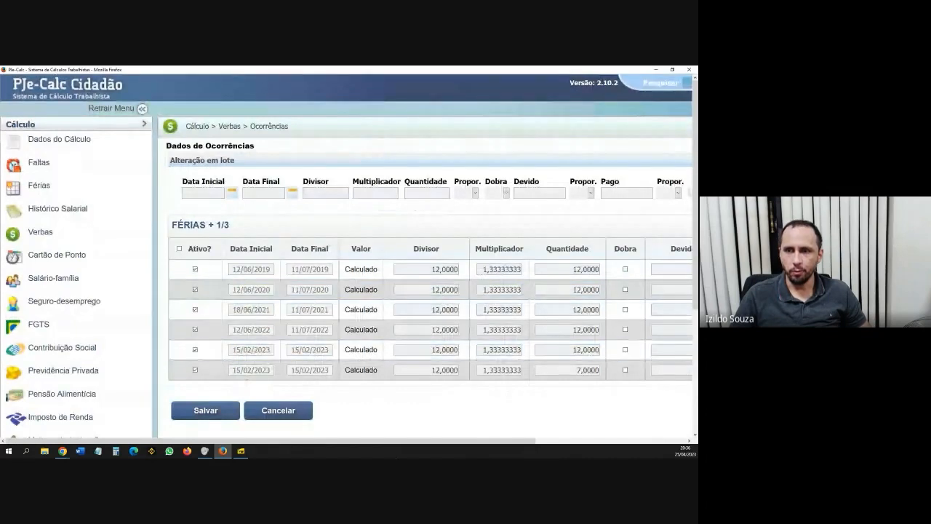
drag(385, 445, 522, 448)
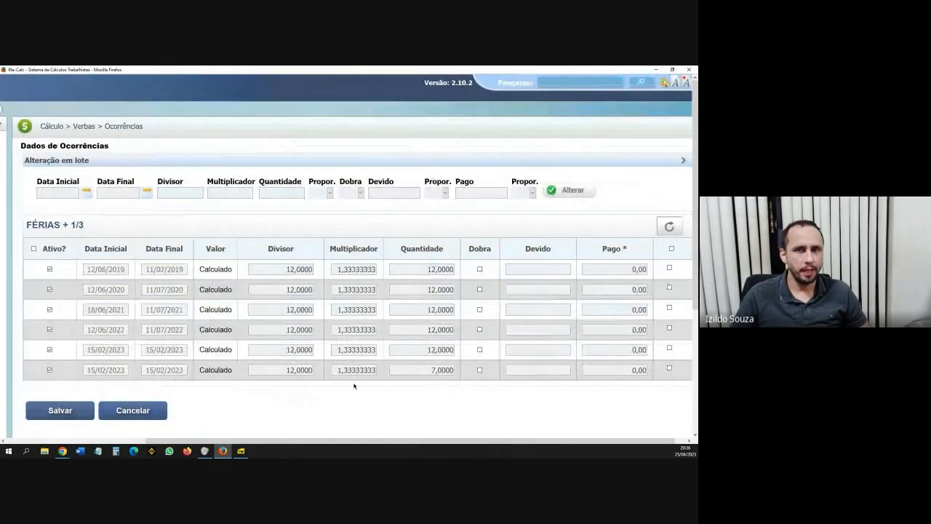
click(50, 269)
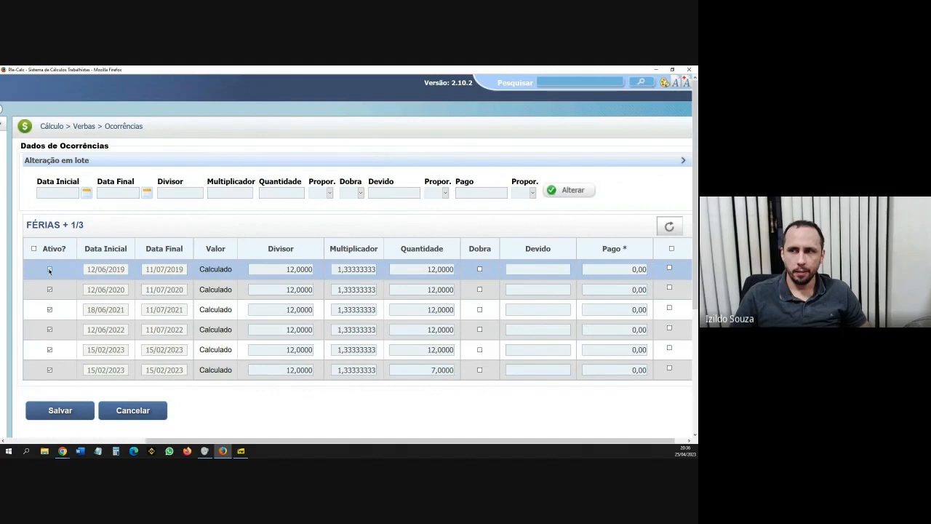
click(49, 269)
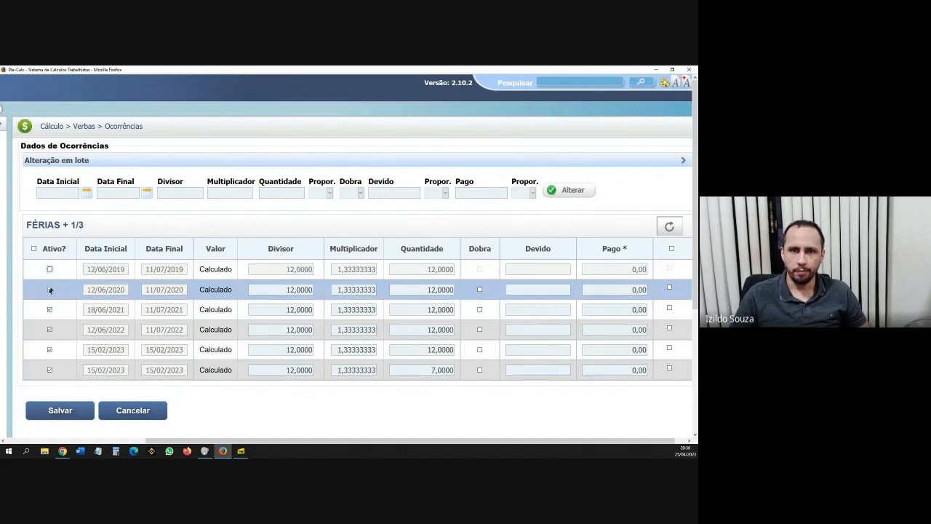
Deactivate the FÉRIAS + 1/3 occurrences from 12/06/2020 through the first 15/02/2023 row and save the occurrences.
click(49, 289)
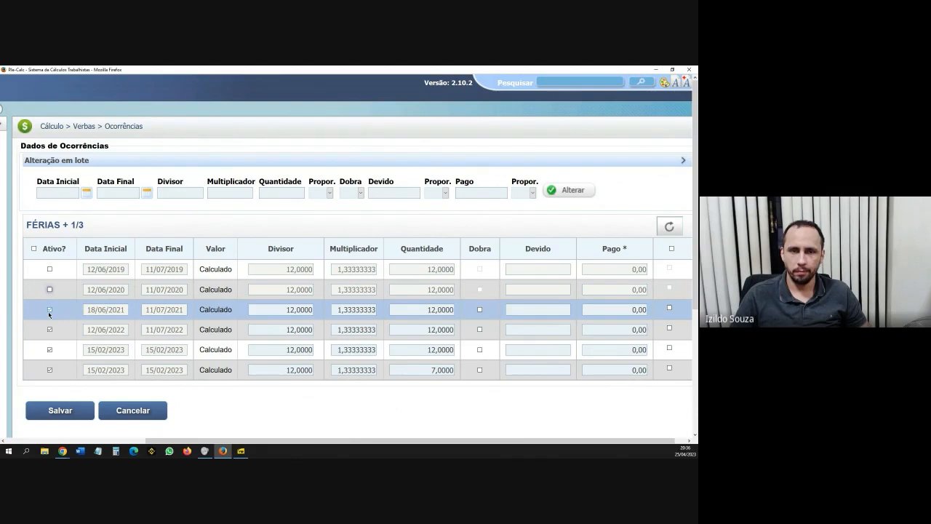
click(50, 309)
click(50, 330)
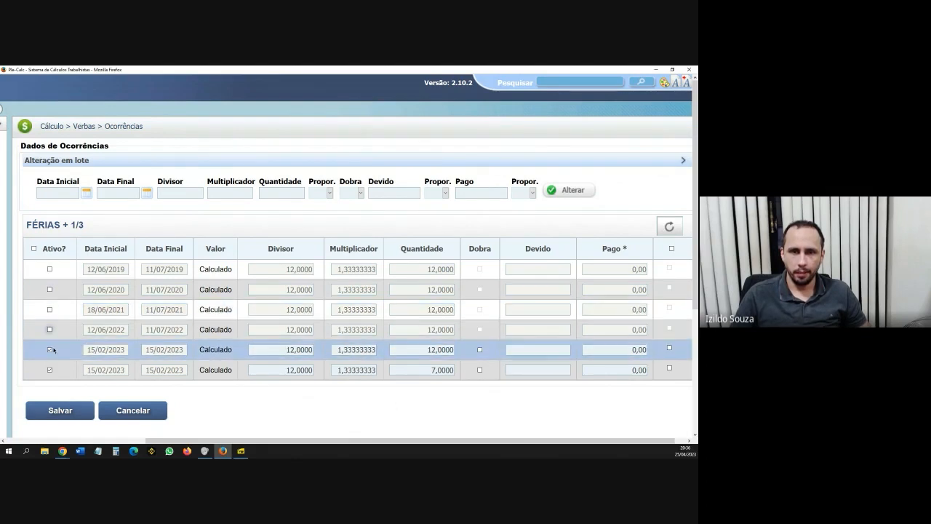
click(50, 350)
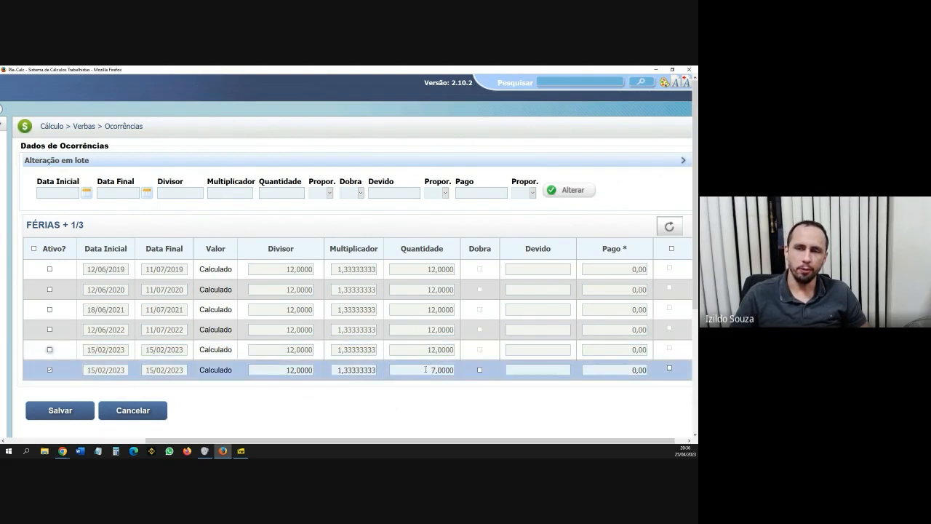
scroll(426, 401, down, 2)
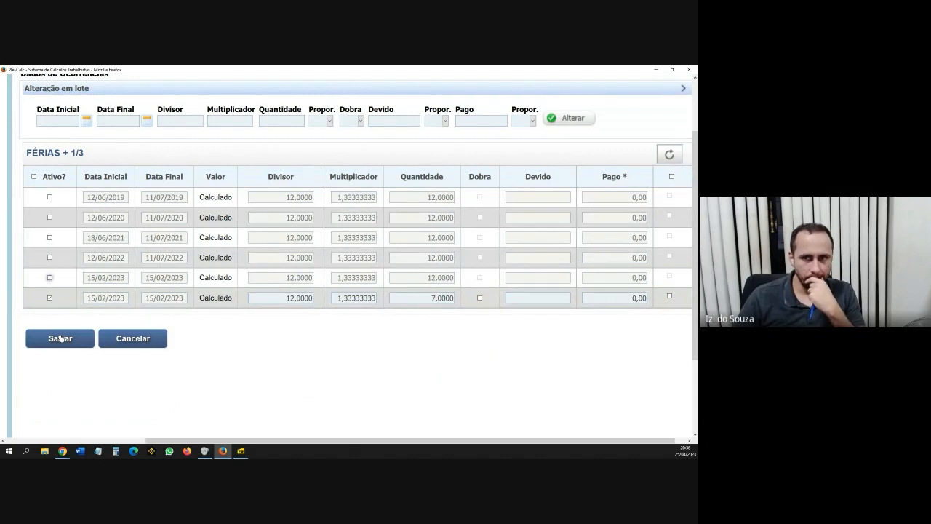
click(61, 338)
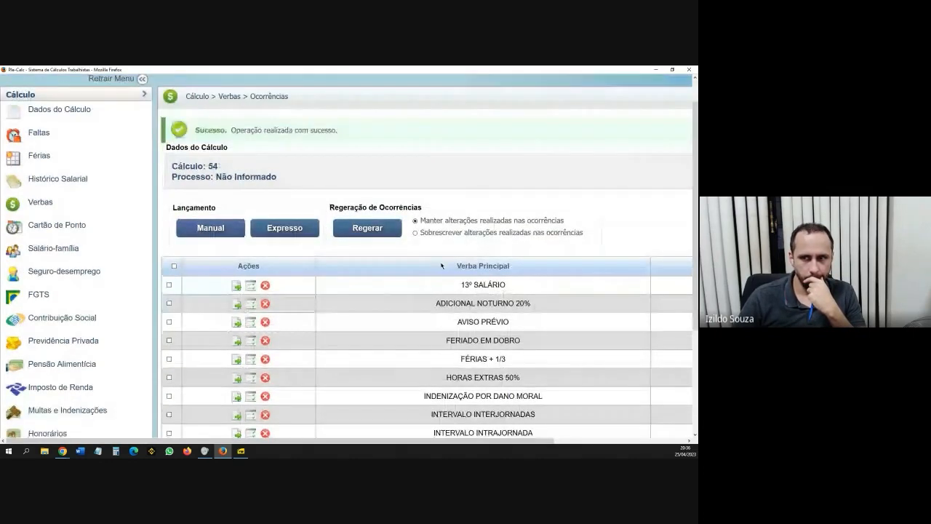
Open the parameters of the HORAS EXTRAS 50% item for editing.
scroll(441, 266, down, 3)
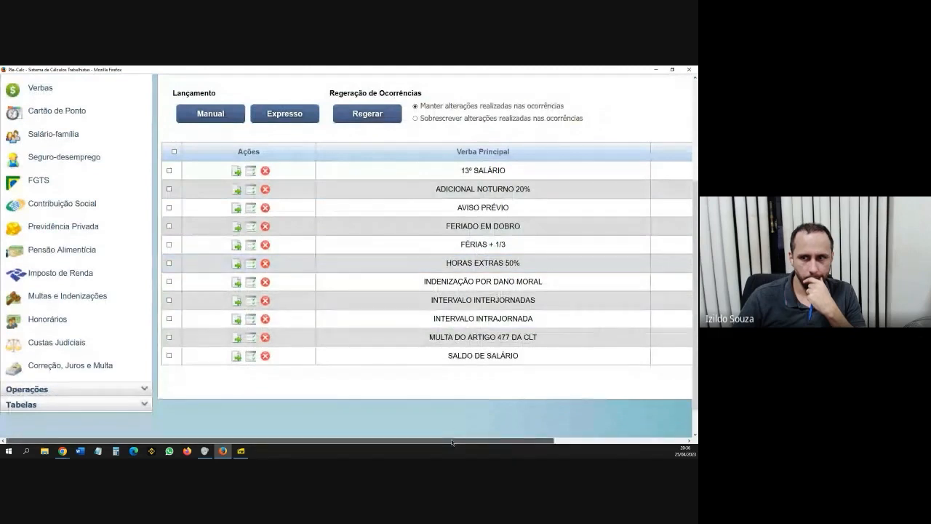
drag(452, 441, 542, 441)
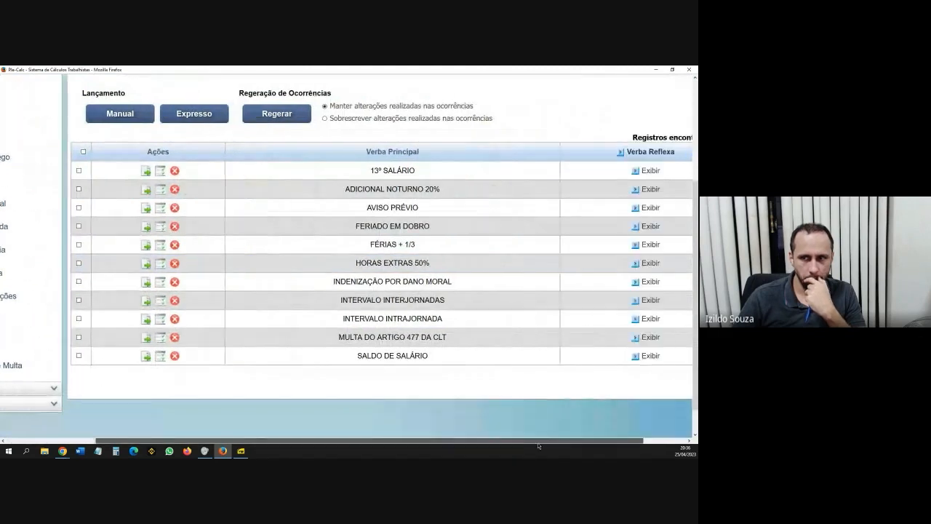
click(147, 265)
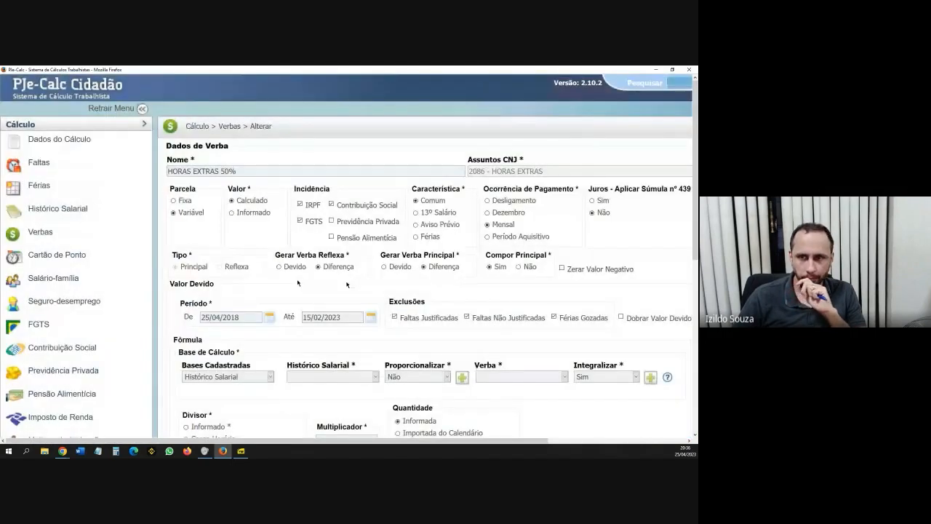
Review the HORAS EXTRAS 50% parameters, including incidences, period, exclusions, calculation base, divisor, multiplier and quantity.
drag(507, 439, 611, 448)
scroll(458, 345, down, 2)
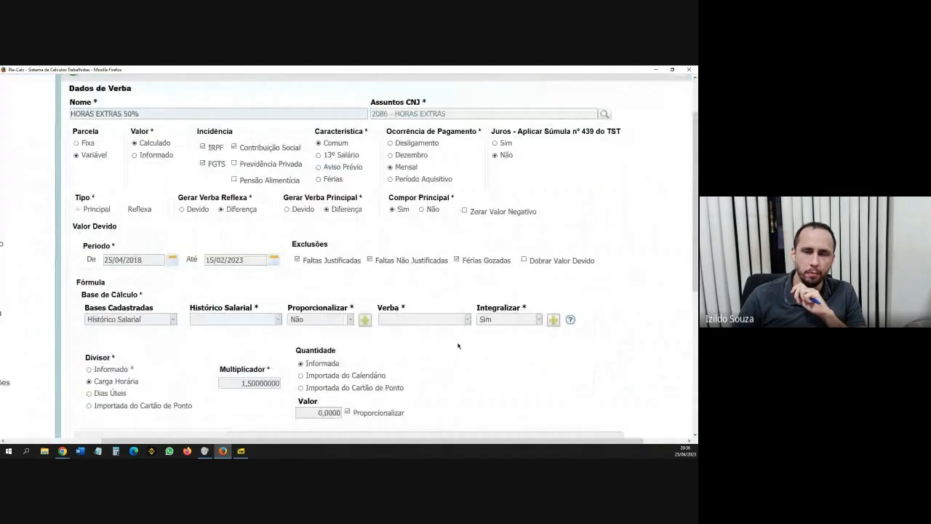
scroll(458, 345, down, 1)
scroll(422, 346, up, 3)
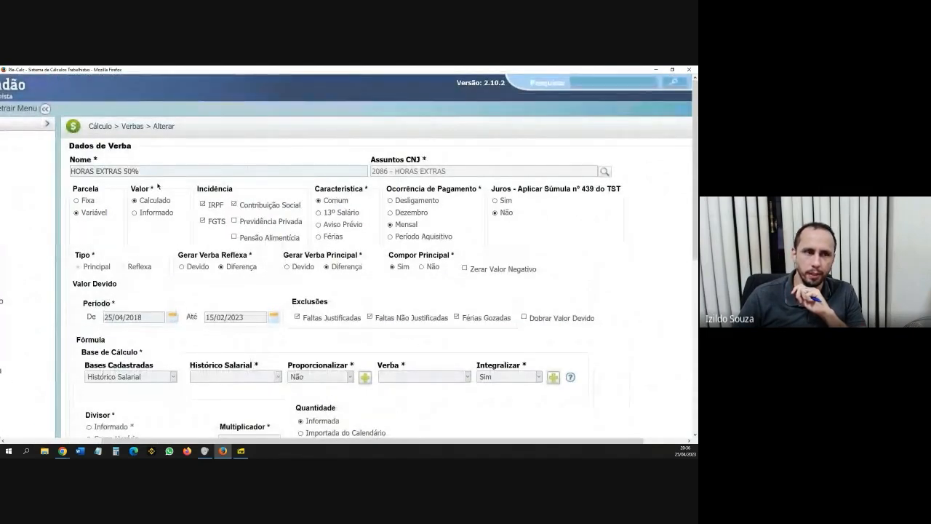
scroll(240, 285, down, 1)
scroll(240, 286, down, 3)
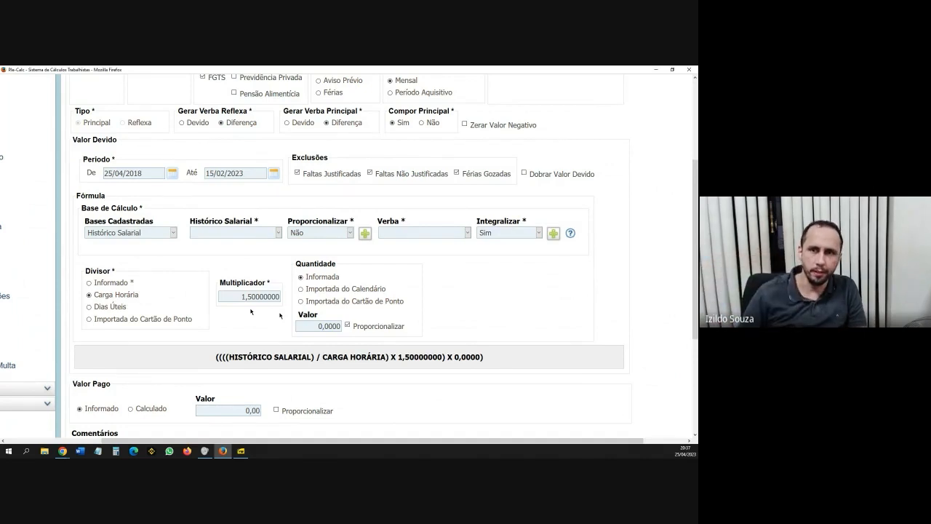
scroll(250, 311, up, 4)
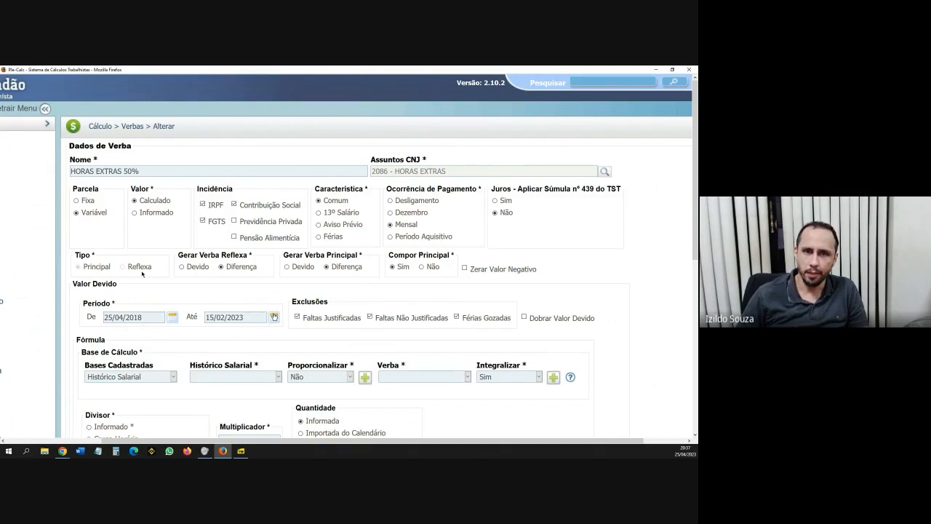
scroll(209, 325, down, 2)
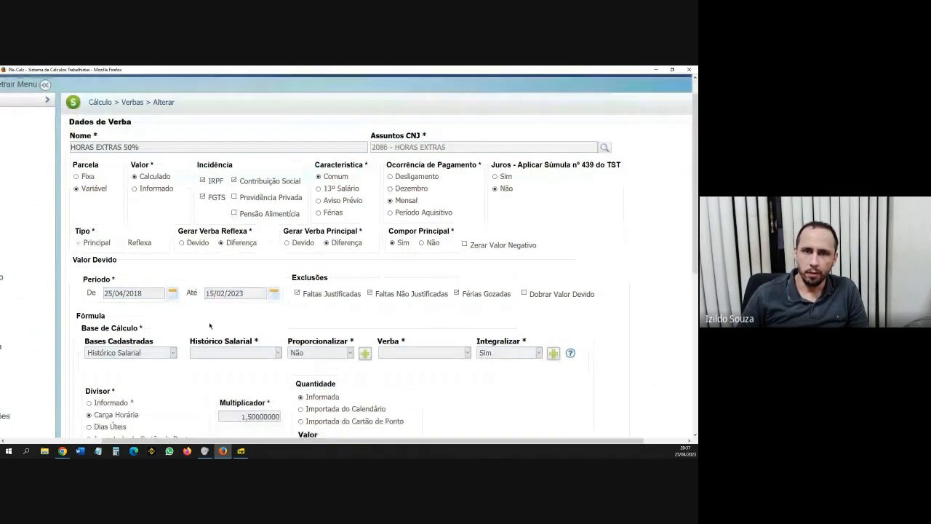
scroll(209, 325, down, 3)
drag(347, 445, 390, 447)
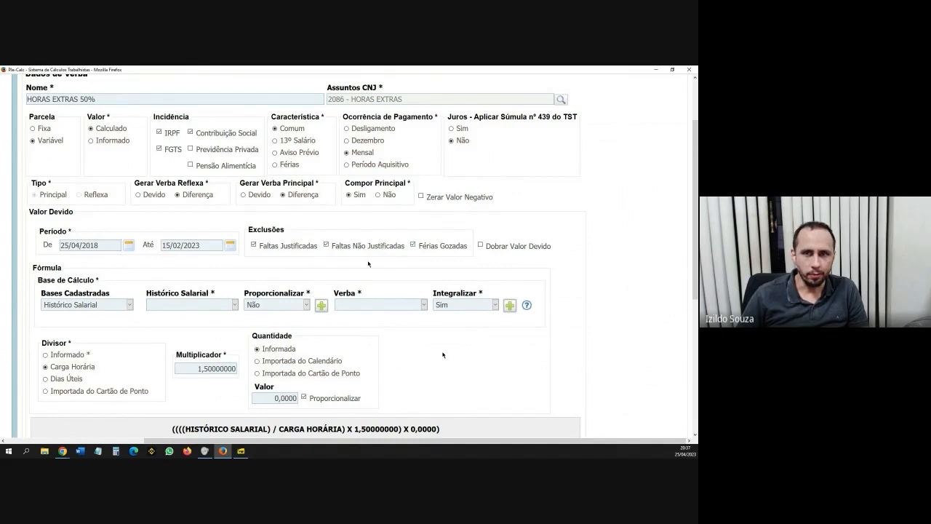
Add the salary histories SALÁRIO PAGO and SALÁRIO POR FORA to the calculation base, both with Proporcionalizar set to Não.
scroll(367, 288, down, 2)
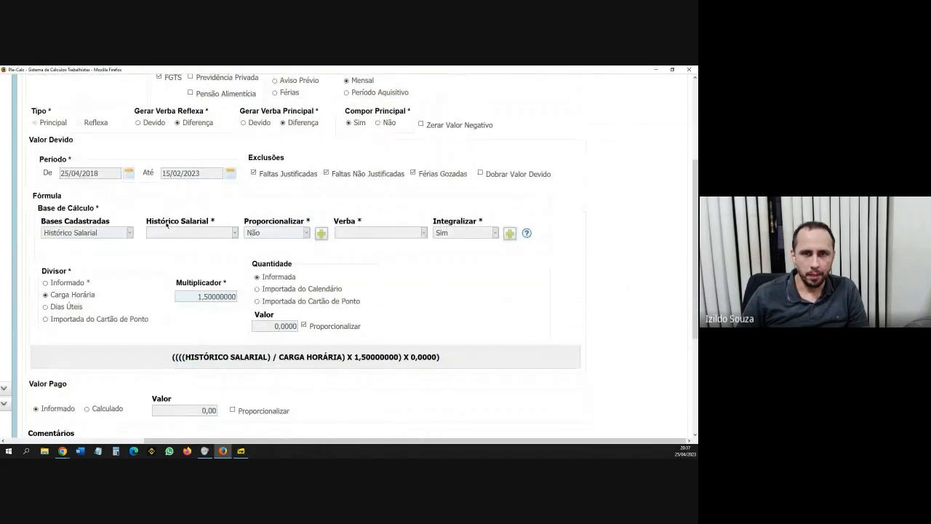
click(186, 233)
click(191, 255)
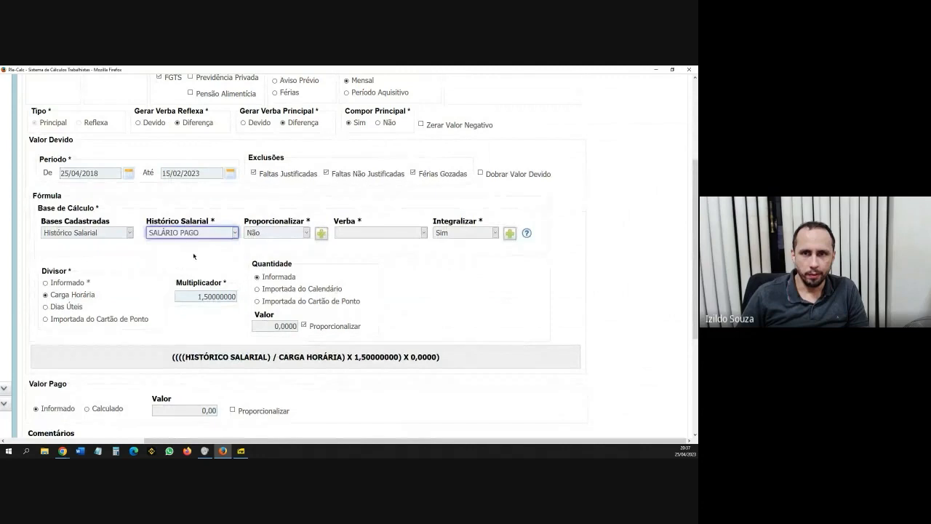
click(321, 235)
scroll(319, 243, down, 2)
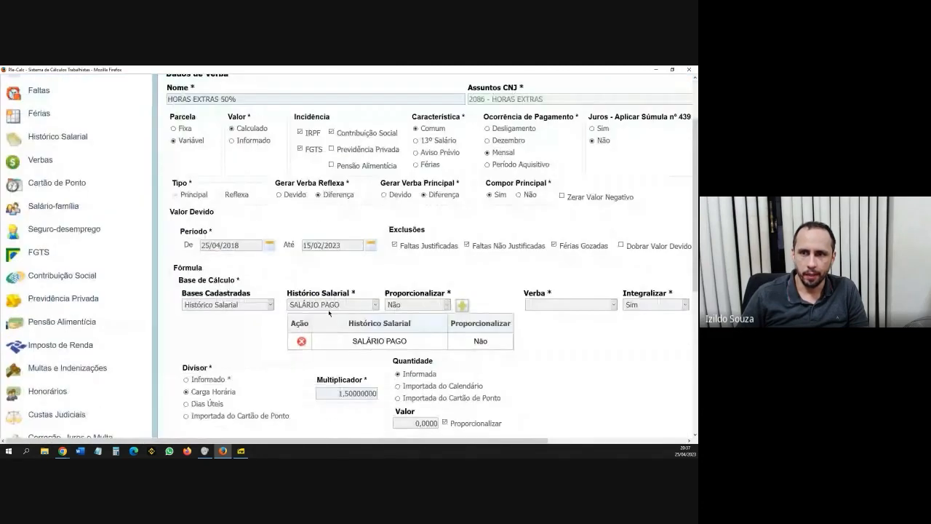
click(331, 304)
click(346, 329)
click(461, 306)
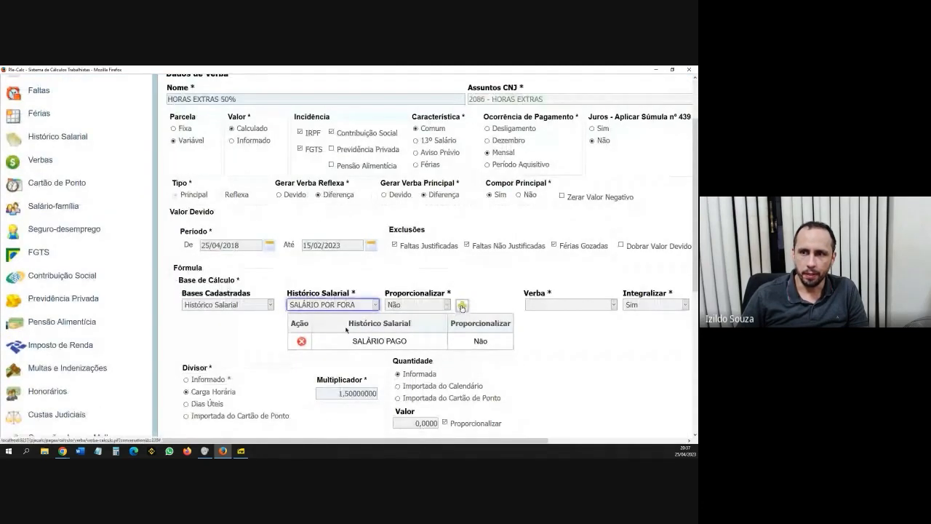
Set the quantity to Importada do Cartão de Ponto and add the Hs EXT line.
scroll(507, 297, down, 3)
scroll(507, 297, down, 1)
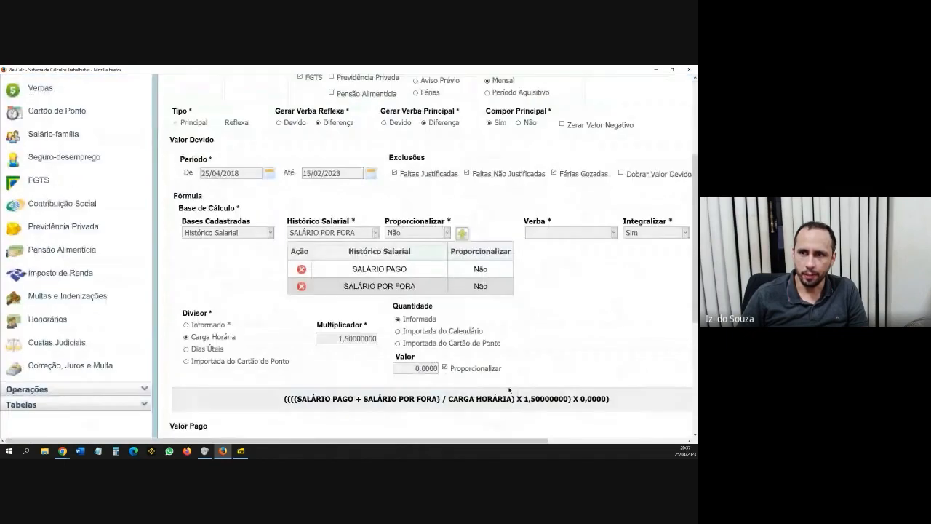
drag(478, 440, 588, 451)
scroll(547, 332, down, 1)
scroll(546, 332, down, 1)
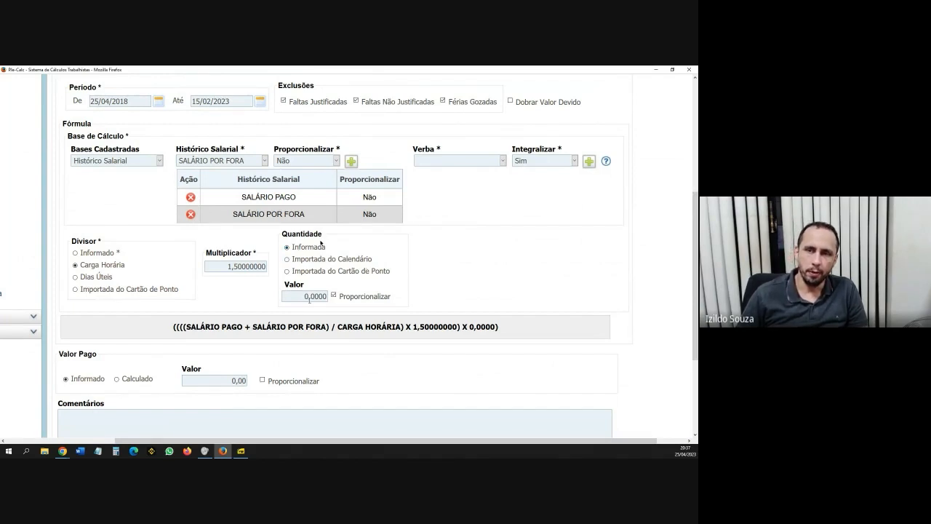
click(318, 271)
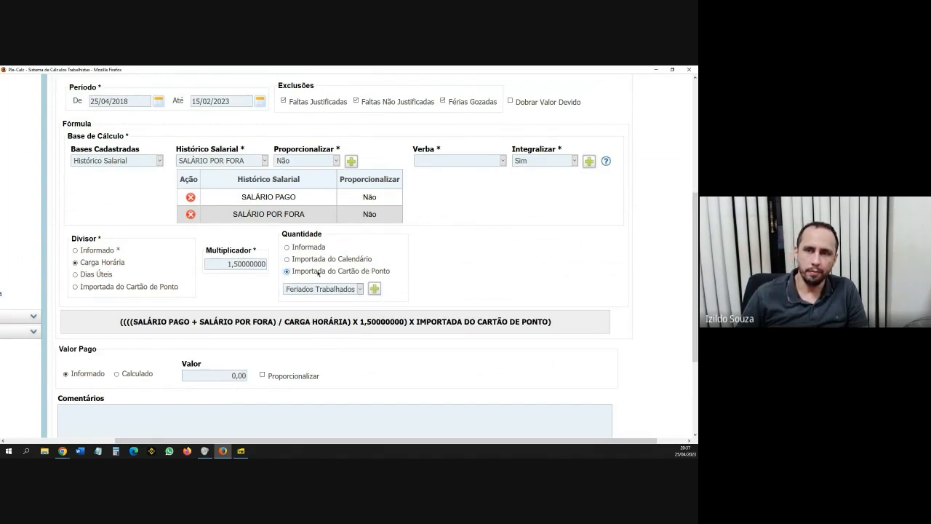
click(338, 290)
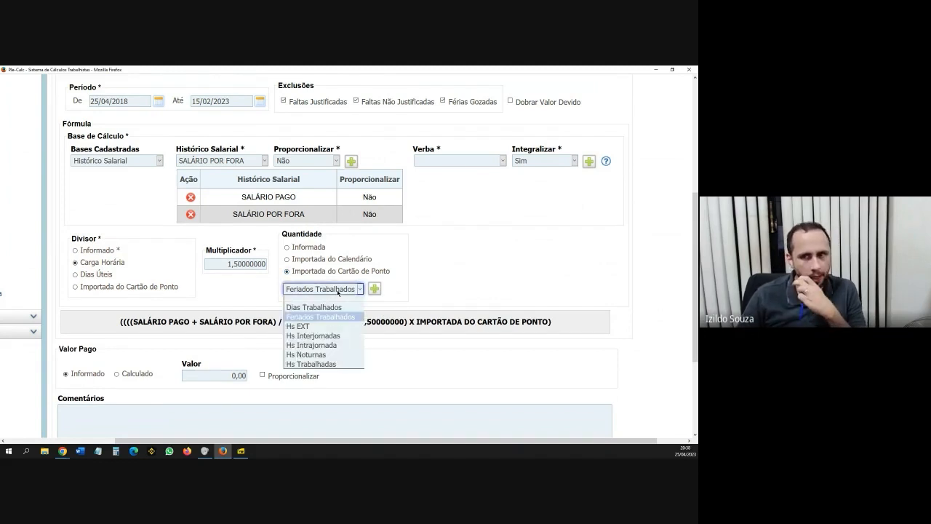
click(317, 328)
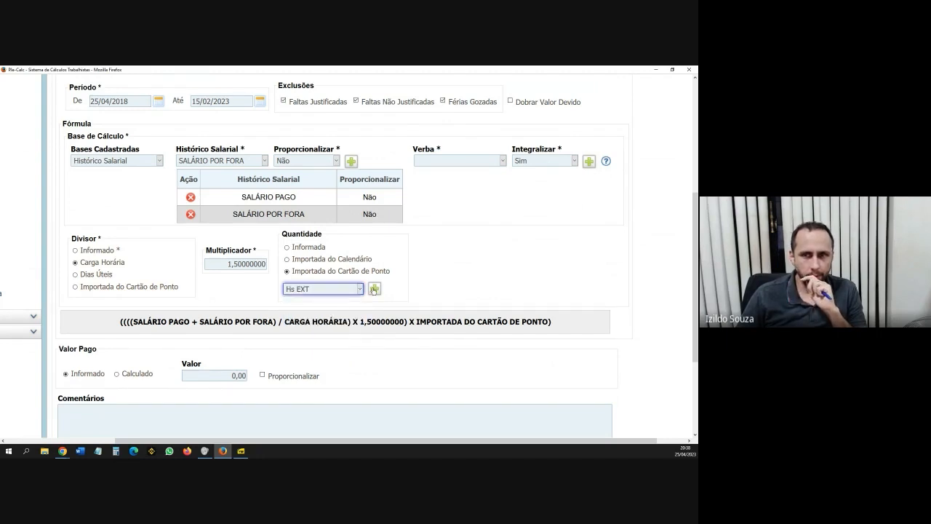
click(374, 288)
Save the HORAS EXTRAS 50% item and regenerate the occurrences, confirming the regeneration.
scroll(390, 308, down, 6)
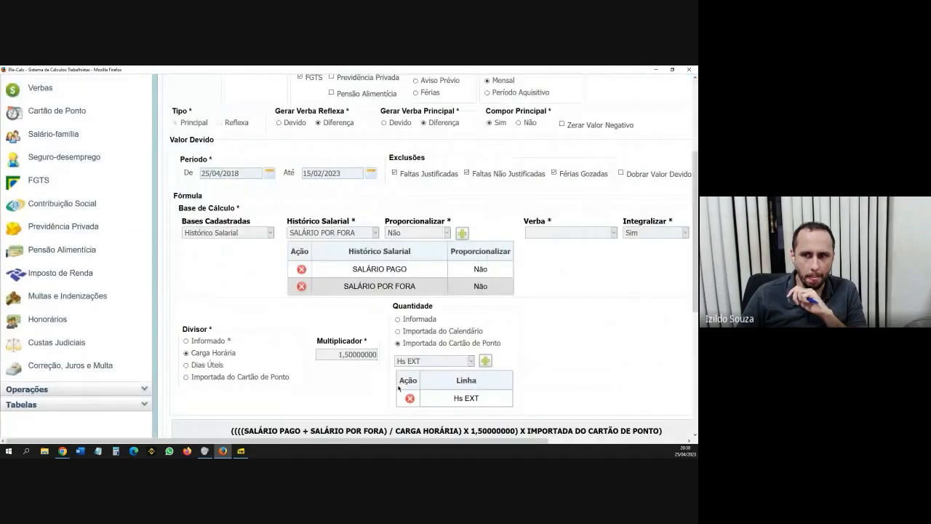
drag(390, 442, 465, 443)
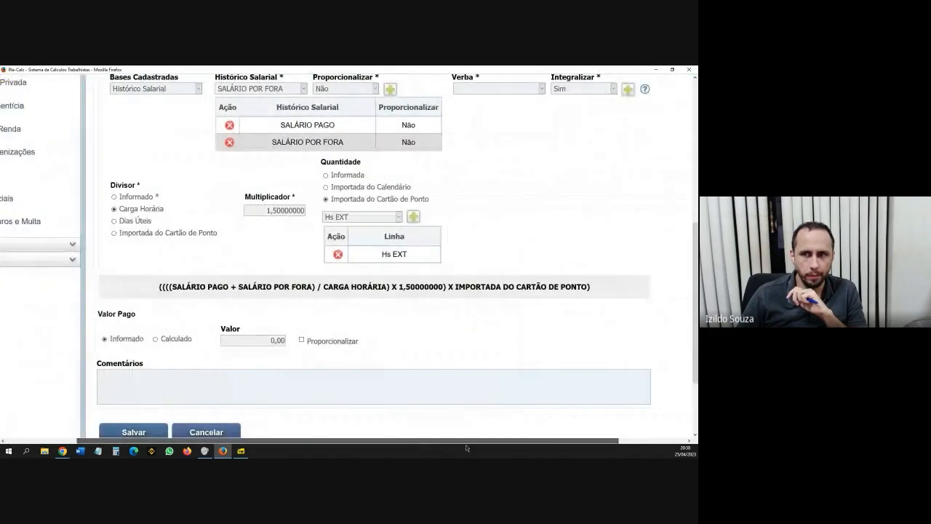
scroll(201, 318, down, 3)
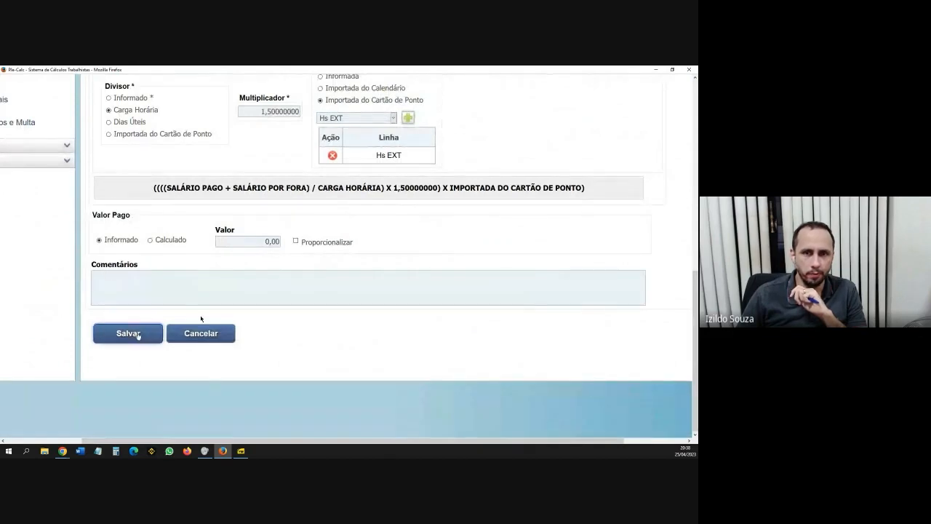
click(134, 334)
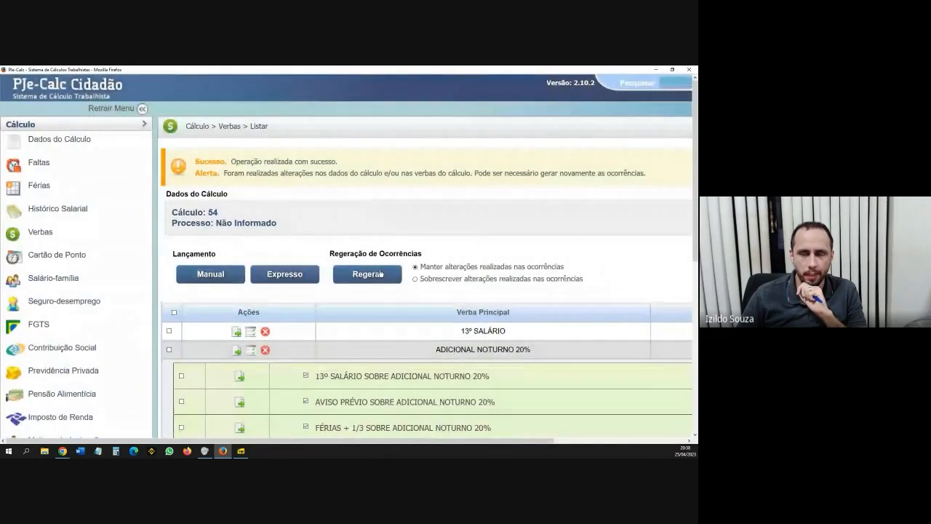
click(381, 274)
click(320, 231)
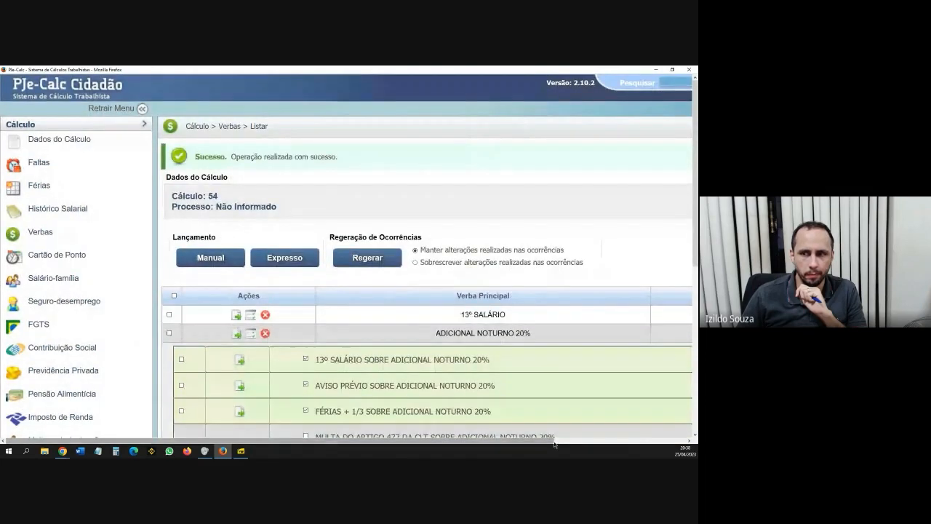
Collapse the reflex items of ADICIONAL NOTURNO 20% and expand those of HORAS EXTRAS 50%.
scroll(571, 427, right, 3)
click(607, 332)
scroll(451, 328, down, 2)
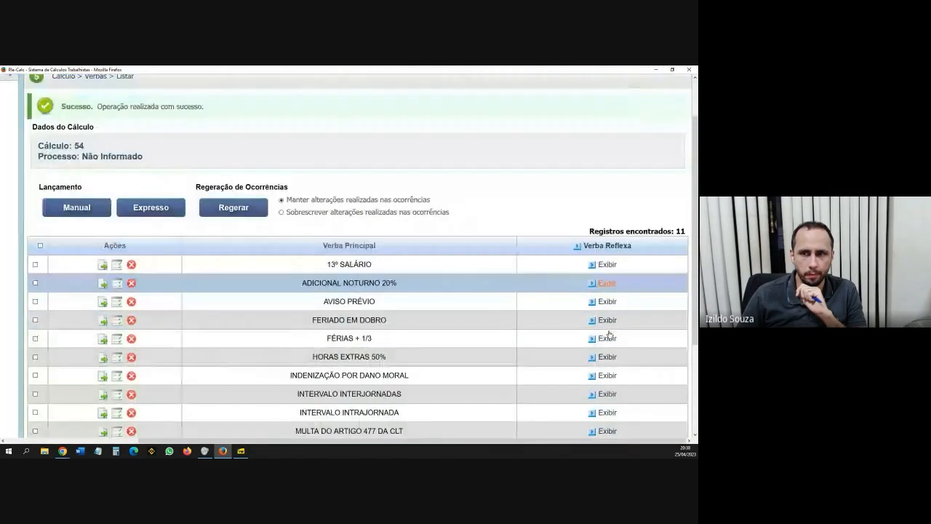
scroll(452, 328, down, 2)
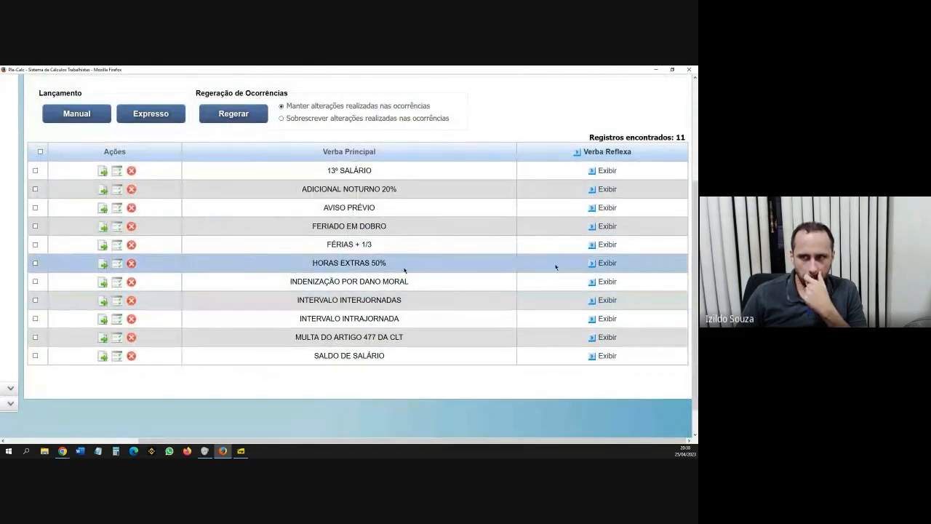
click(604, 263)
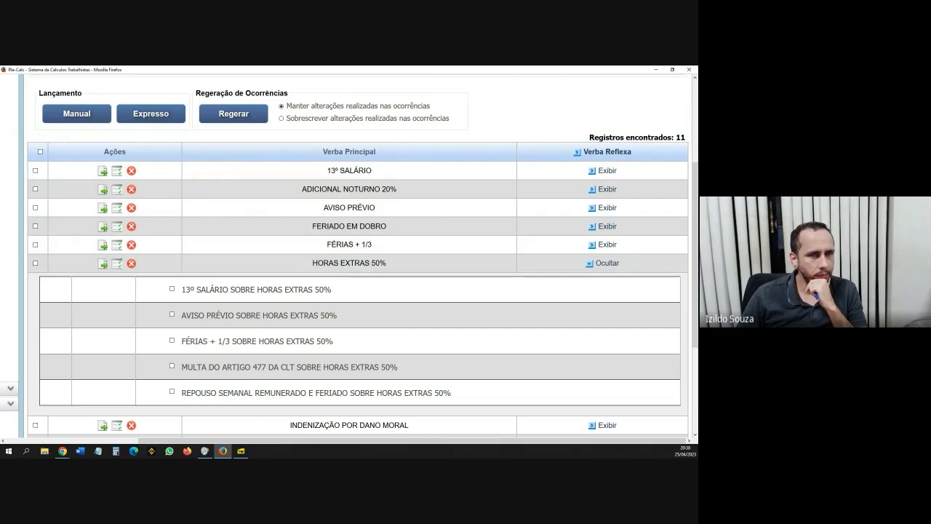
Activate the 13º SALÁRIO, AVISO PRÉVIO, FÉRIAS + 1/3 and REPOUSO SEMANAL REMUNERADO E FERIADO reflexes on HORAS EXTRAS 50%.
click(172, 288)
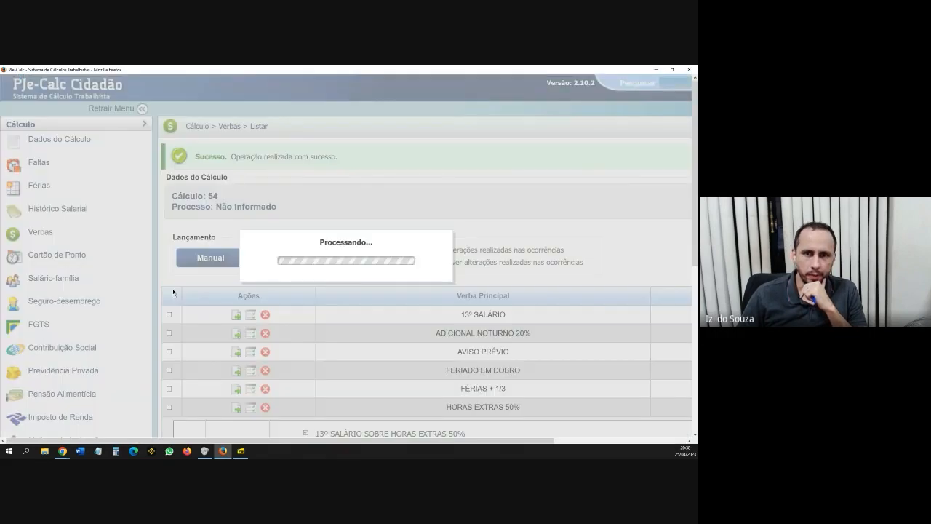
scroll(236, 350, down, 5)
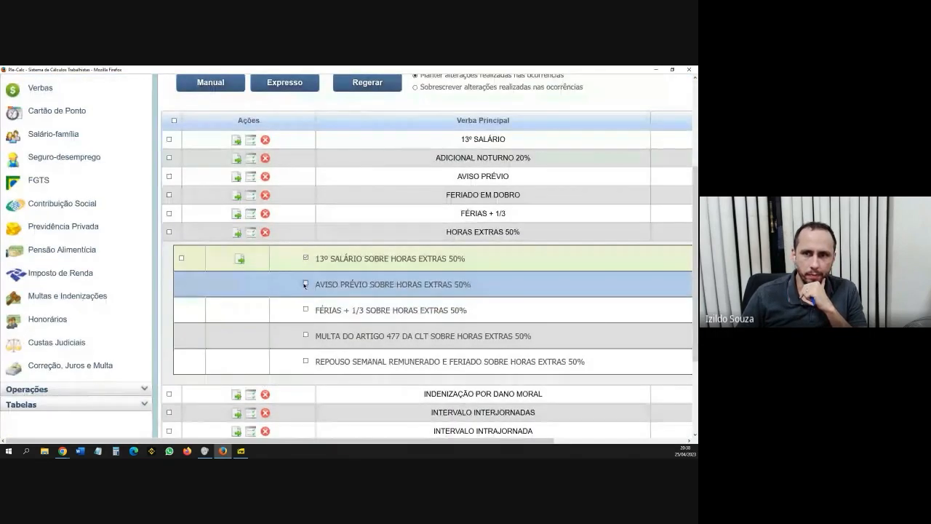
click(305, 282)
scroll(305, 320, down, 5)
click(306, 321)
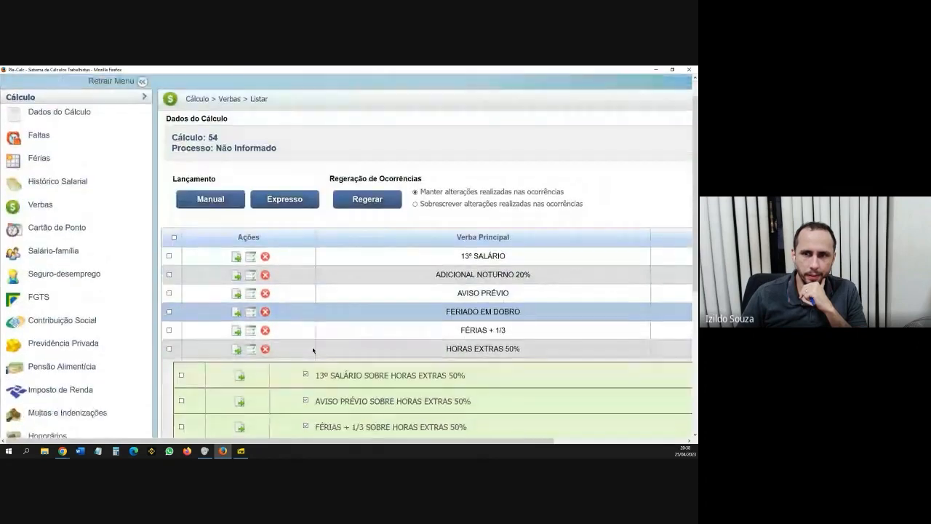
scroll(312, 339, down, 3)
click(306, 289)
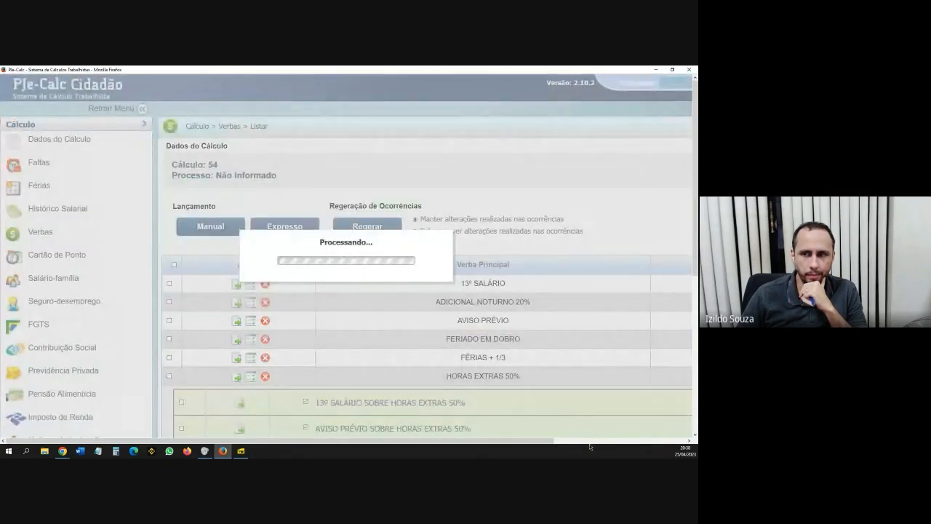
Review the parameters and formula of the 13º SALÁRIO reflex on HORAS EXTRAS 50%, closing them without saving.
scroll(552, 386, down, 4)
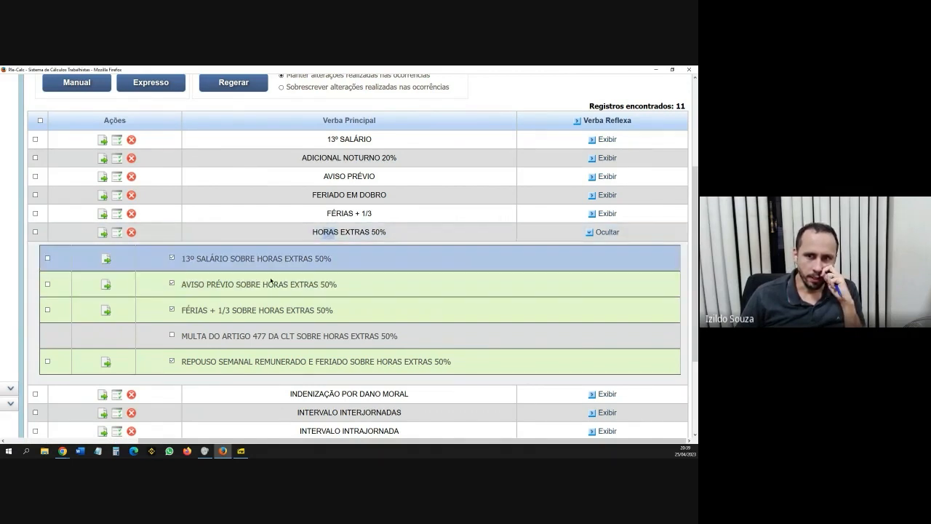
click(106, 261)
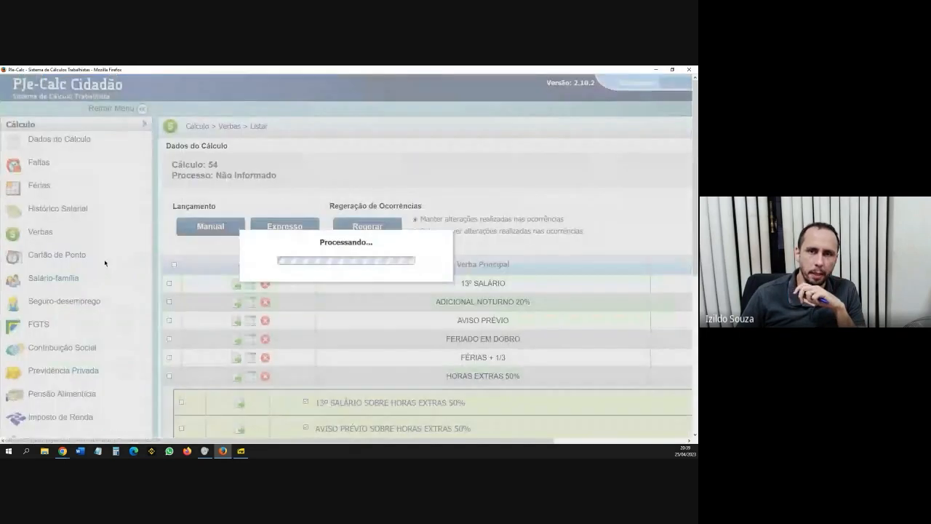
scroll(478, 313, down, 2)
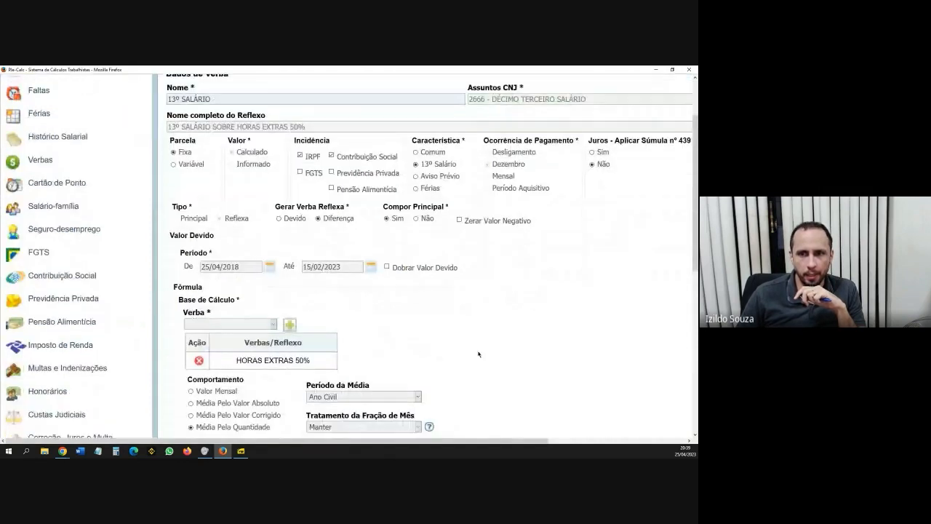
drag(463, 440, 553, 445)
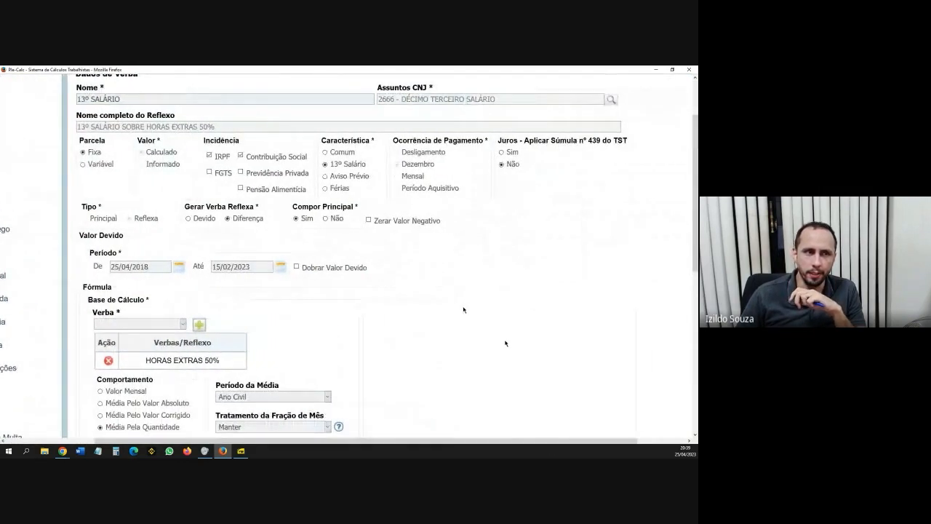
scroll(469, 314, up, 2)
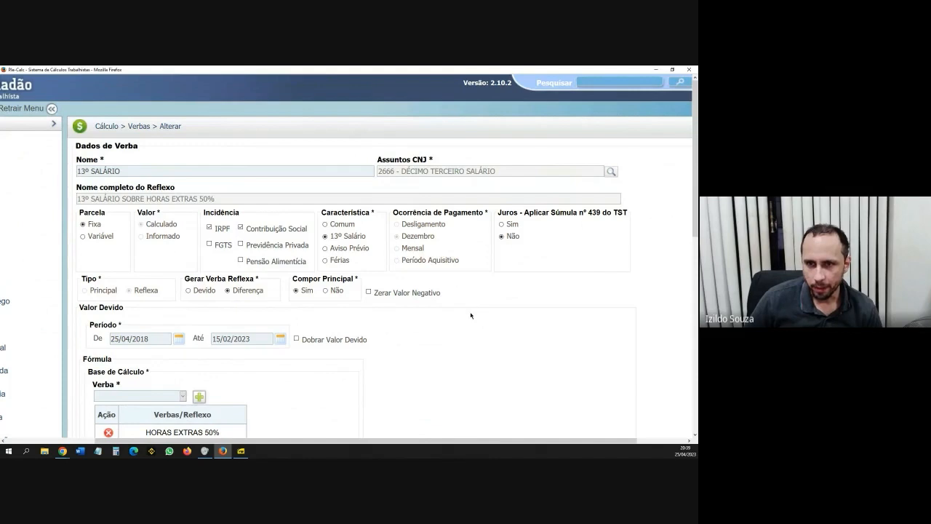
scroll(436, 277, down, 2)
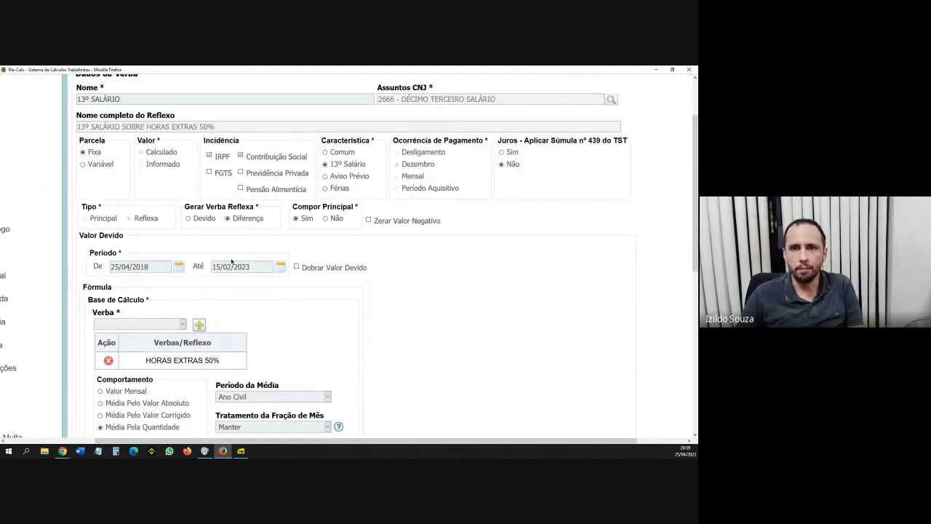
scroll(274, 304, down, 2)
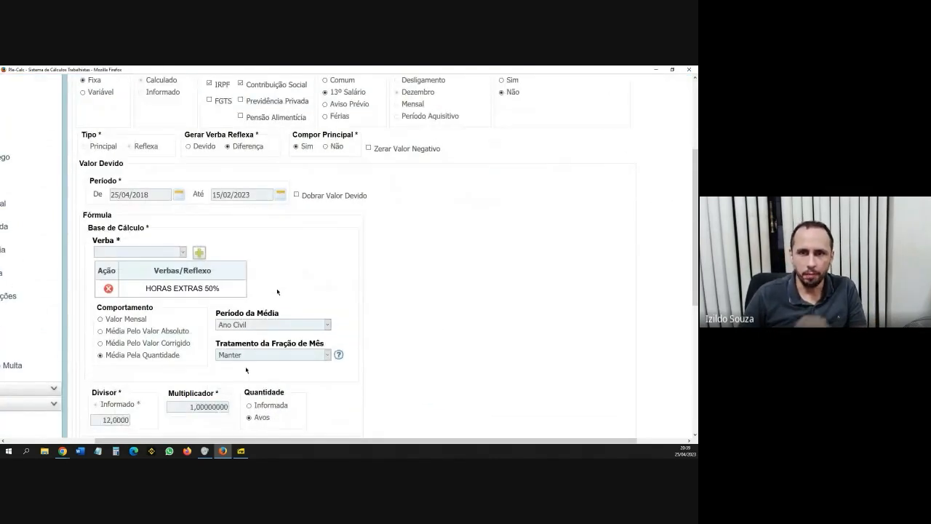
scroll(277, 292, down, 4)
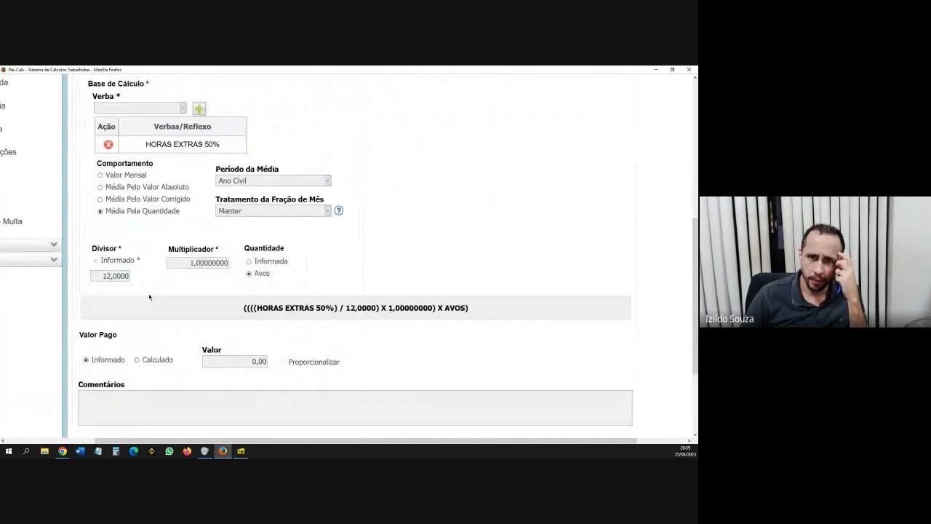
click(452, 260)
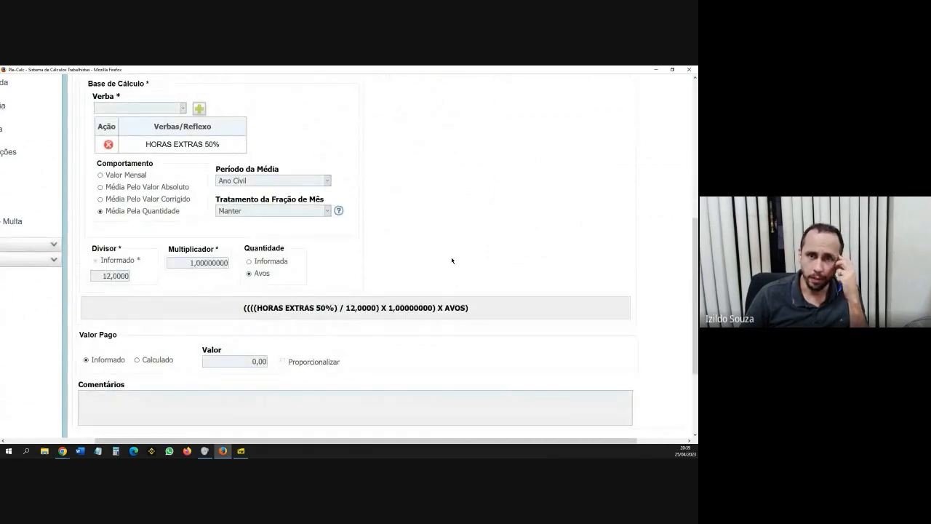
scroll(357, 322, down, 3)
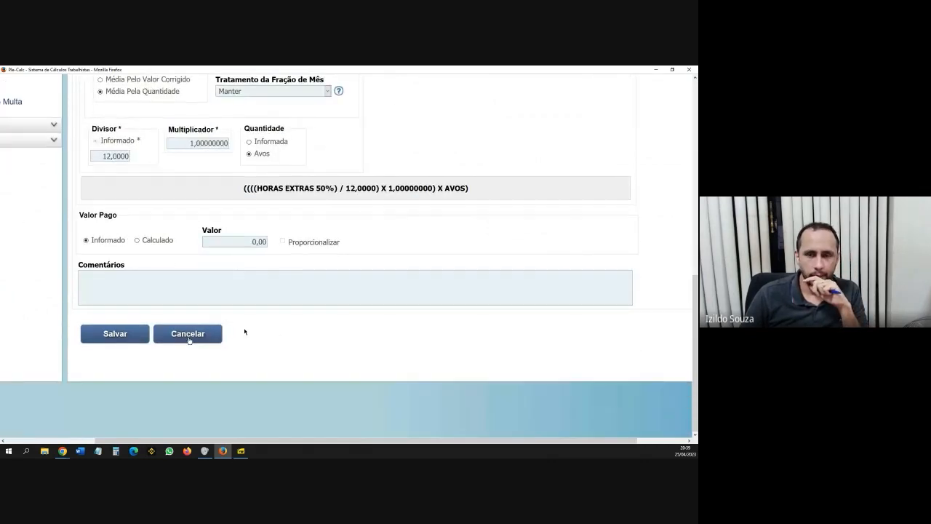
click(189, 339)
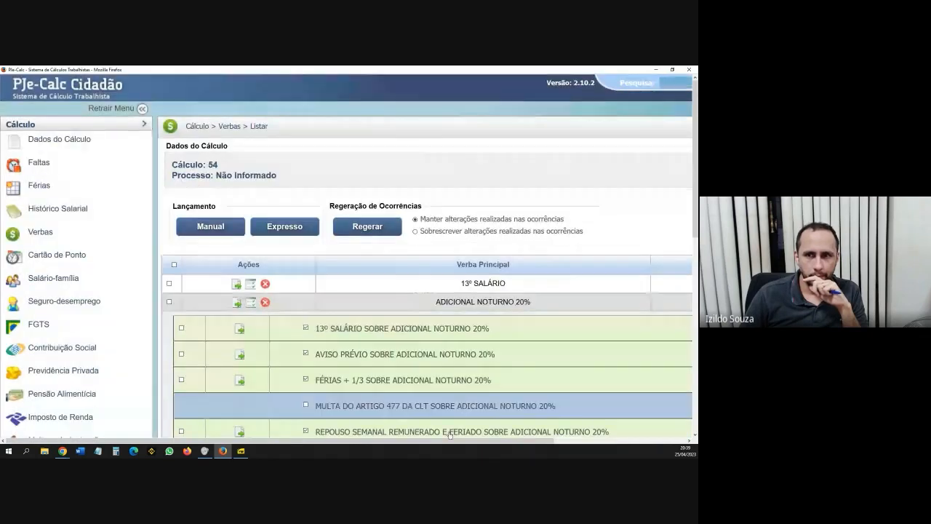
Examine the averaging parameters and formula of the 13º SALÁRIO reflex on ADICIONAL NOTURNO 20%, closing them without saving.
drag(448, 441, 490, 440)
scroll(442, 359, down, 3)
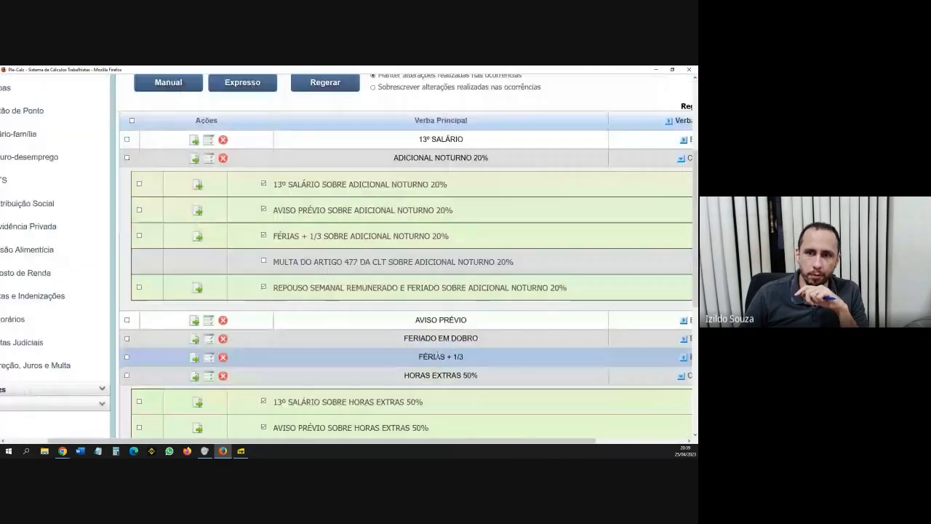
scroll(391, 340, up, 2)
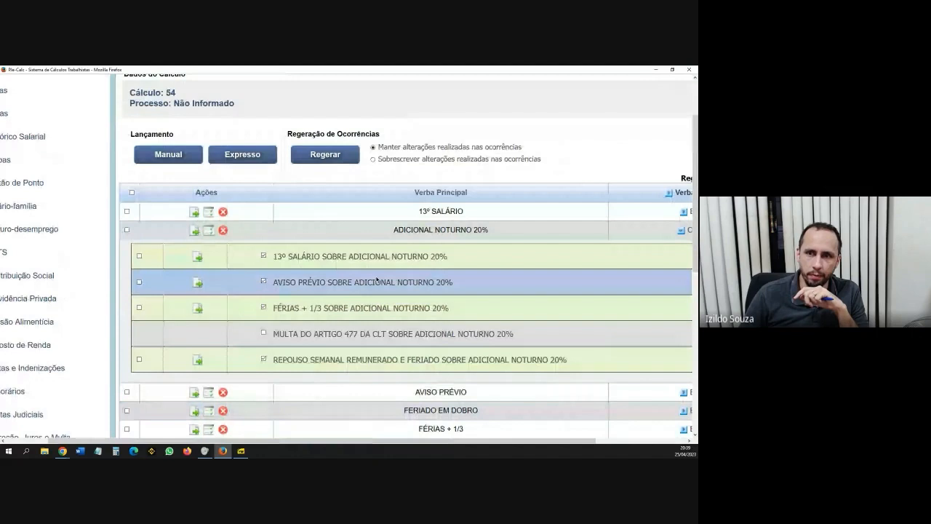
click(198, 258)
scroll(408, 298, down, 7)
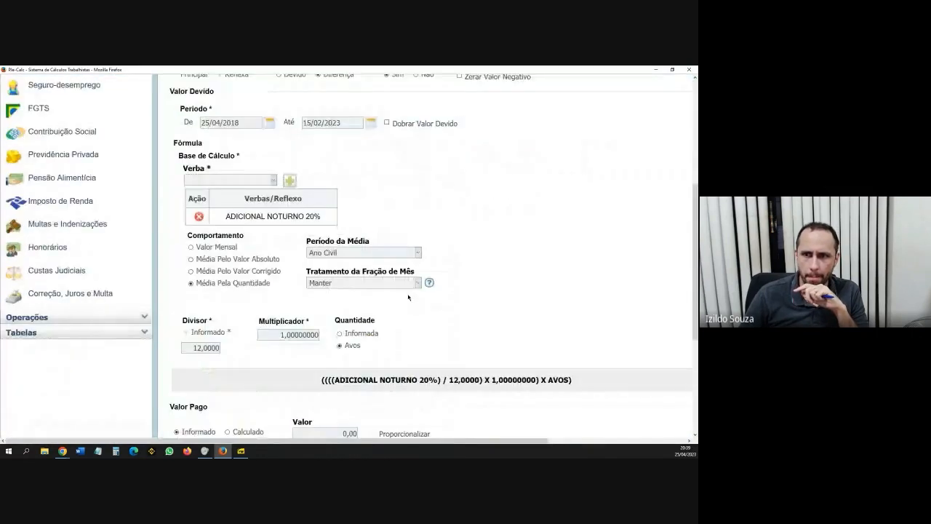
click(499, 441)
drag(500, 441, 593, 442)
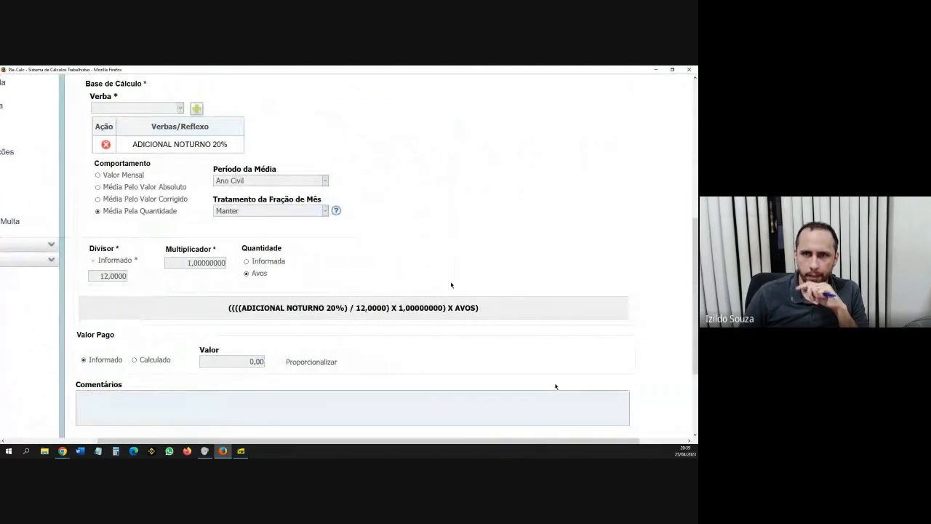
drag(228, 308, 487, 310)
click(498, 314)
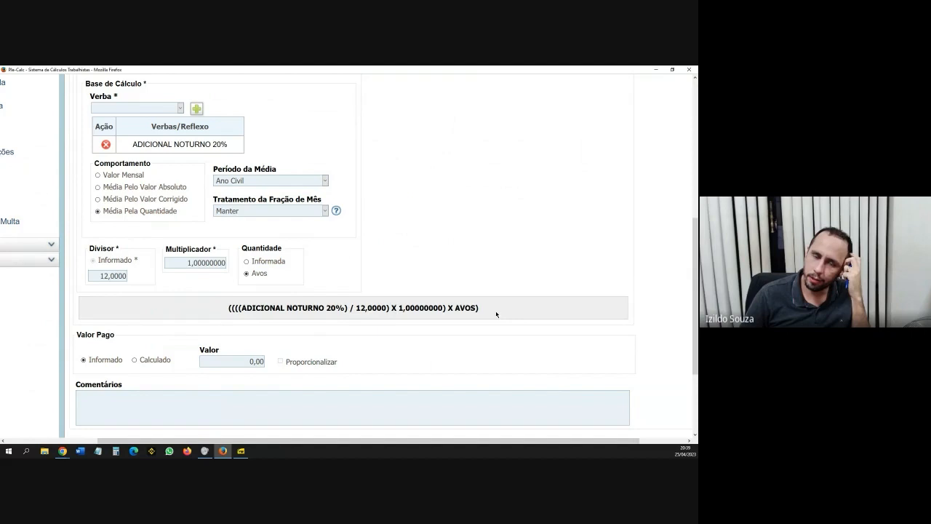
scroll(439, 303, down, 1)
scroll(444, 302, up, 2)
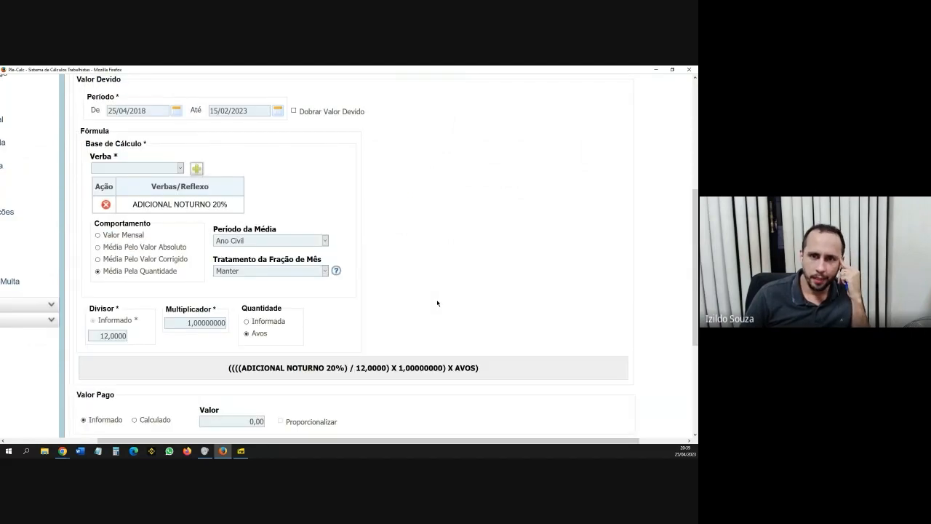
scroll(436, 320, down, 4)
click(207, 337)
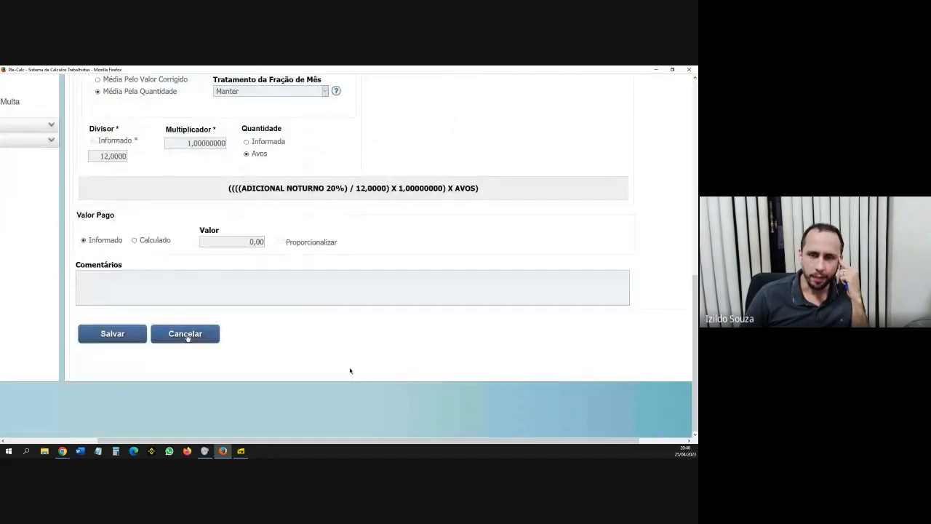
Collapse the reflex items of ADICIONAL NOTURNO 20% and HORAS EXTRAS 50% in the list of claim items.
scroll(413, 388, down, 1)
scroll(413, 388, down, 3)
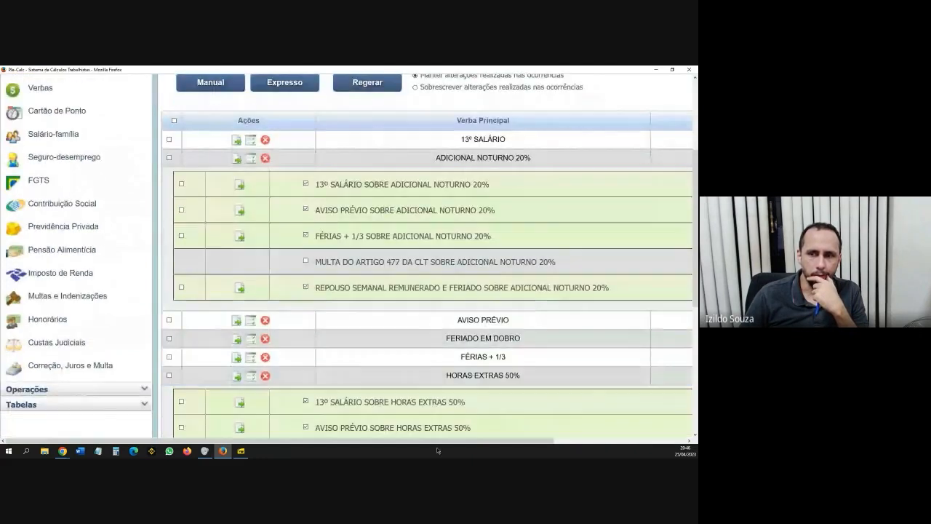
scroll(541, 418, right, 3)
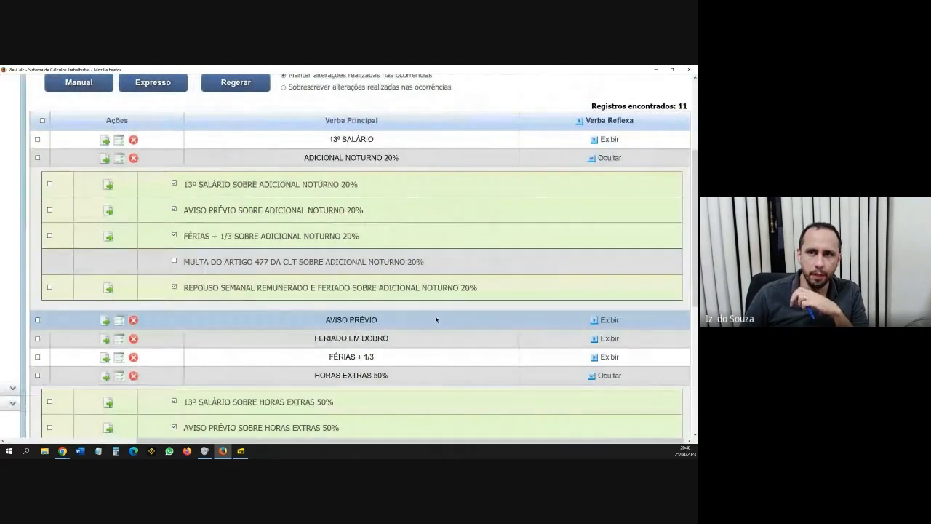
click(610, 158)
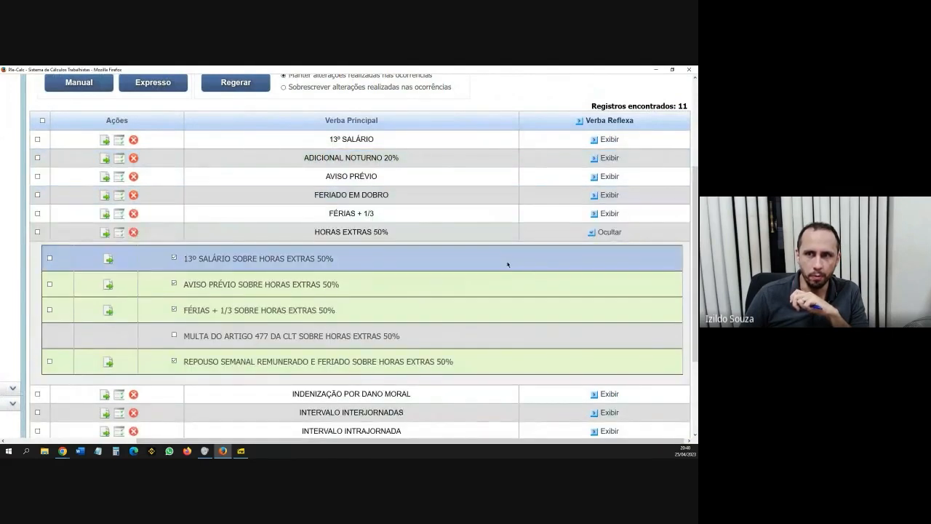
click(609, 231)
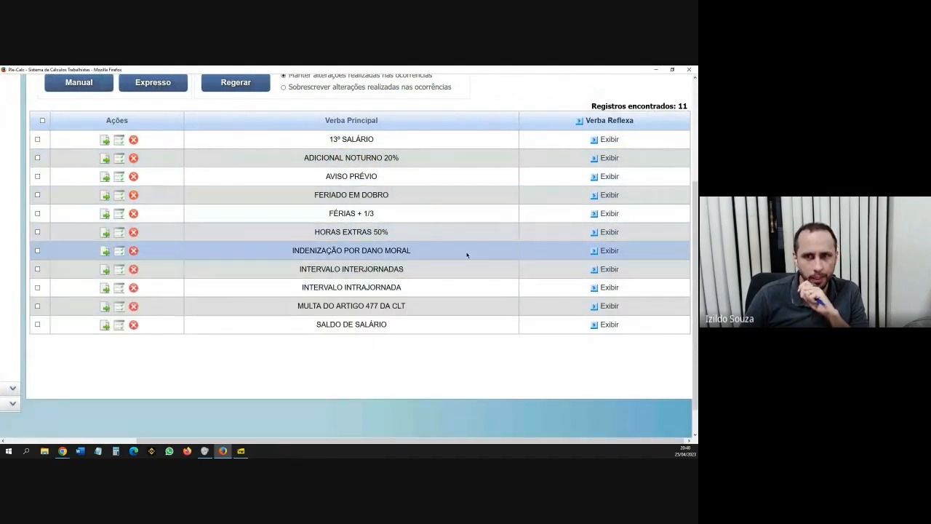
Set the amount due of the INDENIZAÇÃO POR DANO MORAL item to 5.000,00 in its parameters.
scroll(465, 254, up, 4)
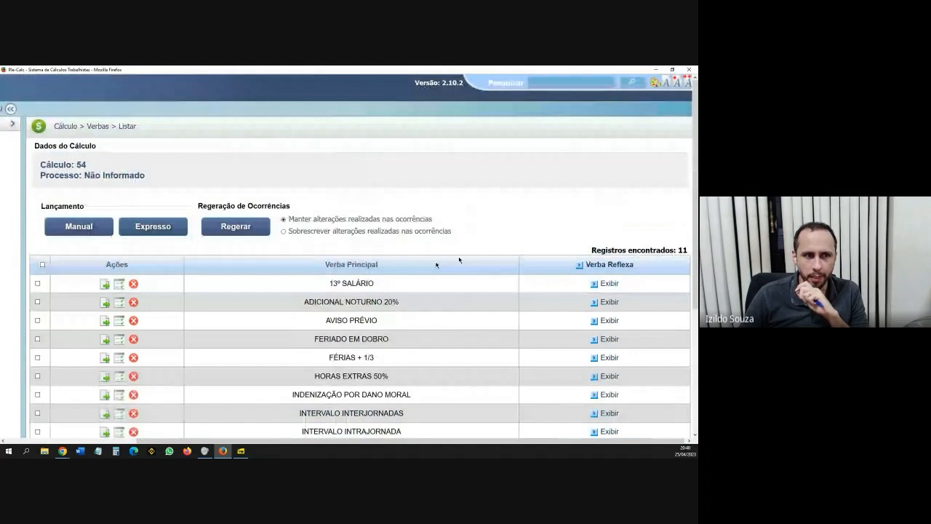
scroll(306, 317, down, 2)
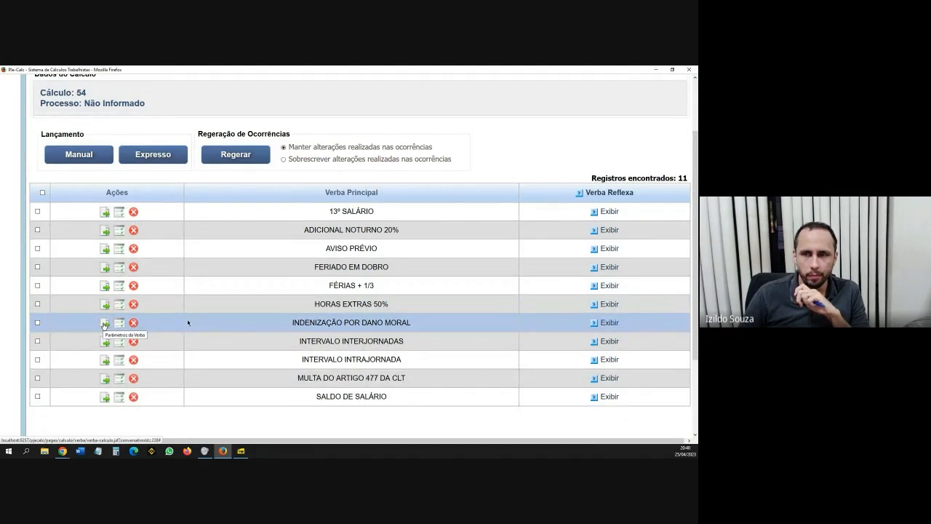
click(104, 322)
drag(409, 441, 552, 443)
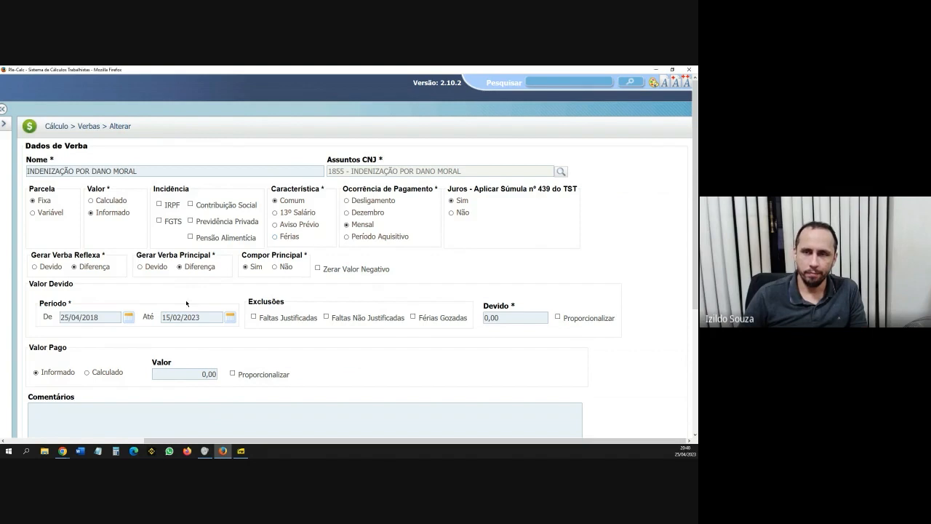
click(517, 317)
text(5000)
double_click(544, 347)
click(546, 347)
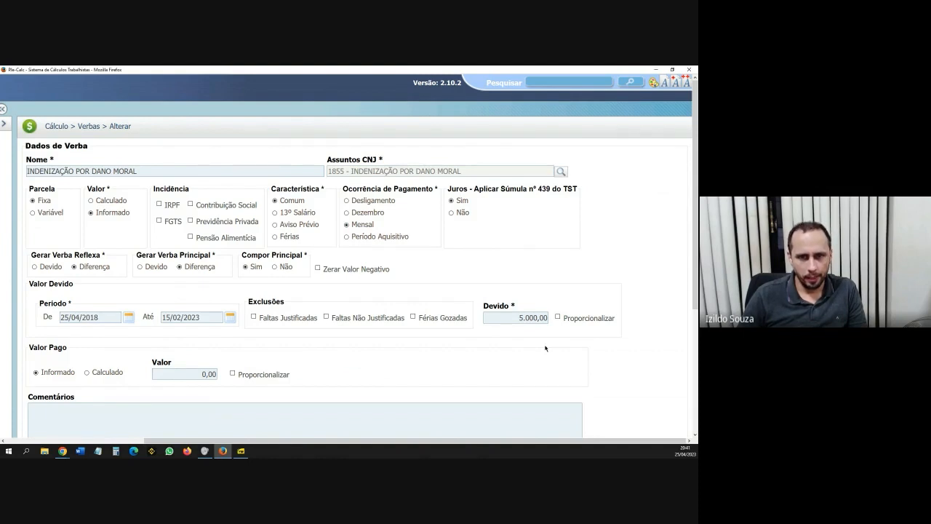
Set the start date of the moral damages item's period to 15/02/2023.
click(95, 318)
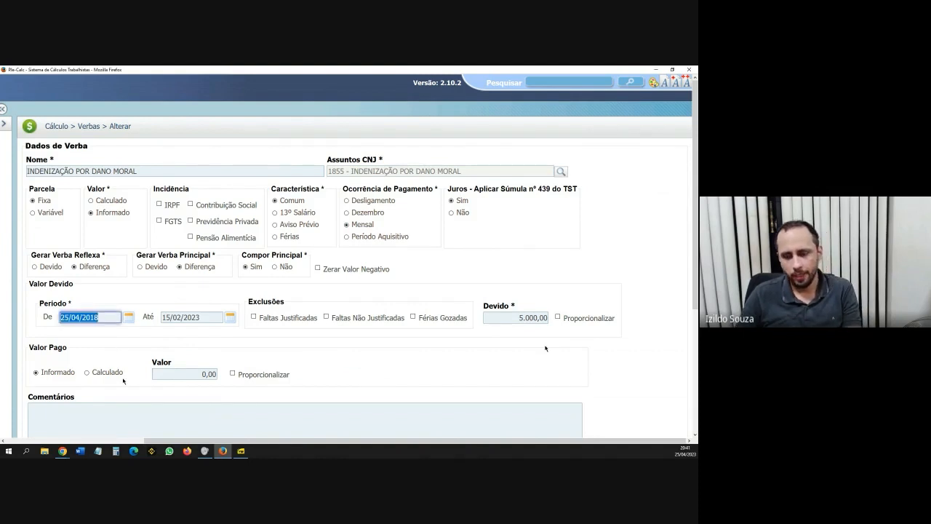
text(15/02/2023)
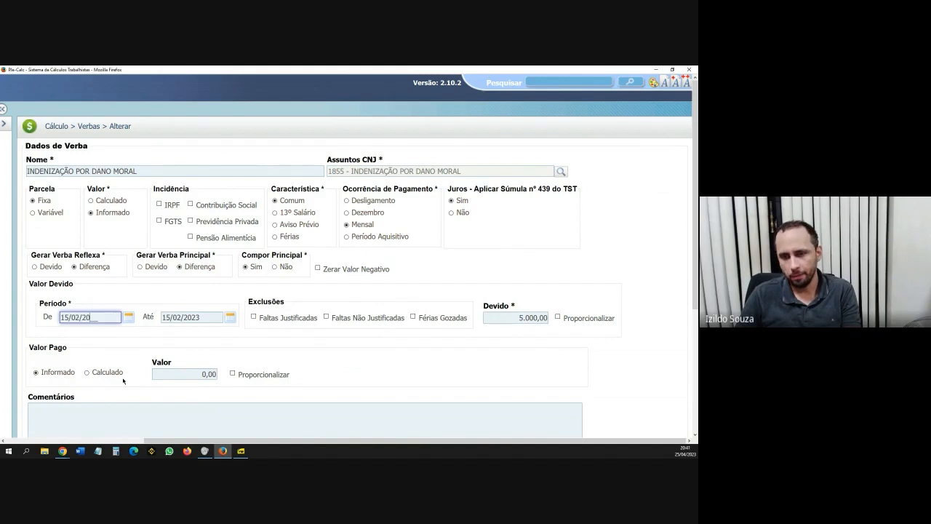
click(179, 334)
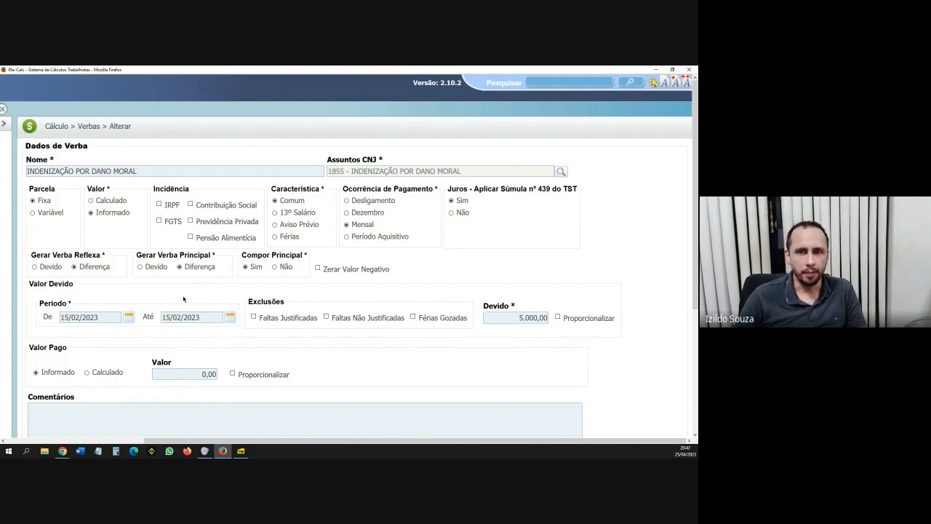
Save the INDENIZAÇÃO POR DANO MORAL item and regenerate the occurrences keeping the changes made, confirming both operations.
scroll(315, 309, down, 3)
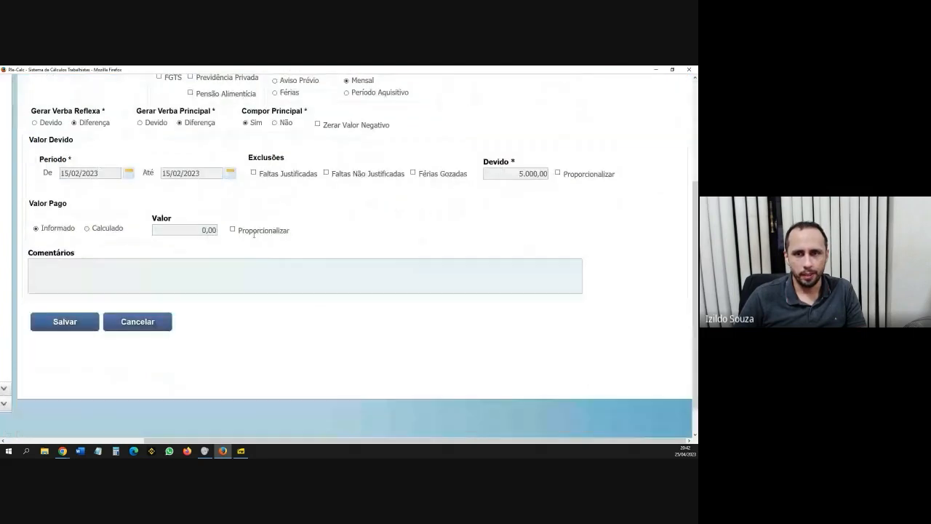
click(86, 322)
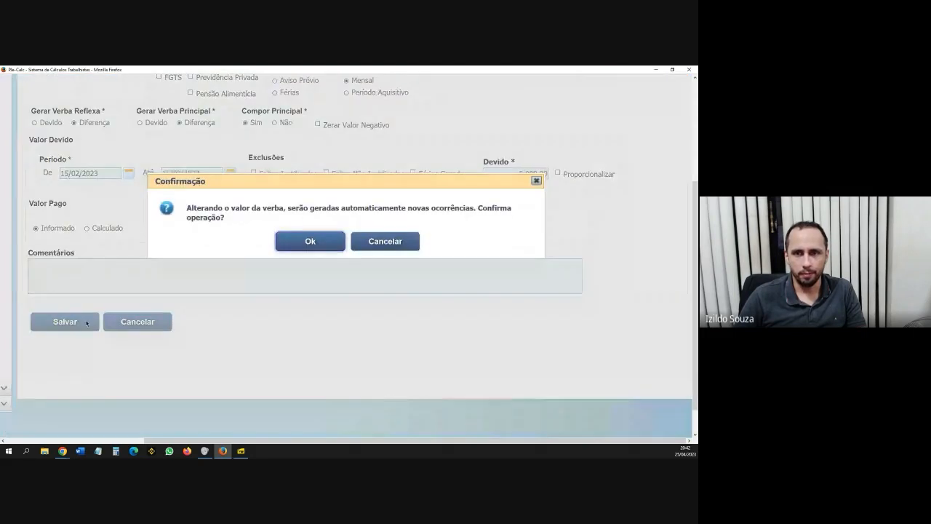
click(327, 243)
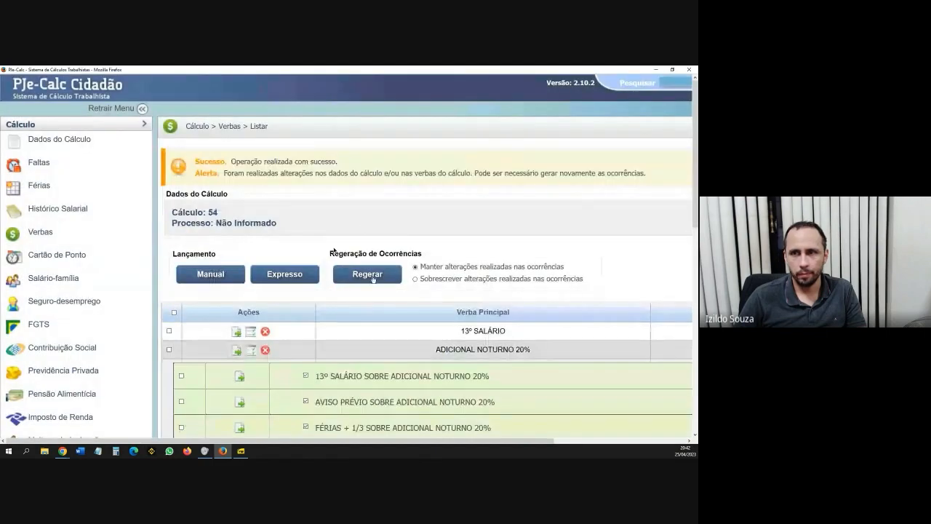
click(367, 274)
click(313, 231)
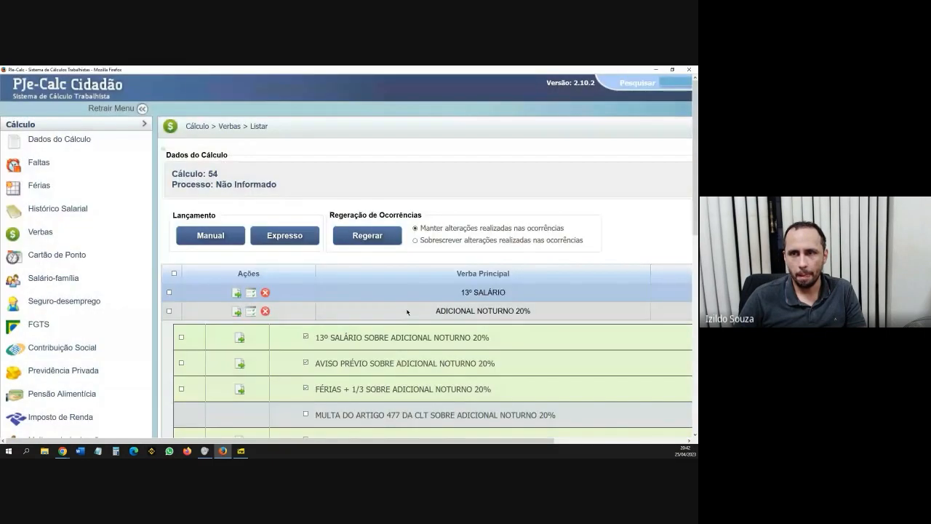
Examine the admission, dismissal, filing and limit dates in the Parâmetros do Cálculo of the calculation data.
click(65, 140)
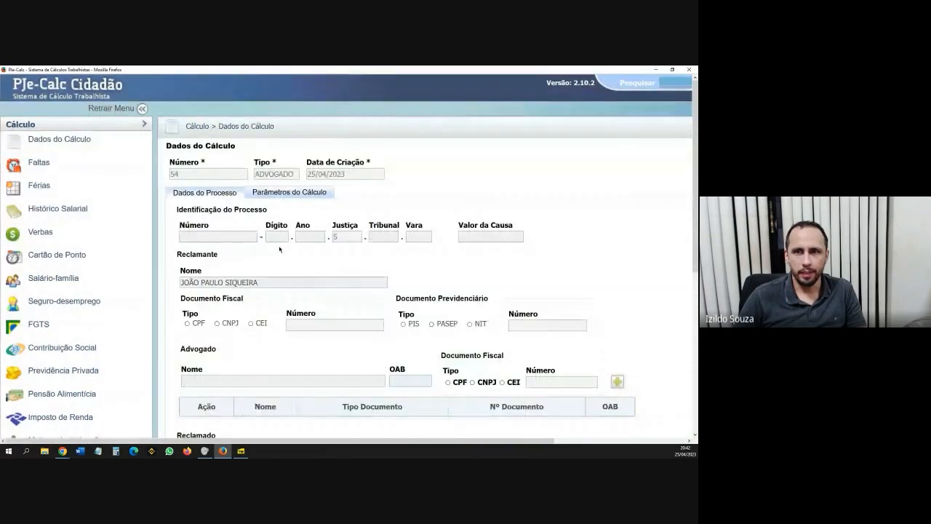
click(280, 194)
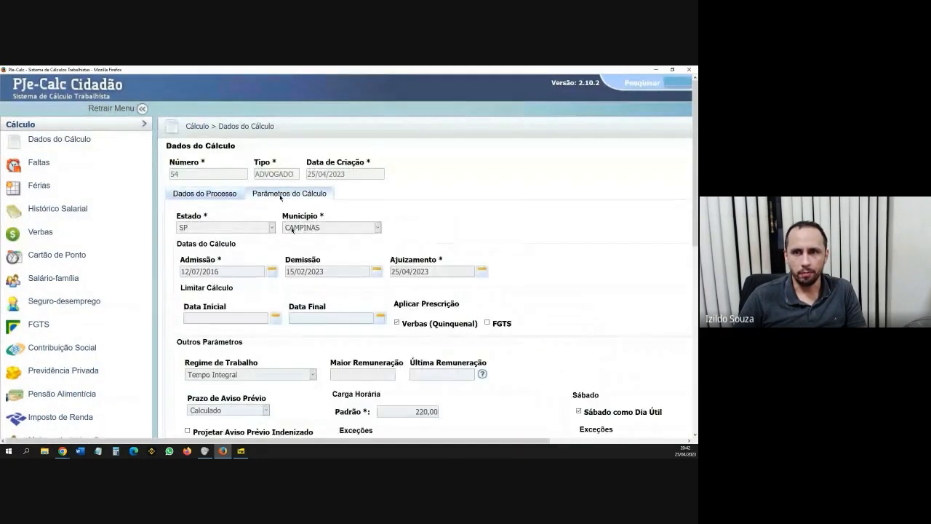
scroll(283, 228, down, 2)
click(342, 245)
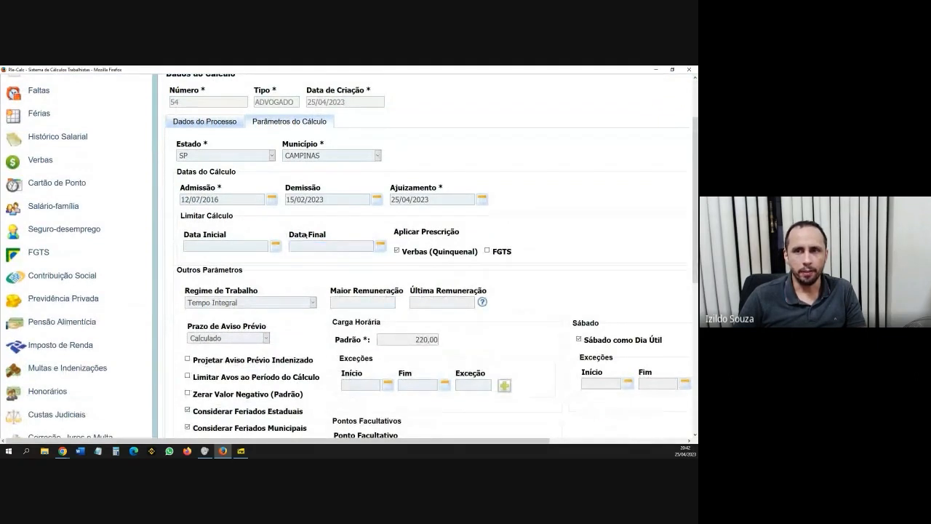
drag(290, 234, 327, 240)
click(336, 238)
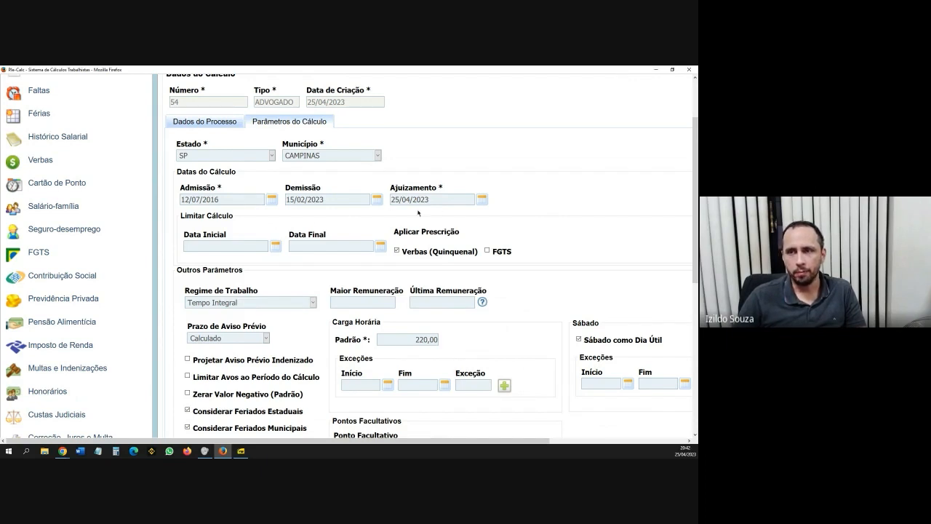
click(341, 243)
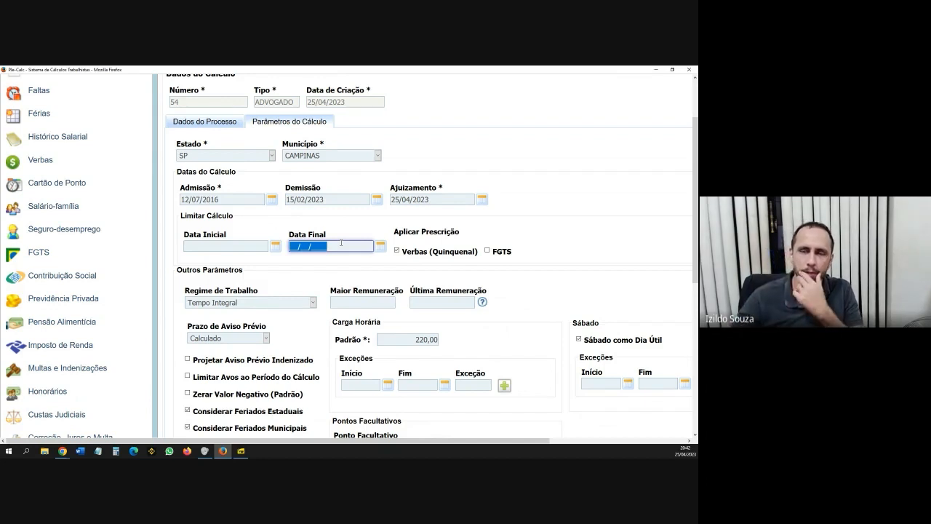
click(321, 227)
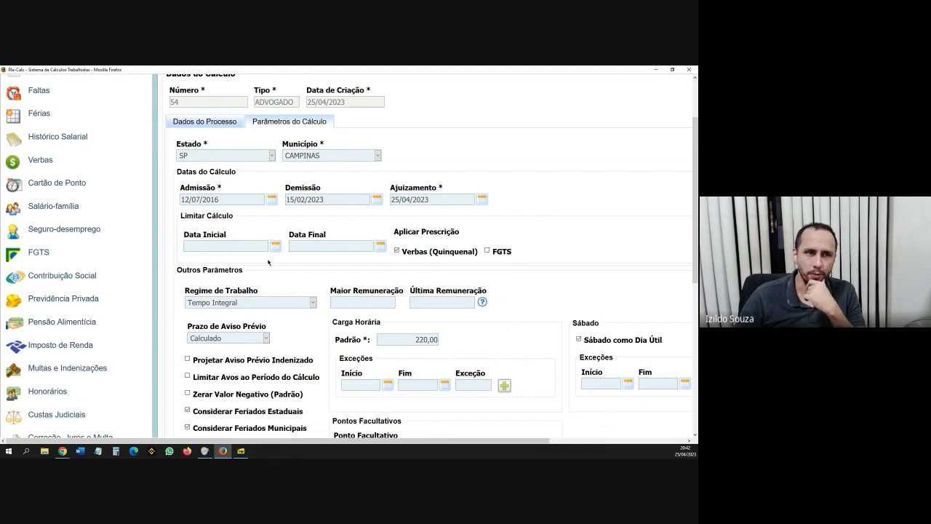
scroll(268, 262, up, 2)
Reopen the INDENIZAÇÃO POR DANO MORAL item's parameters from the list of claim items, review them and save the item.
click(41, 232)
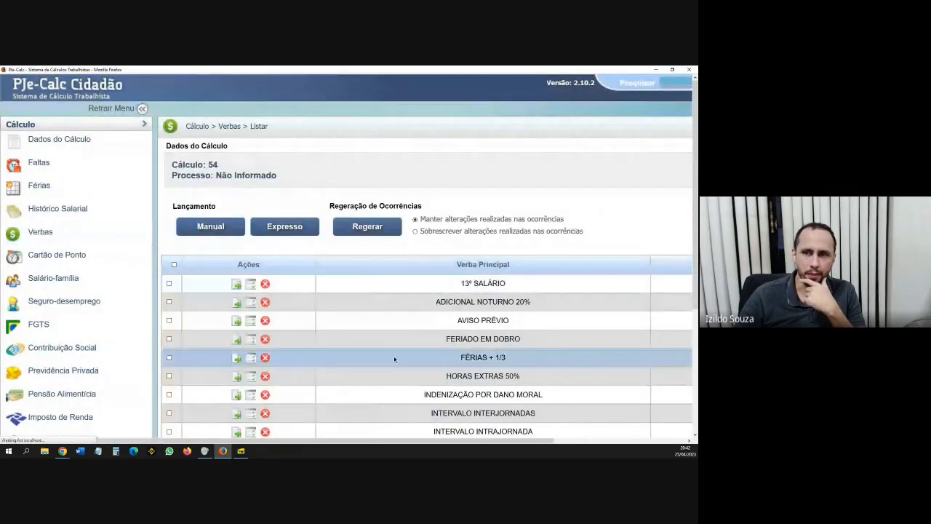
scroll(407, 407, down, 2)
drag(411, 440, 549, 440)
click(102, 324)
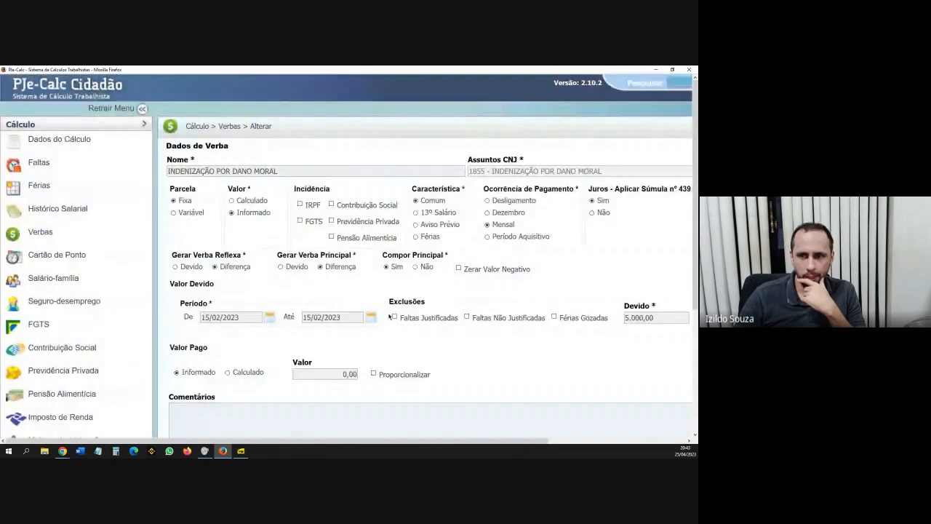
drag(488, 439, 546, 439)
scroll(506, 337, down, 2)
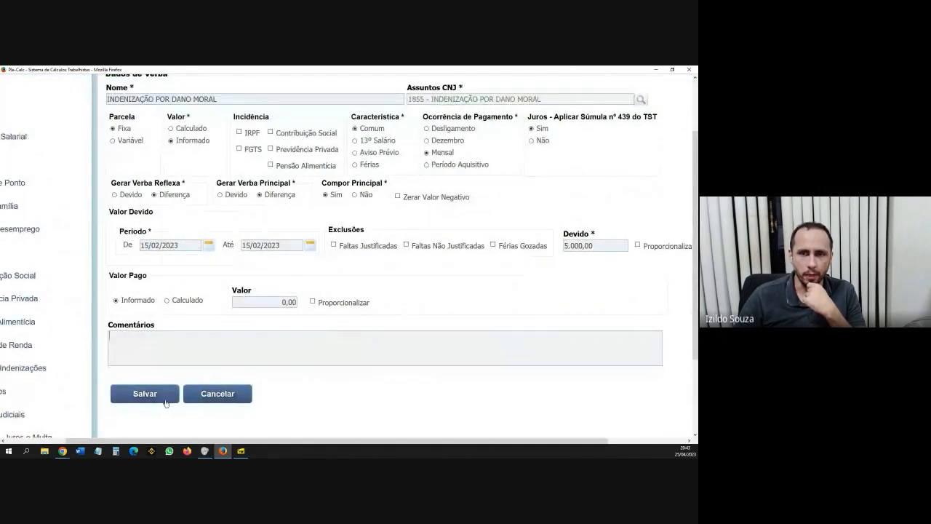
click(145, 393)
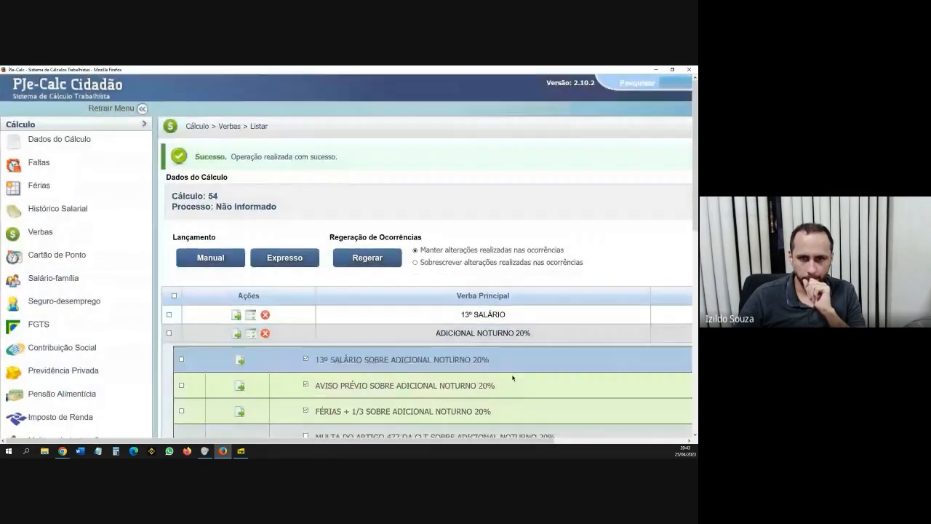
Hide the reflex items under ADICIONAL NOTURNO 20% and HORAS EXTRAS 50% in the list of claim items.
scroll(501, 373, down, 3)
click(567, 438)
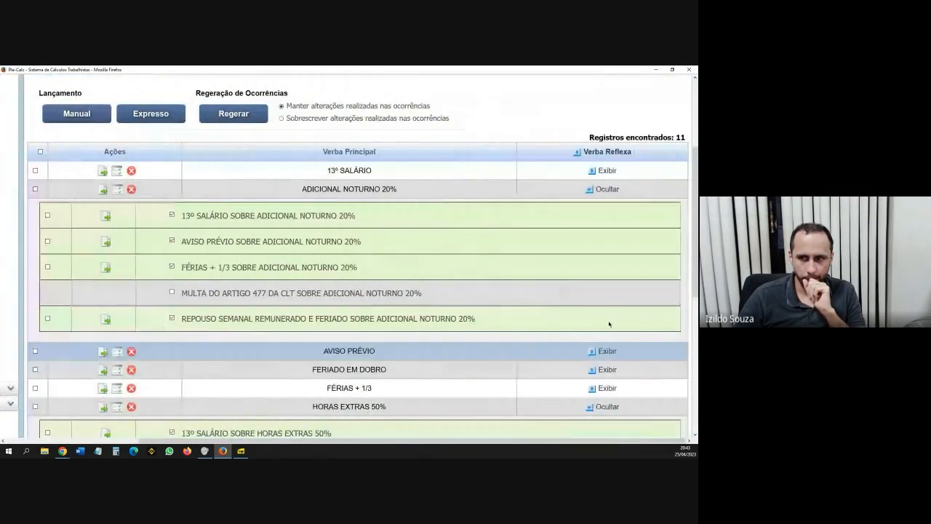
click(607, 189)
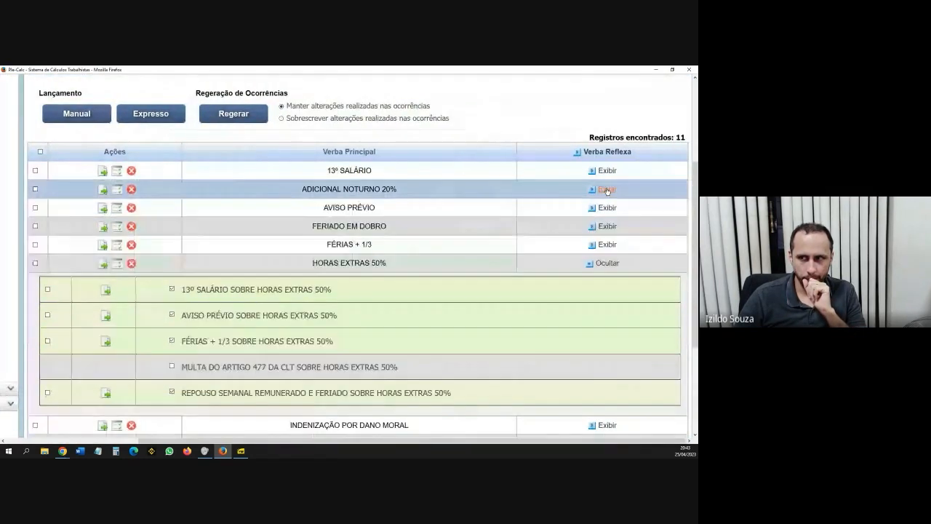
click(608, 264)
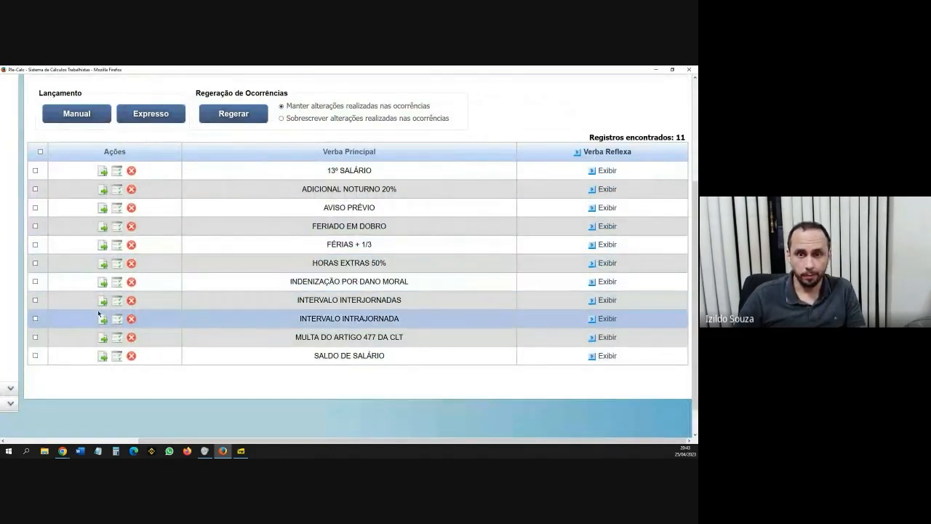
Add SALÁRIO PAGO and SALÁRIO POR FORA, both without proportionality, to the calculation base of the INTERVALO INTERJORNADAS item.
click(348, 291)
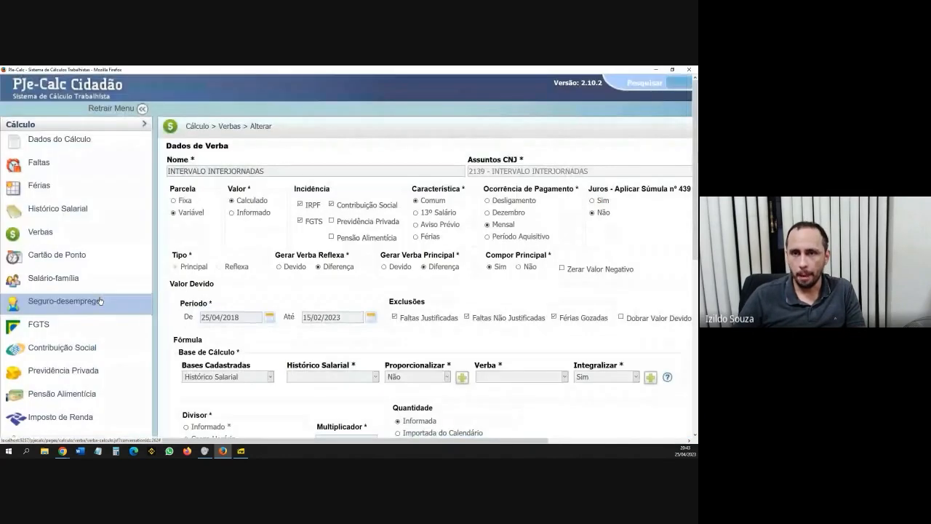
drag(376, 441, 469, 447)
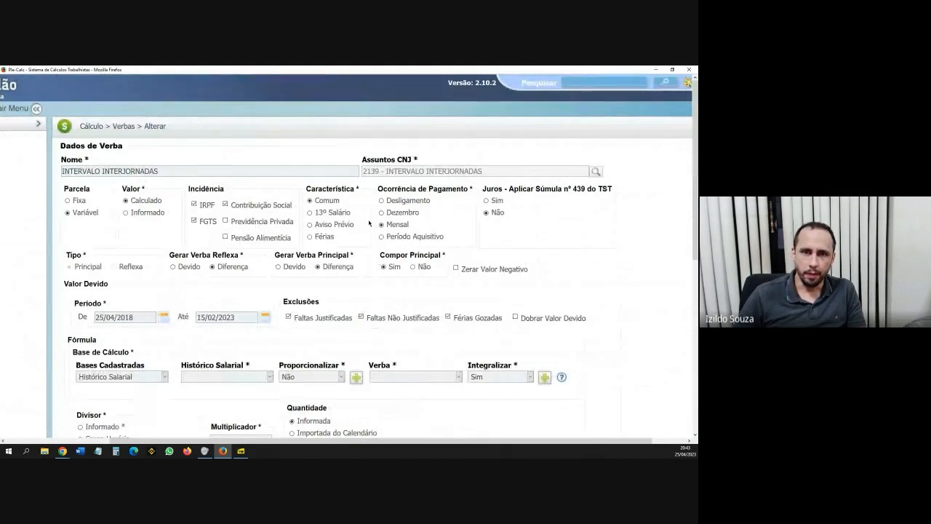
scroll(262, 344, down, 2)
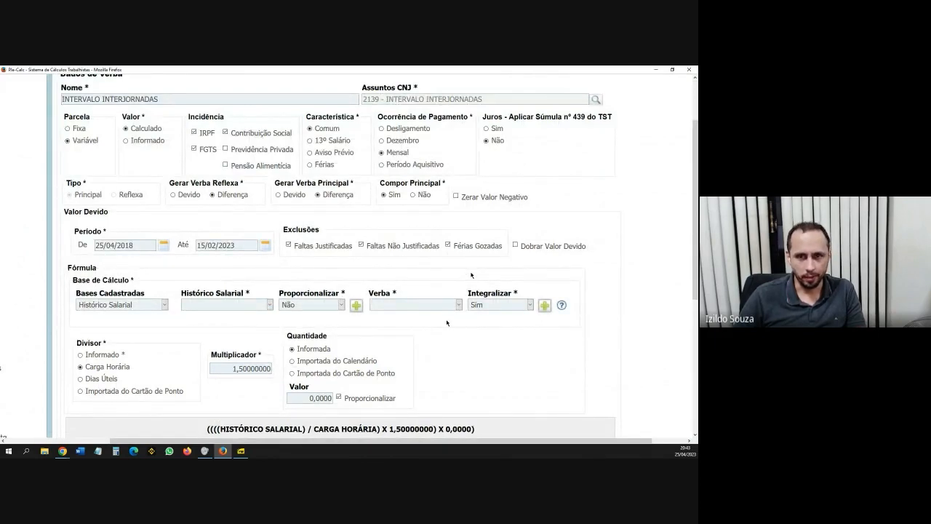
click(223, 304)
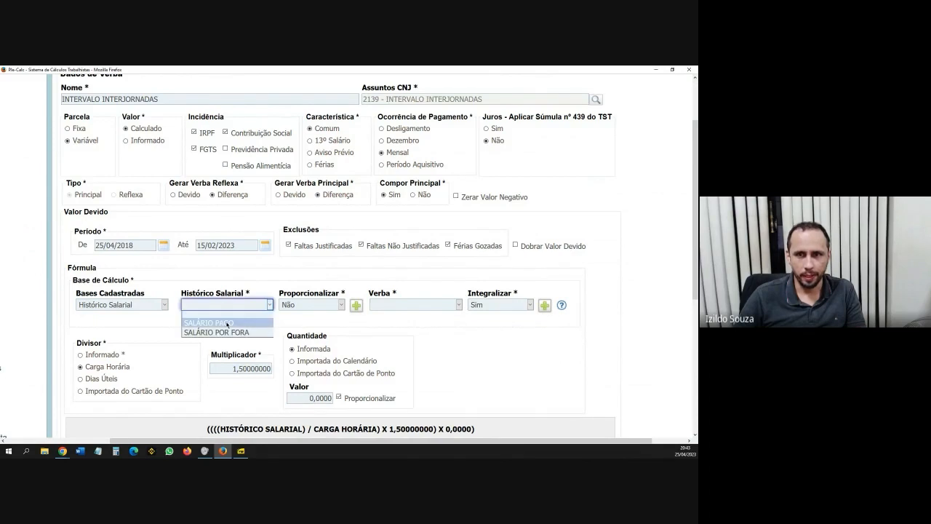
click(228, 323)
click(355, 306)
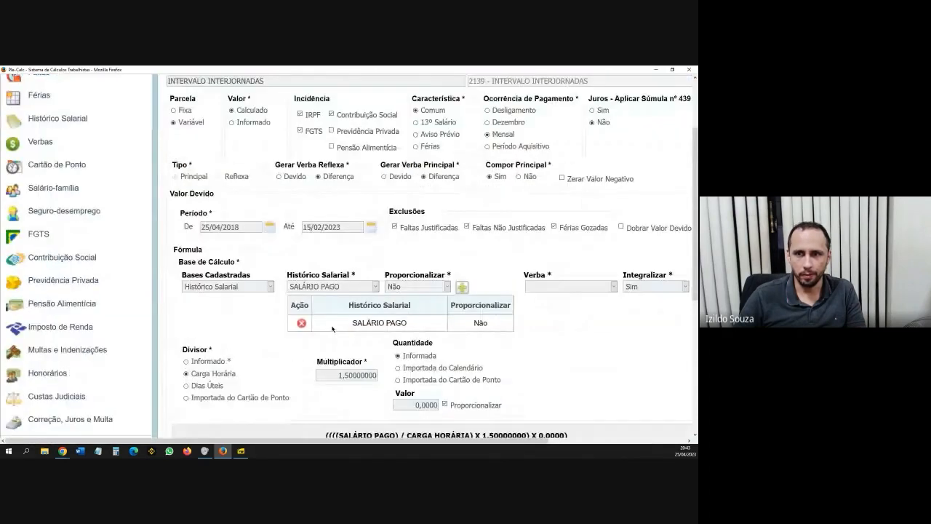
scroll(332, 329, down, 1)
click(333, 232)
click(327, 256)
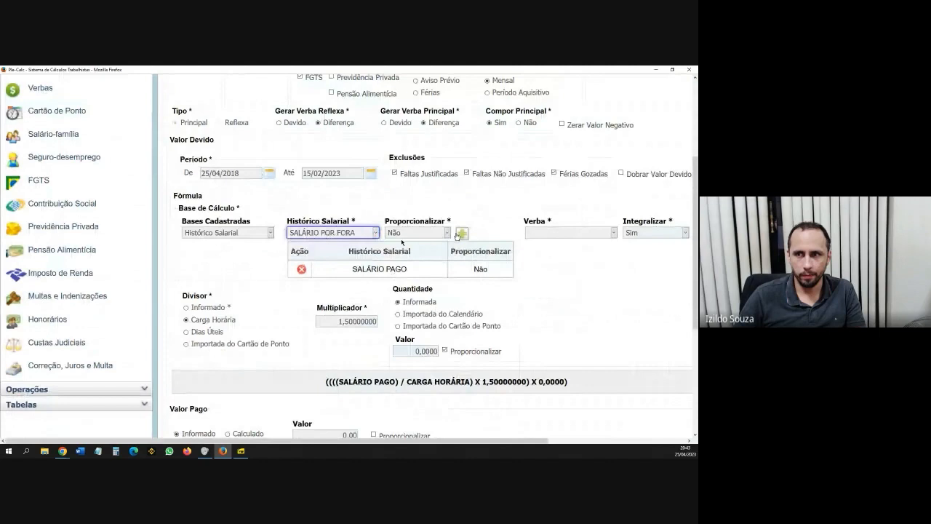
click(461, 234)
Set the INTERVALO INTERJORNADAS quantity to Importada do Cartão de Ponto and add the Hs Interjornadas line.
scroll(354, 368, down, 3)
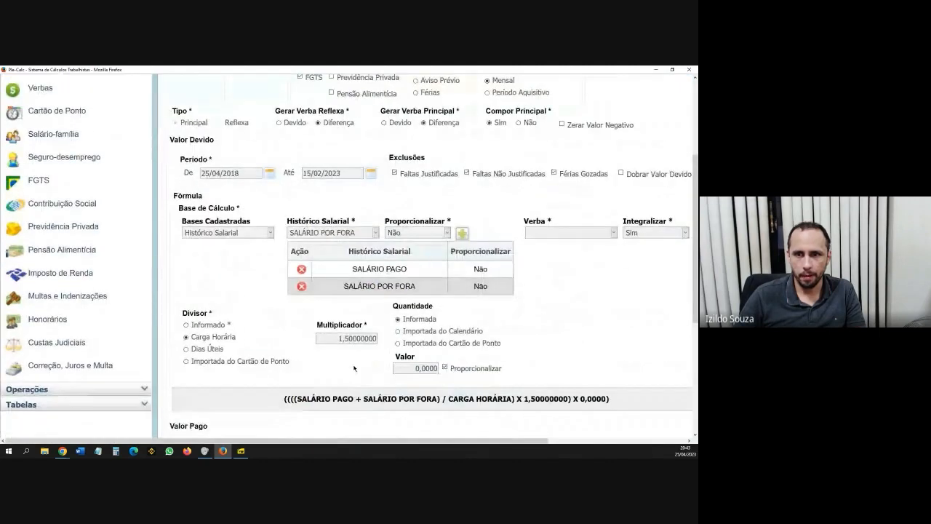
scroll(354, 368, down, 1)
scroll(359, 444, right, 3)
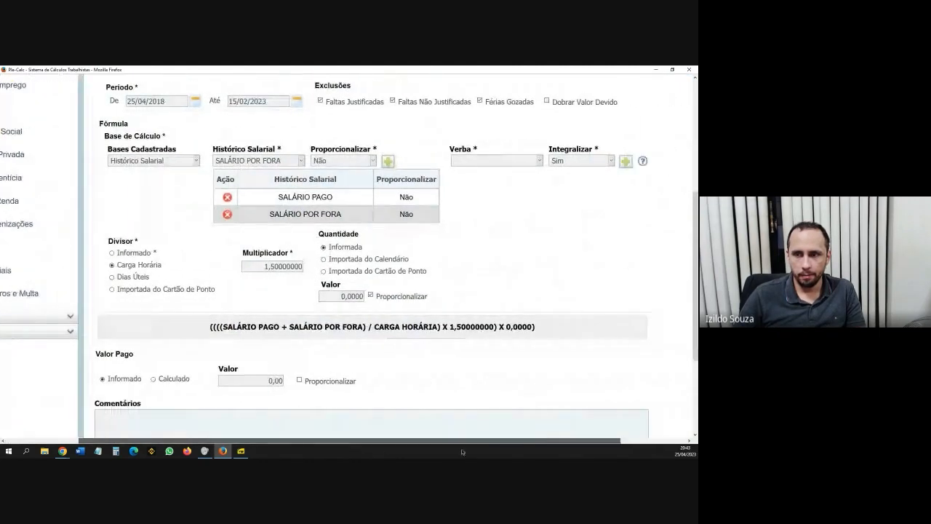
scroll(280, 327, up, 1)
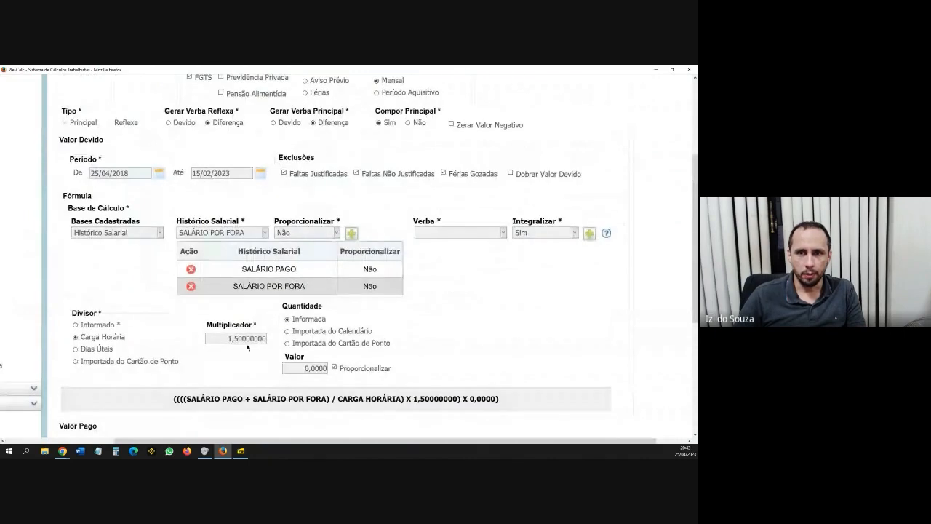
scroll(244, 321, up, 2)
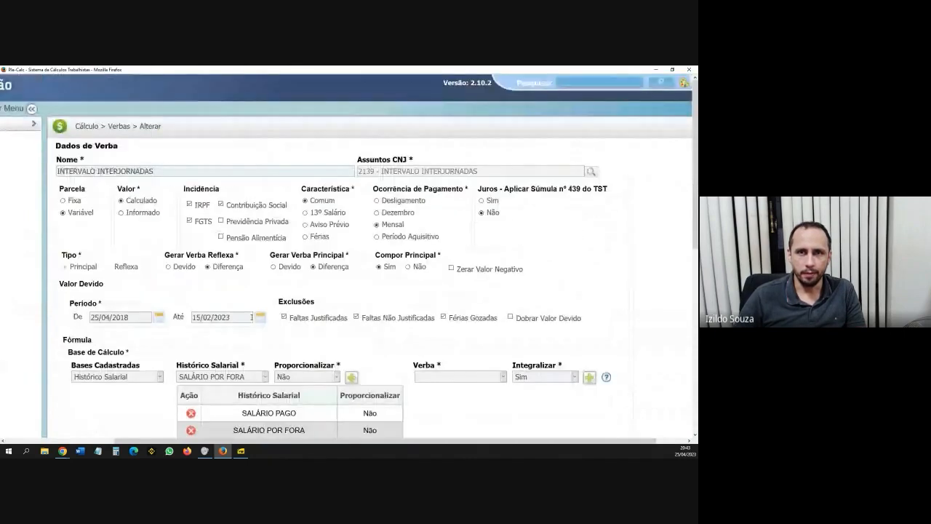
scroll(251, 317, down, 3)
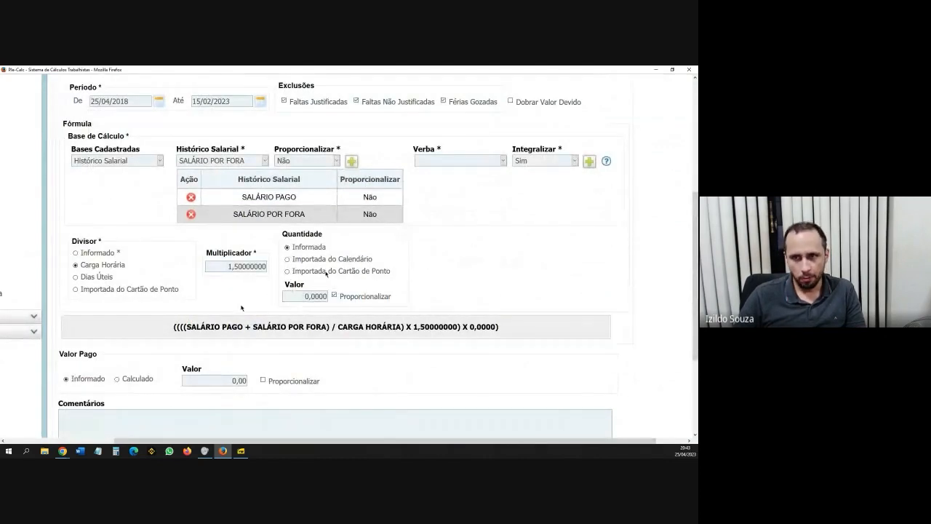
click(325, 270)
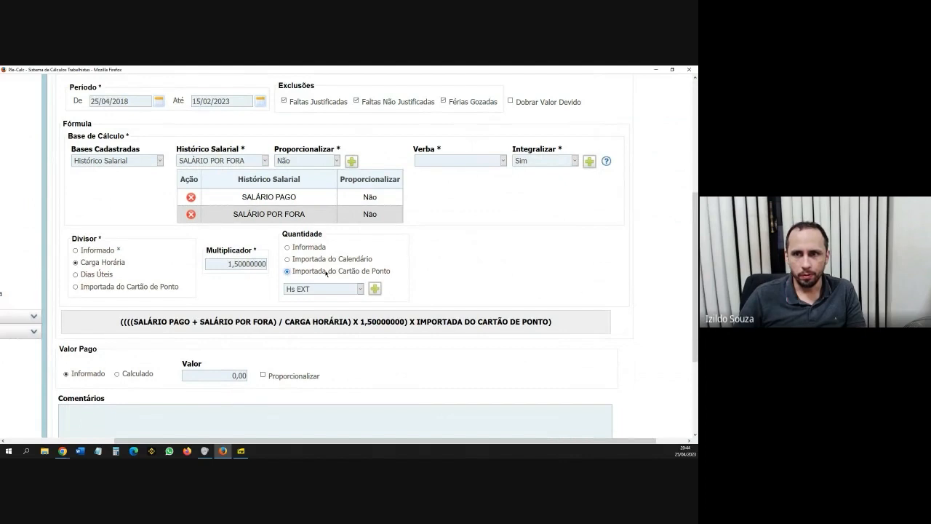
click(334, 289)
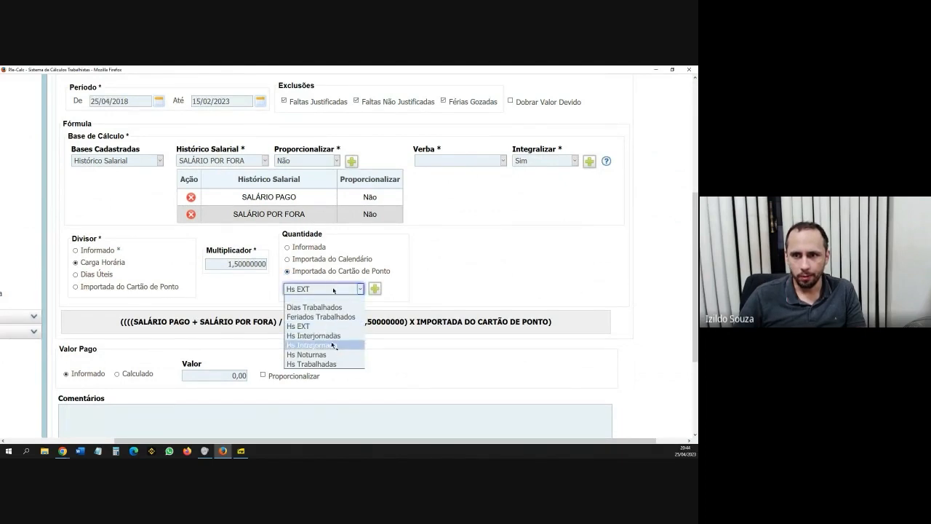
click(327, 336)
click(374, 290)
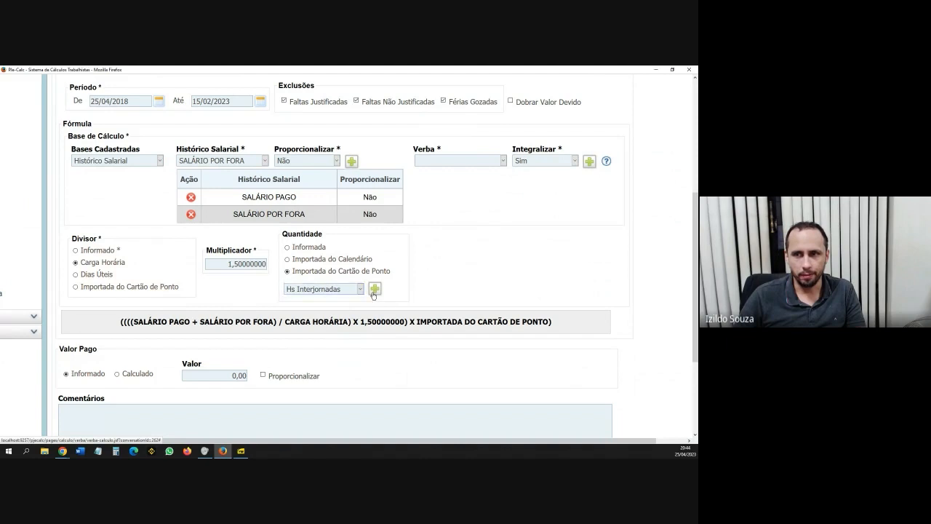
Check the INTERVALO INTERJORNADAS formula, save the item and regenerate the occurrences keeping the changes made, confirming both operations.
scroll(379, 304, down, 3)
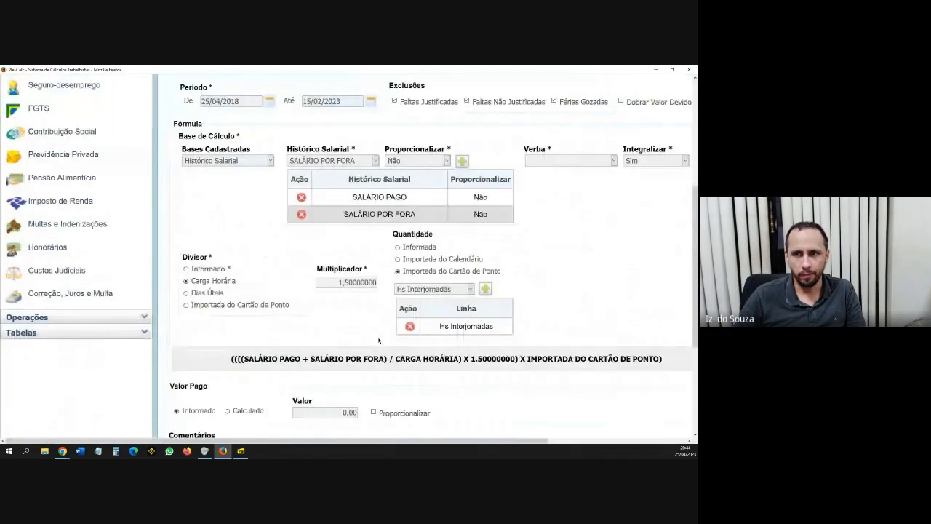
drag(388, 442, 470, 442)
scroll(143, 286, down, 1)
drag(175, 286, 222, 282)
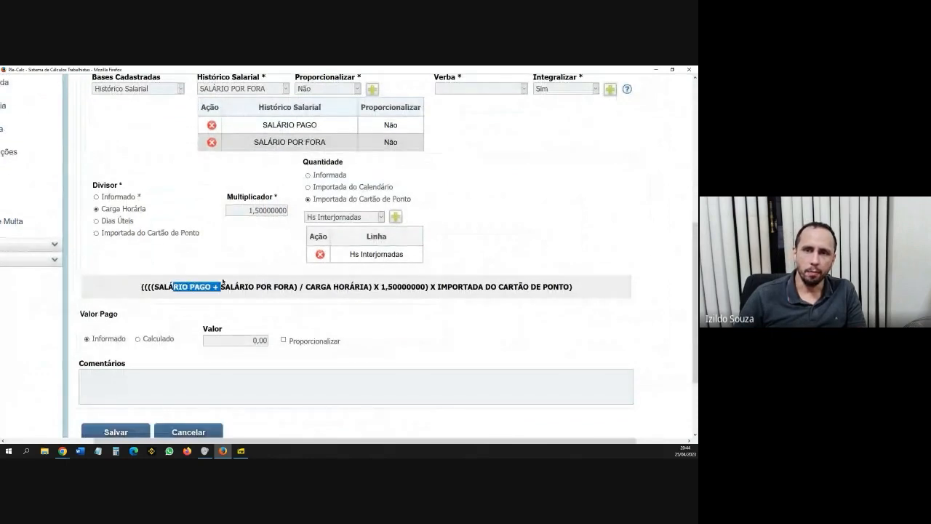
drag(289, 282, 450, 291)
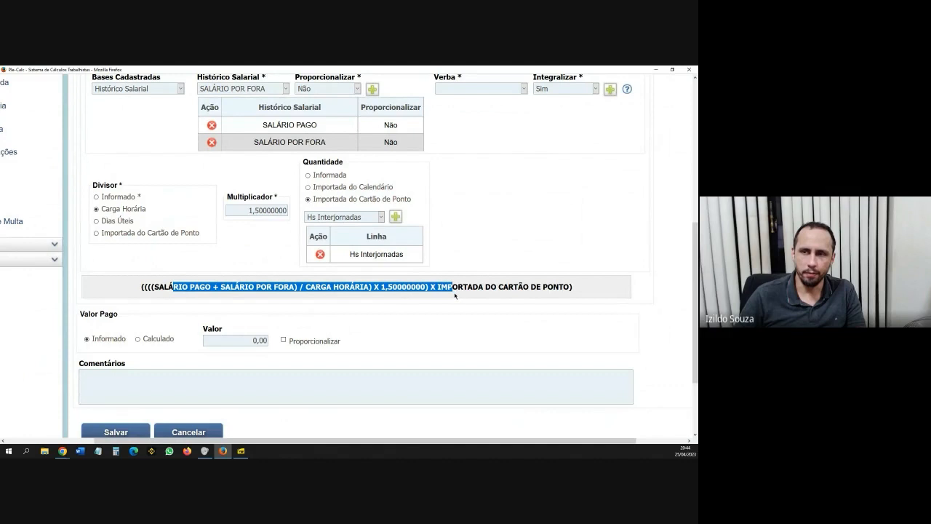
click(403, 368)
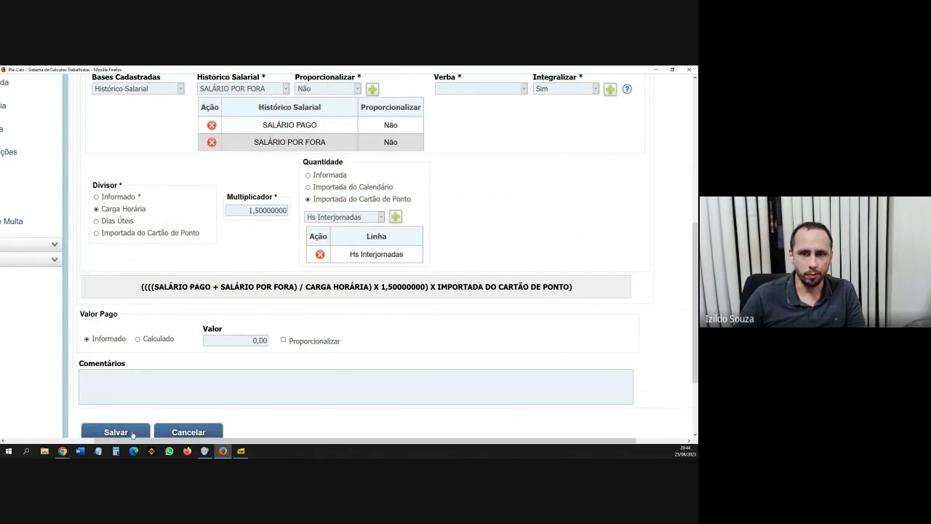
click(132, 432)
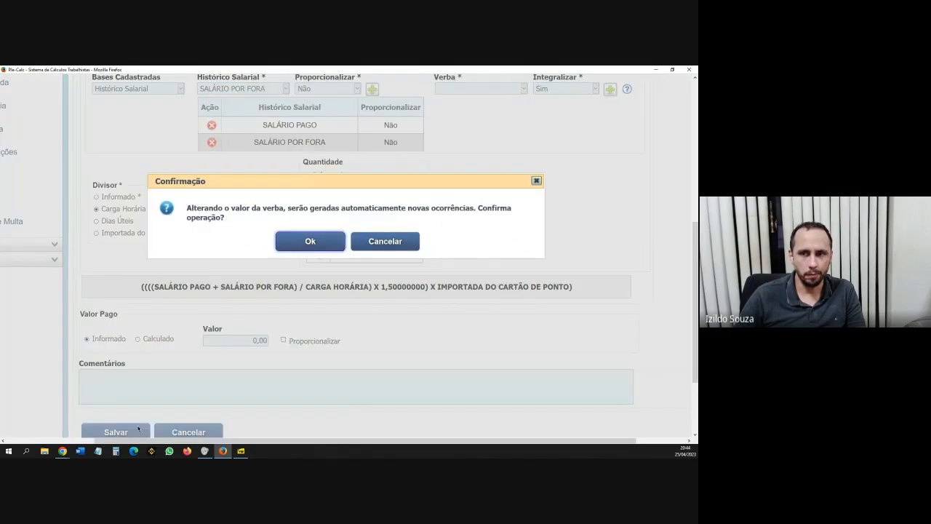
click(312, 244)
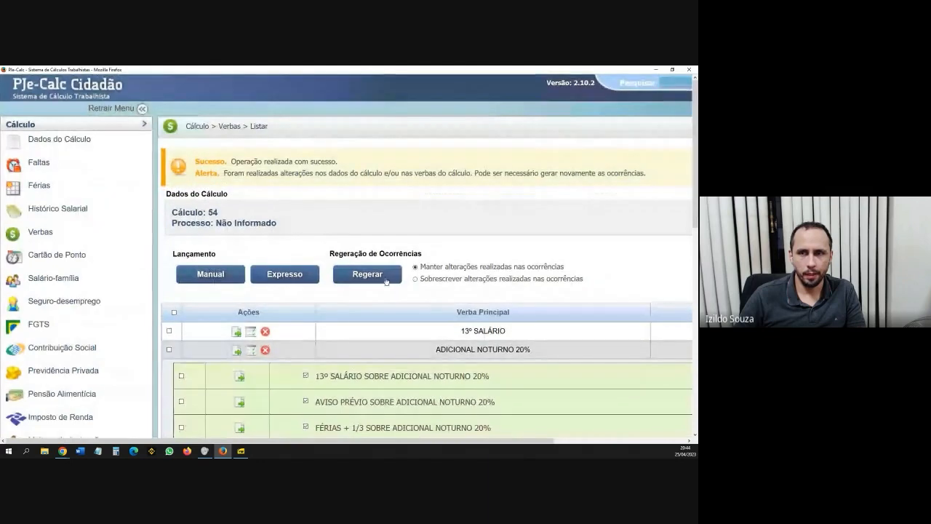
click(383, 279)
click(322, 233)
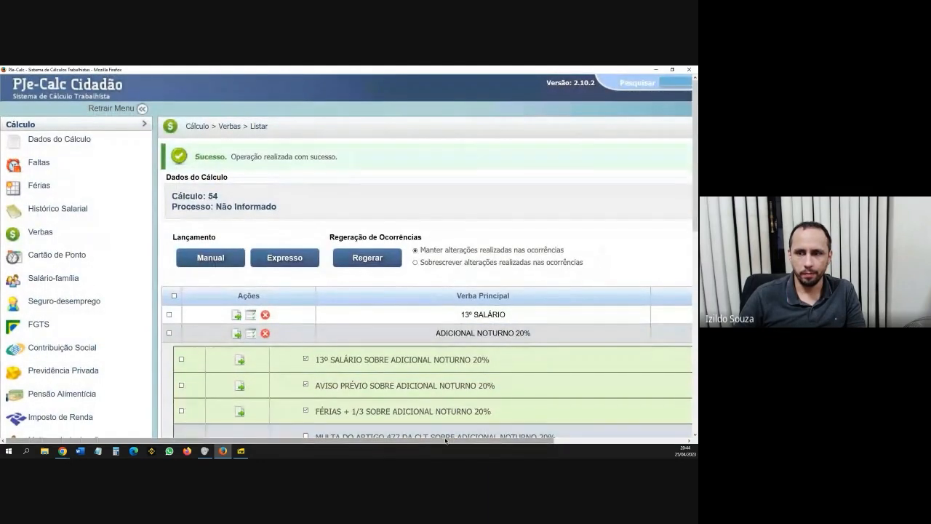
Collapse the expanded reflex items of ADICIONAL NOTURNO 20% and HORAS EXTRAS 50% in the claim items list.
drag(452, 439, 584, 439)
click(604, 332)
scroll(600, 320, down, 2)
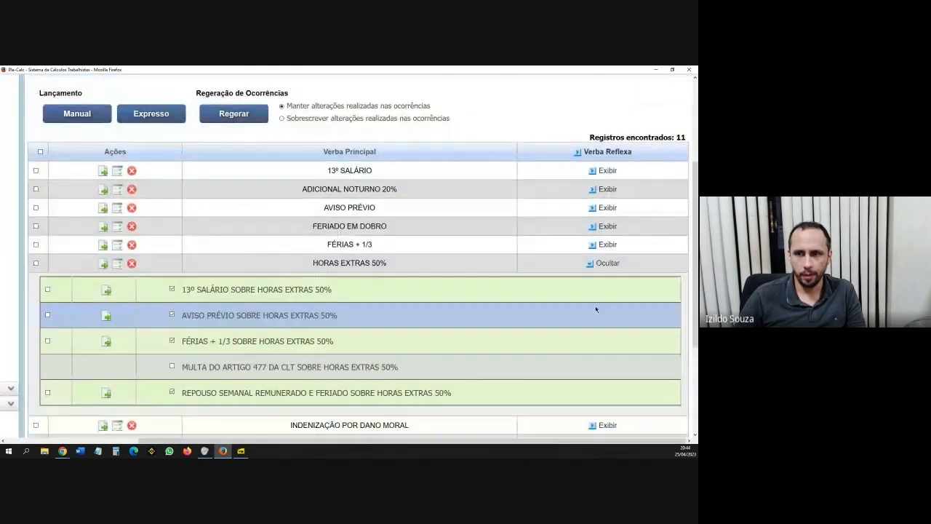
click(606, 263)
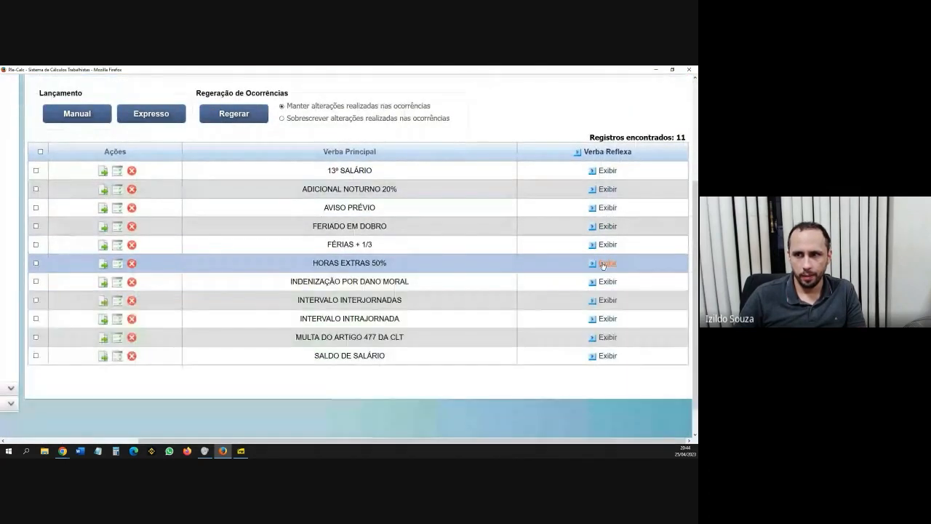
Enable the 13º SALÁRIO, AVISO PRÉVIO, FÉRIAS + 1/3 and REPOUSO SEMANAL REMUNERADO E FERIADO reflexes on INTERVALO INTERJORNADAS, and collapse its reflex list.
click(606, 300)
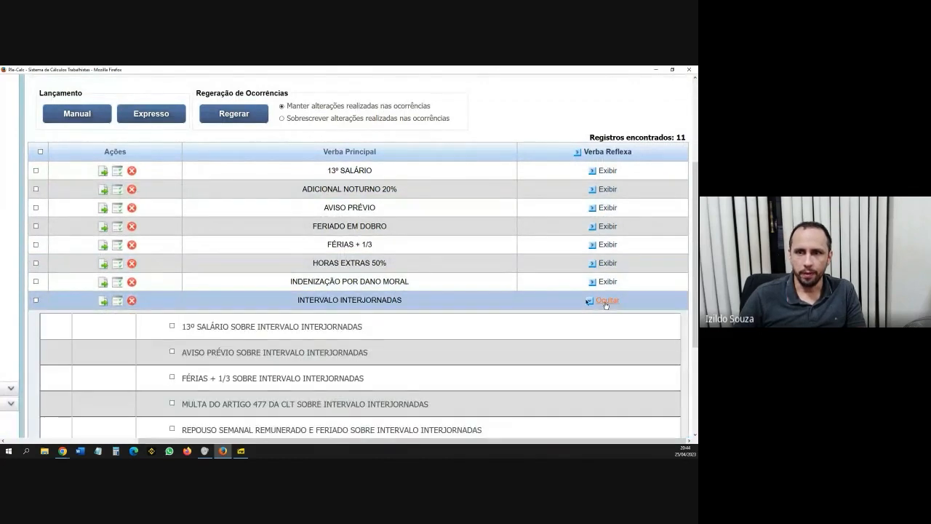
scroll(345, 302, down, 2)
click(173, 255)
scroll(207, 323, down, 4)
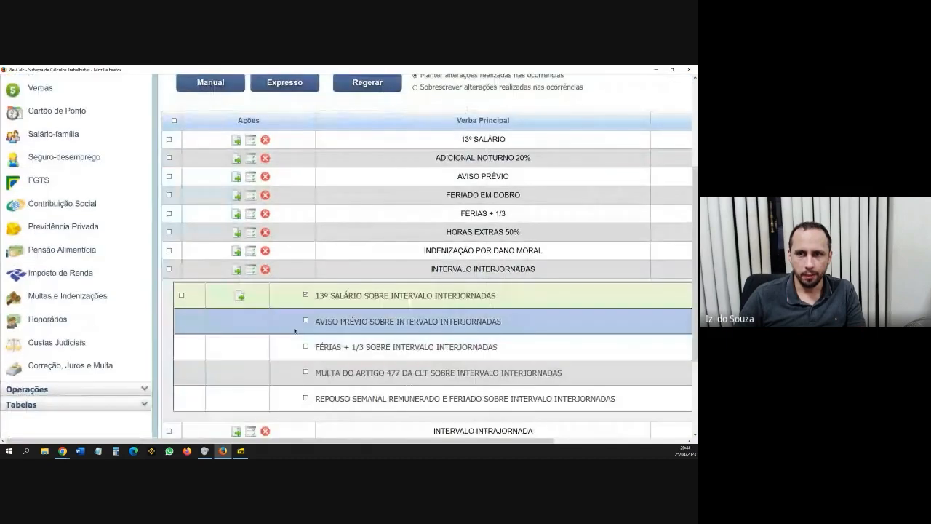
click(305, 321)
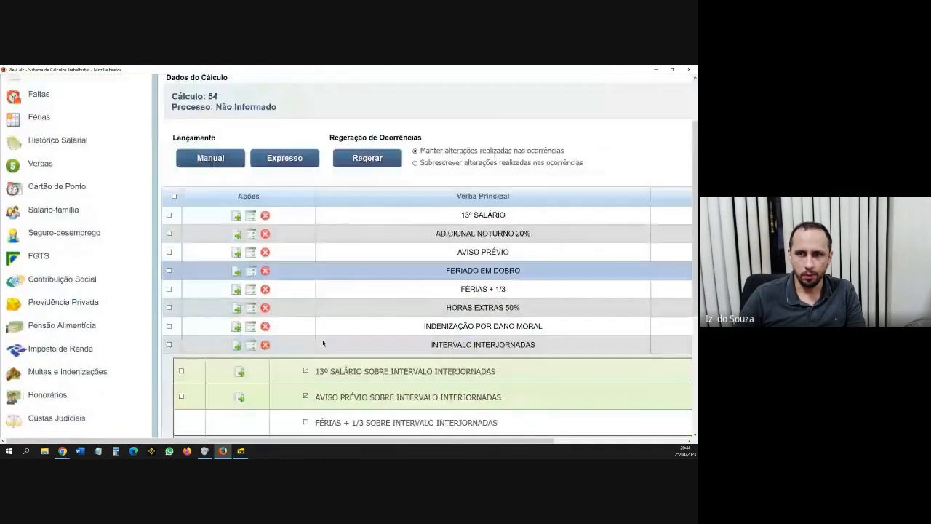
scroll(306, 291, down, 4)
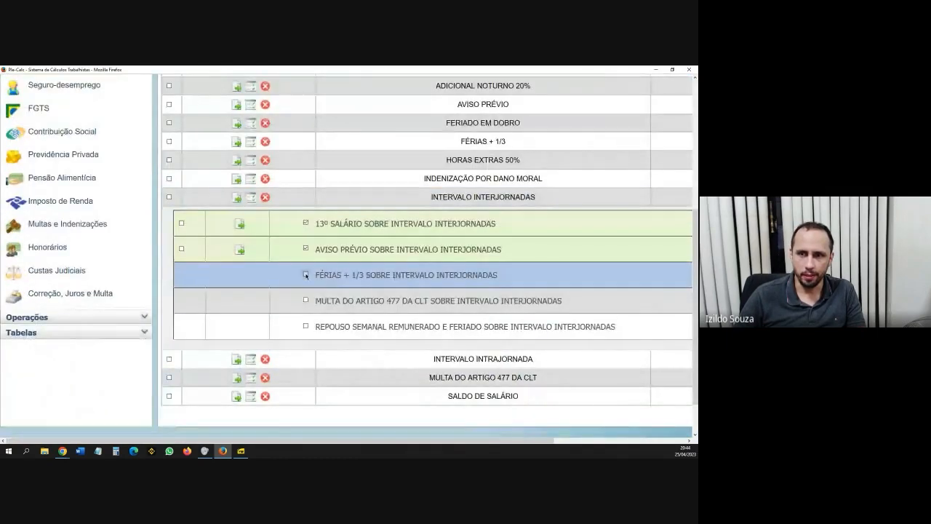
click(306, 275)
scroll(305, 342, down, 4)
click(306, 397)
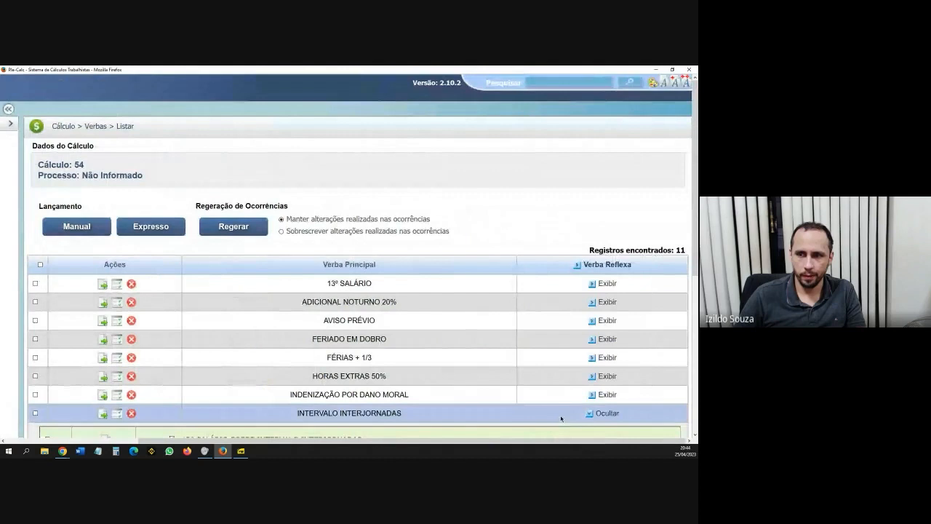
scroll(556, 407, down, 5)
click(607, 198)
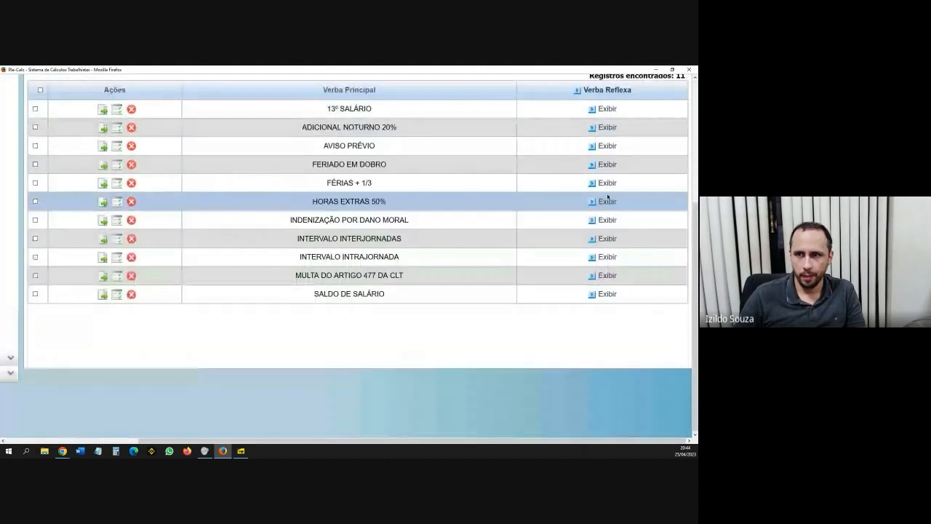
Open the INTERVALO INTRAJORNADA item and add SALÁRIO PAGO and SALÁRIO POR FORA, both without proportionality, to its calculation base.
click(102, 257)
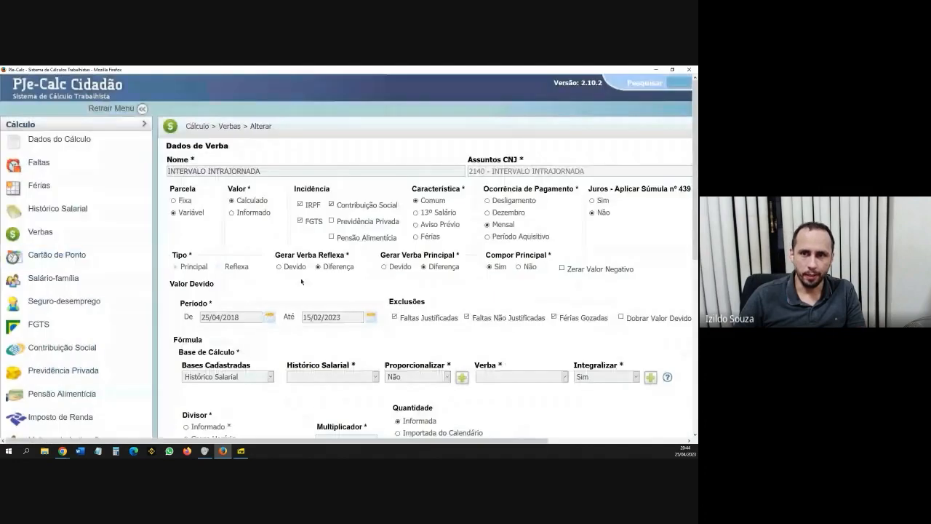
scroll(217, 270, down, 4)
click(332, 231)
click(320, 257)
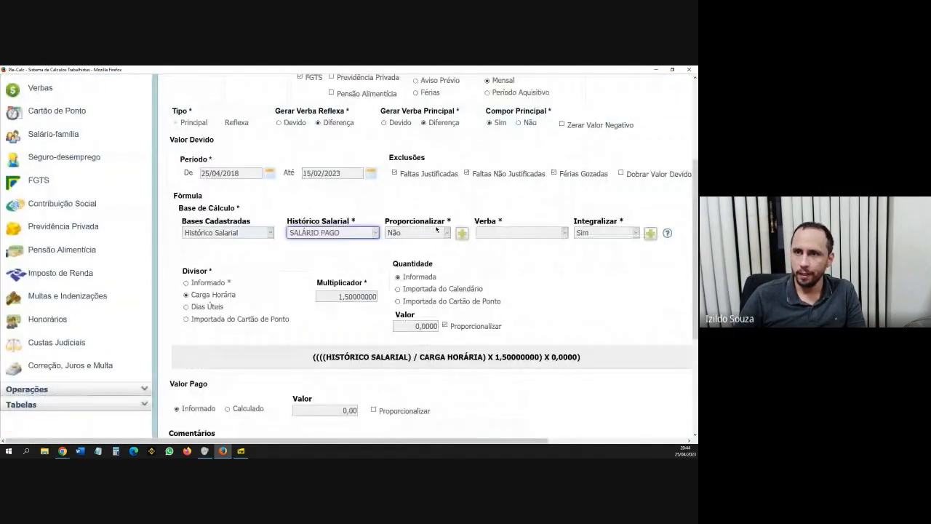
click(461, 232)
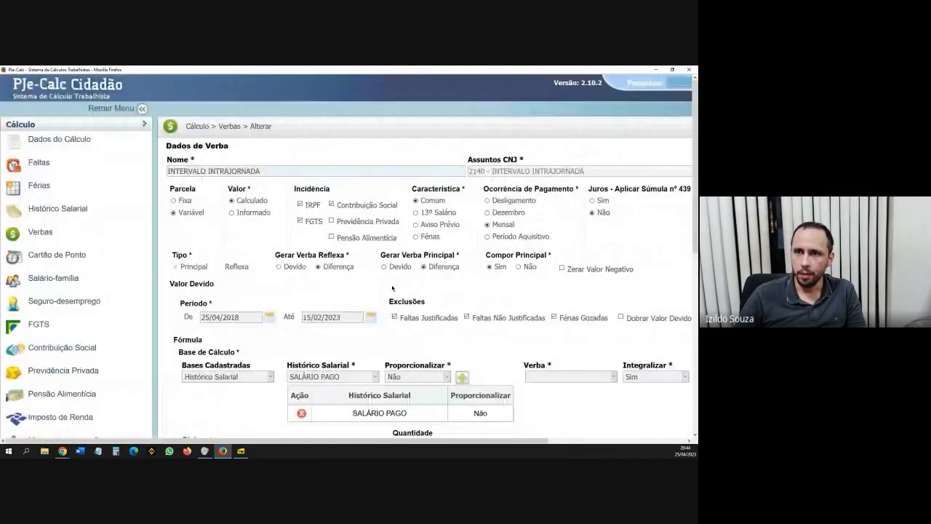
scroll(349, 333, down, 2)
scroll(349, 332, down, 1)
click(342, 304)
click(338, 331)
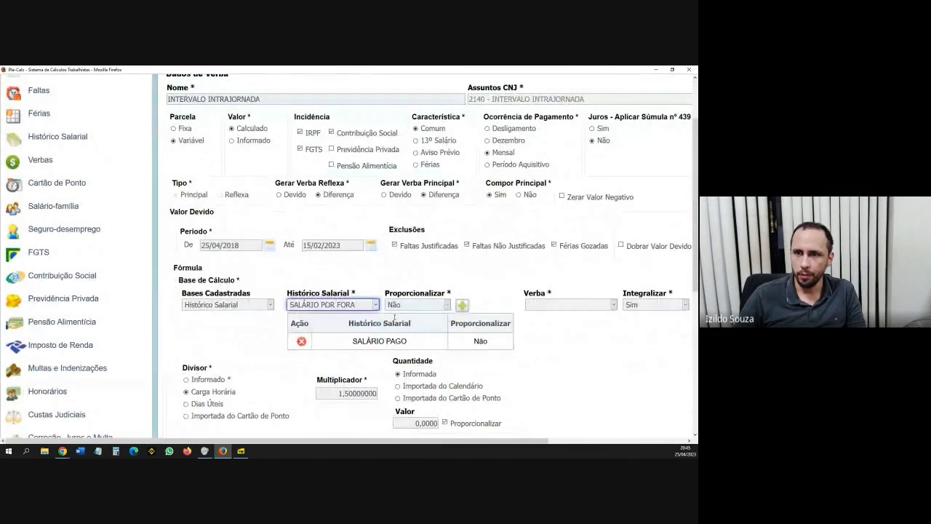
click(463, 306)
Set the INTERVALO INTRAJORNADA quantity to Importada do Cartão de Ponto and add the Hs Intrajornada line.
scroll(539, 330, down, 4)
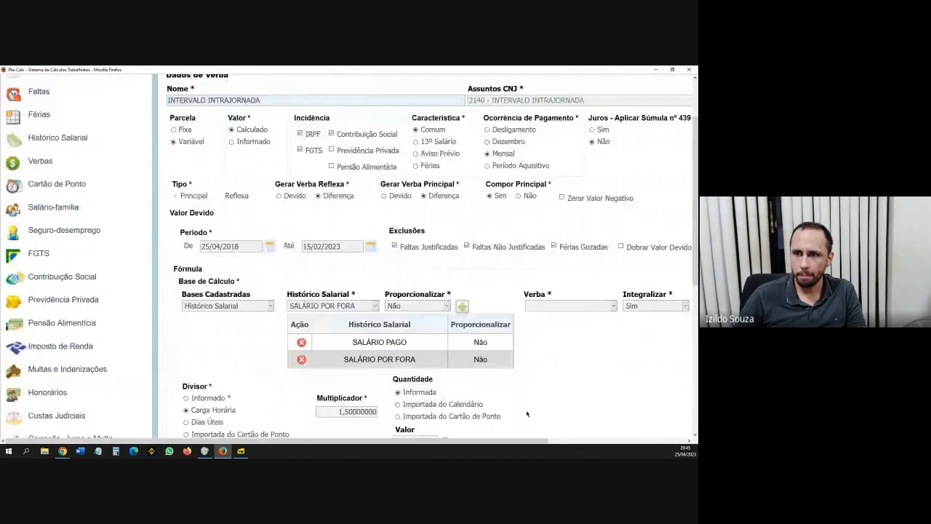
drag(541, 441, 646, 441)
scroll(537, 297, up, 2)
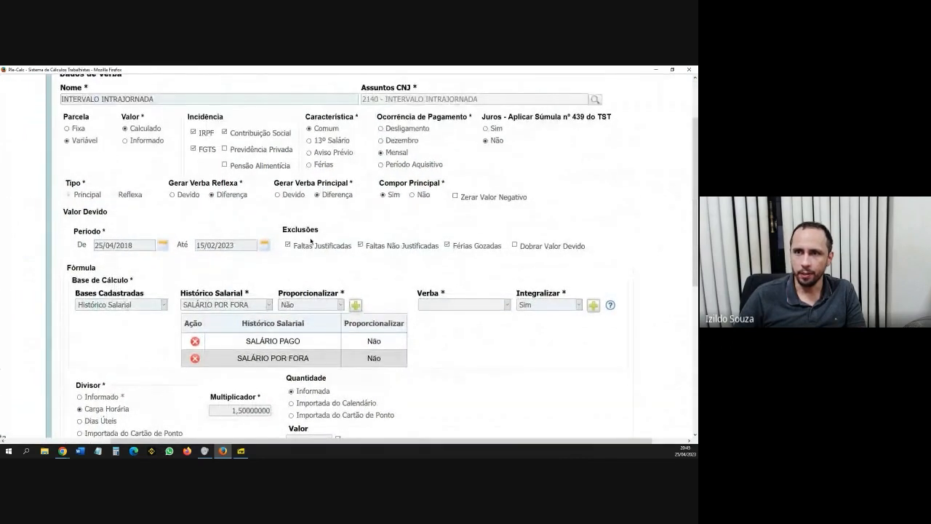
scroll(256, 282, down, 4)
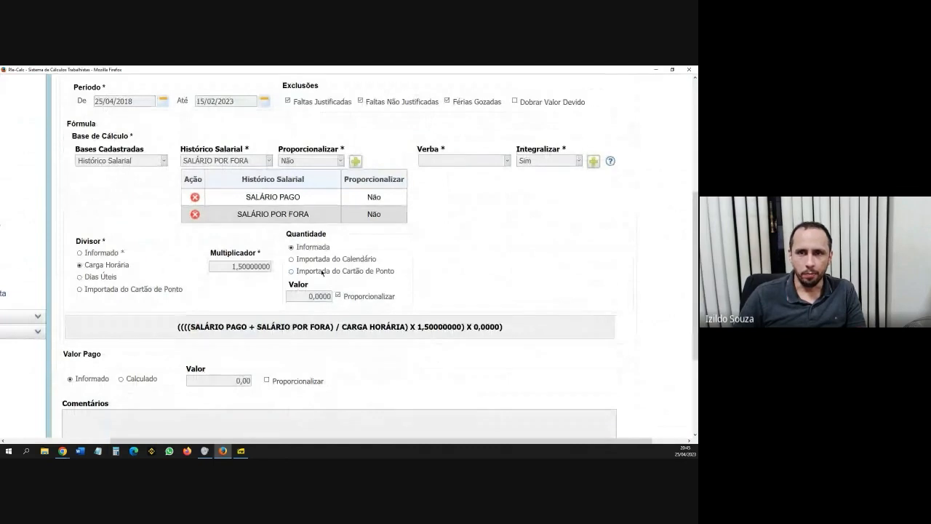
click(322, 272)
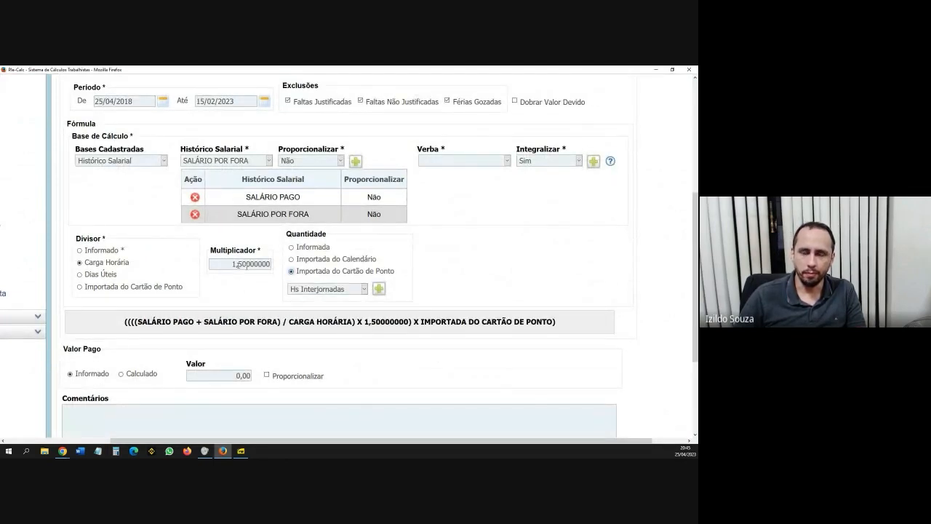
click(318, 288)
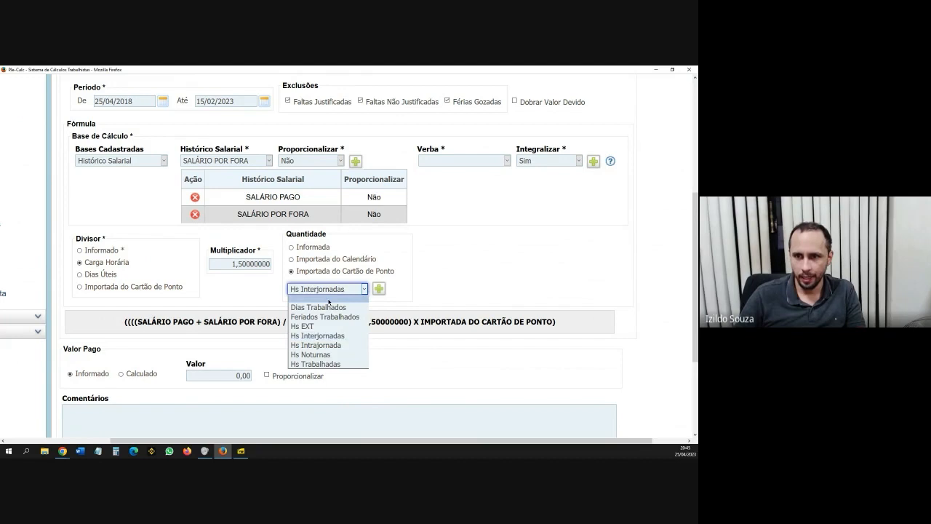
click(339, 346)
click(379, 290)
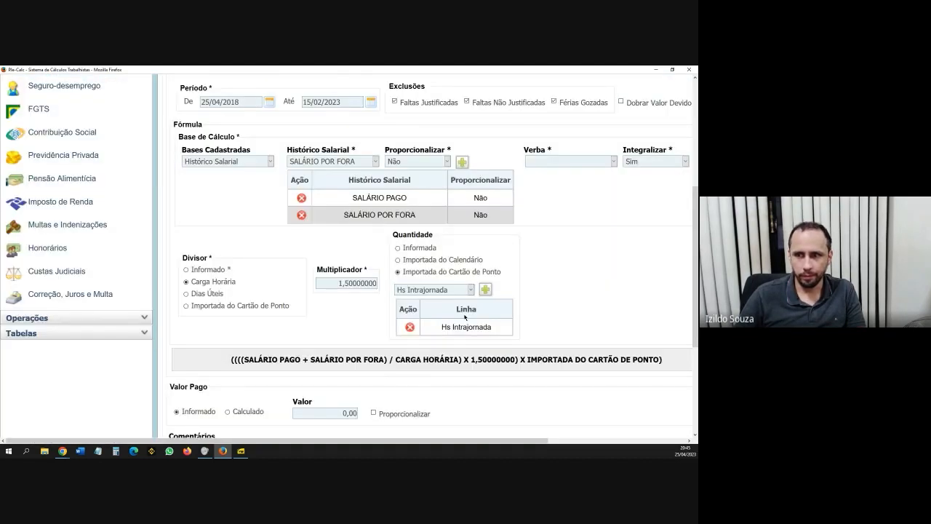
Save the INTERVALO INTRAJORNADA item and regenerate the occurrences keeping the changes made, confirming both operations.
drag(513, 441, 631, 441)
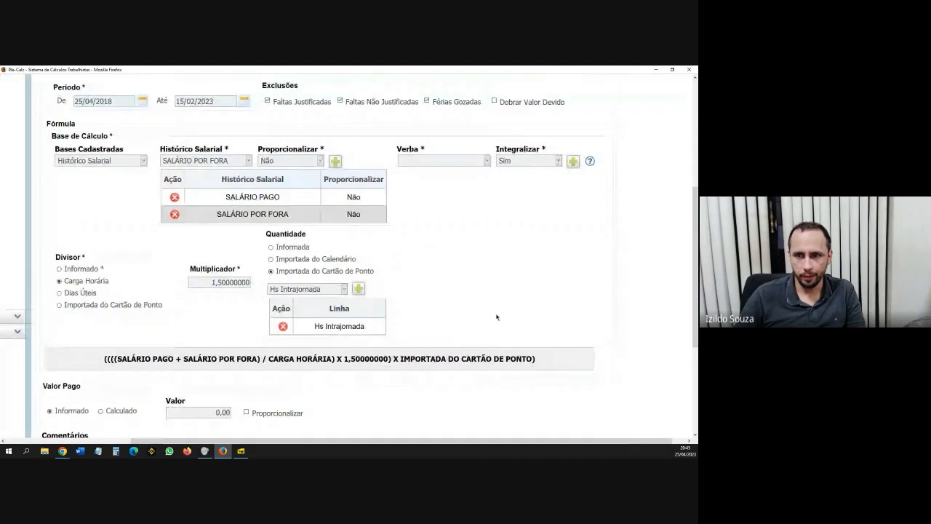
scroll(492, 318, down, 3)
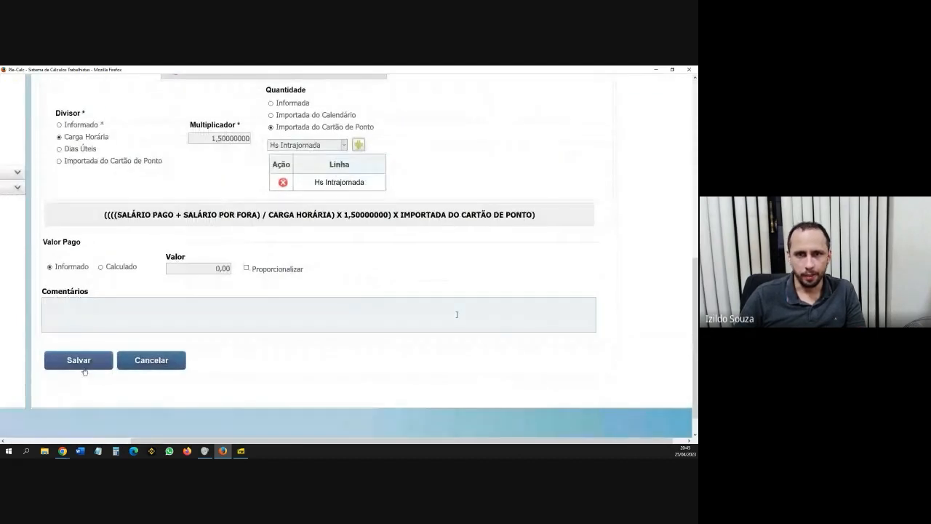
click(80, 365)
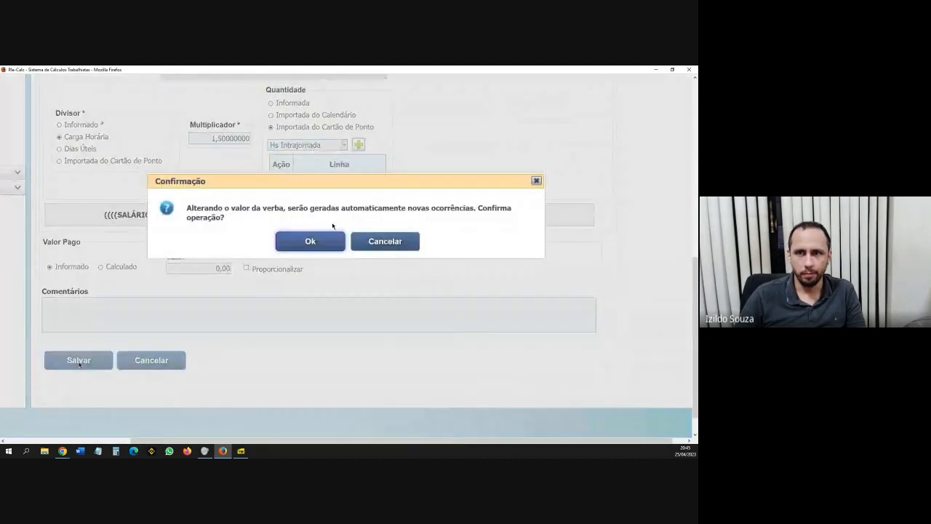
click(321, 242)
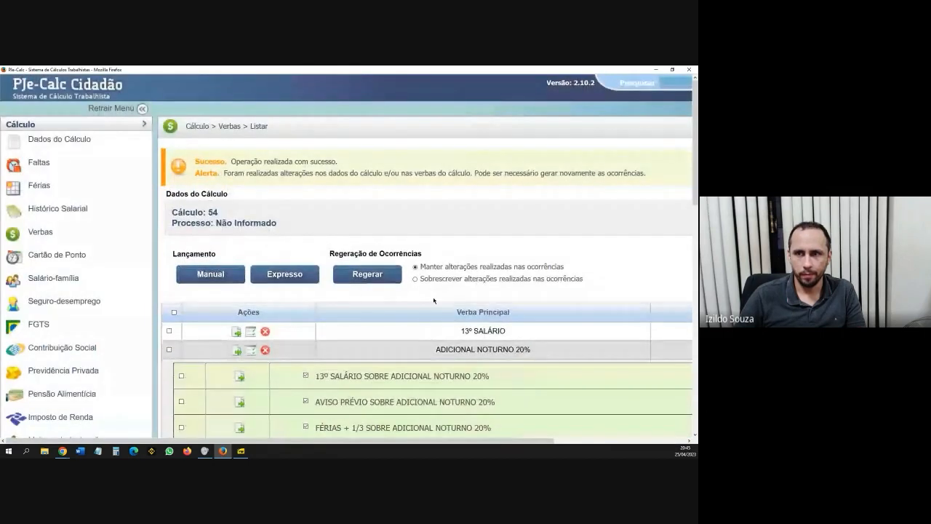
click(362, 277)
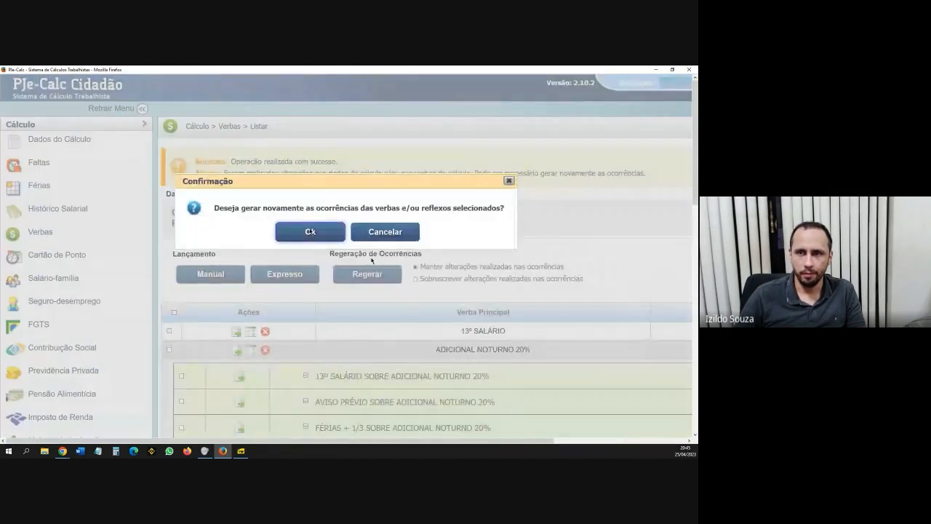
click(312, 231)
Hide the reflex items under ADICIONAL NOTURNO 20%, HORAS EXTRAS 50% and INTERVALO INTERJORNADAS.
scroll(519, 426, down, 3)
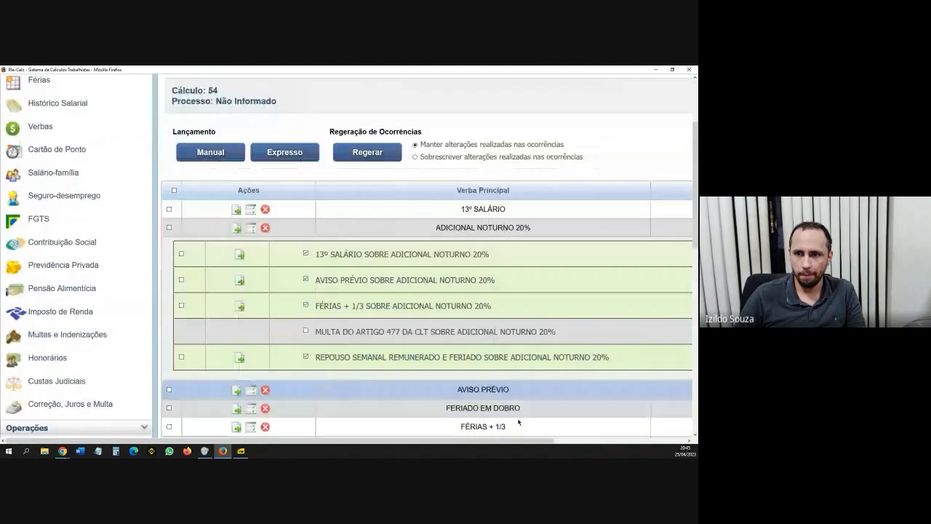
click(560, 440)
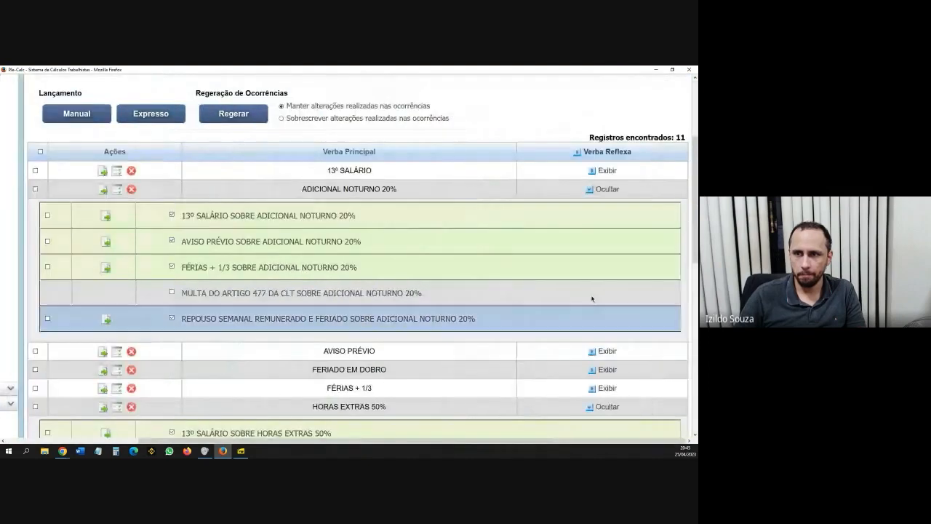
click(606, 189)
click(606, 263)
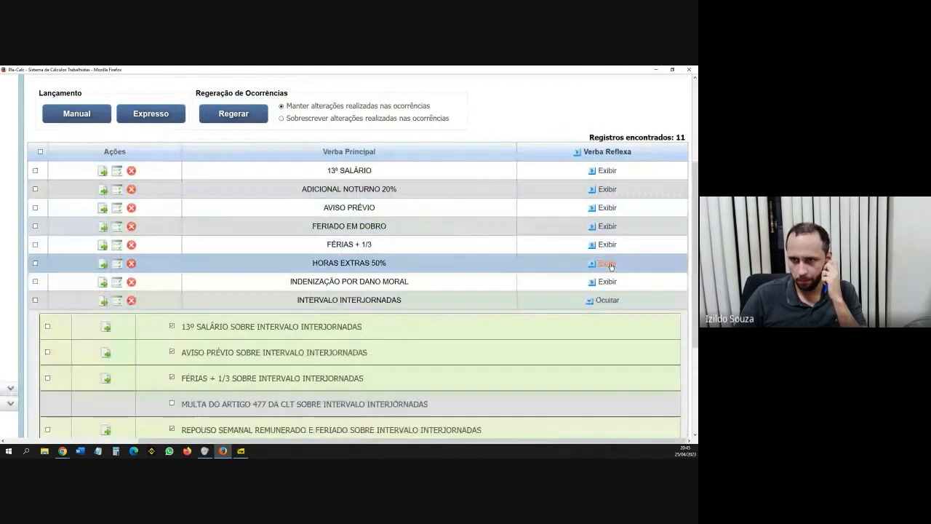
click(603, 300)
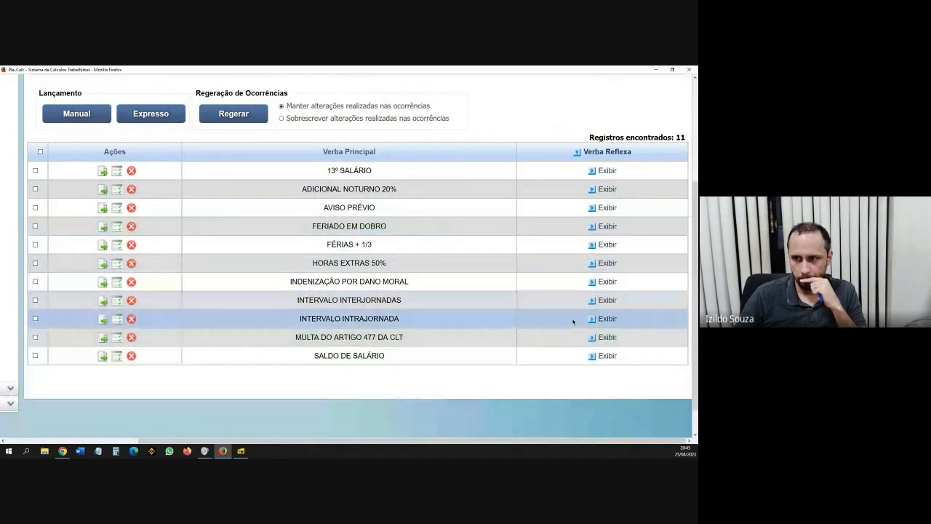
Show the INTERVALO INTRAJORNADA reflexes and enable 13º SALÁRIO, AVISO PRÉVIO, FÉRIAS + 1/3 and REPOUSO SEMANAL REMUNERADO E FERIADO.
click(595, 317)
scroll(184, 264, down, 1)
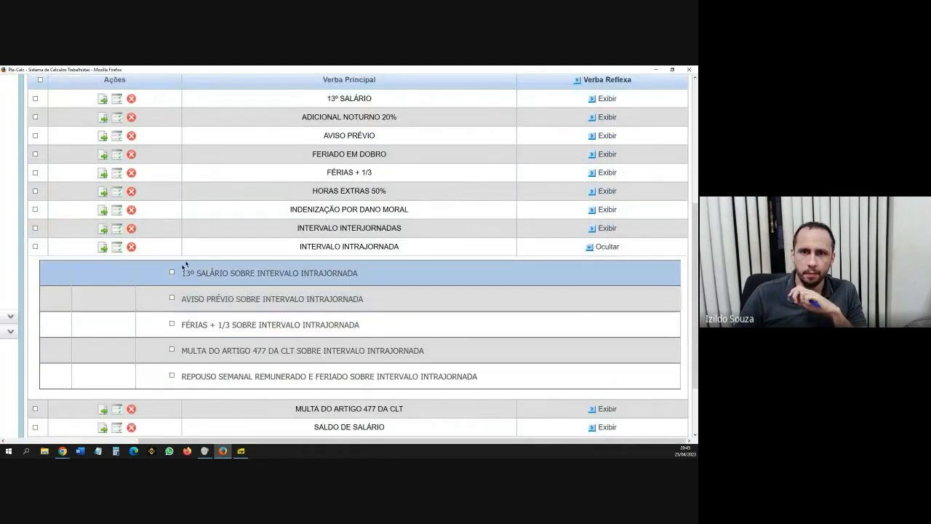
click(173, 273)
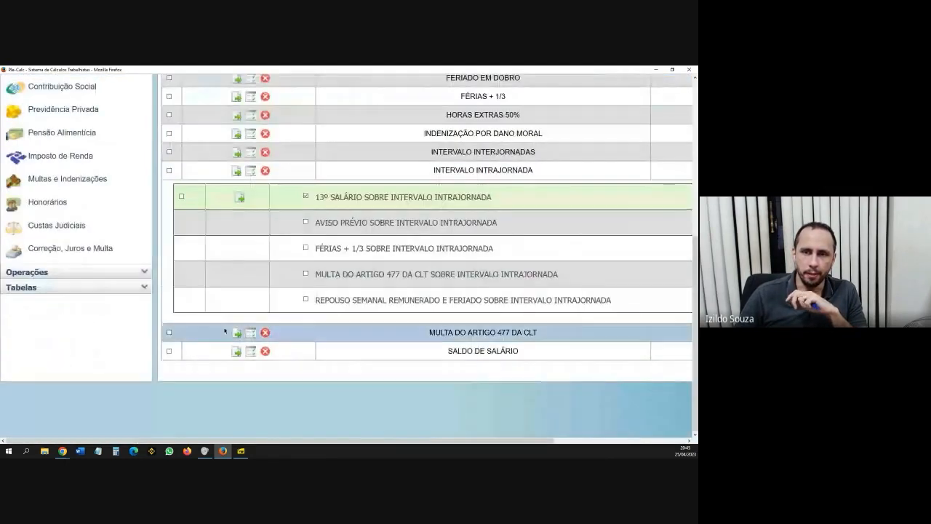
click(305, 222)
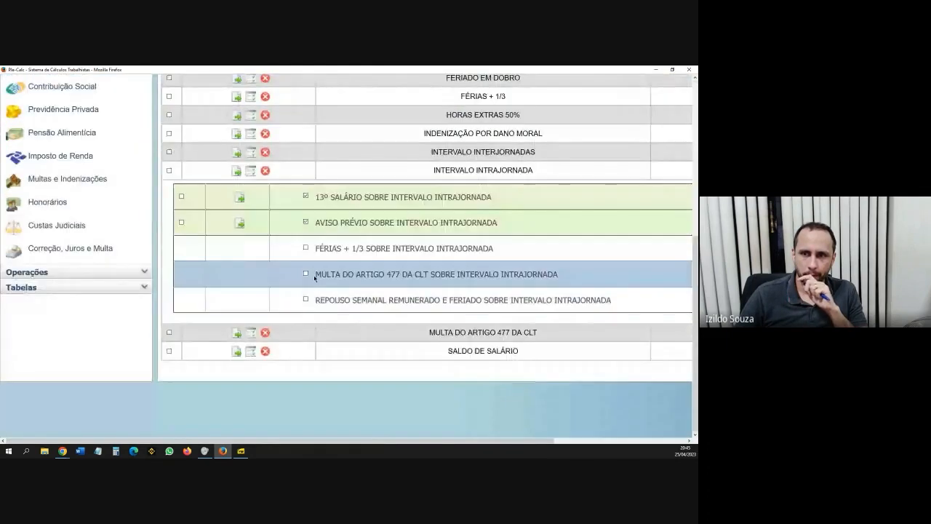
click(305, 248)
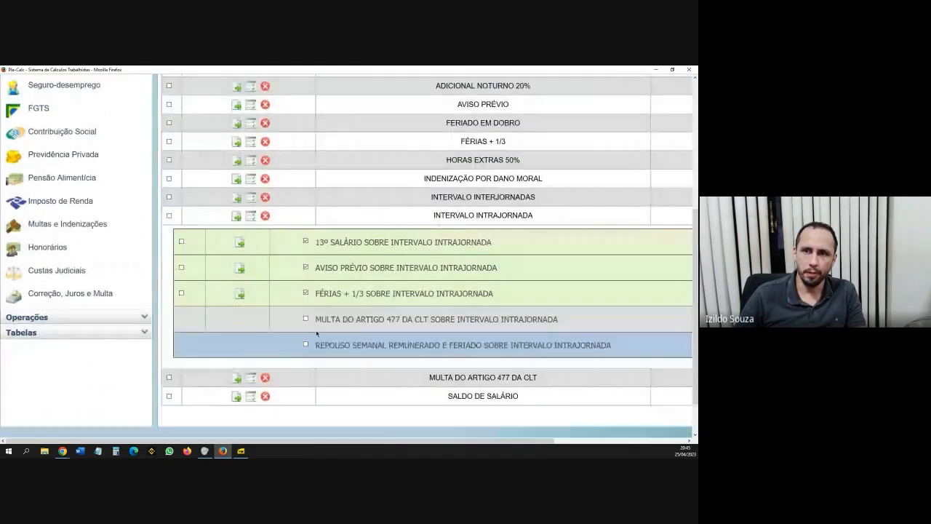
click(306, 344)
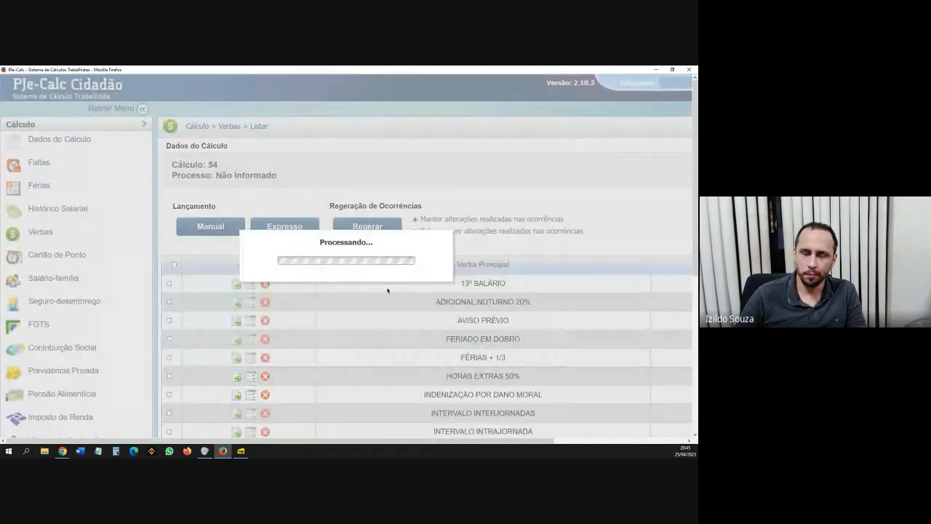
Hide the reflex items under INTERVALO INTRAJORNADA and return to the start of the claim items list.
scroll(393, 295, down, 5)
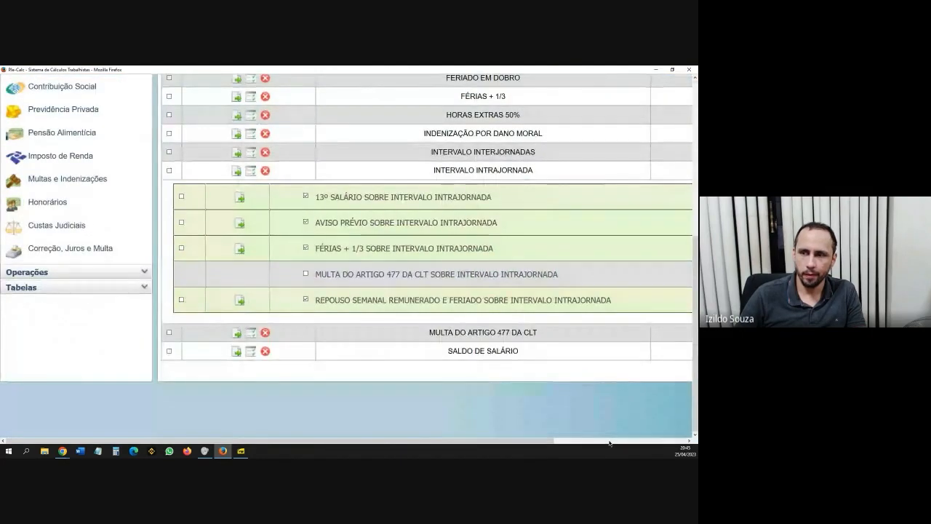
click(609, 441)
click(607, 170)
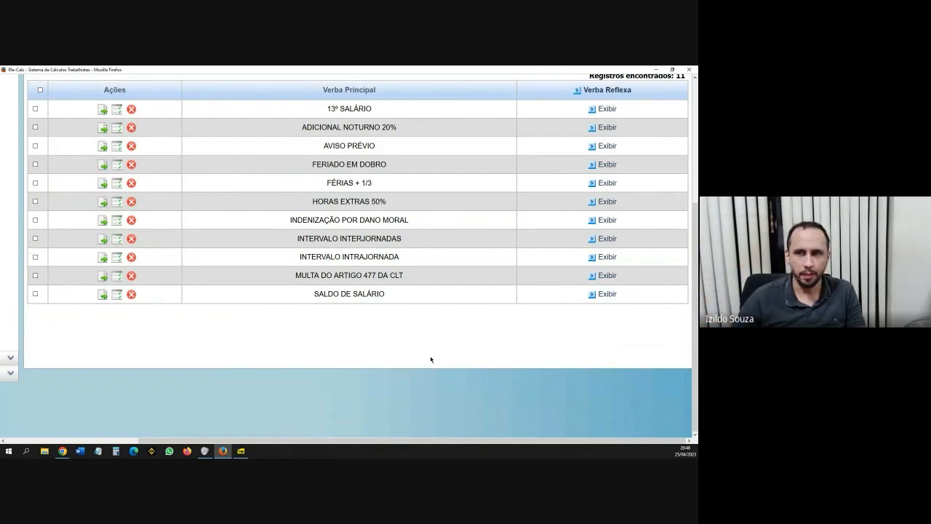
scroll(434, 342, up, 5)
drag(489, 440, 334, 435)
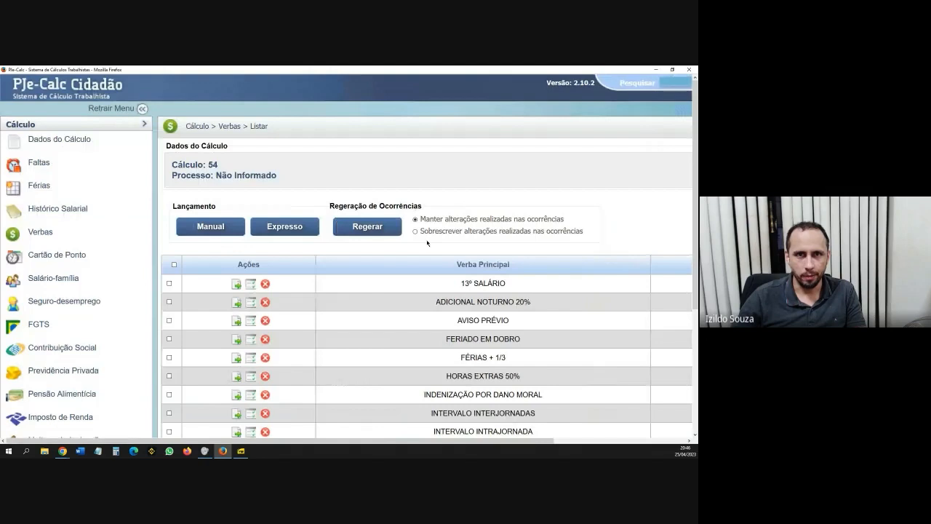
Open the MULTA DO ARTIGO 477 DA CLT item for editing and set its calculation base to Histórico Salarial.
scroll(427, 243, down, 5)
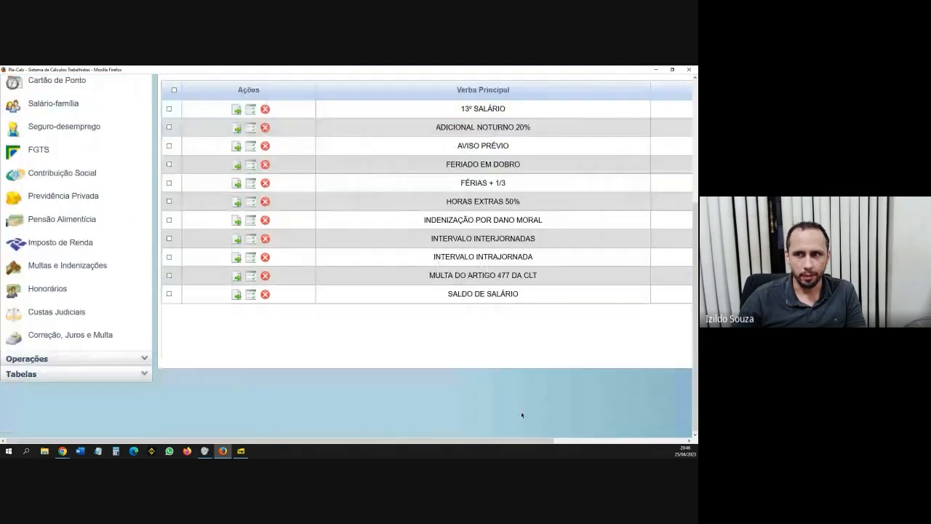
click(566, 442)
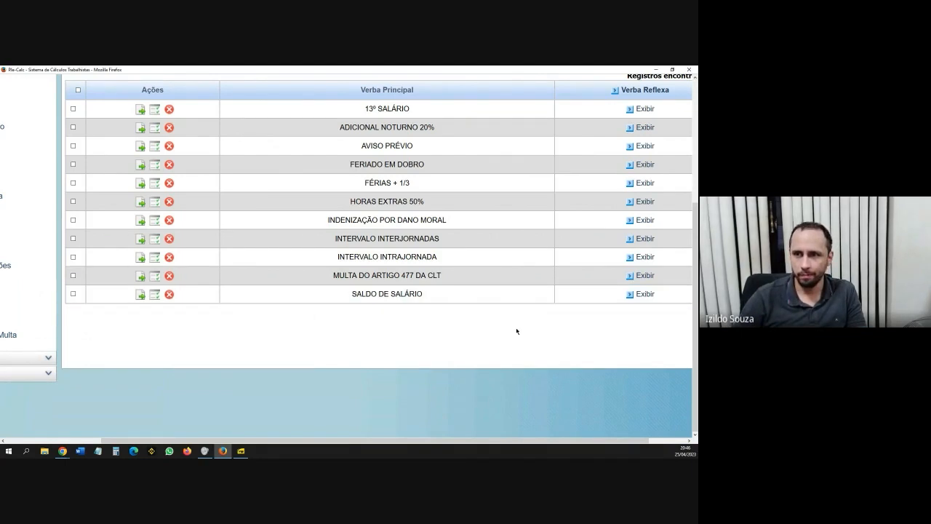
scroll(517, 331, up, 2)
scroll(501, 393, down, 1)
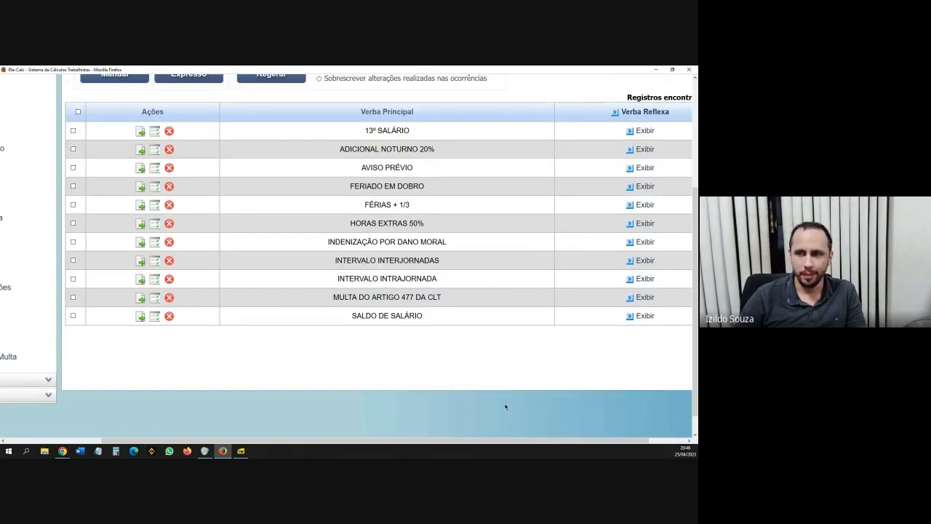
scroll(506, 407, down, 1)
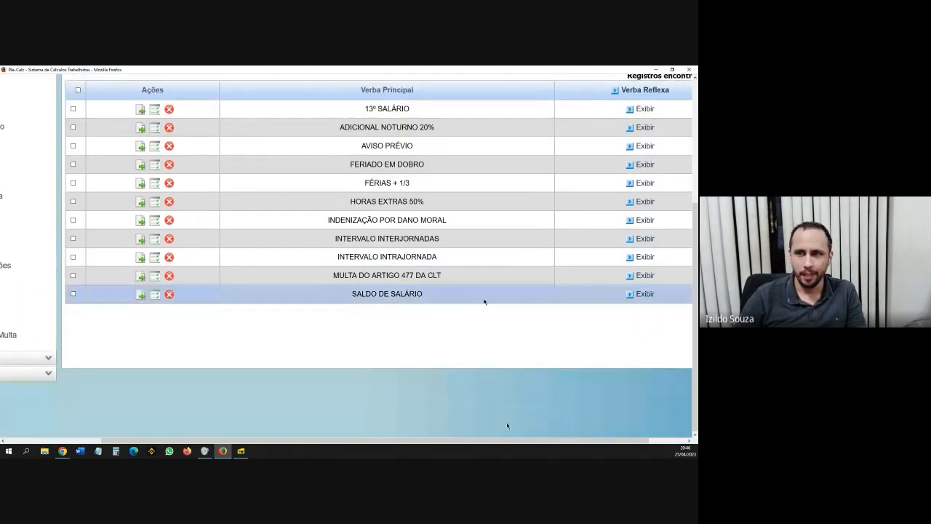
click(646, 260)
click(647, 259)
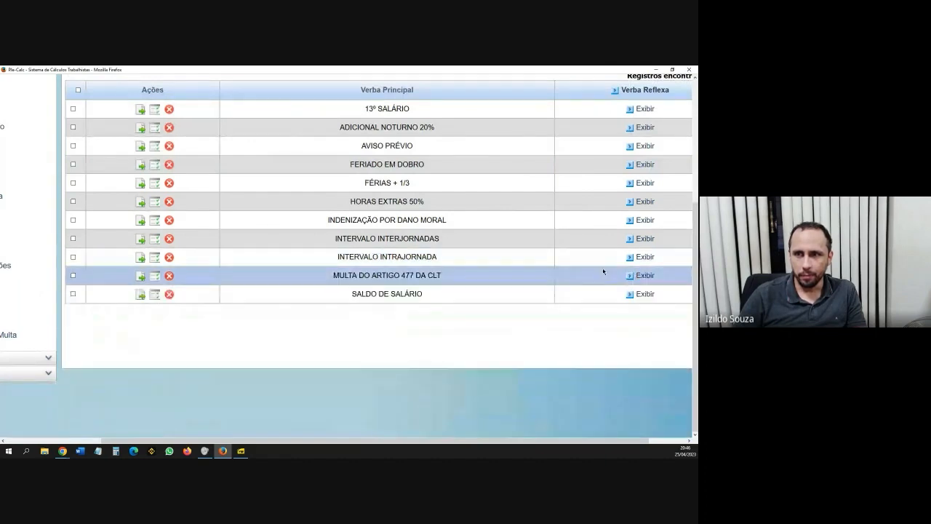
click(140, 279)
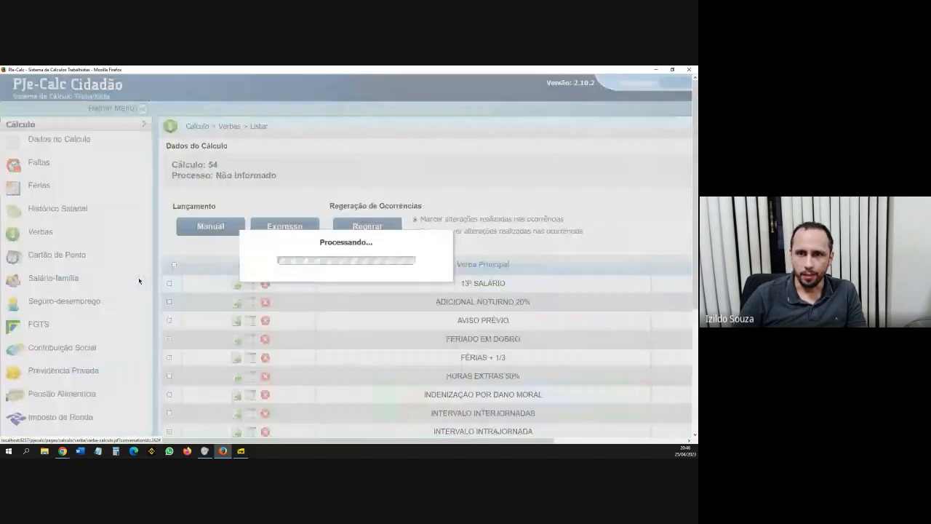
scroll(342, 311, down, 2)
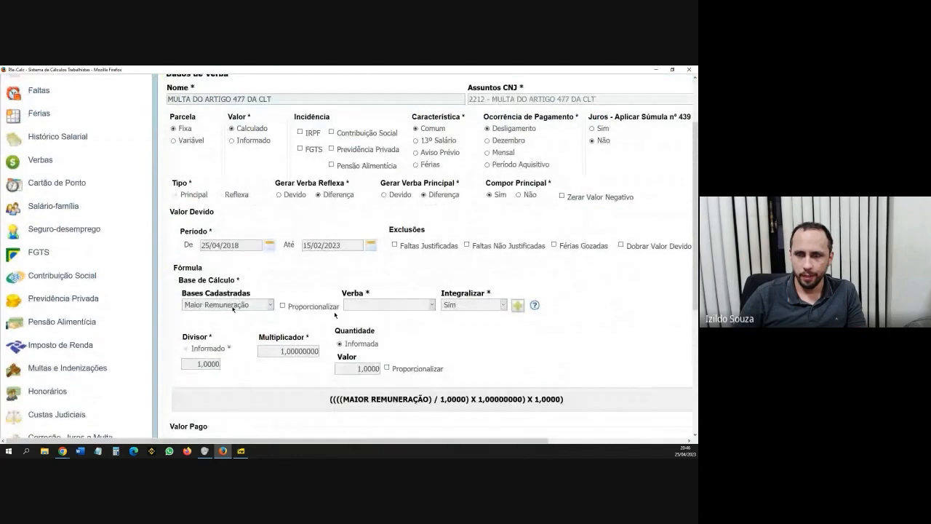
click(227, 304)
click(228, 333)
Add the SALÁRIO PAGO and SALÁRIO POR FORA histories to the fine's calculation base, both with Proporcionalizar set to Não.
click(363, 306)
click(353, 322)
click(462, 304)
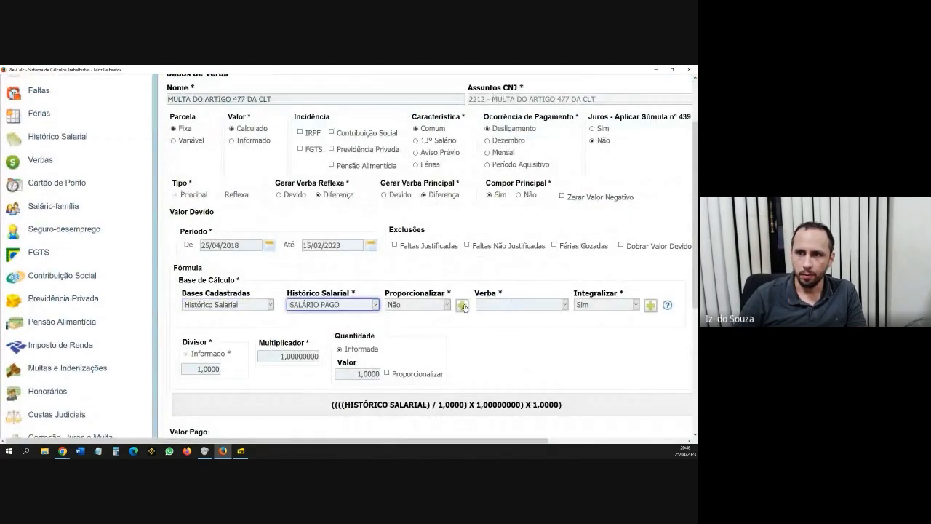
scroll(427, 330, down, 6)
click(332, 160)
click(339, 184)
click(462, 160)
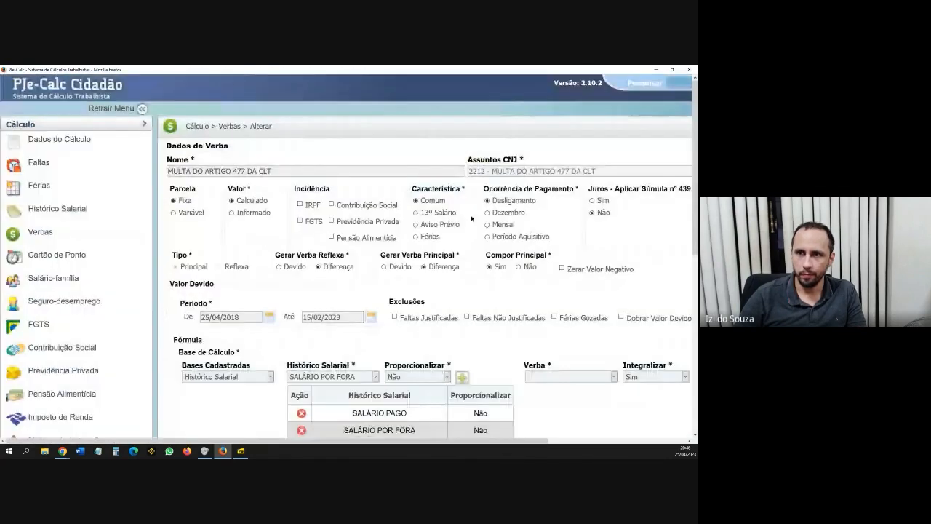
Save the MULTA DO ARTIGO 477 DA CLT item and confirm the generation of new occurrences.
scroll(469, 296, down, 2)
scroll(469, 296, down, 2)
click(556, 440)
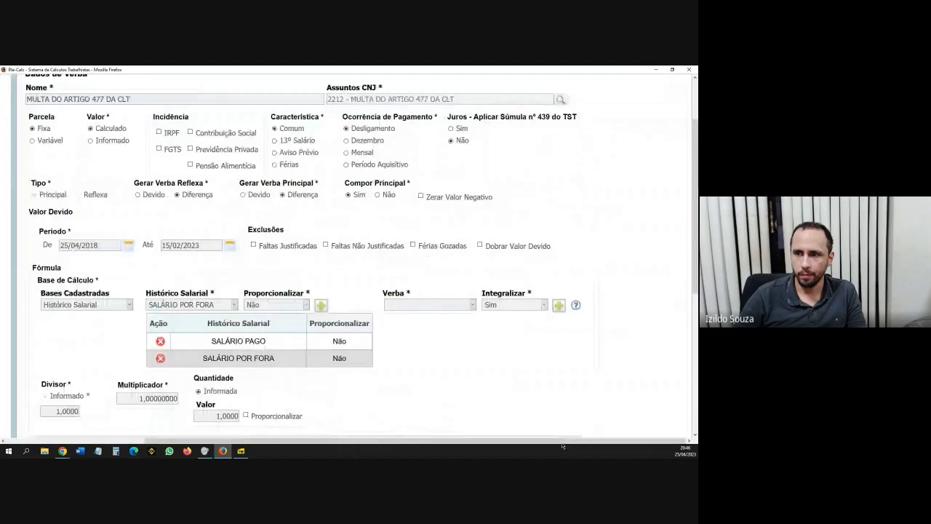
scroll(381, 294, down, 4)
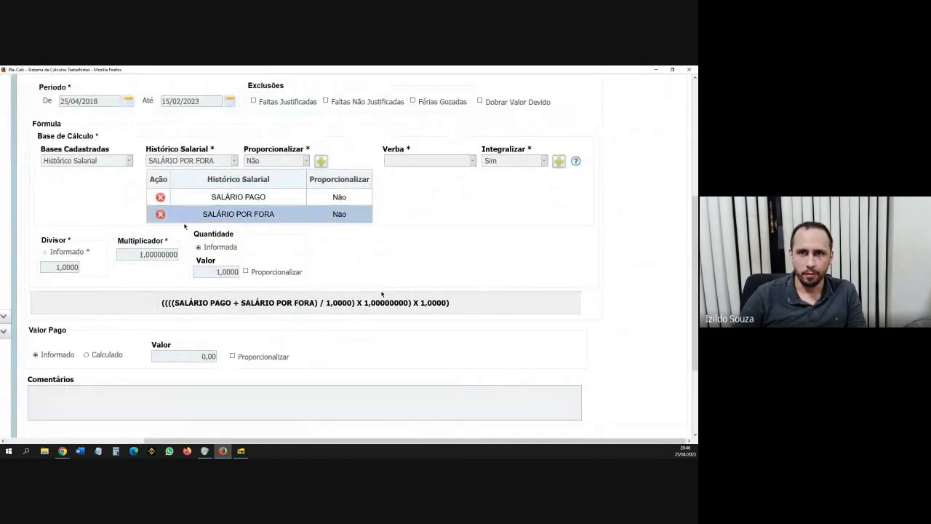
scroll(59, 336, down, 3)
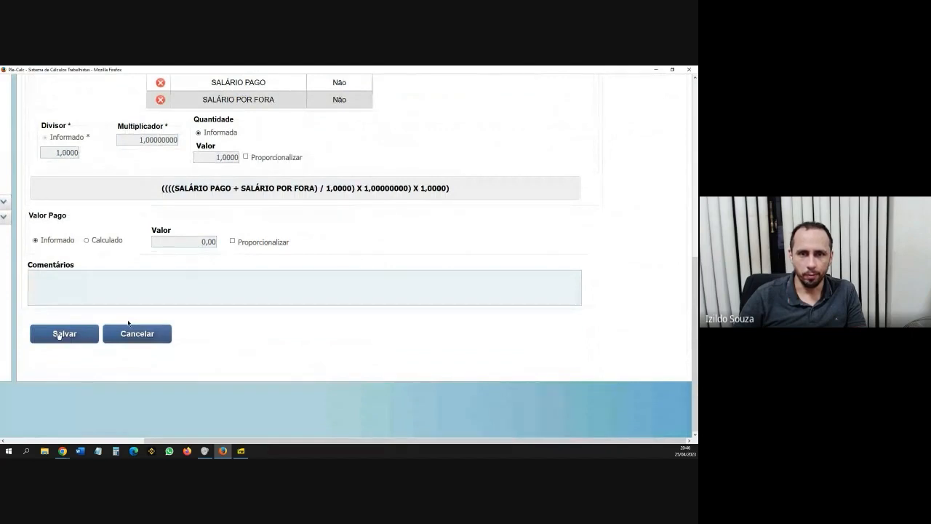
click(59, 336)
click(313, 241)
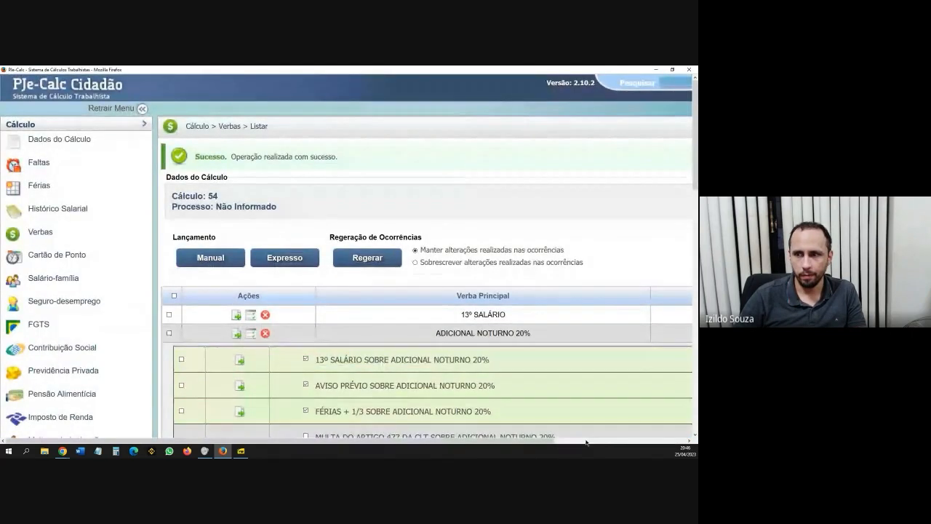
Hide the reflex items under ADICIONAL NOTURNO 20%, HORAS EXTRAS 50%, INTERVALO INTERJORNADAS and INTERVALO INTRAJORNADA.
click(587, 440)
scroll(626, 276, down, 2)
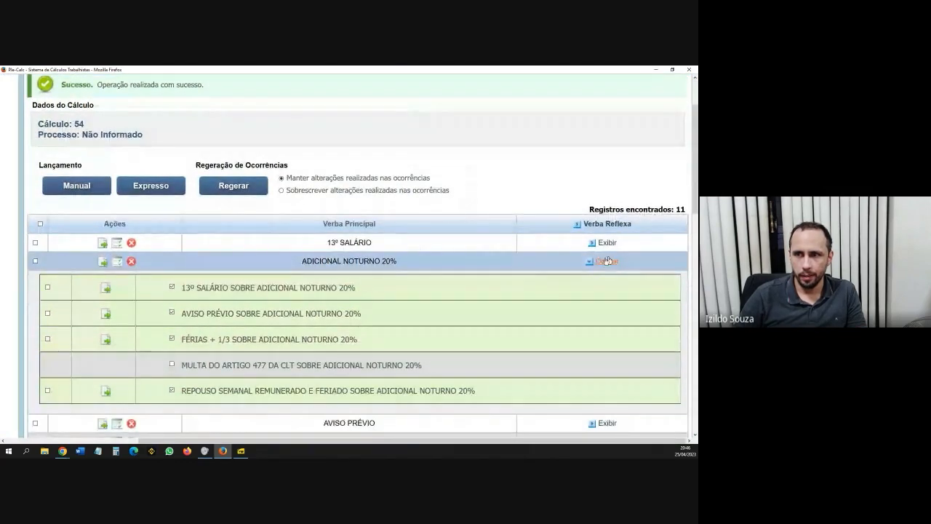
click(607, 261)
scroll(607, 228, down, 4)
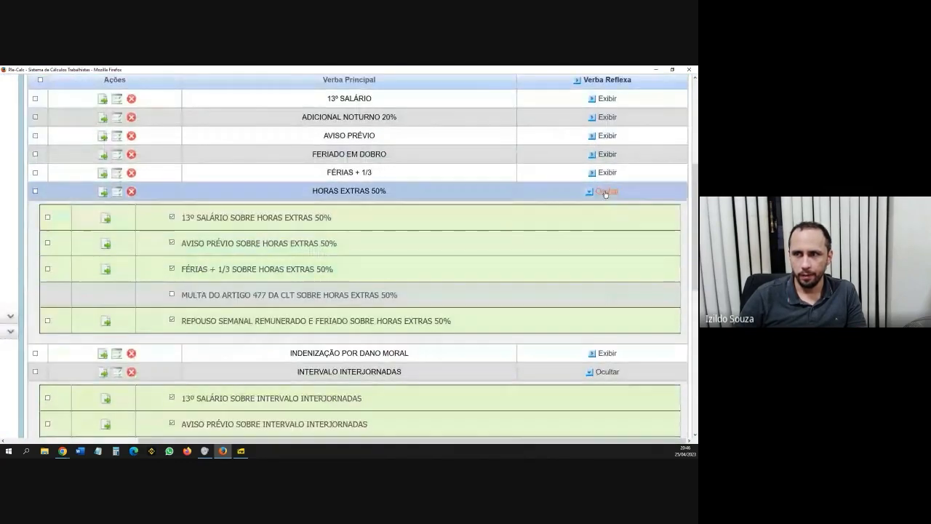
click(608, 191)
click(607, 229)
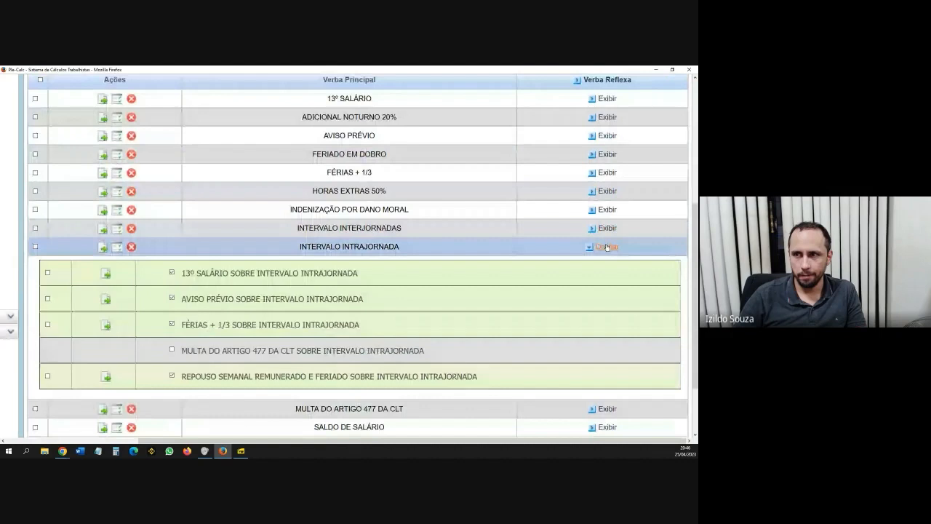
click(607, 246)
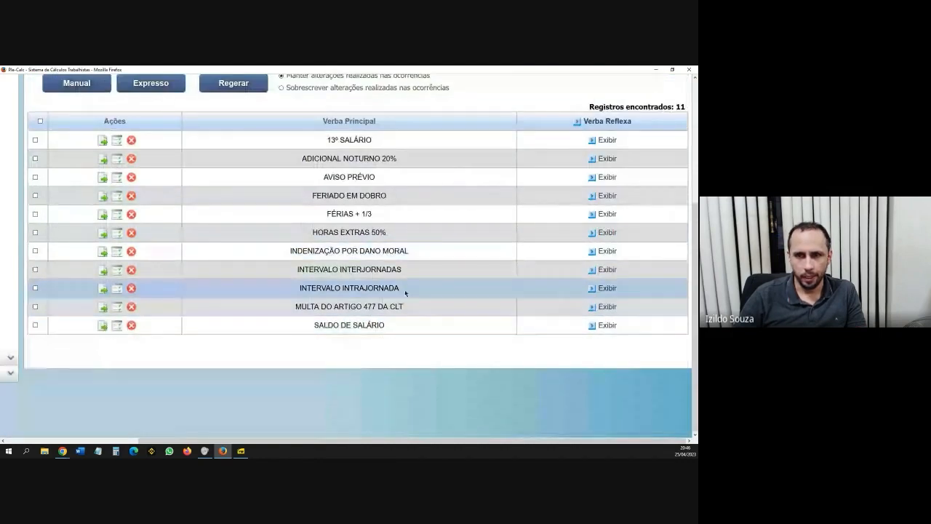
Open the SALDO DE SALÁRIO item for editing and add the SALÁRIO PAGO history to its base with Proporcionalizar set to Sim.
click(102, 327)
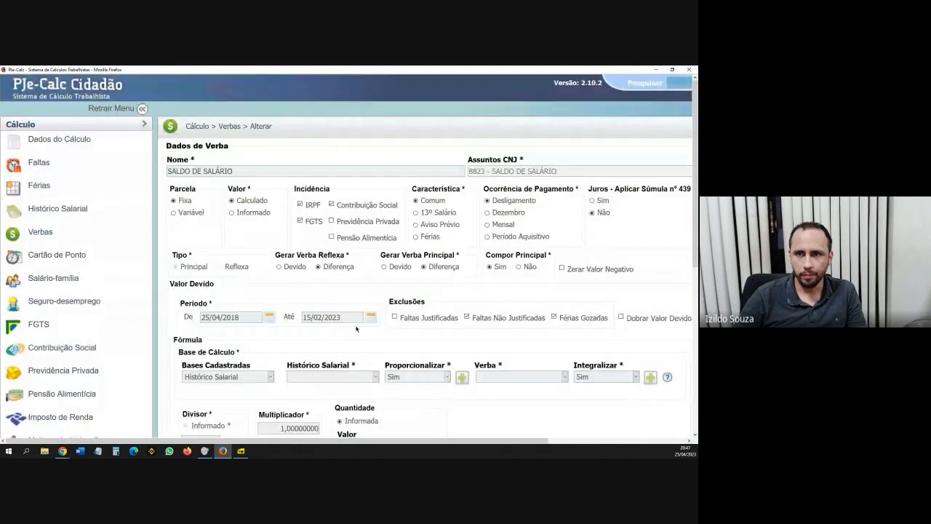
scroll(349, 386, down, 2)
drag(415, 445, 506, 447)
scroll(459, 334, up, 2)
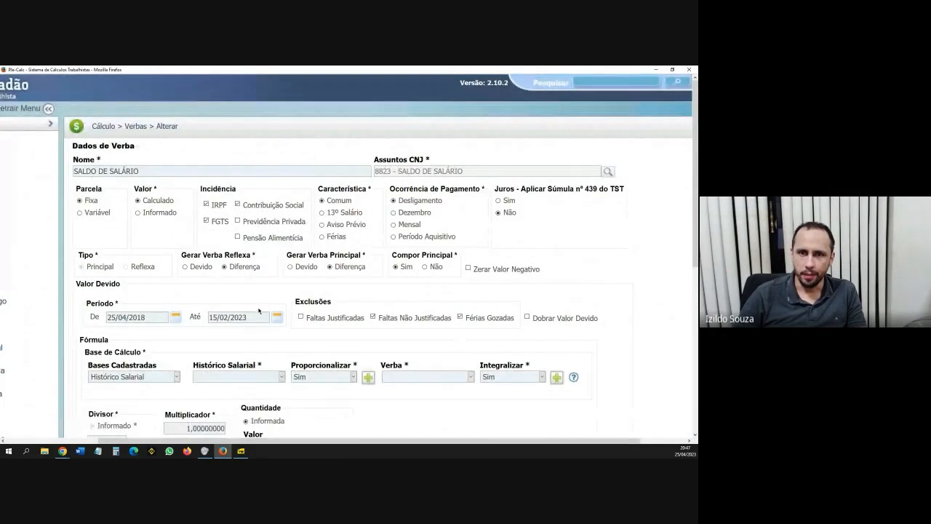
scroll(256, 308, down, 2)
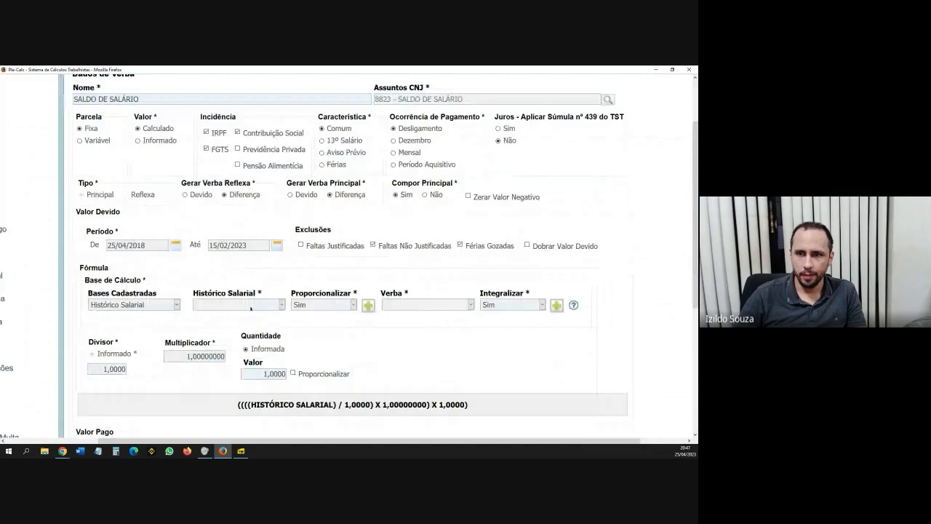
click(252, 304)
click(247, 322)
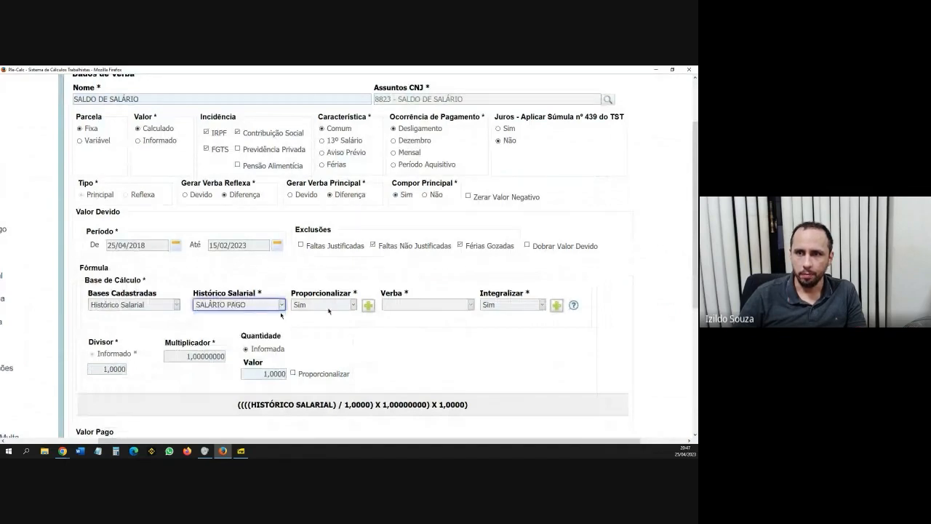
click(368, 306)
Add the SALÁRIO POR FORA history to the SALDO DE SALÁRIO calculation base with Proporcionalizar set to Sim.
scroll(461, 293, down, 1)
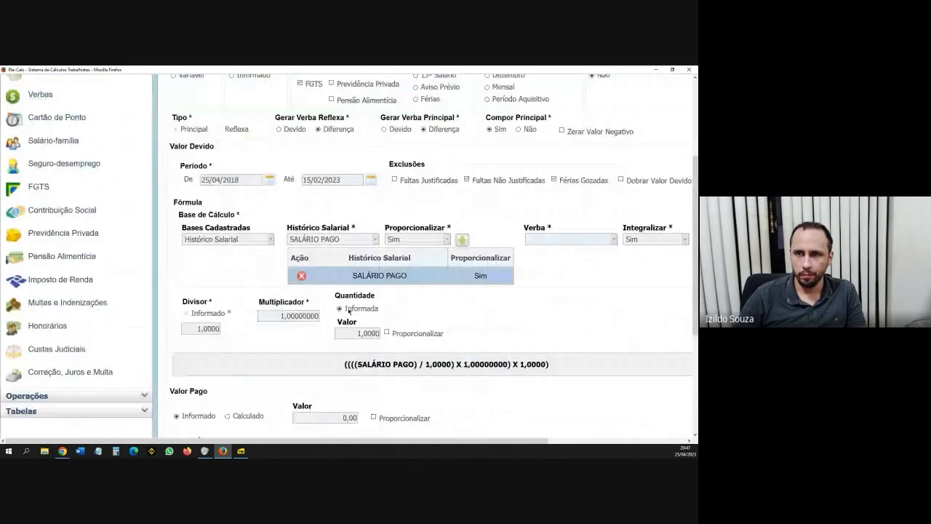
click(332, 232)
click(331, 259)
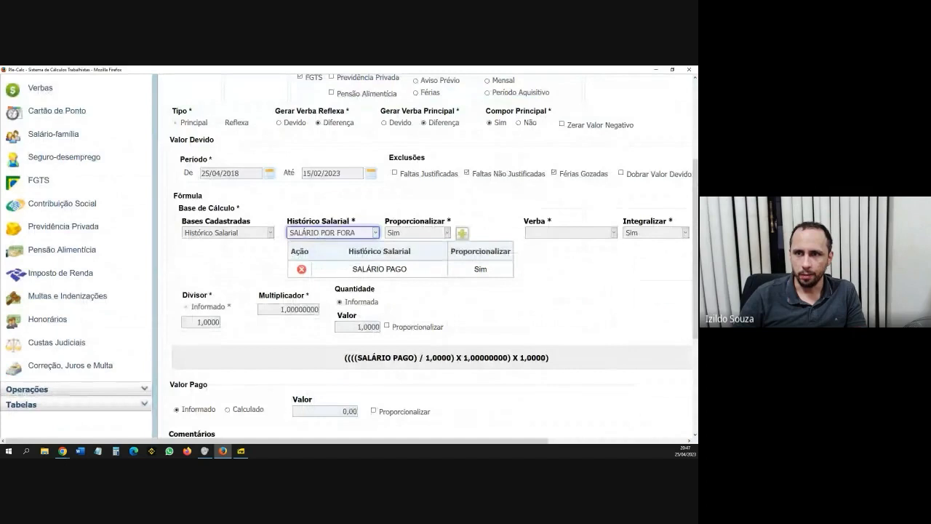
click(462, 233)
scroll(475, 310, down, 1)
scroll(476, 309, down, 2)
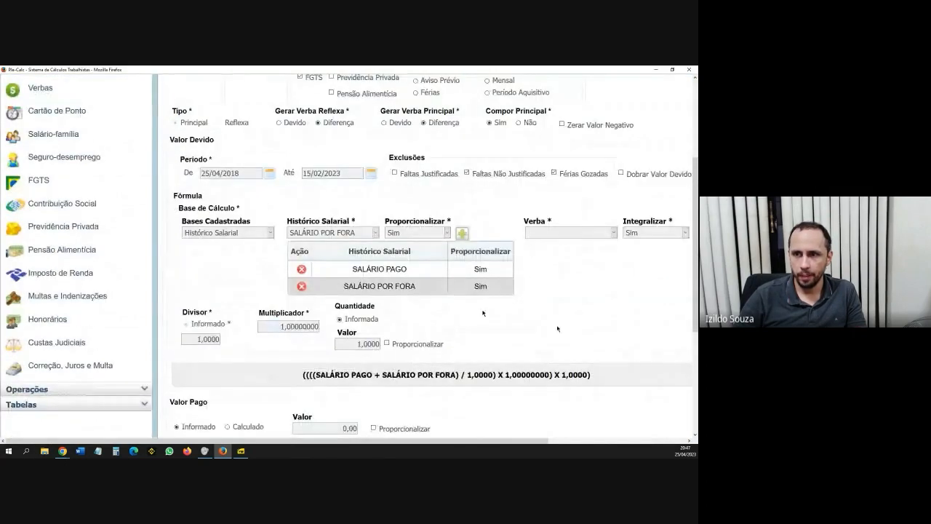
Review the Proporcionalizar setting and its options for the two salary histories in the SALDO DE SALÁRIO base.
drag(535, 442, 669, 448)
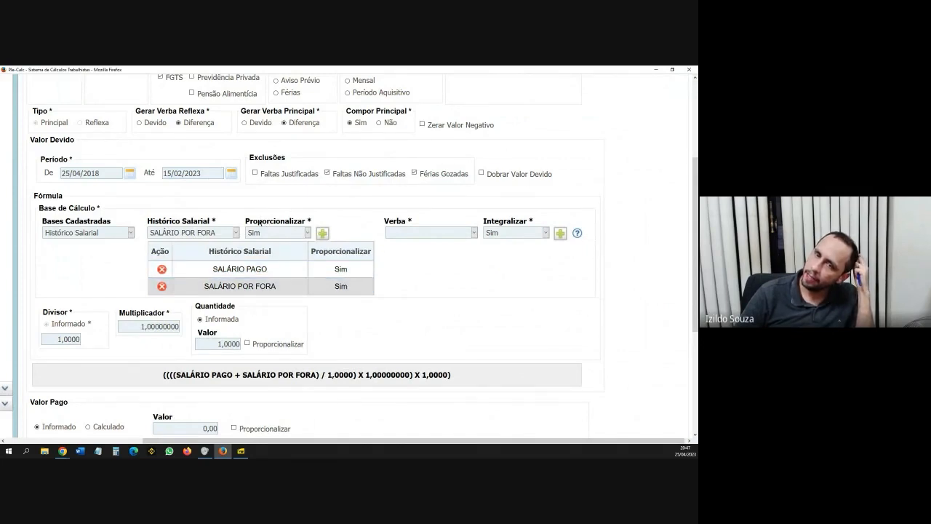
drag(246, 221, 309, 223)
click(309, 223)
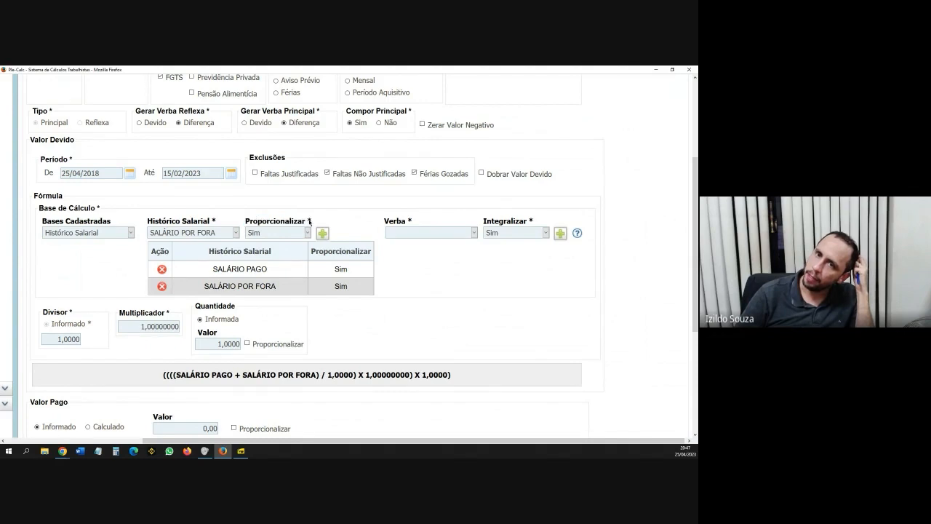
click(290, 234)
click(303, 206)
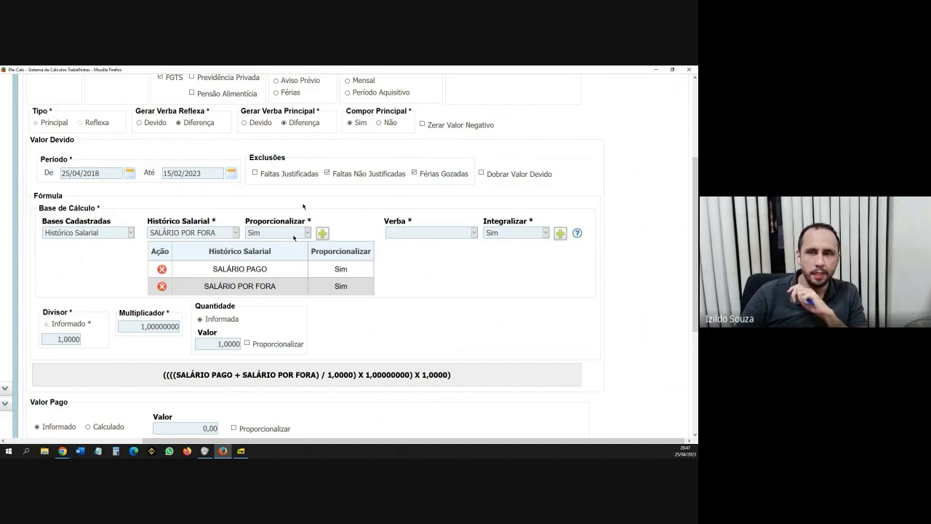
click(287, 233)
click(294, 211)
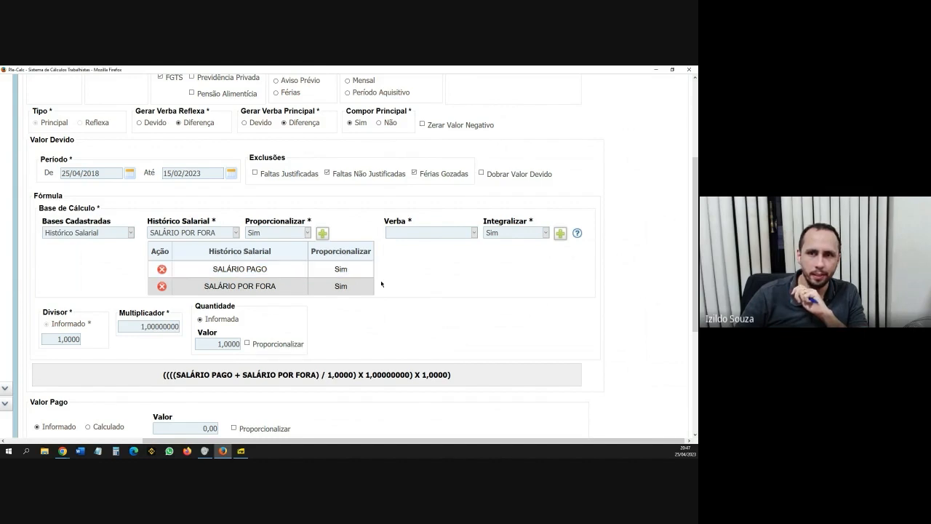
drag(233, 265, 366, 286)
click(366, 287)
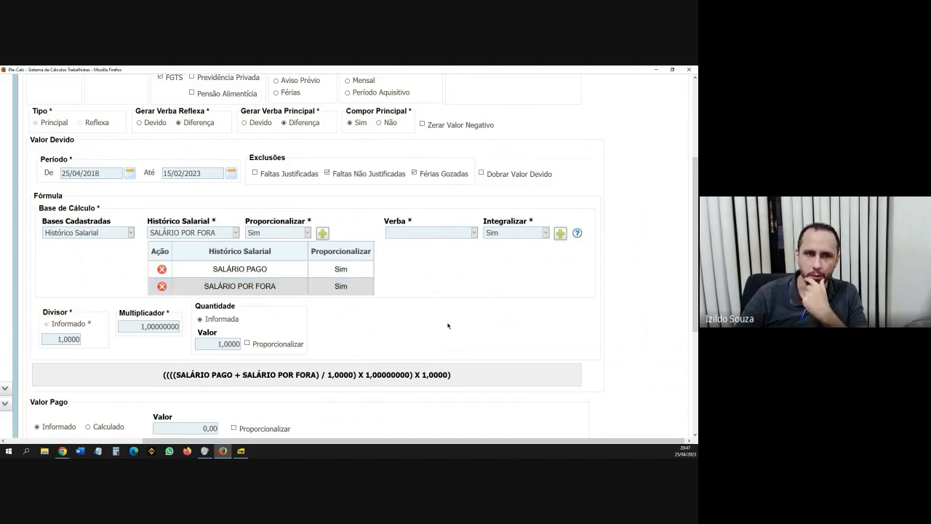
Save the SALDO DE SALÁRIO item and confirm the automatic generation of new occurrences.
scroll(463, 331, down, 3)
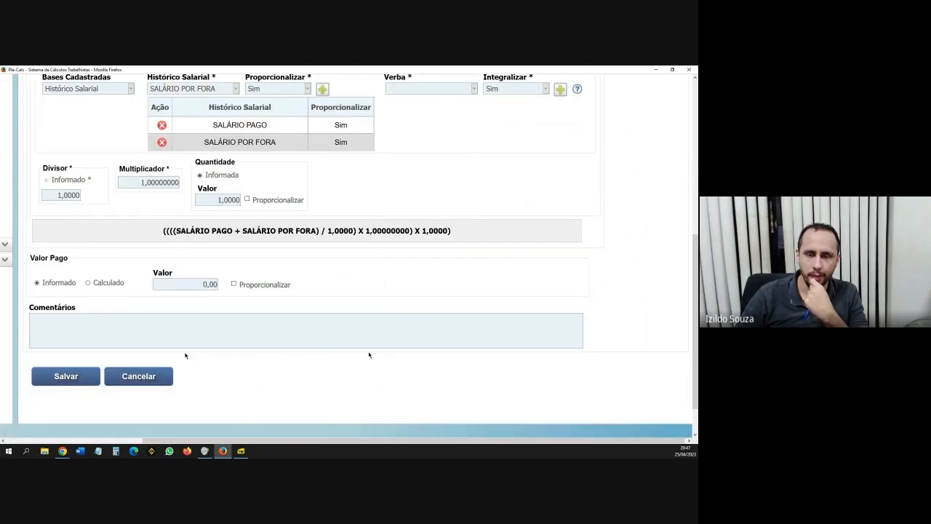
click(78, 376)
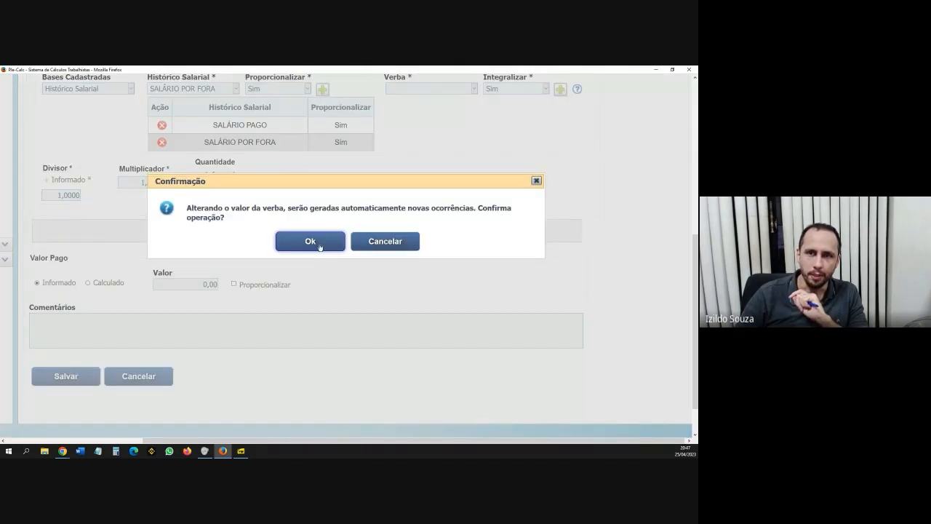
click(320, 247)
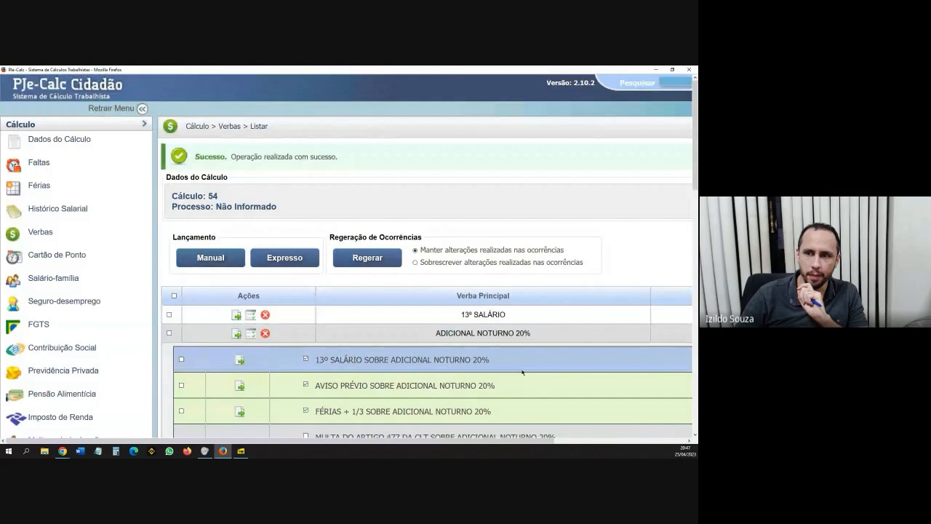
Collapse the expanded reflex lists of ADICIONAL NOTURNO 20%, HORAS EXTRAS 50%, INTERVALO INTERJORNADAS and INTERVALO INTRAJORNADA.
click(607, 333)
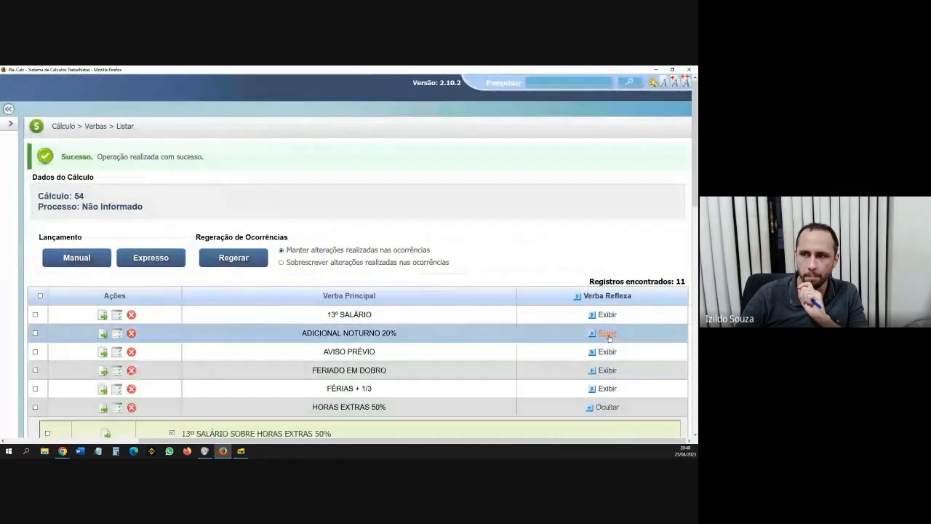
scroll(608, 355, down, 3)
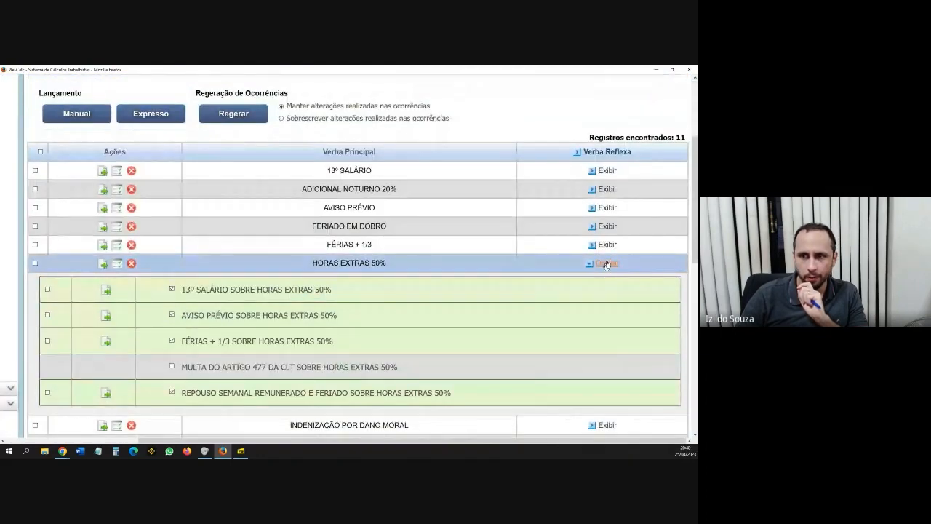
click(607, 263)
click(607, 299)
click(607, 318)
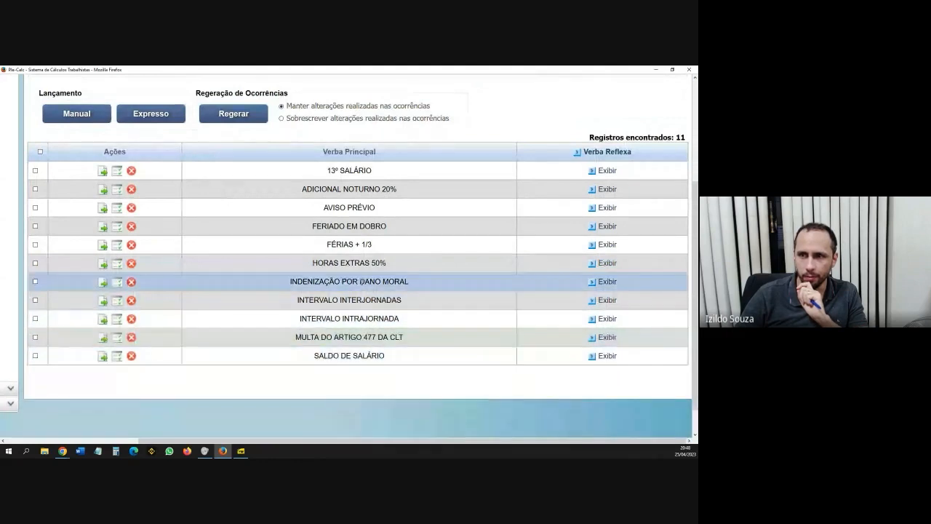
Save the INDENIZAÇÃO POR DANO MORAL item with Proporcionalizar cleared for the 5.000,00 due value.
click(103, 282)
scroll(525, 354, down, 3)
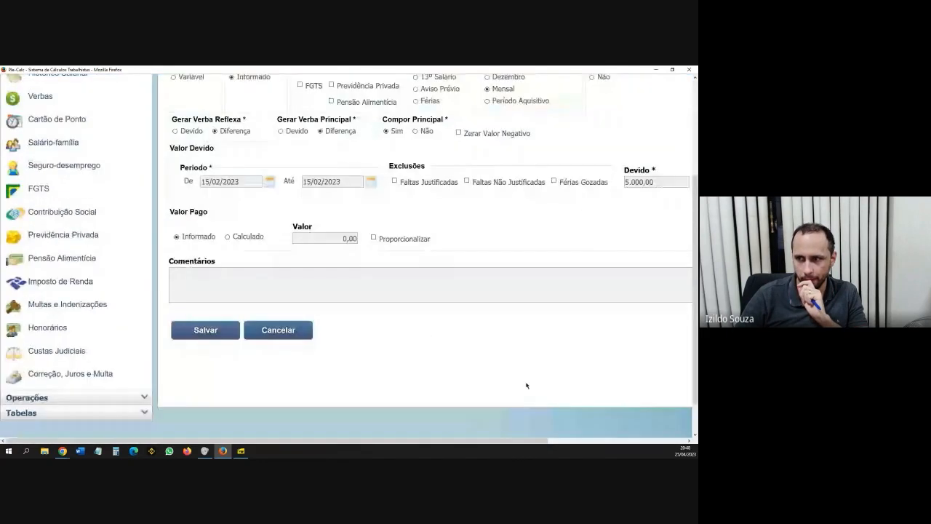
click(576, 442)
scroll(582, 266, up, 2)
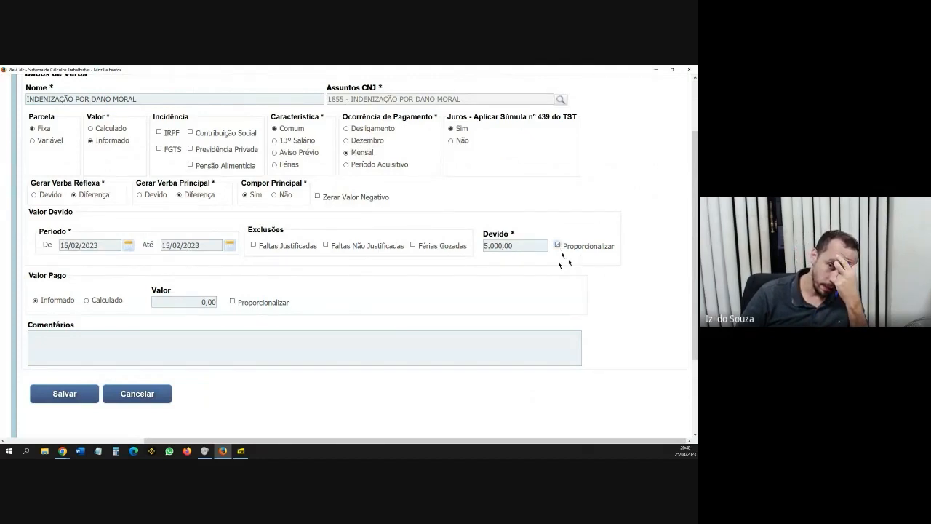
scroll(571, 266, up, 2)
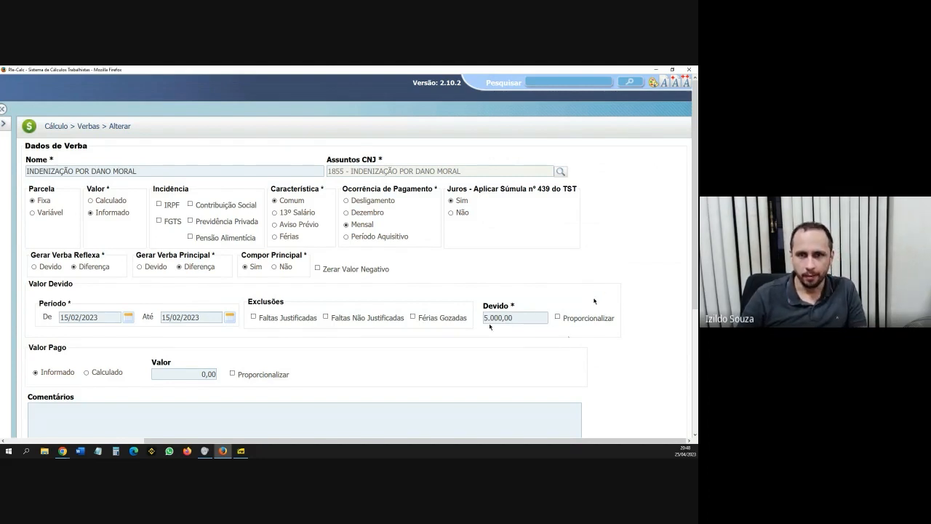
click(1, 258)
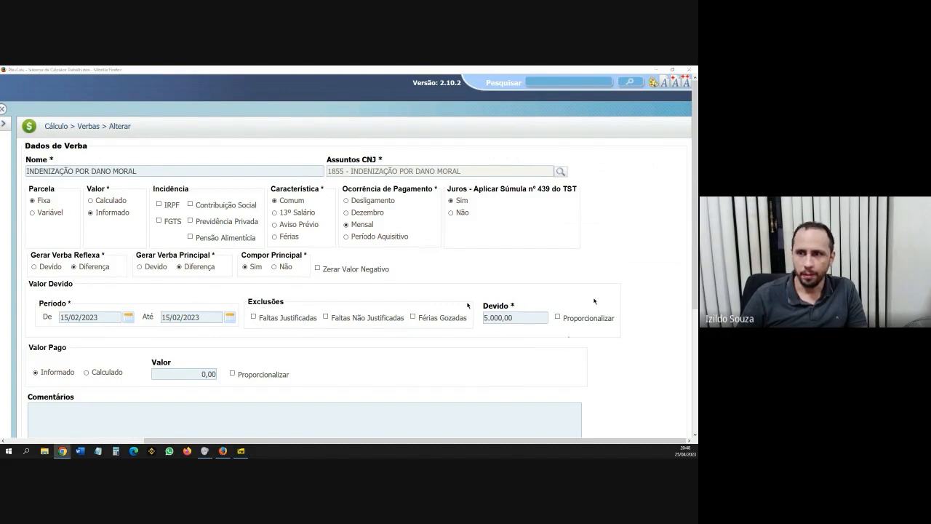
scroll(140, 422, down, 4)
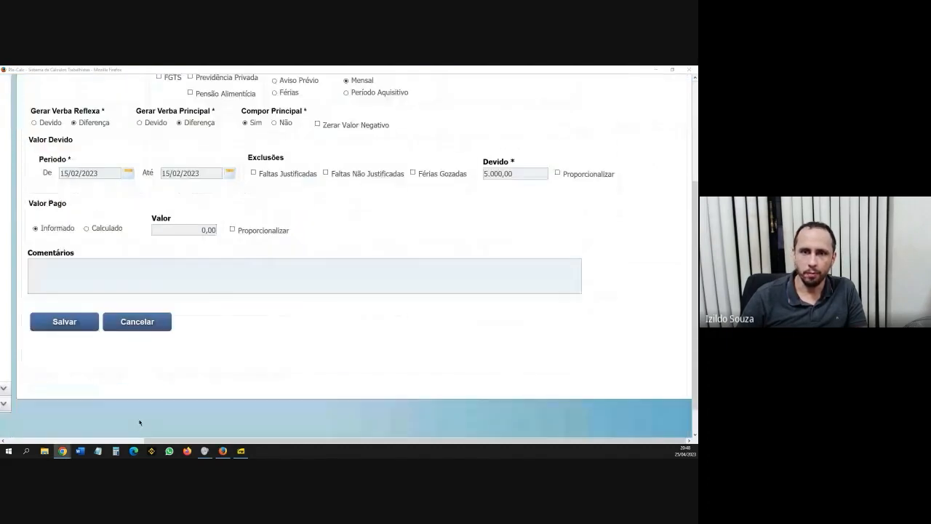
click(87, 328)
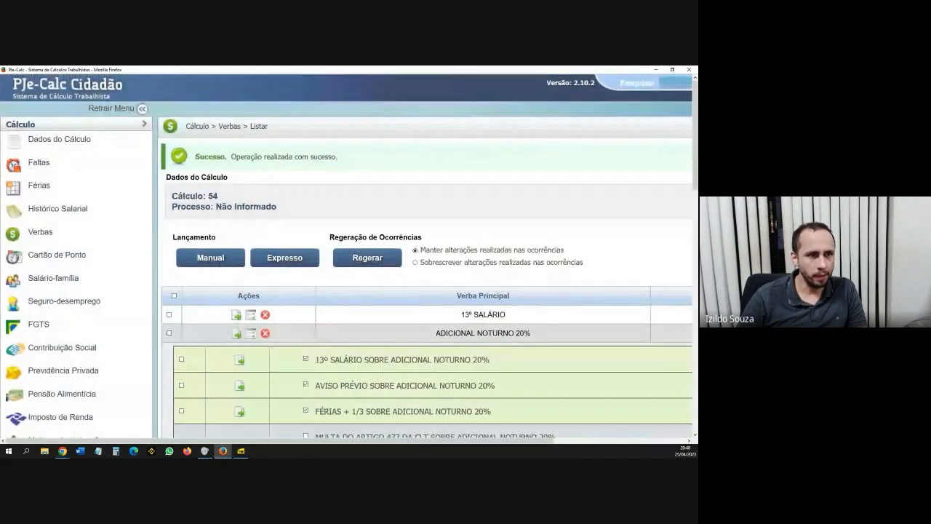
Collapse the reopened reflex lists of ADICIONAL NOTURNO 20%, HORAS EXTRAS 50%, INTERVALO INTERJORNADAS and INTERVALO INTRAJORNADA.
key(alt+Tab)
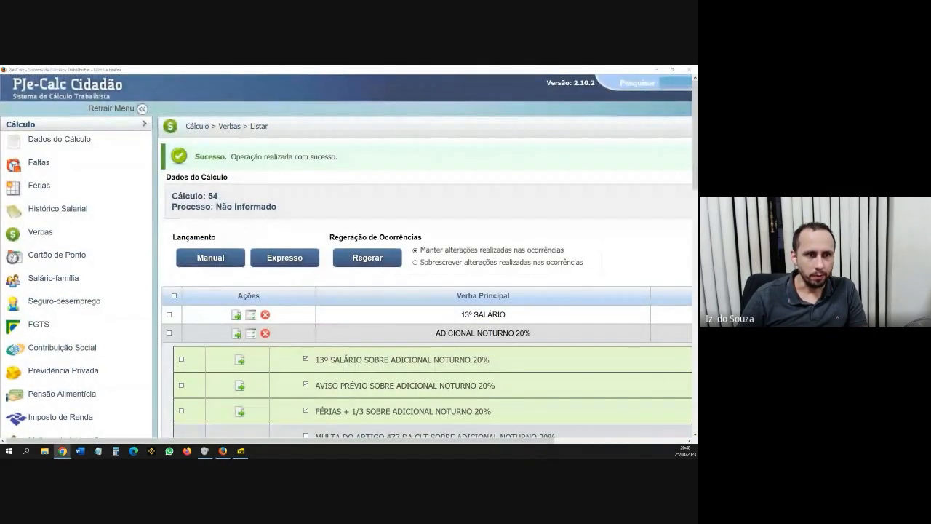
scroll(403, 321, down, 1)
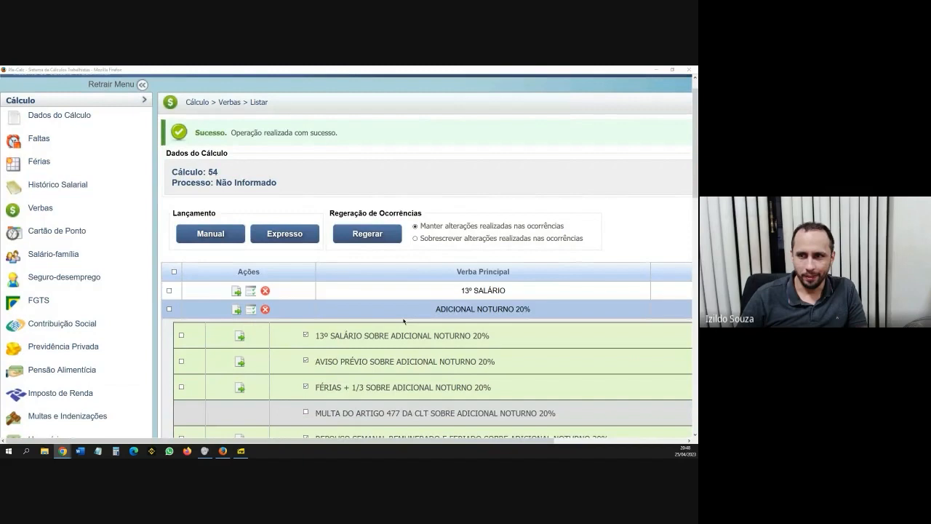
scroll(404, 320, down, 3)
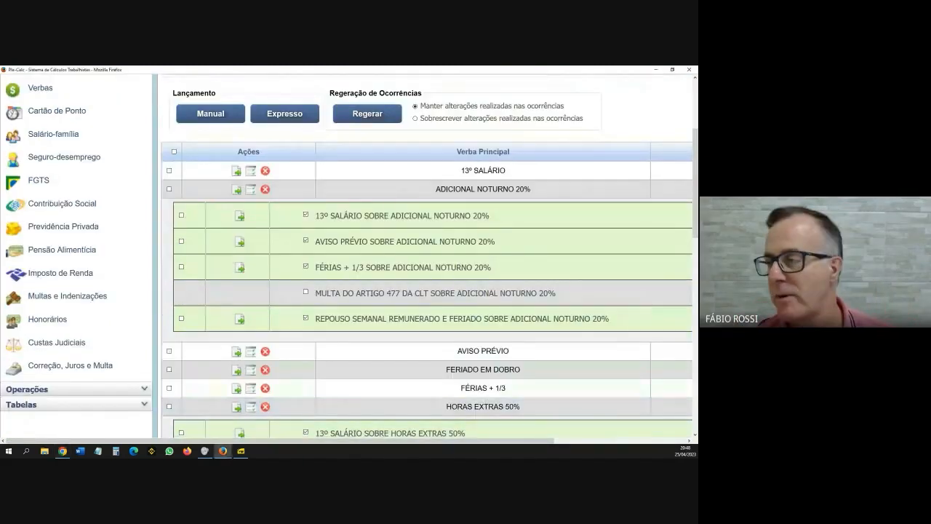
key(alt+Tab)
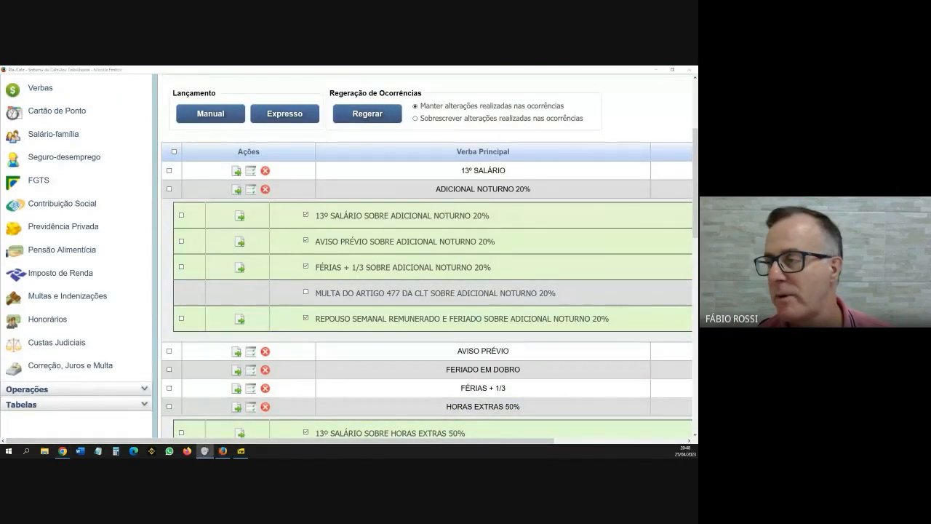
click(597, 441)
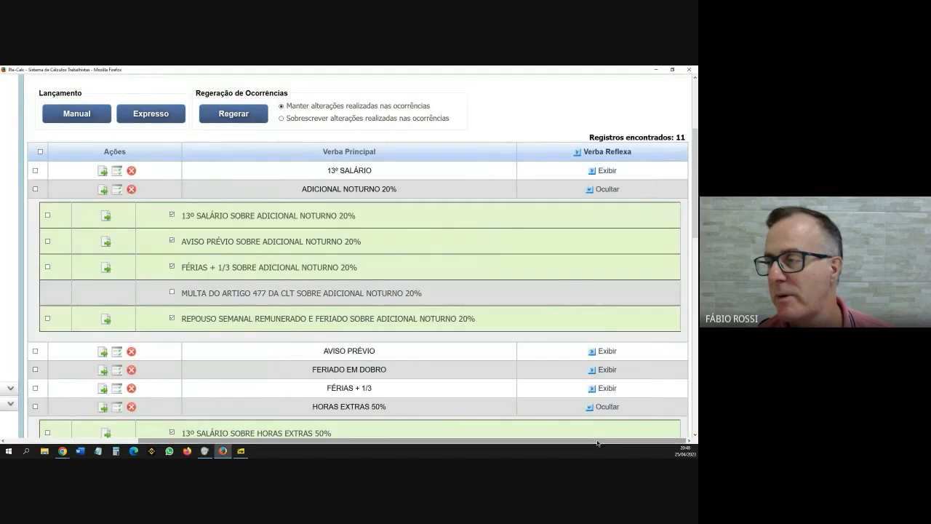
click(607, 189)
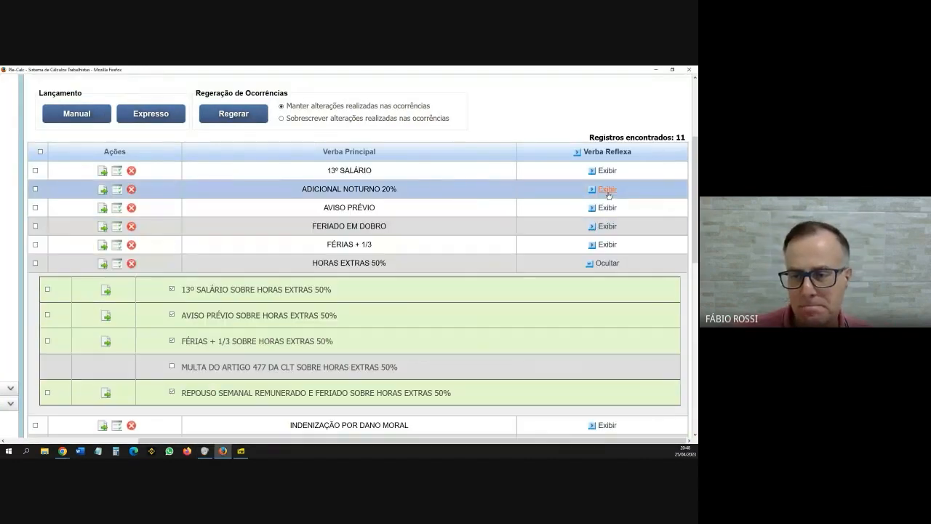
click(607, 263)
click(607, 299)
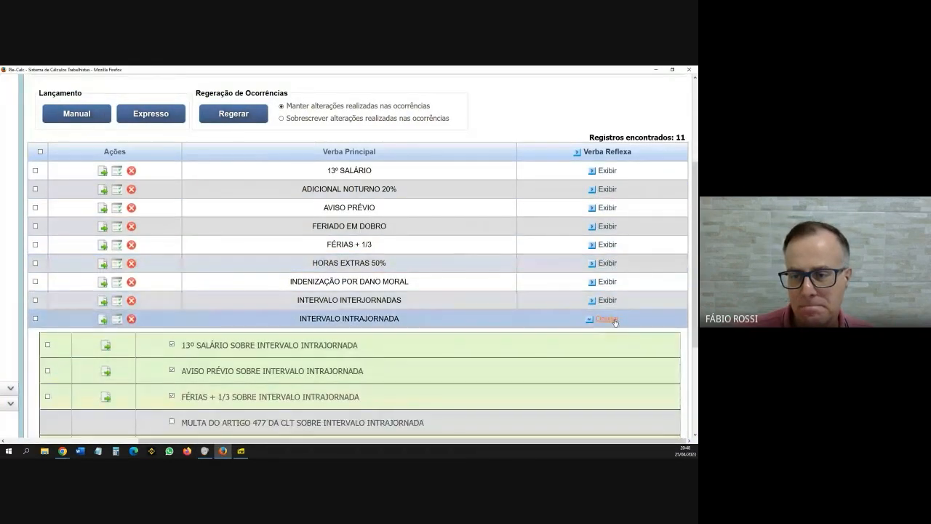
click(607, 318)
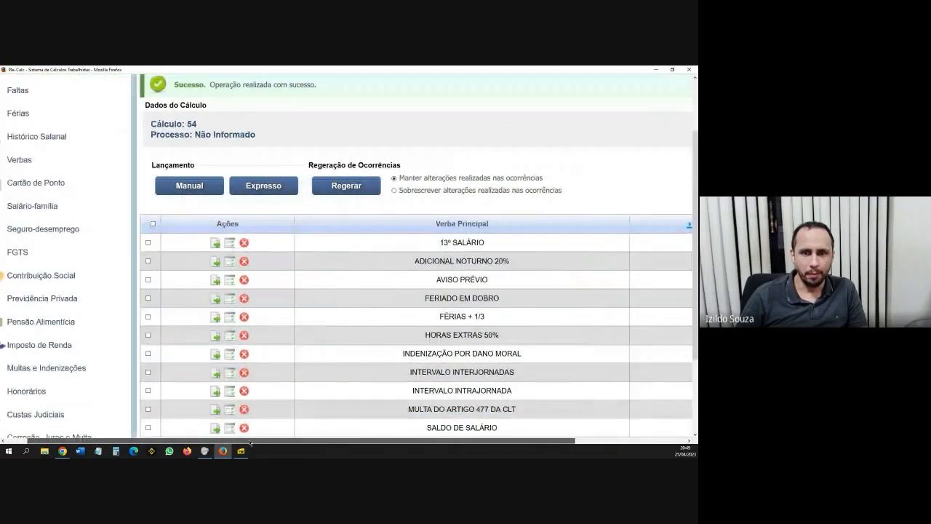
Open the Cartão de Ponto record for editing and review its standard workday, Períodos de Descanso and Horário Noturno settings.
drag(249, 442, 222, 440)
scroll(114, 259, up, 3)
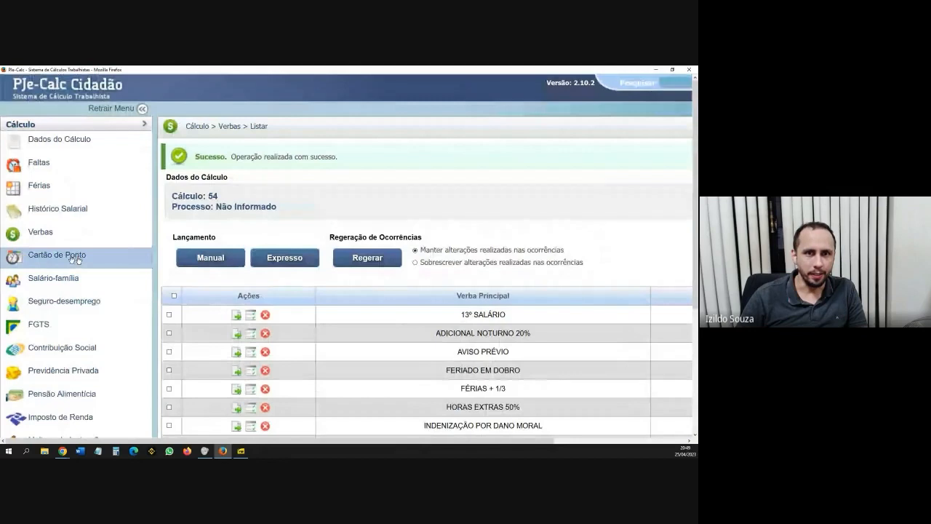
click(73, 258)
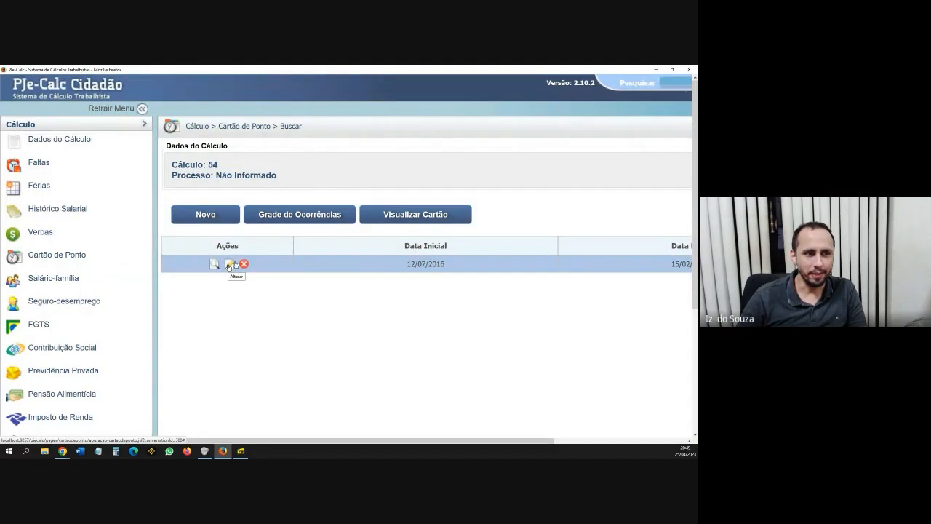
click(230, 265)
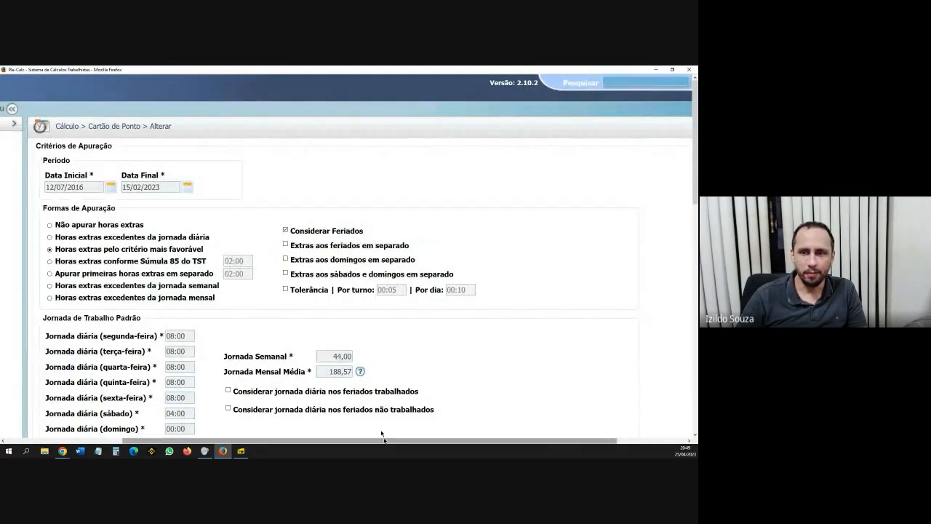
scroll(348, 398, down, 3)
scroll(348, 398, down, 4)
click(149, 430)
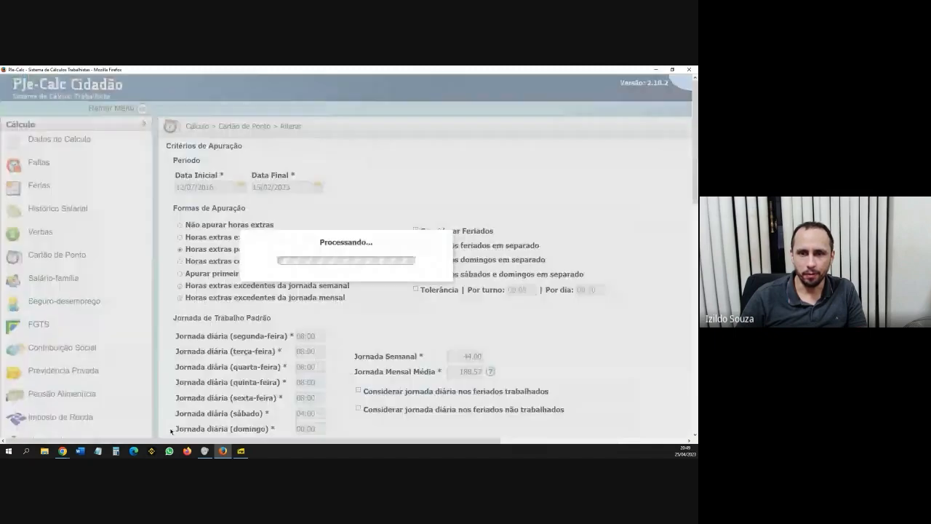
click(229, 263)
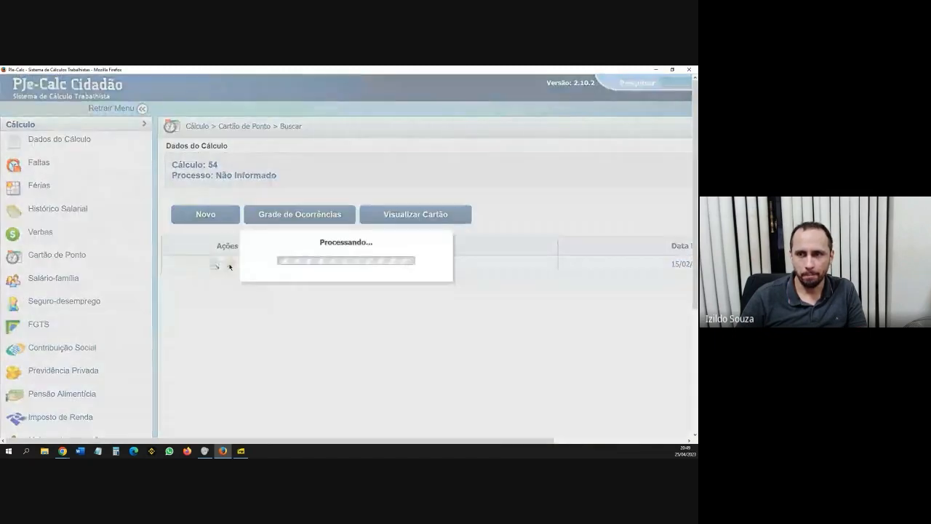
scroll(268, 284, down, 3)
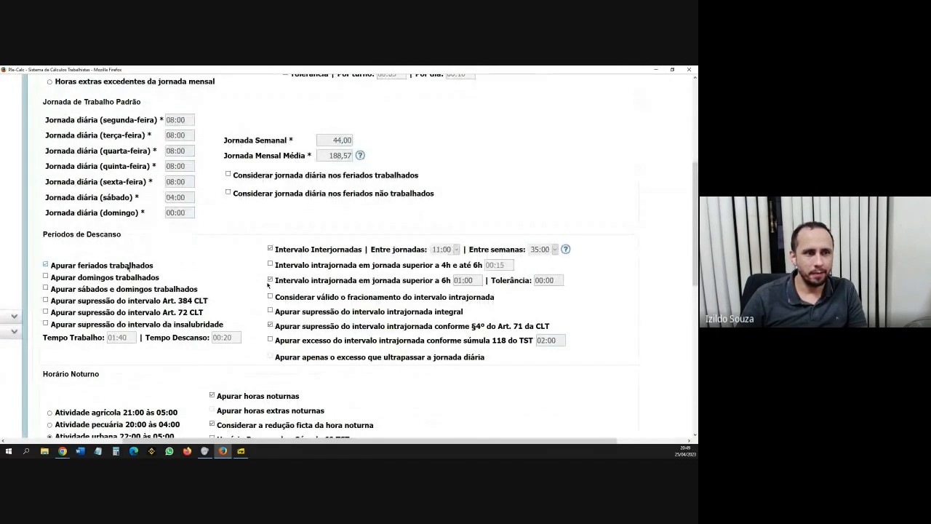
scroll(340, 415, left, 1)
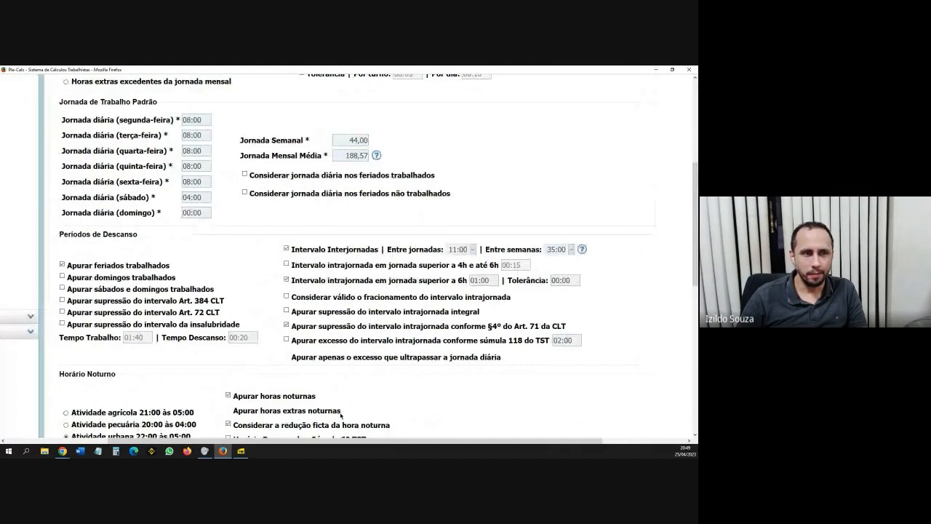
scroll(340, 415, down, 1)
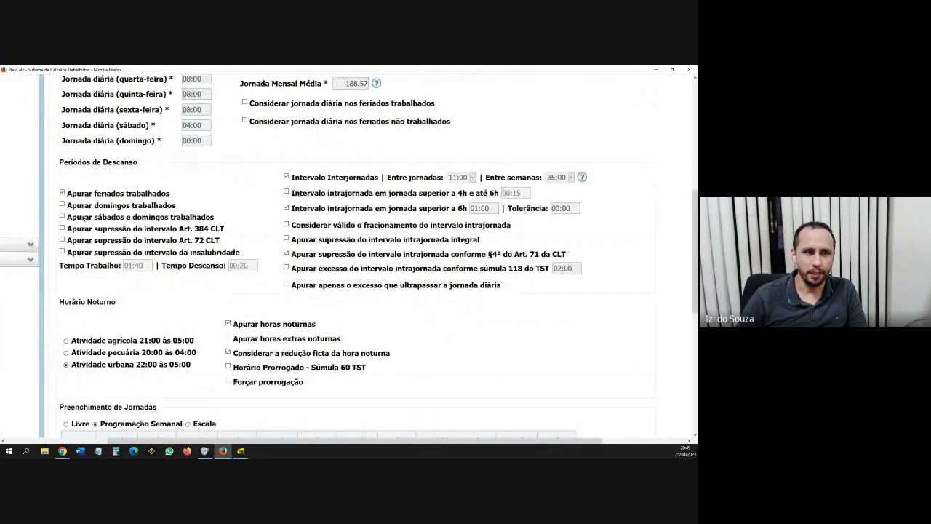
scroll(69, 233, up, 1)
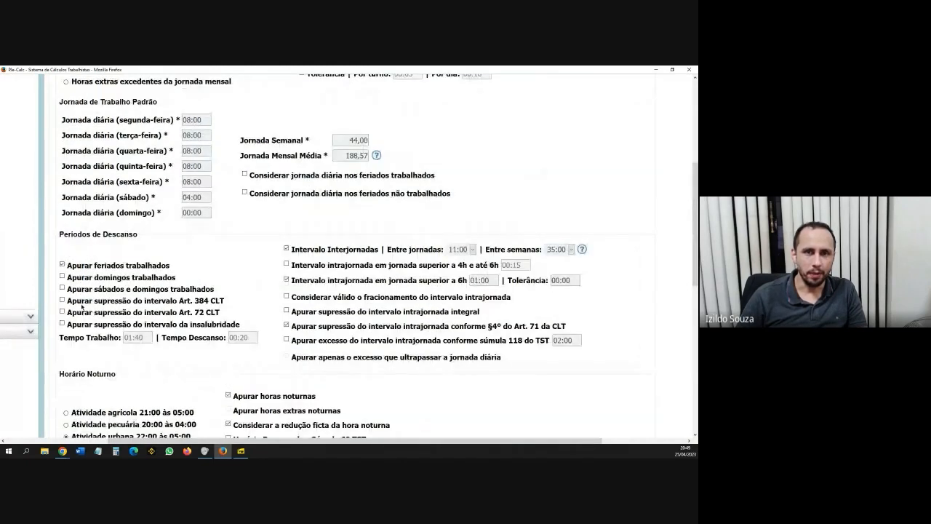
Switch Intervalo Interjornadas off and back on, check the weekly schedule, and leave the time card without saving.
click(77, 303)
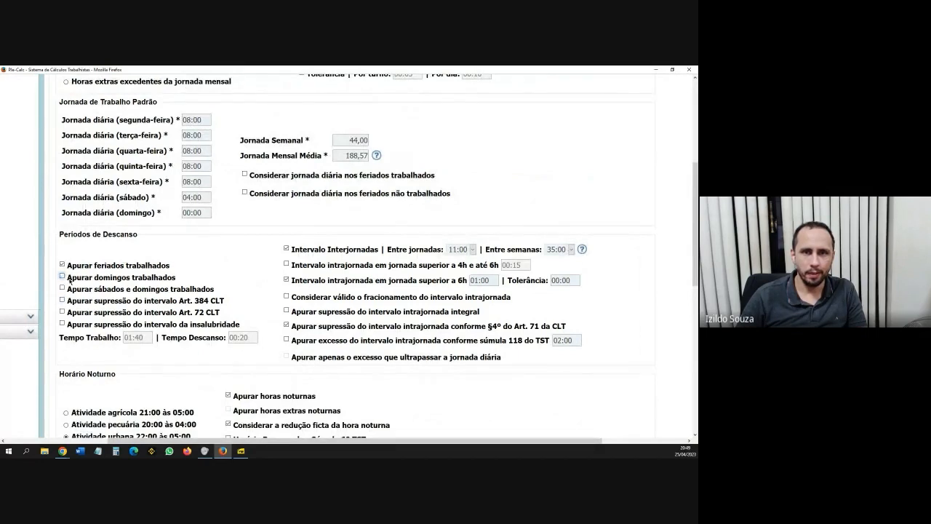
click(287, 248)
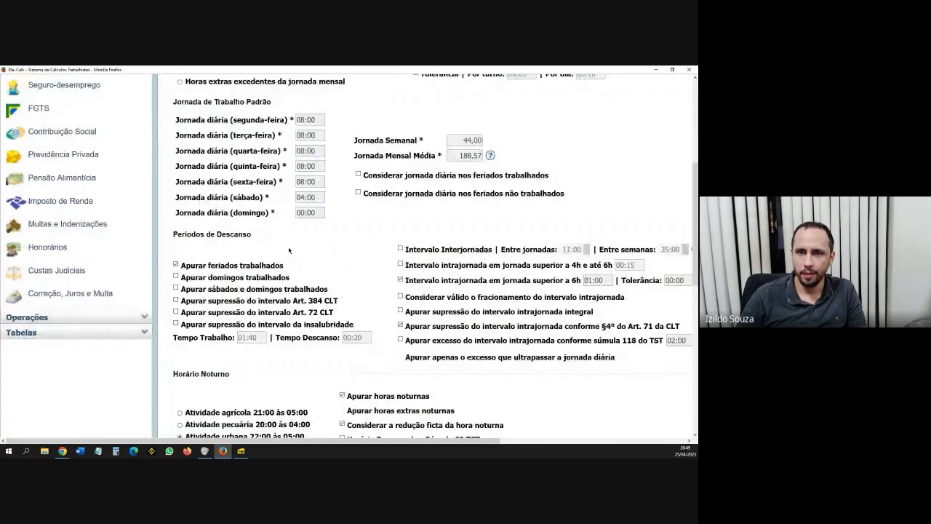
click(288, 250)
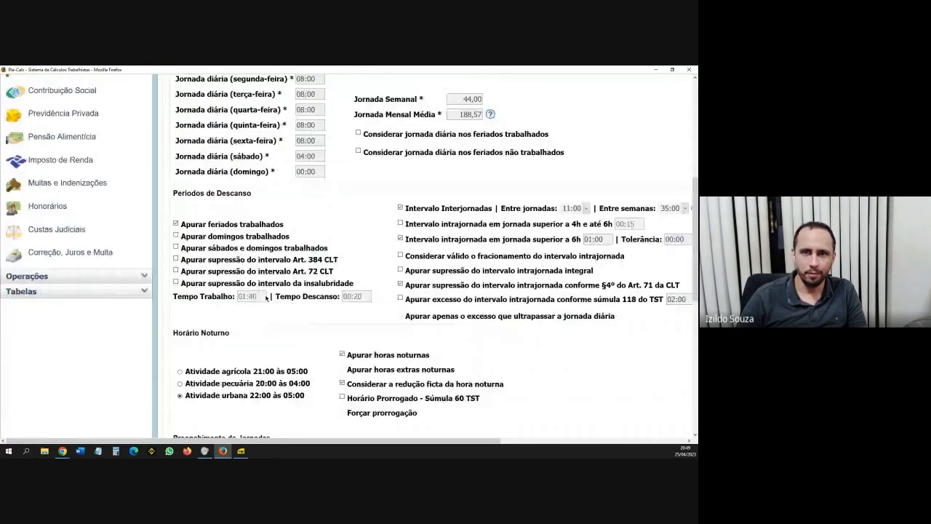
scroll(266, 297, down, 1)
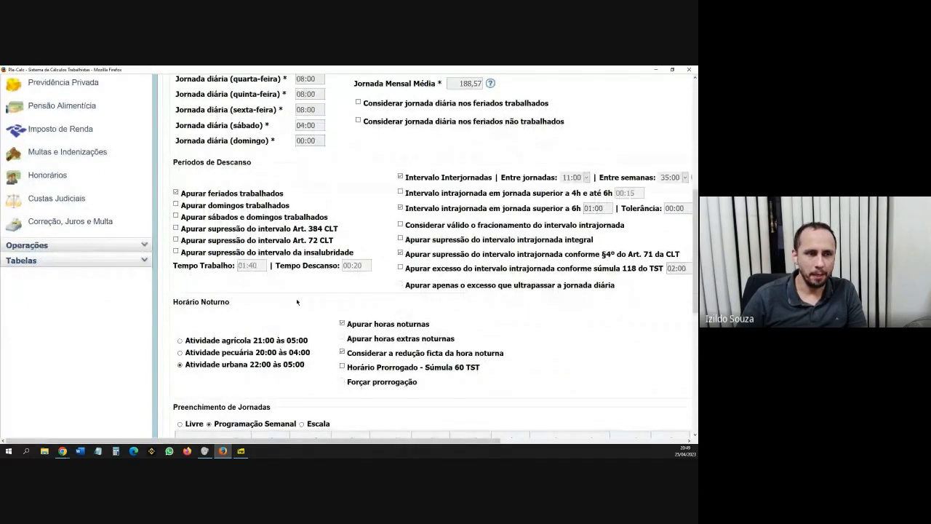
key(alt+Tab)
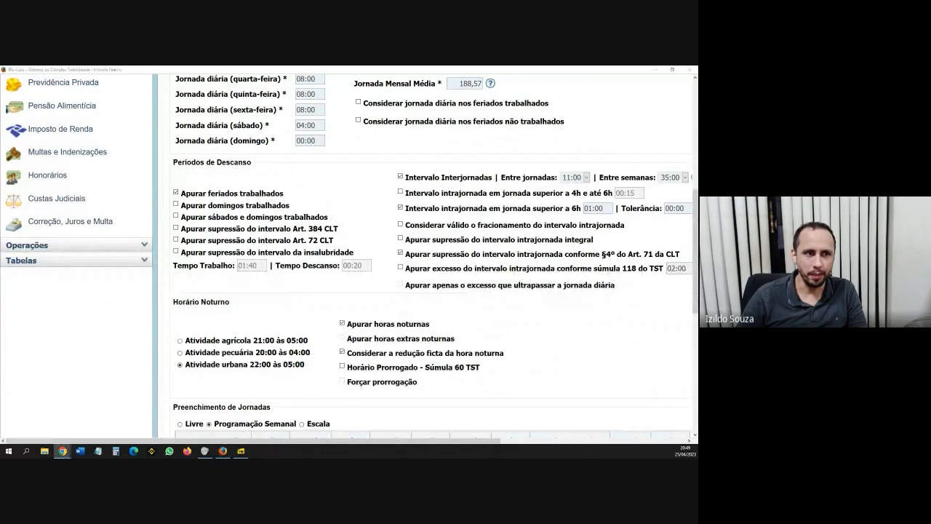
scroll(351, 318, down, 10)
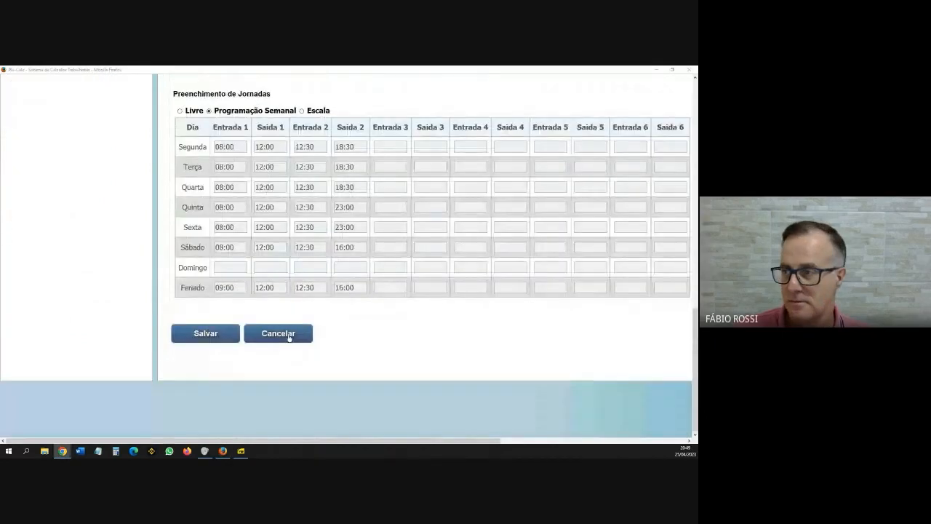
click(289, 335)
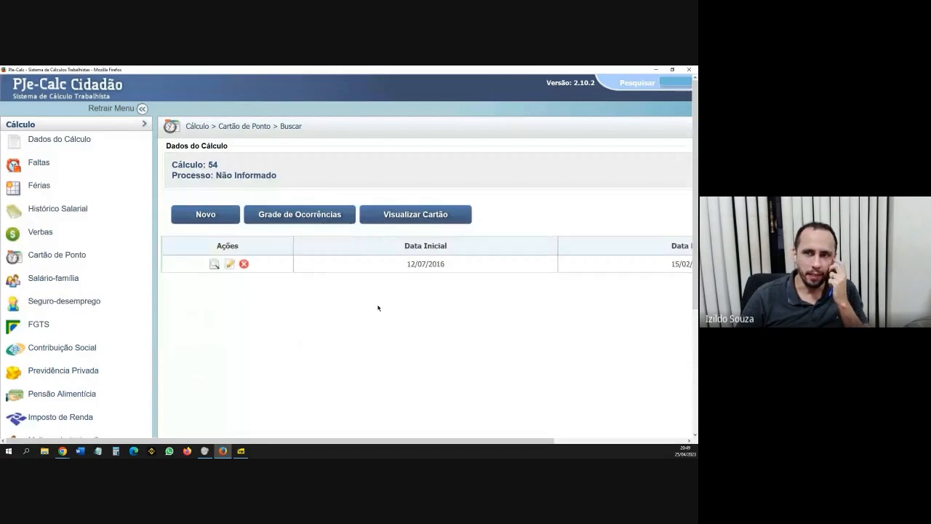
Display the calculated time card and examine its monthly occurrences, including the Feriados Trabalhados column.
click(396, 216)
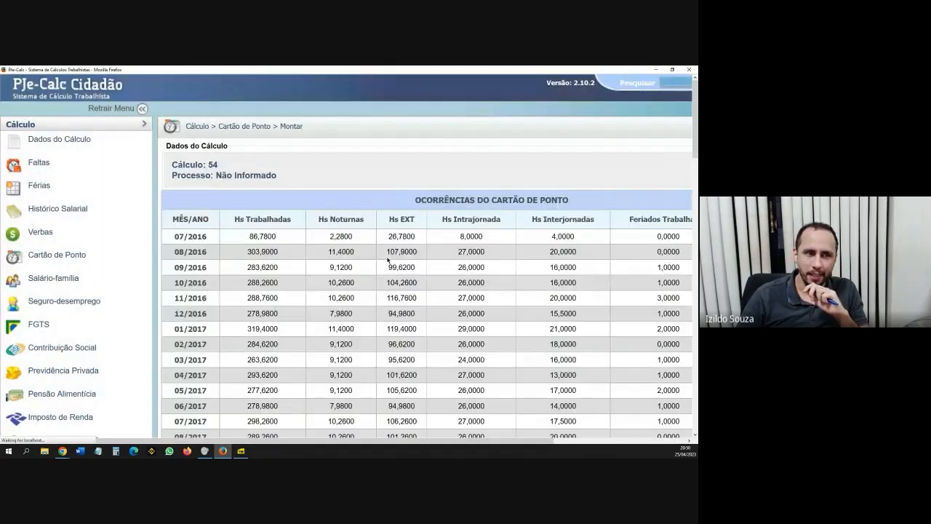
scroll(388, 259, down, 15)
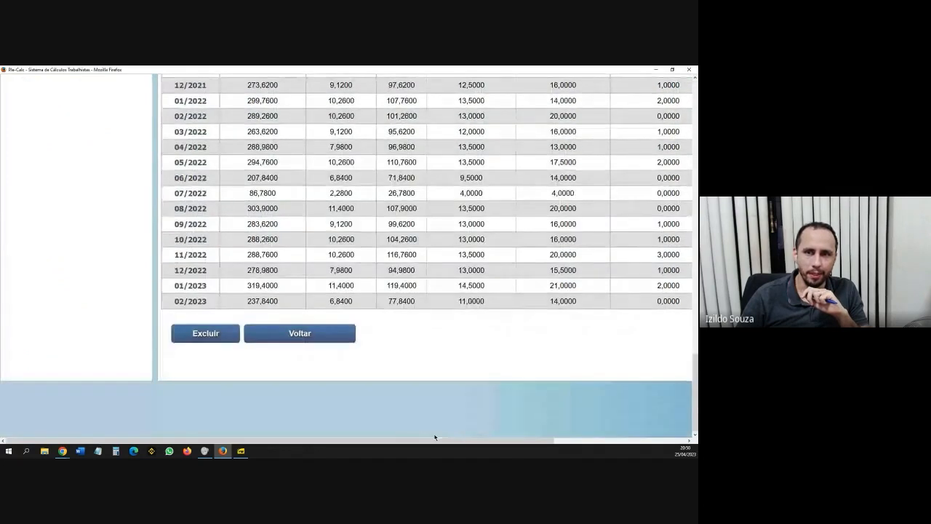
drag(438, 442, 574, 447)
scroll(560, 334, up, 15)
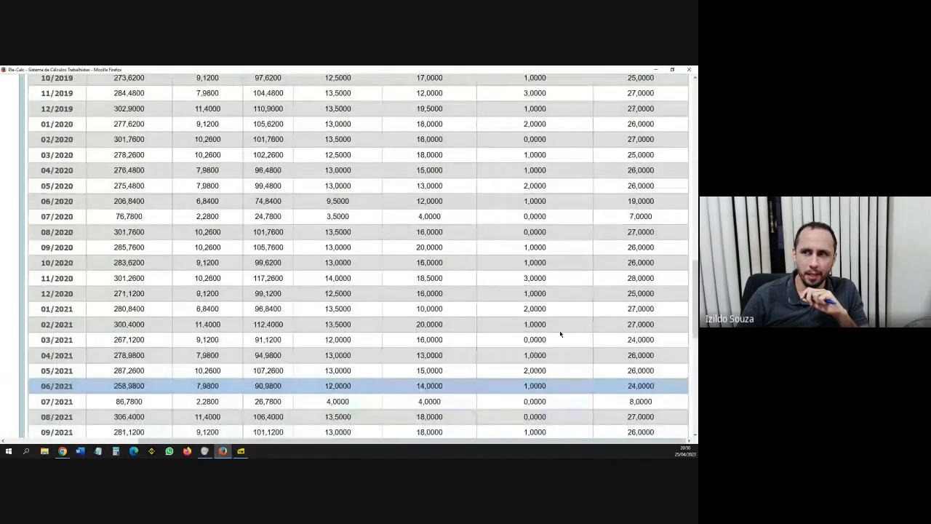
scroll(560, 334, up, 1)
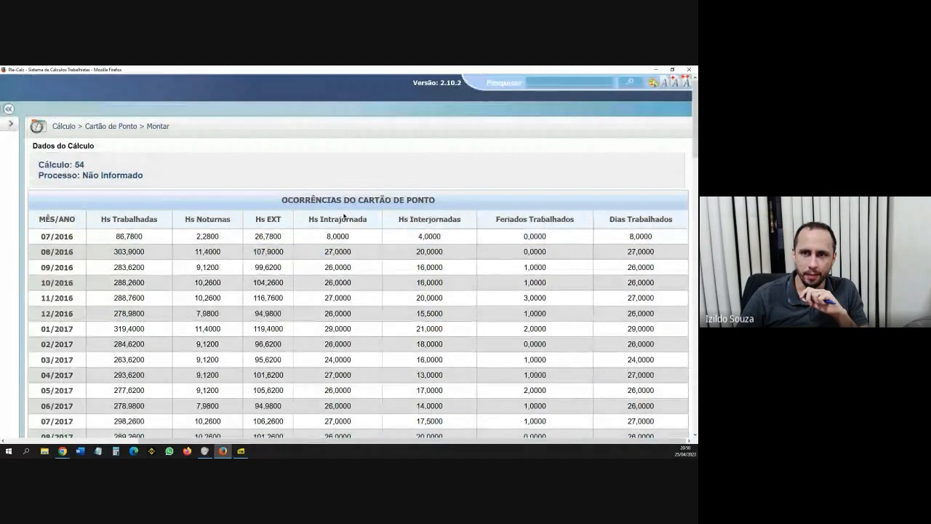
drag(495, 219, 579, 226)
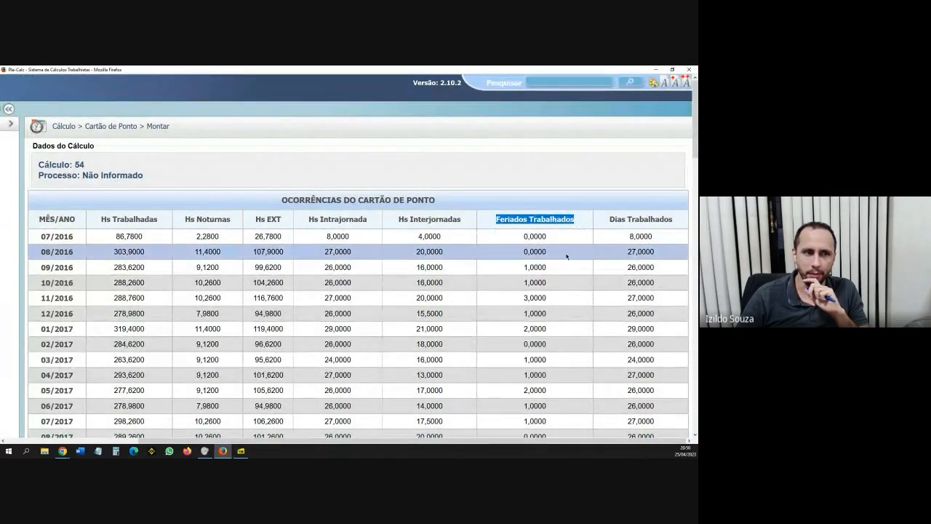
Review the Feriados Trabalhados values through the last month of the time card occurrences and return to the time card list.
scroll(552, 264, down, 1)
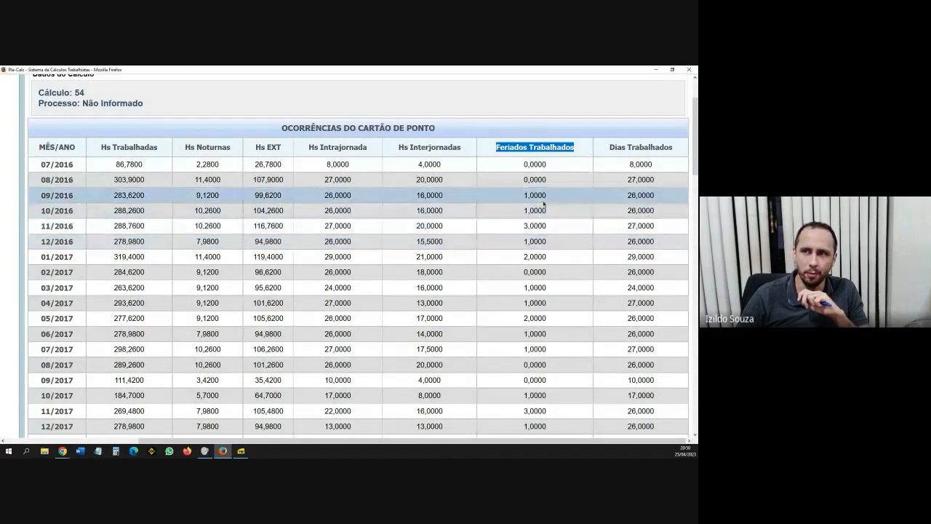
click(546, 173)
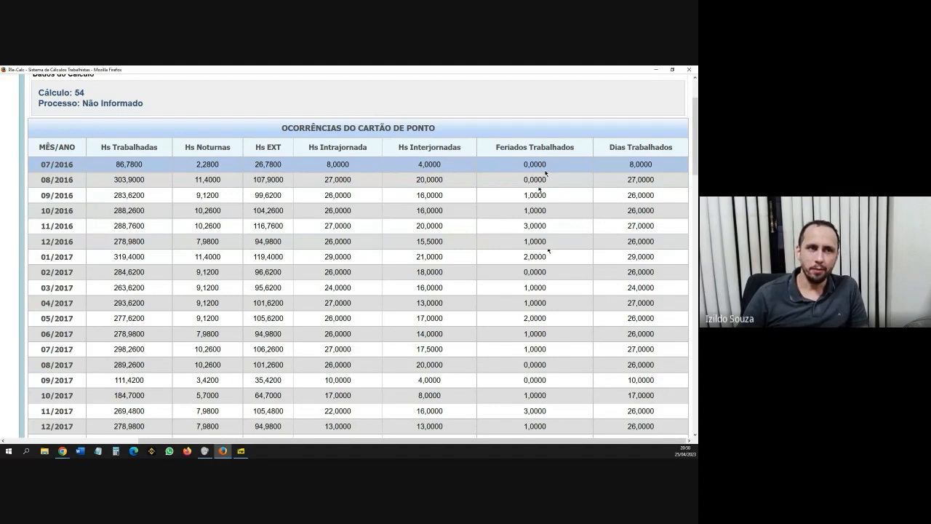
drag(495, 149, 580, 151)
click(575, 154)
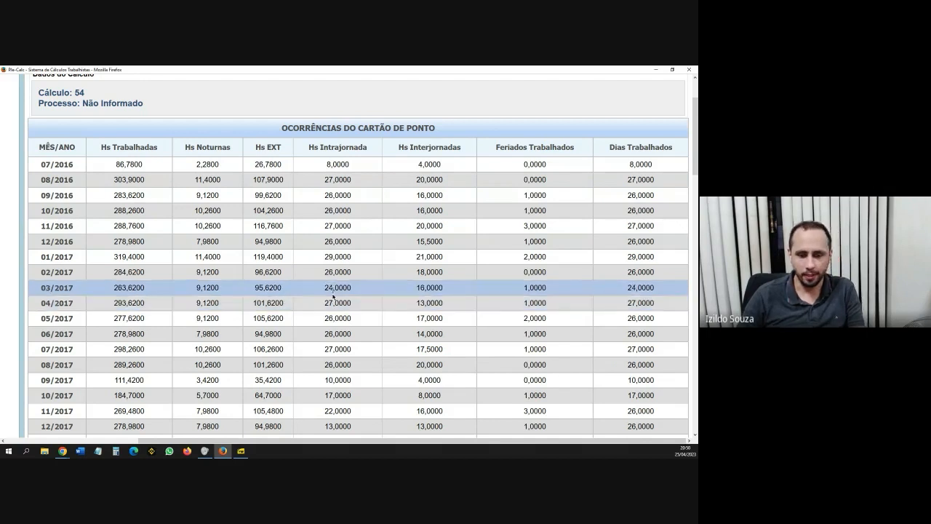
scroll(331, 305, down, 10)
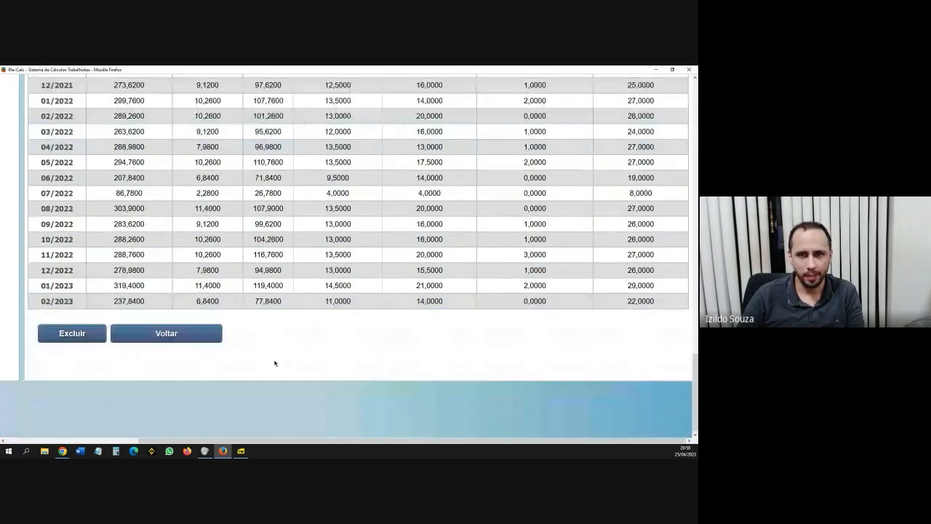
click(176, 335)
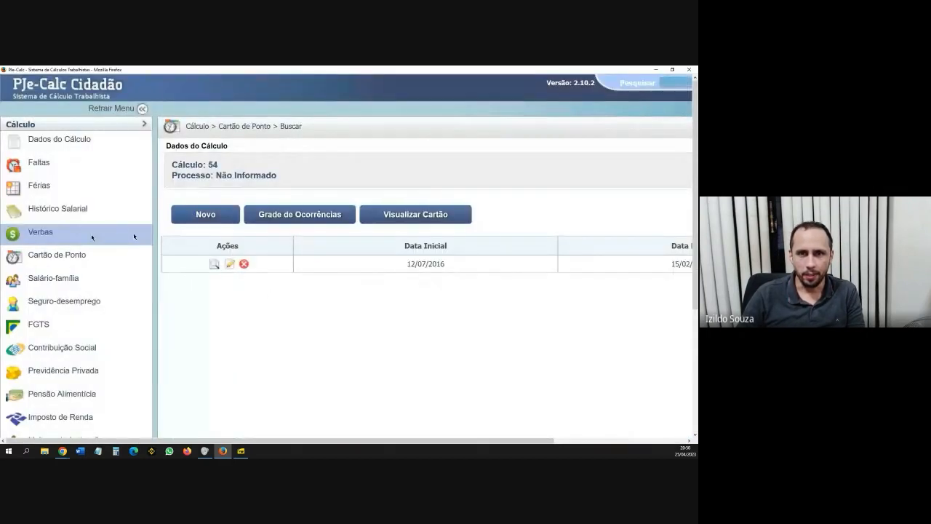
Open the FERIADO EM DOBRO parameters from Verbas, check its formula and the time card lines available for Quantidade, and leave without saving.
click(45, 233)
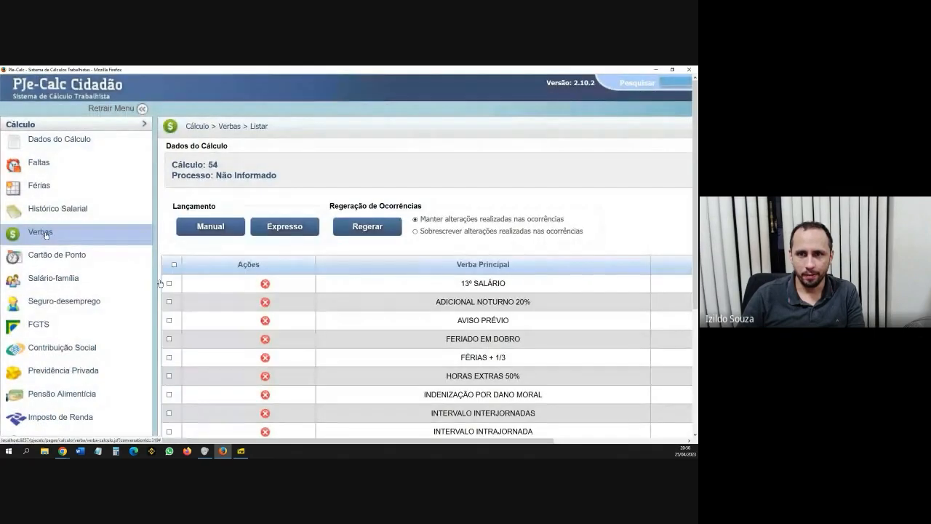
scroll(366, 308, down, 1)
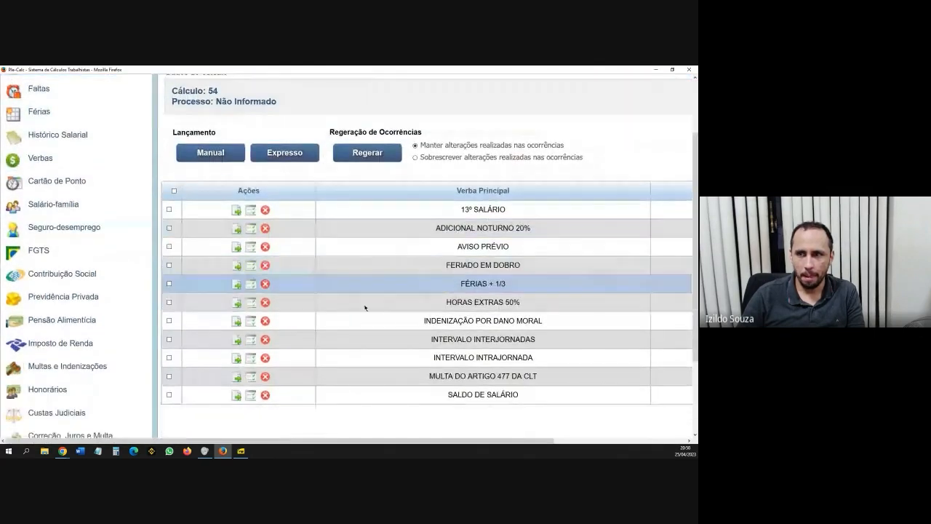
click(237, 268)
scroll(452, 292, down, 3)
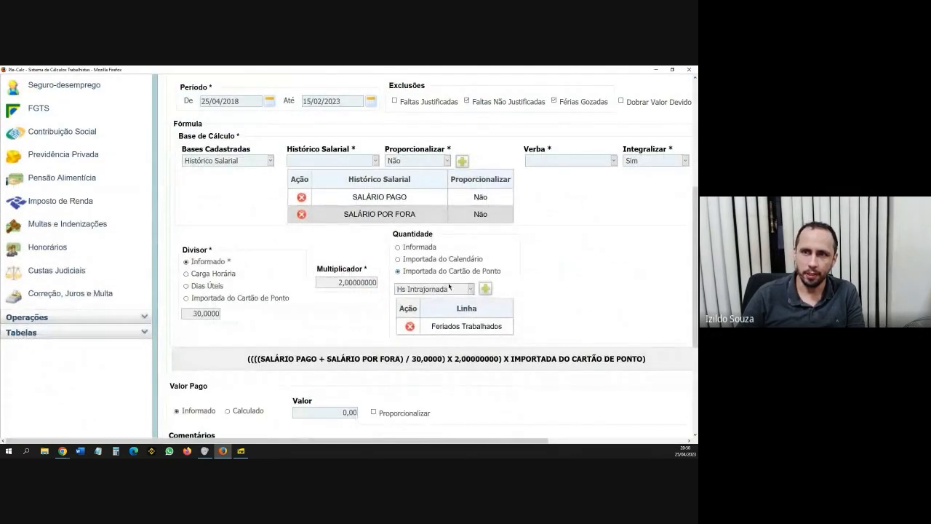
click(430, 290)
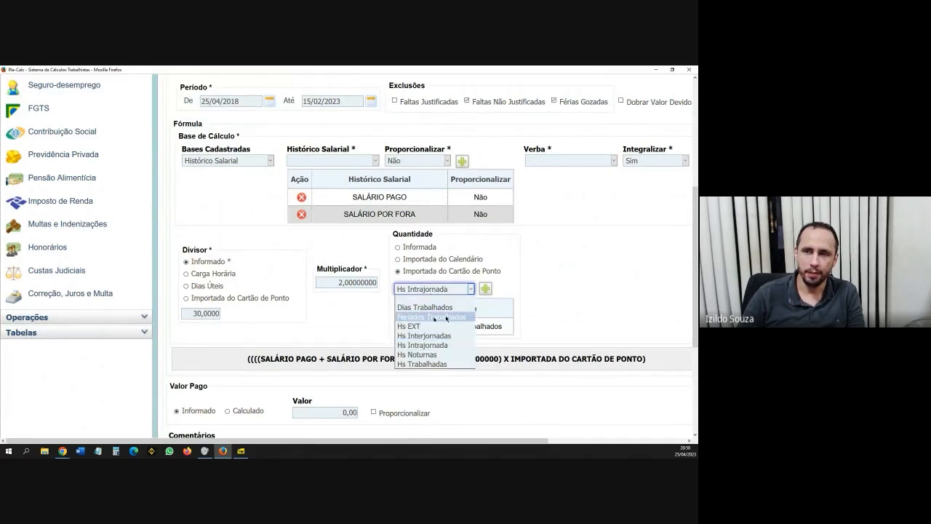
click(596, 280)
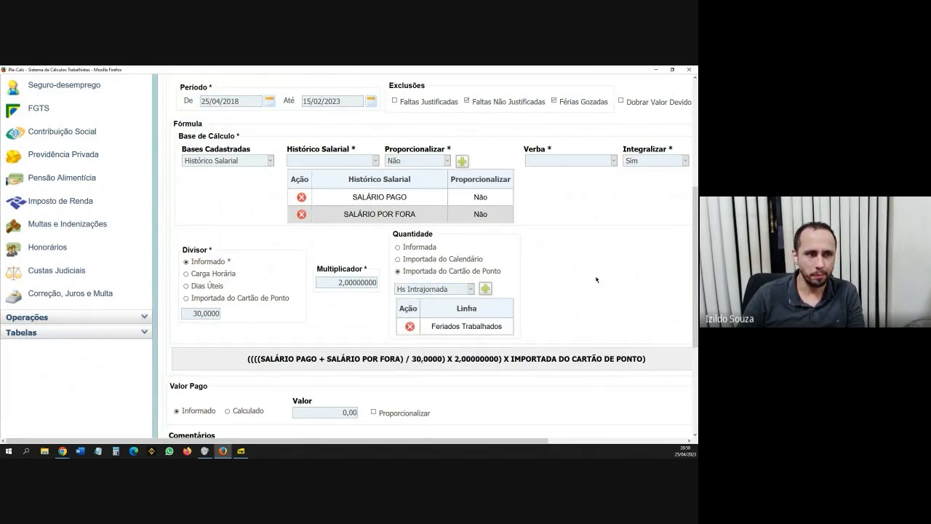
scroll(594, 297, down, 2)
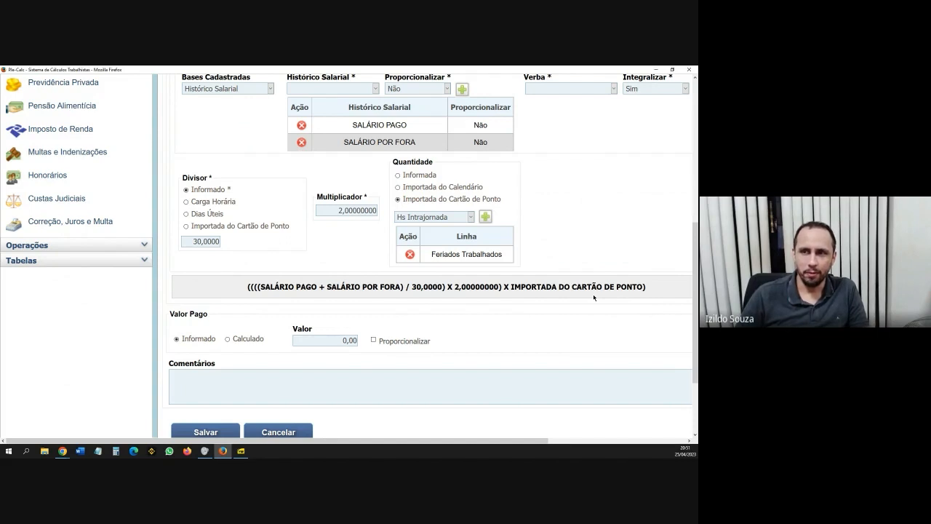
click(447, 216)
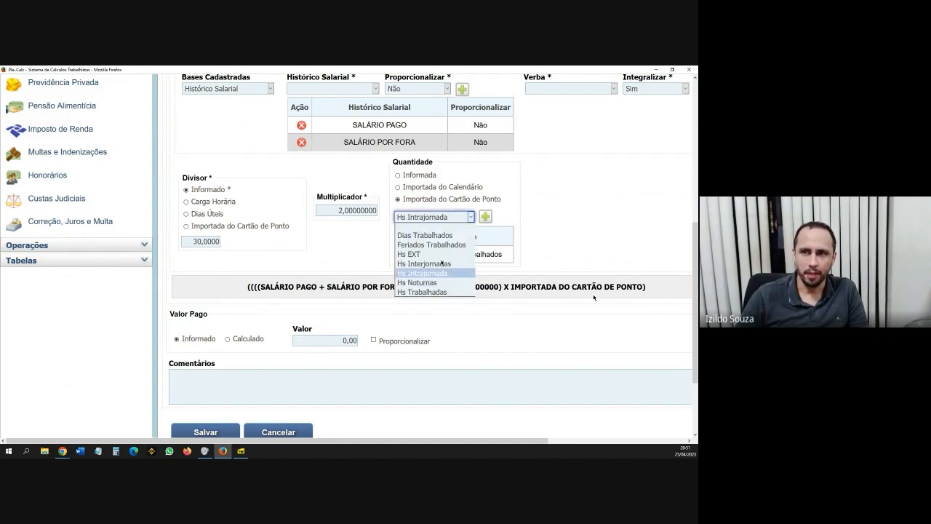
click(534, 208)
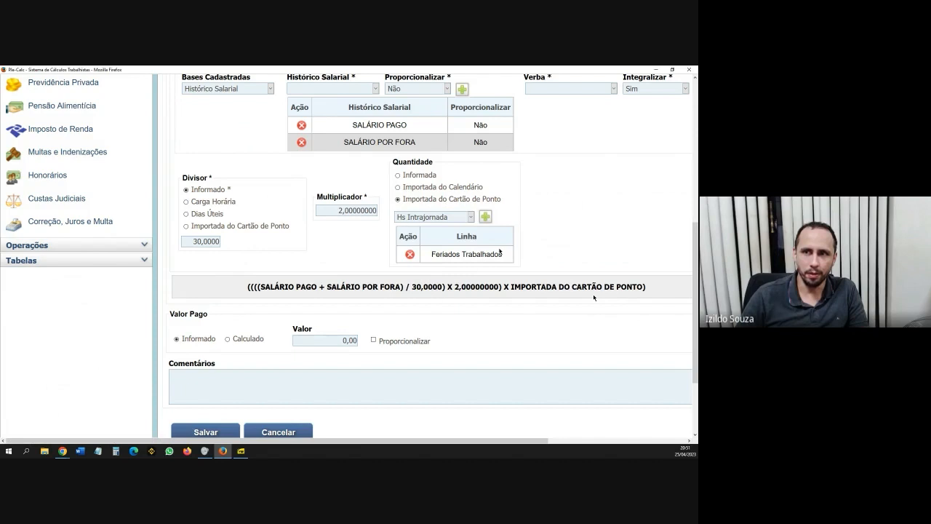
click(274, 432)
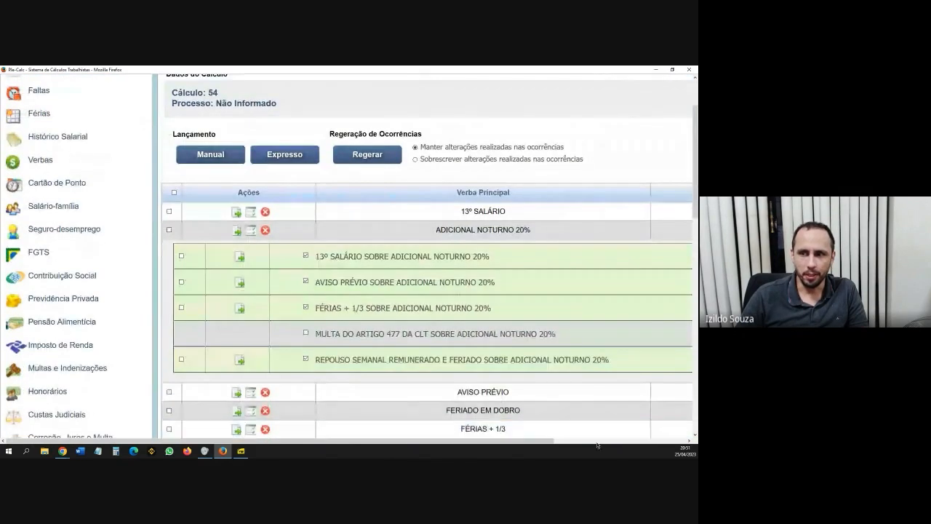
Hide the reflex items of ADICIONAL NOTURNO 20%, HORAS EXTRAS 50%, INTERVALO INTERJORNADAS and INTERVALO INTRAJORNADA in the Verbas list.
click(608, 231)
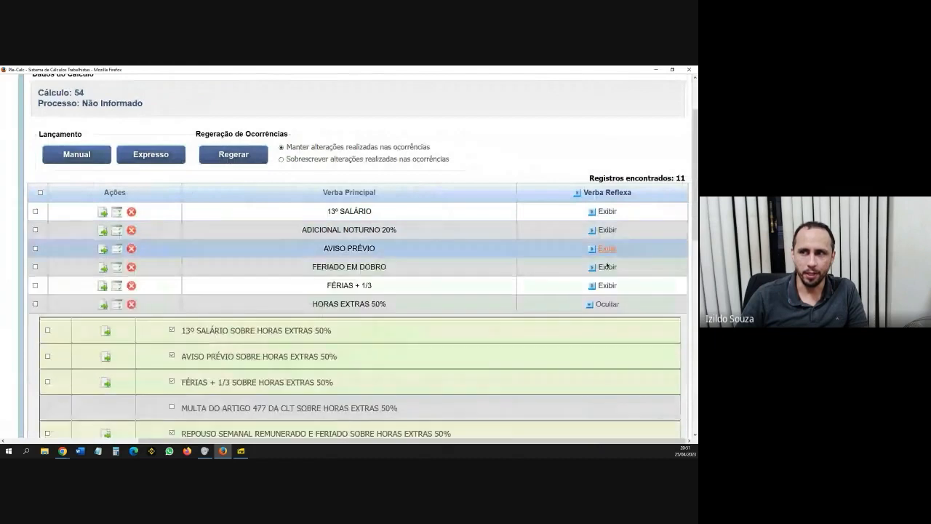
click(606, 306)
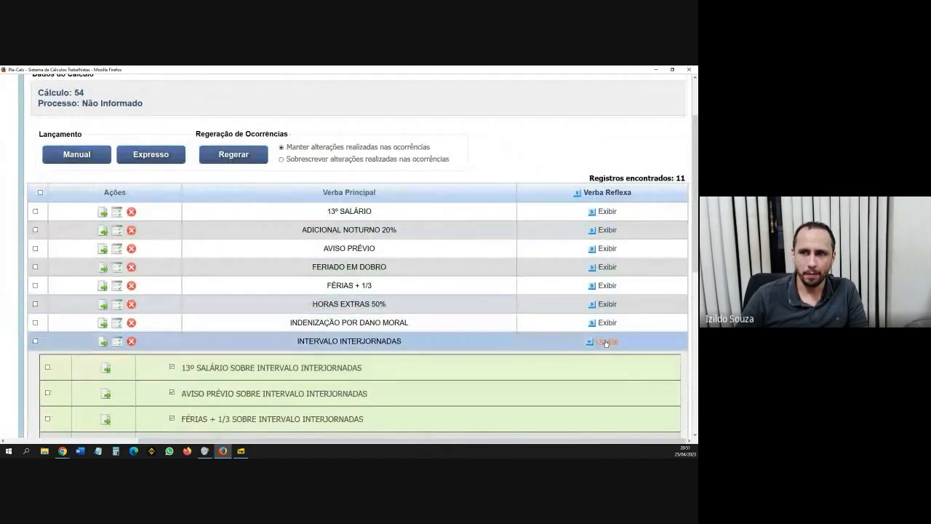
click(605, 342)
scroll(611, 291, down, 3)
click(607, 214)
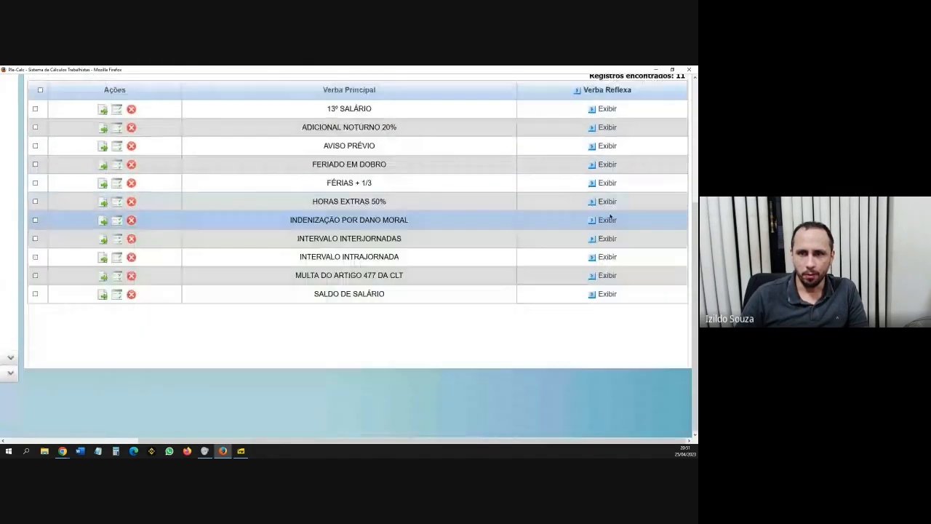
drag(567, 442, 456, 442)
scroll(293, 333, up, 5)
scroll(312, 292, down, 2)
drag(362, 441, 333, 444)
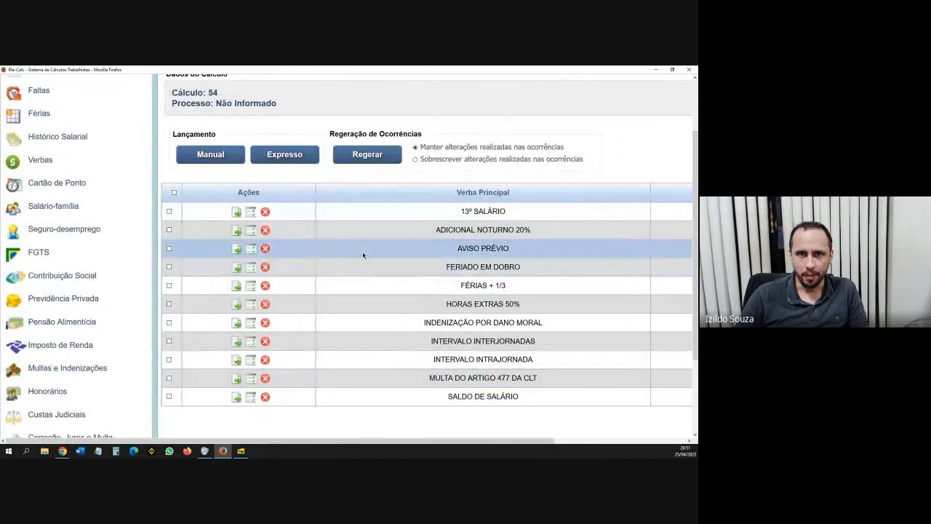
scroll(258, 266, up, 2)
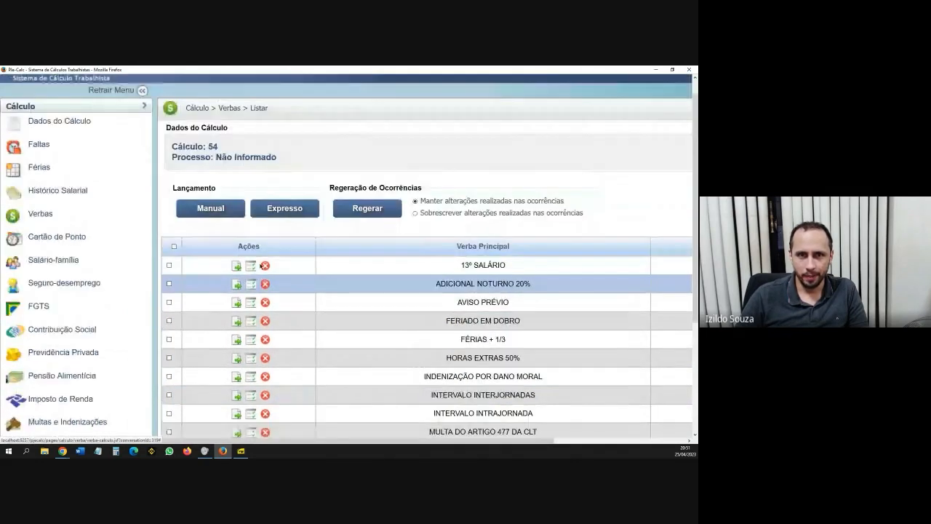
scroll(262, 265, up, 1)
drag(171, 164, 218, 165)
click(306, 179)
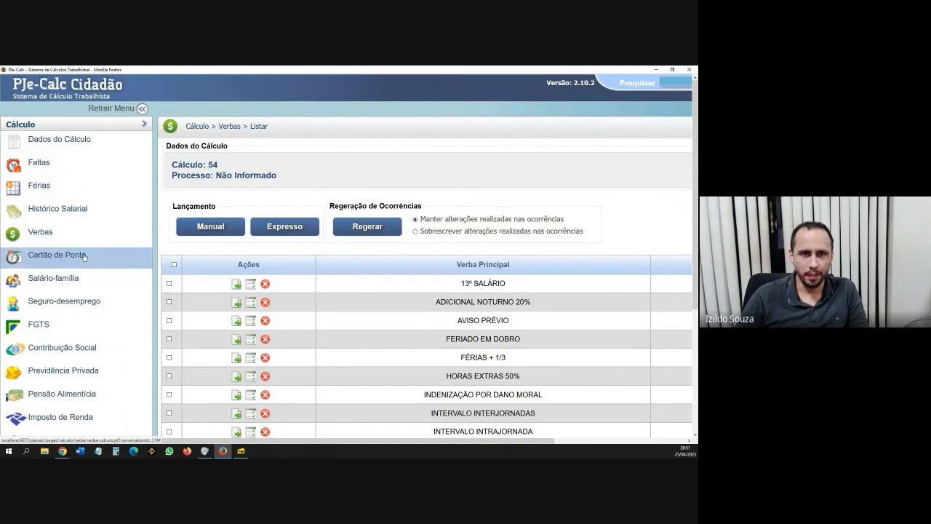
scroll(85, 255, down, 3)
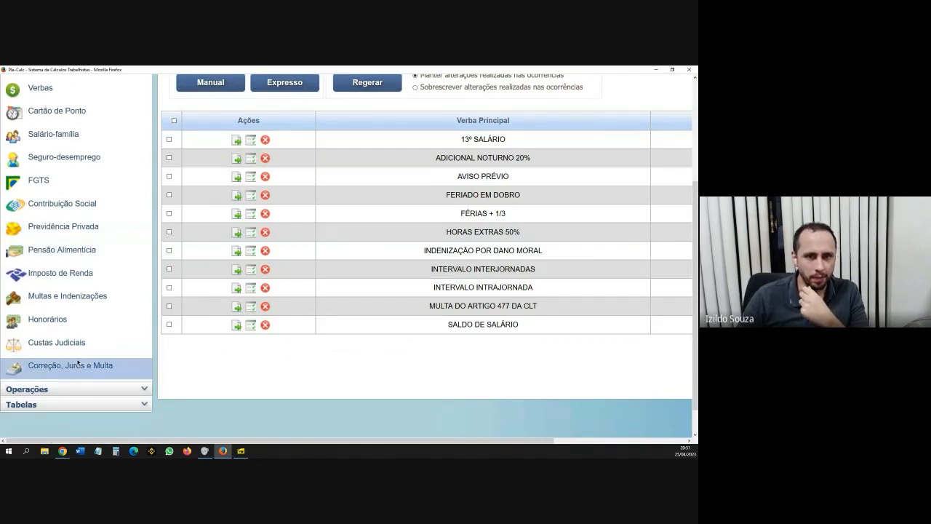
scroll(80, 349, up, 3)
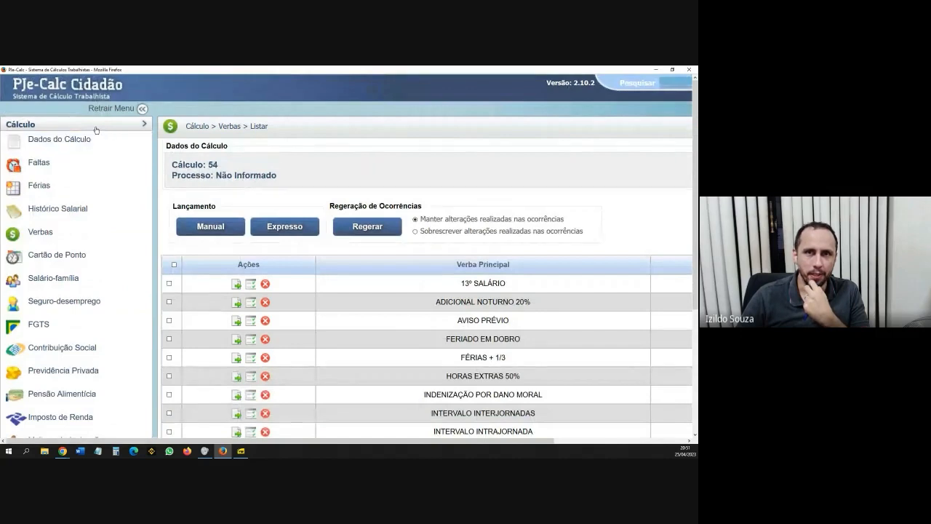
Collapse the Cálculo section and open the Liquidar operation for the calculation.
click(95, 126)
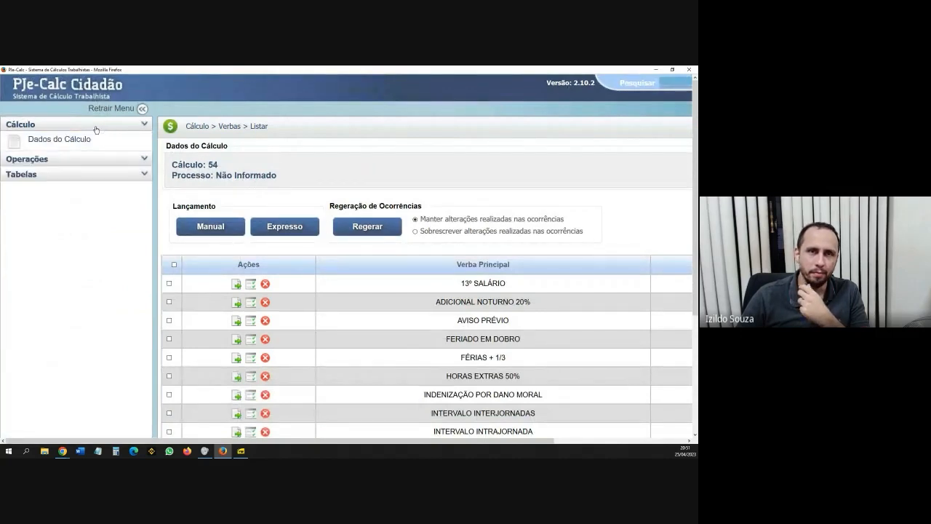
click(66, 128)
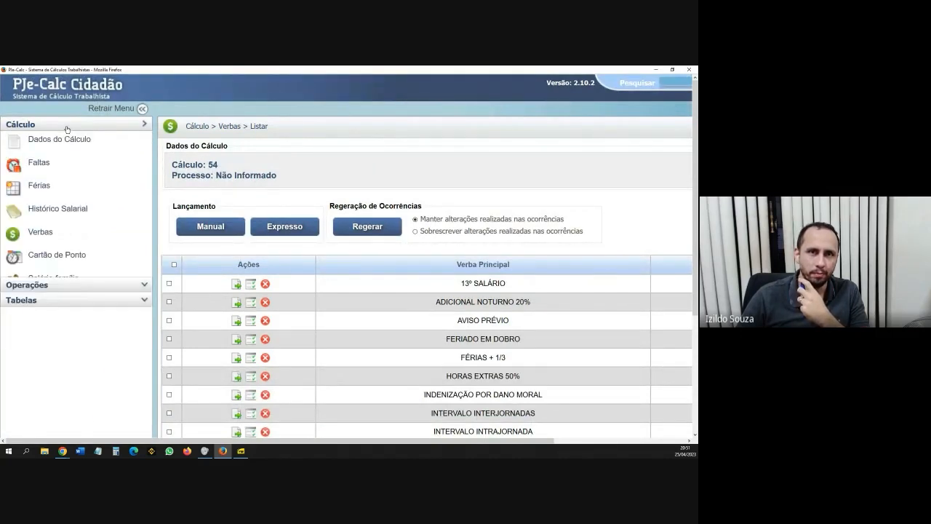
click(72, 128)
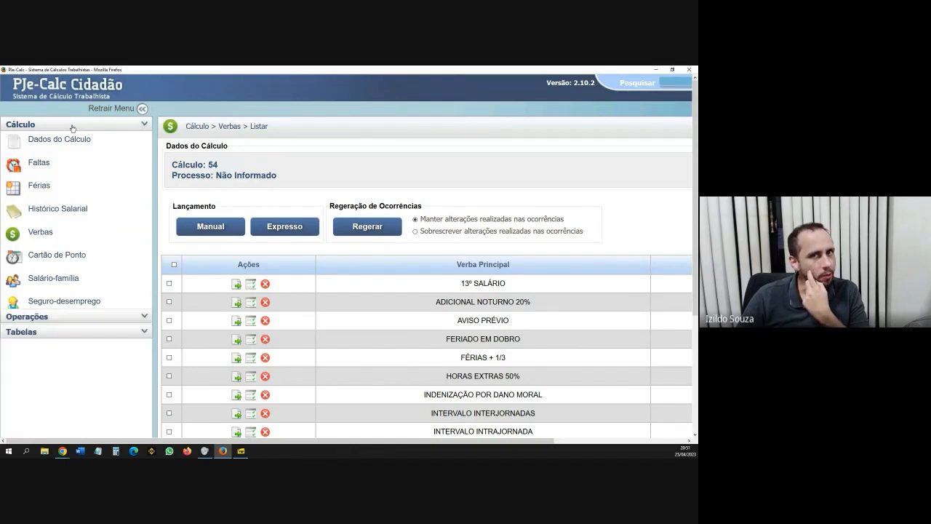
click(42, 142)
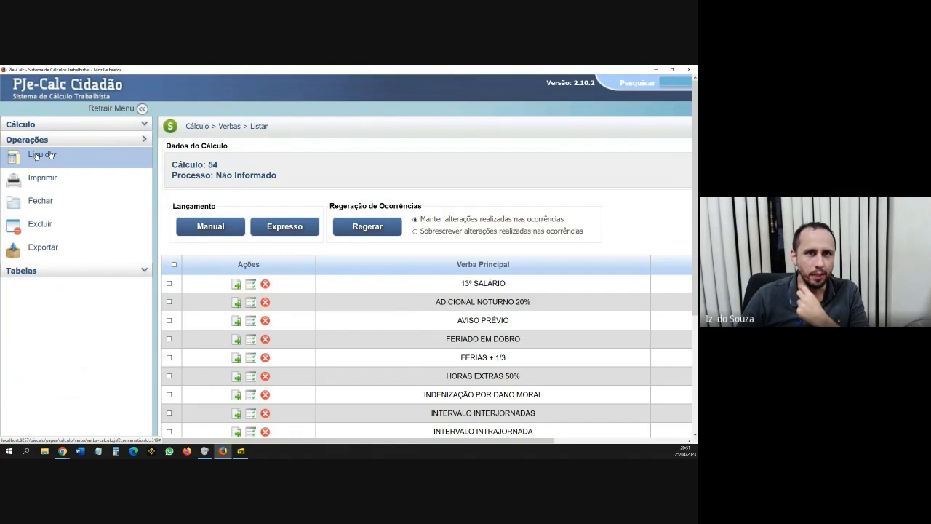
click(42, 155)
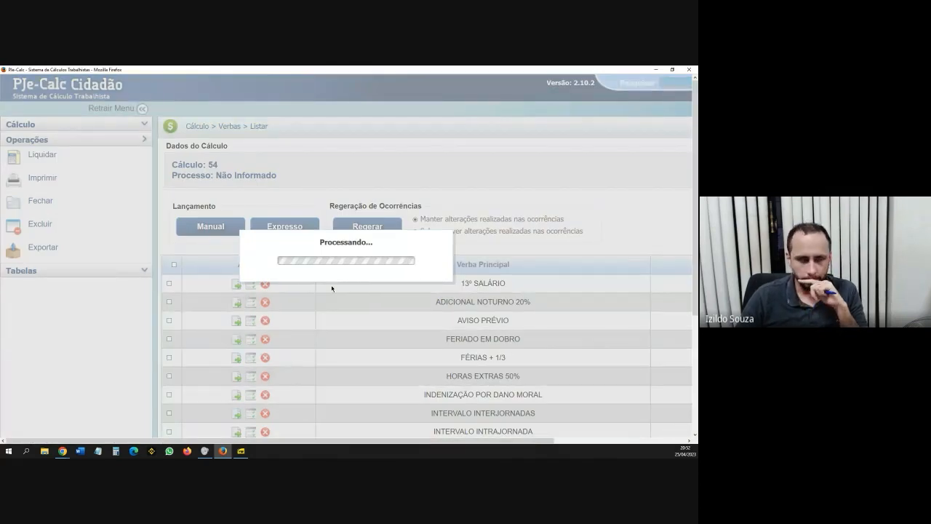
scroll(363, 297, down, 2)
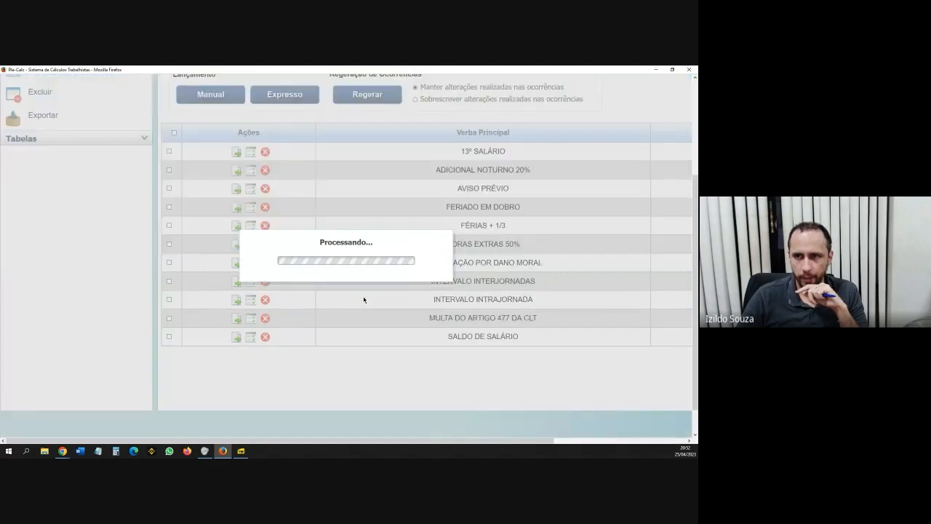
scroll(364, 298, up, 2)
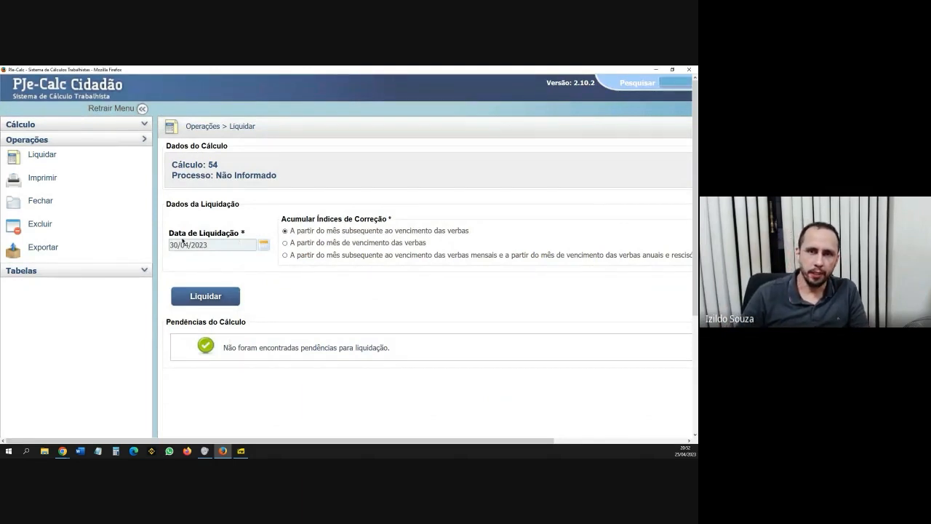
Review the Data de Liquidação, the Acumular Índices de Correção options and the Pendências do Cálculo before liquidating.
drag(187, 236, 241, 237)
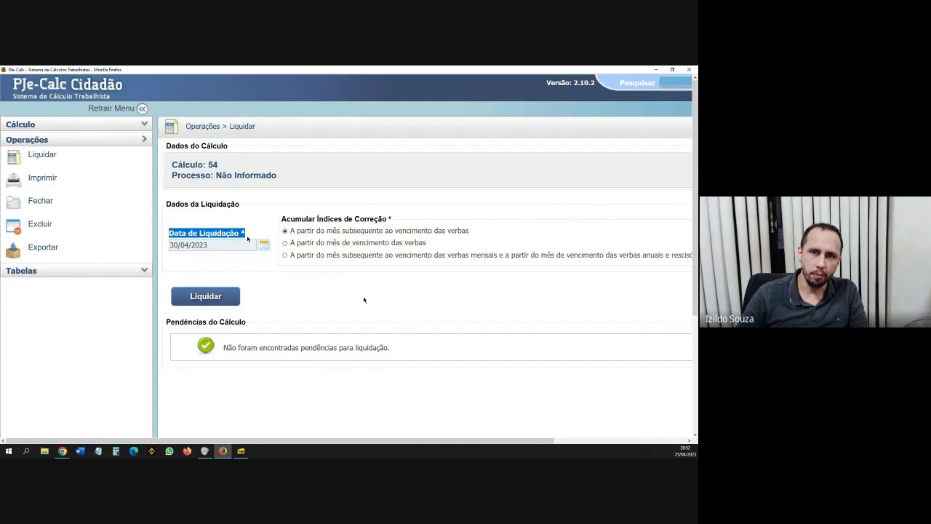
click(218, 247)
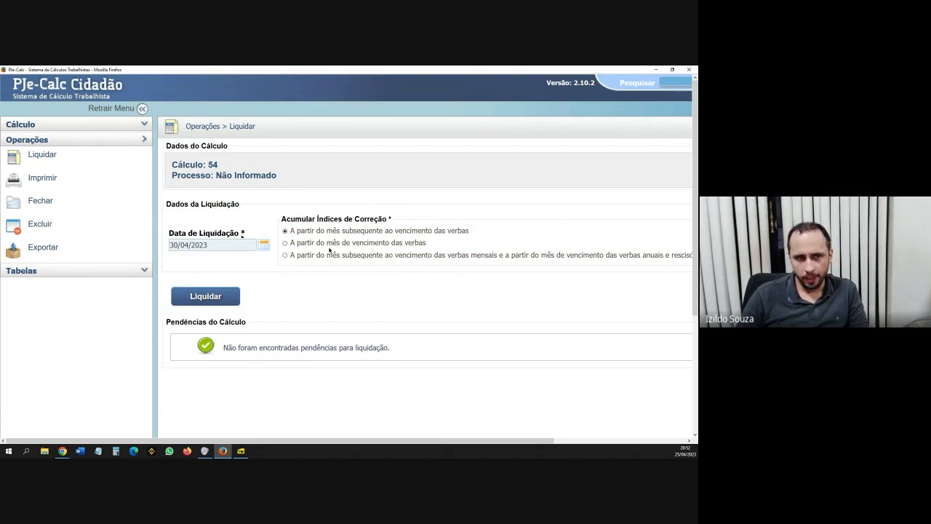
drag(292, 219, 389, 216)
click(389, 215)
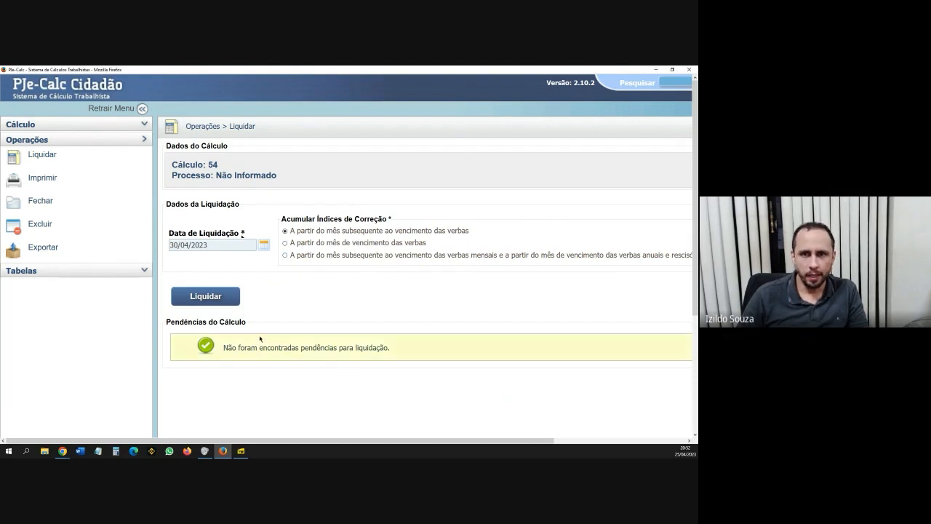
scroll(260, 338, down, 2)
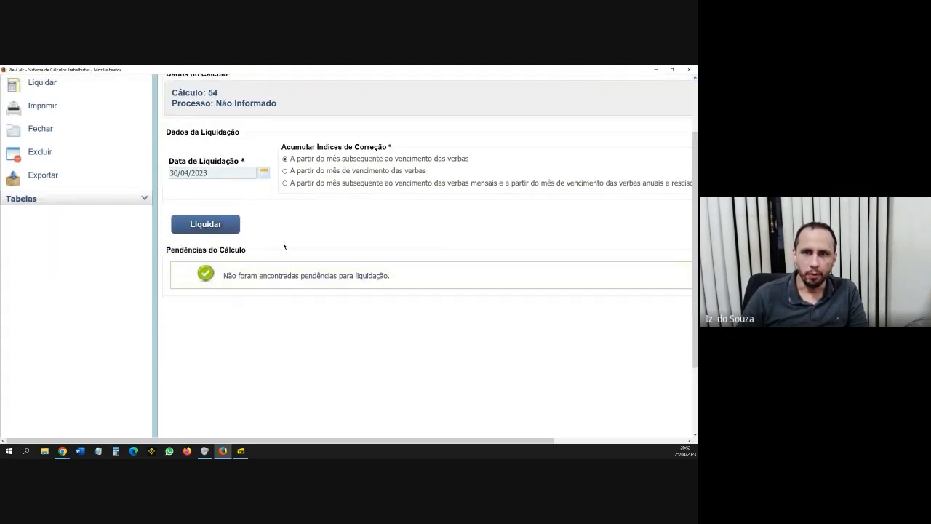
drag(223, 275, 361, 274)
click(393, 283)
click(345, 267)
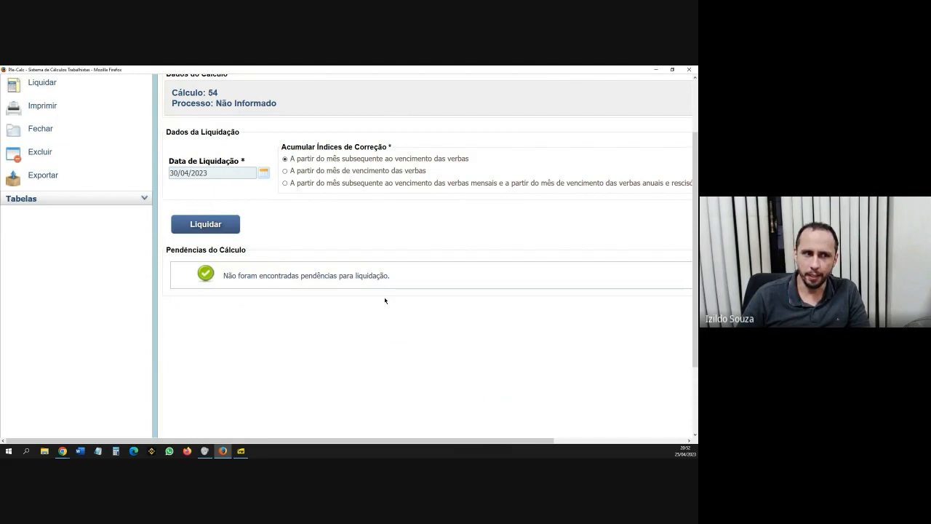
scroll(385, 300, up, 2)
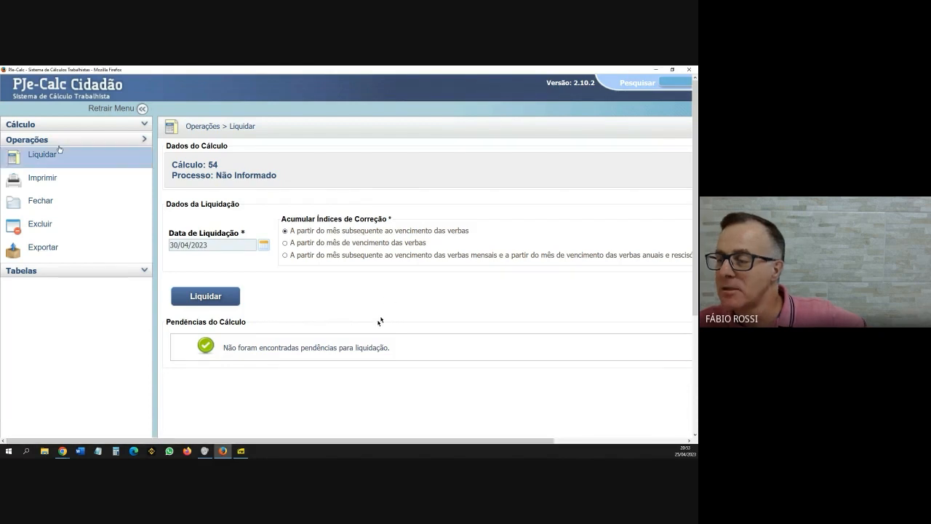
Open the HORAS EXTRAS 50% parameters from Verbas and check its formula and the time card line used for Quantidade.
click(43, 124)
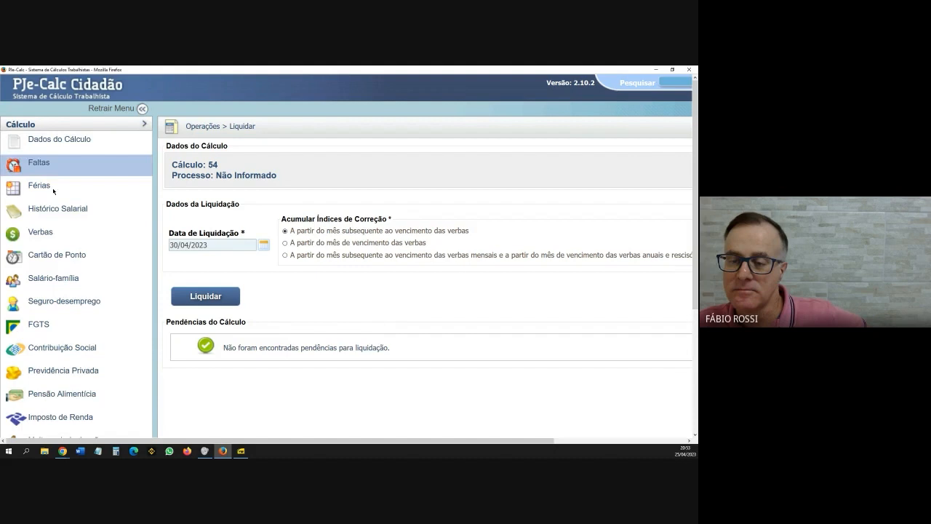
click(41, 237)
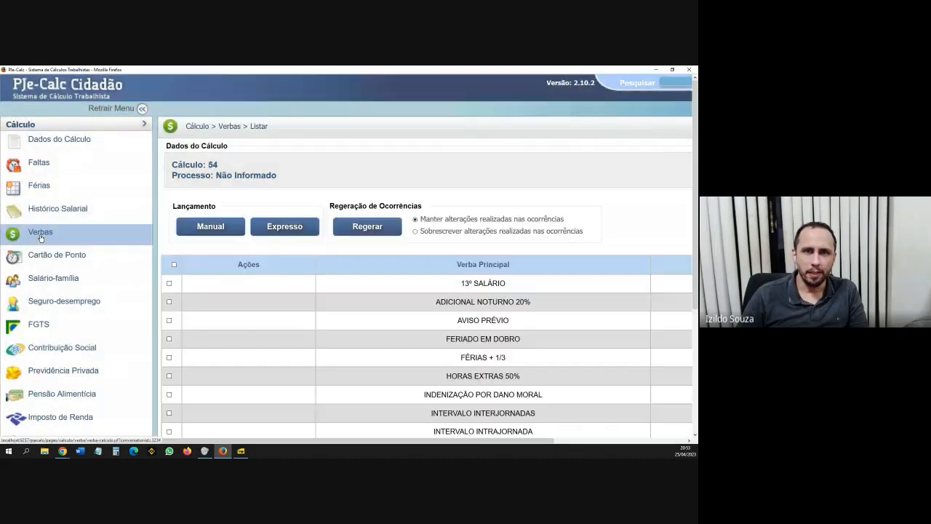
scroll(363, 358, down, 1)
scroll(363, 358, down, 2)
click(237, 307)
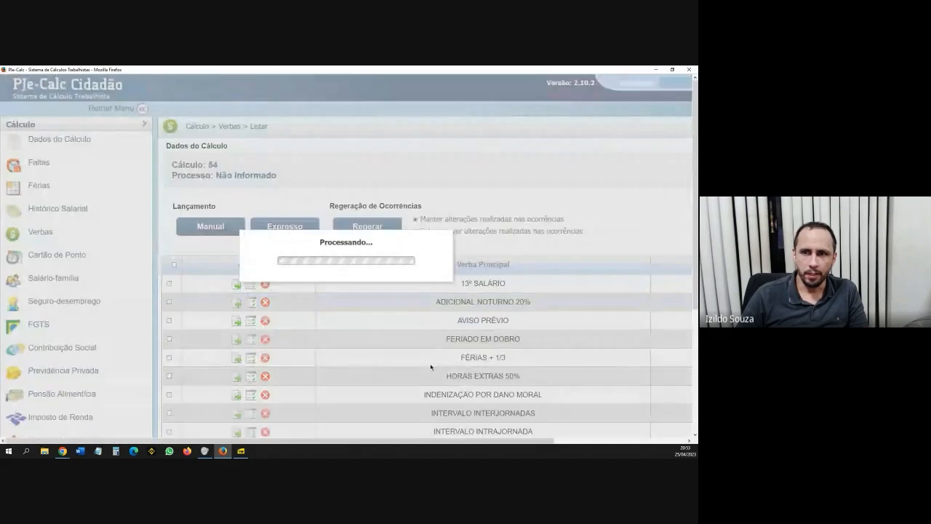
scroll(515, 385, down, 5)
scroll(515, 385, right, 2)
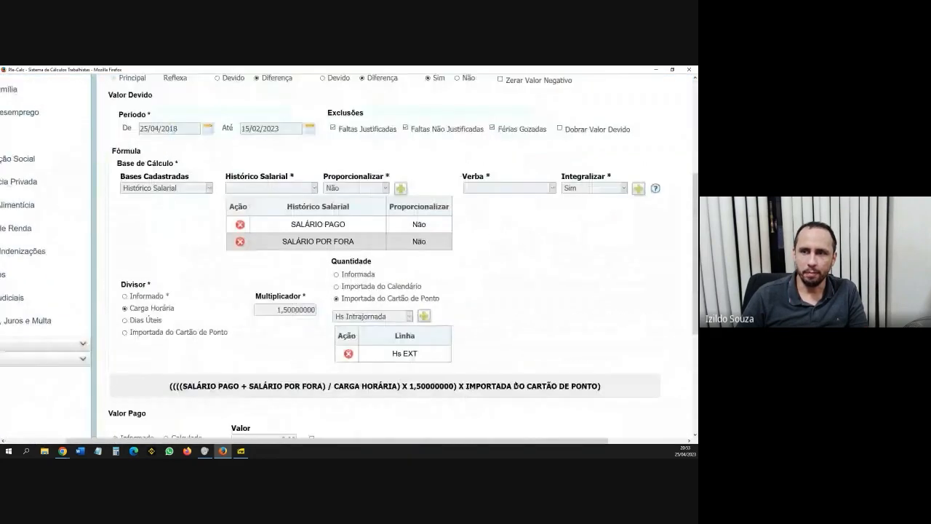
scroll(515, 386, down, 1)
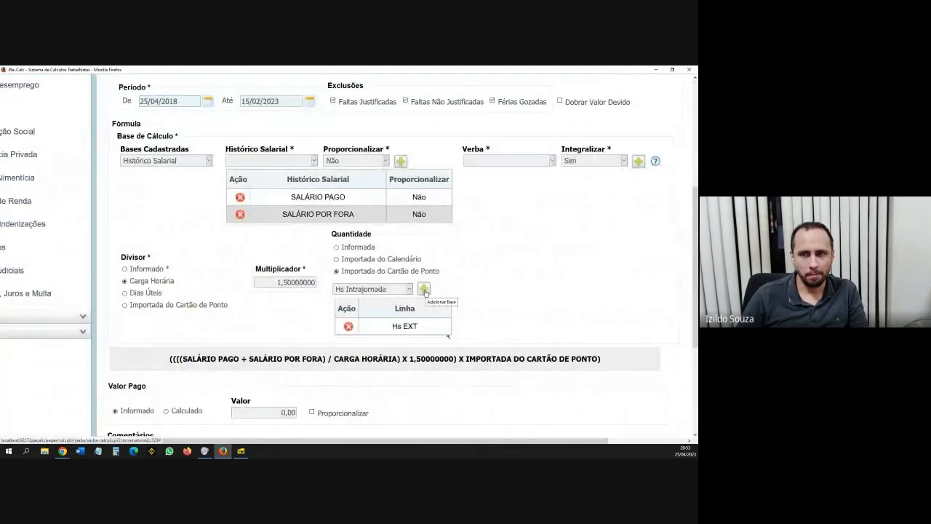
click(381, 289)
click(381, 289)
click(444, 286)
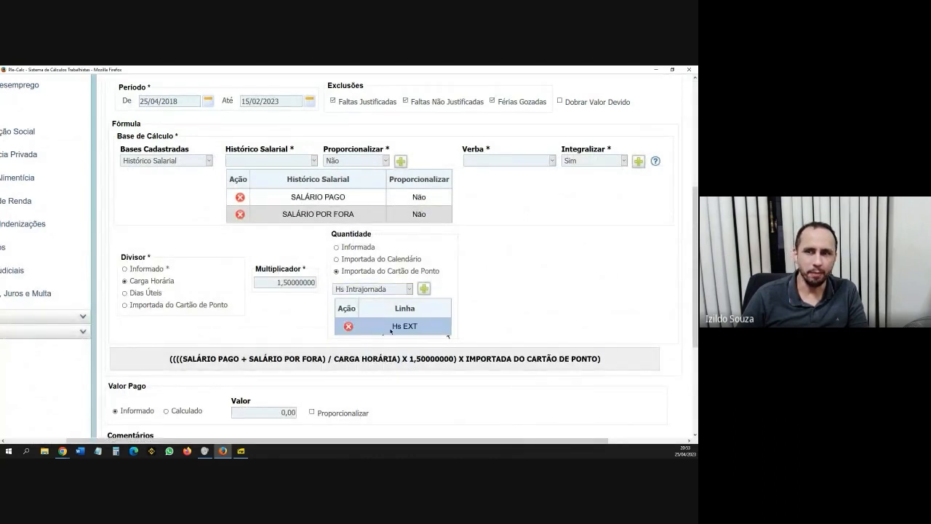
scroll(369, 317, down, 1)
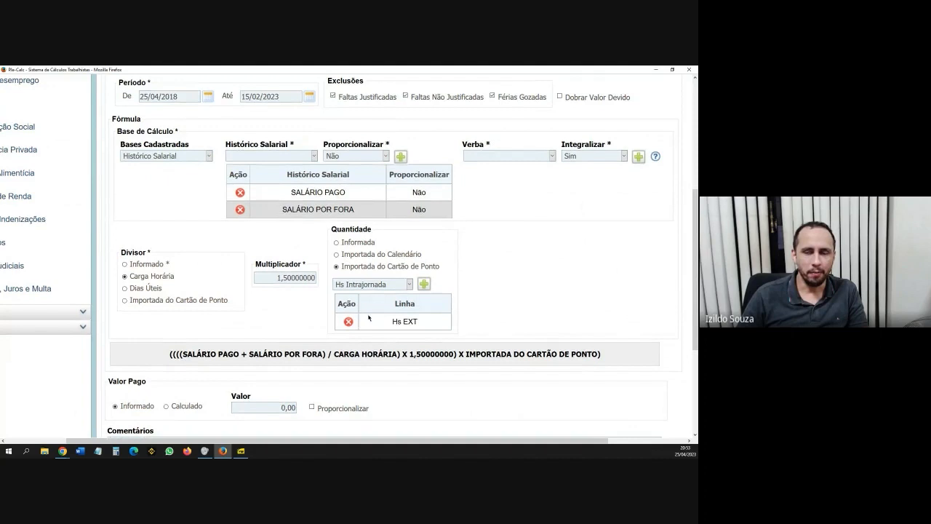
scroll(368, 317, down, 2)
scroll(393, 280, up, 1)
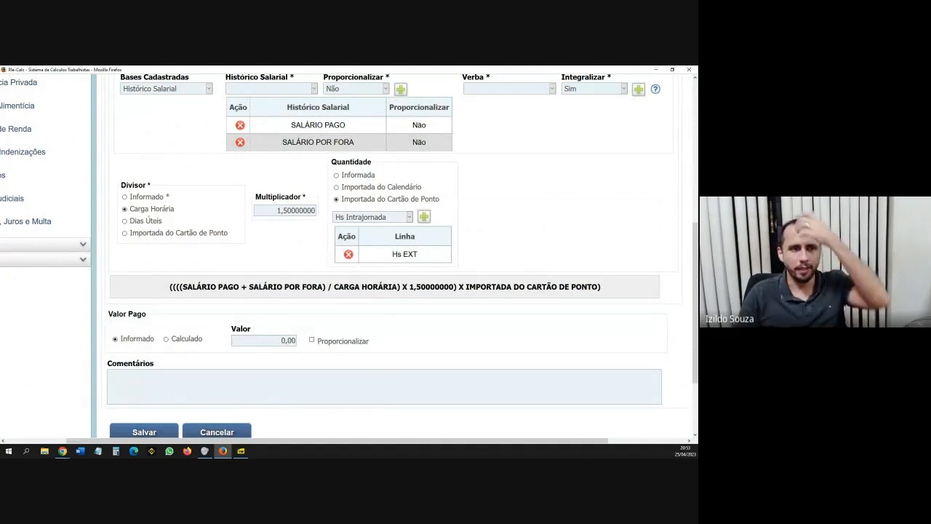
key(alt+Tab)
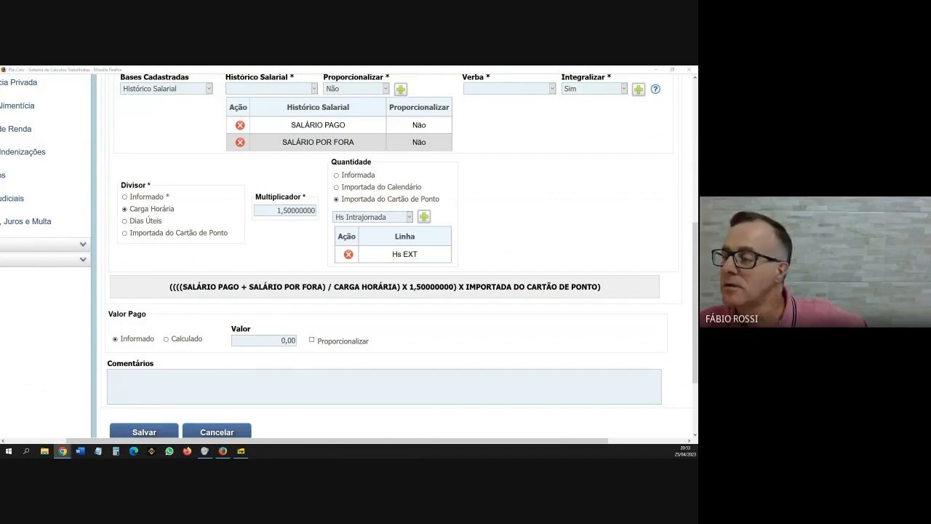
key(alt+Tab)
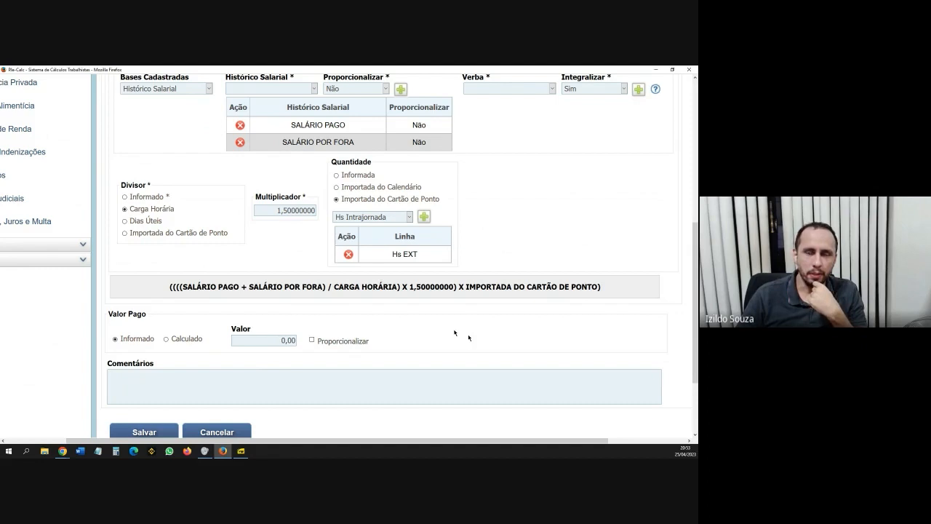
Review the HORAS EXTRAS 50% incidences, period, exclusions, salary bases, divisor and multiplier, and leave without saving.
scroll(492, 338, up, 3)
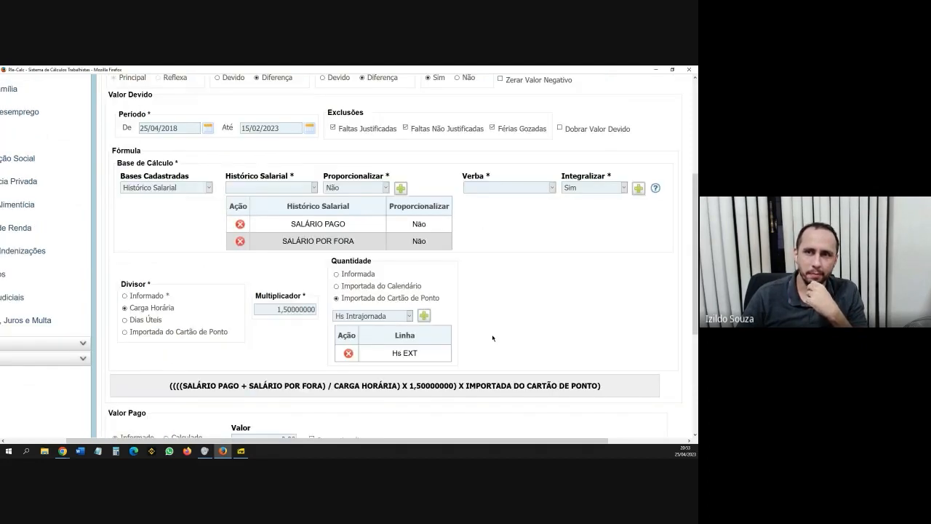
scroll(492, 338, up, 1)
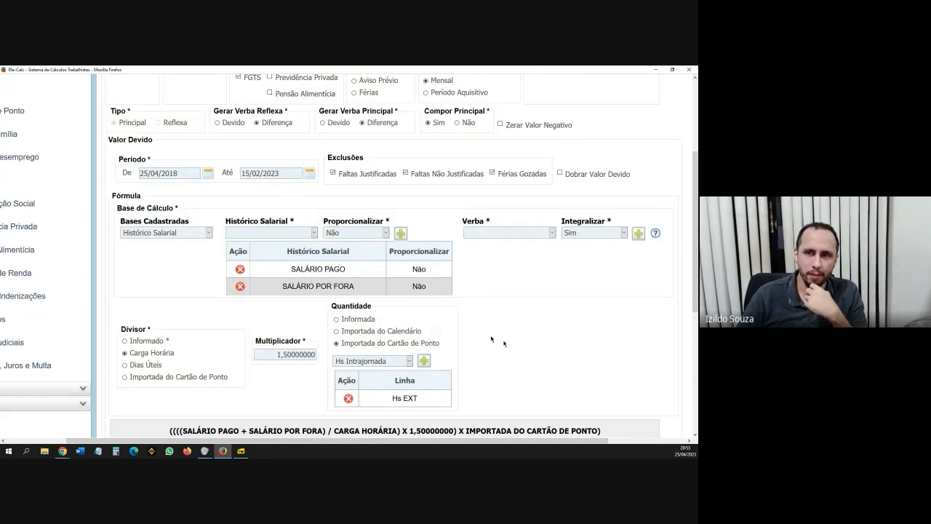
scroll(493, 339, up, 2)
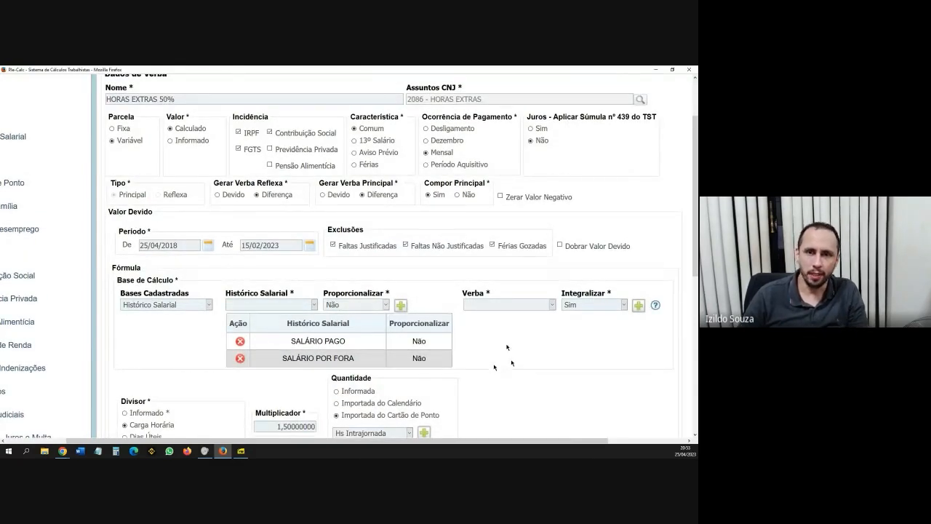
scroll(441, 307, down, 4)
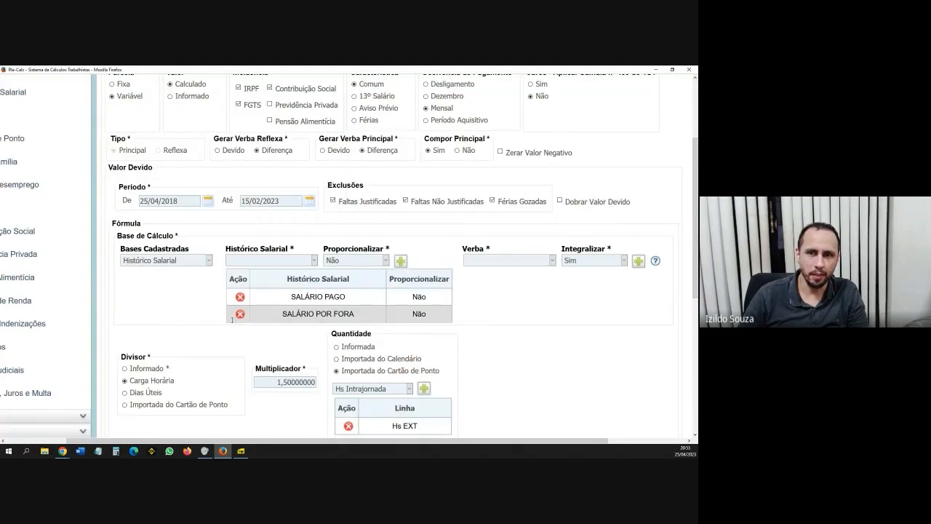
scroll(379, 368, down, 4)
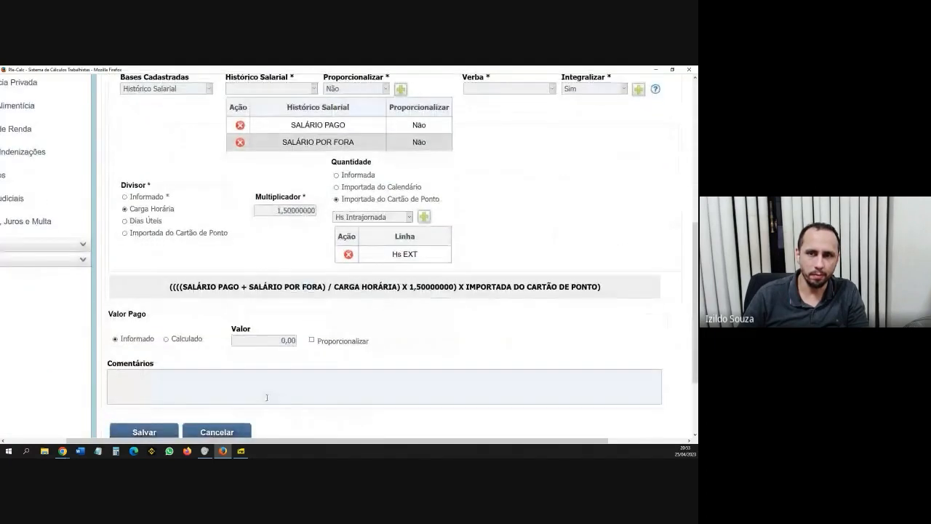
scroll(314, 324, up, 2)
scroll(315, 323, up, 3)
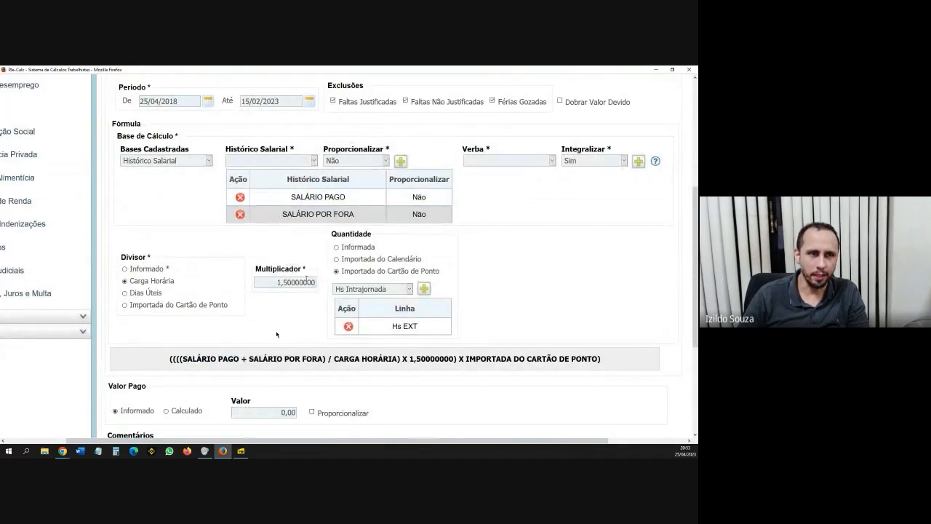
scroll(400, 270, down, 2)
click(230, 434)
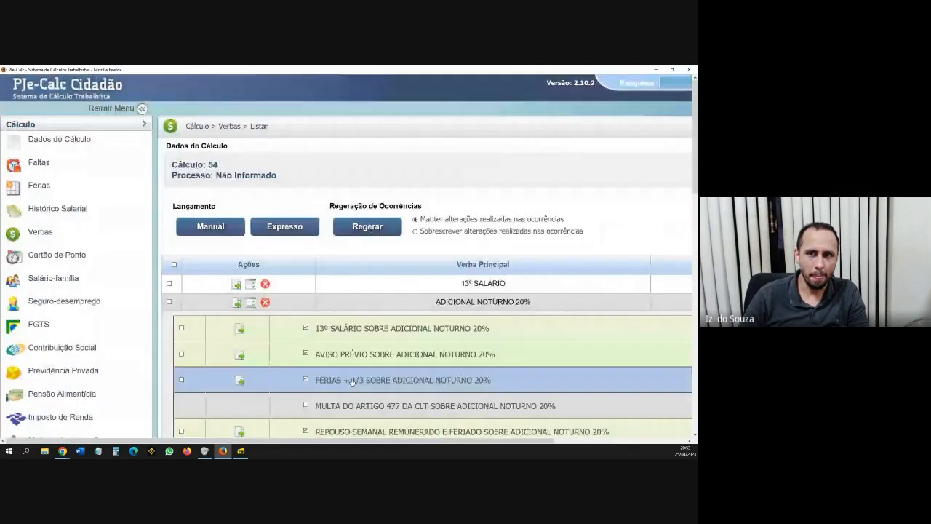
Return to the Liquidar operation and liquidate the calculation with the settlement date 30/04/2023.
click(29, 125)
click(38, 140)
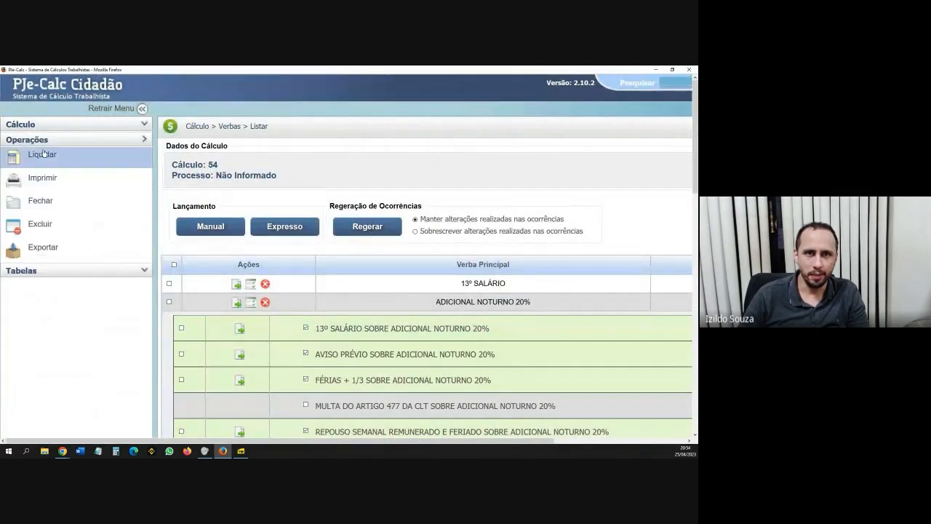
click(45, 155)
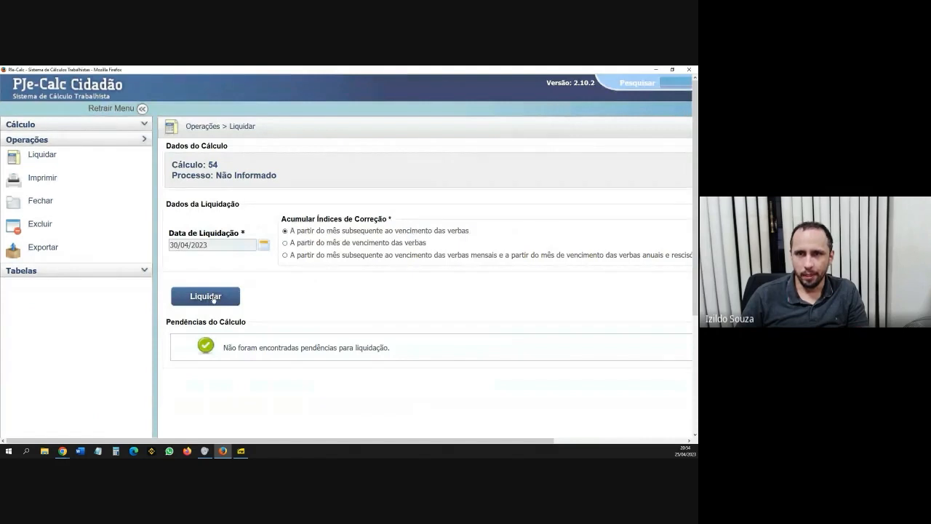
click(210, 298)
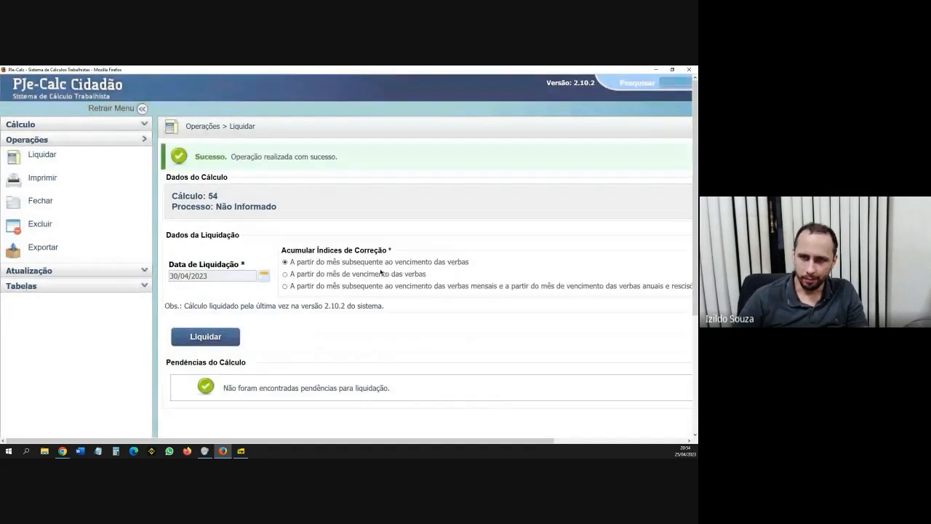
Set up the calculation report without Cartão de Ponto Diário, Juros sobre Verbas, FGTS, Contribuição Social, Imposto de Renda and Custas Judiciais.
click(49, 180)
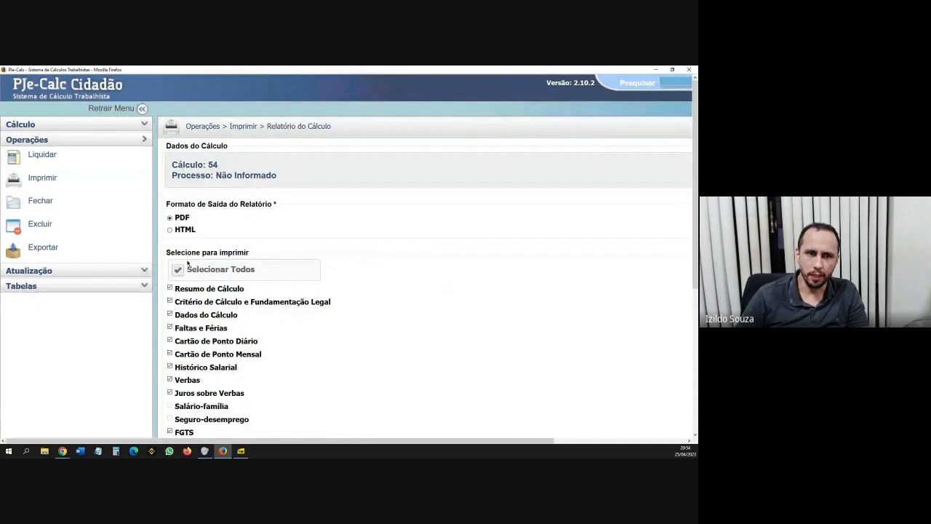
scroll(248, 284, down, 5)
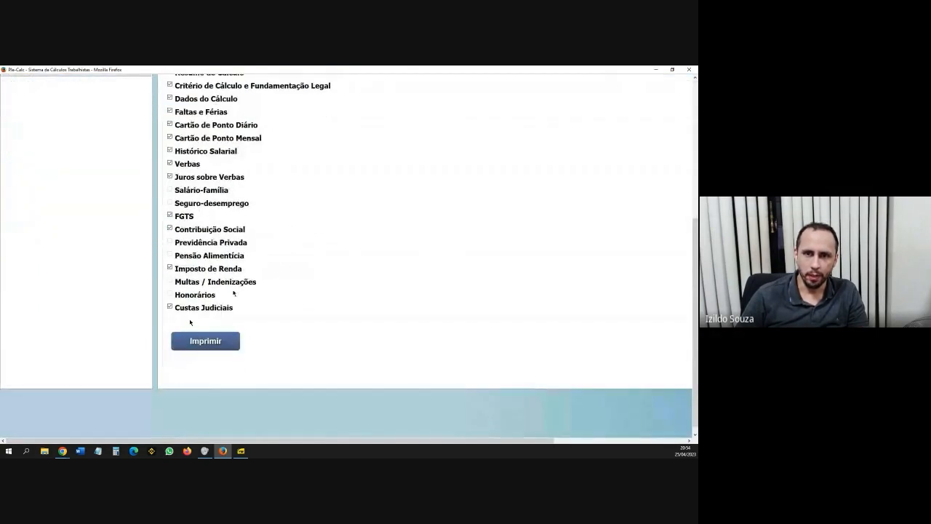
scroll(190, 321, up, 1)
scroll(194, 277, up, 2)
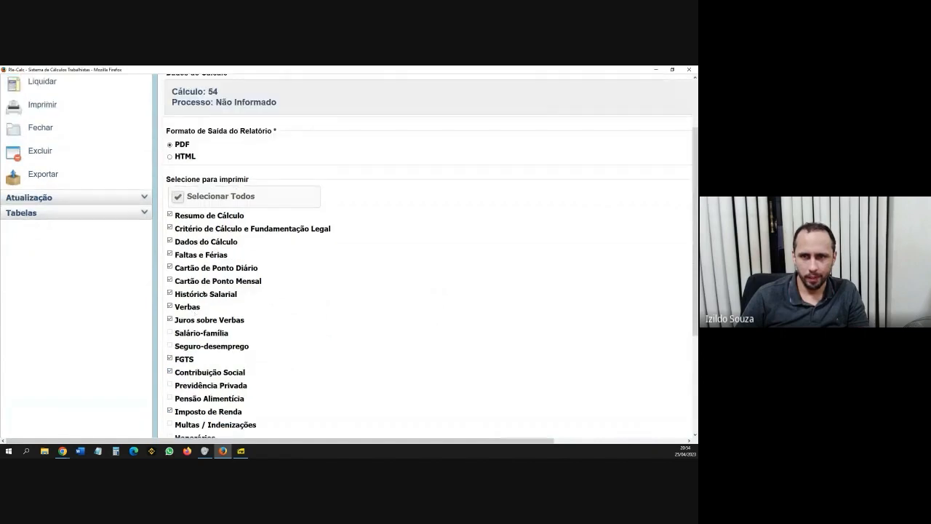
scroll(175, 255, down, 2)
click(171, 249)
click(170, 288)
click(169, 301)
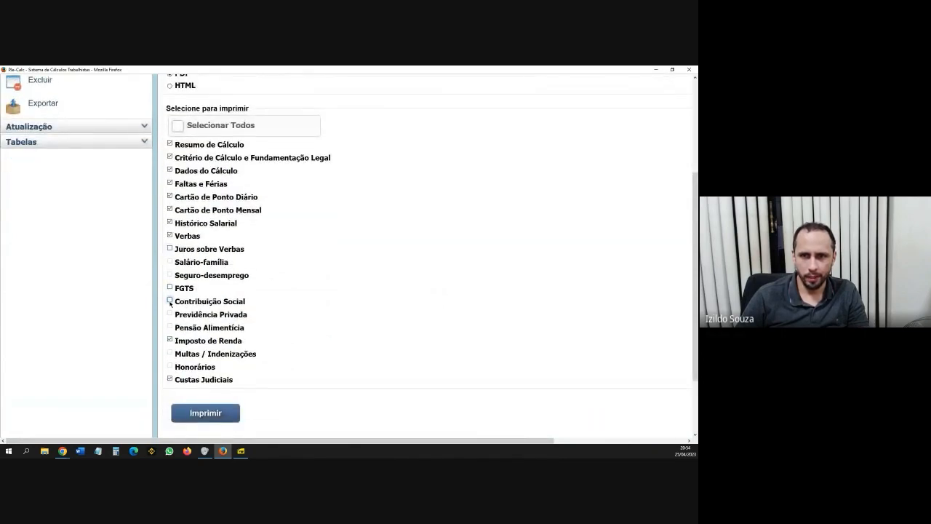
click(170, 340)
click(171, 379)
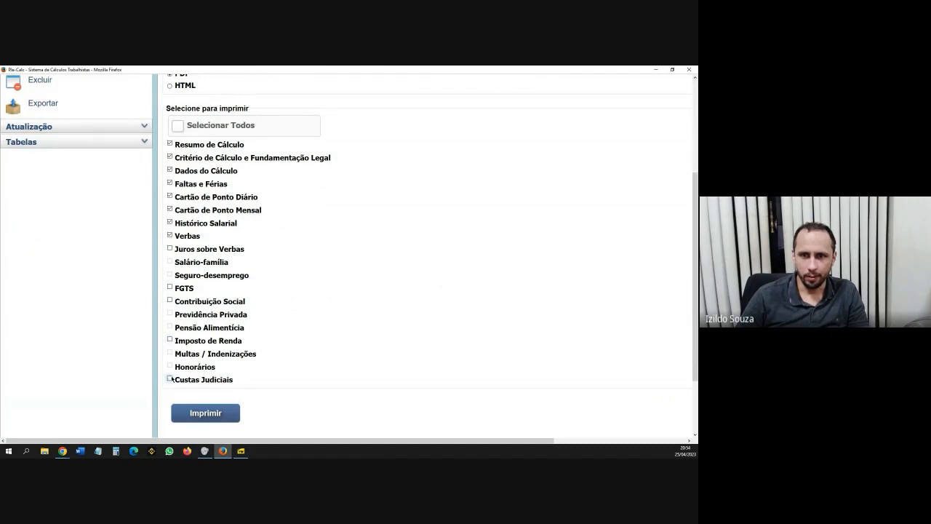
scroll(180, 318, up, 2)
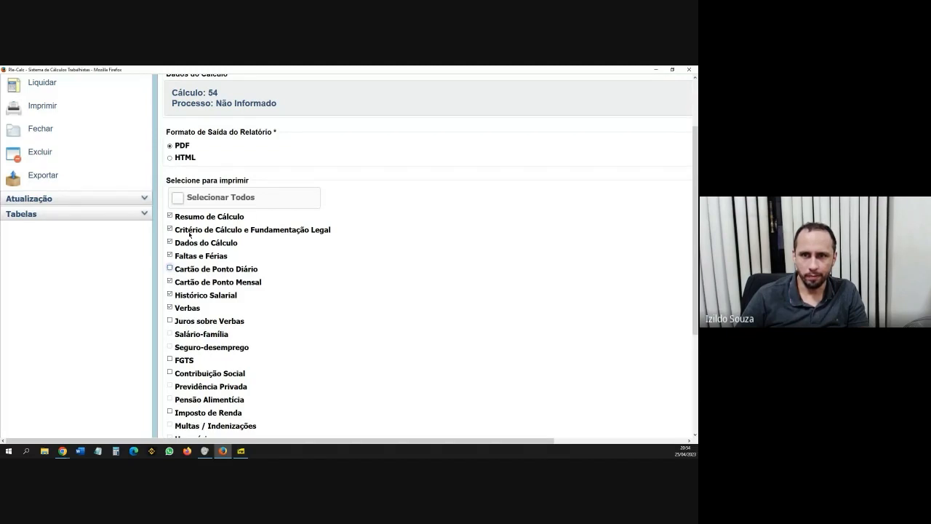
scroll(256, 282, down, 4)
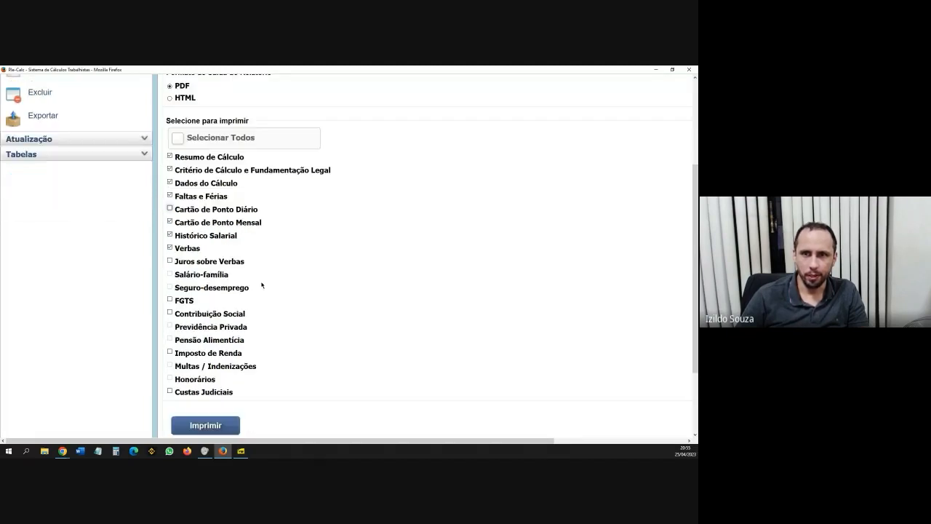
Generate the calculation report as PDF, open it in SumatraPDF and maximize its window.
click(225, 340)
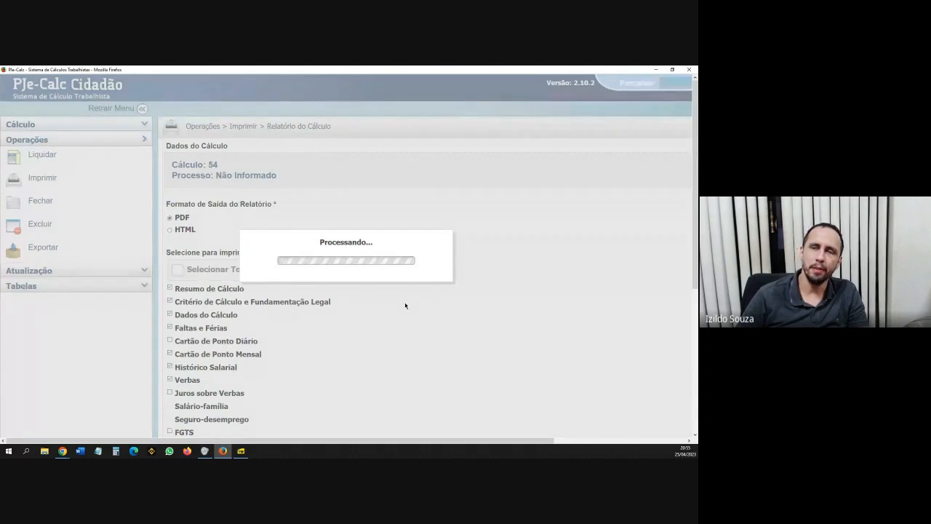
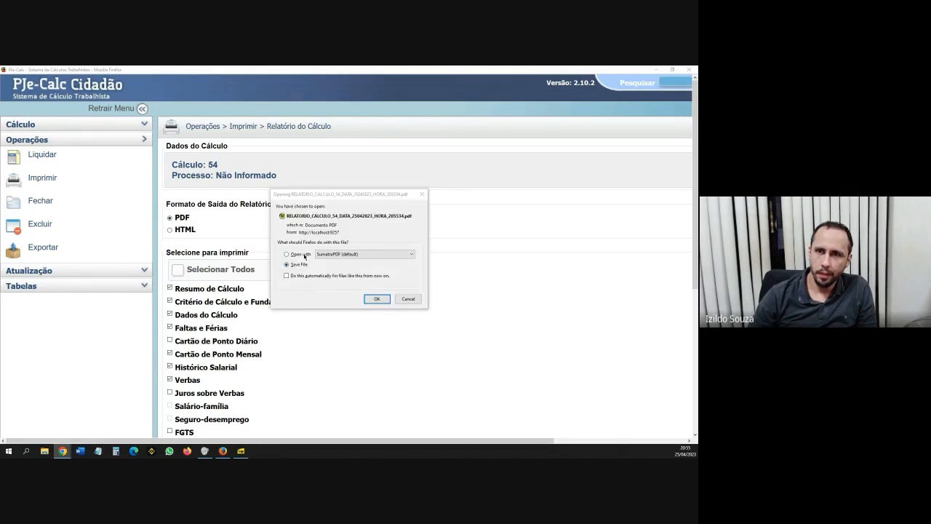
click(375, 298)
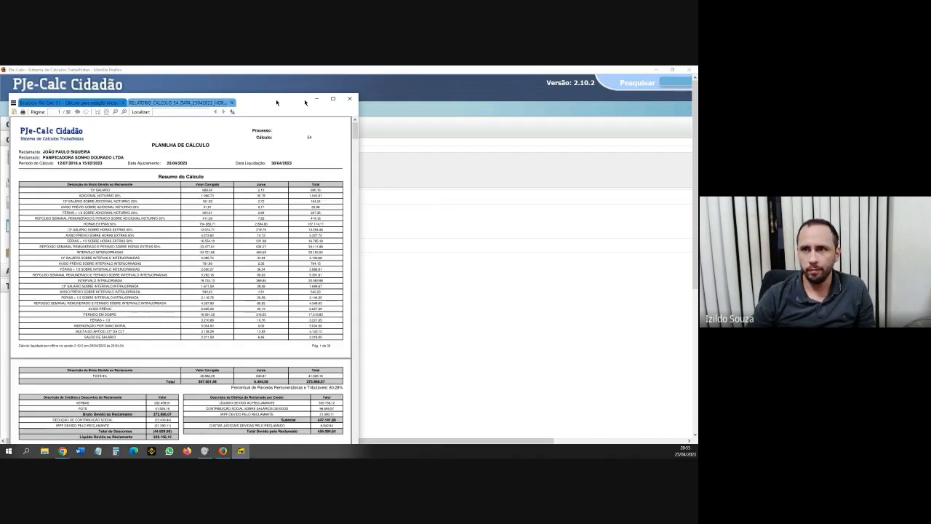
drag(278, 101, 464, 91)
click(517, 87)
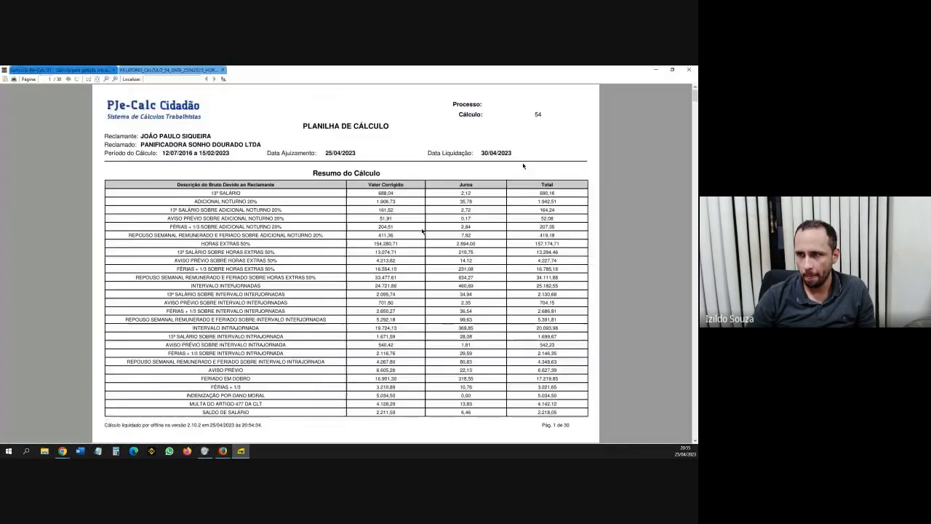
Review the Resumo do Cálculo in the report, from the individual claim items through the totals, deductions and debits on page 2.
scroll(421, 231, up, 1)
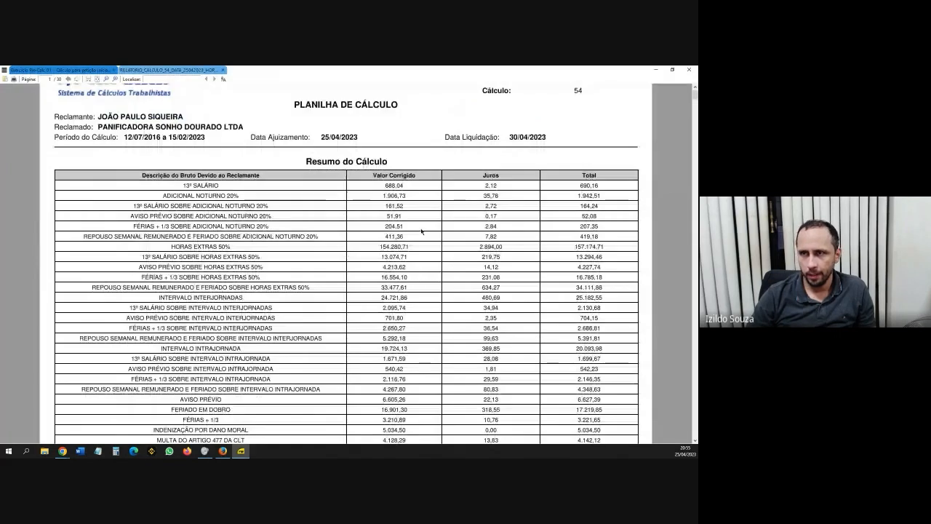
scroll(421, 231, up, 2)
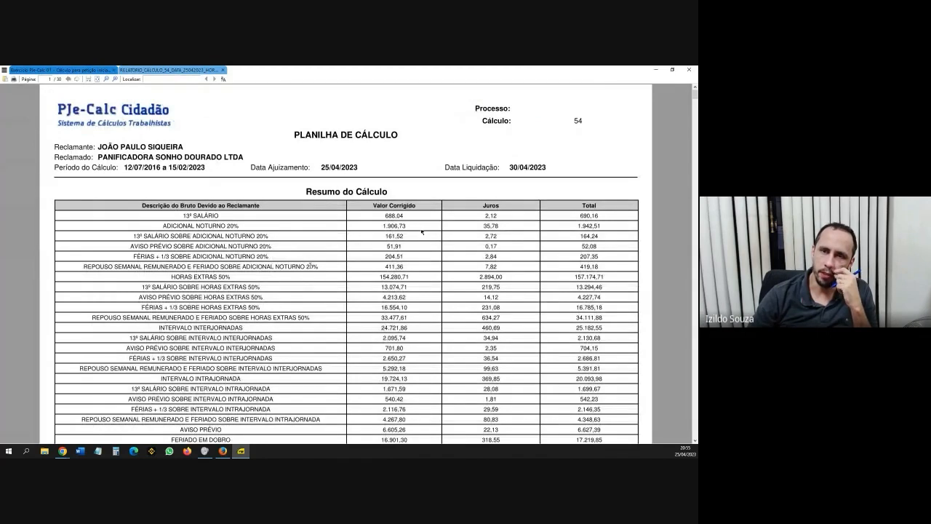
scroll(323, 288, down, 3)
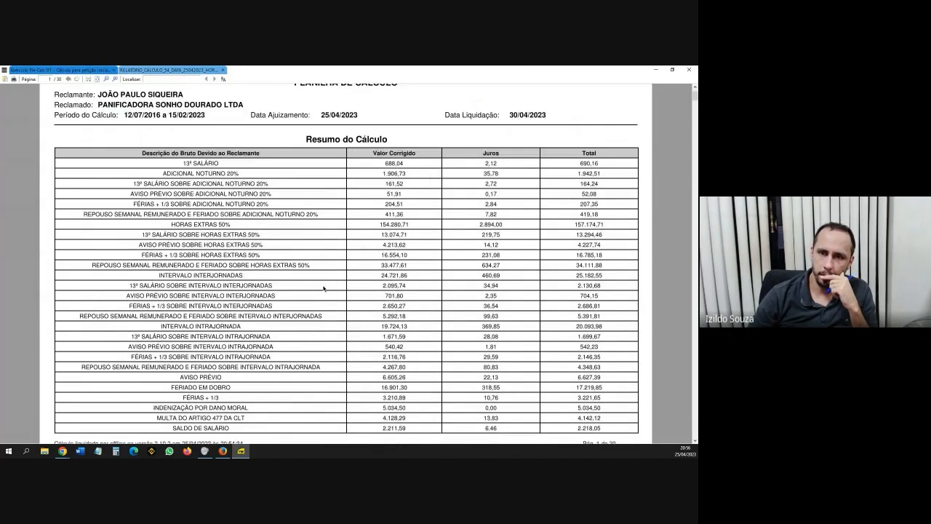
scroll(324, 287, down, 9)
scroll(324, 288, down, 4)
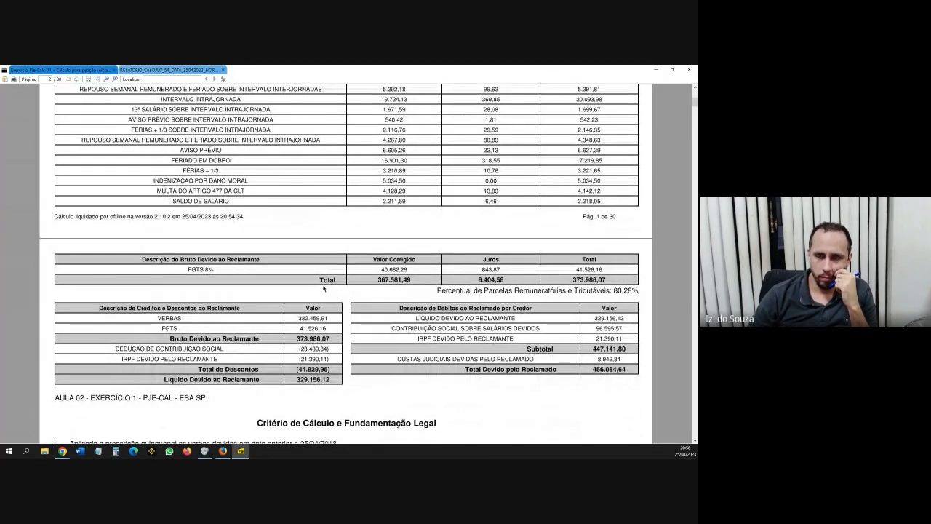
Compare the report's page 2 totals with the individual claim items in the Resumo do Cálculo on page 1.
scroll(323, 288, down, 1)
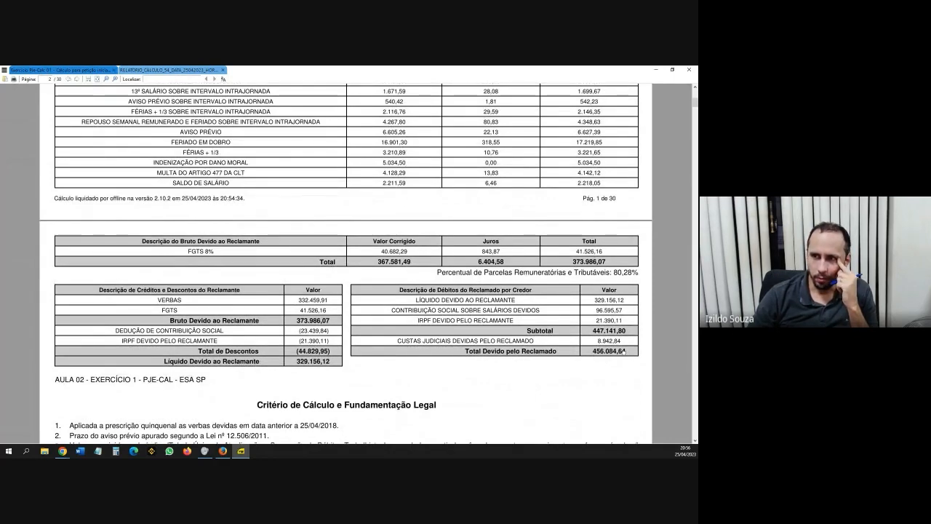
scroll(536, 345, up, 4)
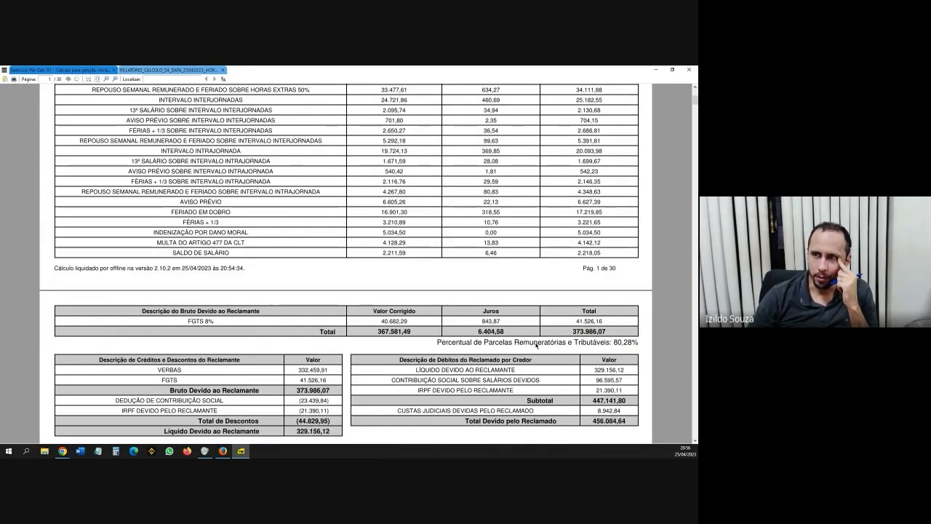
scroll(536, 344, up, 2)
scroll(513, 345, up, 6)
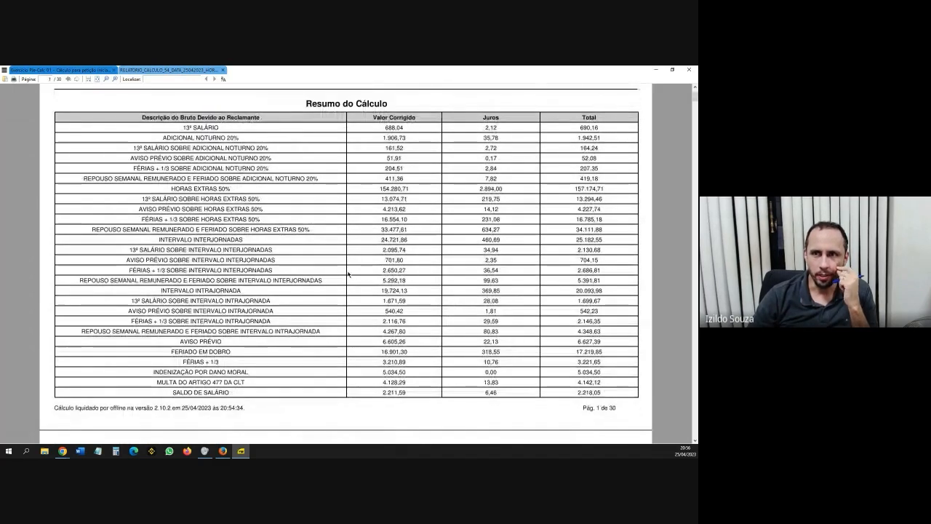
scroll(355, 268, up, 1)
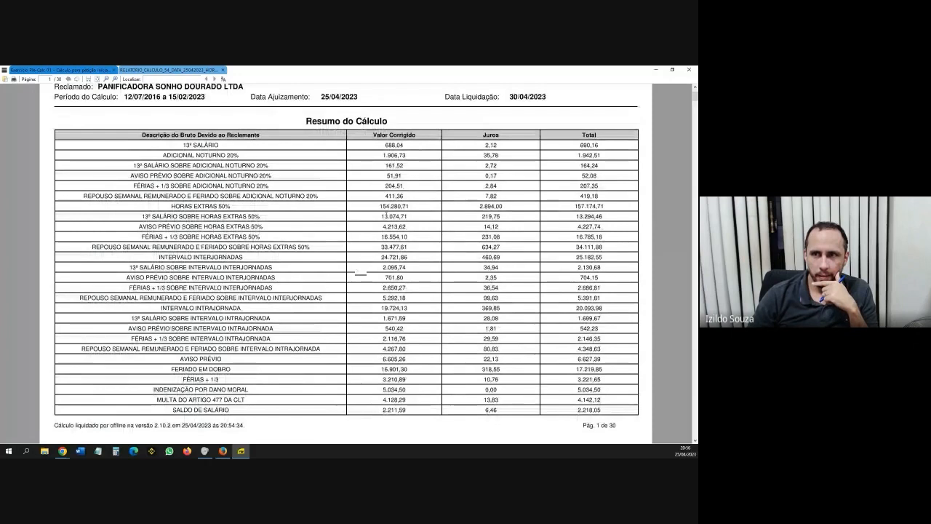
Examine the Valor Corrigido amounts for overtime and its reflexes, both interval items, double holidays and moral damages, then the Juros column.
drag(395, 206, 420, 208)
click(416, 210)
click(421, 208)
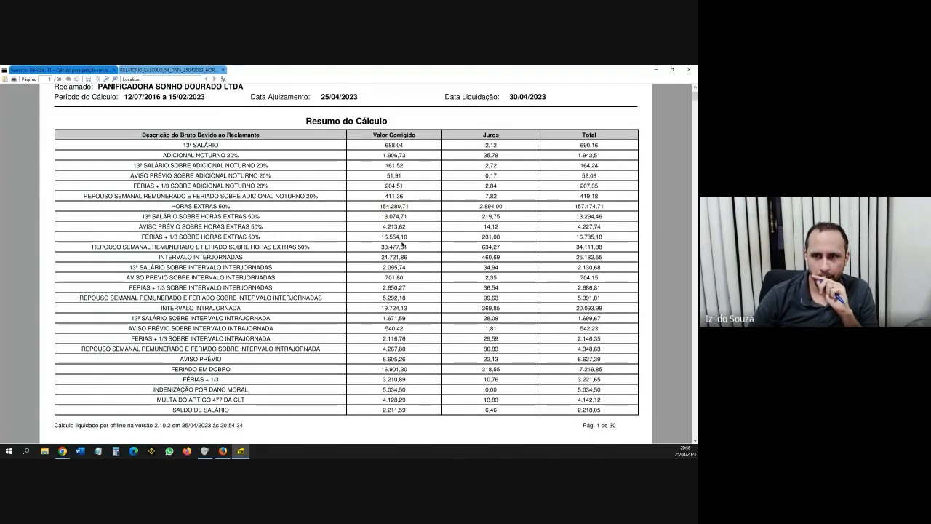
drag(381, 216, 411, 246)
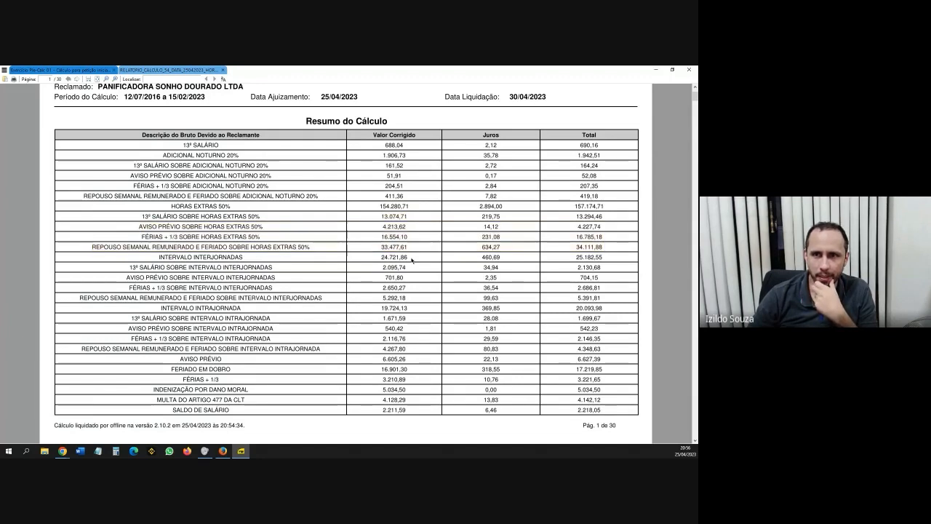
click(411, 255)
scroll(410, 260, down, 1)
drag(380, 239, 408, 241)
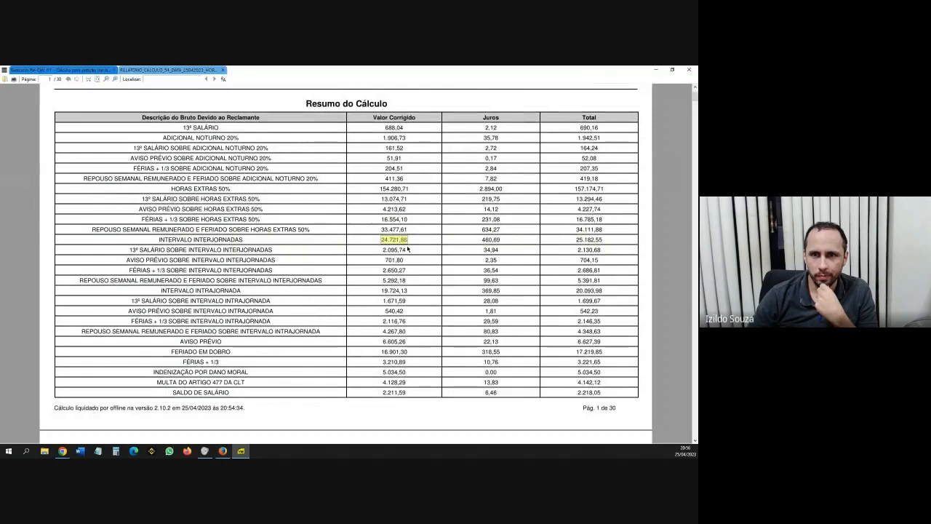
drag(379, 290, 413, 291)
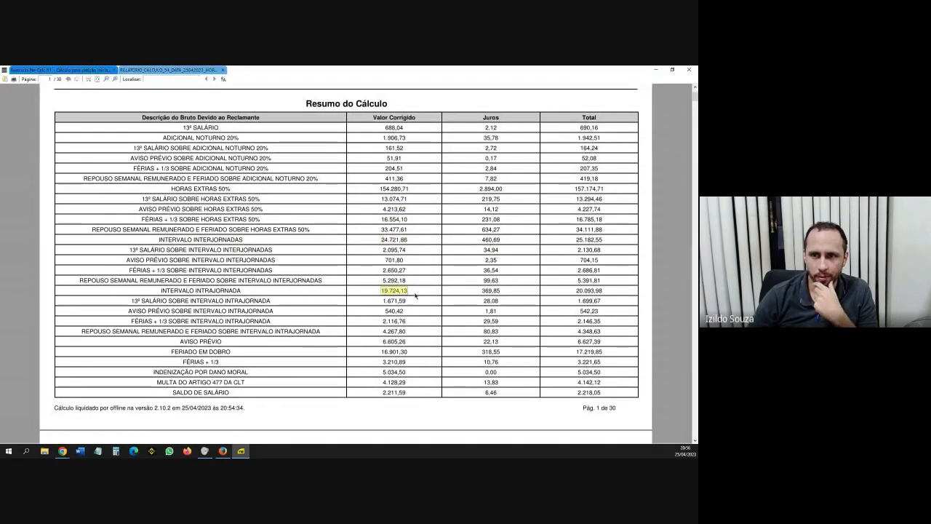
scroll(409, 310, down, 1)
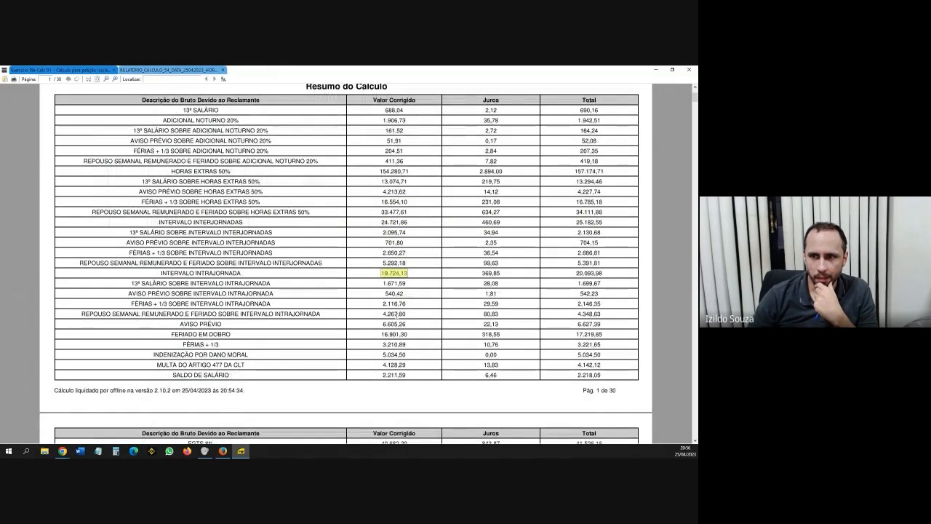
scroll(424, 330, down, 1)
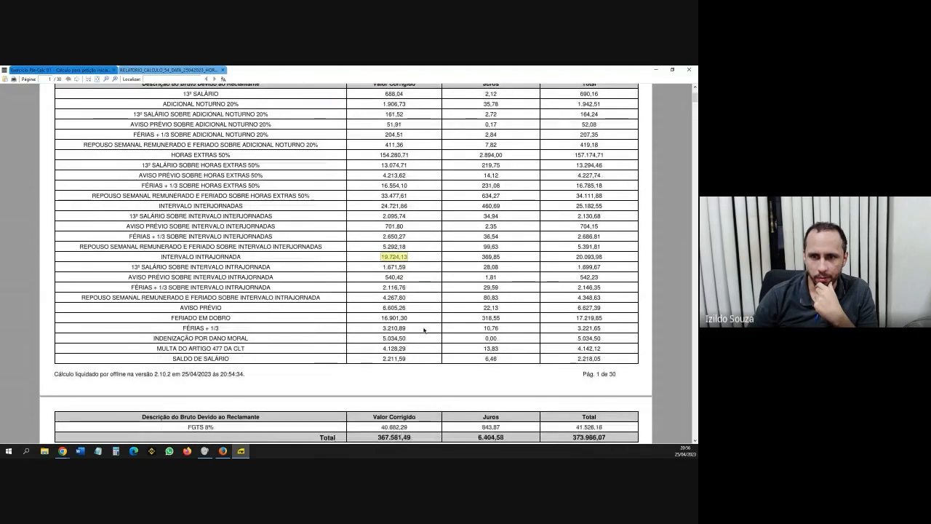
click(383, 317)
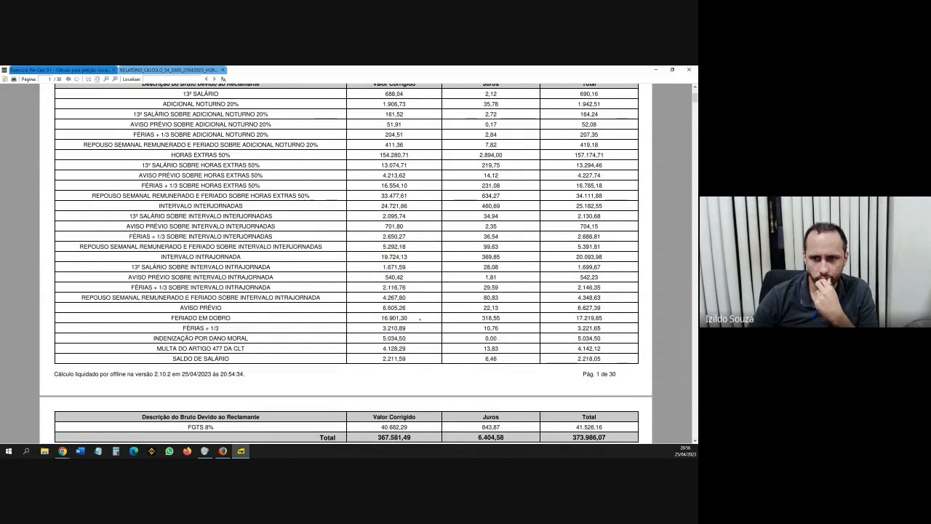
scroll(418, 316, down, 1)
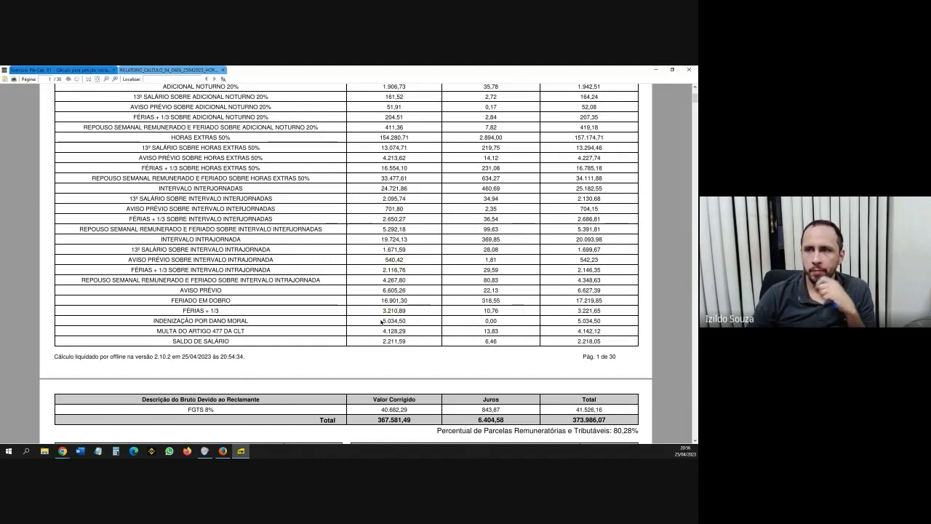
scroll(463, 302, up, 3)
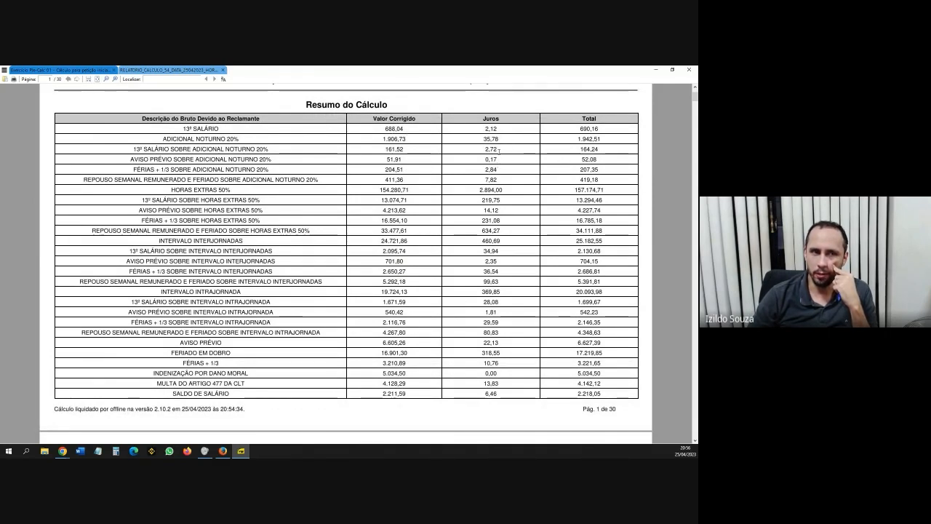
Minimize the PDF report and open the calculation's Correção, Juros e Multa page in PJe-Calc.
click(672, 69)
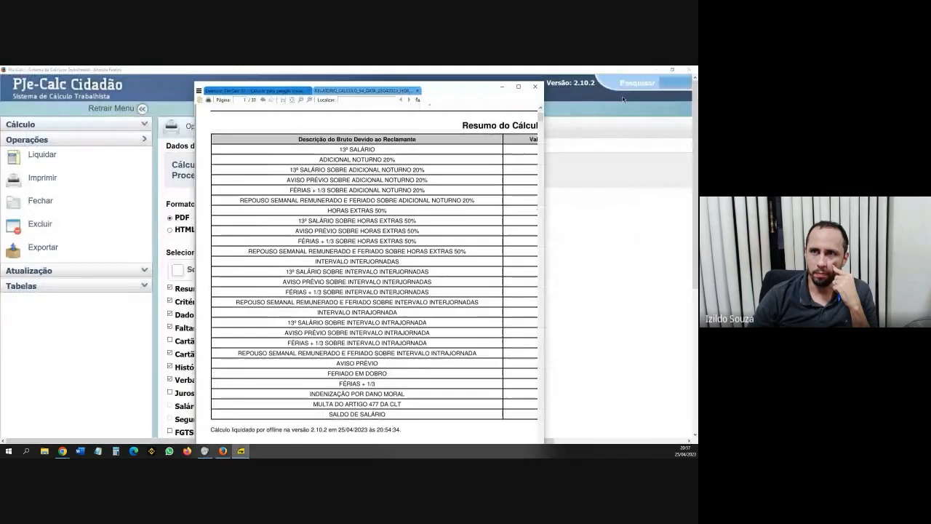
click(503, 91)
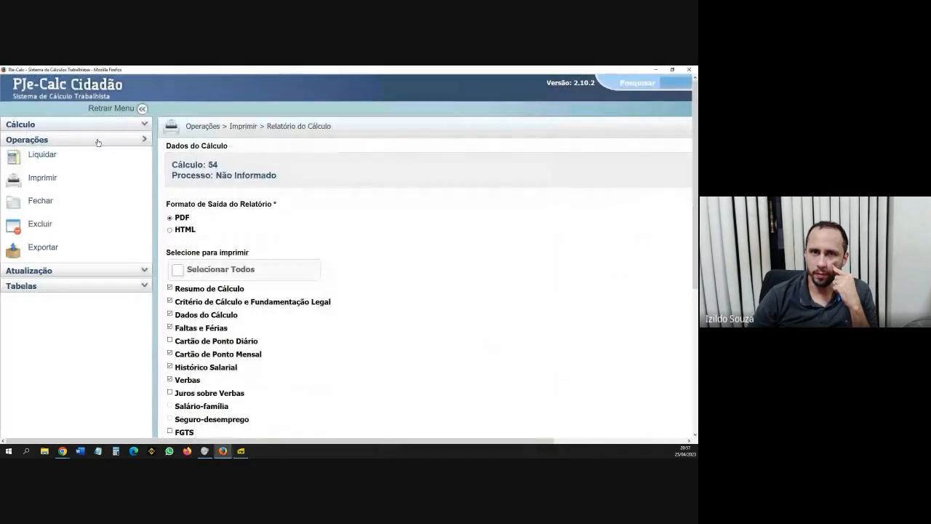
click(75, 125)
scroll(70, 277, down, 5)
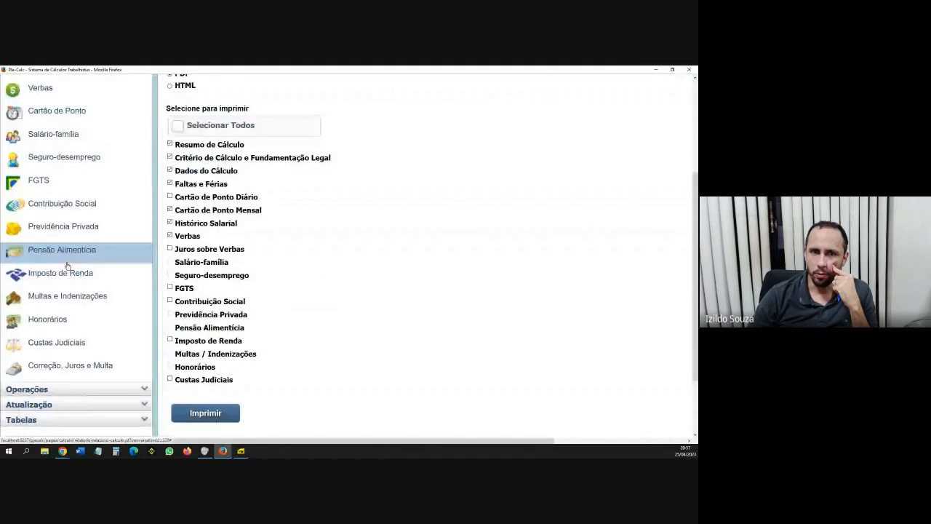
click(64, 293)
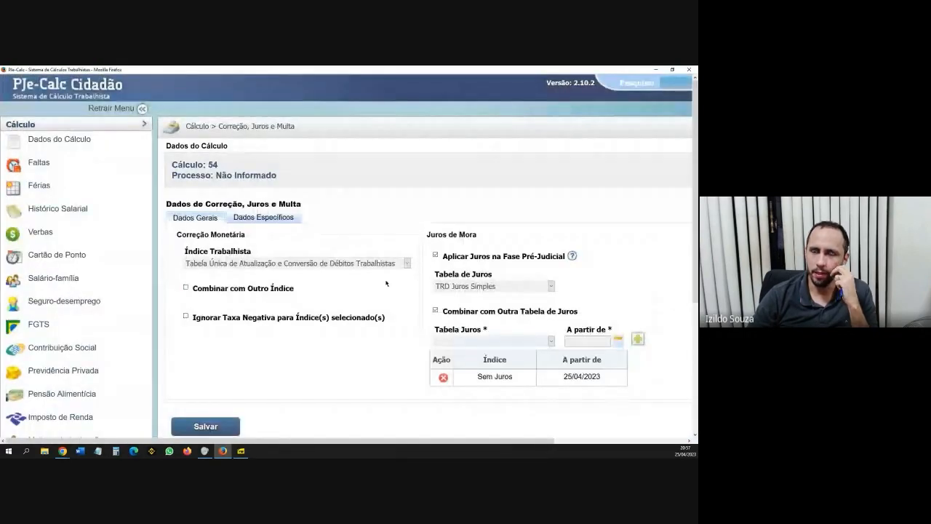
Set the Índice Trabalhista to Sem Correção, disable pre-judicial interest, use Sem Juros as the interest table and save.
drag(375, 441, 391, 442)
click(282, 263)
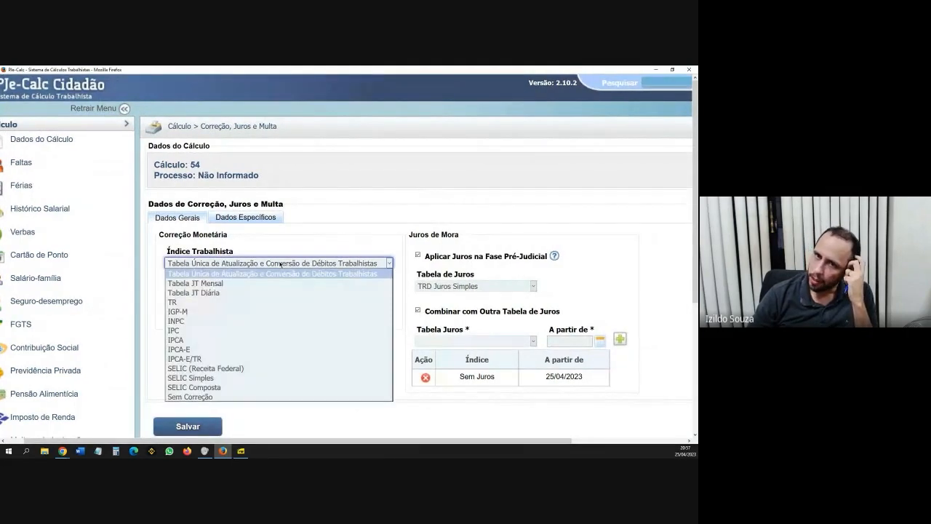
click(260, 397)
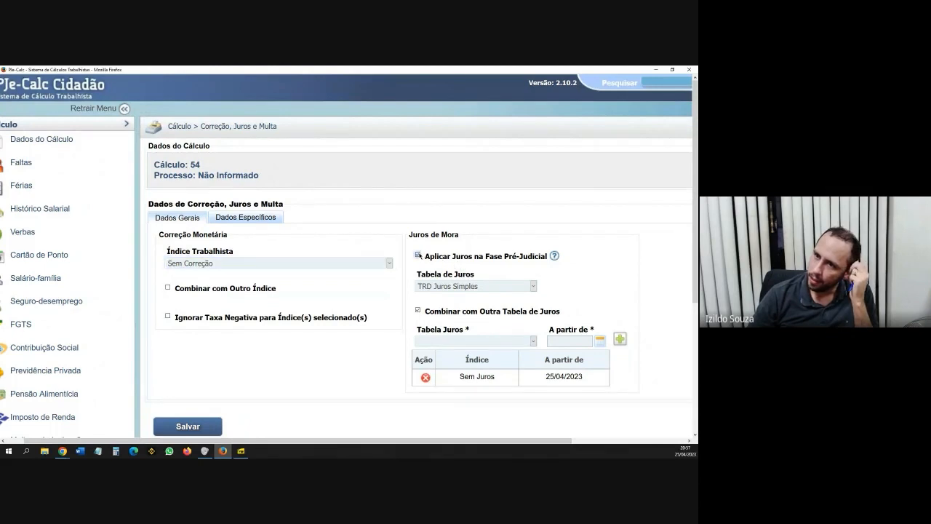
click(418, 255)
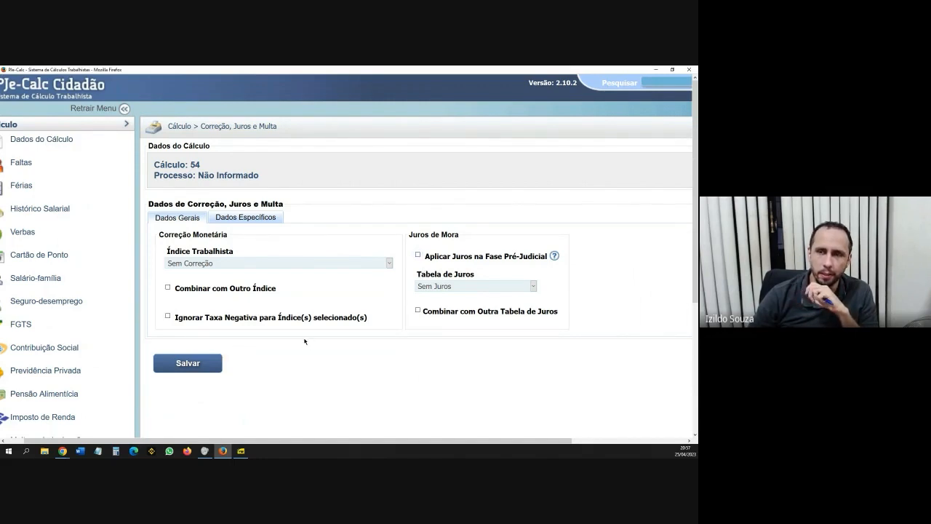
click(201, 366)
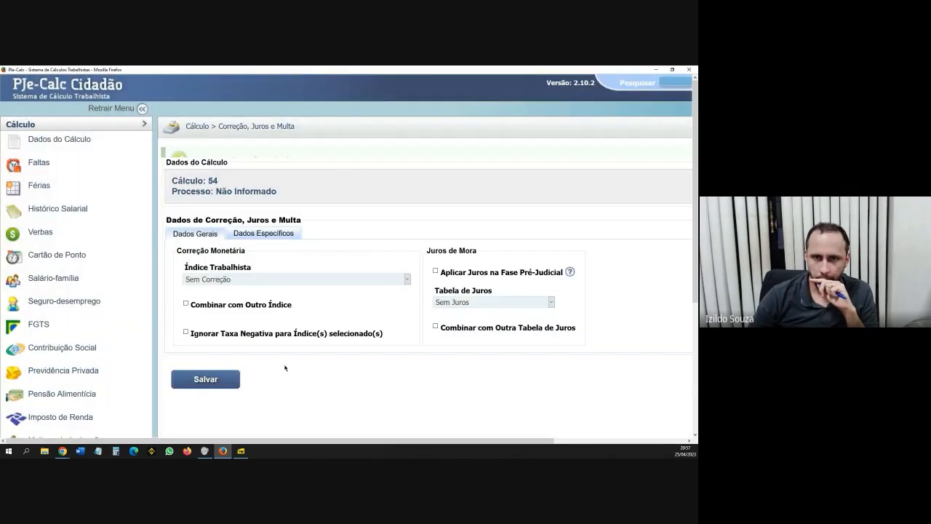
click(69, 128)
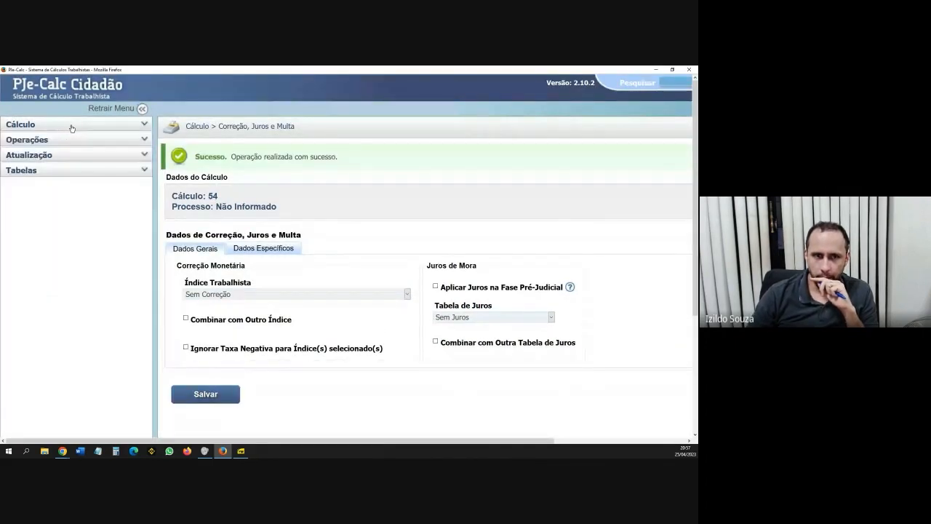
click(71, 128)
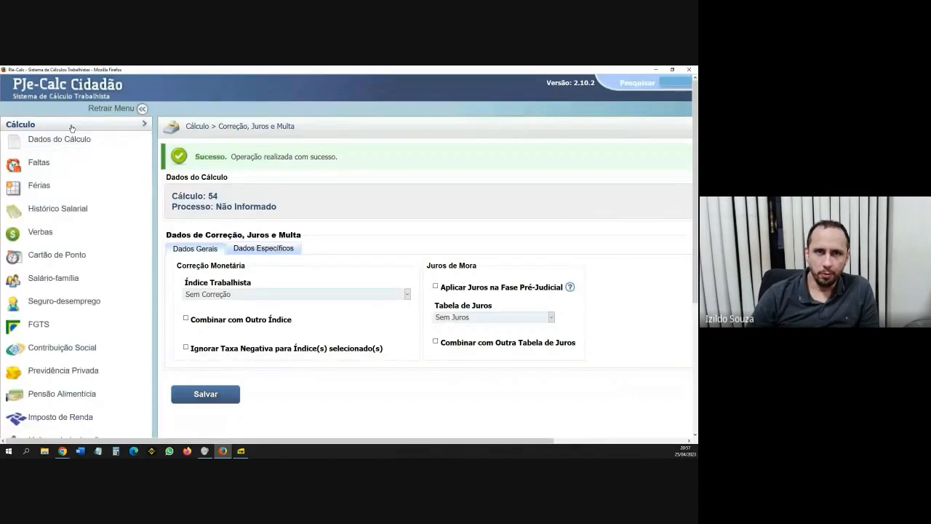
scroll(91, 197, down, 2)
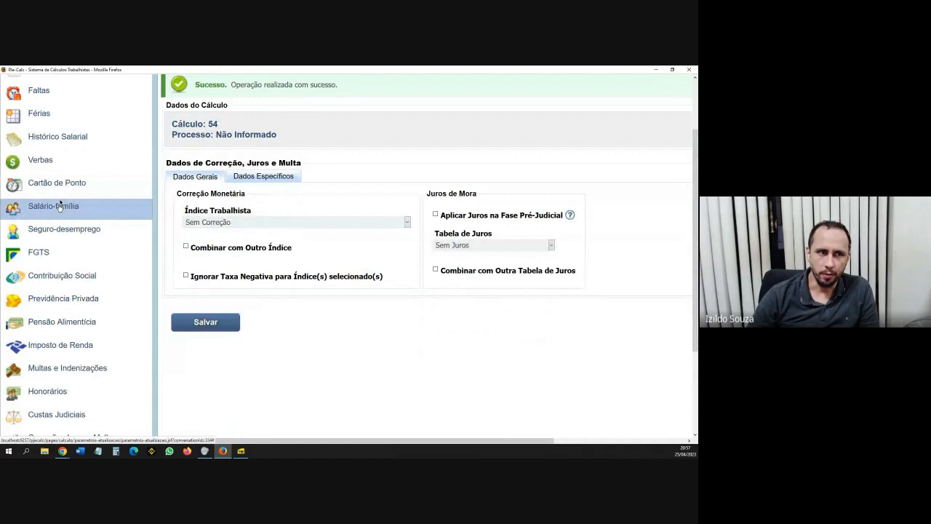
scroll(60, 206, down, 3)
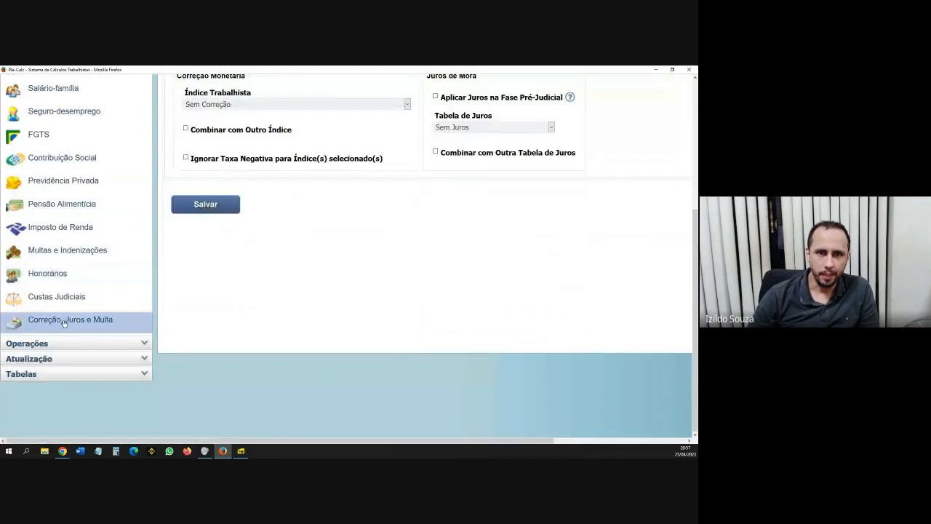
click(64, 321)
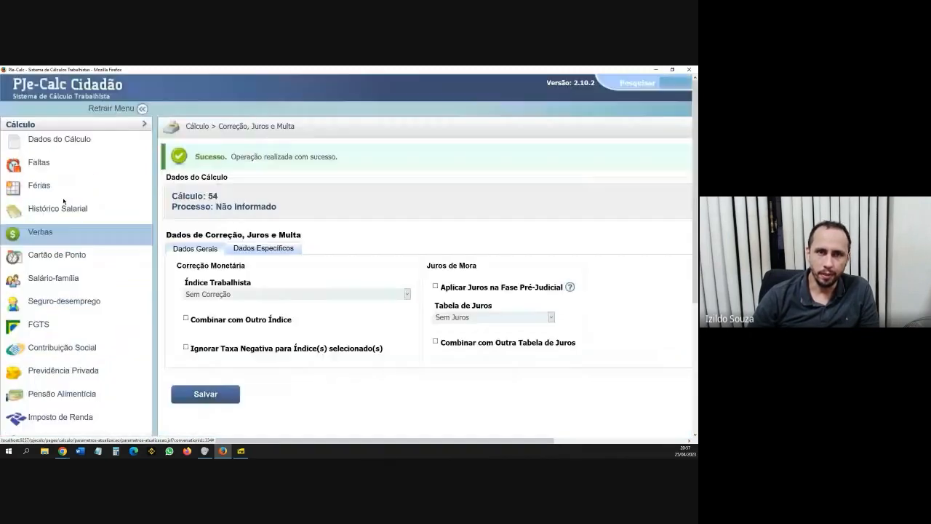
Bring the PDF report back maximized in SumatraPDF and review its claim items, totals and header data again.
click(241, 451)
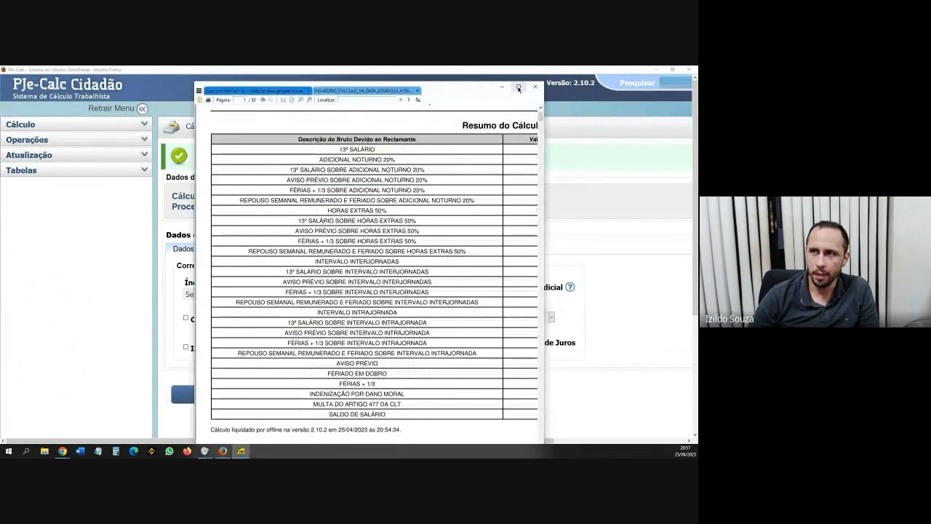
click(518, 89)
scroll(519, 238, down, 3)
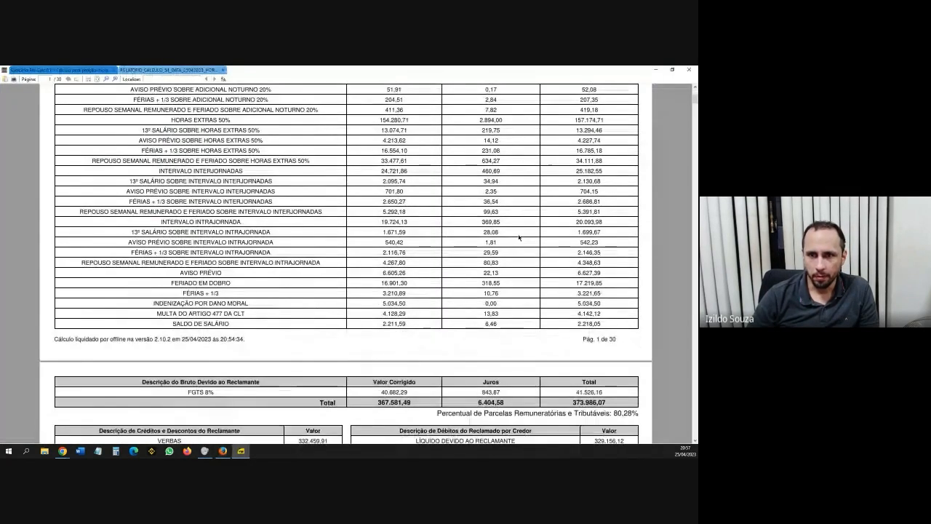
scroll(519, 238, down, 2)
scroll(520, 237, down, 2)
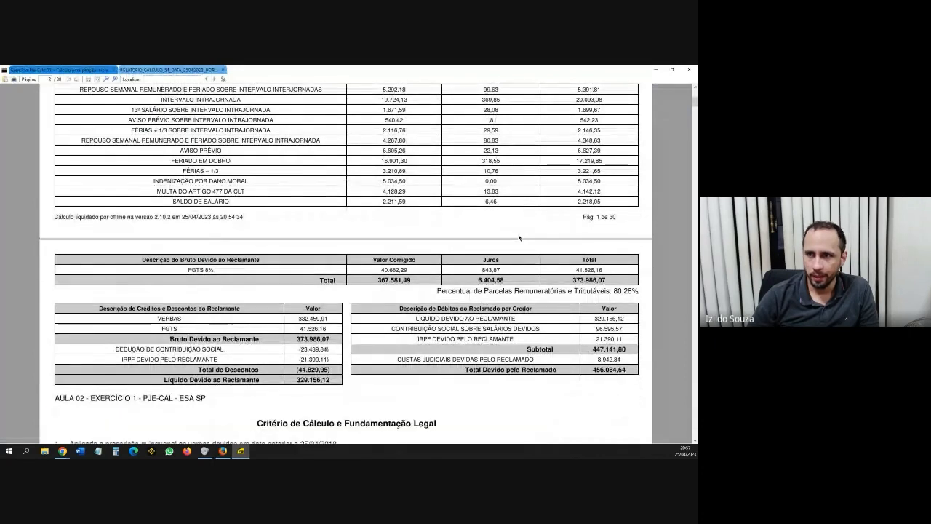
scroll(519, 238, up, 8)
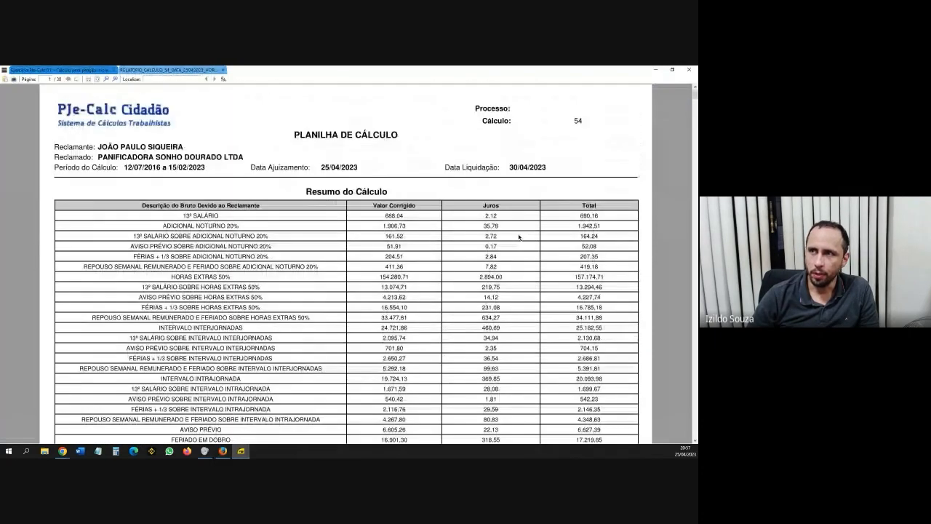
Close the outdated PDF report and the SumatraPDF window.
click(672, 69)
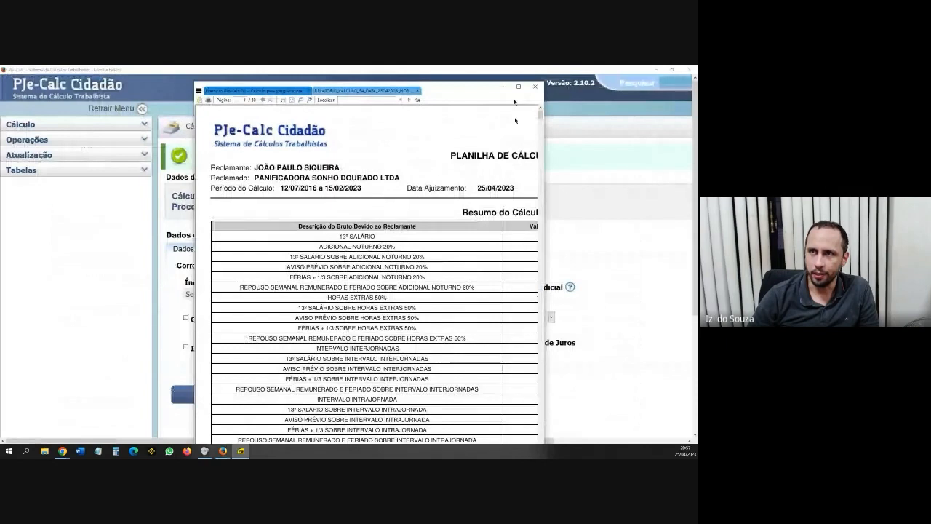
click(417, 91)
click(535, 87)
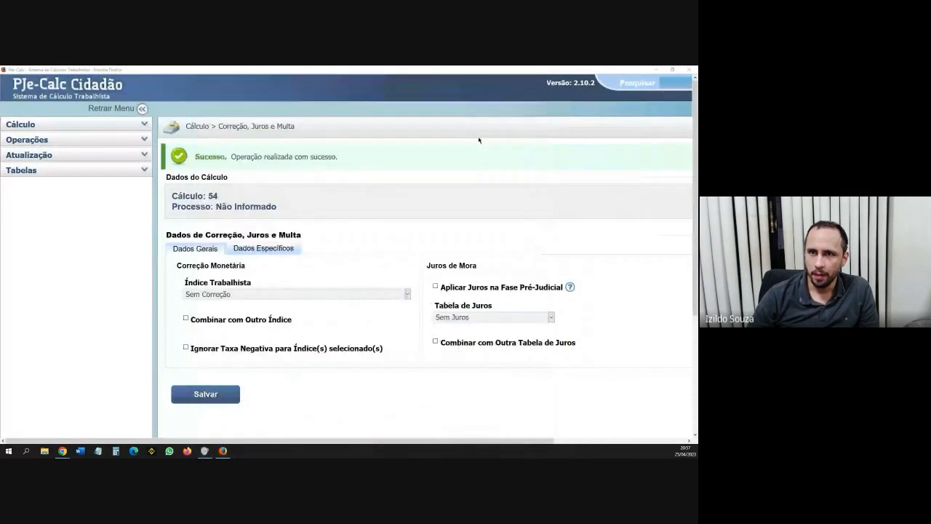
Open the Liquidar operation for the calculation.
click(43, 125)
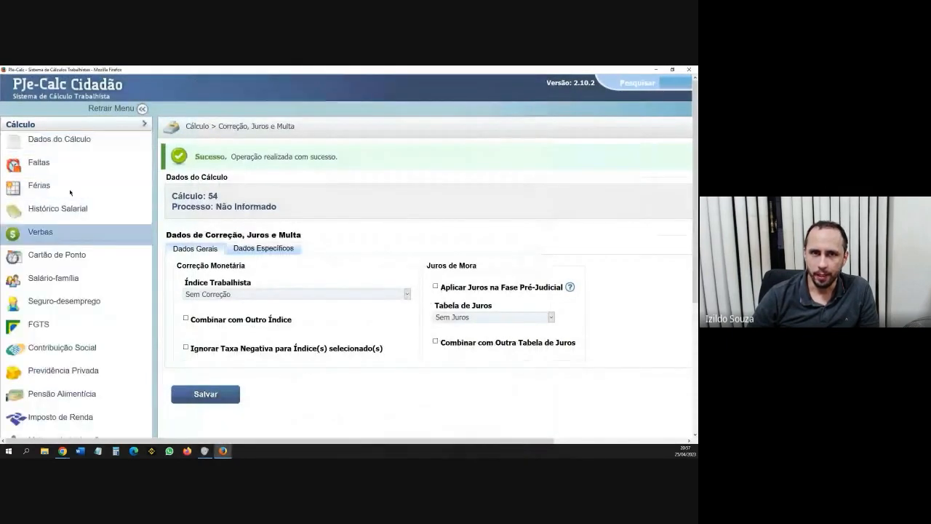
click(43, 126)
click(42, 141)
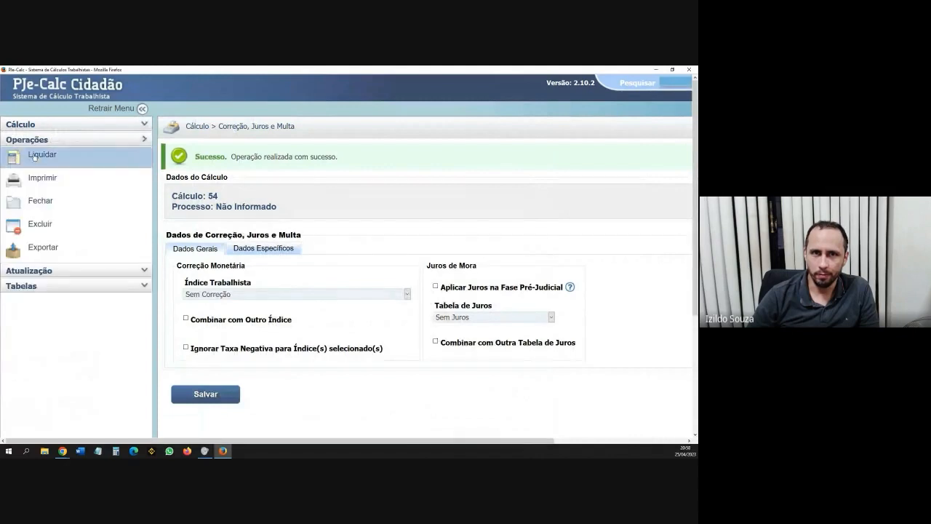
click(42, 156)
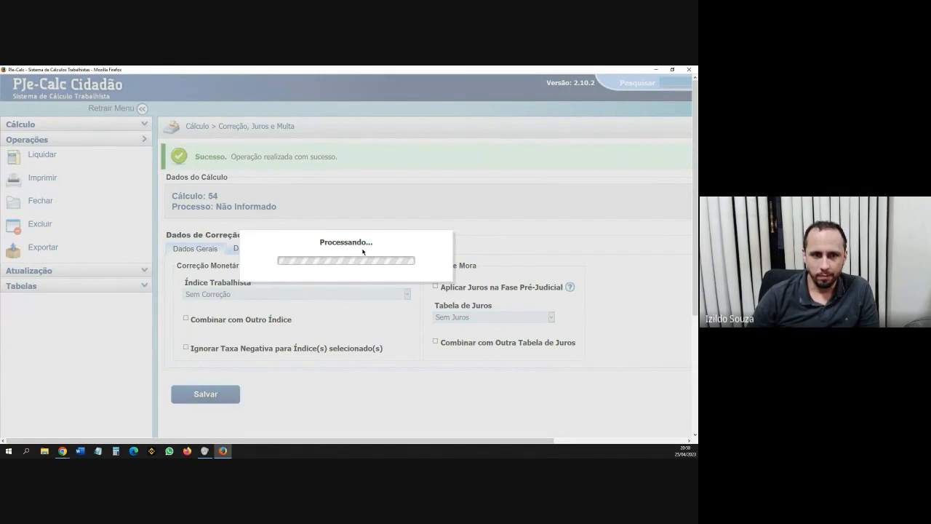
drag(320, 243, 367, 243)
click(372, 244)
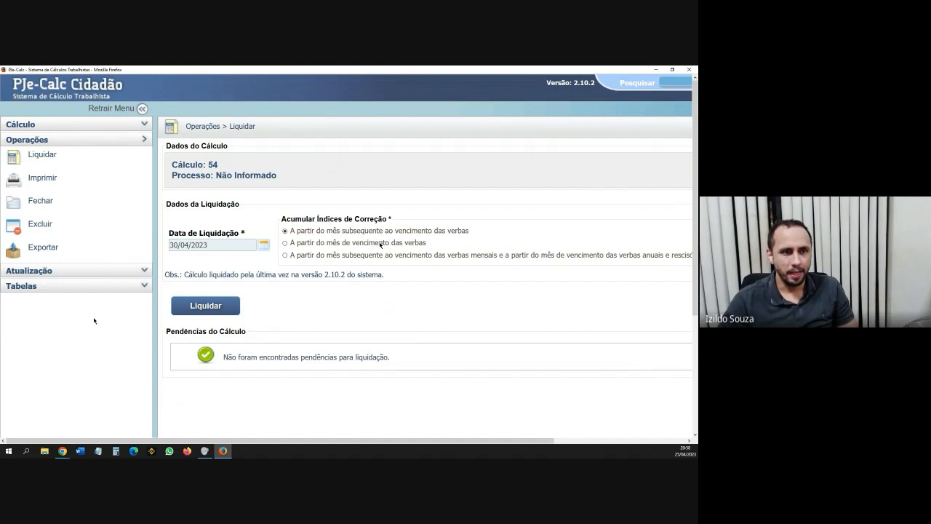
key(alt+Tab)
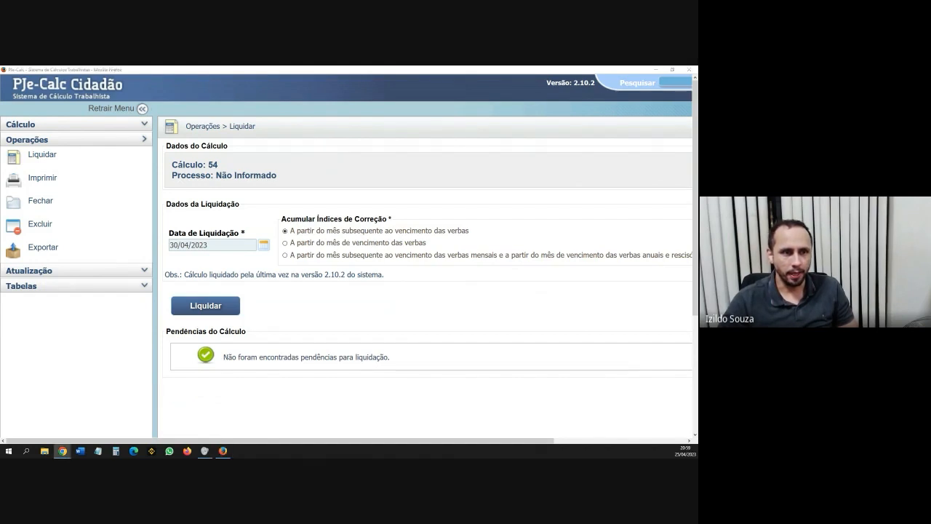